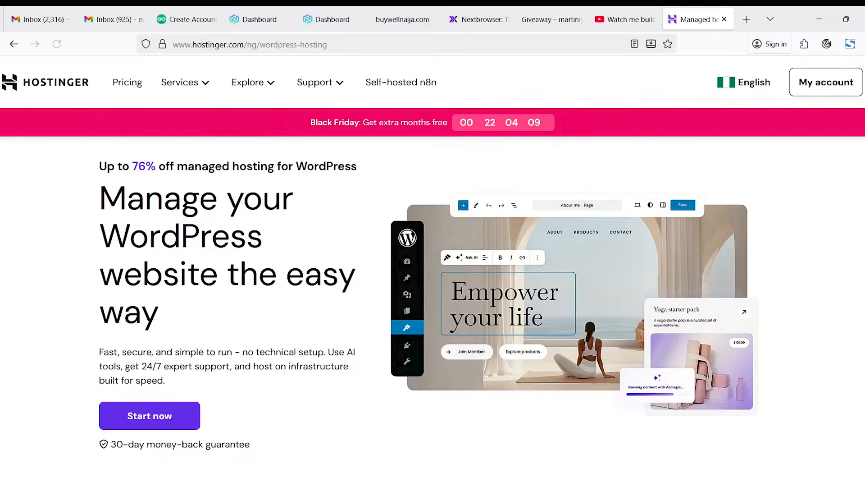
- Bring up the WordPress hosting pricing and compare the Single, Premium, Business + AI and Cloud Startup + AI plans
left_click(159, 416)
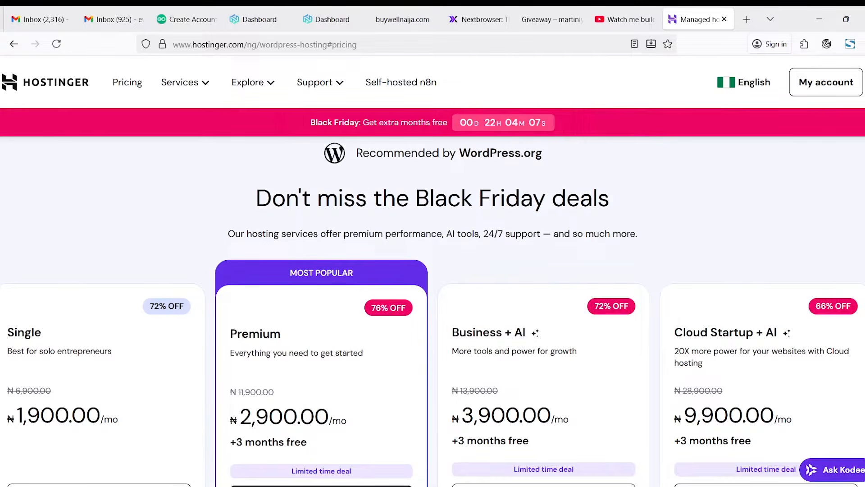
scroll(433, 311, "down", 4)
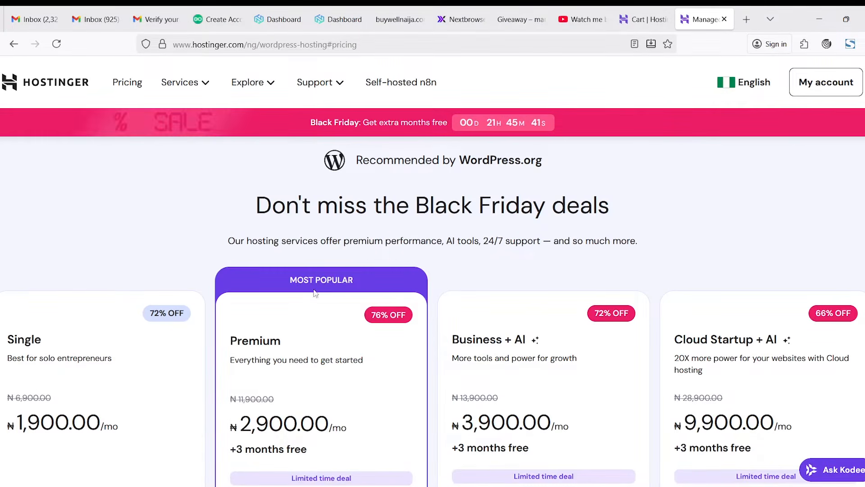
scroll(316, 292, "down", 2)
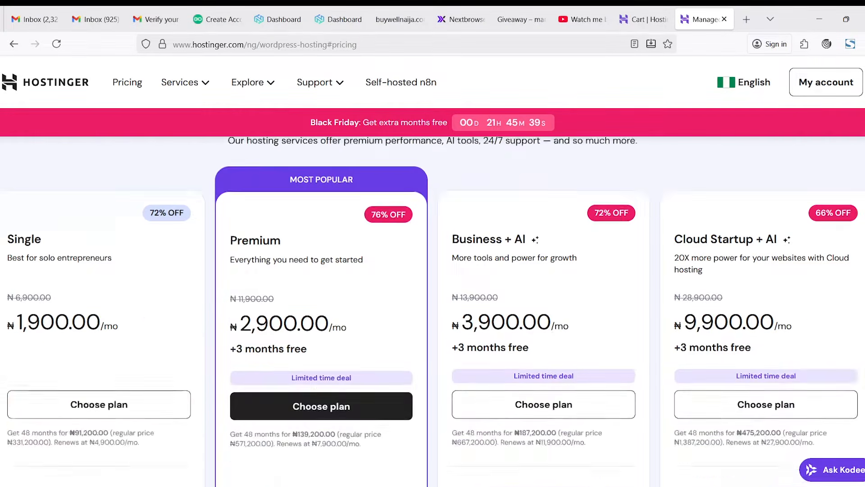
scroll(433, 311, "down", 4)
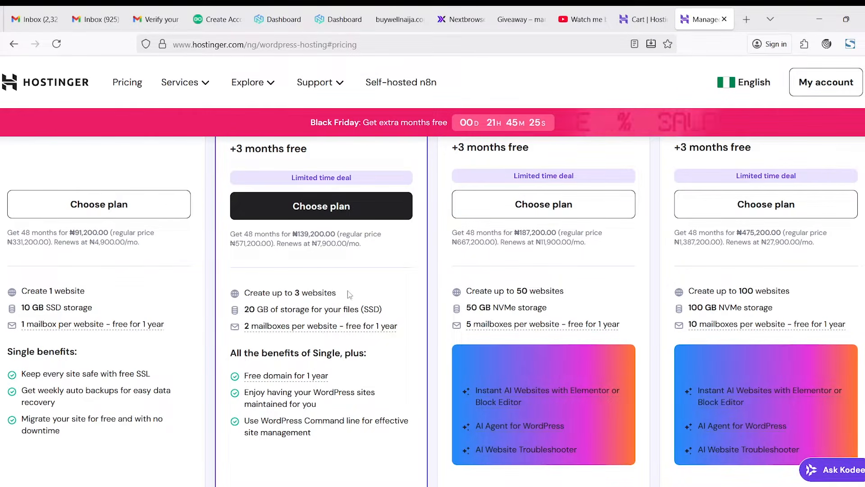
scroll(766, 324, "up", 4)
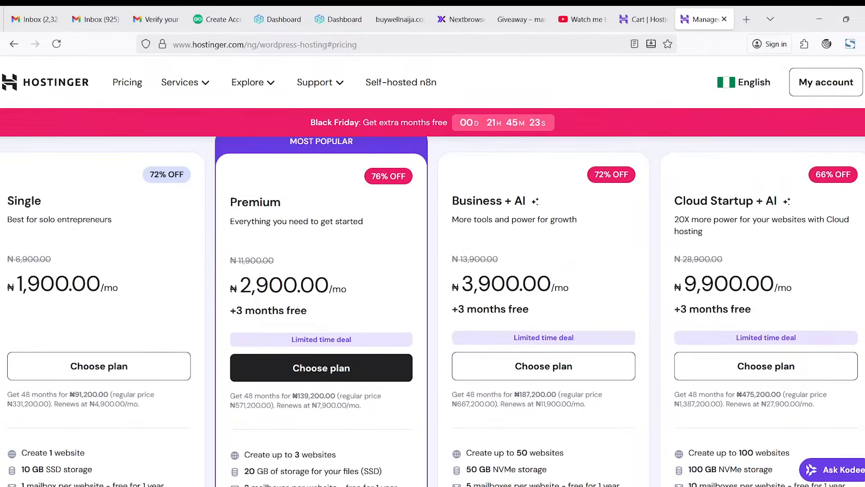
- Add the Premium plan to the cart on 24 months, noting ₦2,900.00/month and ₦69,600.00 total
left_click(321, 375)
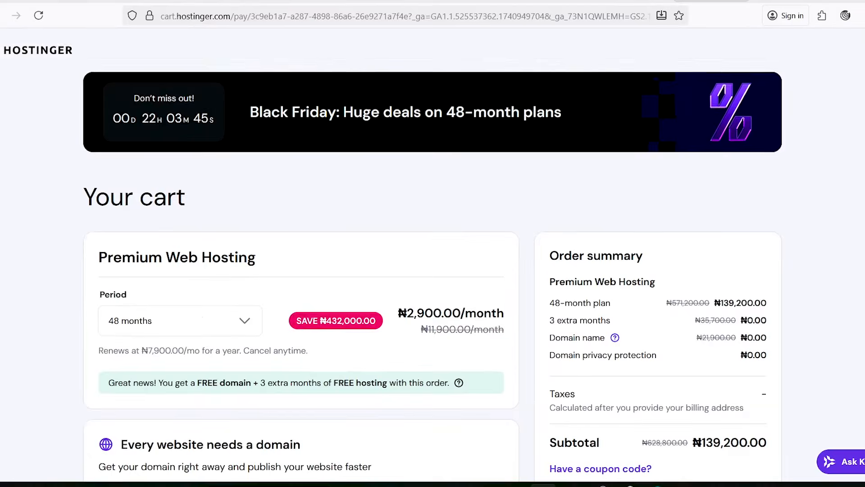
scroll(733, 200, "down", 2)
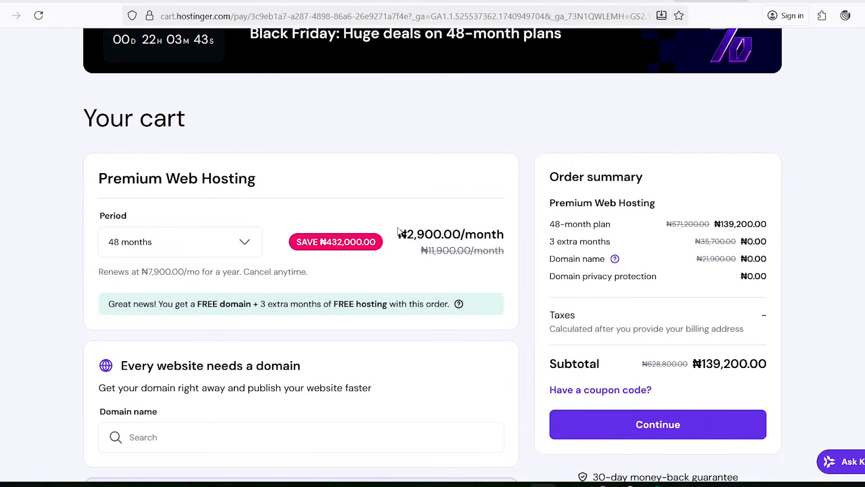
left_click_drag(397, 230, 269, 252)
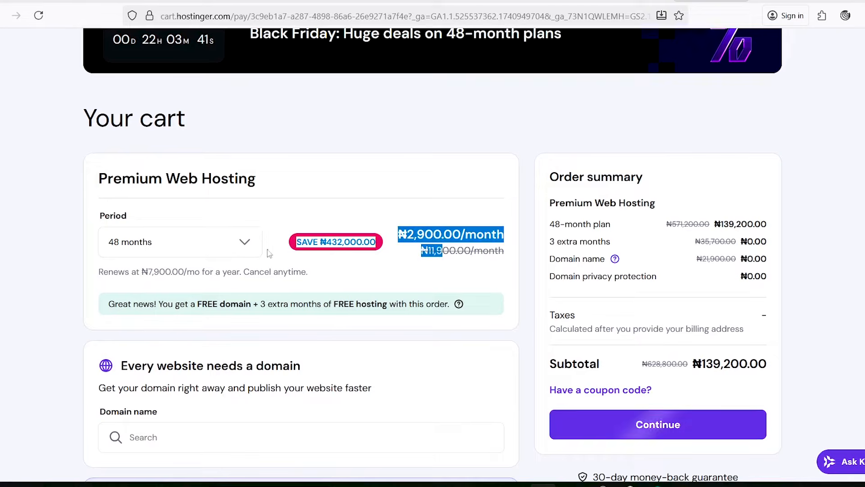
left_click(151, 251)
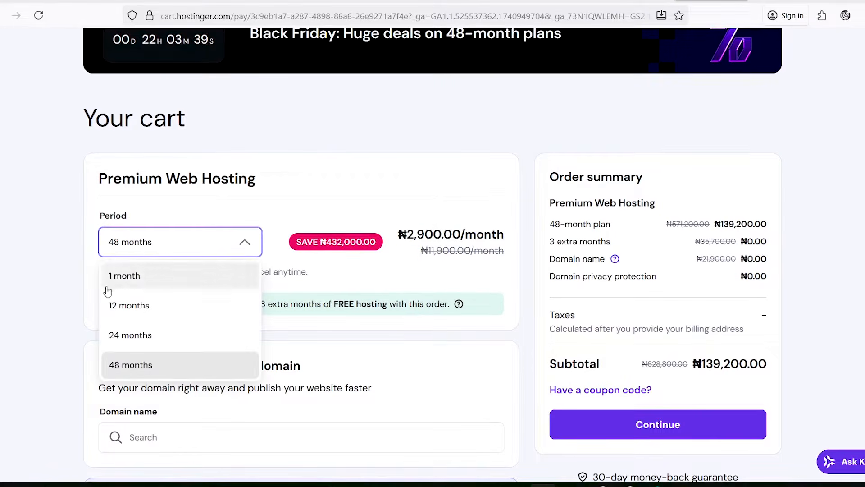
left_click(144, 339)
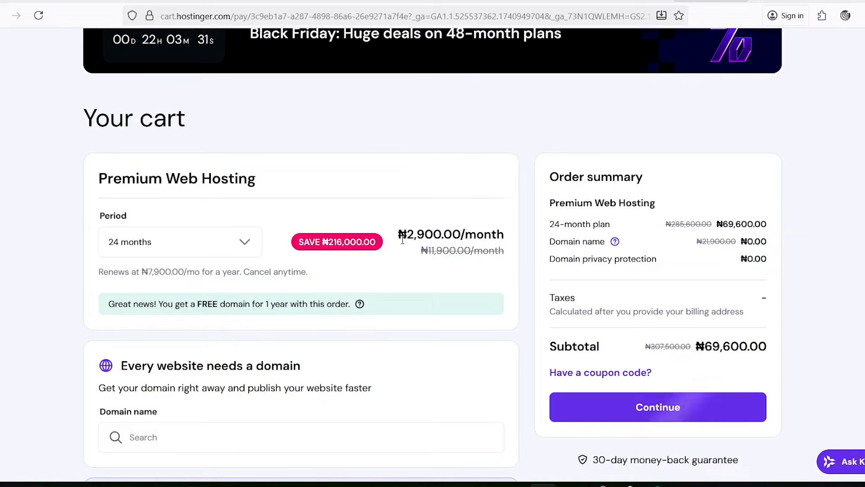
left_click_drag(399, 235, 505, 234)
left_click(506, 234)
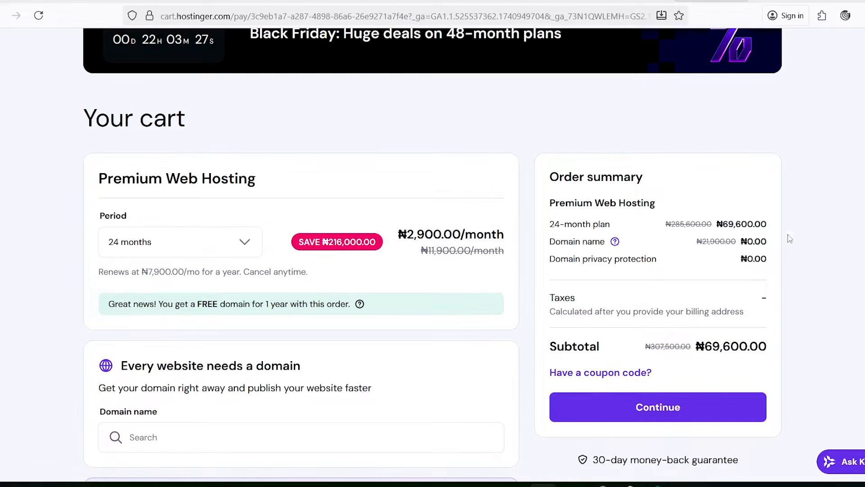
left_click_drag(716, 228, 776, 228)
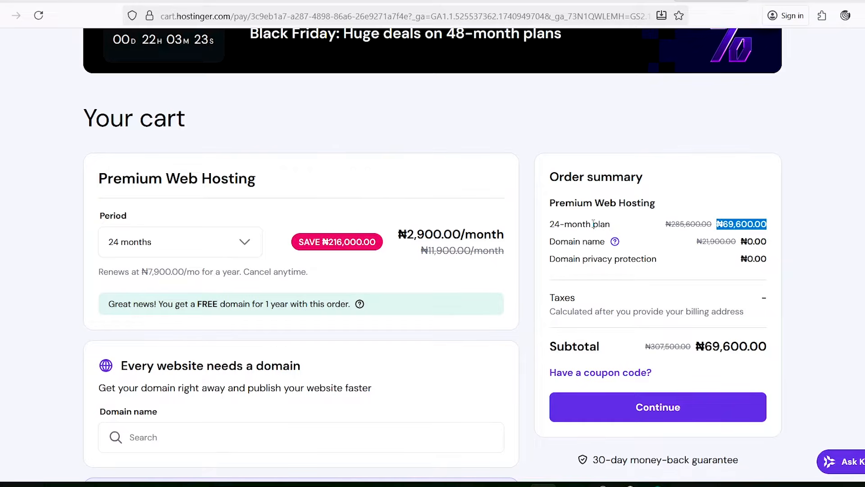
left_click(735, 214)
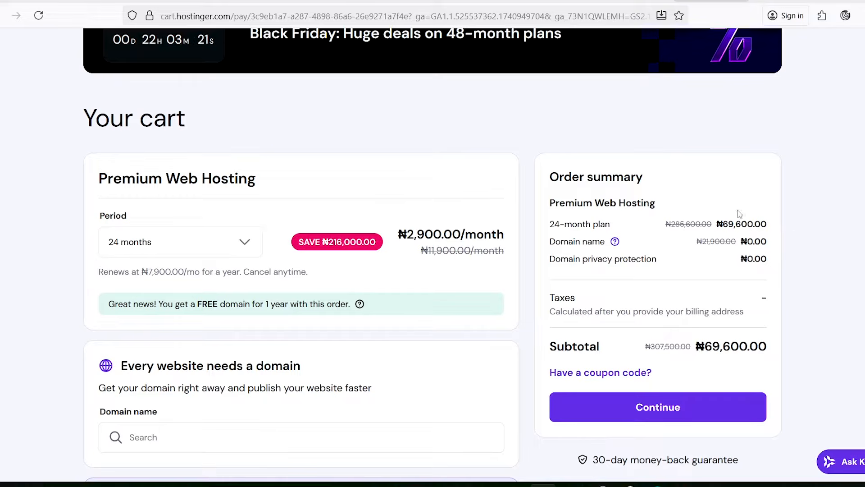
scroll(725, 215, "down", 2)
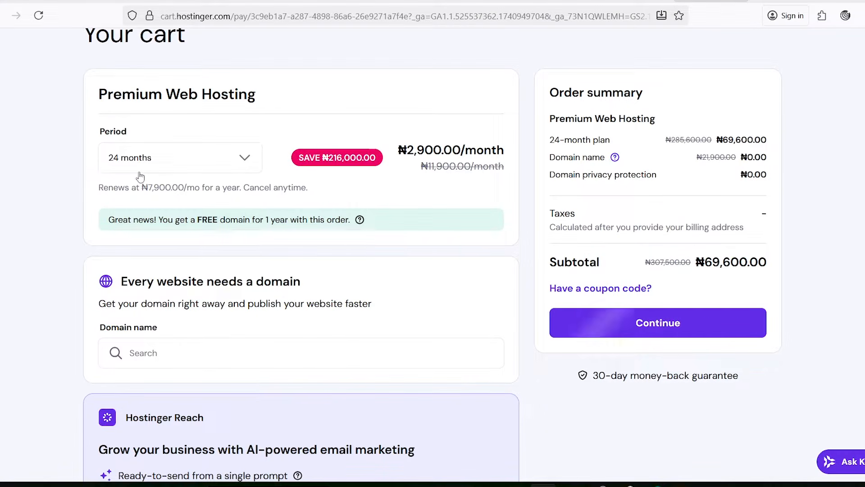
- Compare the 1-month price of ₦11,900.00/month, then return to the 24-month period with its free domain
left_click(167, 172)
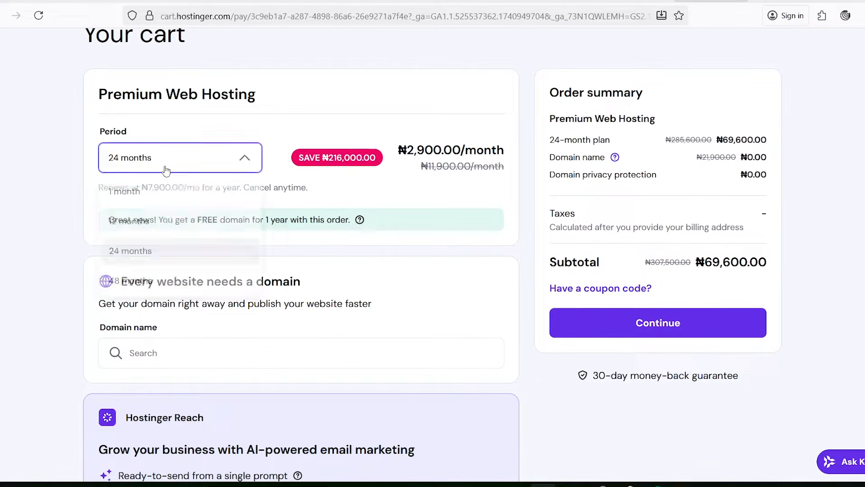
left_click(160, 193)
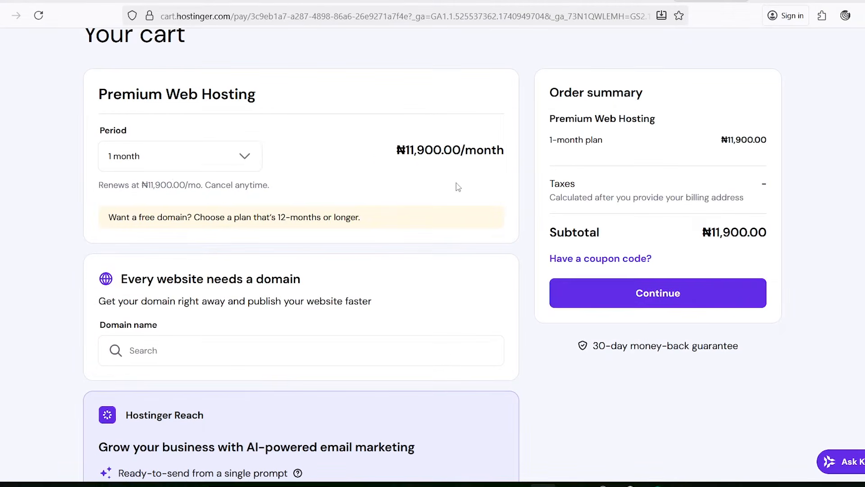
left_click_drag(407, 155, 477, 156)
left_click(509, 159)
left_click(212, 161)
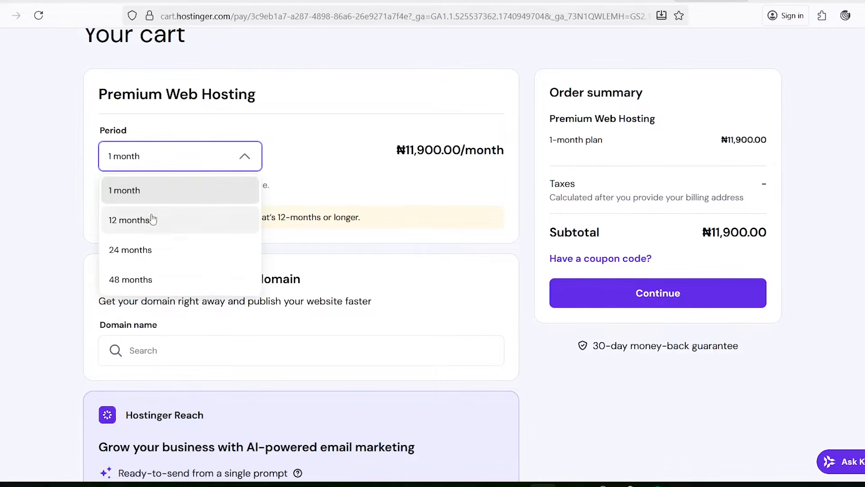
left_click(148, 252)
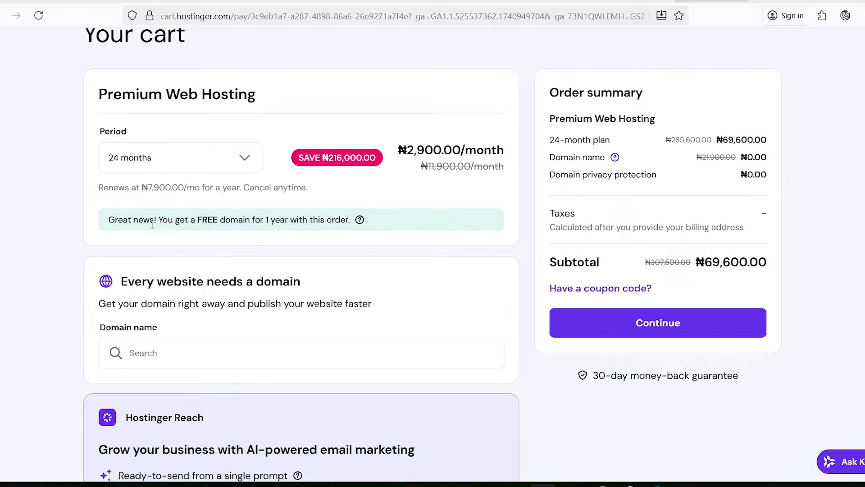
left_click_drag(163, 225, 322, 230)
left_click(65, 228)
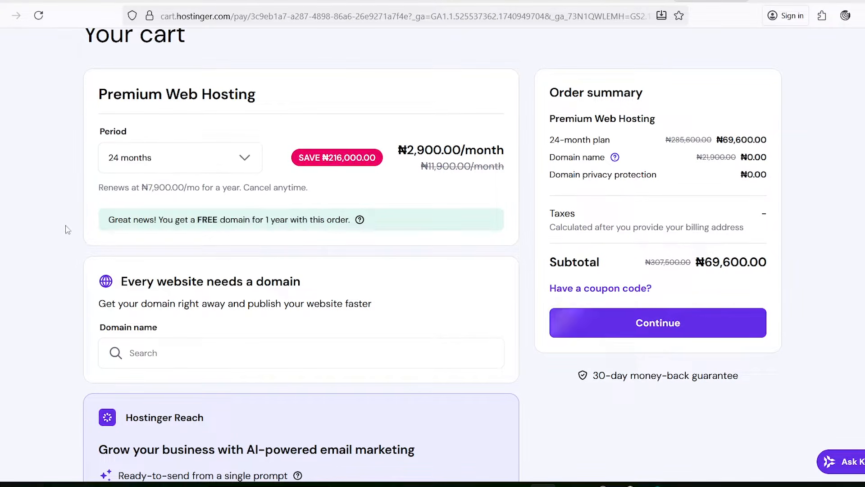
scroll(710, 247, "down", 2)
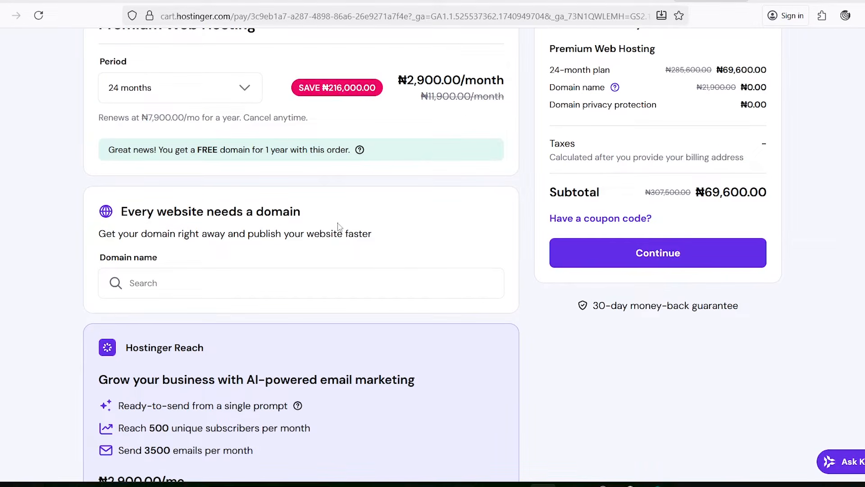
left_click(581, 221)
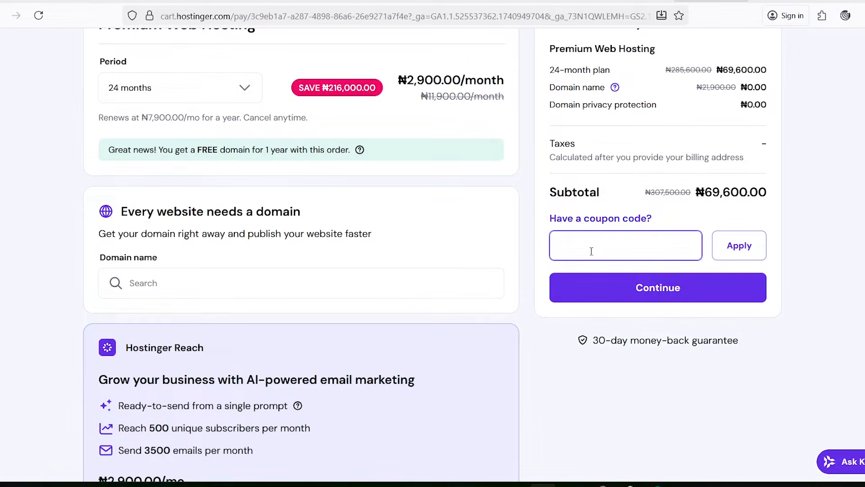
- Apply the 20% coupon code, cutting ₦13,920.00 for a ₦55,680.00 subtotal at ₦2,320.00/month
type("MARTINIYOOH")
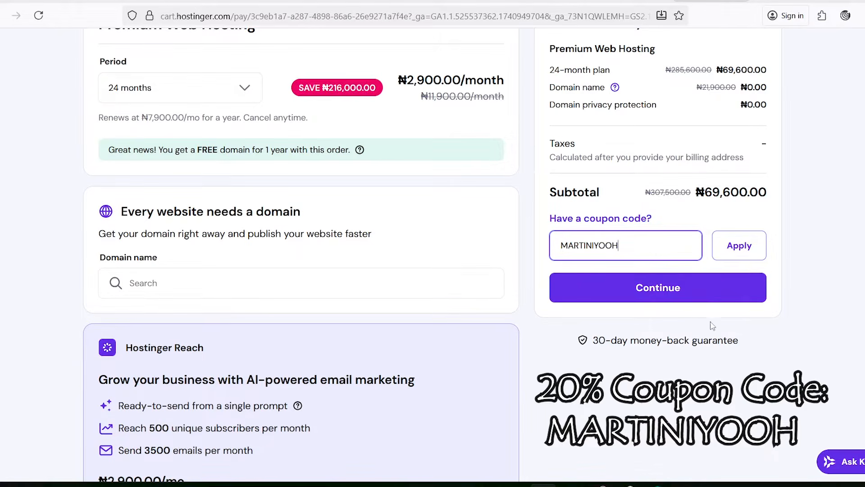
left_click(749, 254)
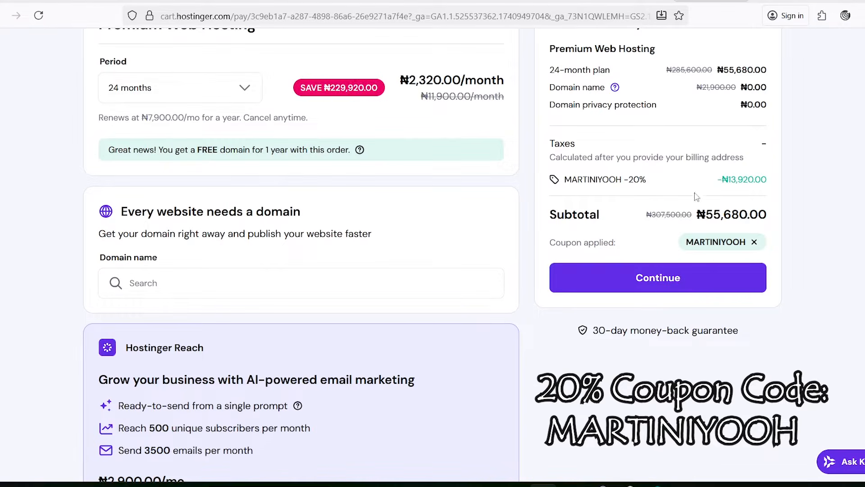
left_click_drag(653, 180, 589, 204)
left_click(836, 217)
scroll(724, 226, "up", 2)
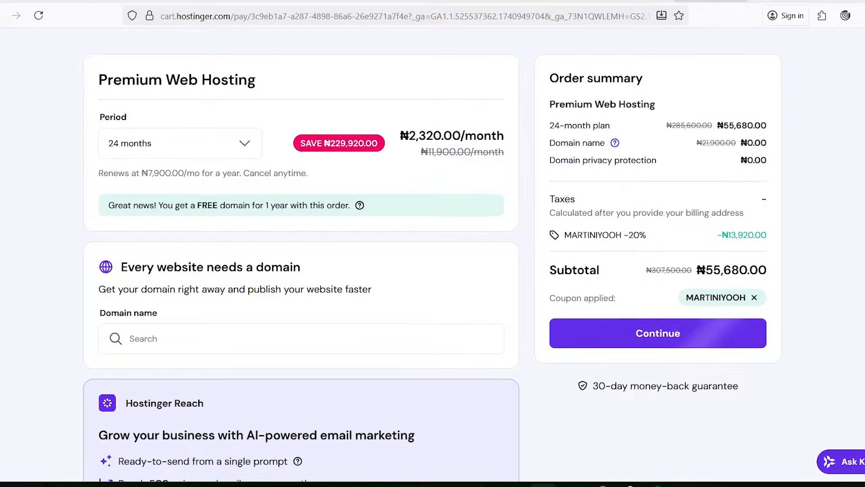
scroll(433, 260, "down", 1)
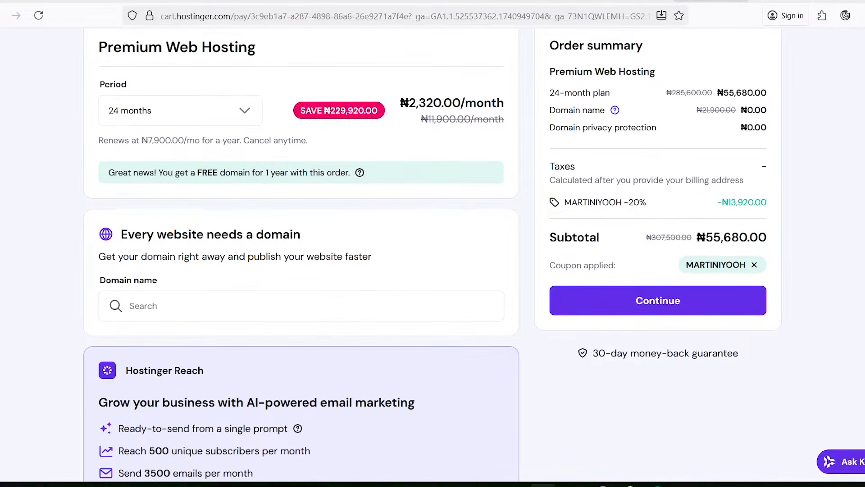
scroll(433, 252, "up", 1)
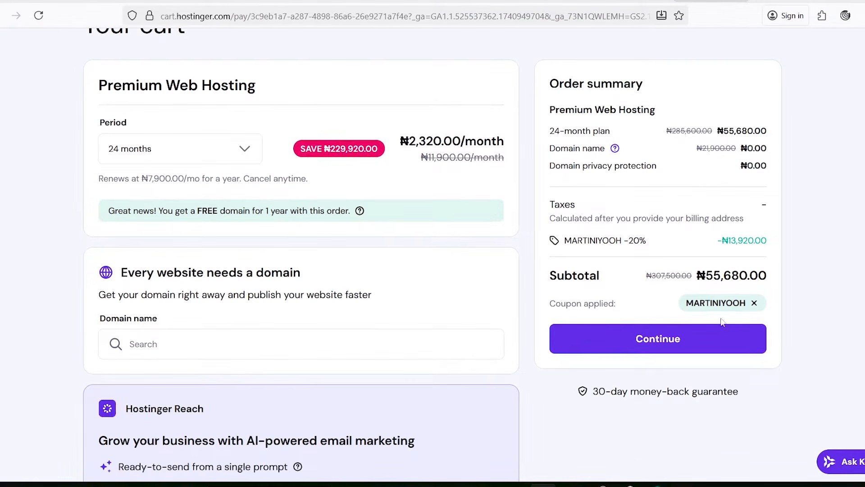
- Proceed to checkout and submit billing details, reaching payment with ₦0.00 taxes and ₦55,680.00 total
left_click(676, 340)
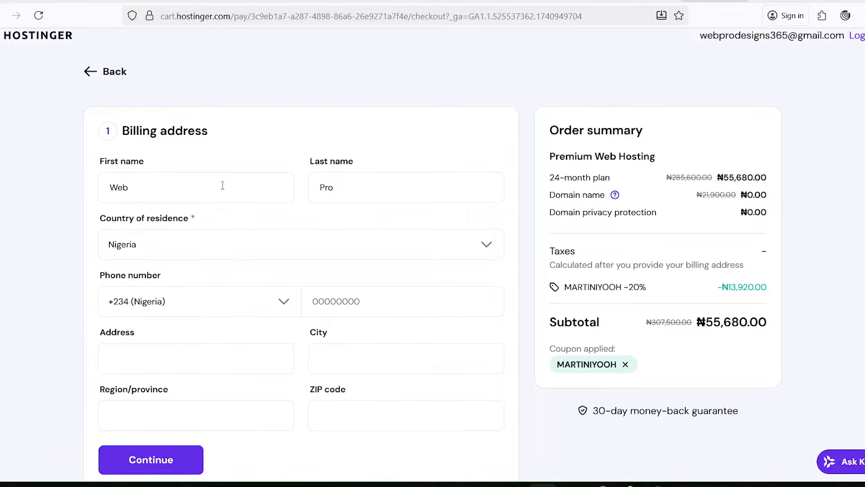
left_click(156, 461)
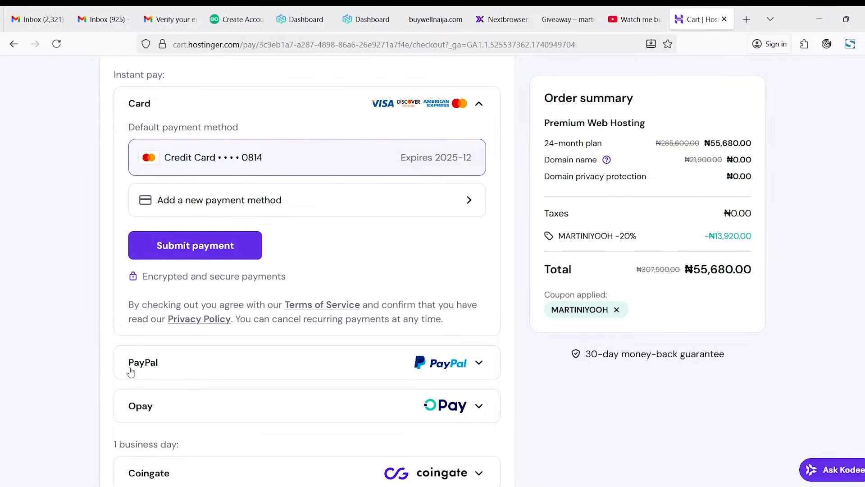
scroll(553, 343, "down", 2)
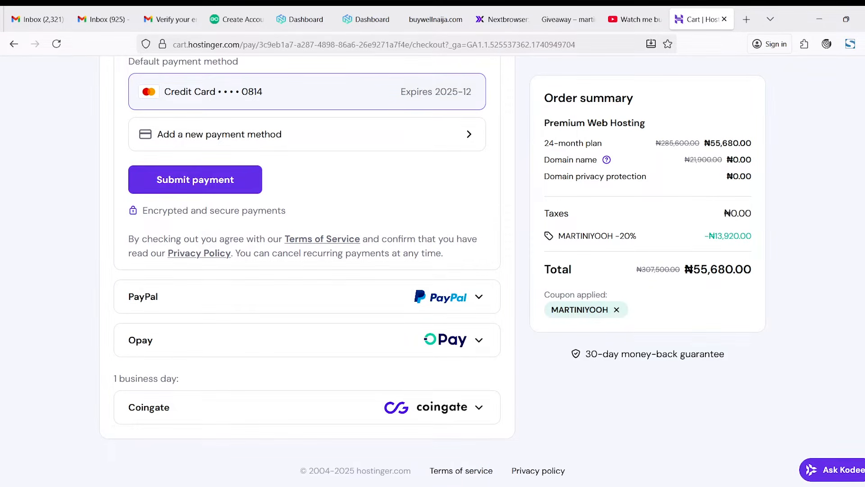
scroll(332, 270, "up", 1)
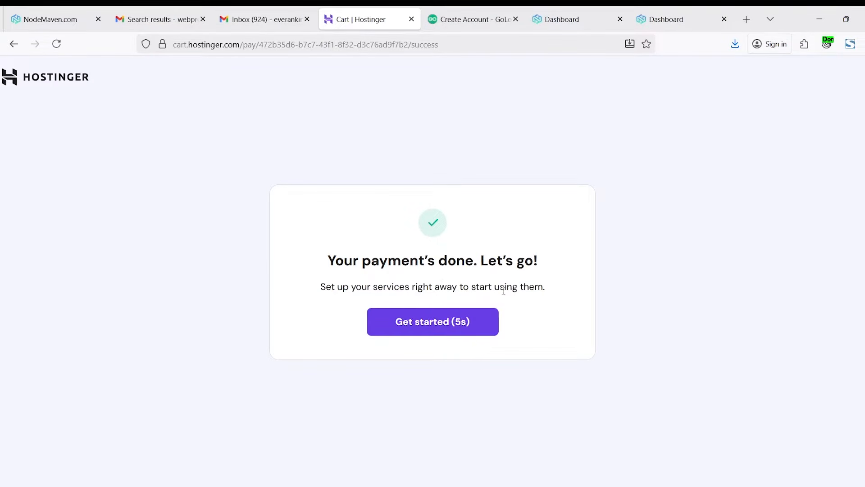
- Start site setup, answering 'Myself or my business' and 'Create a website'
left_click(428, 325)
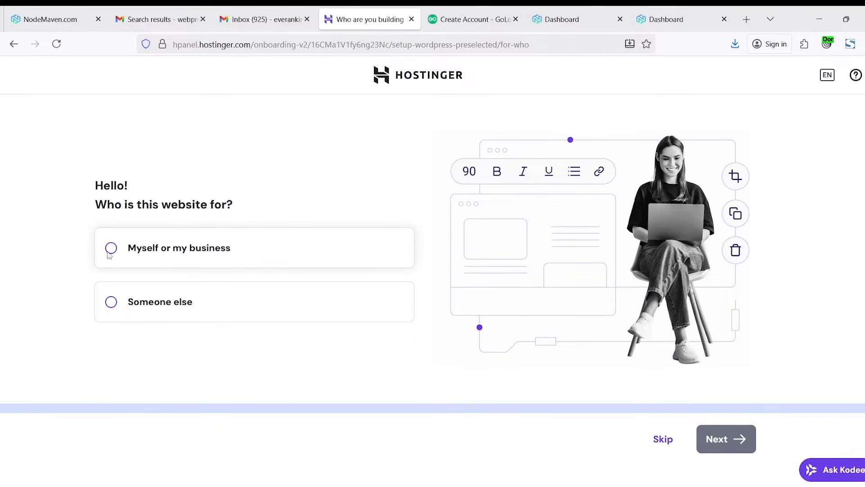
left_click(111, 249)
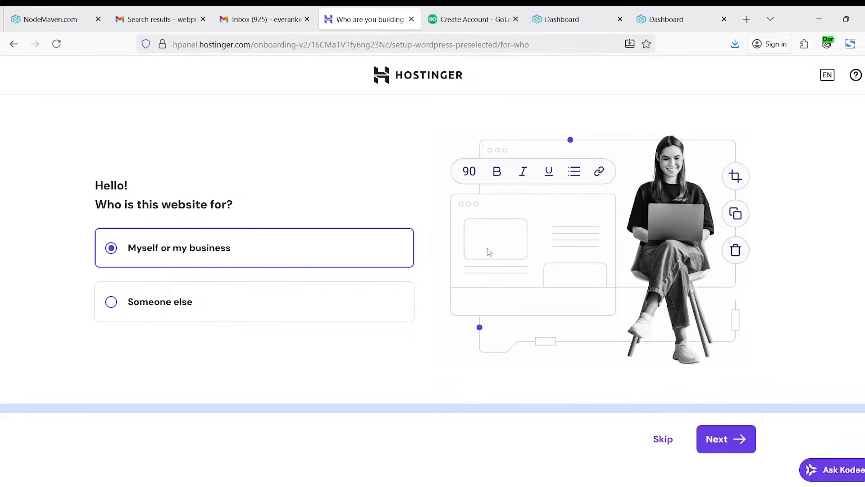
left_click(726, 439)
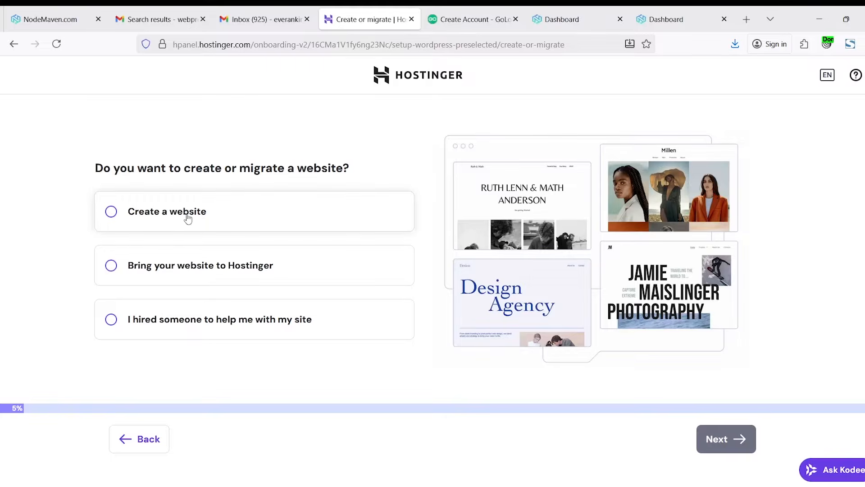
left_click(148, 218)
left_click(721, 440)
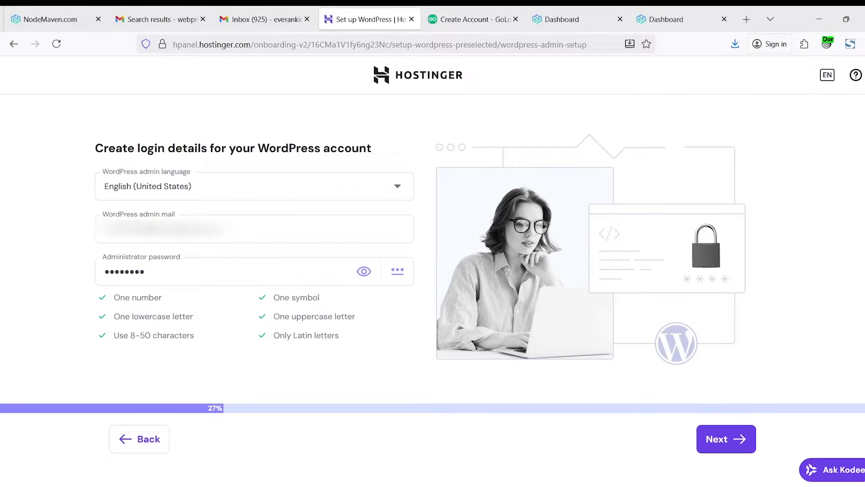
- Enter the admin password, keep the Twenty Twenty-Five theme and deselect all recommended plugins
type("***")
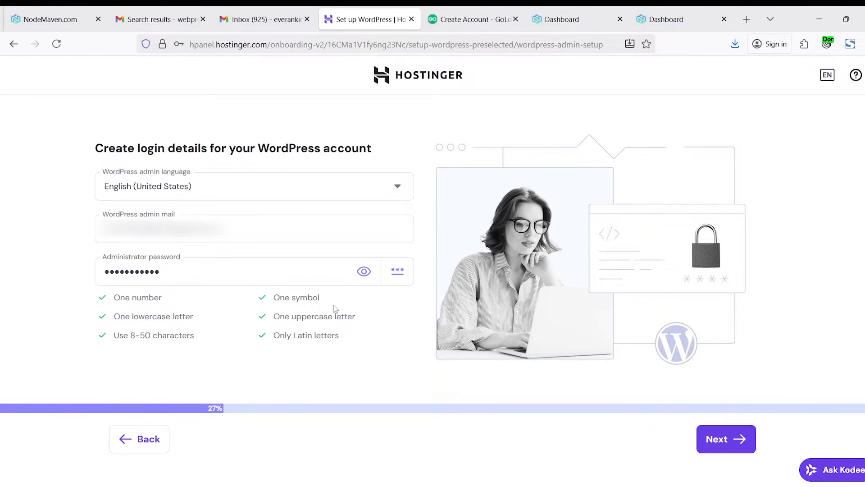
left_click(726, 428)
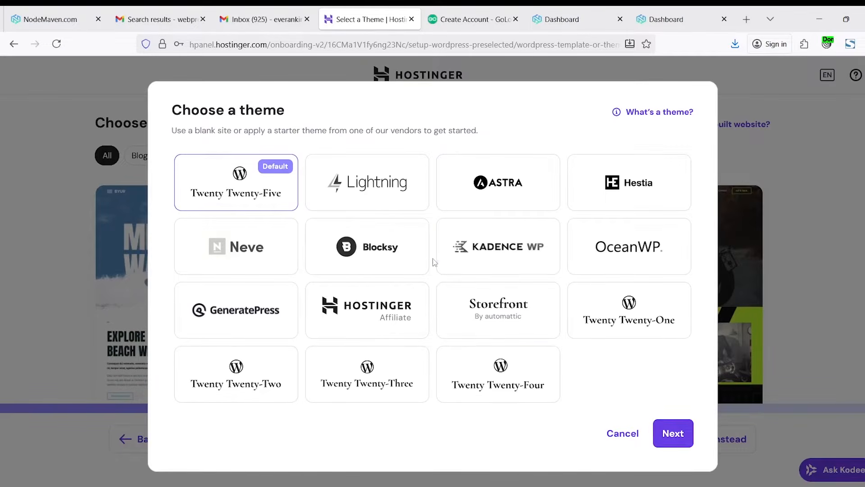
left_click(676, 434)
left_click(719, 218)
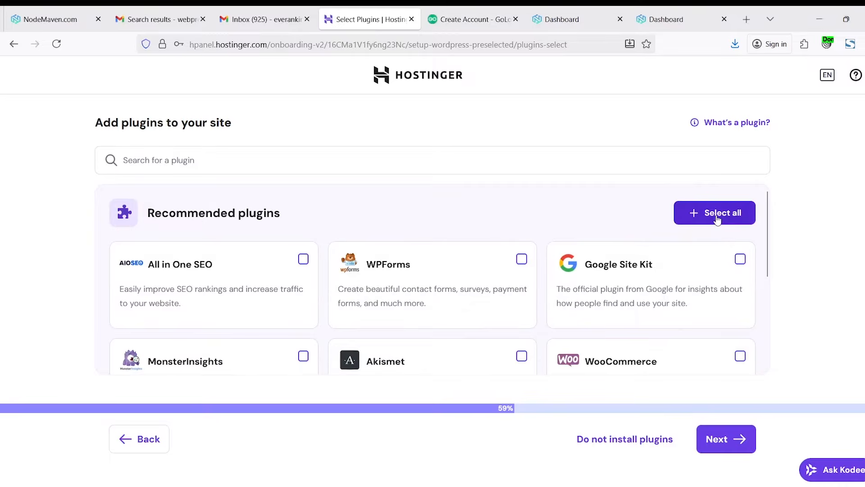
left_click(723, 445)
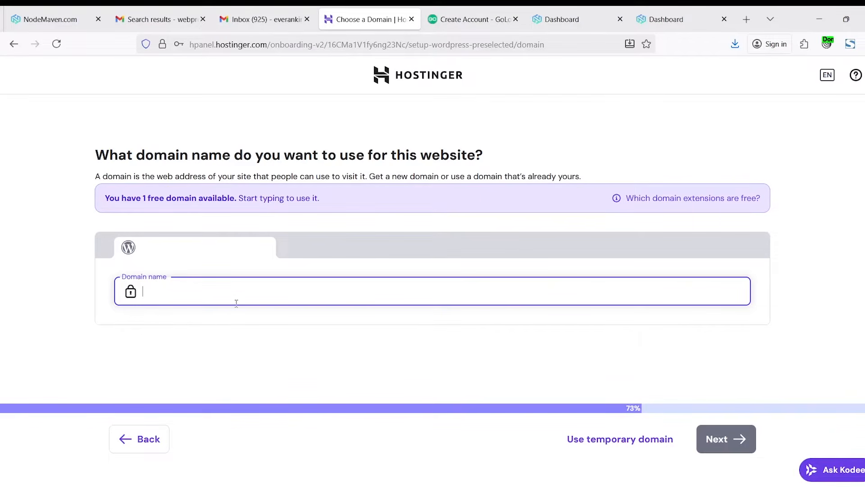
- Enter buywellnaija.com as the free domain, pick that suggestion and submit it
type("buywellnaija")
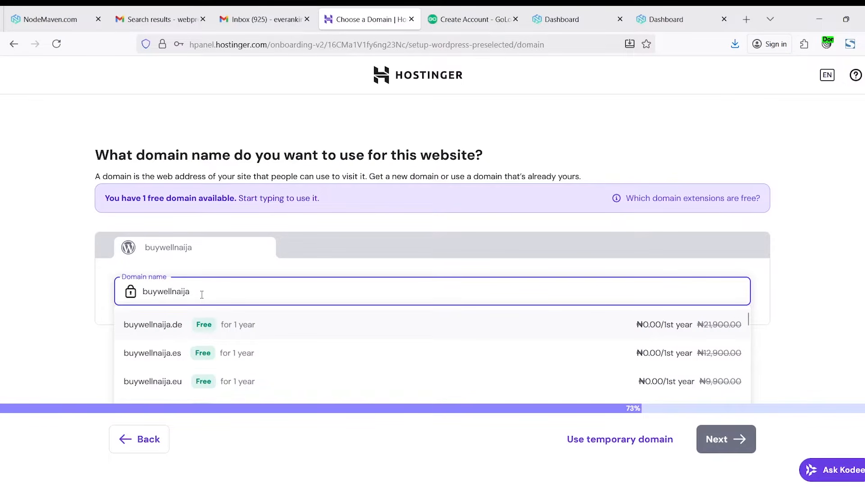
type(".com")
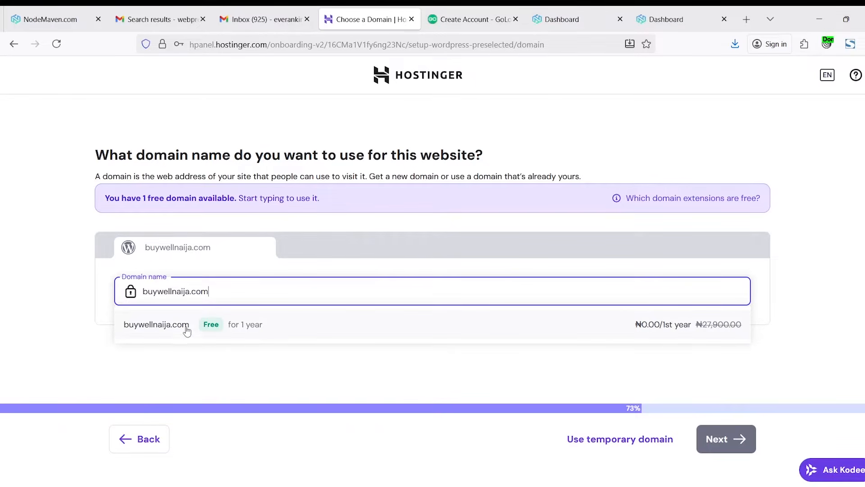
left_click(157, 328)
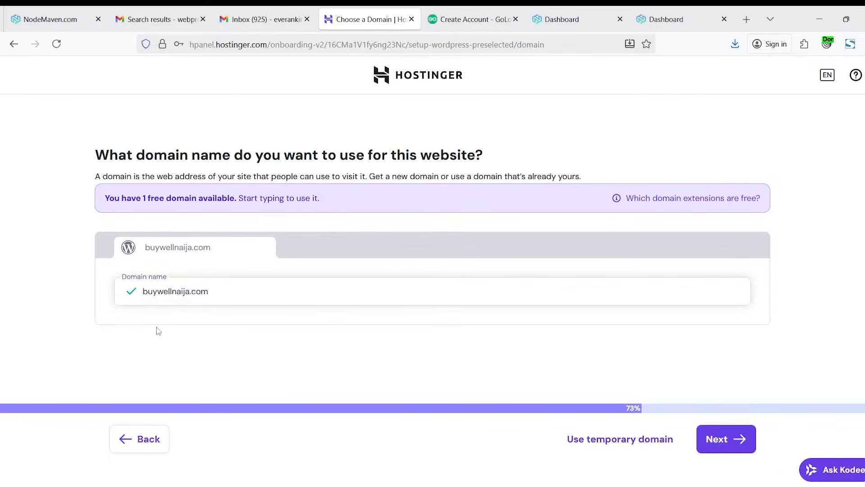
left_click(721, 444)
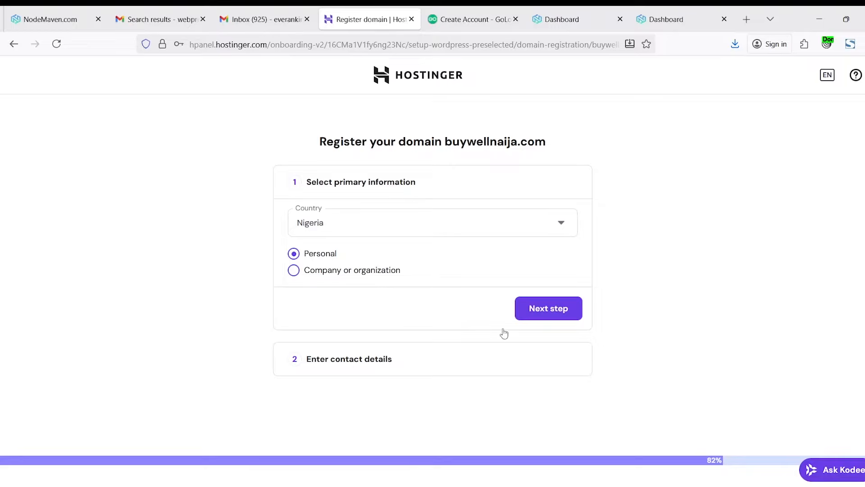
- Register buywellnaija.com with Nigeria as country and Personal as owner type
left_click(552, 309)
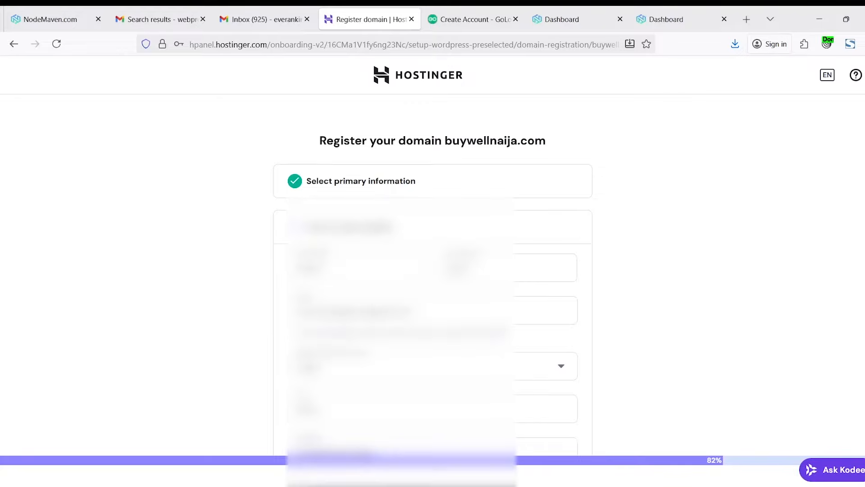
scroll(531, 392, "down", 5)
left_click(530, 419)
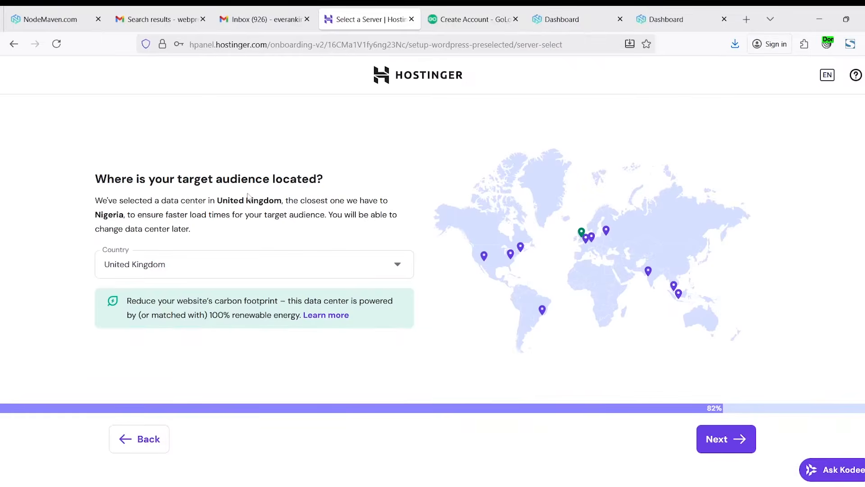
- Accept the United Kingdom data center and let WordPress finish installing
left_click(717, 447)
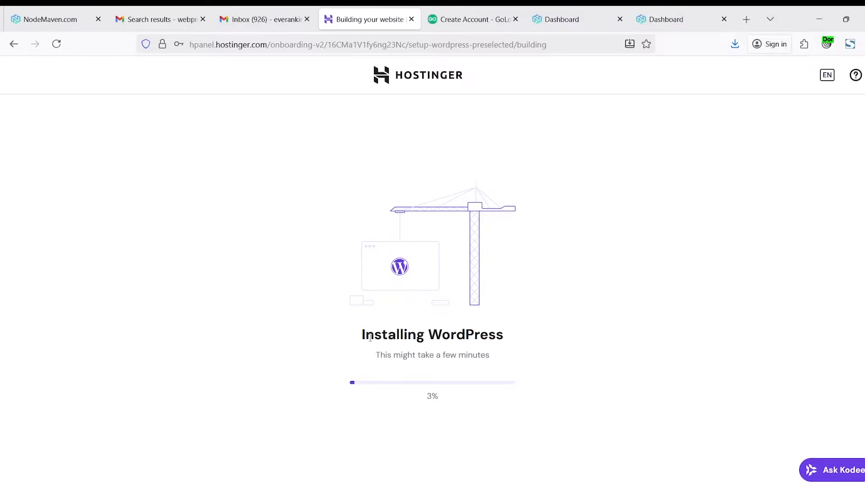
left_click_drag(360, 338, 563, 336)
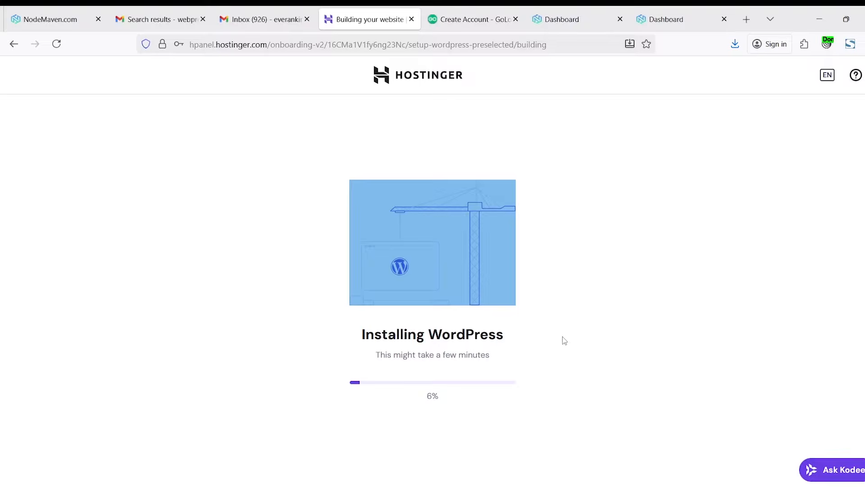
left_click(562, 336)
left_click_drag(372, 335, 544, 338)
left_click(545, 337)
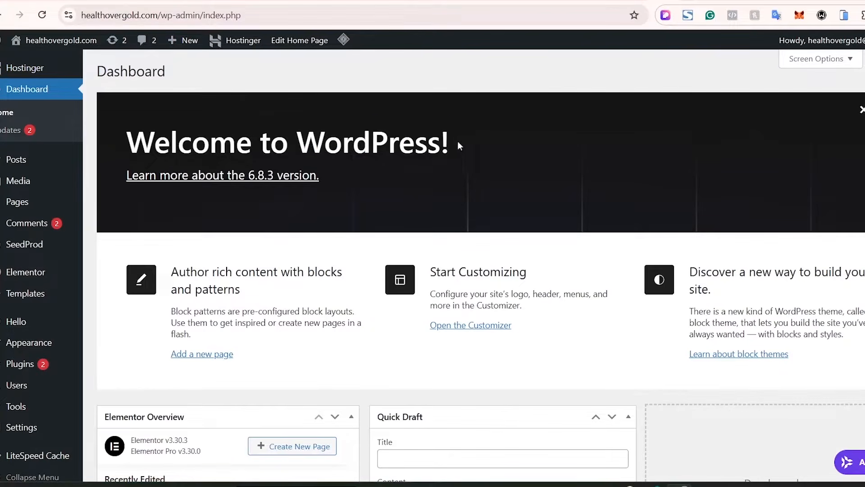
- Search the Add Plugin directory for 'elementor'
left_click_drag(458, 142, 302, 138)
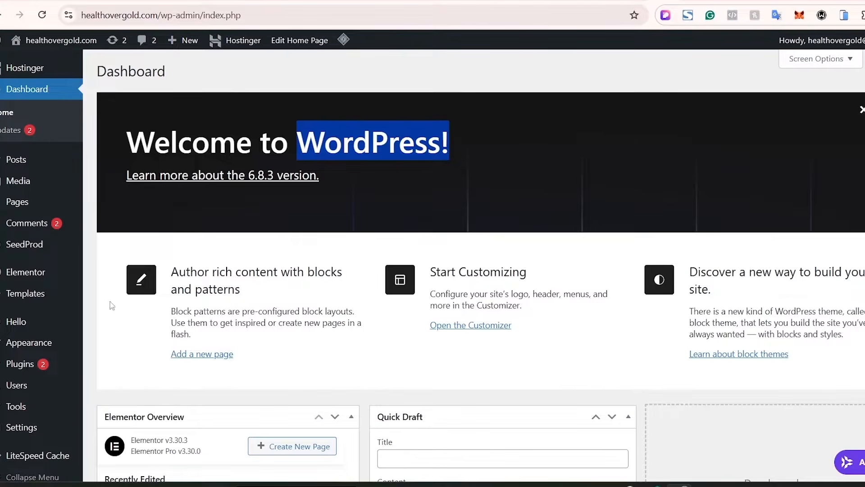
mouse_move(27, 366)
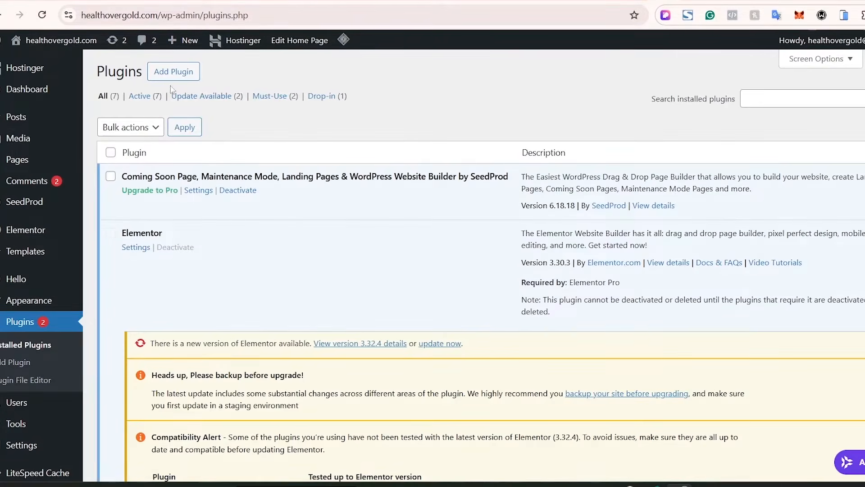
left_click(174, 73)
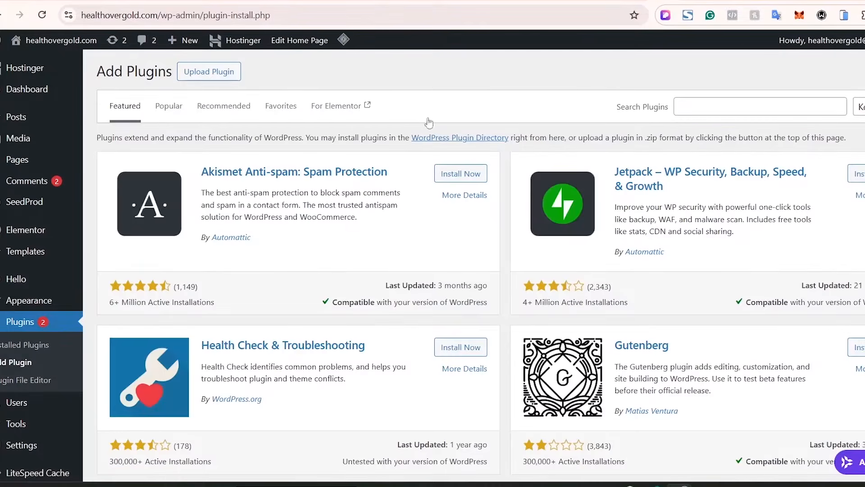
left_click(723, 102)
type("elementor")
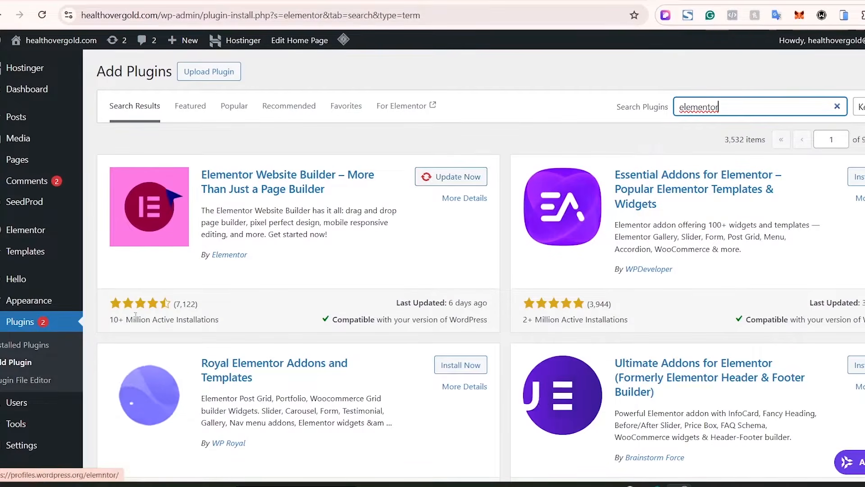
- View the active Hello Elementor 3.4.4 theme on the Themes page
mouse_move(23, 304)
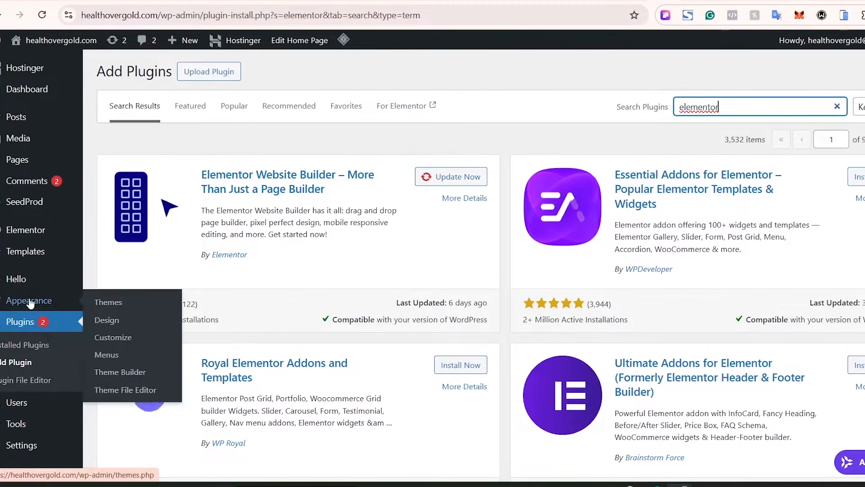
left_click(115, 303)
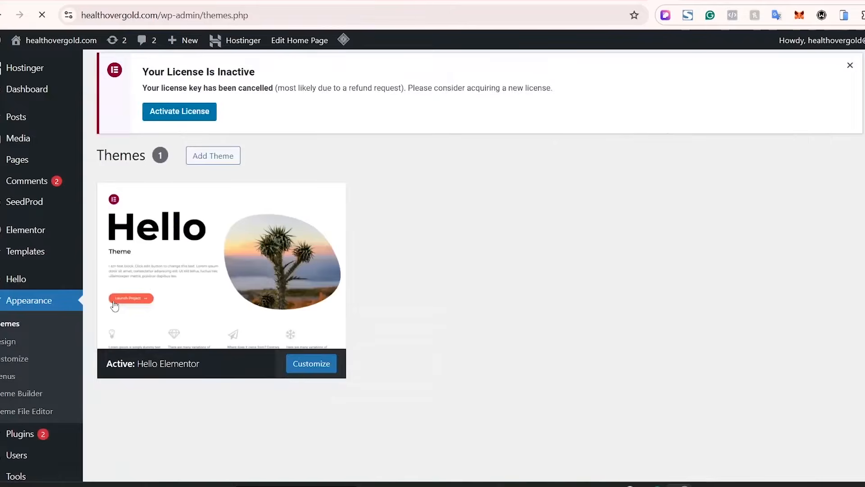
left_click(116, 305)
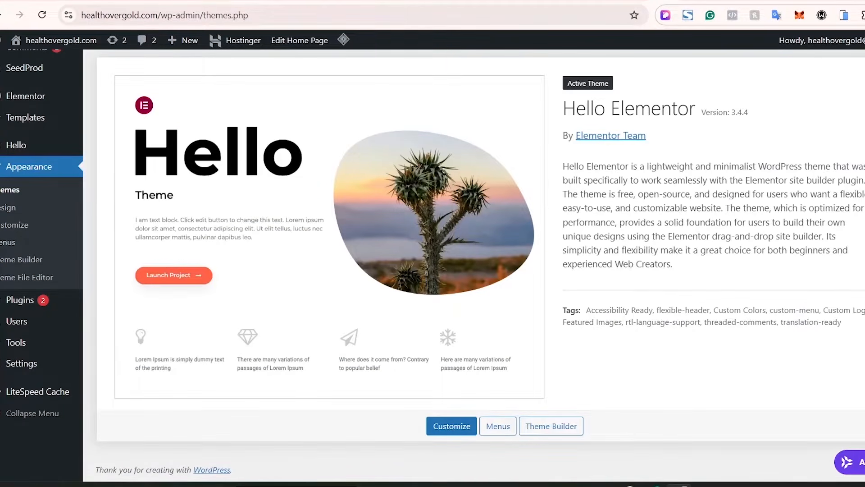
- Search Add Themes for 'hello' and check Hello Elementor shows Activated among the 22 results
scroll(473, 271, "up", 3)
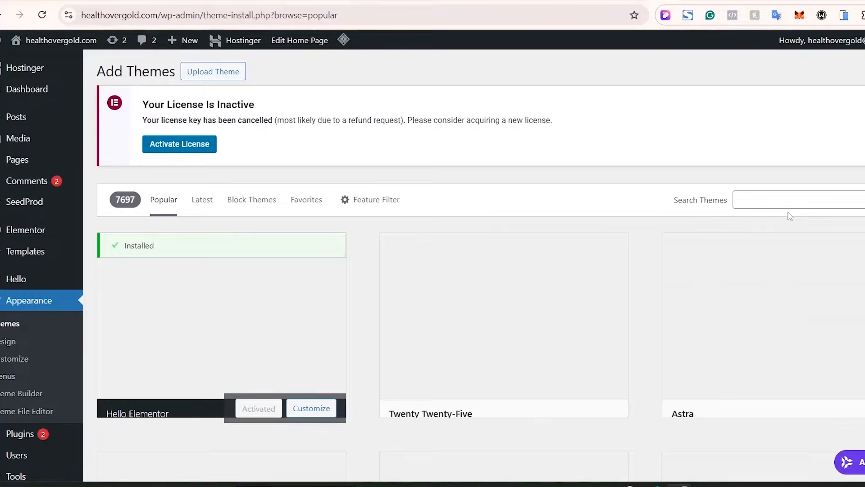
left_click(790, 200)
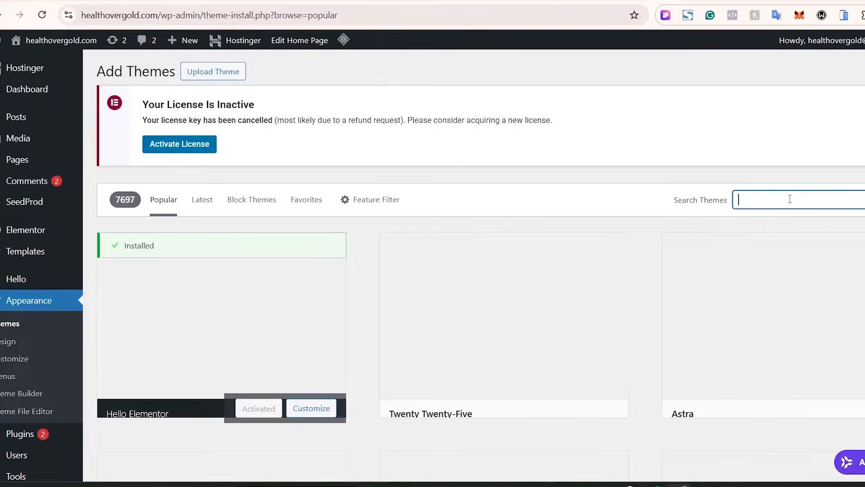
type("h")
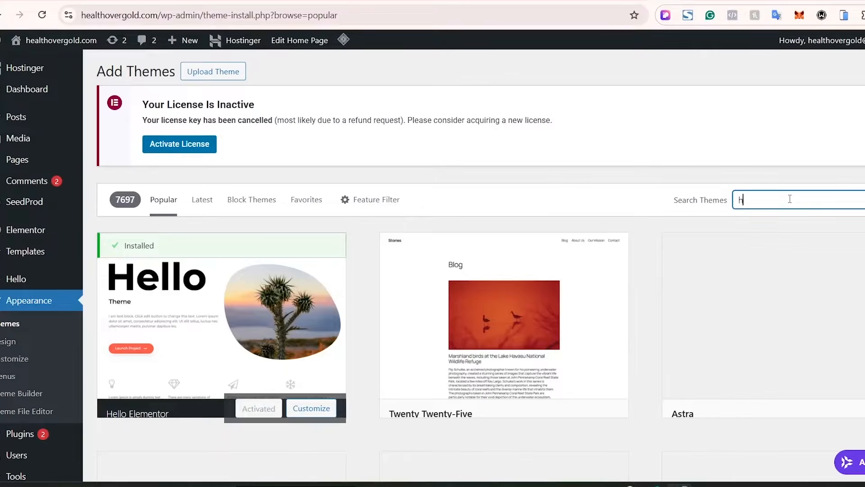
type("ello")
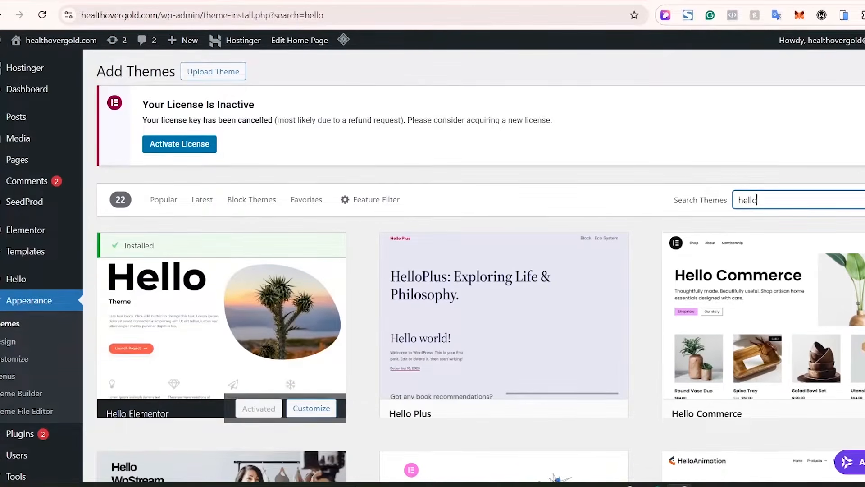
scroll(480, 271, "down", 2)
scroll(480, 271, "up", 1)
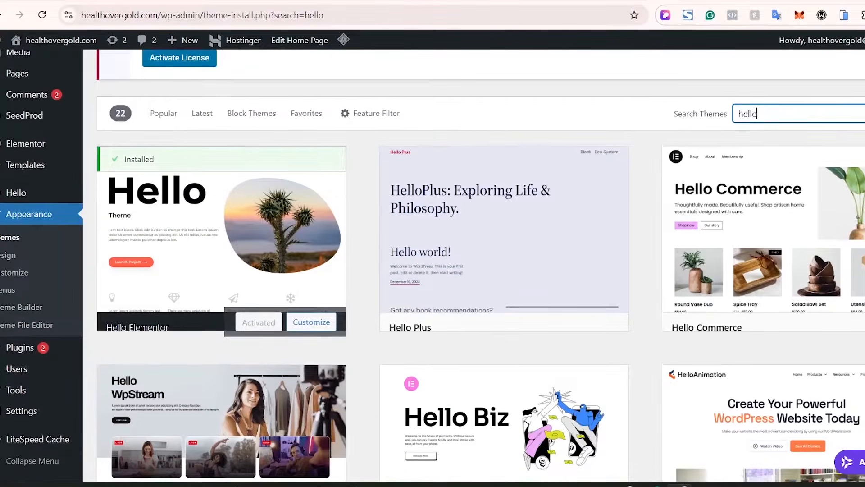
scroll(480, 271, "down", 2)
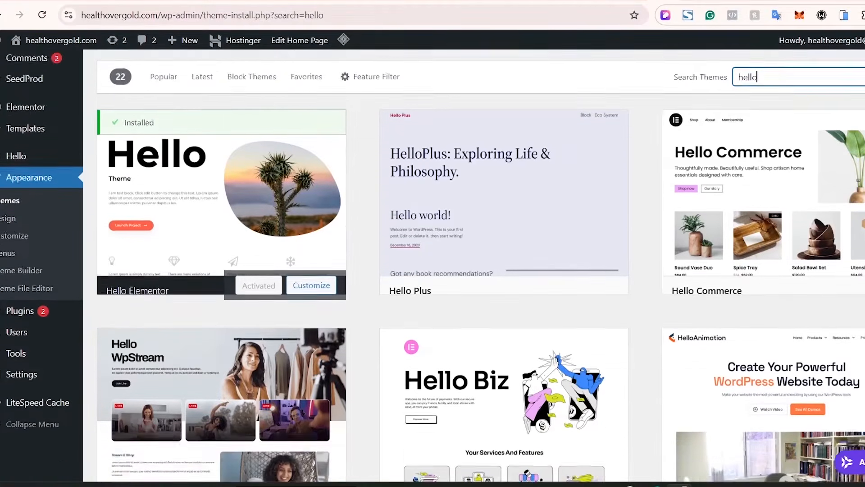
scroll(481, 271, "up", 1)
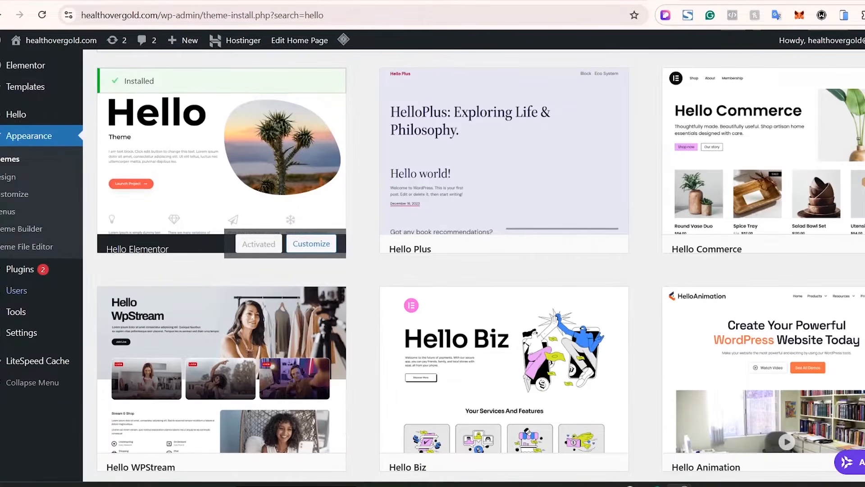
mouse_move(31, 333)
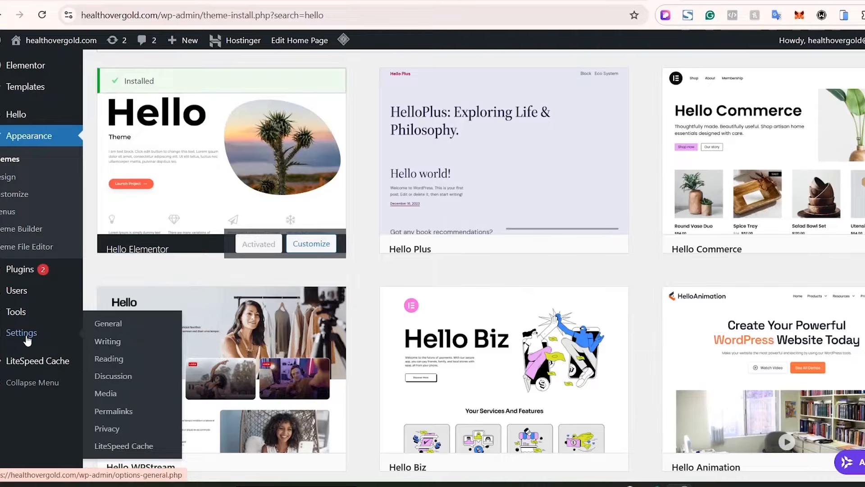
- Open Permalink Settings and confirm the Post name (/%postname%/) structure is selected
left_click(118, 412)
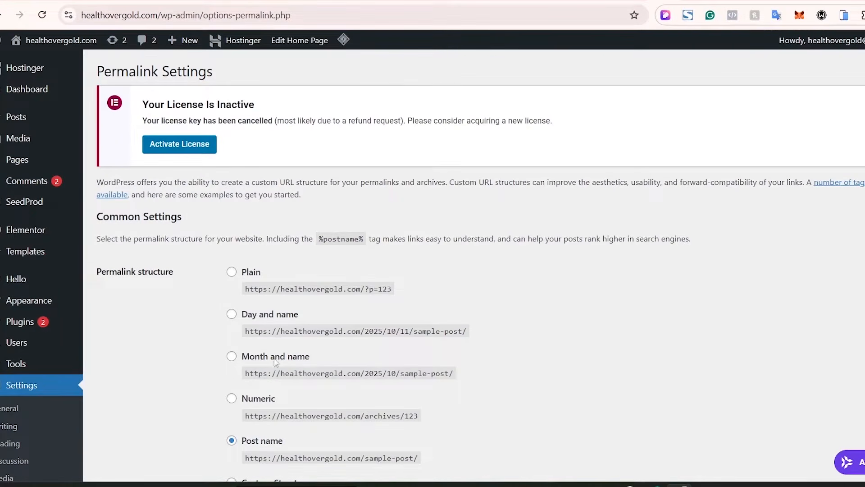
scroll(473, 271, "down", 4)
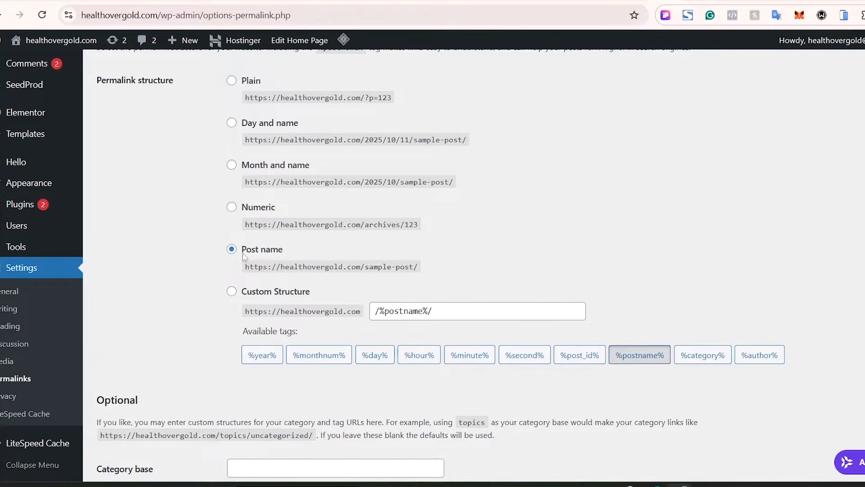
scroll(243, 256, "down", 3)
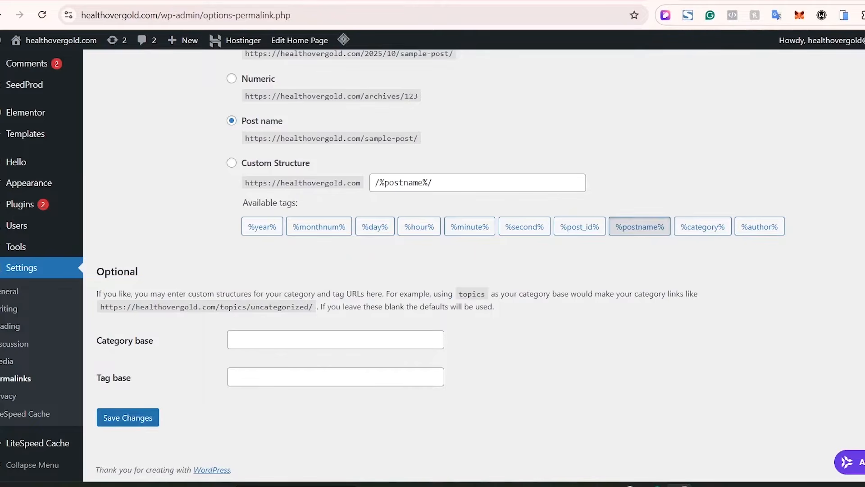
scroll(473, 266, "up", 7)
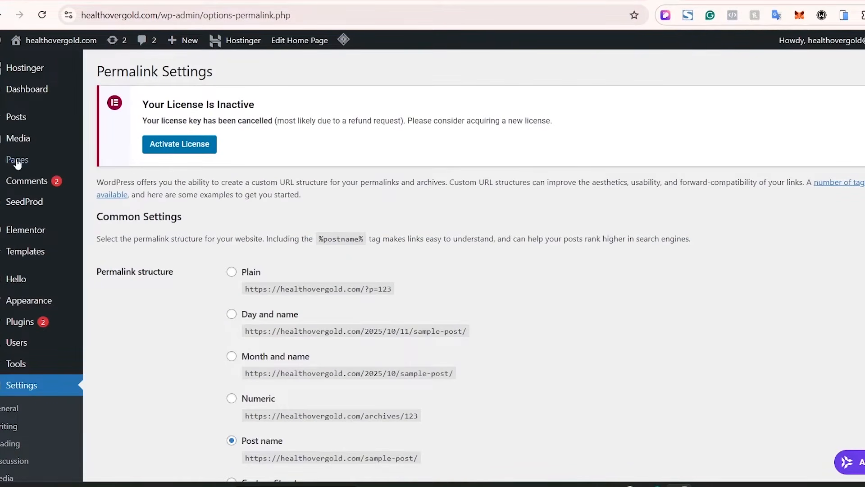
- Add a new page titled 'Goutflare Pain Relief' and move to the Ads Manager campaigns
mouse_move(17, 163)
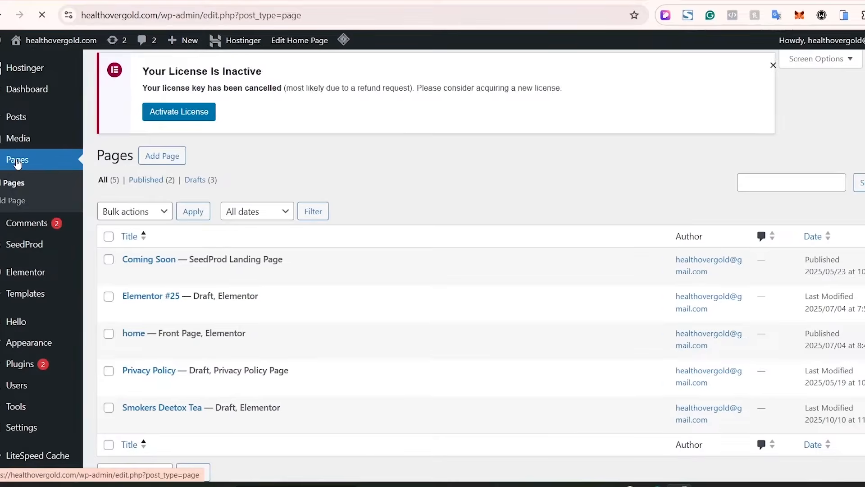
left_click(171, 82)
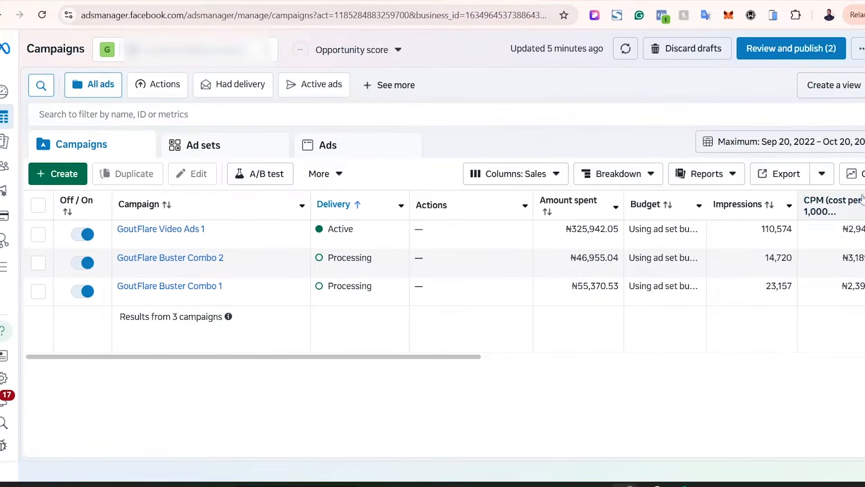
mouse_move(188, 263)
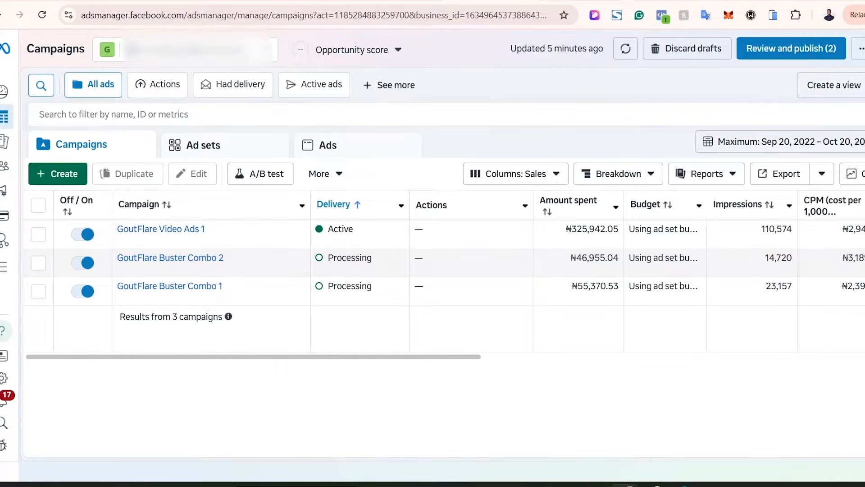
- Scroll through the genherb.com.ng GoutFlare Buster sales page to study its layout
key("ctrl+Tab")
scroll(433, 261, "down", 15)
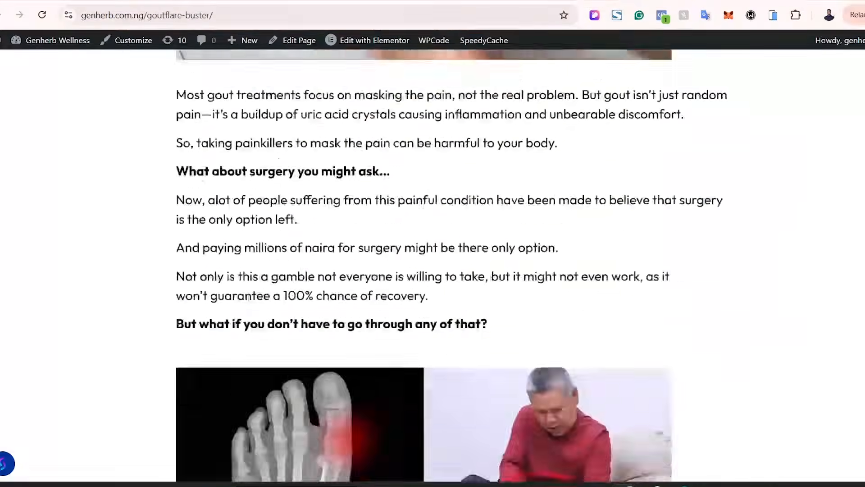
scroll(433, 261, "down", 20)
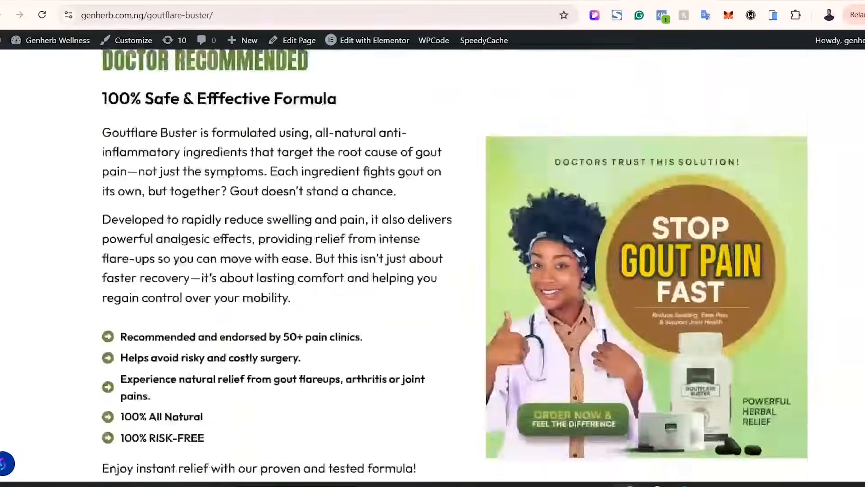
scroll(433, 261, "down", 20)
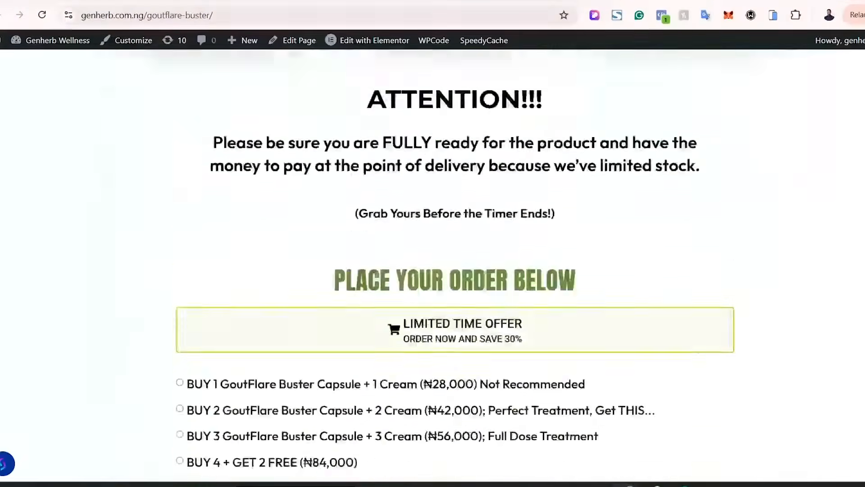
scroll(433, 262, "down", 20)
scroll(433, 262, "up", 20)
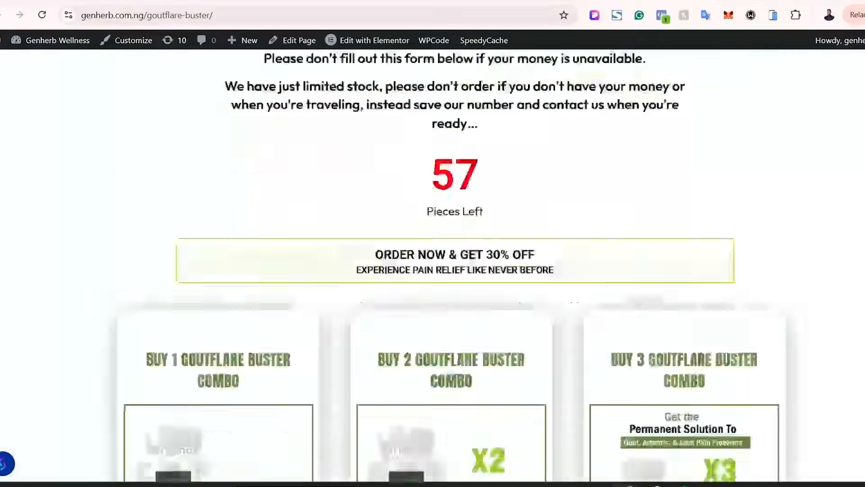
scroll(433, 261, "up", 20)
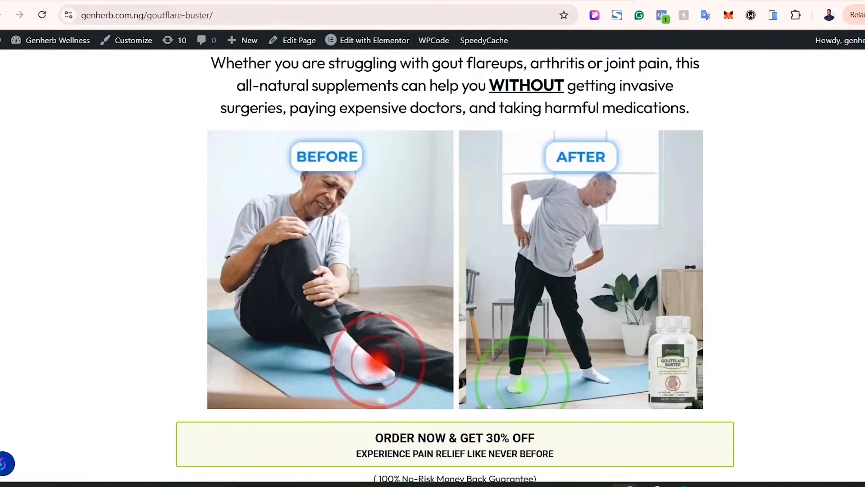
scroll(433, 266, "down", 15)
scroll(433, 266, "up", 18)
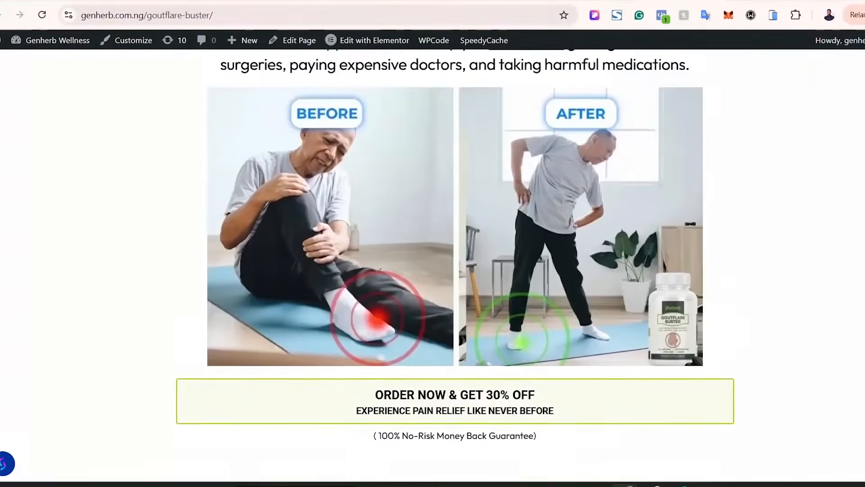
scroll(432, 265, "down", 20)
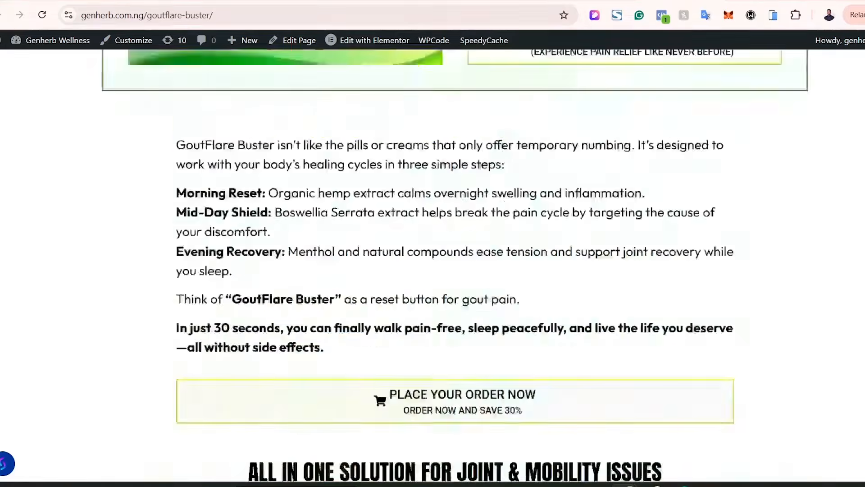
scroll(433, 266, "down", 10)
scroll(432, 266, "up", 20)
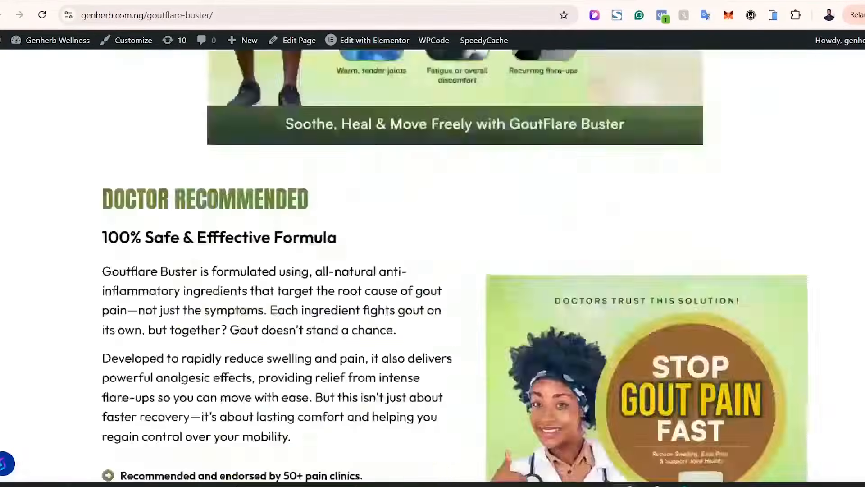
scroll(433, 266, "up", 15)
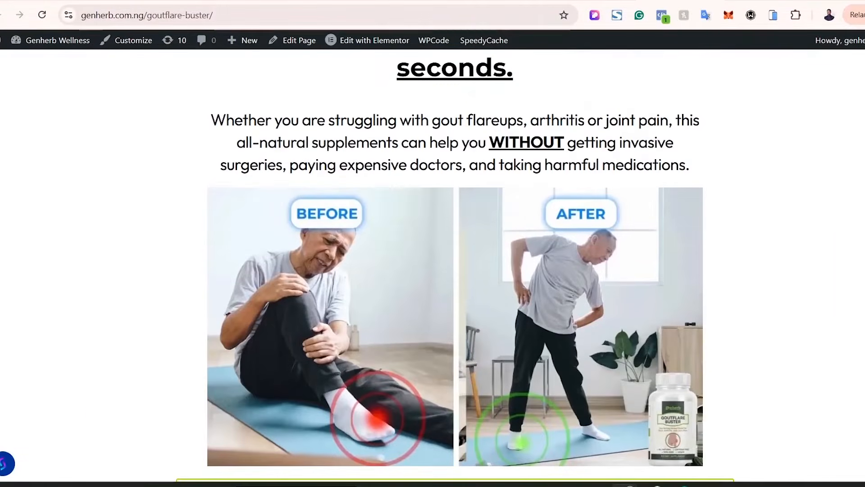
scroll(433, 266, "up", 1)
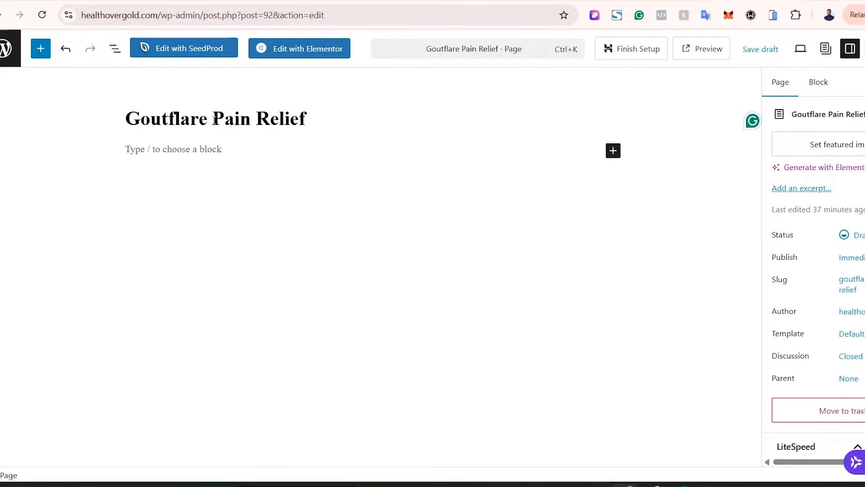
- Open the page in Elementor, set Hide Title to Yes and Page Layout to Elementor Canvas
left_click(308, 49)
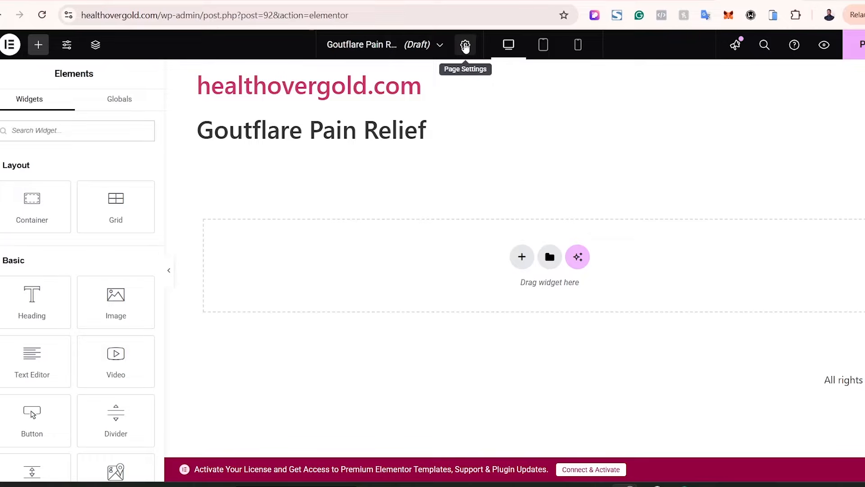
left_click(465, 45)
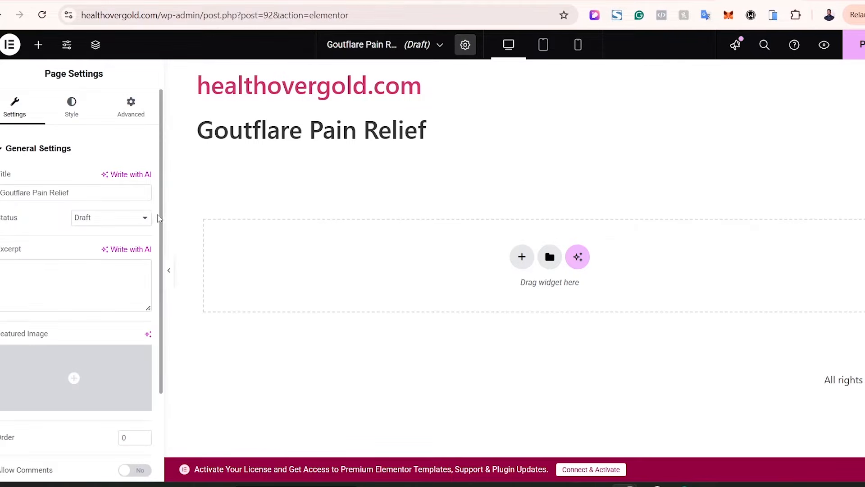
scroll(159, 239, "down", 1)
scroll(159, 238, "down", 2)
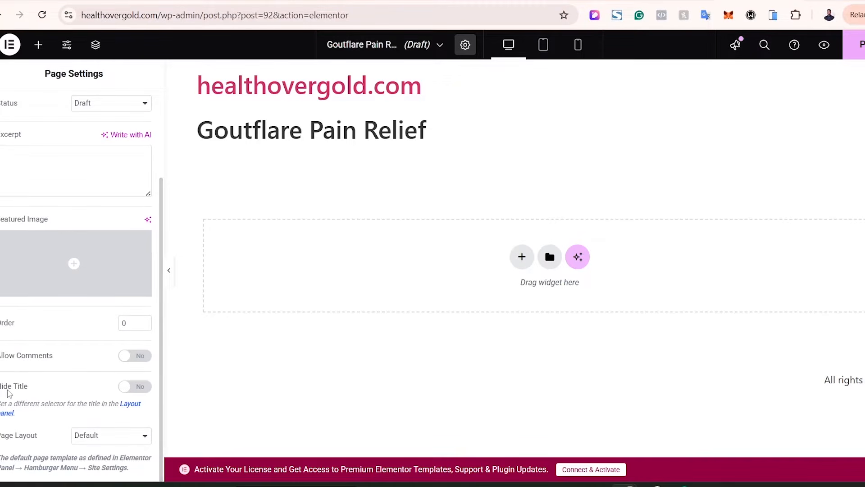
left_click(129, 388)
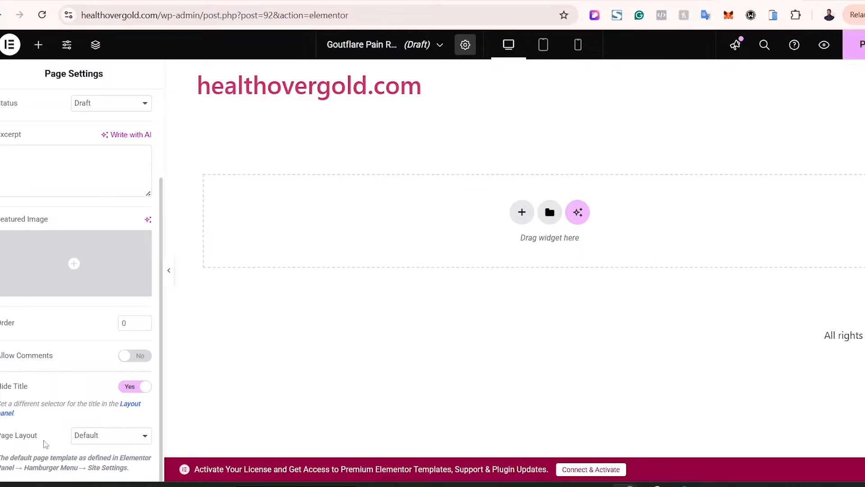
left_click(90, 436)
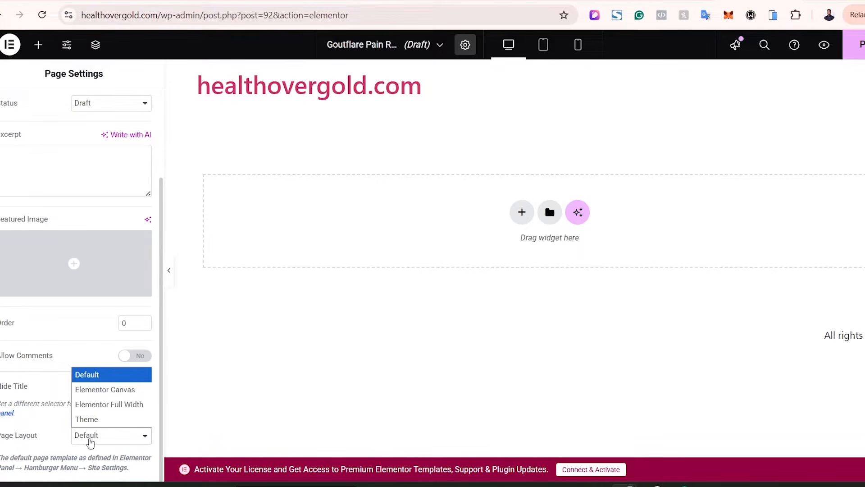
left_click(102, 390)
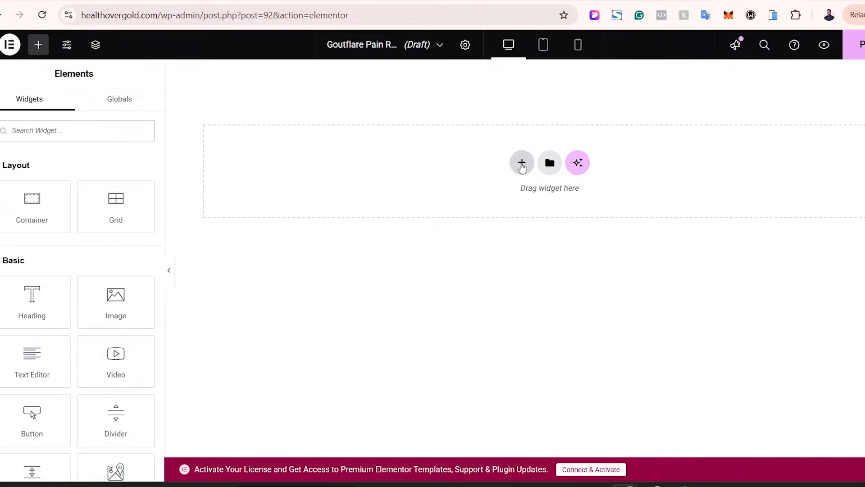
- Add a single-column flexbox container and nest a second Container inside it
left_click(522, 164)
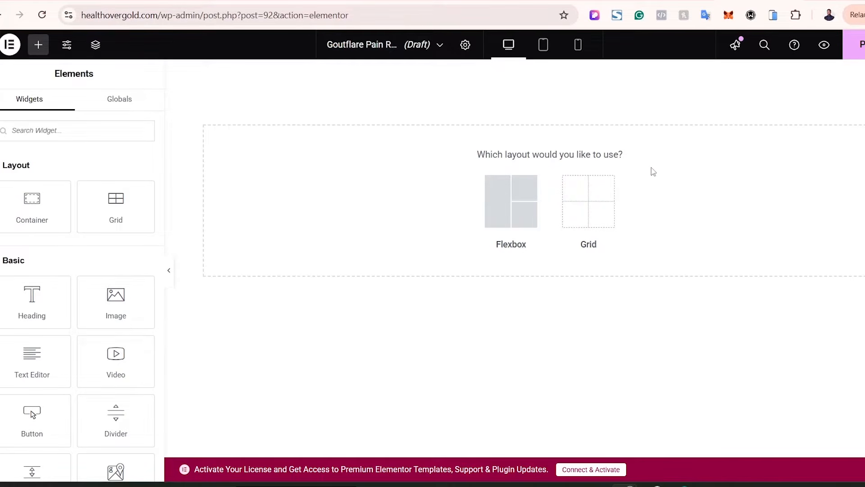
left_click(511, 207)
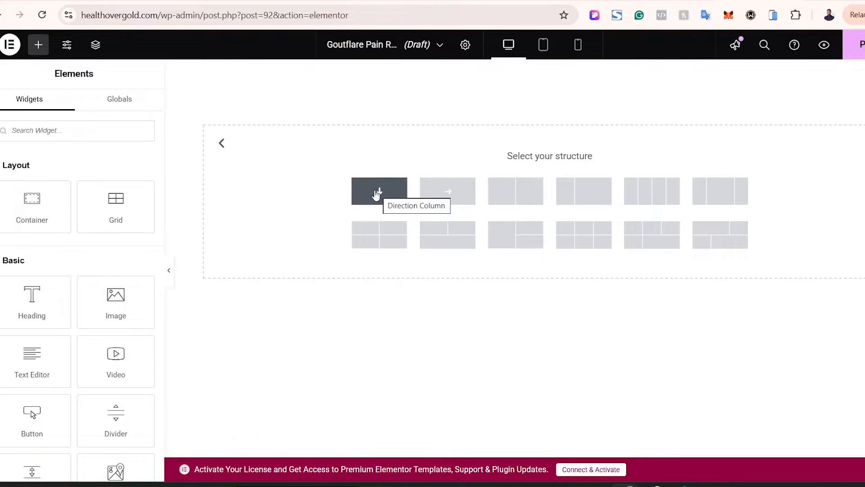
left_click(376, 194)
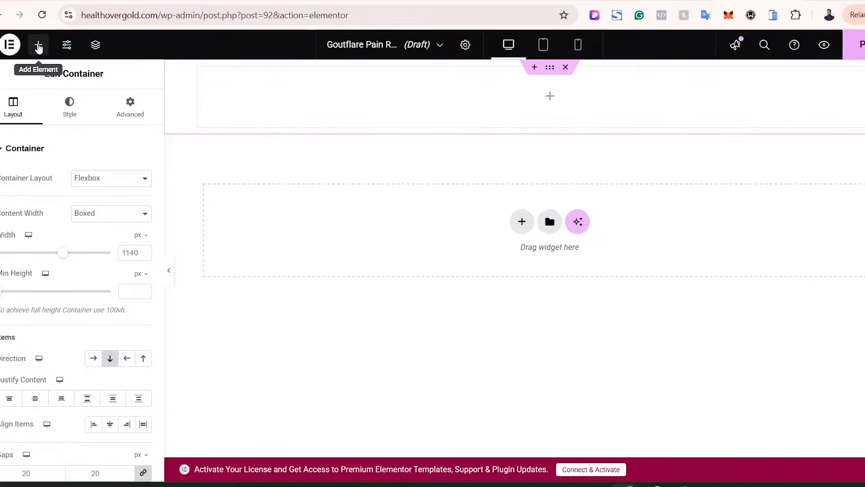
left_click(38, 46)
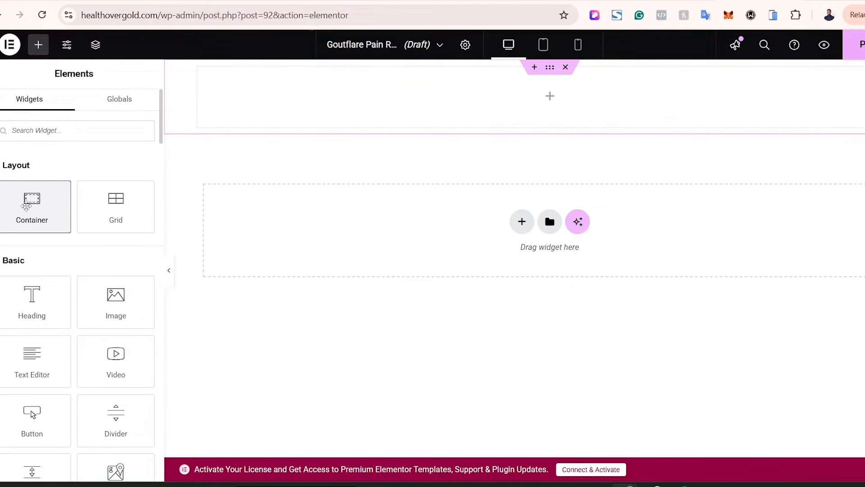
left_click_drag(26, 205, 509, 112)
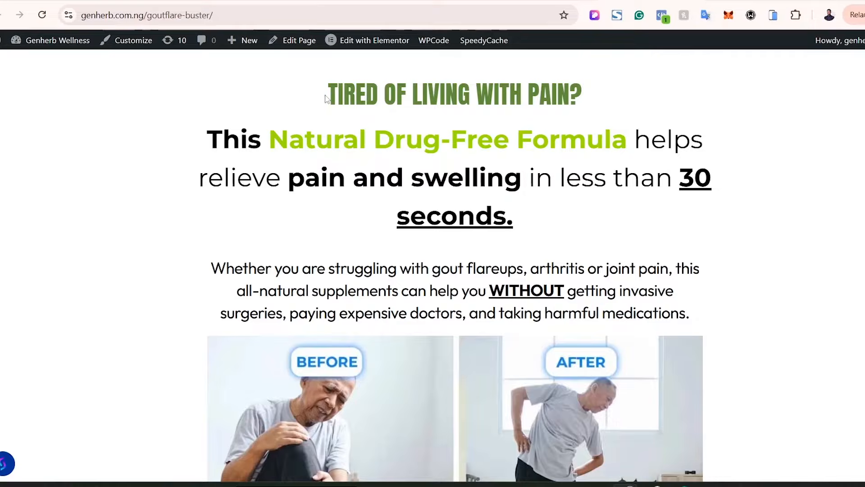
- Select the heading, subheading and intro paragraph on the reference sales page
left_click_drag(325, 98, 670, 290)
left_click(714, 313)
left_click_drag(327, 90, 701, 320)
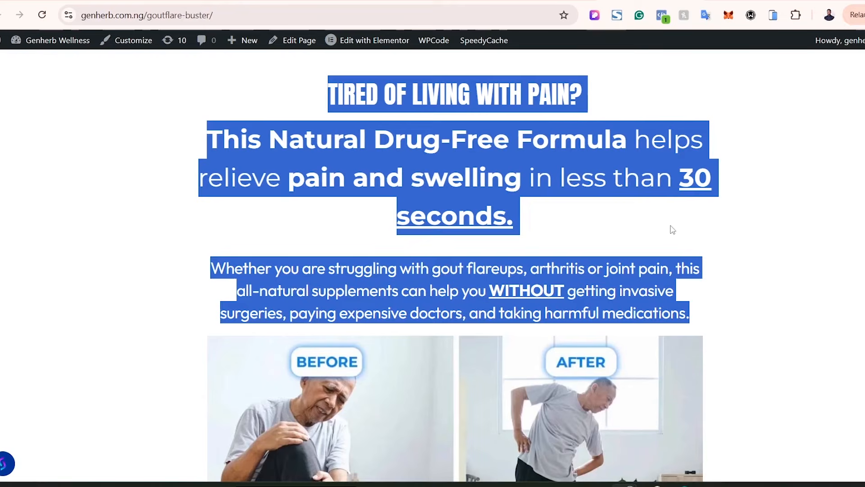
left_click(671, 230)
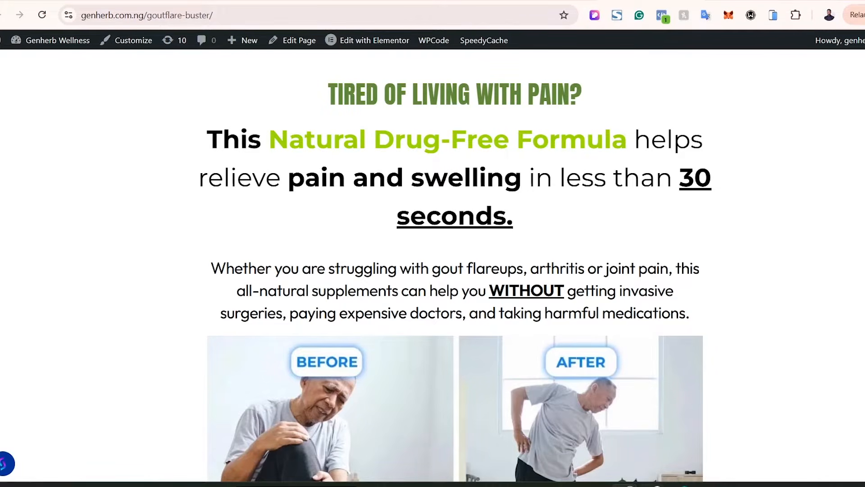
left_click(655, 485)
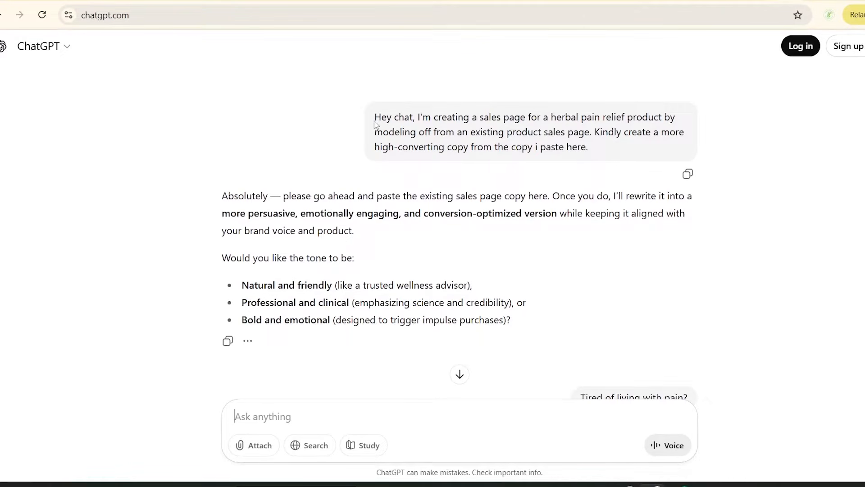
left_click_drag(453, 118, 517, 118)
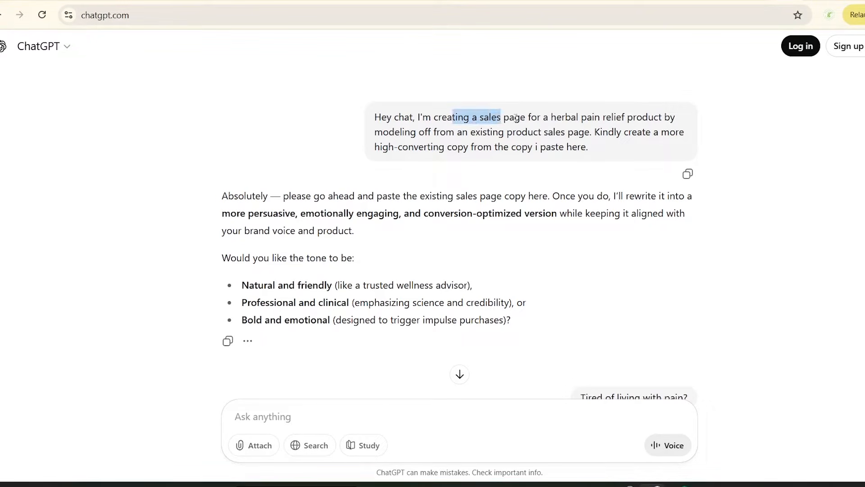
left_click(549, 119)
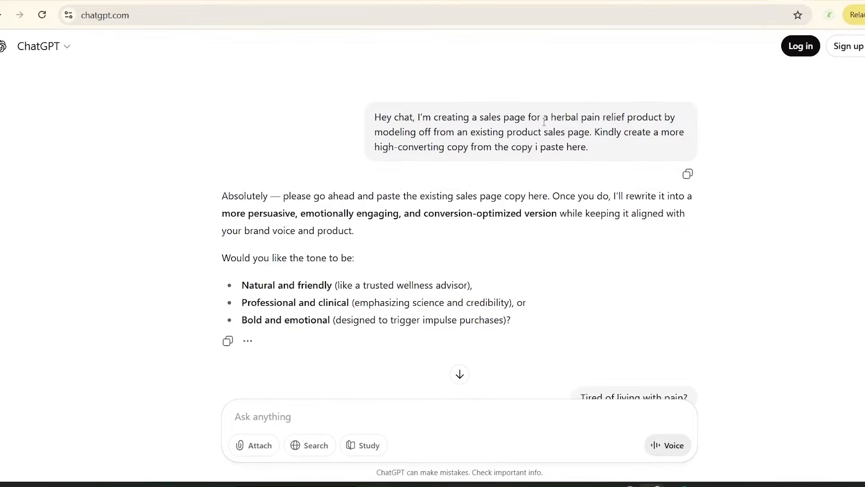
left_click_drag(544, 120, 664, 119)
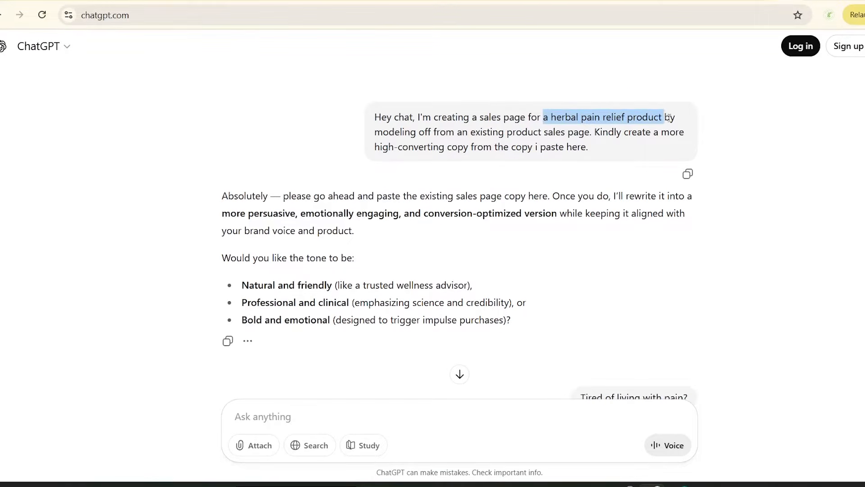
left_click(644, 120)
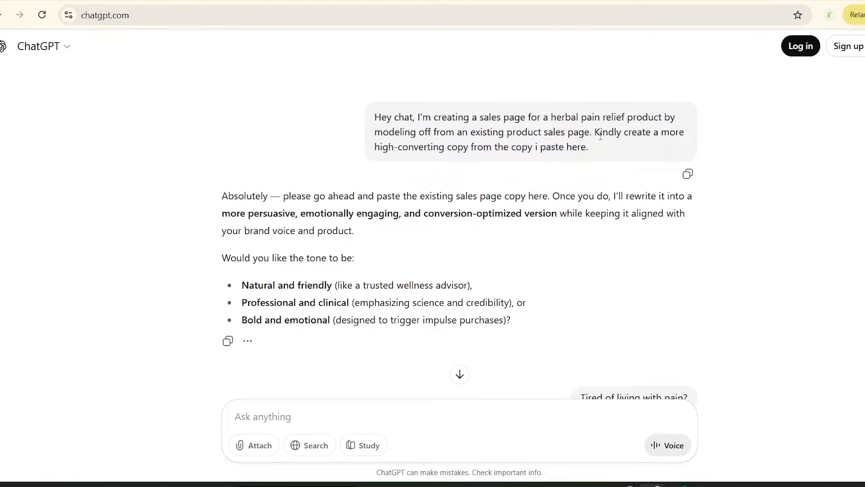
left_click(630, 486)
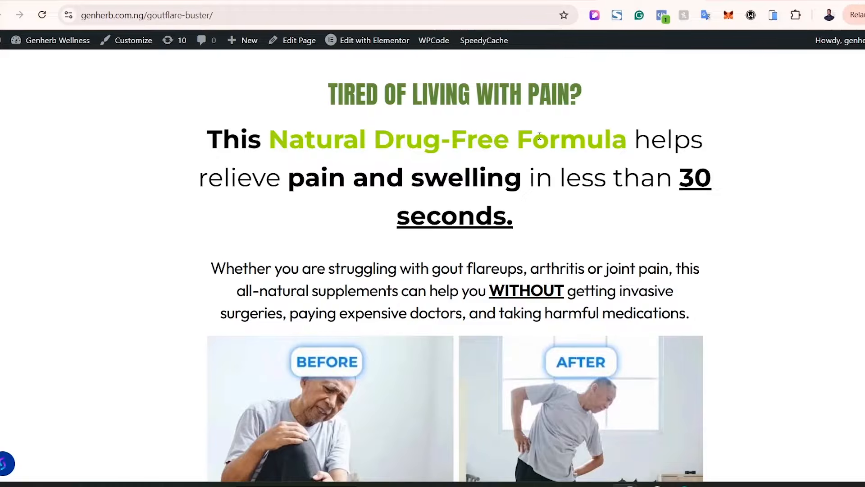
left_click(649, 485)
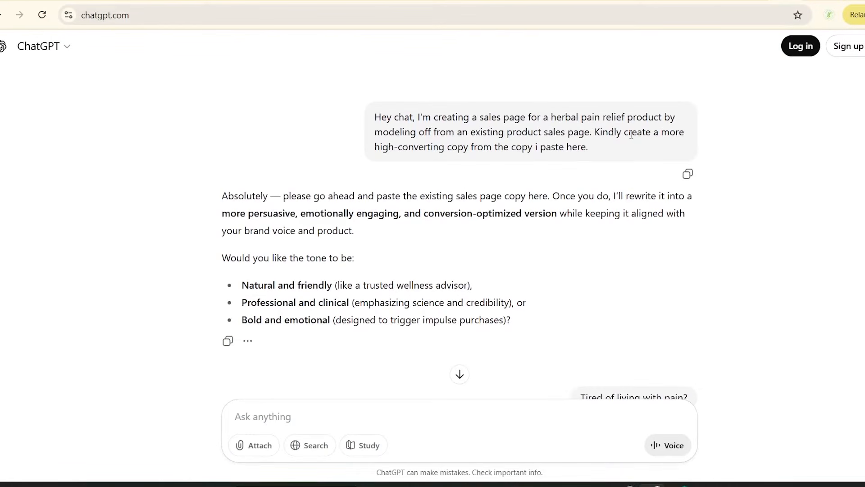
left_click_drag(380, 147, 500, 148)
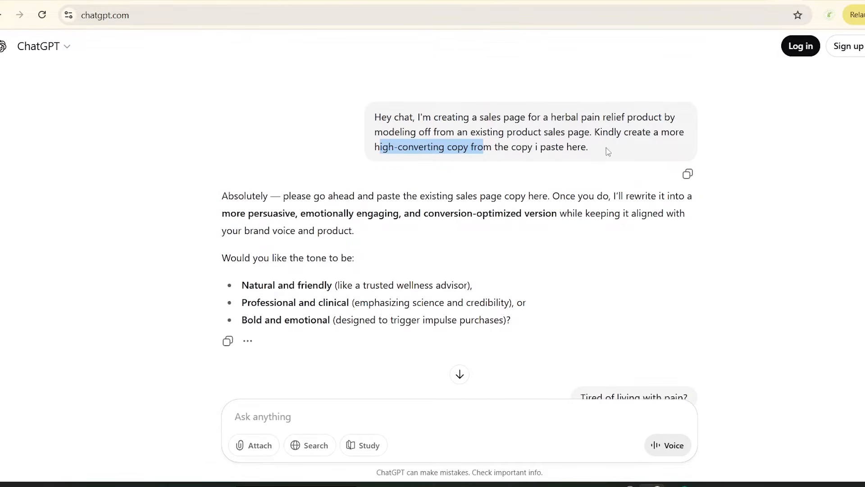
left_click(290, 211)
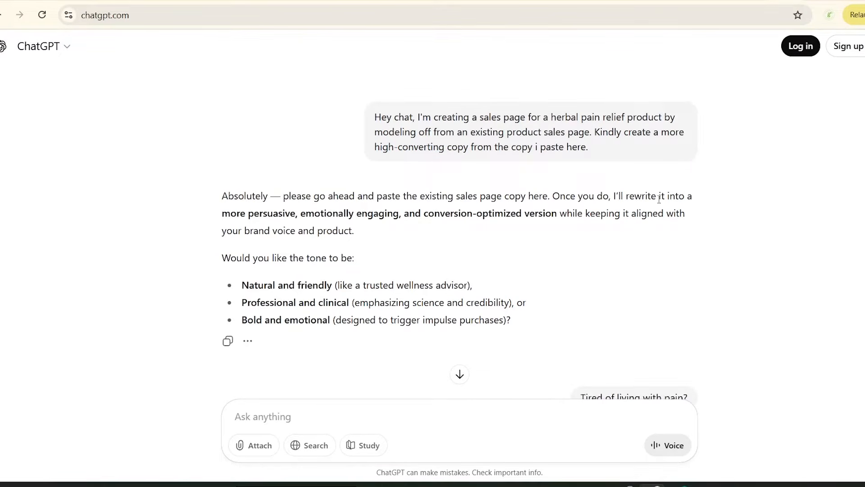
left_click_drag(221, 221, 557, 216)
left_click(567, 219)
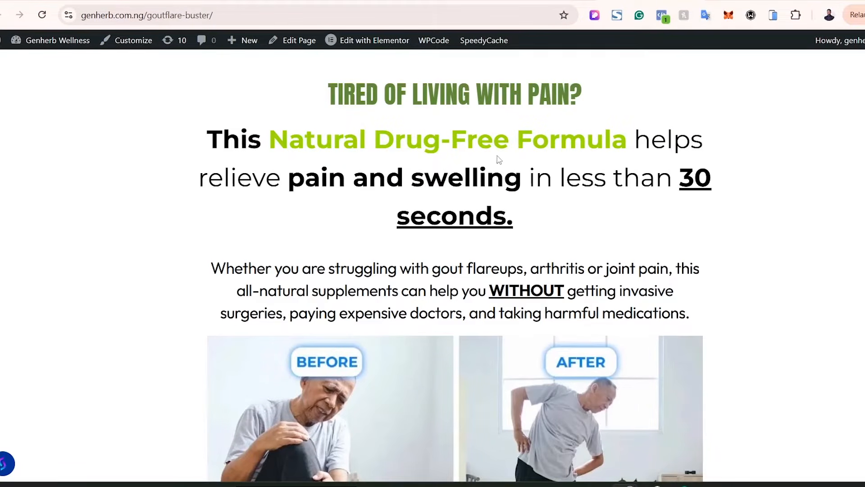
- Copy the 'TIRED OF LIVING WITH PAIN?' headline from the reference page
triple_click(411, 99)
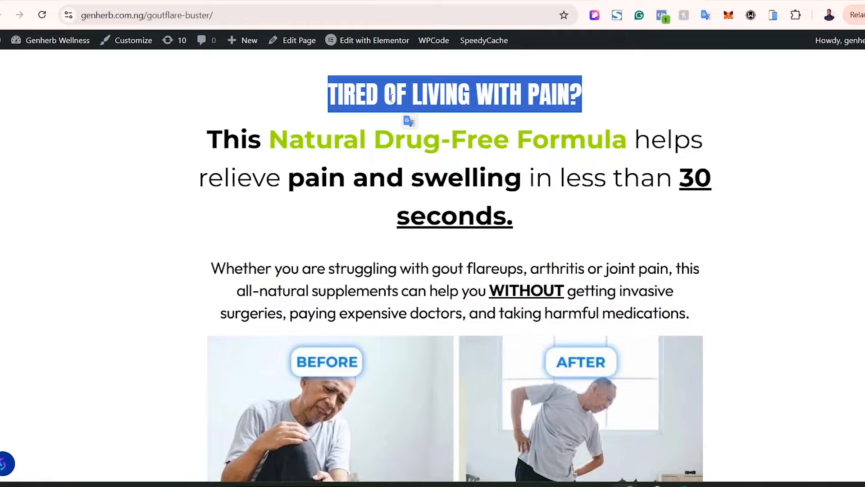
right_click(444, 96)
left_click(464, 112)
left_click(446, 126)
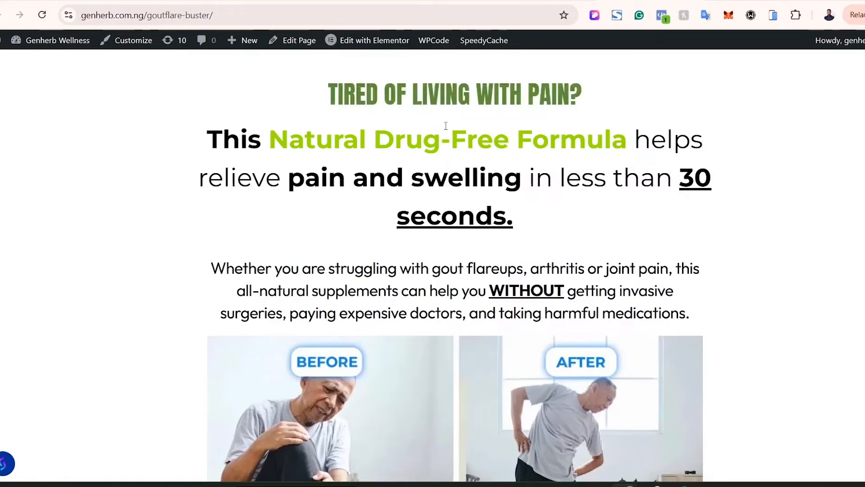
left_click(624, 485)
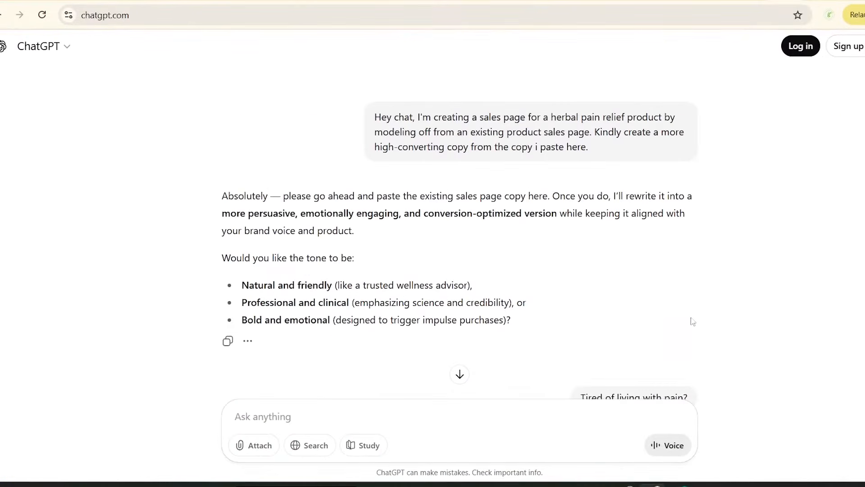
- Review ChatGPT's rewritten headline suggestions, then return to the Elementor editor
scroll(582, 215, "down", 4)
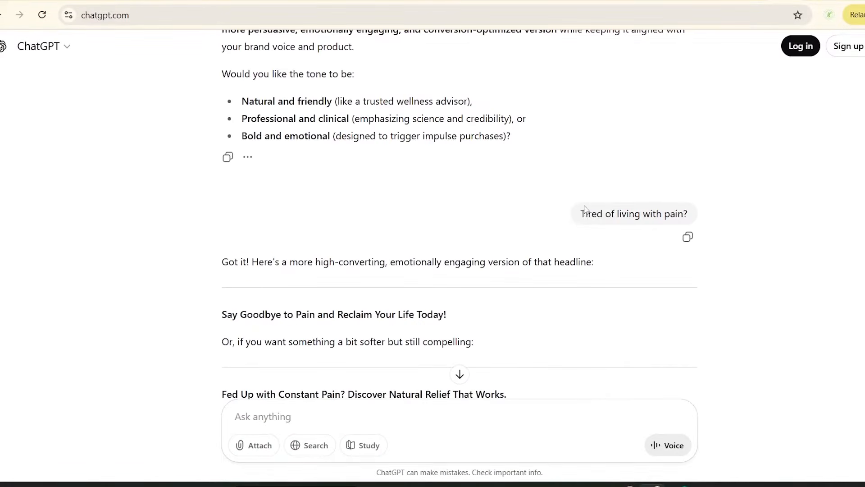
scroll(547, 270, "down", 3)
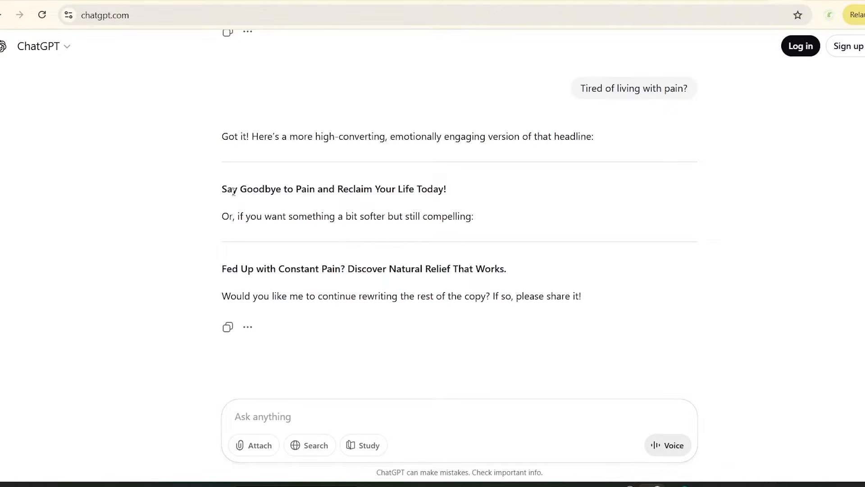
left_click_drag(223, 189, 469, 198)
left_click(469, 198)
left_click_drag(580, 92, 691, 92)
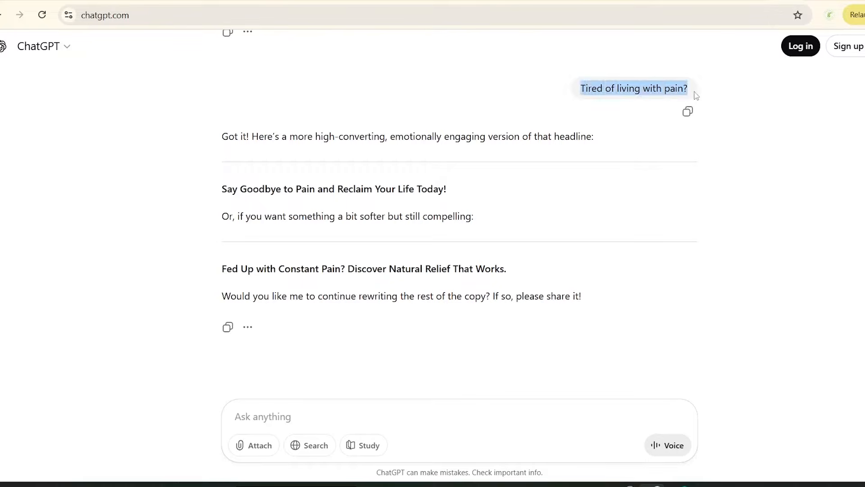
left_click(505, 178)
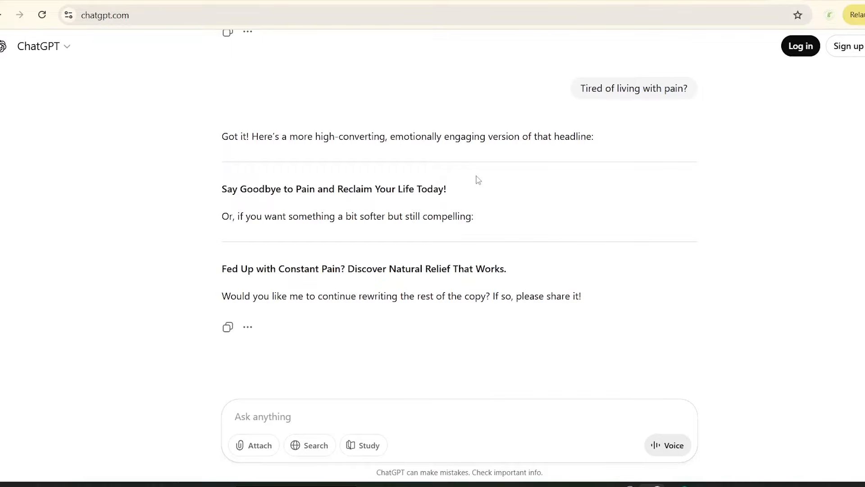
left_click(657, 485)
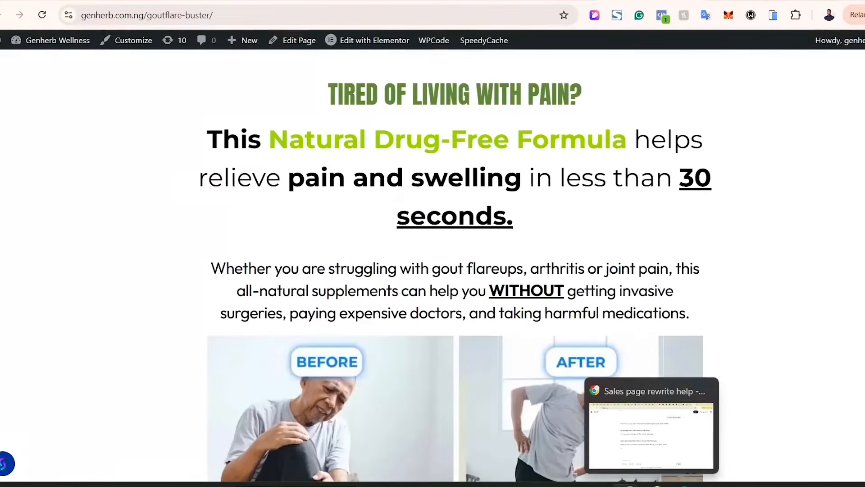
left_click(624, 1)
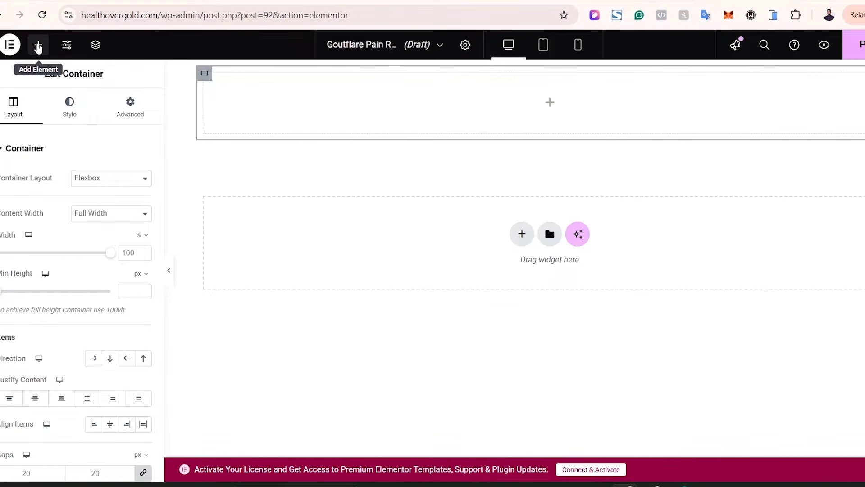
- Add a Heading to the top container titled 'Say Goodbye to Pain and Reclaim Your Life Today!'
left_click(38, 46)
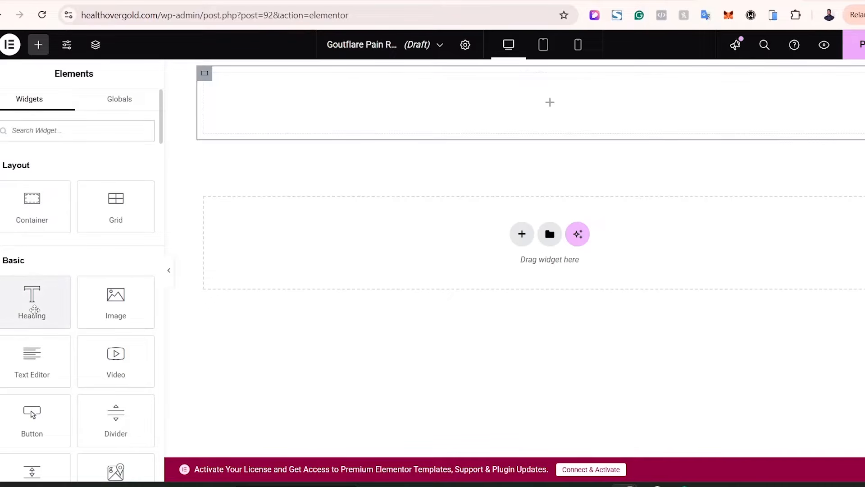
left_click_drag(34, 308, 514, 111)
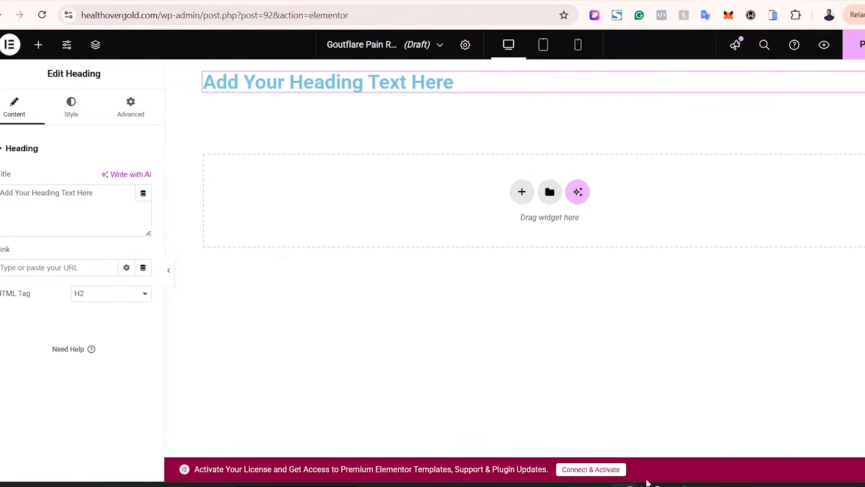
mouse_move(647, 483)
left_click(624, 468)
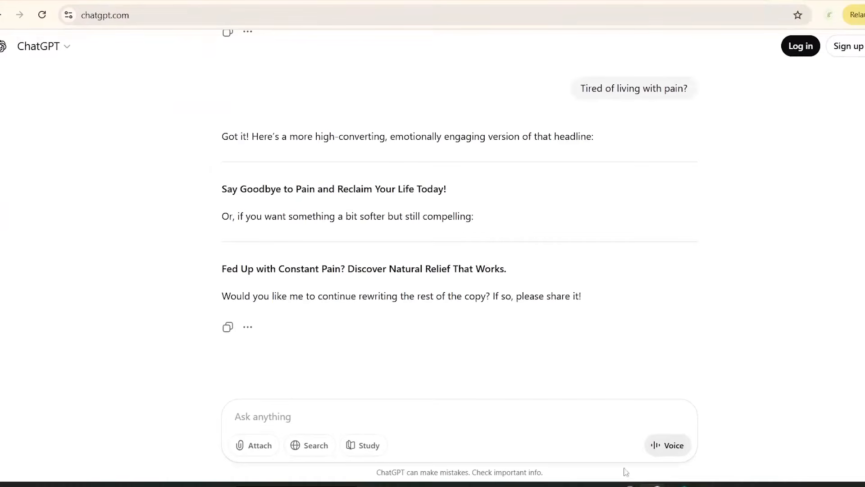
triple_click(274, 187)
right_click(275, 190)
left_click(294, 202)
key("alt+Tab")
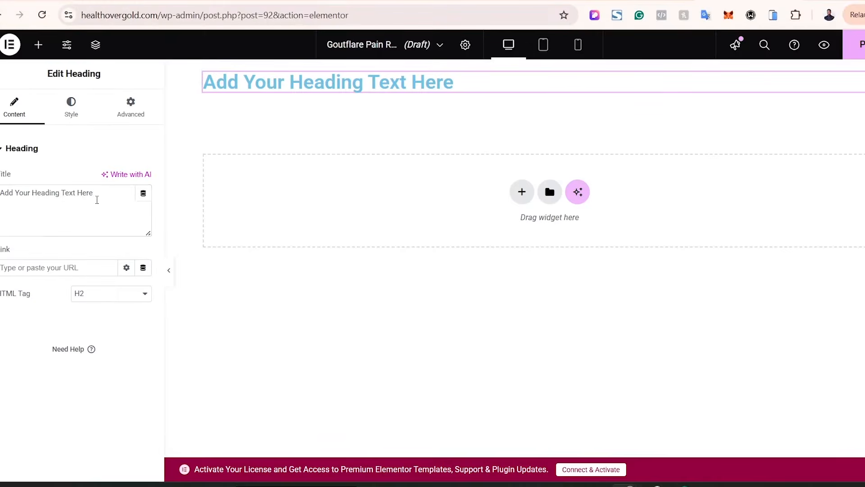
left_click(96, 199)
key("ctrl+a")
key("ctrl+v")
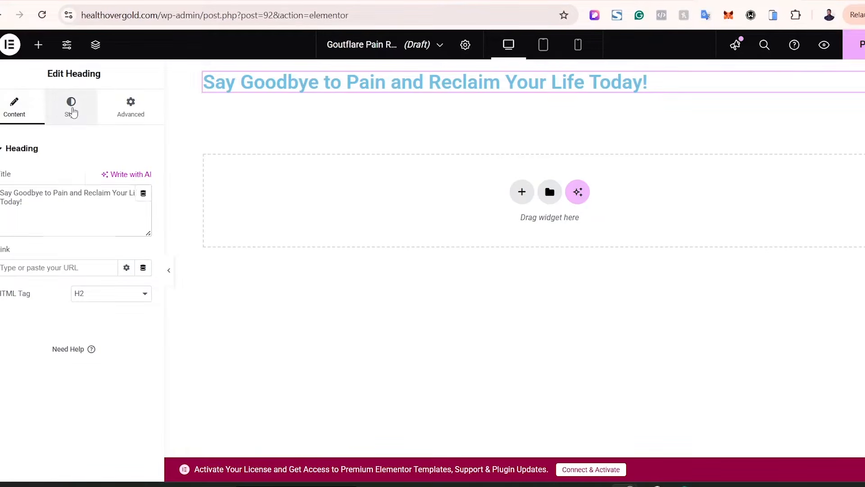
- Centre-align the headline in its Style settings
left_click(70, 109)
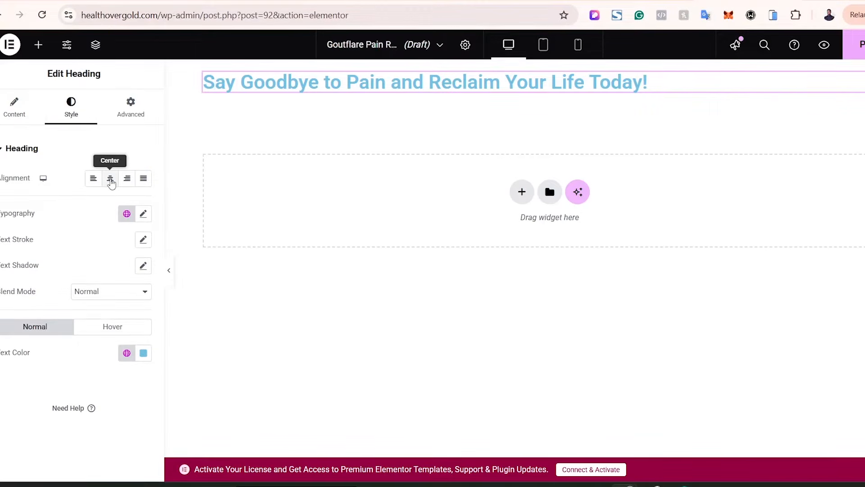
left_click(110, 179)
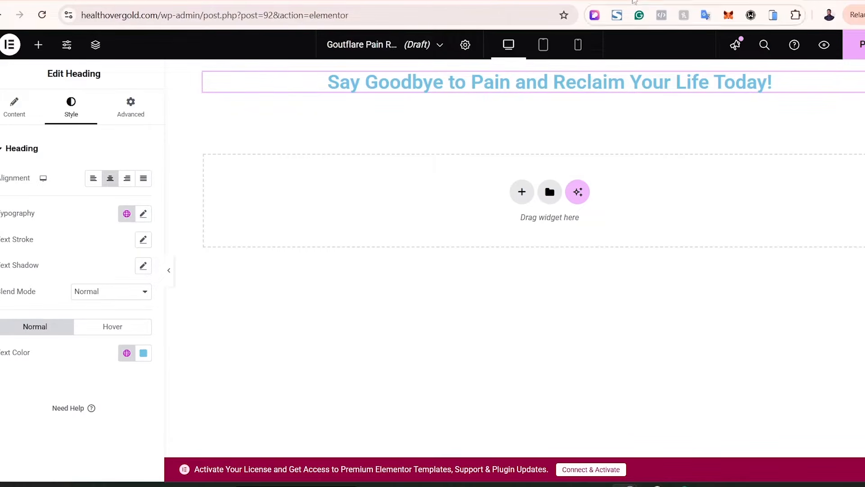
left_click(635, 1)
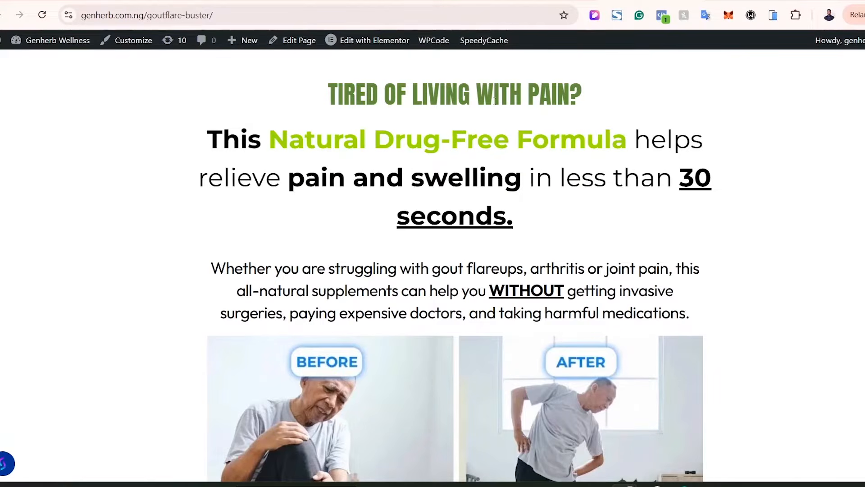
- Send the reference page's Natural Drug-Free Formula subheadline to ChatGPT for rewrites
left_click_drag(201, 137, 557, 206)
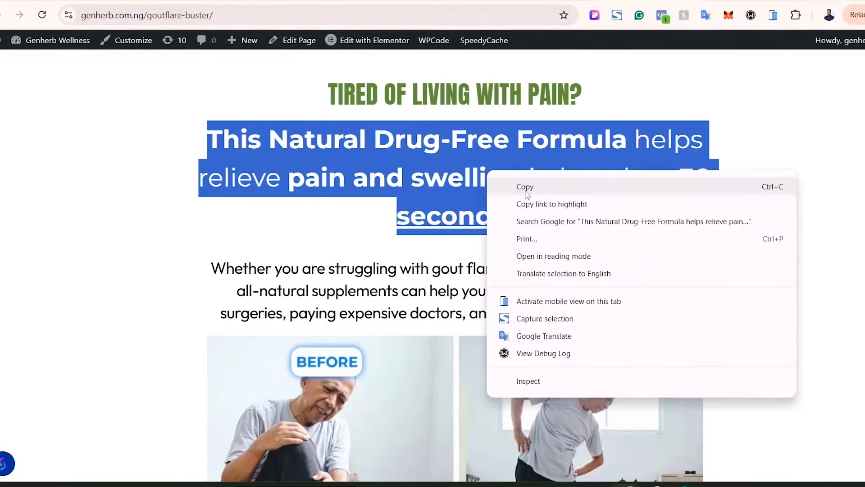
left_click(525, 189)
left_click(655, 485)
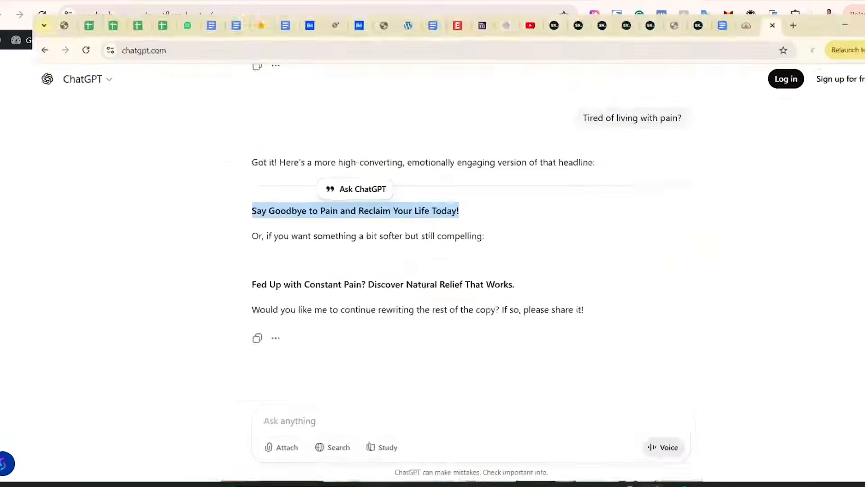
left_click(406, 413)
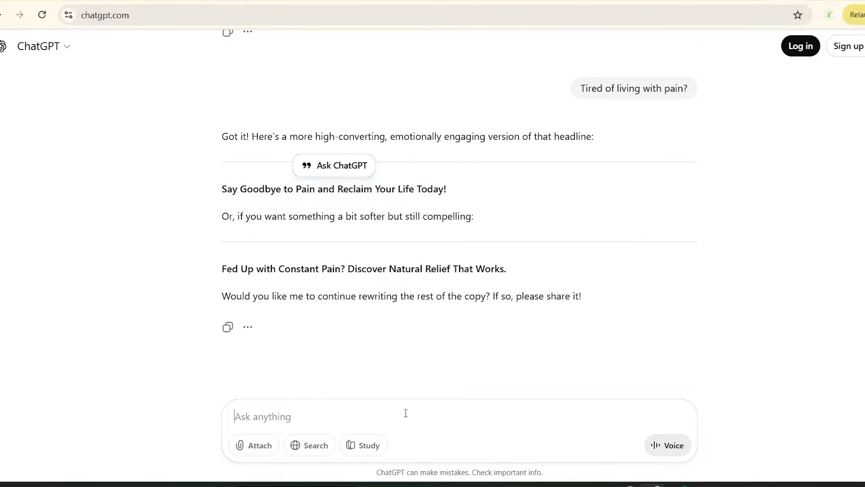
key("ctrl+v")
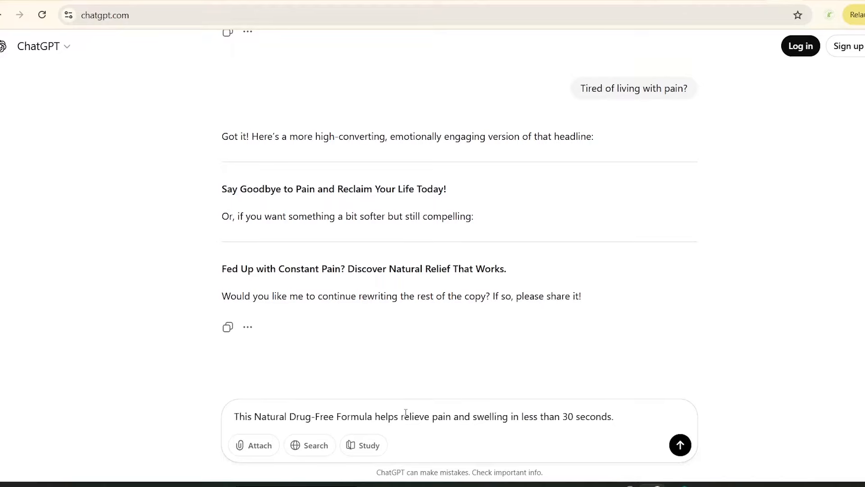
key("Return")
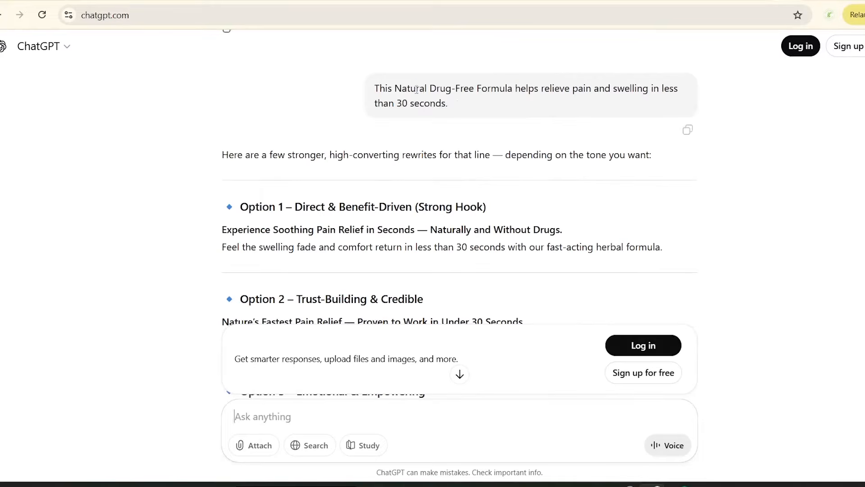
- Compare ChatGPT's rewrite options and copy the Option 1 headline
left_click_drag(415, 88, 455, 90)
left_click(422, 135)
scroll(460, 214, "down", 3)
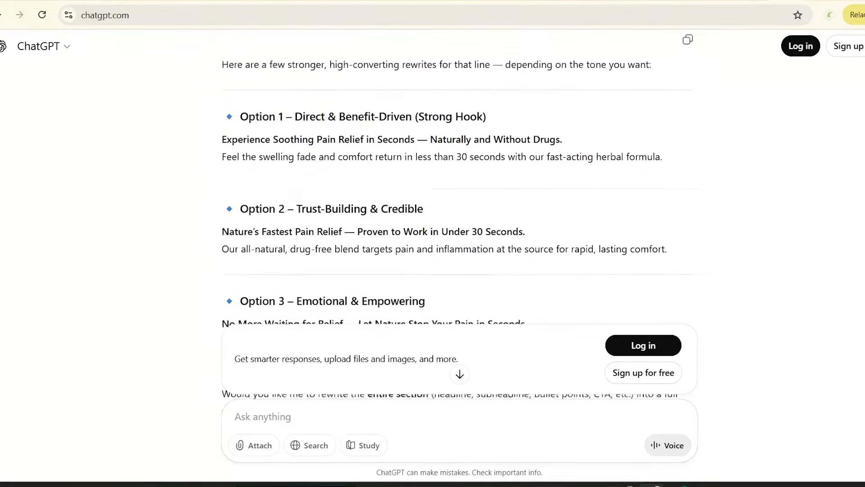
scroll(460, 214, "up", 1)
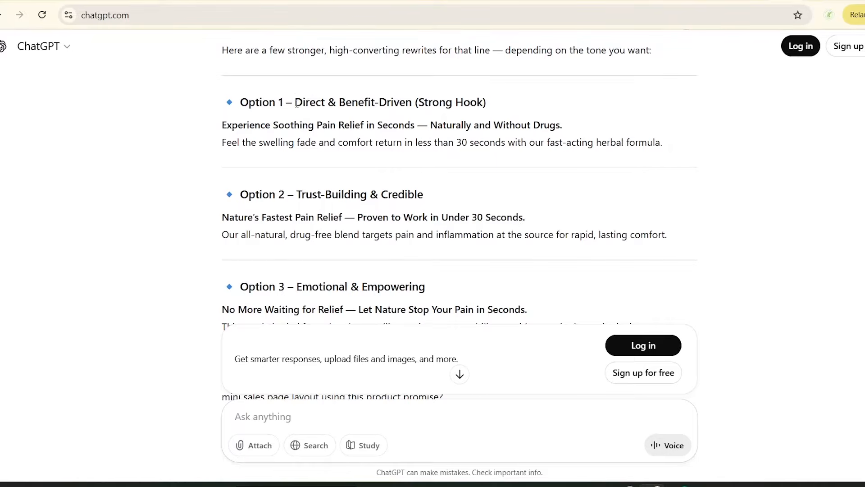
left_click_drag(296, 104, 431, 103)
left_click_drag(222, 126, 492, 130)
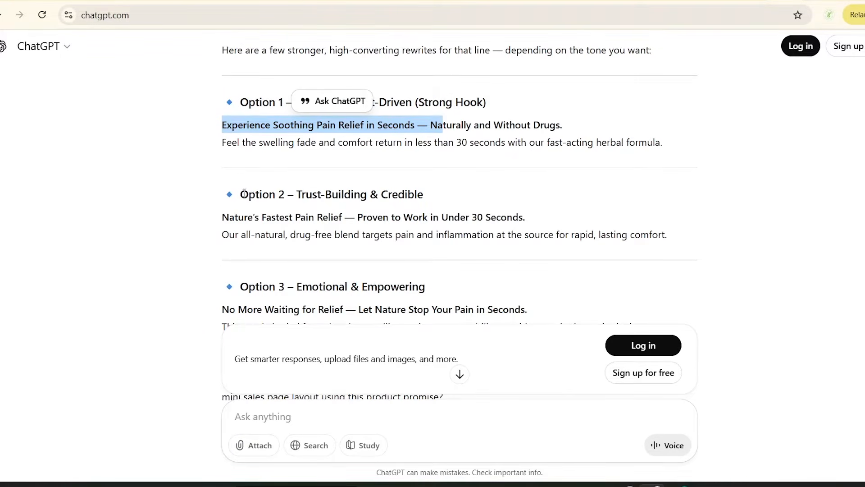
left_click_drag(307, 195, 492, 192)
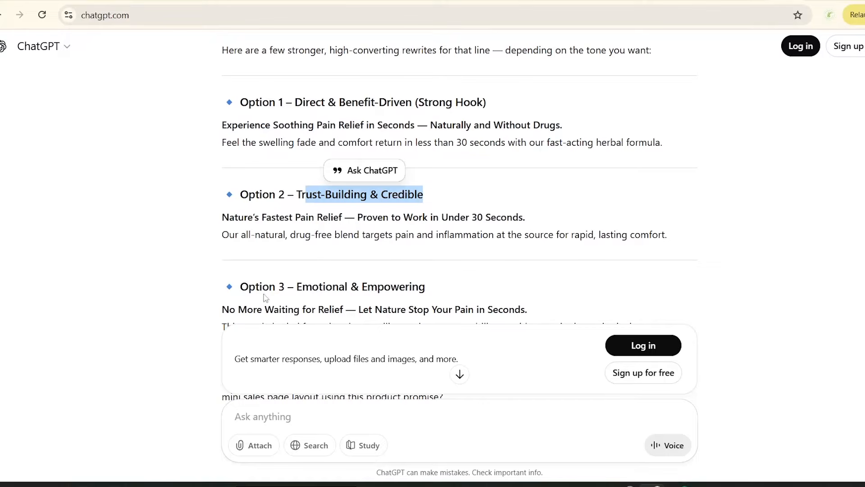
scroll(506, 201, "up", 1)
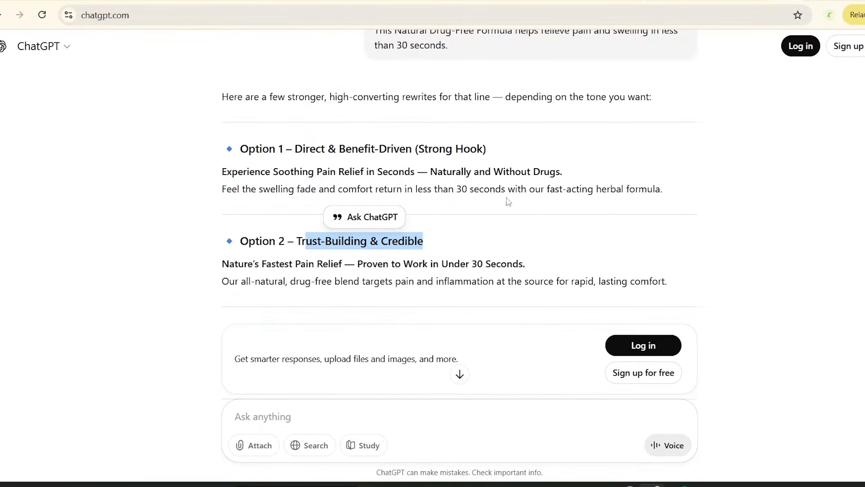
left_click(484, 155)
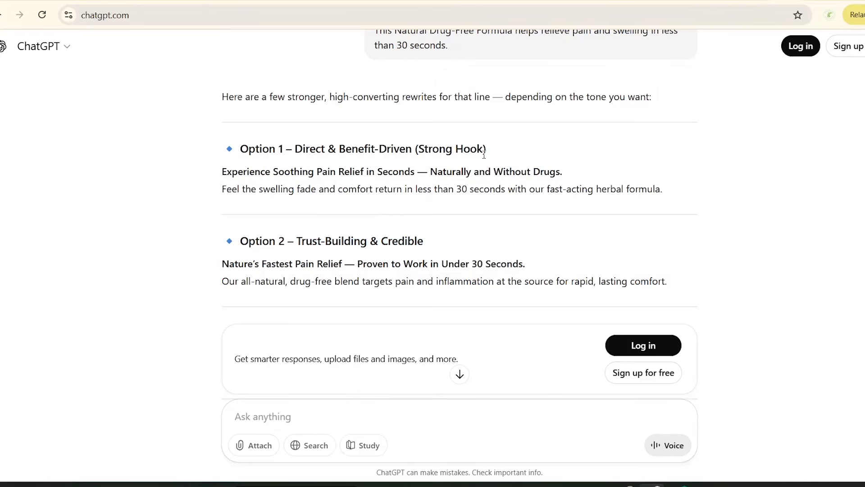
triple_click(235, 173)
right_click(236, 177)
left_click(304, 187)
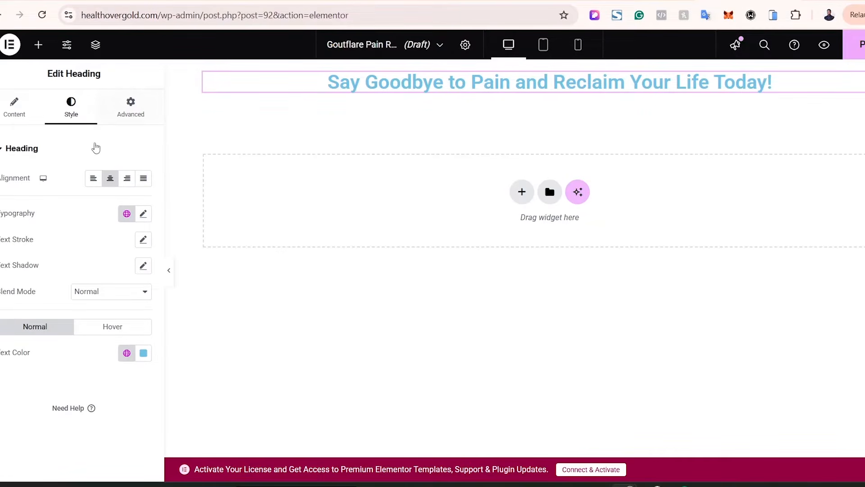
- Duplicate the headline and retitle it 'Experience Soothing Pain Relief in Seconds — Naturally and Without Drugs'
left_click(39, 45)
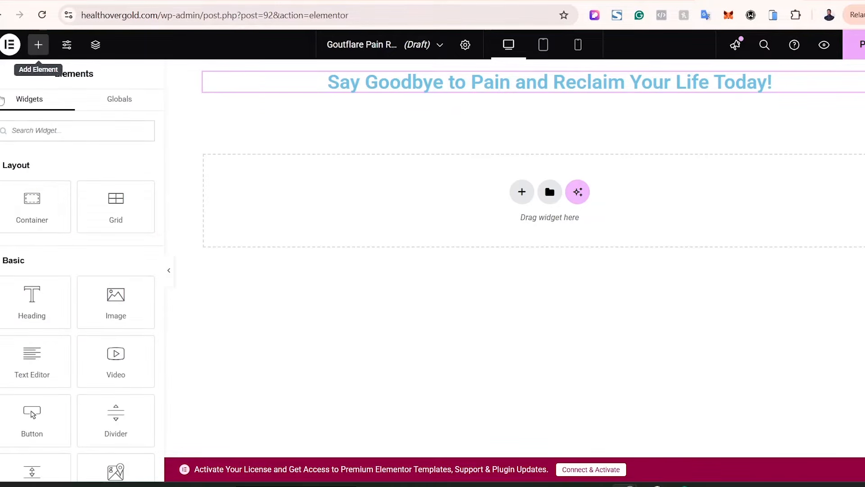
left_click_drag(31, 289, 453, 93)
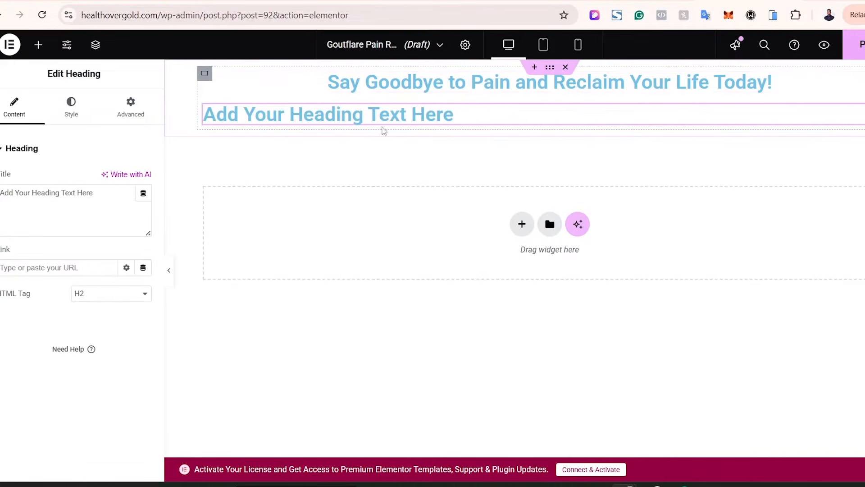
right_click(397, 119)
left_click(467, 364)
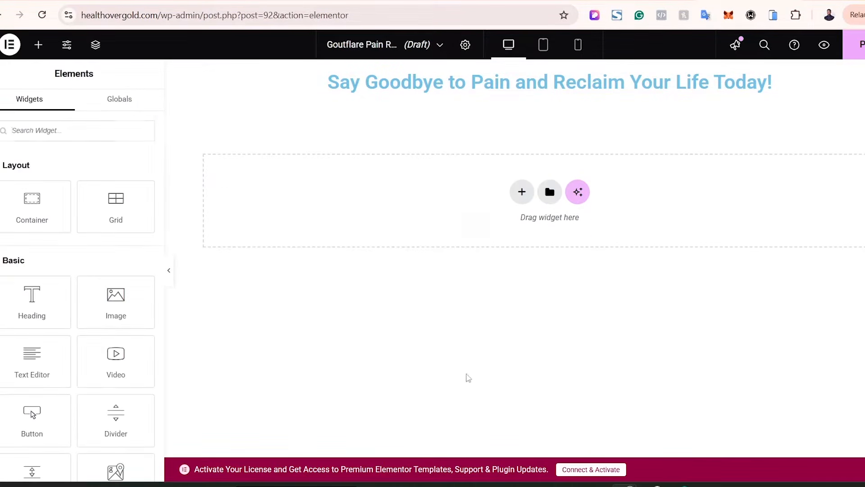
right_click(530, 84)
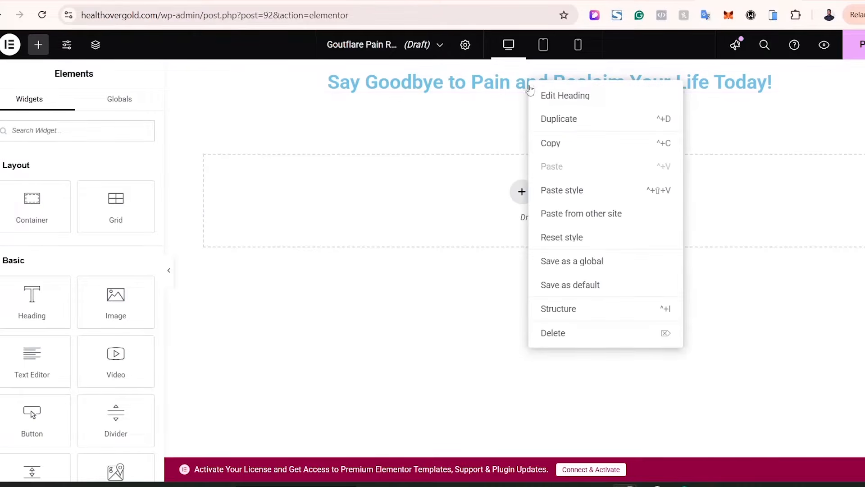
left_click(558, 128)
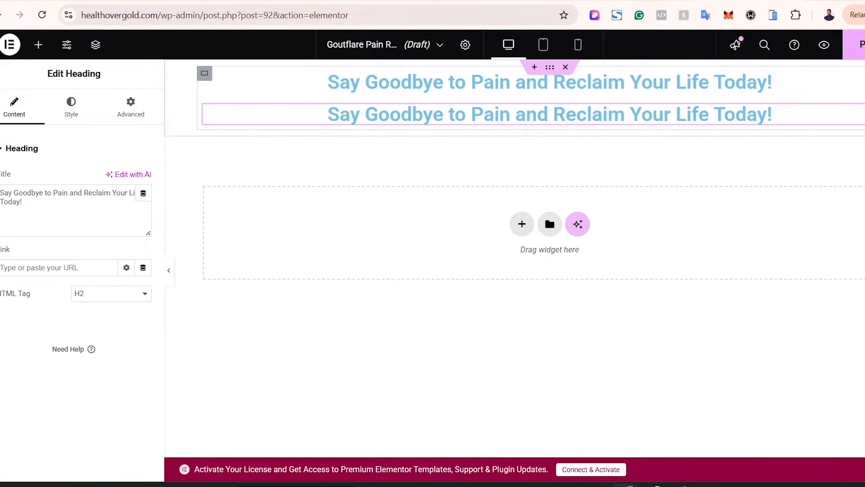
left_click(55, 205)
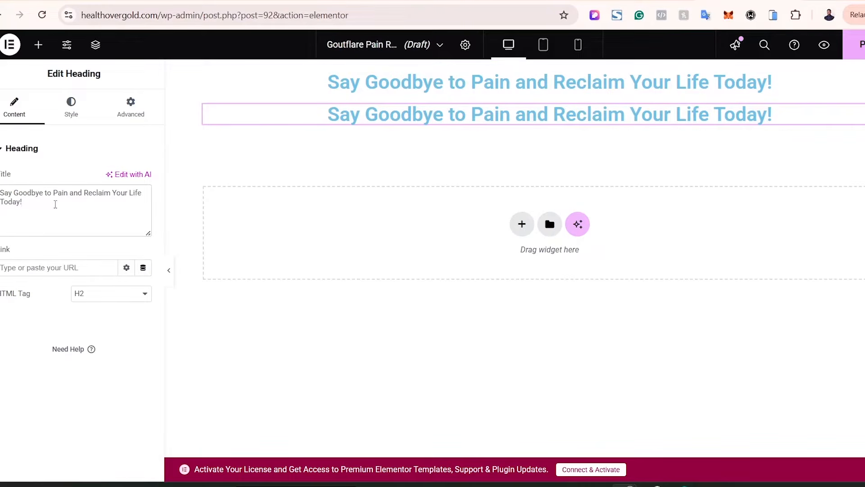
key("ctrl+a")
type("Experience Soothing Pain Relief in Seconds — Naturally and Without Drugs.")
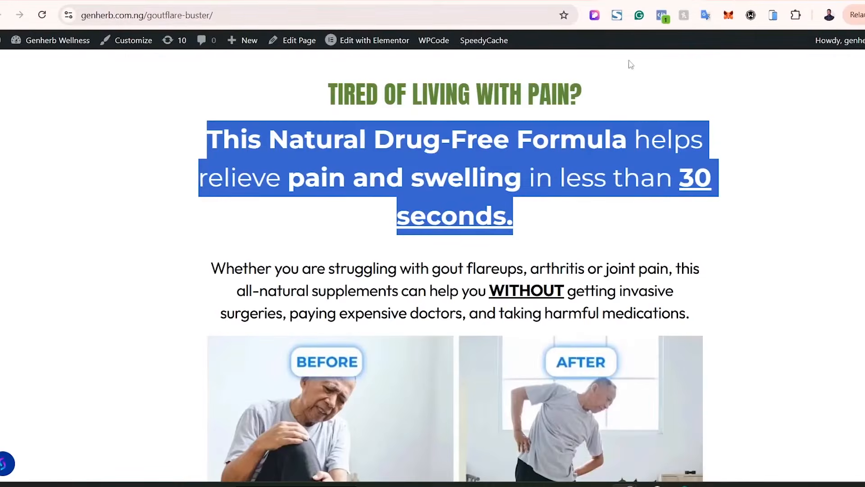
- Select the reference page's body paragraph and add a Text Editor widget below the headings
left_click(264, 303)
left_click_drag(218, 266, 617, 293)
left_click(697, 316)
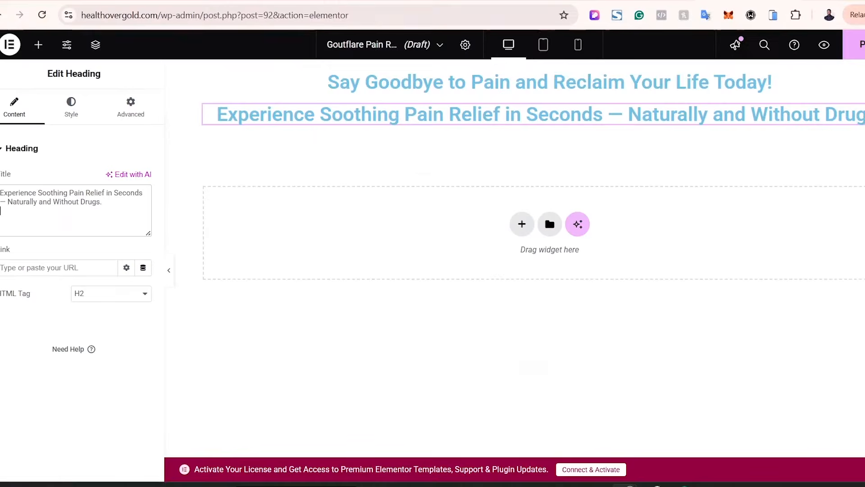
left_click(39, 52)
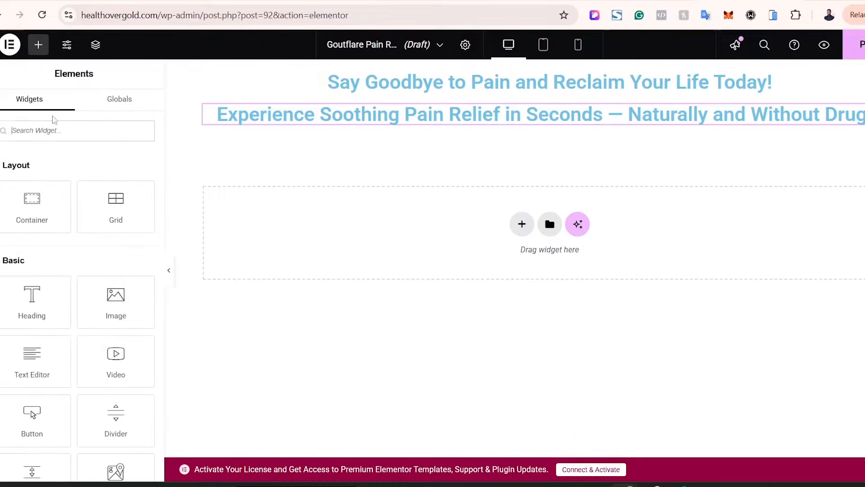
left_click_drag(30, 356, 432, 124)
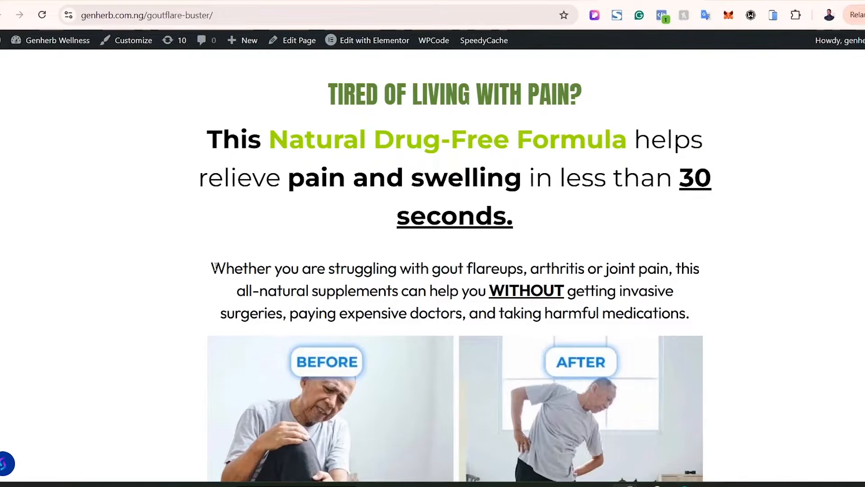
- Copy the 'Whether you are struggling' body paragraph and send it to ChatGPT for rewrites
left_click_drag(215, 266, 711, 310)
key("ctrl+c")
right_click(580, 284)
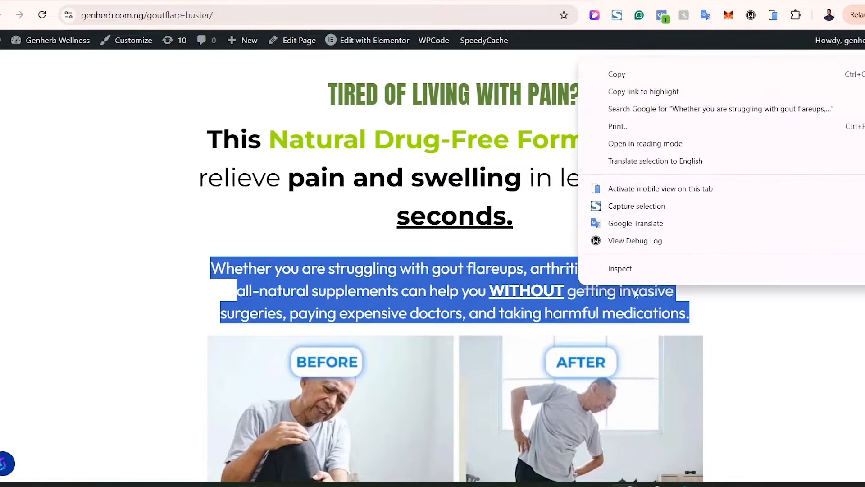
left_click(614, 79)
left_click(653, 486)
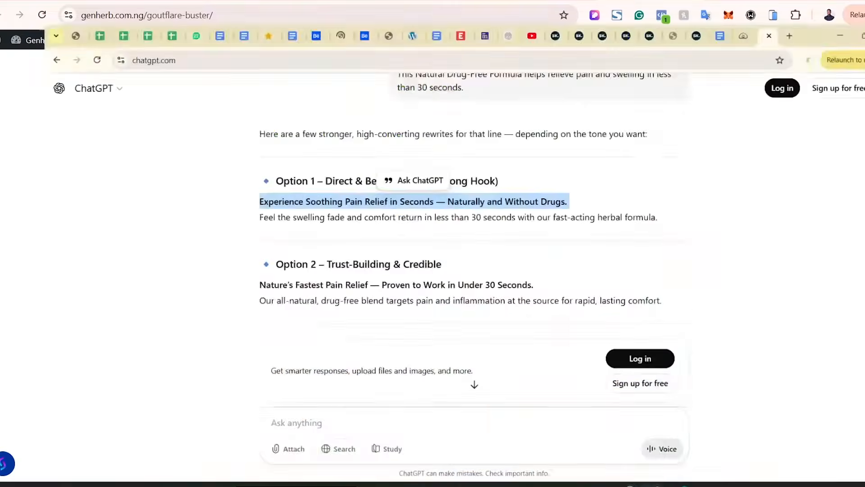
left_click(366, 416)
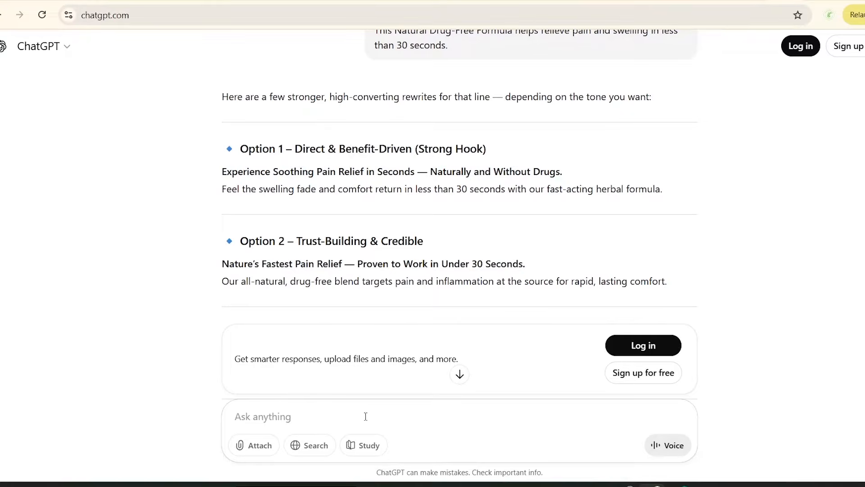
key("ctrl+v")
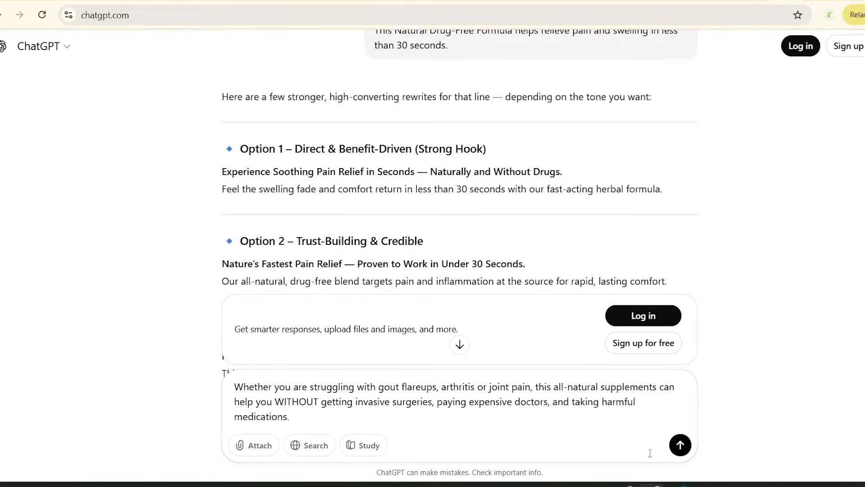
left_click(681, 445)
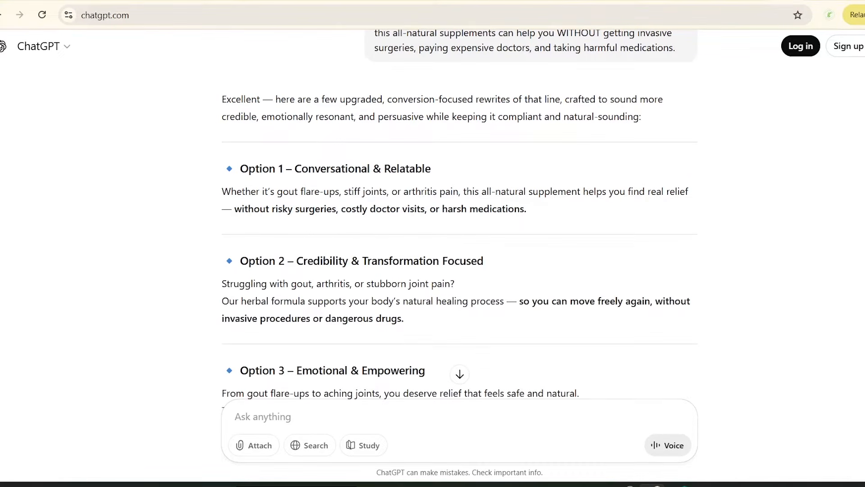
- Copy ChatGPT's Option 1 rewrite of the paragraph
scroll(616, 217, "down", 1)
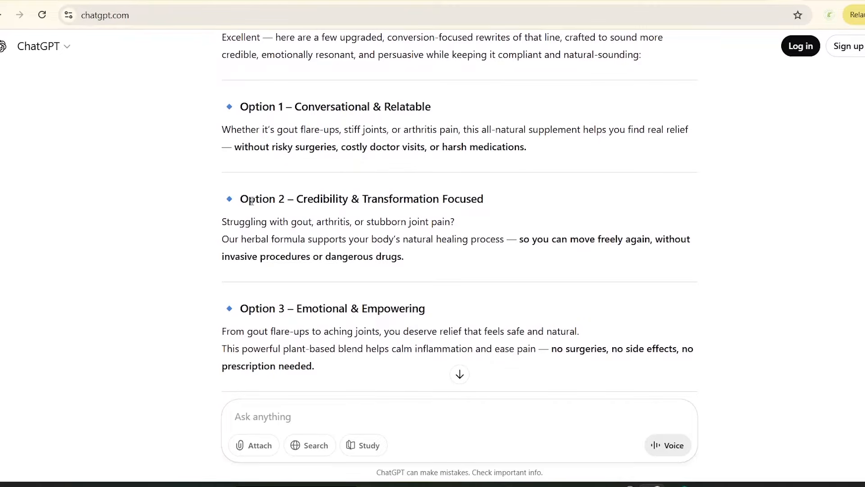
left_click_drag(251, 201, 331, 201)
left_click_drag(239, 304, 316, 333)
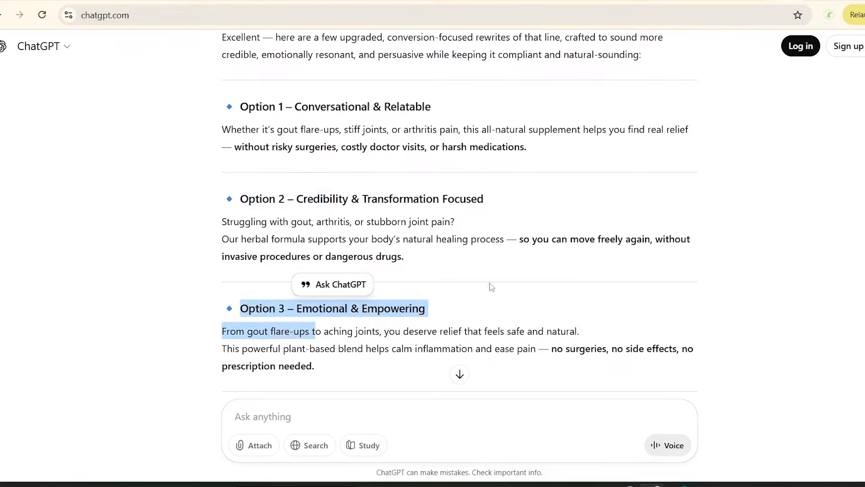
left_click(432, 213)
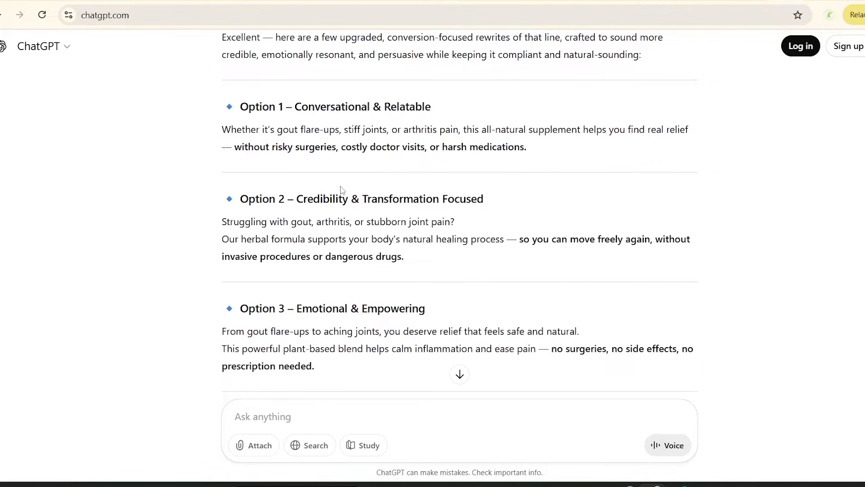
left_click_drag(229, 130, 537, 156)
key("ctrl+c")
right_click(432, 141)
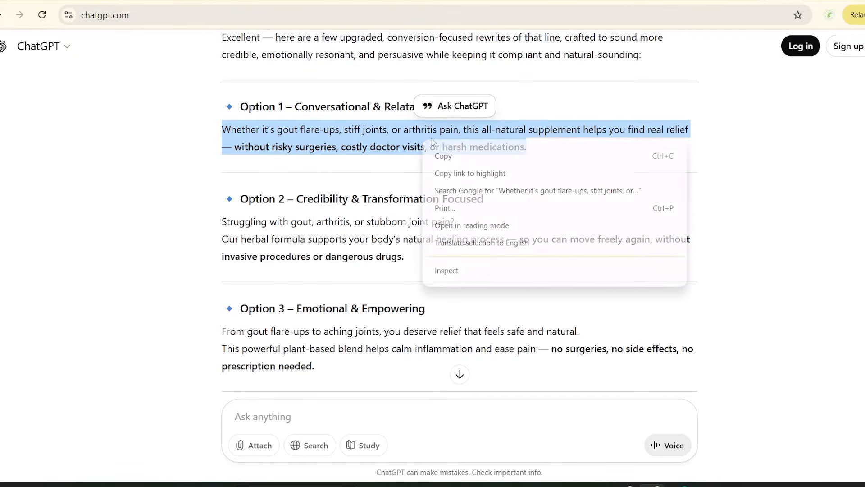
left_click(458, 161)
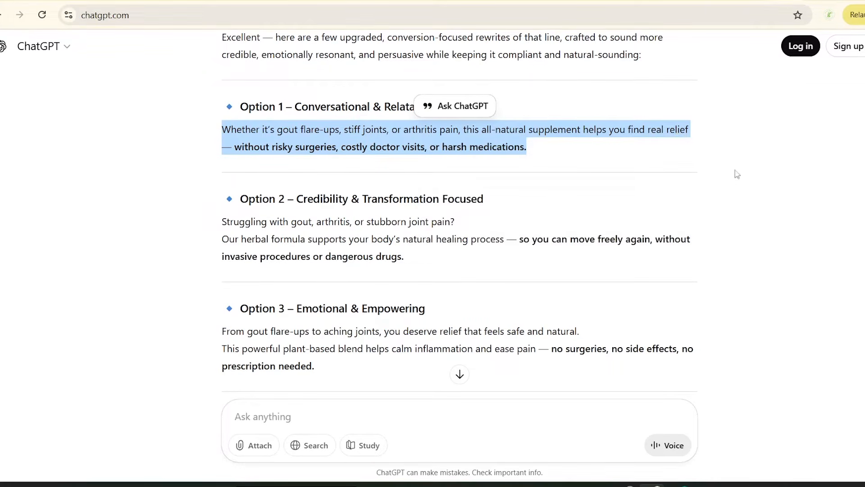
- Return to the Elementor editor and show the text block's Code view
left_click(651, 485)
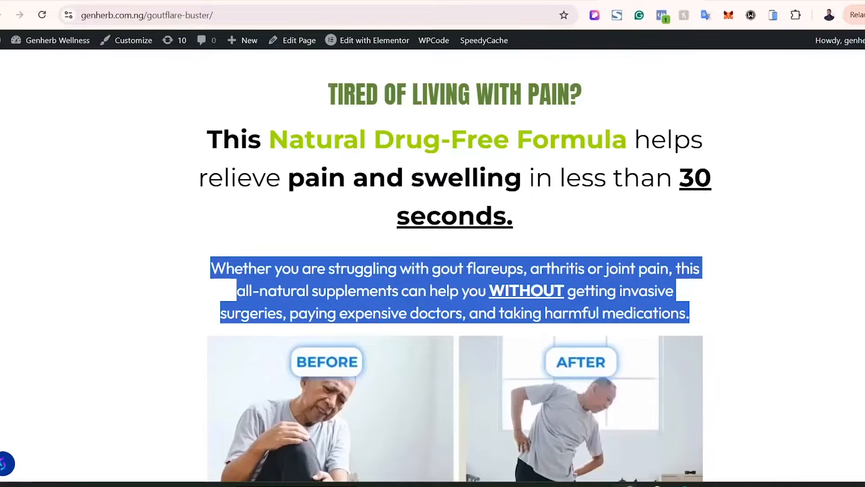
left_click(518, 1)
left_click(126, 197)
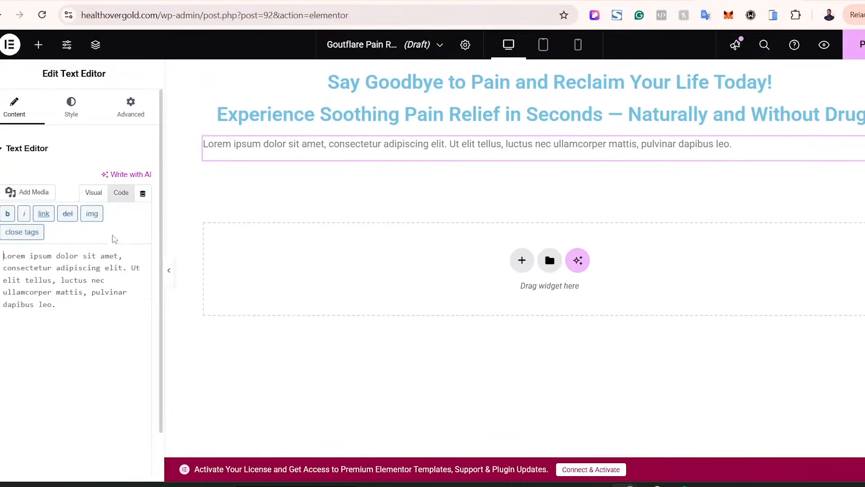
- Replace the lorem ipsum placeholder with the Option 1 gout-relief paragraph and check the reference page
key("ctrl+a")
key("ctrl+v")
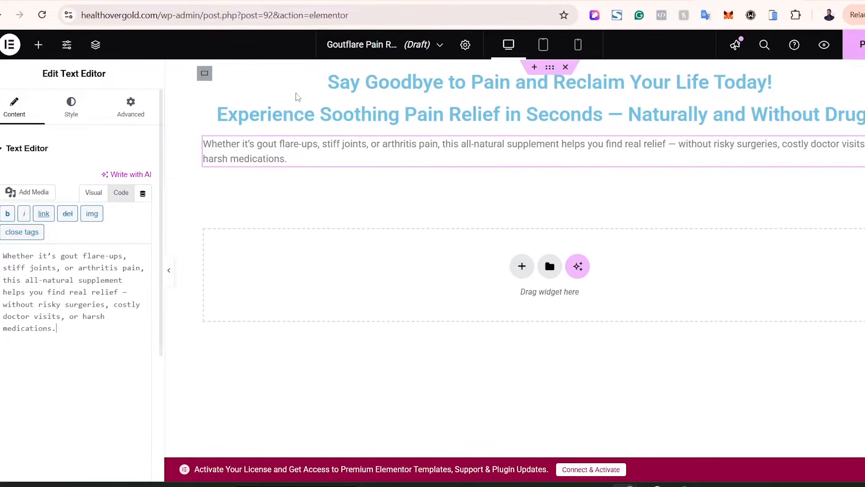
left_click(419, 1)
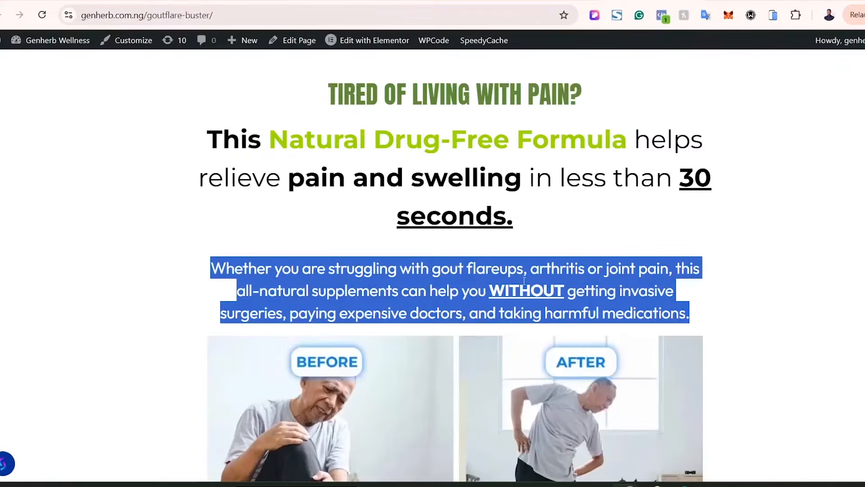
scroll(729, 141, "down", 5)
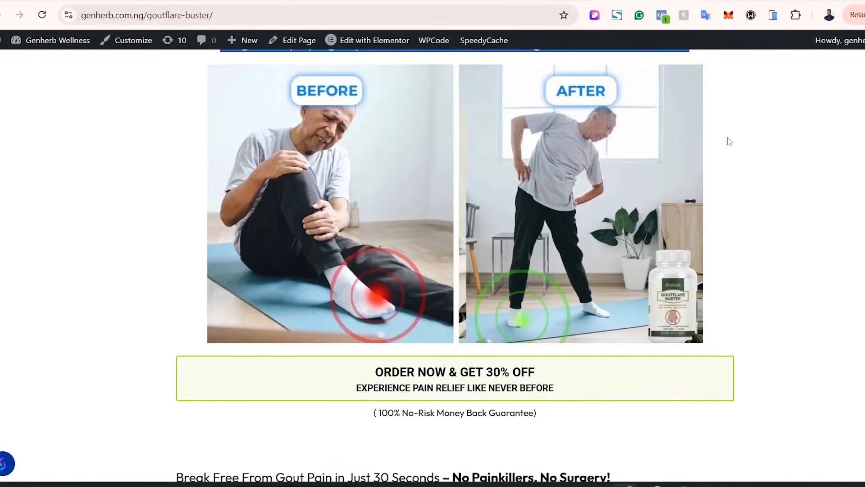
scroll(455, 265, "up", 1)
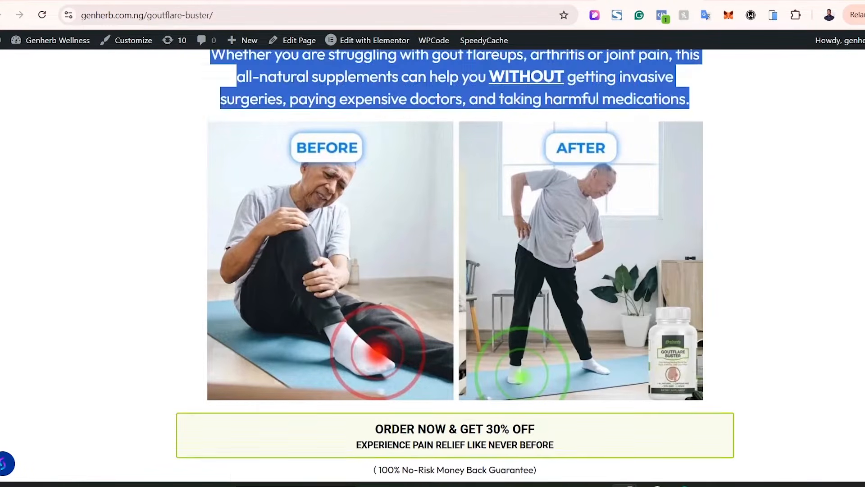
left_click(77, 213)
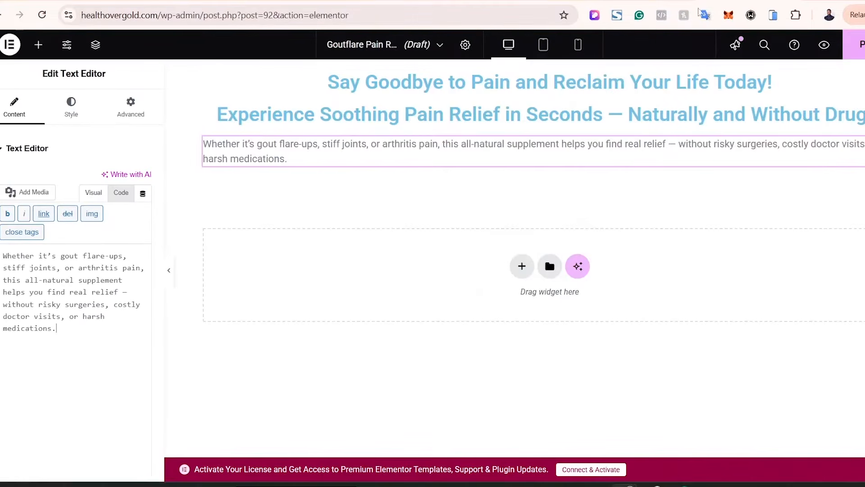
left_click(38, 44)
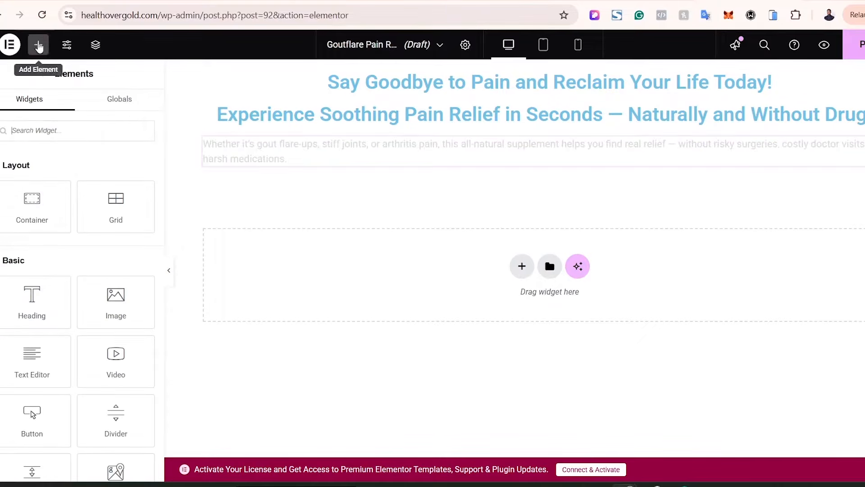
- Add an Image widget below the paragraph with the uploaded background-1024x576.webp before/after photo
left_click_drag(104, 316, 454, 163)
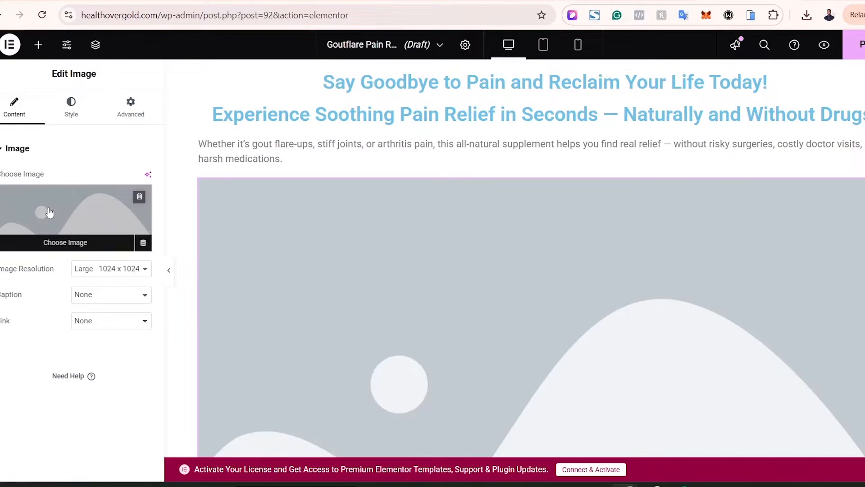
left_click(49, 212)
left_click(228, 94)
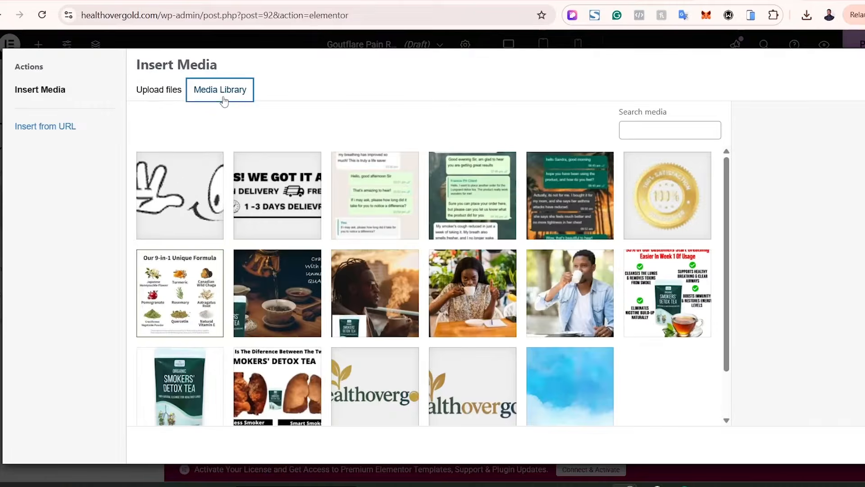
left_click(167, 93)
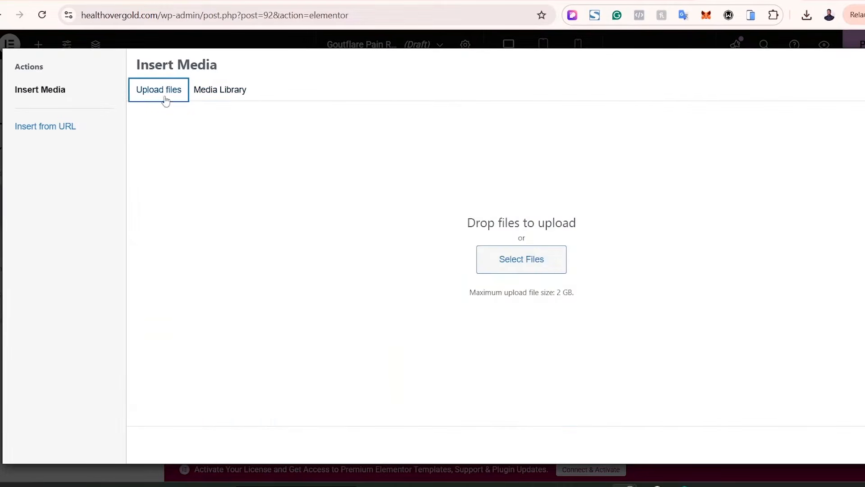
left_click(527, 267)
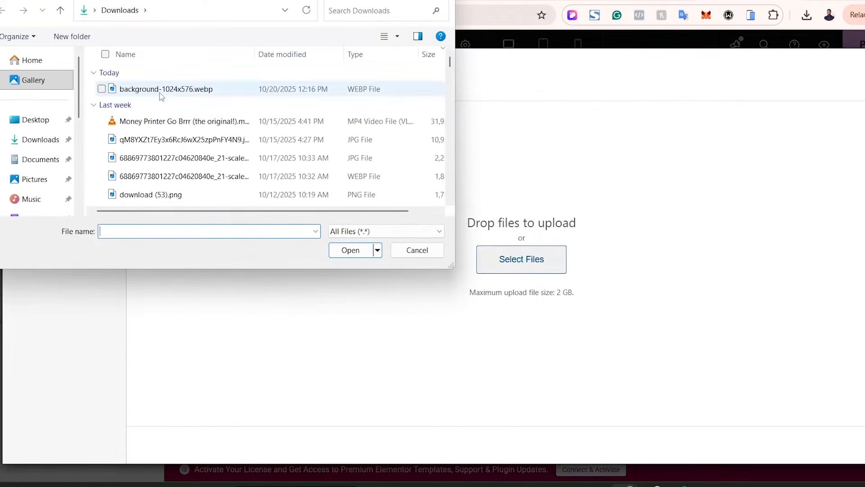
left_click(162, 90)
left_click(342, 250)
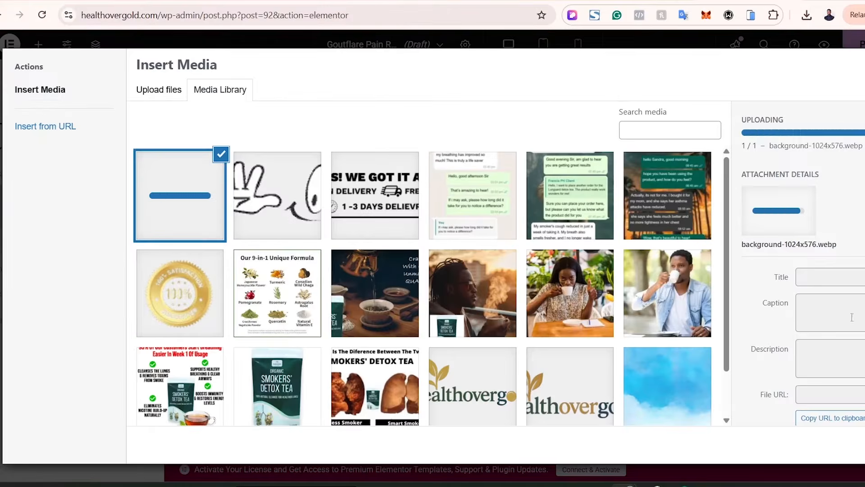
left_click(861, 445)
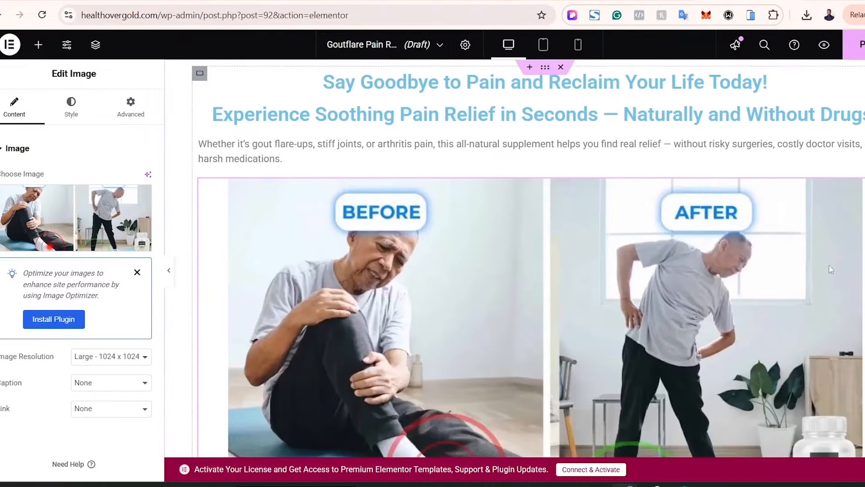
scroll(530, 258, "down", 3)
scroll(530, 259, "up", 3)
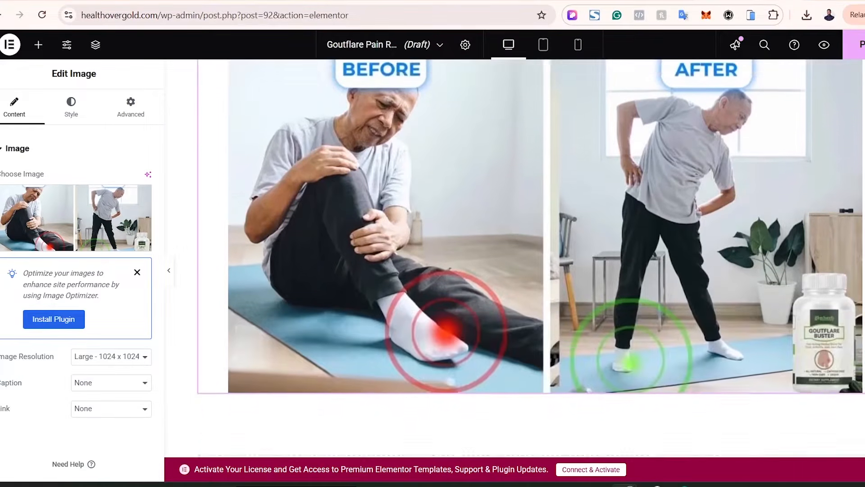
scroll(530, 259, "down", 3)
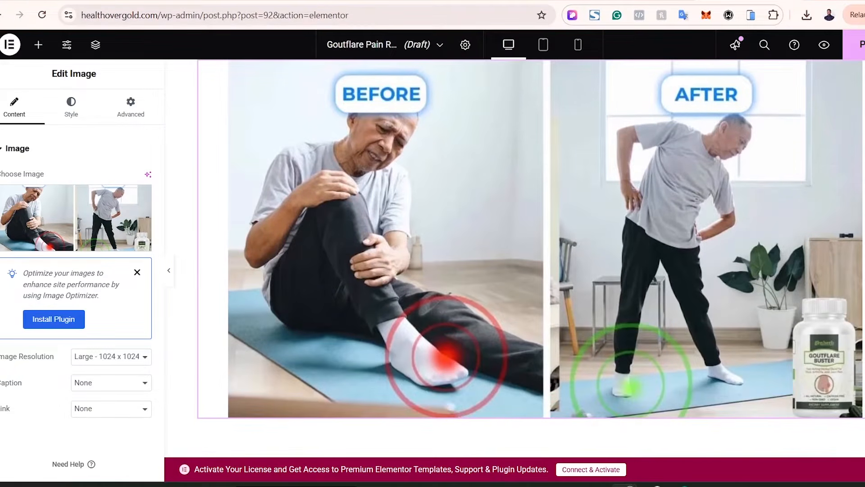
scroll(580, 209, "down", 1)
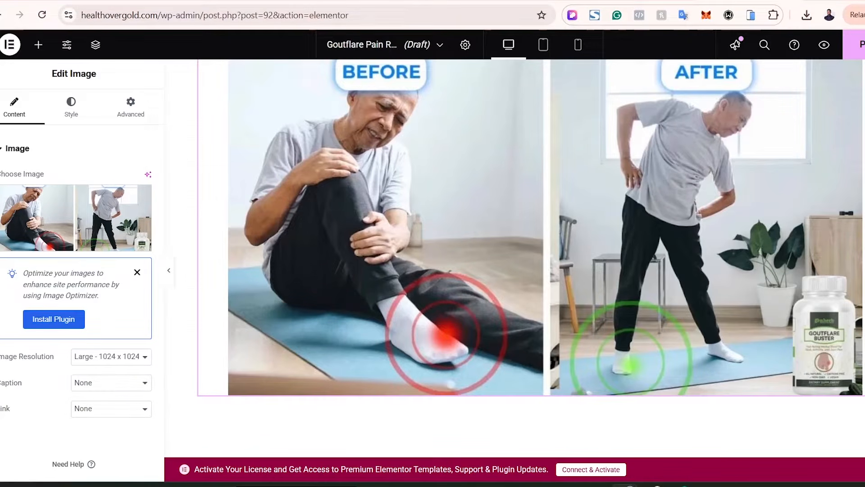
scroll(513, 259, "up", 3)
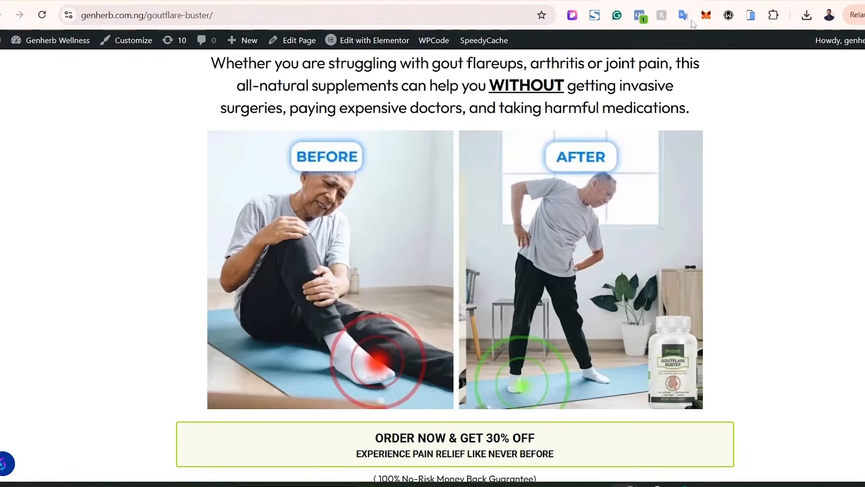
scroll(511, 205, "down", 6)
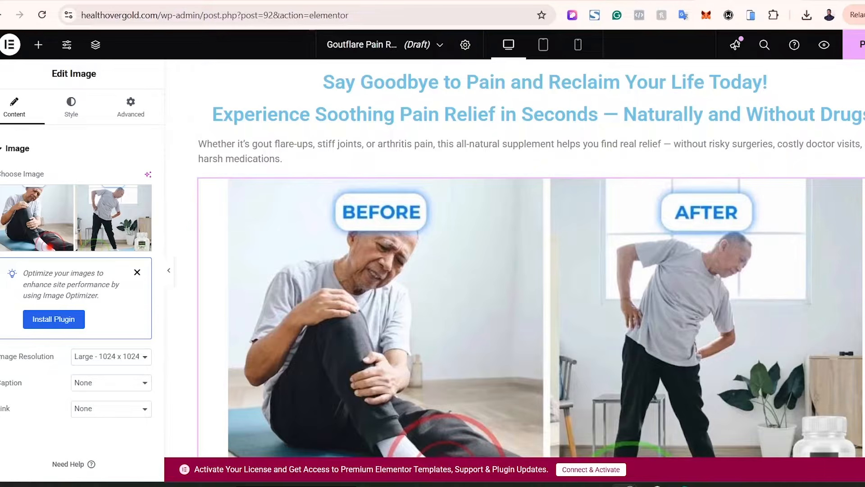
scroll(530, 262, "down", 2)
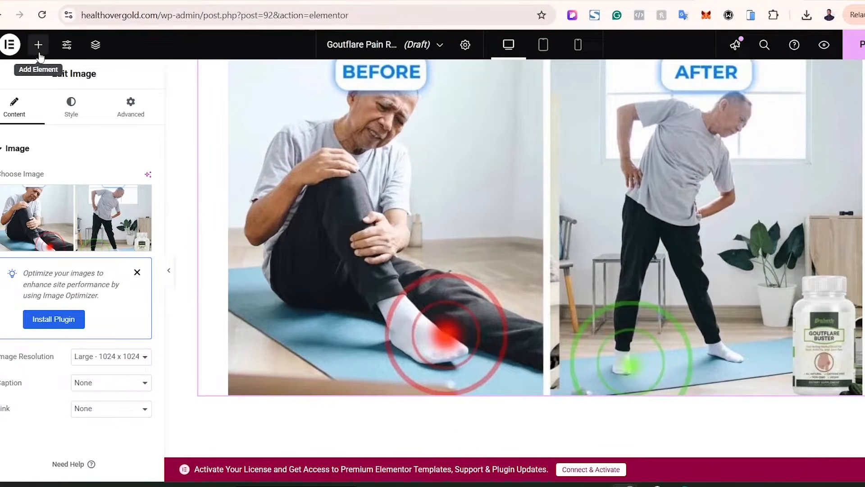
- Add a Button widget below the image labelled 'Order Now & Get 30% Off'
left_click(38, 45)
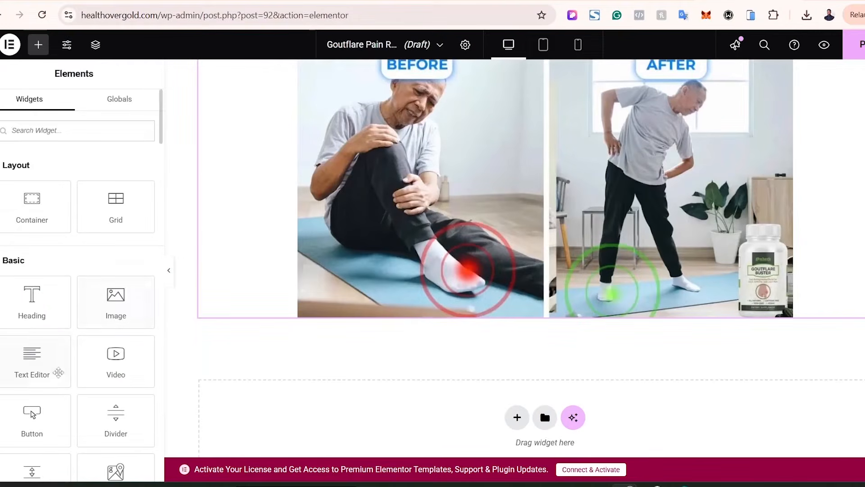
left_click_drag(38, 417, 610, 282)
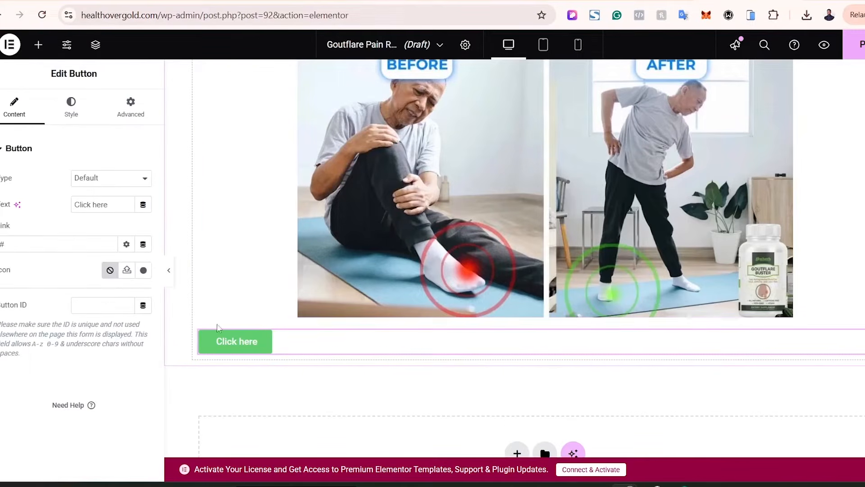
left_click(125, 202)
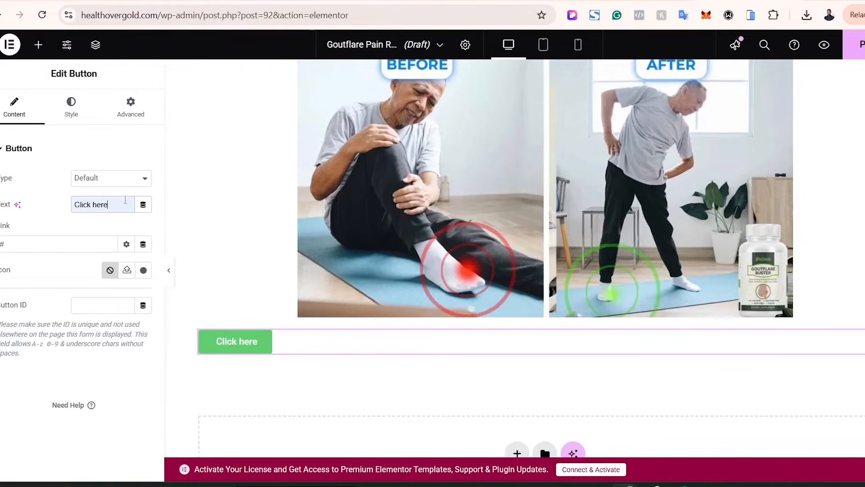
key("ctrl+a")
key("BackSpace")
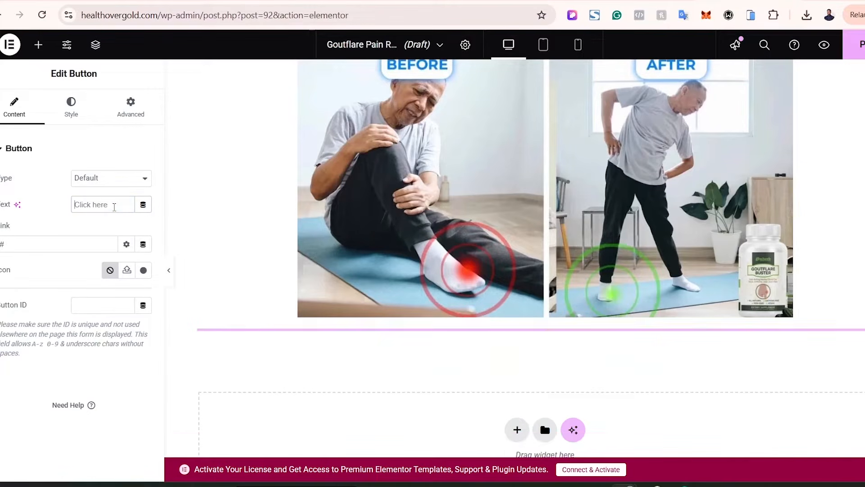
type("Order Now & Get 30% Off")
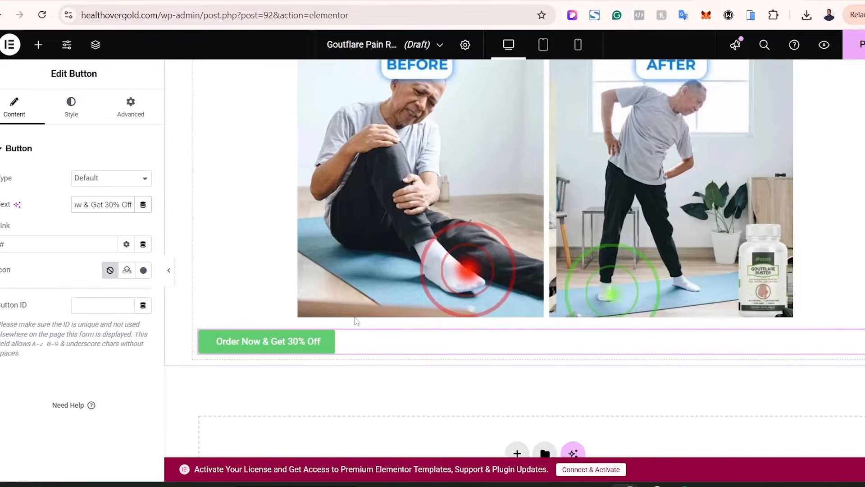
- Centre the order button beneath the before/after image
left_click(71, 108)
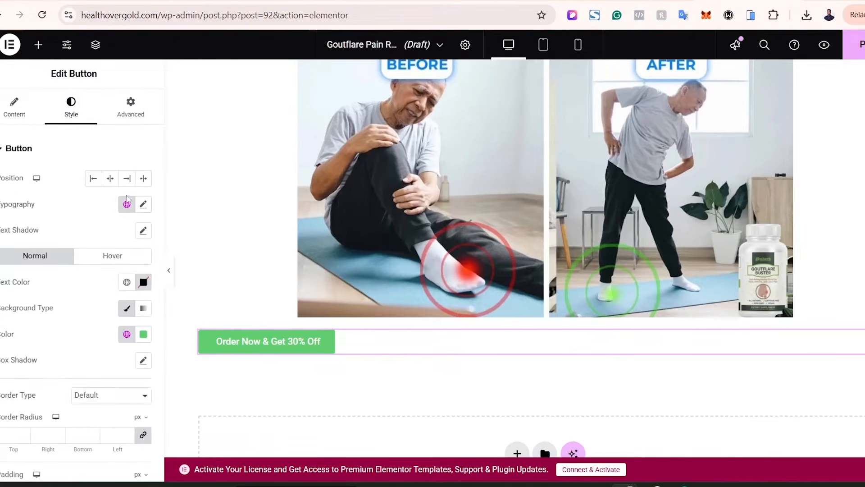
left_click(109, 180)
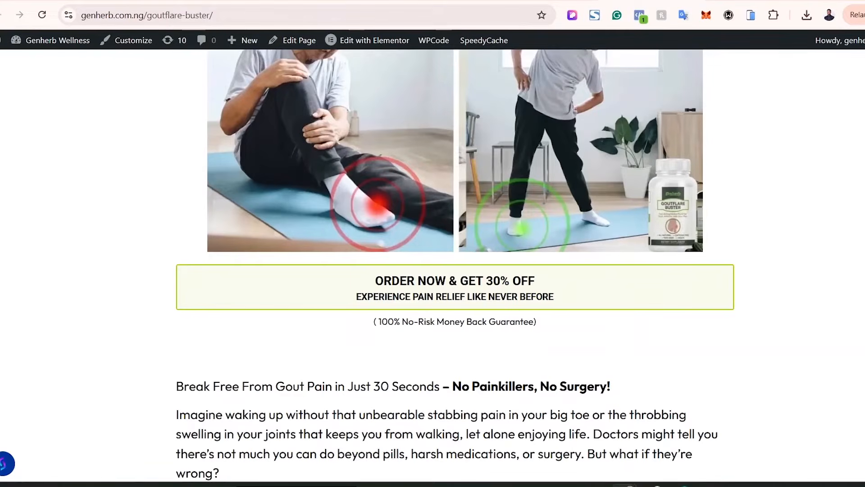
scroll(455, 266, "up", 5)
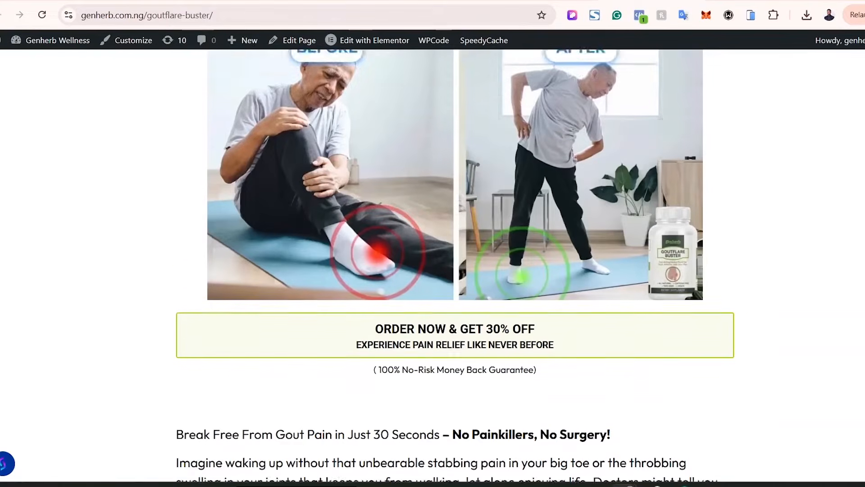
scroll(455, 266, "up", 1)
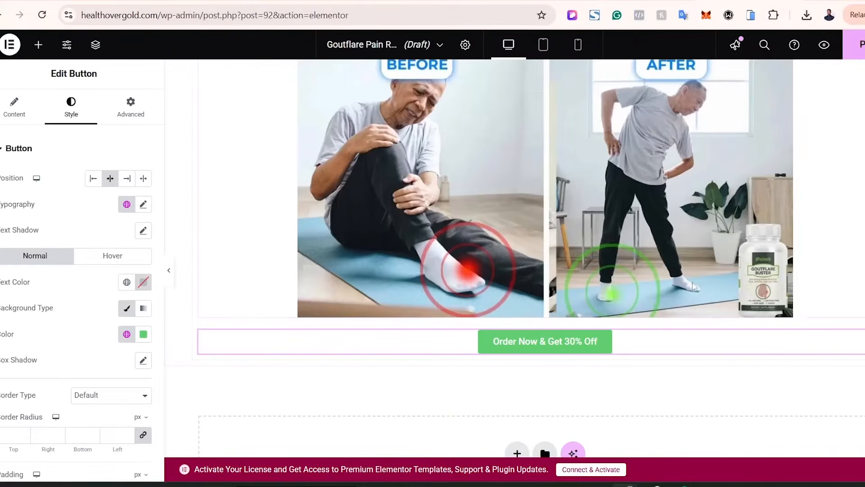
scroll(542, 85, "up", 3)
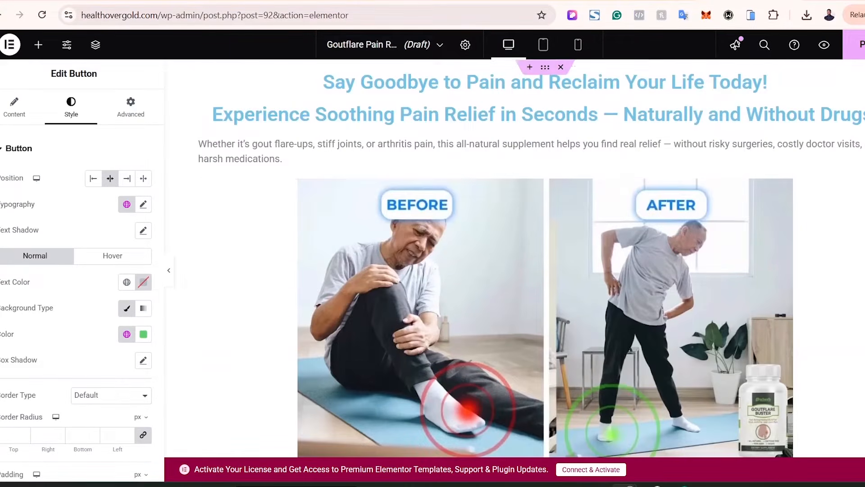
- Select the outer container in the Structure navigator
left_click(546, 68)
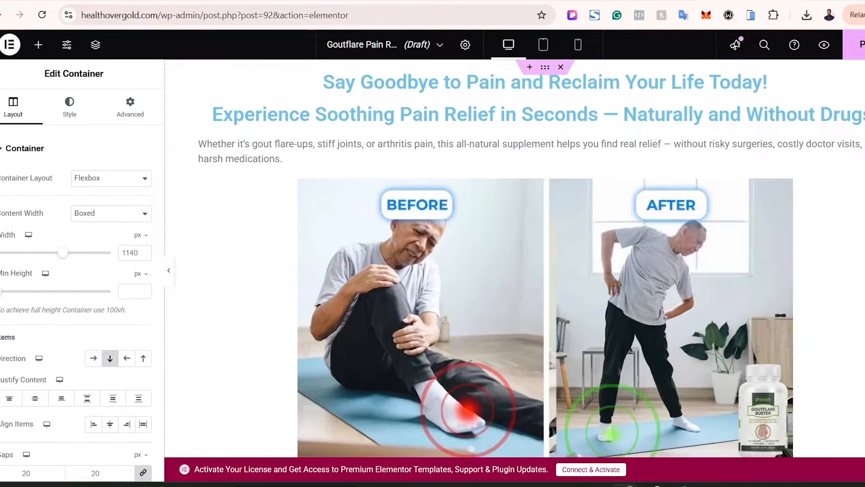
right_click(862, 289)
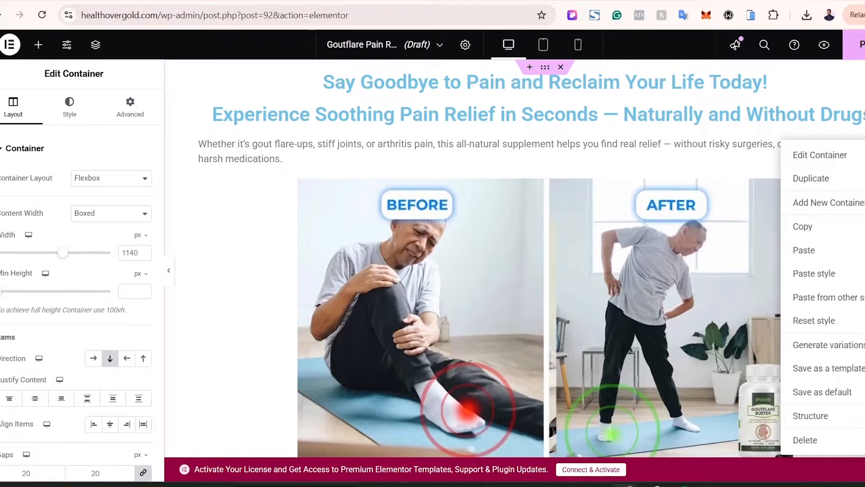
left_click(811, 415)
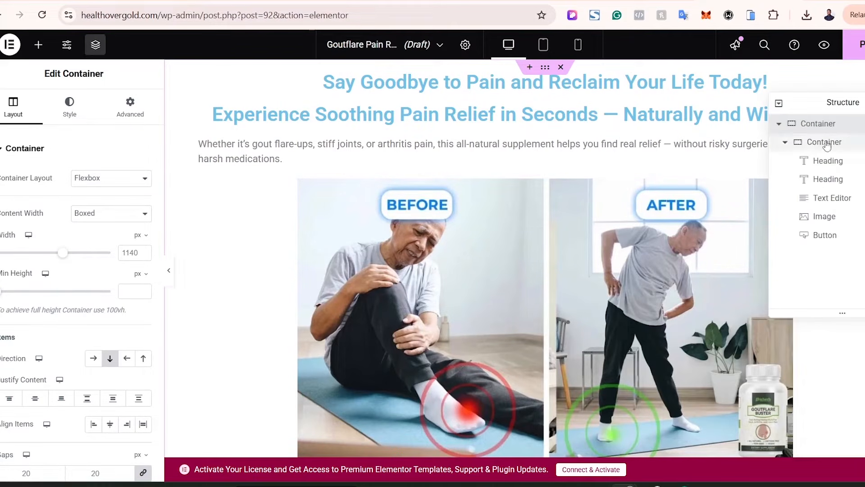
left_click(792, 142)
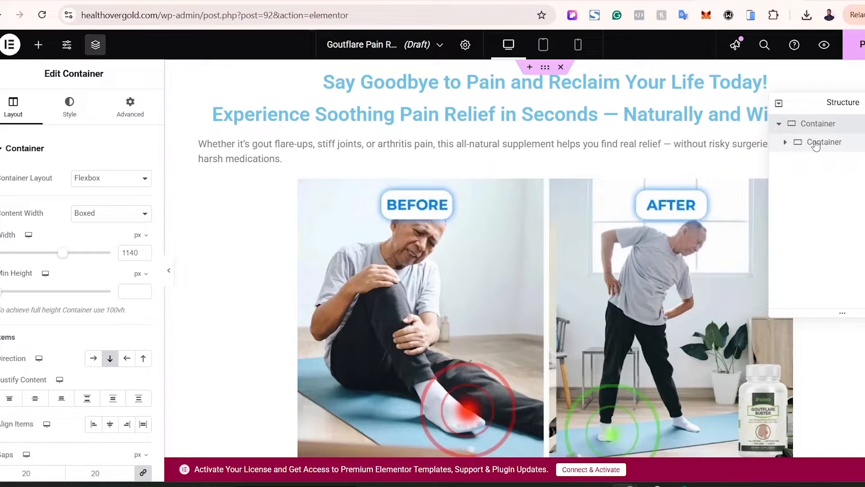
left_click(779, 125)
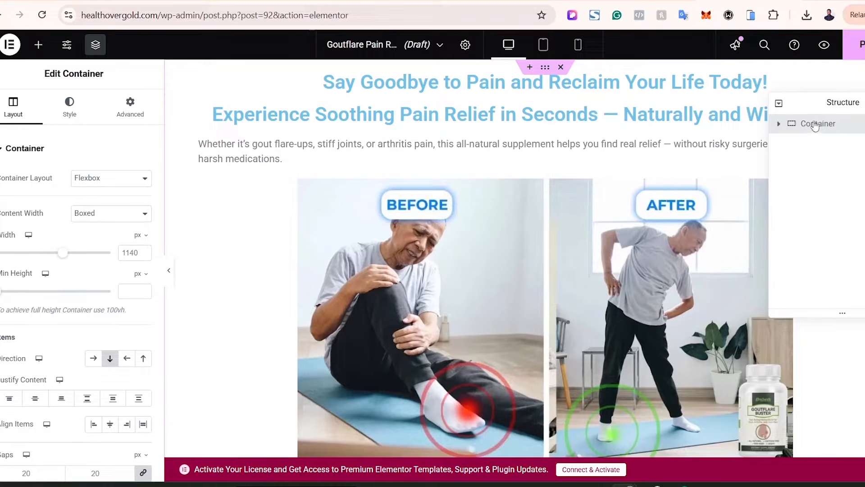
left_click(779, 125)
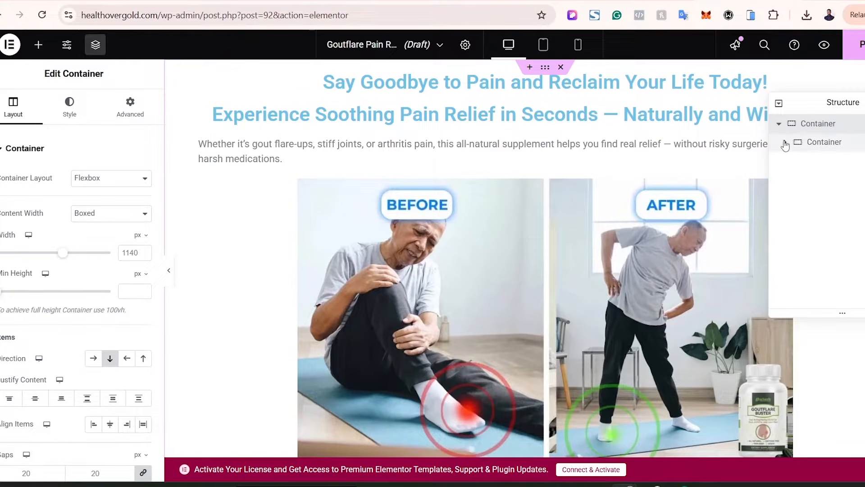
left_click(818, 142)
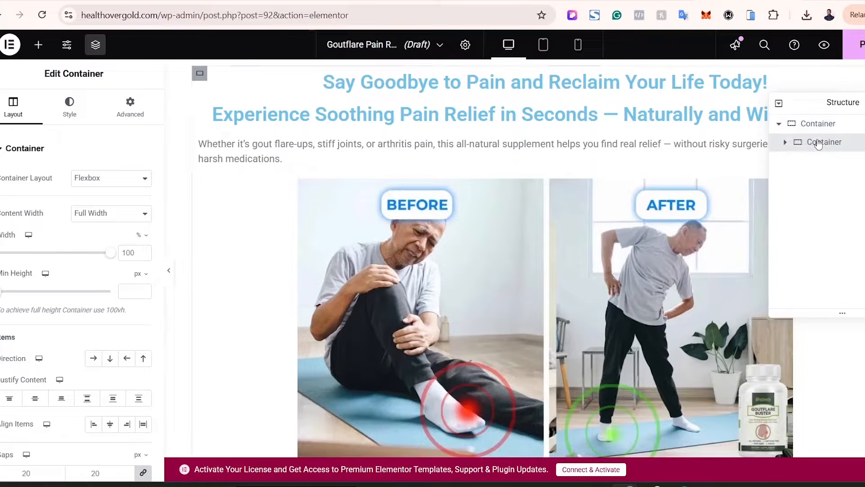
left_click(786, 143)
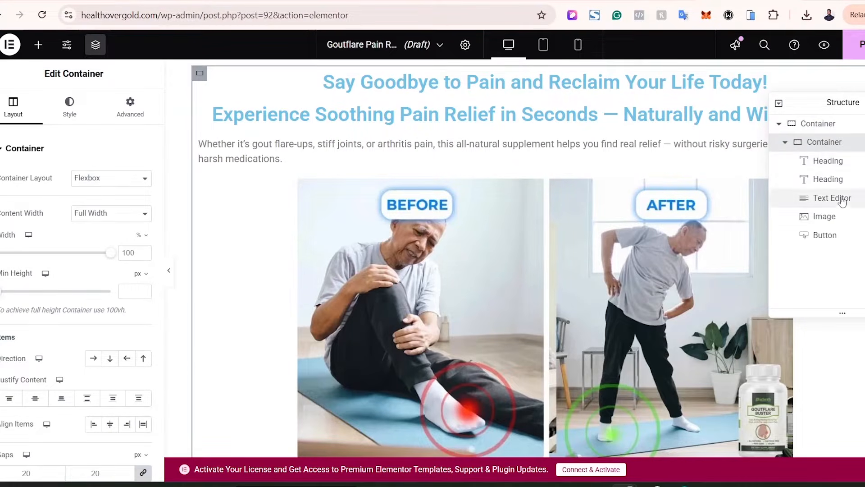
left_click(827, 127)
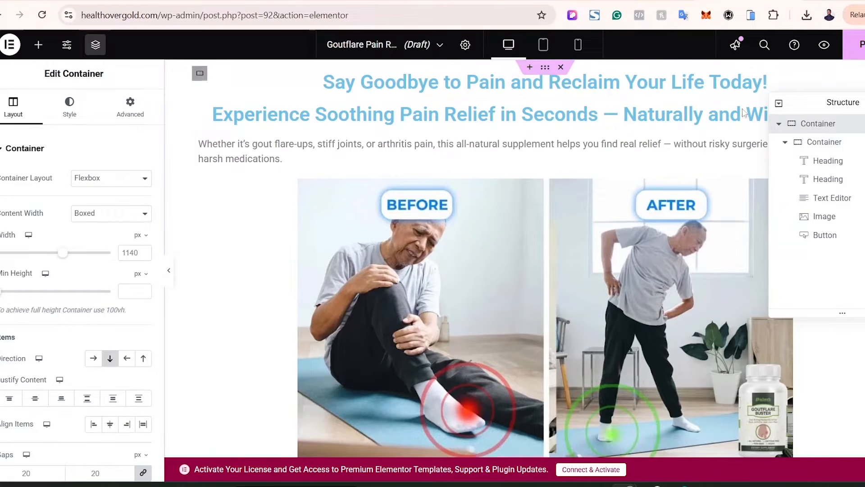
- Unlink the padding and set 50 px top and bottom, 400 px left and right
left_click(129, 110)
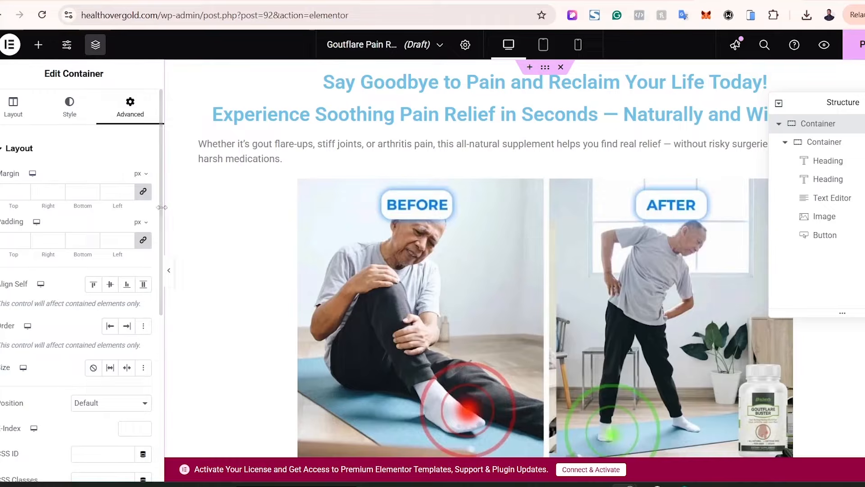
left_click(144, 246)
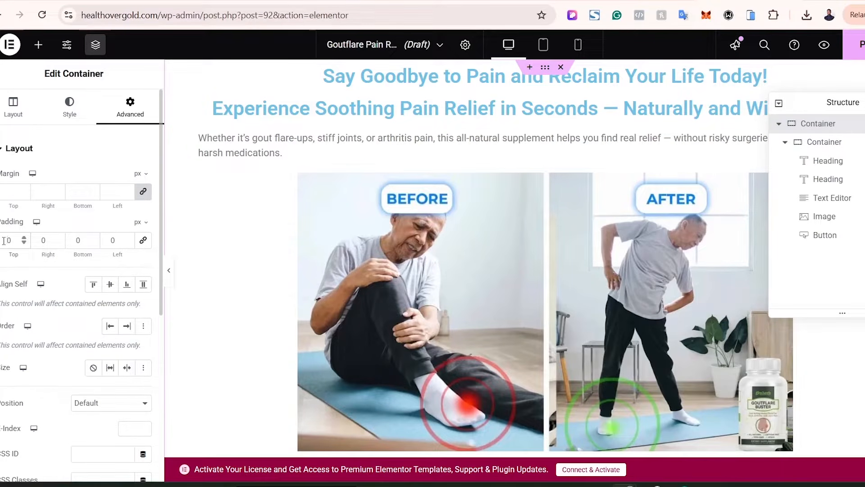
type("5")
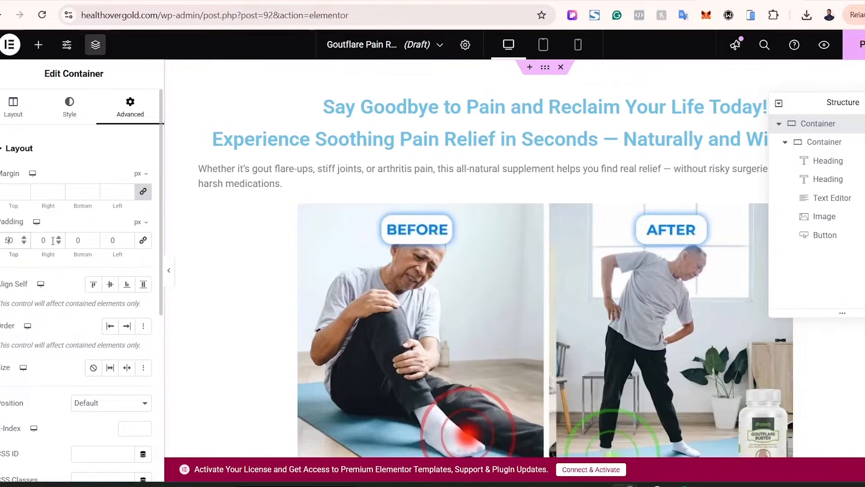
left_click(38, 242)
type("10")
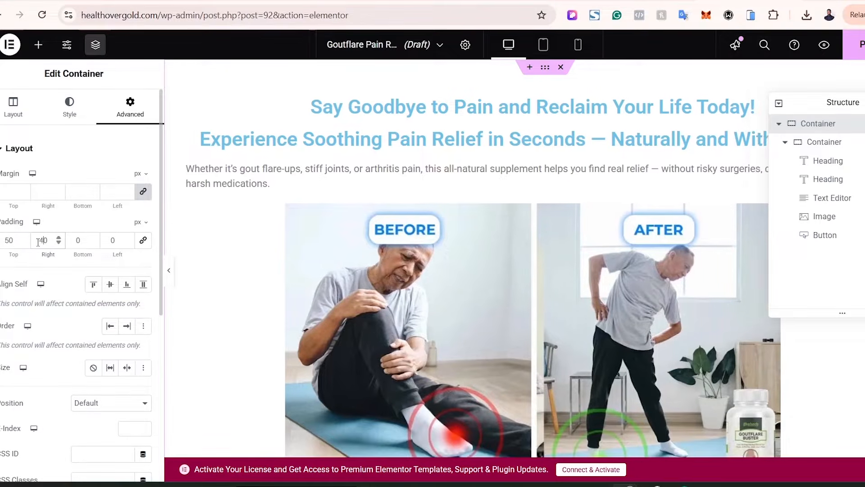
left_click(103, 242)
type("400")
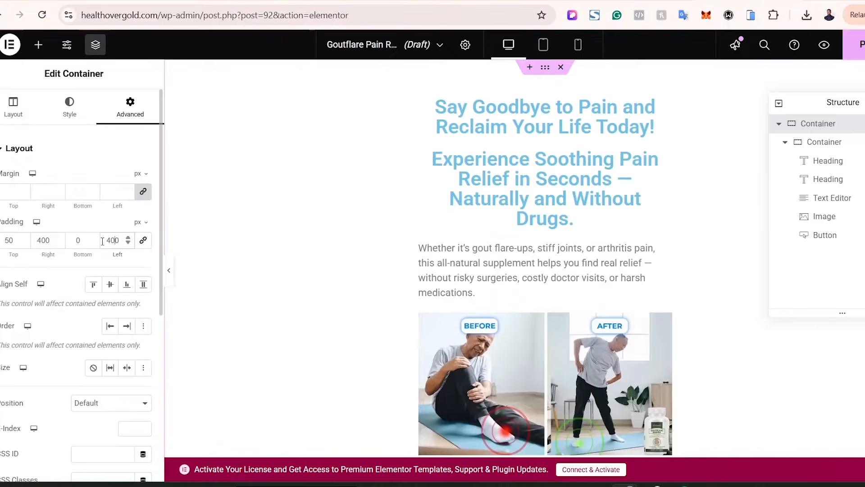
left_click(74, 242)
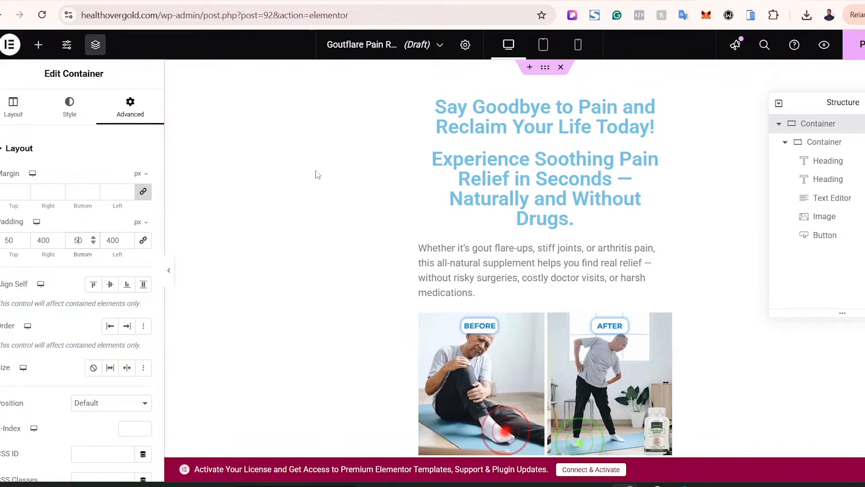
left_click(169, 270)
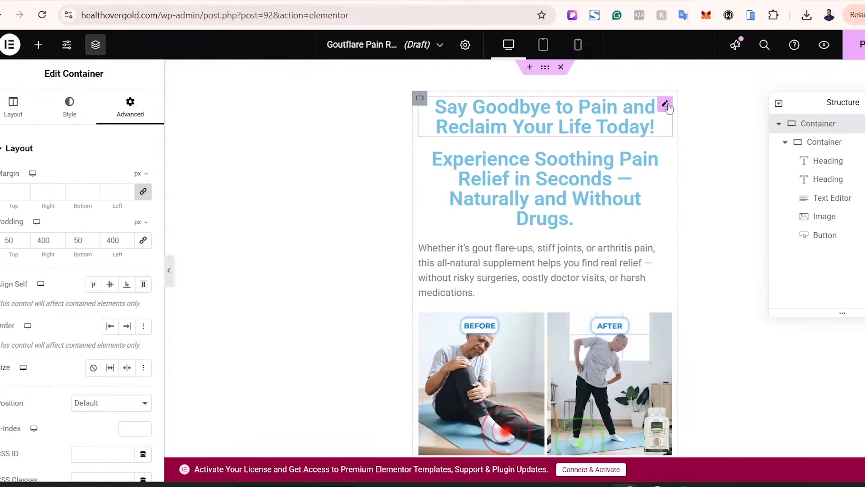
- Change the top heading's text colour to a deep green
left_click(666, 105)
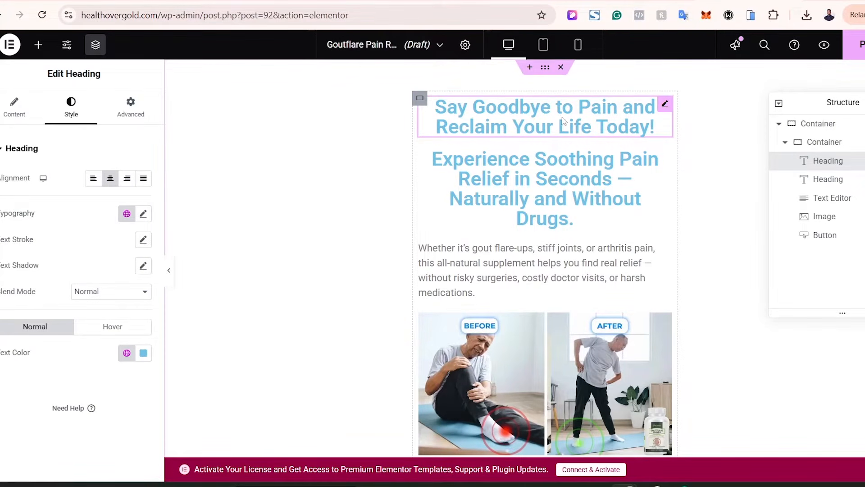
left_click(143, 353)
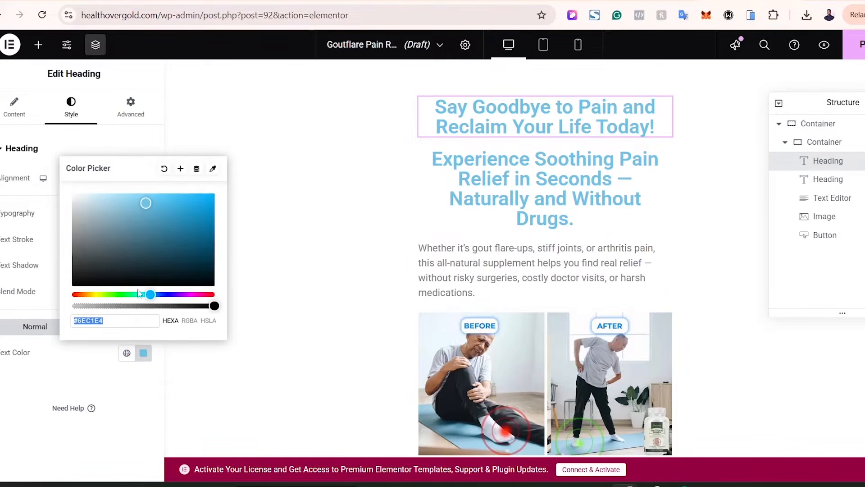
left_click(116, 295)
left_click_drag(117, 295, 109, 294)
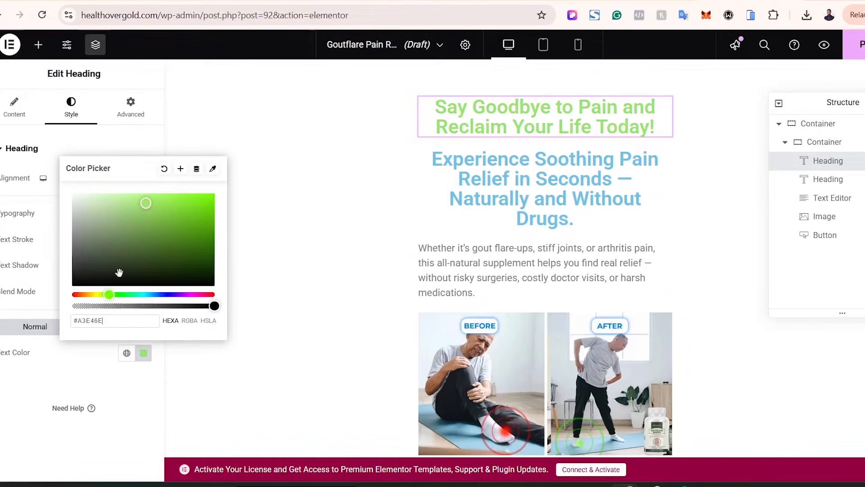
left_click_drag(178, 233, 205, 242)
left_click(96, 371)
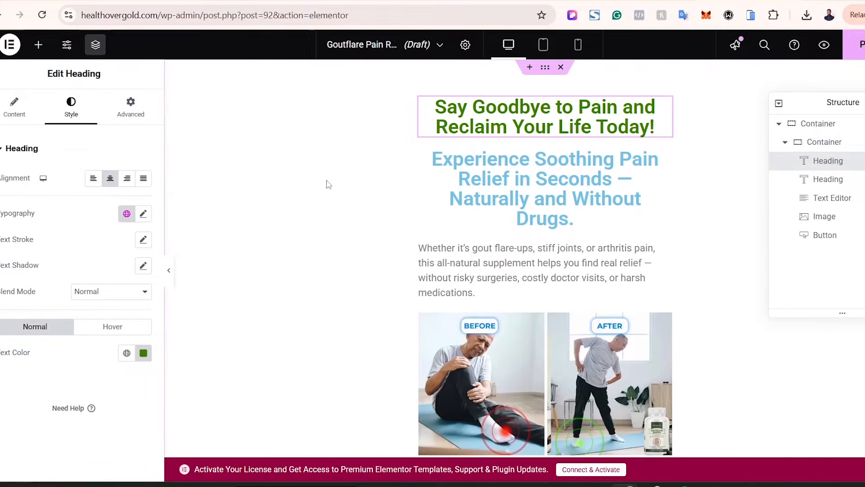
- Set the heading typography to 30 px Roboto Semi Bold and preview it at full width
left_click(143, 213)
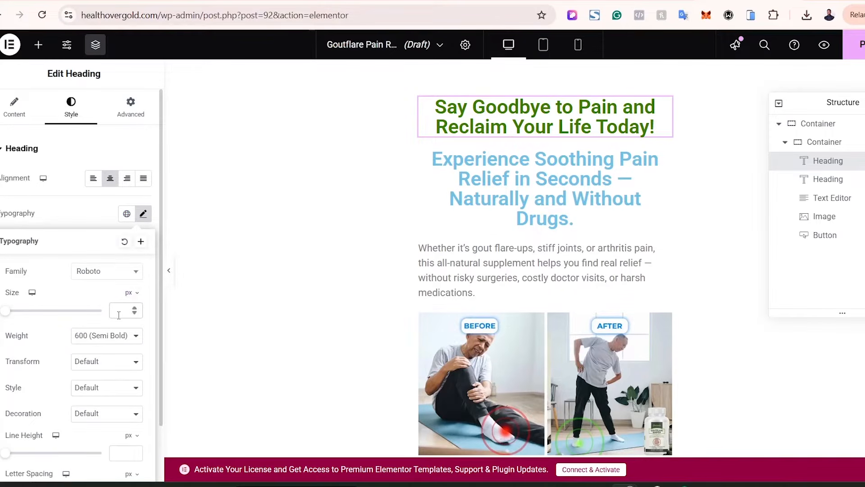
type("30")
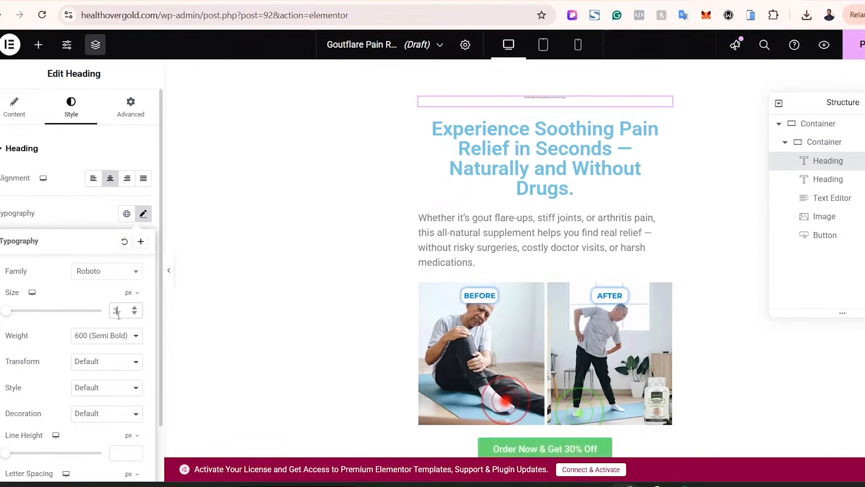
left_click(172, 280)
left_click(172, 277)
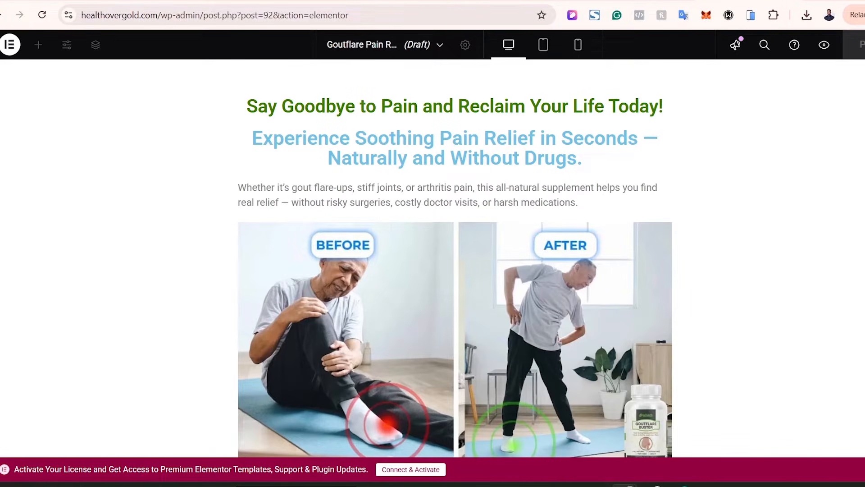
key("ctrl+p")
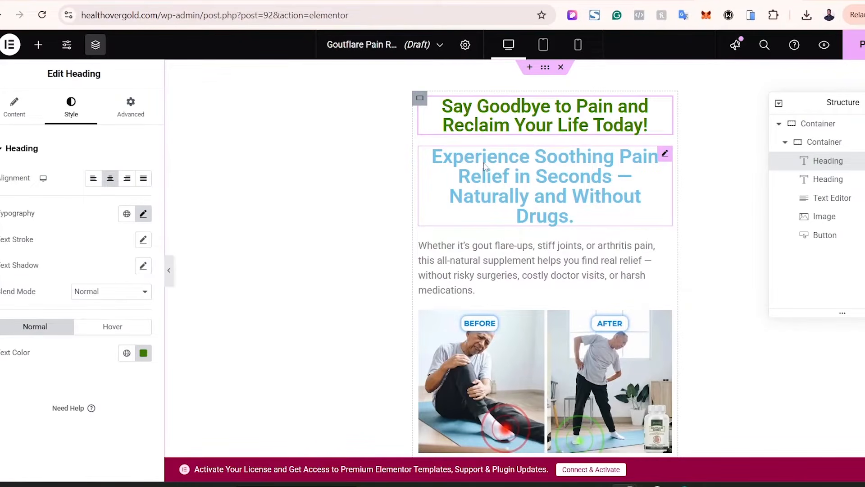
- Make the 'Experience Soothing Pain Relief' subheading text black (#000000)
left_click(665, 155)
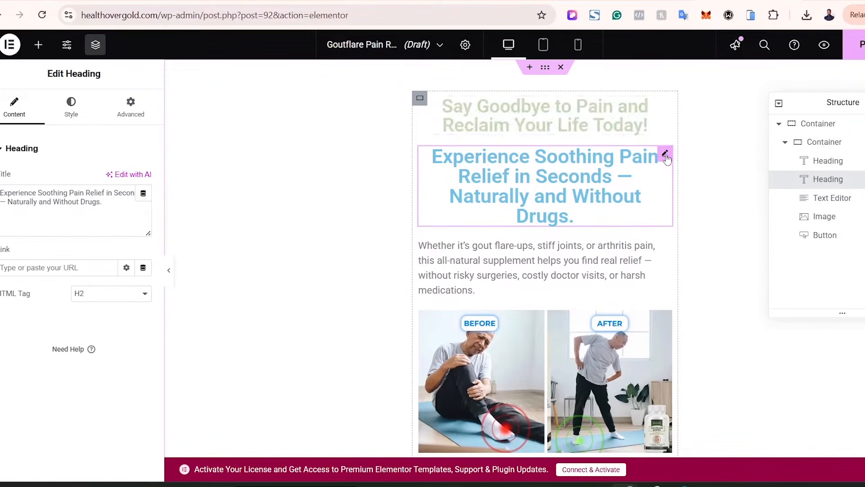
left_click(71, 112)
left_click(142, 353)
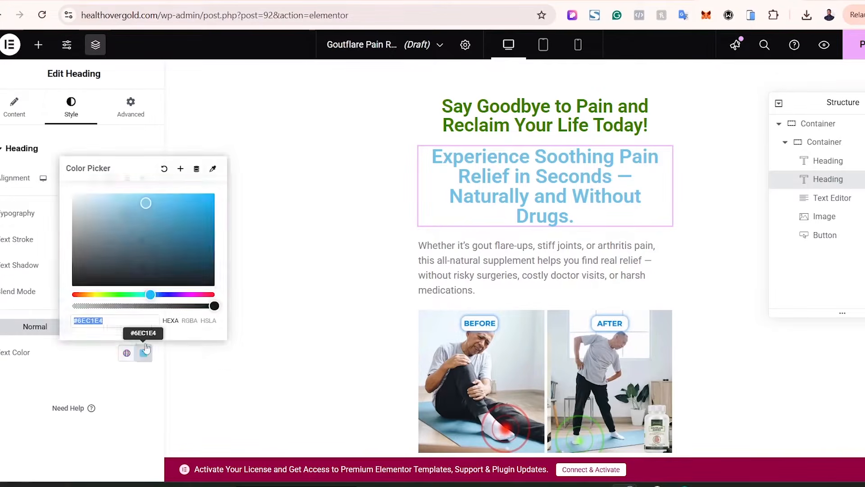
left_click(174, 264)
left_click_drag(174, 265, 233, 314)
left_click(214, 194)
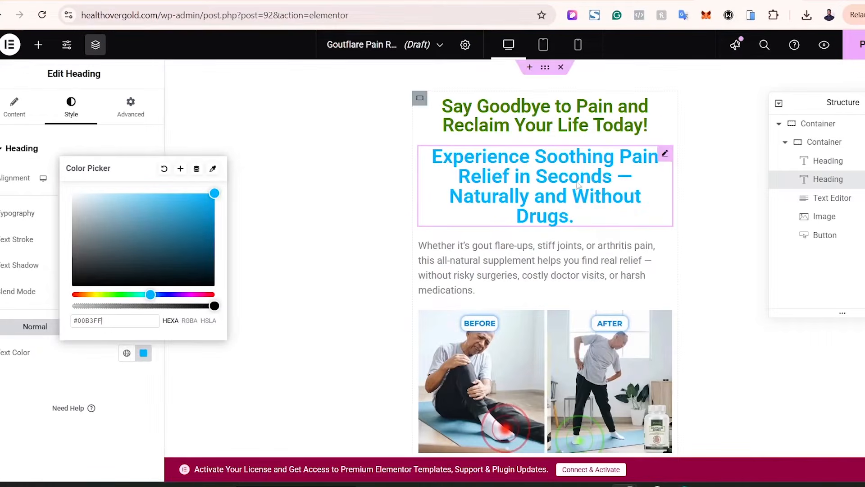
mouse_move(214, 194)
left_mouse_down()
mouse_move(165, 207)
mouse_move(199, 285)
mouse_move(215, 288)
left_mouse_up()
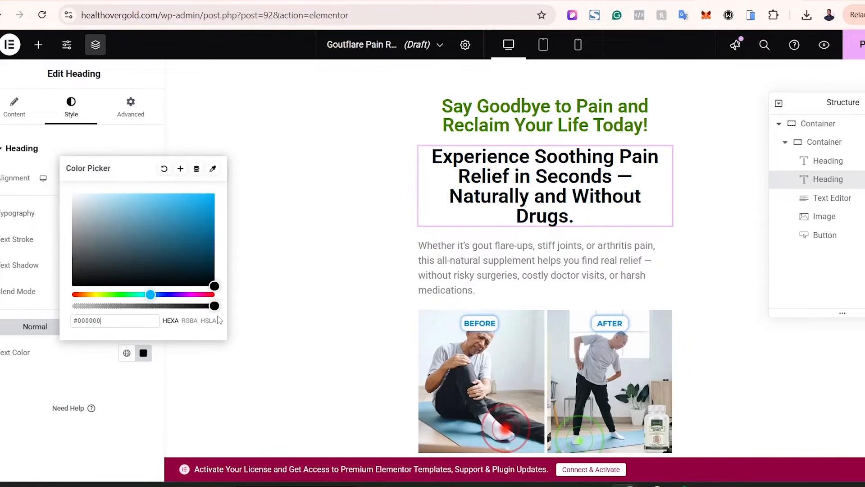
left_click(75, 365)
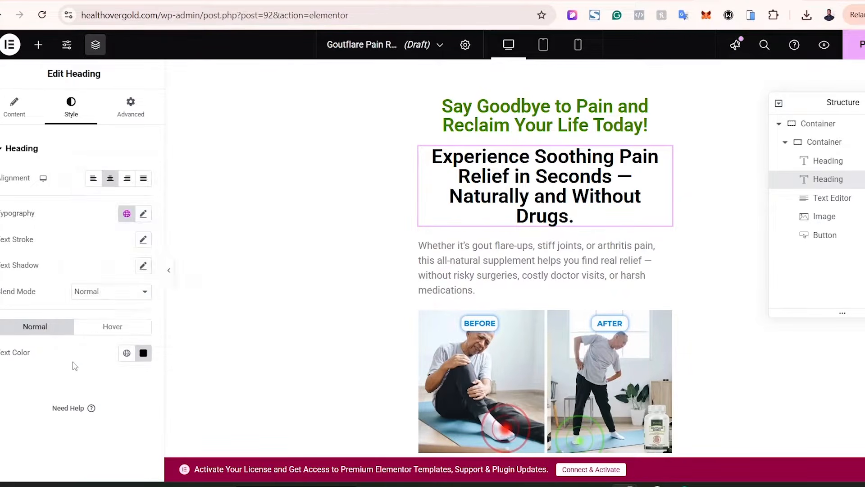
- Keep Roboto and set the second heading's font size to 45 px
left_click(143, 214)
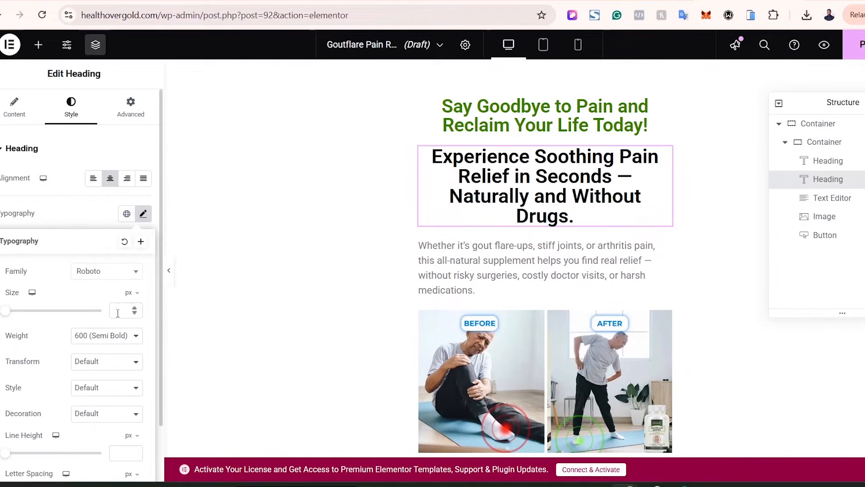
left_click(88, 274)
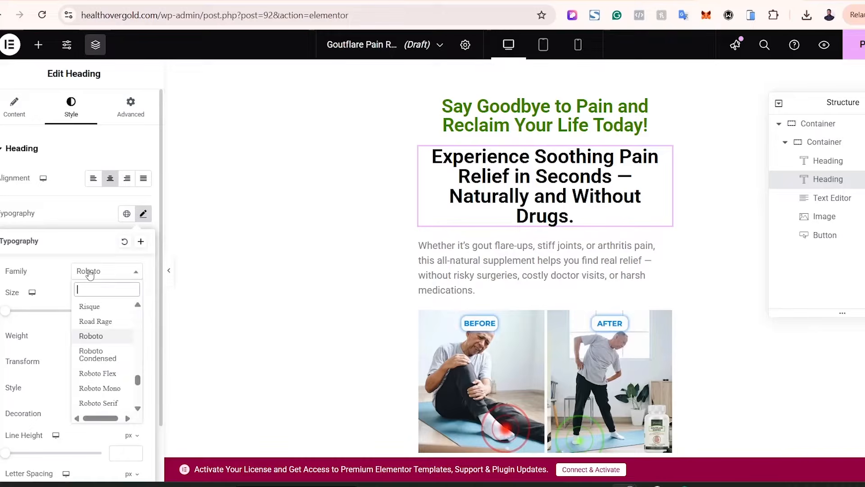
left_click(43, 286)
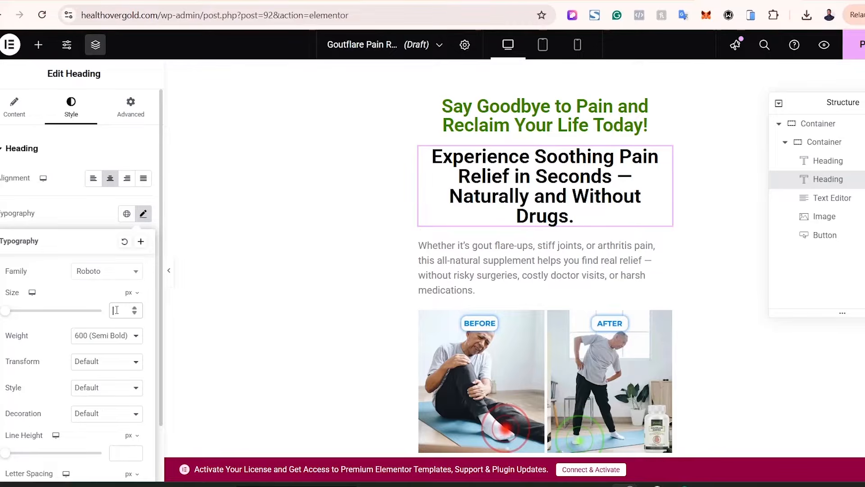
type("35")
key("BackSpace")
key("BackSpace")
type("45")
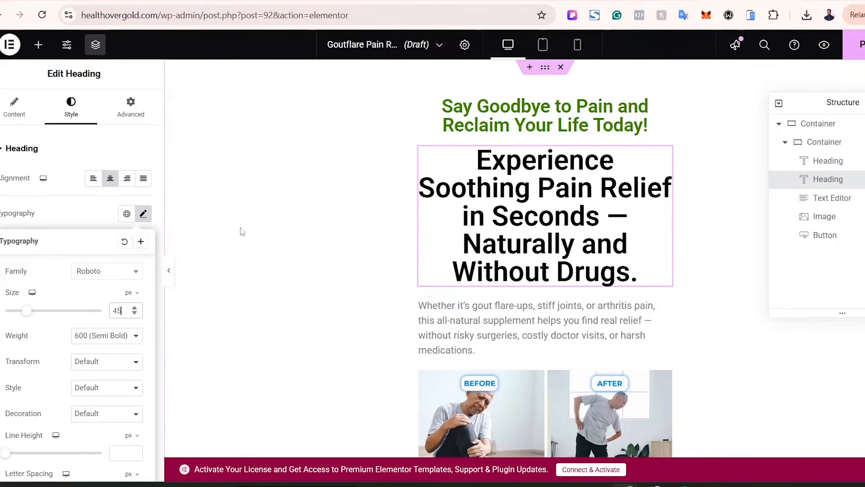
left_click(171, 274)
- Preview the enlarged heading at full width and compare it with the reference sales page
left_click(173, 273)
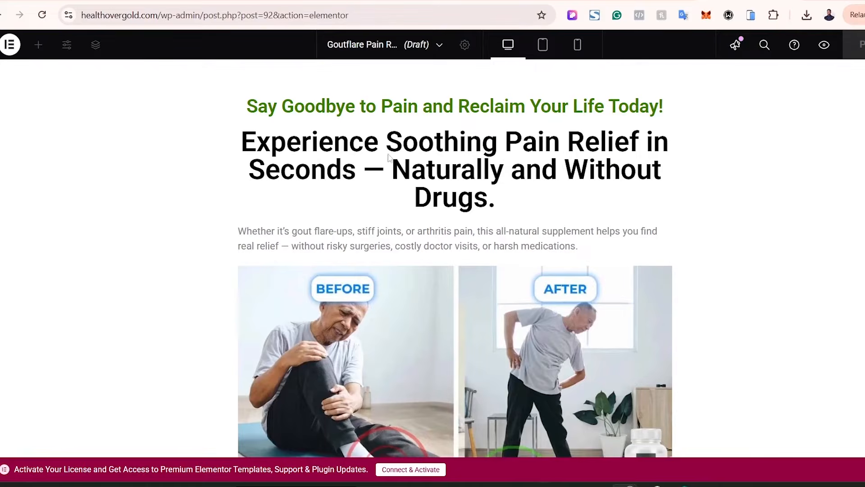
left_click(389, 157)
left_click(170, 273)
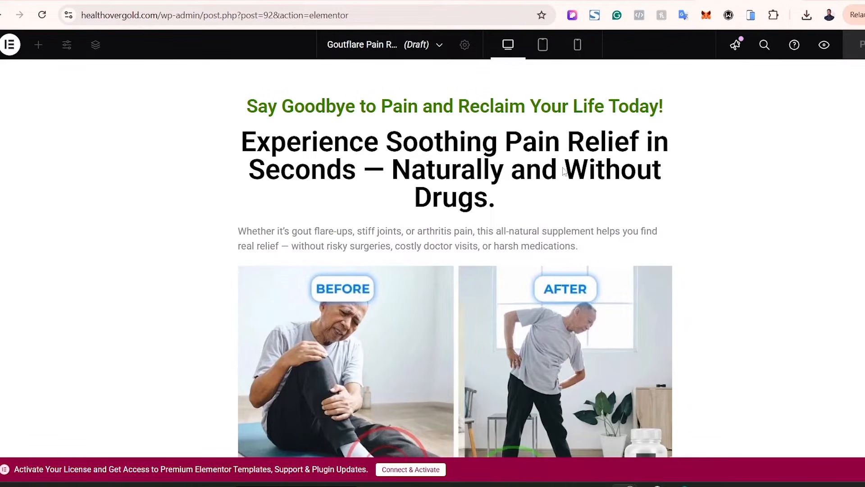
left_click(637, 1)
left_click(692, 2)
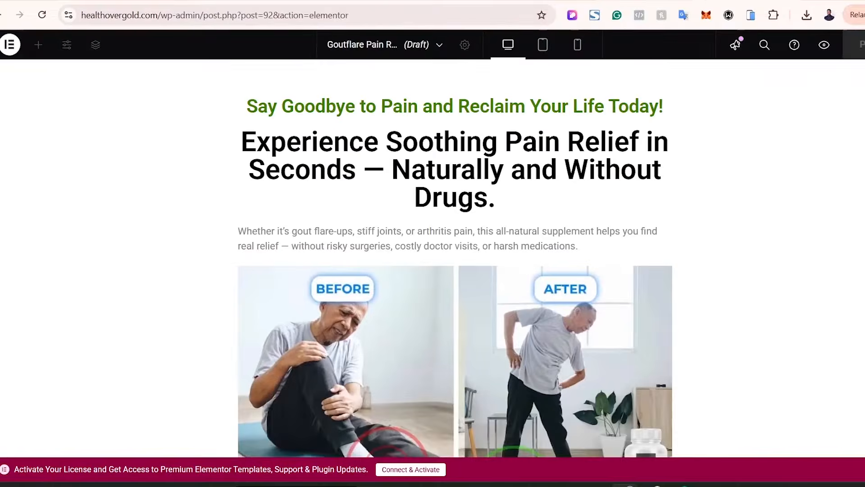
- Set the 'Experience Soothing Pain Relief' heading's line height to 55 px and preview it
left_click(666, 158)
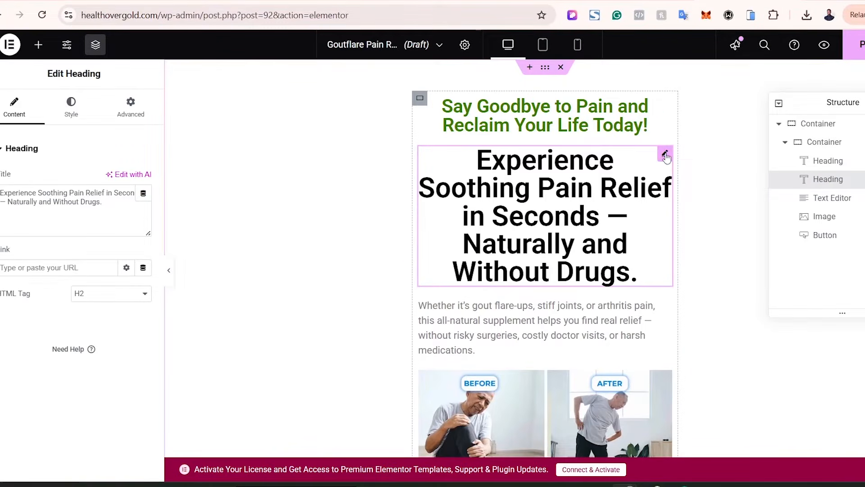
left_click(71, 110)
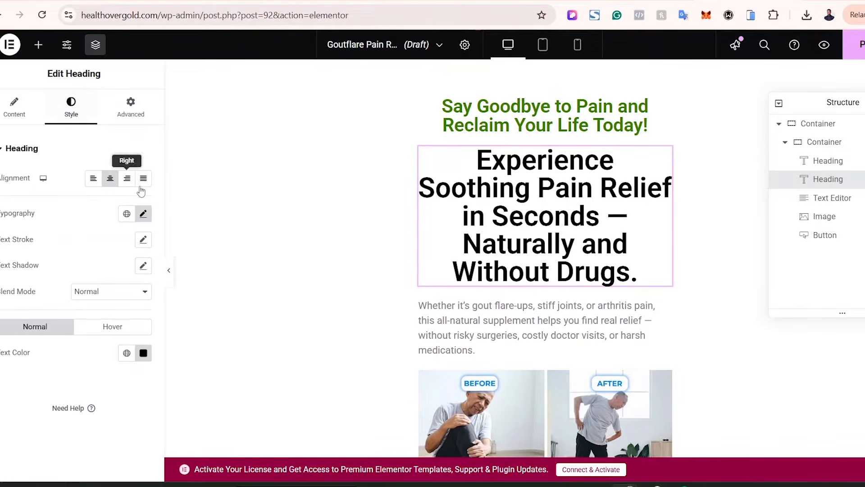
left_click(143, 213)
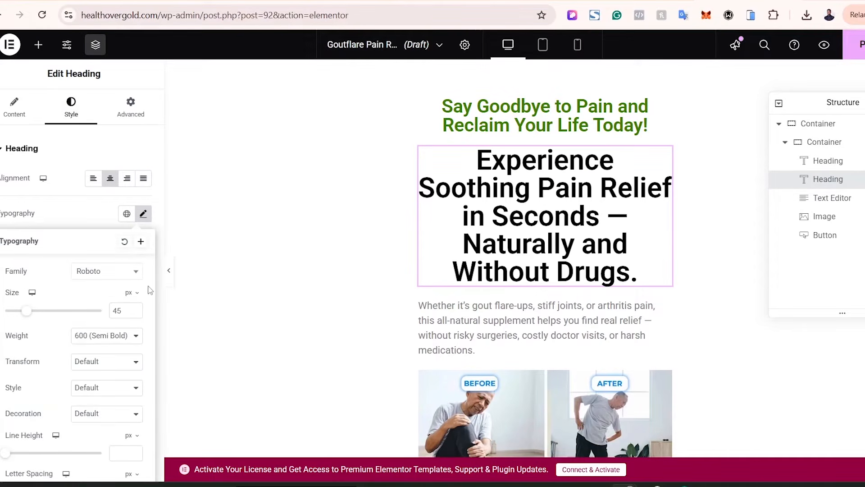
scroll(150, 289, "down", 2)
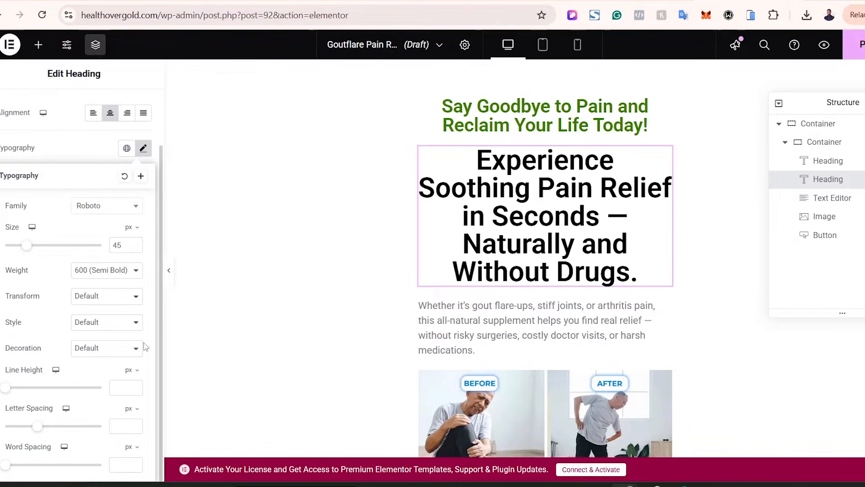
left_click(115, 389)
type("55")
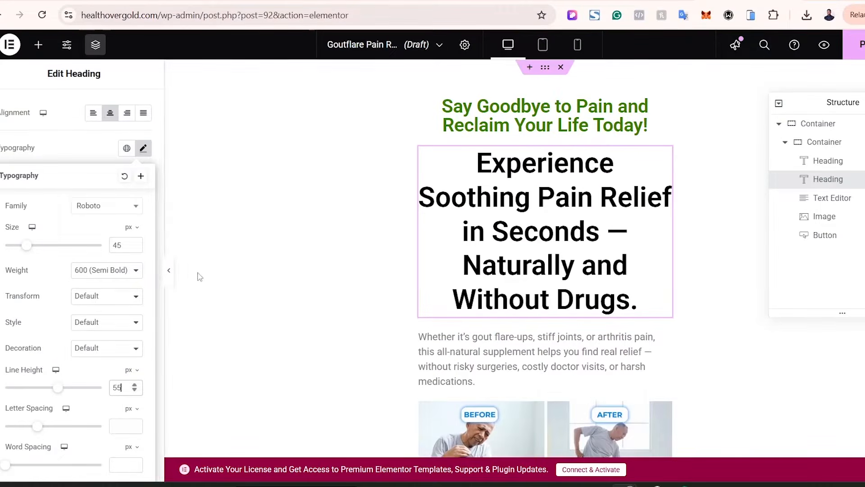
left_click(172, 282)
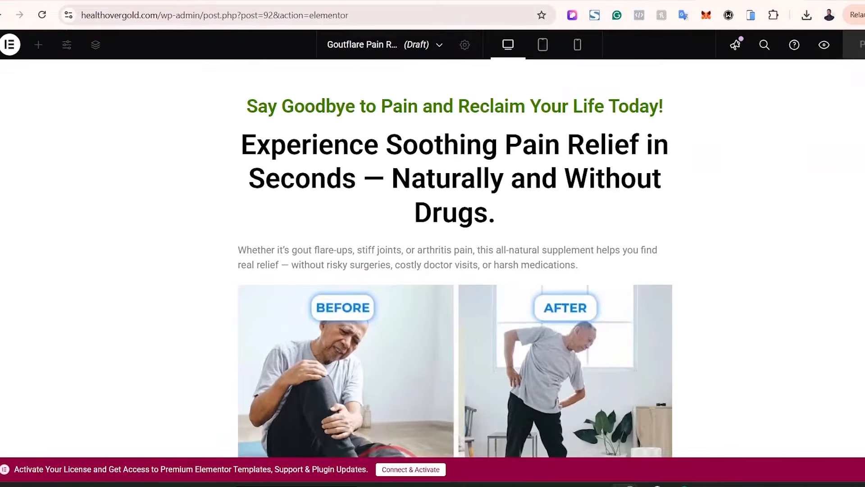
left_click(1, 272)
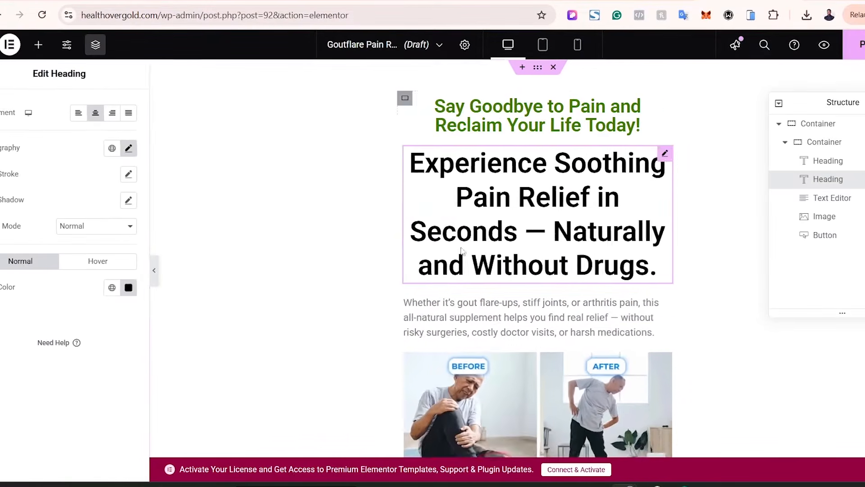
- Set the body paragraph's font size to 22 px
left_click(665, 338)
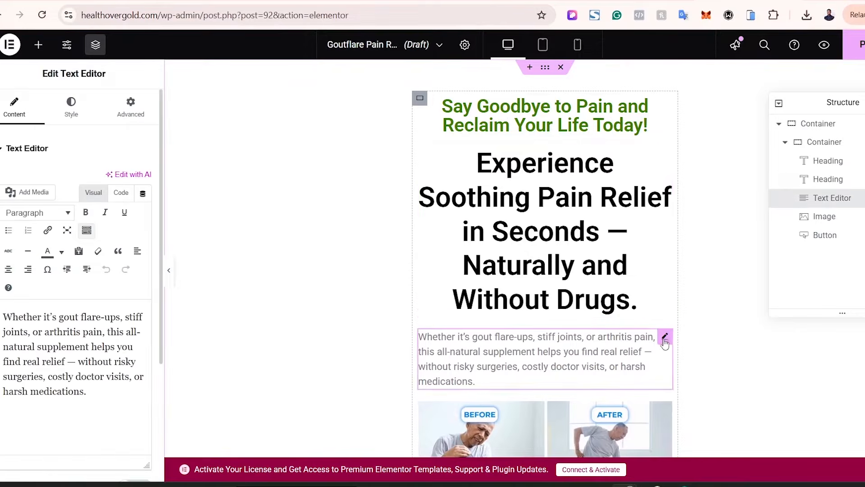
left_click(70, 108)
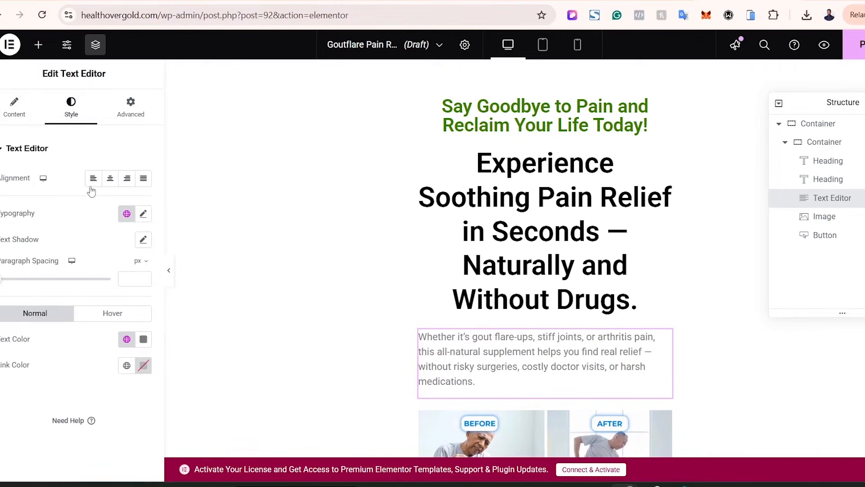
left_click(143, 214)
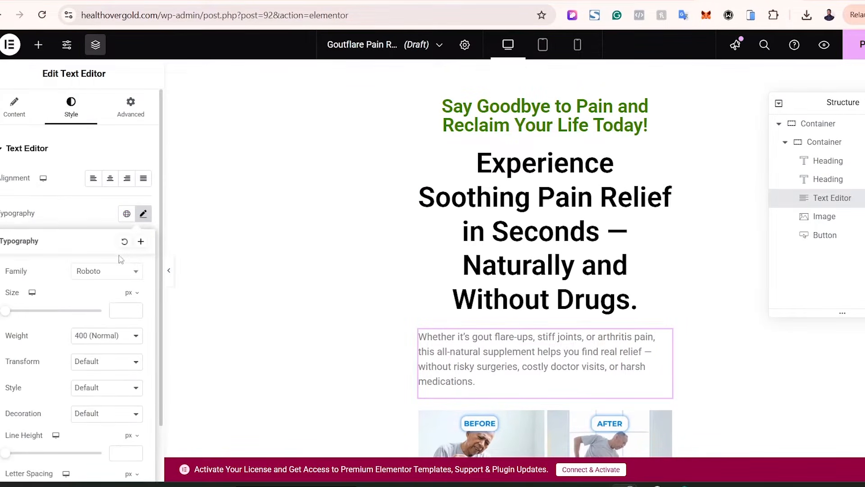
left_click(121, 311)
type("20")
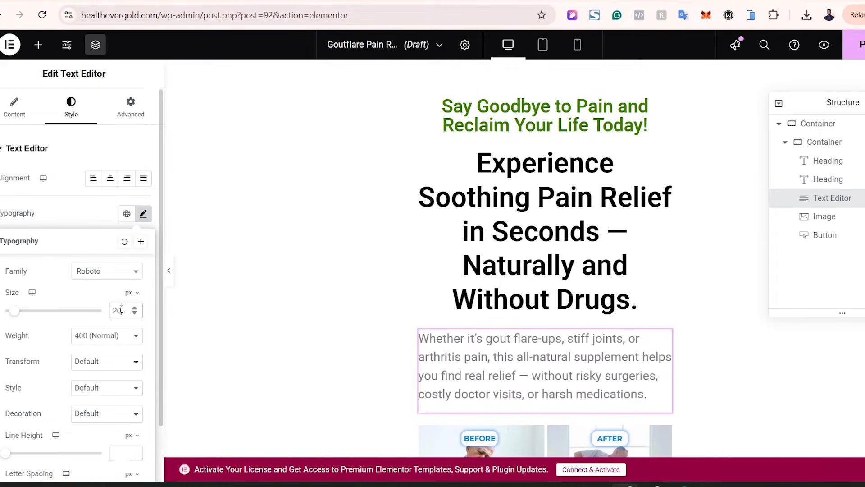
key("BackSpace")
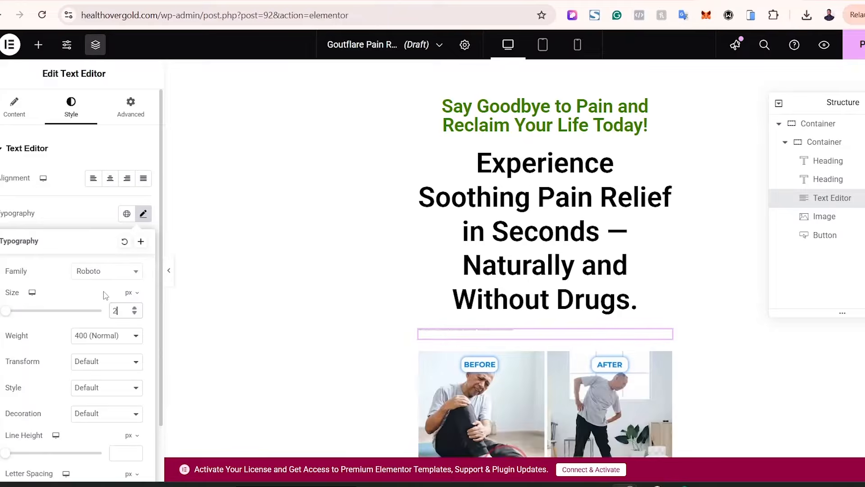
type("2")
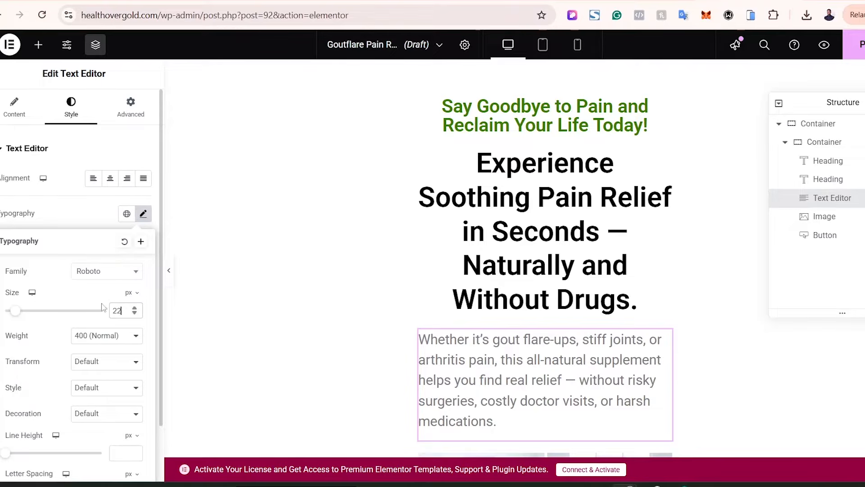
left_click(89, 221)
- Make the paragraph text black, centre-align it, and compare the preview with the reference page
left_click(143, 339)
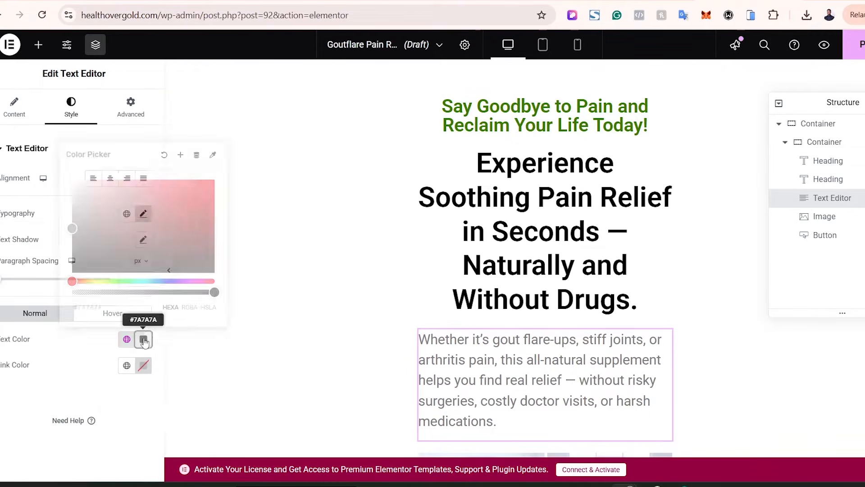
left_click(139, 272)
left_click_drag(130, 426, 109, 420)
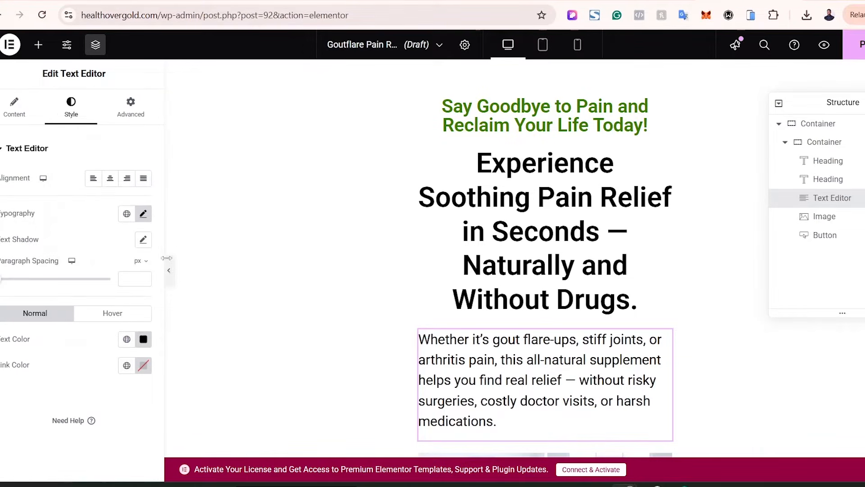
left_click(110, 180)
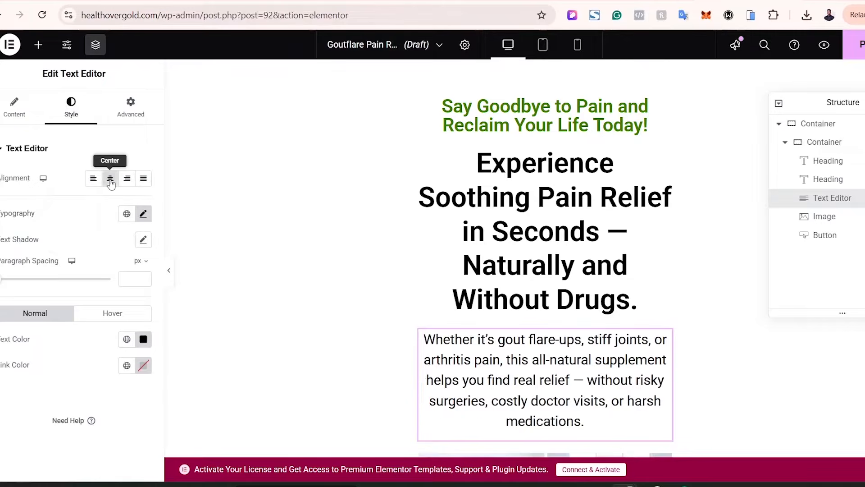
left_click(170, 276)
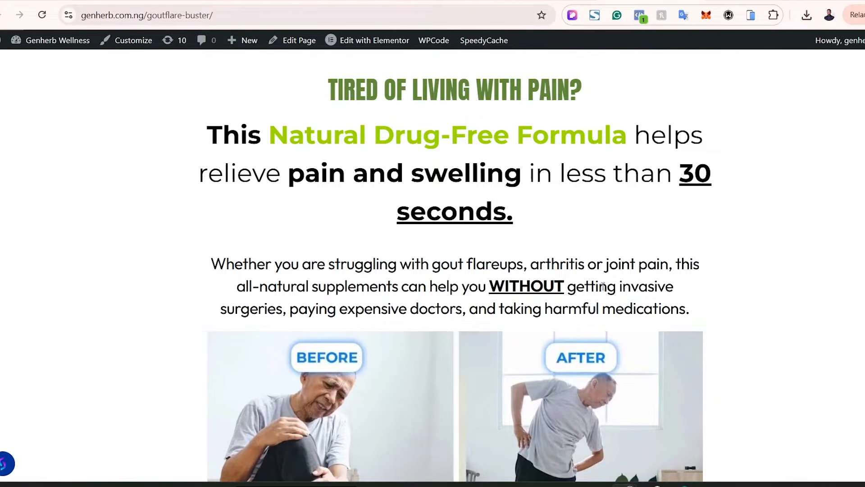
left_click_drag(489, 286, 563, 287)
left_click(503, 288)
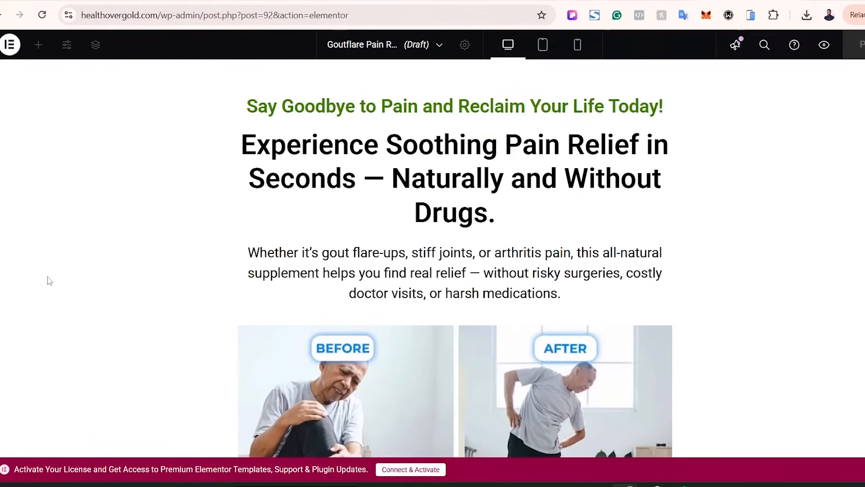
left_click(1, 271)
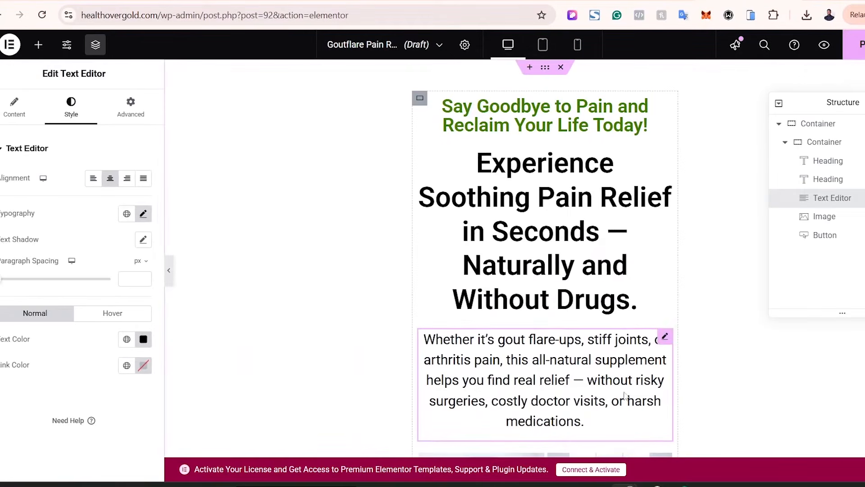
- Make the word 'without' in the body paragraph bold and underlined in the Visual editor
left_click(14, 107)
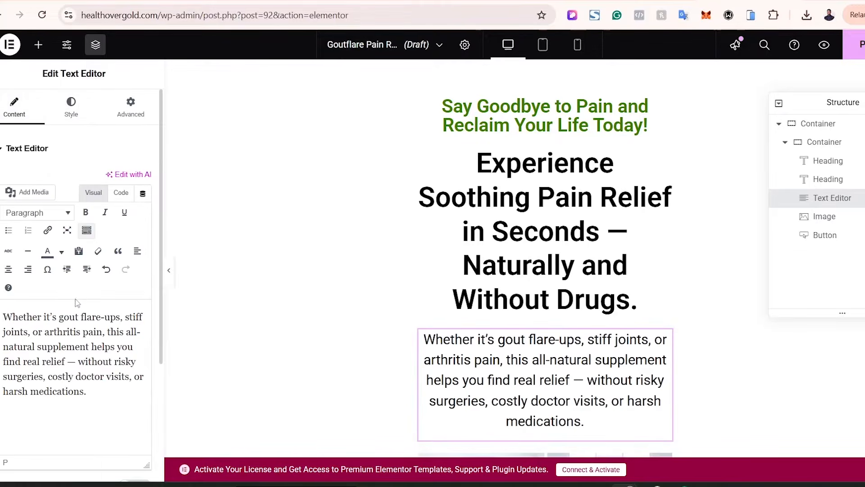
left_click(95, 195)
left_click_drag(79, 363, 111, 363)
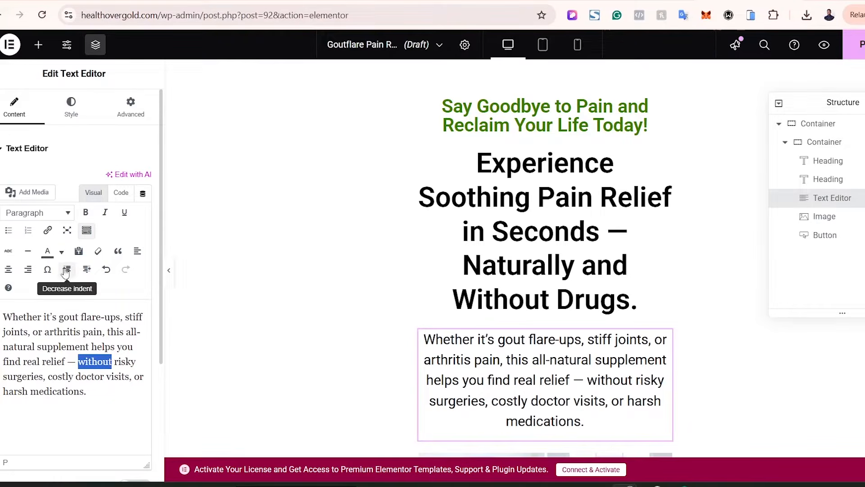
left_click(87, 213)
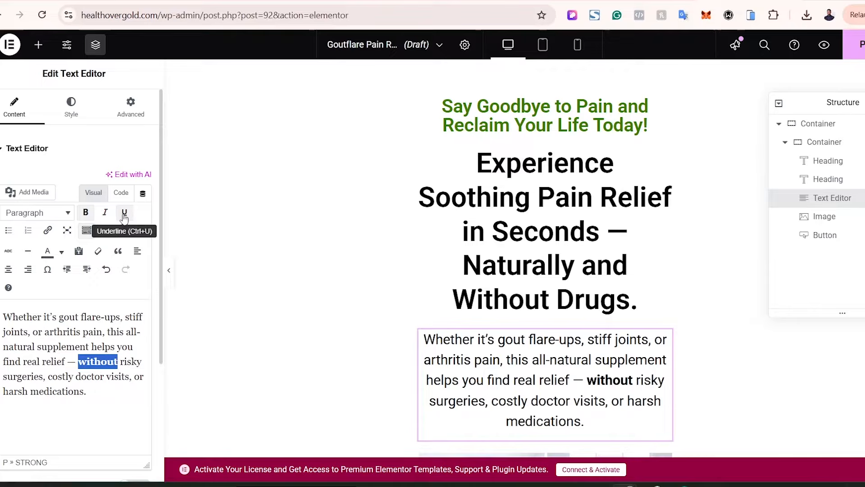
left_click(125, 212)
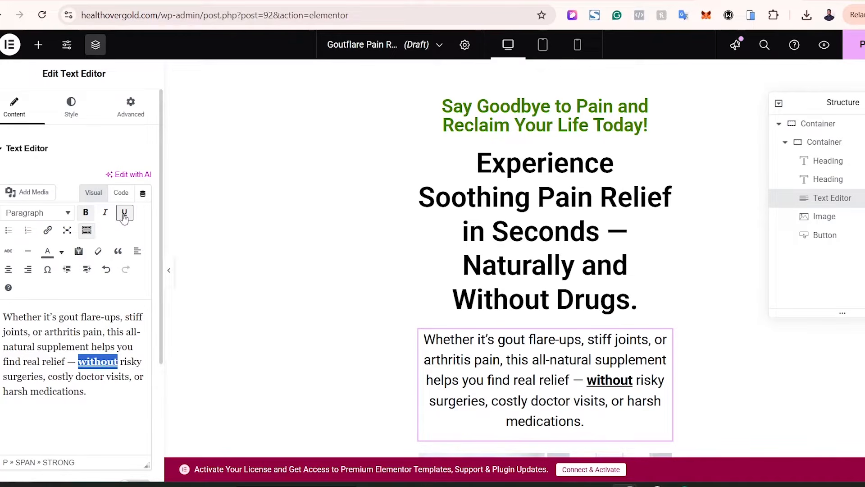
- Preview the page and compare it against the reference goutflare-buster page
left_click(170, 274)
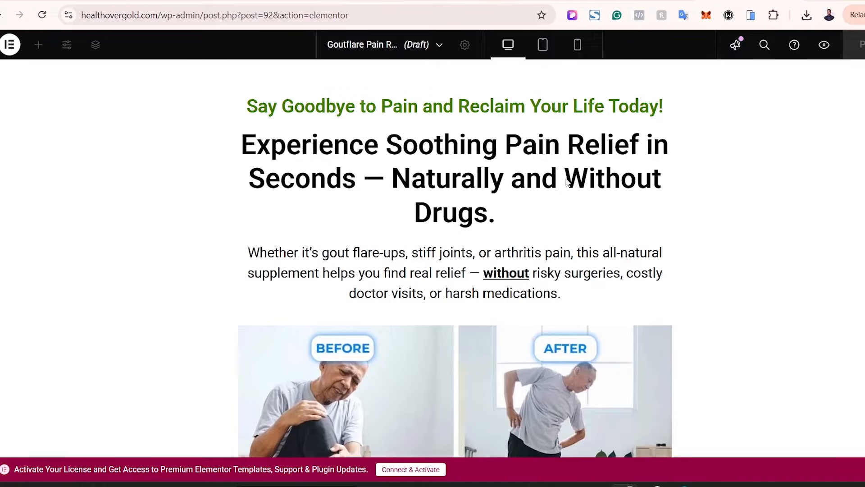
left_click(676, 1)
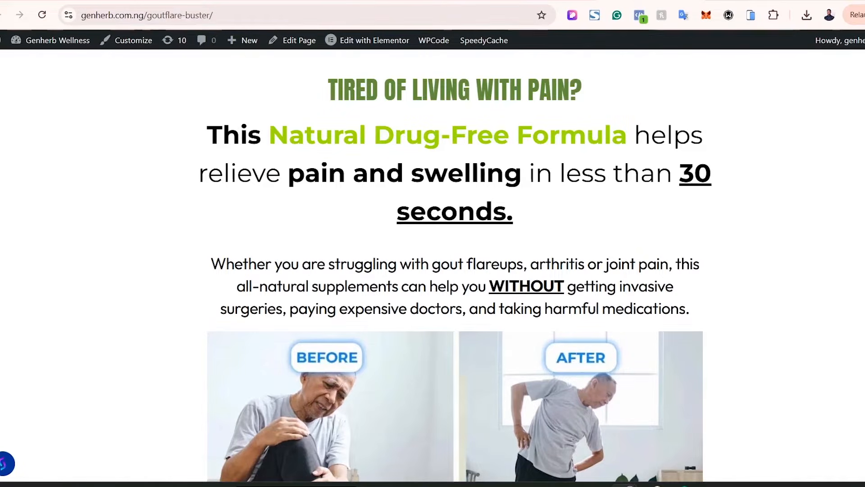
scroll(455, 266, "down", 8)
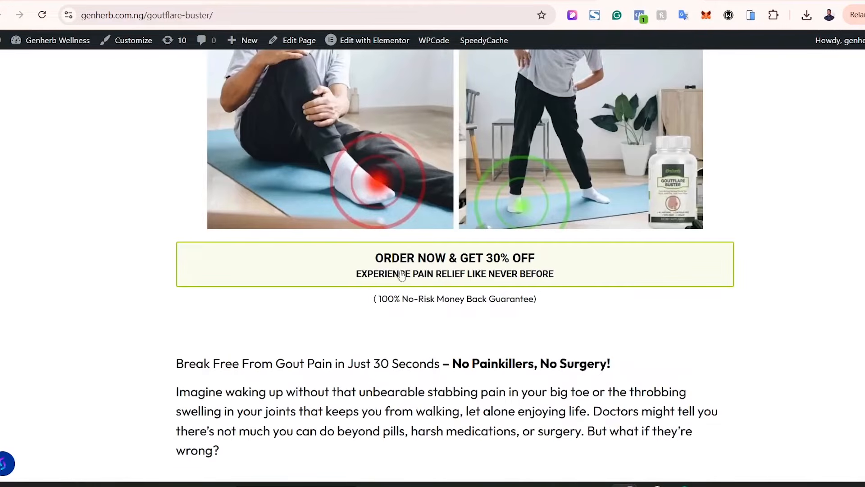
left_click(631, 0)
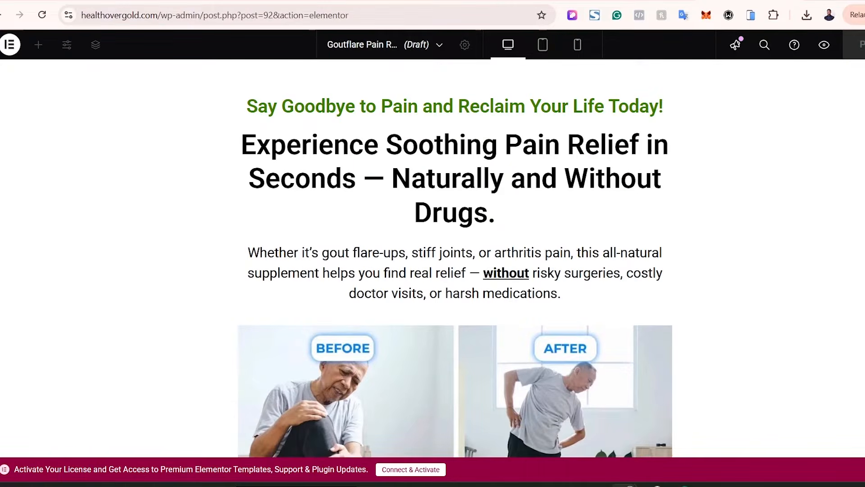
- Exit preview and select the 'Order Now & Get 30% Off' button for editing
key("ctrl+a")
left_click(757, 175)
scroll(757, 175, "down", 4)
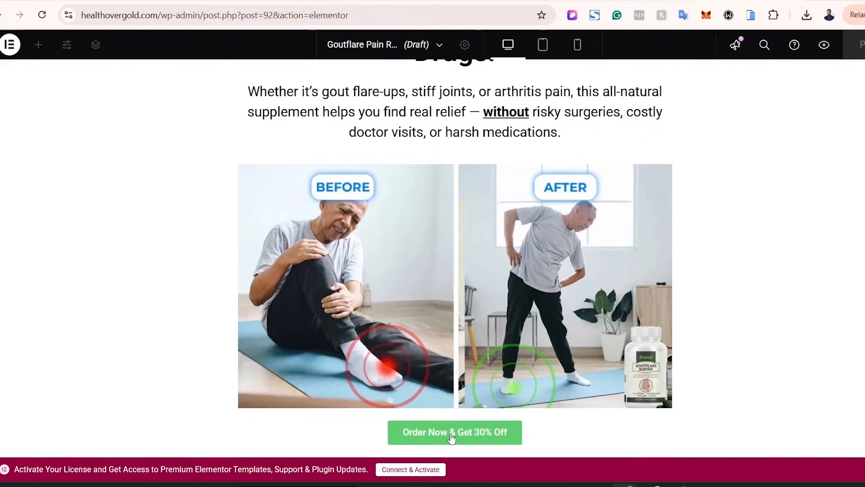
left_click(1, 270)
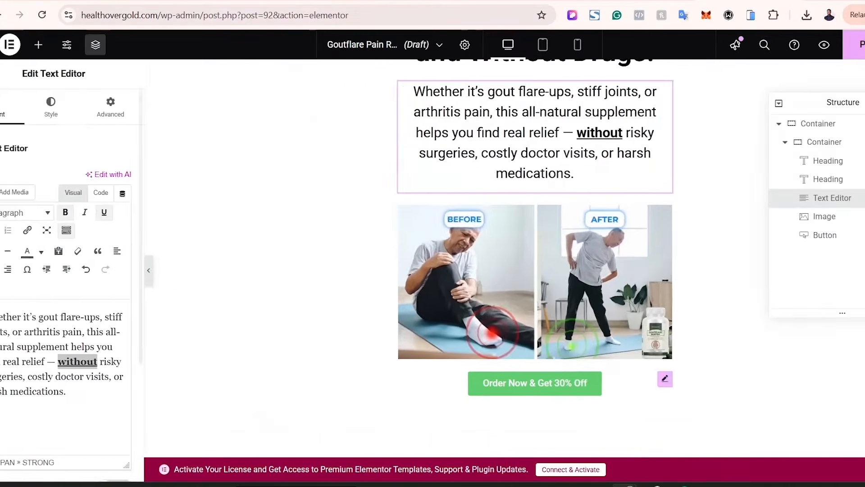
scroll(837, 362, "down", 3)
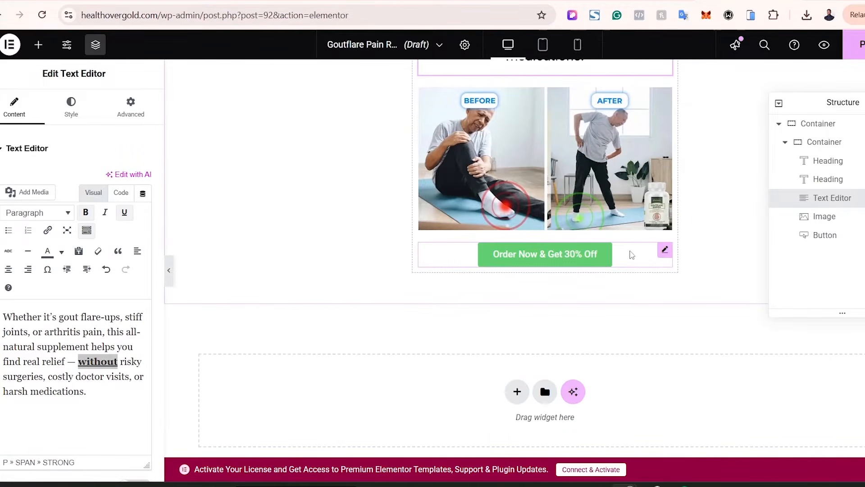
left_click(665, 250)
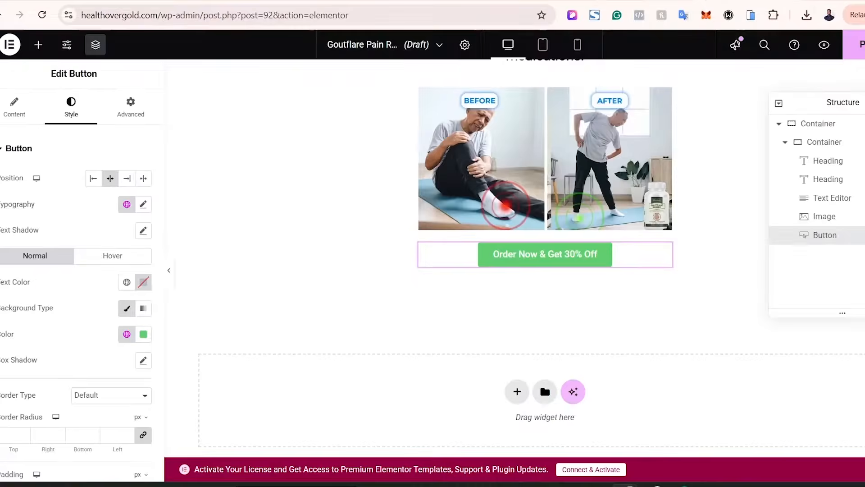
- Try a pale green background and black text colour on the button
left_click(144, 334)
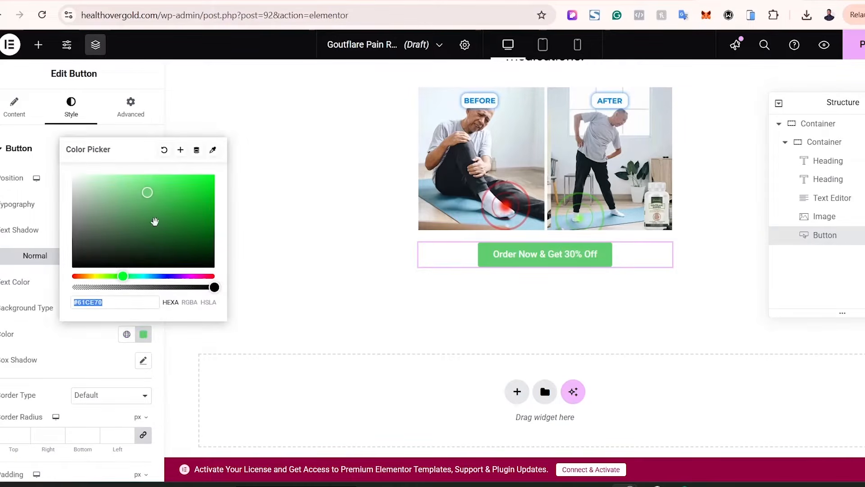
mouse_move(86, 190)
left_mouse_down()
mouse_move(96, 189)
mouse_move(101, 200)
left_mouse_up()
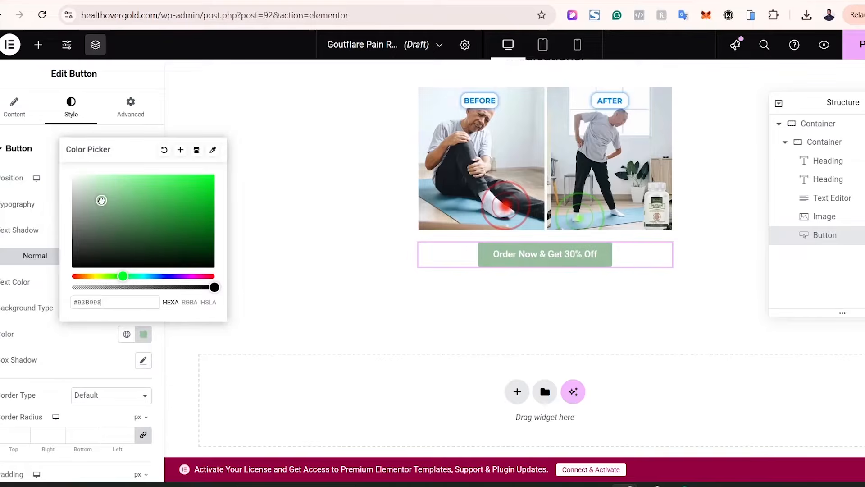
left_click(48, 218)
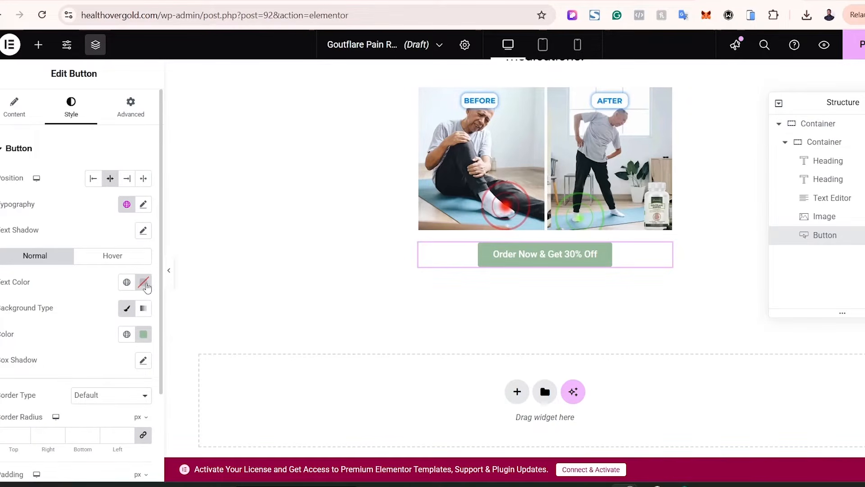
left_click(145, 288)
left_click_drag(169, 356, 215, 426)
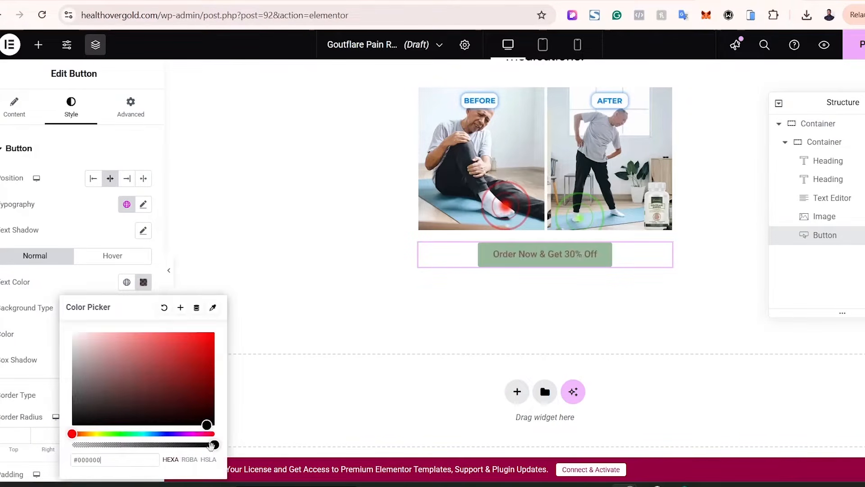
left_click(56, 473)
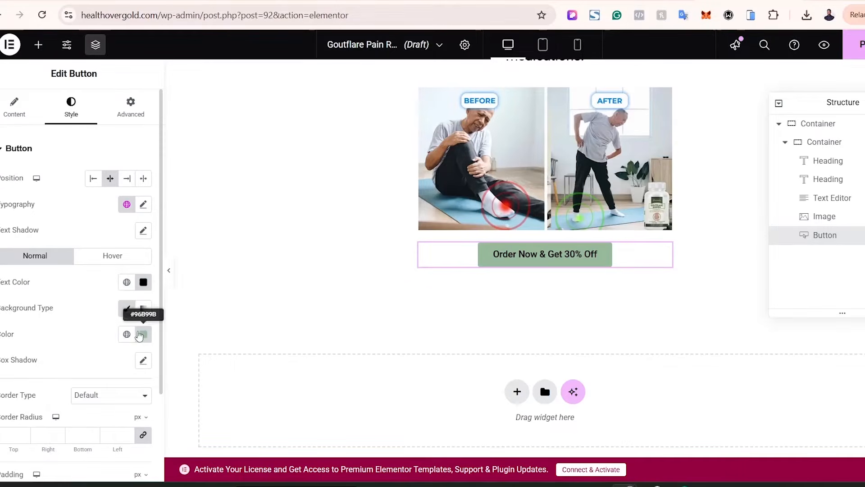
- Set the button background to bright red (#FF0000) and its text to white (#FFFFFF)
left_click(147, 338)
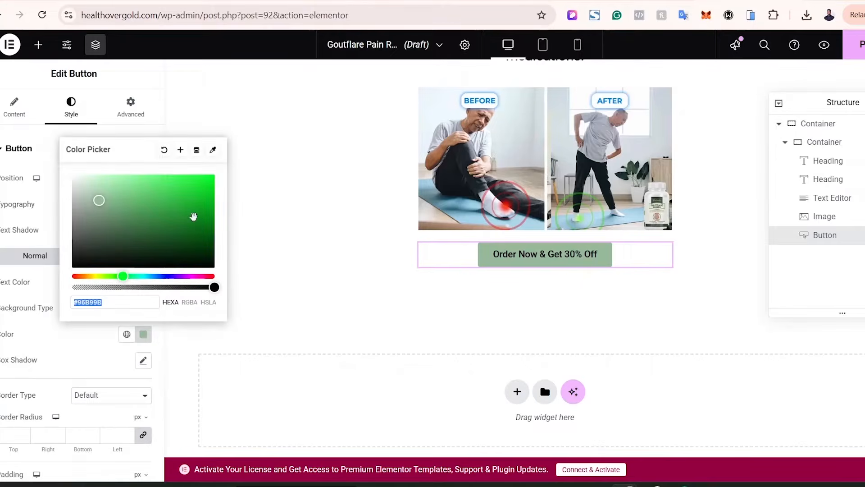
left_click_drag(171, 276, 72, 276)
left_click_drag(170, 202, 228, 164)
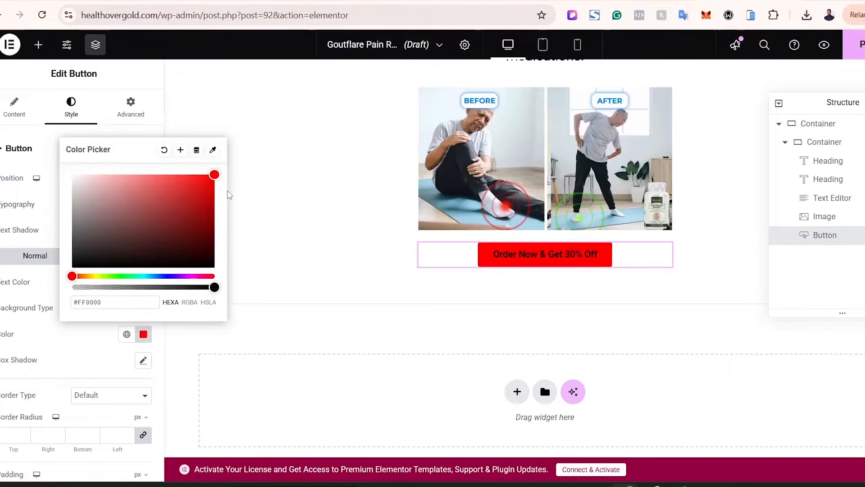
left_click(231, 190)
left_click(144, 283)
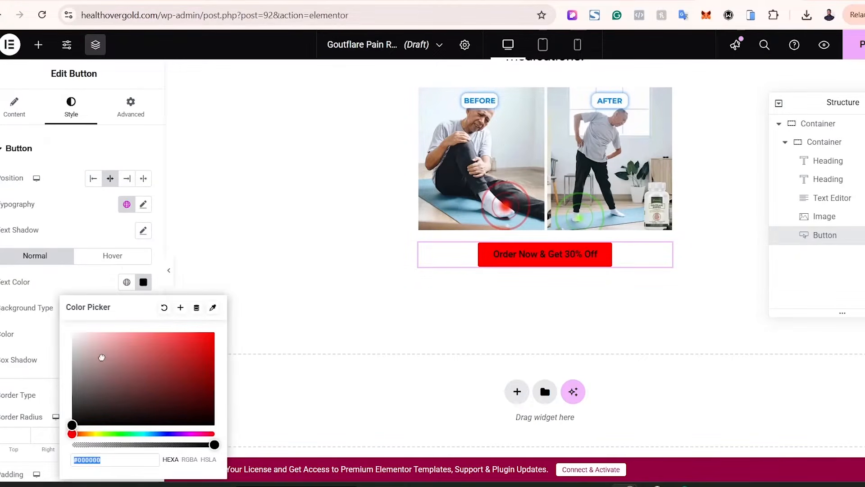
left_click(73, 332)
left_click(58, 293)
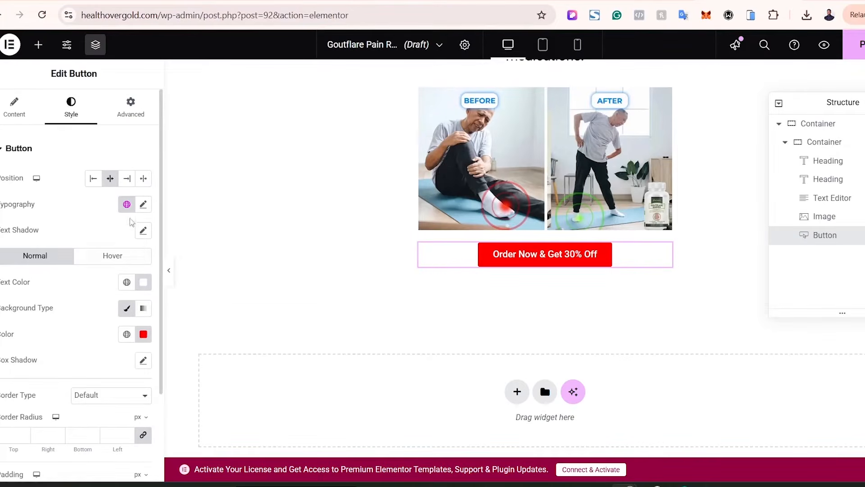
left_click(144, 205)
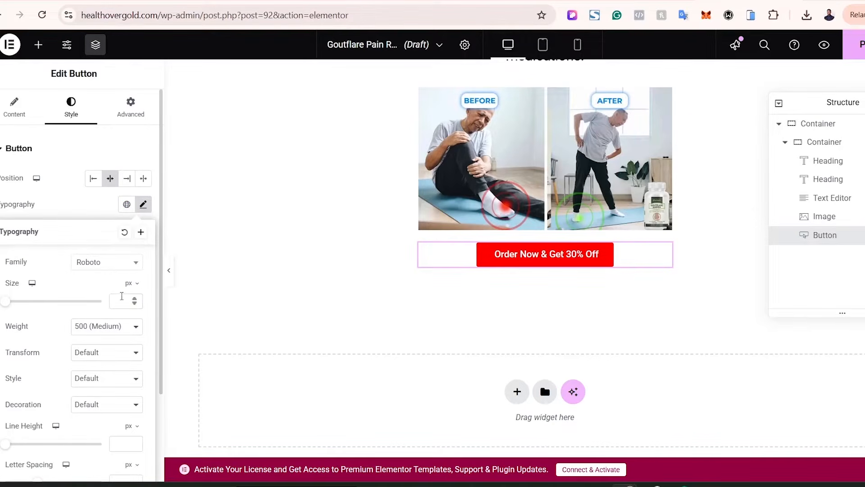
- Set the button font size, entering 25 and stepping it down to 22
left_click(118, 301)
type("25")
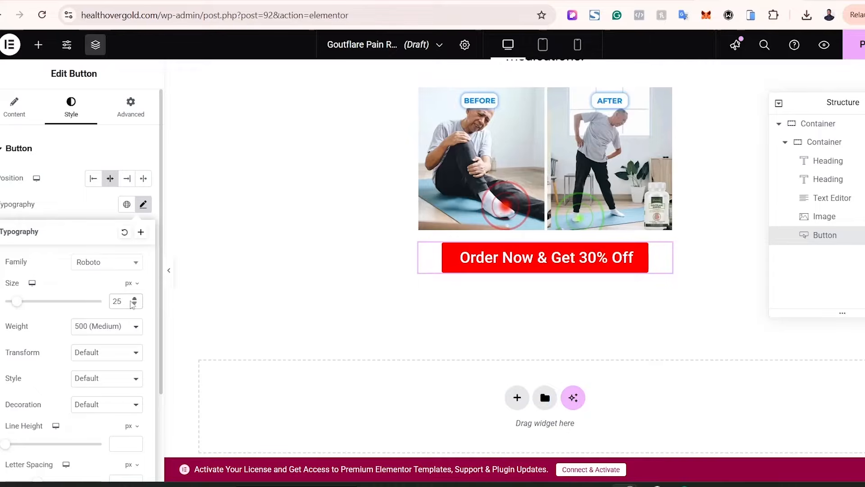
left_click(134, 303)
left_click(135, 303)
left_click(134, 303)
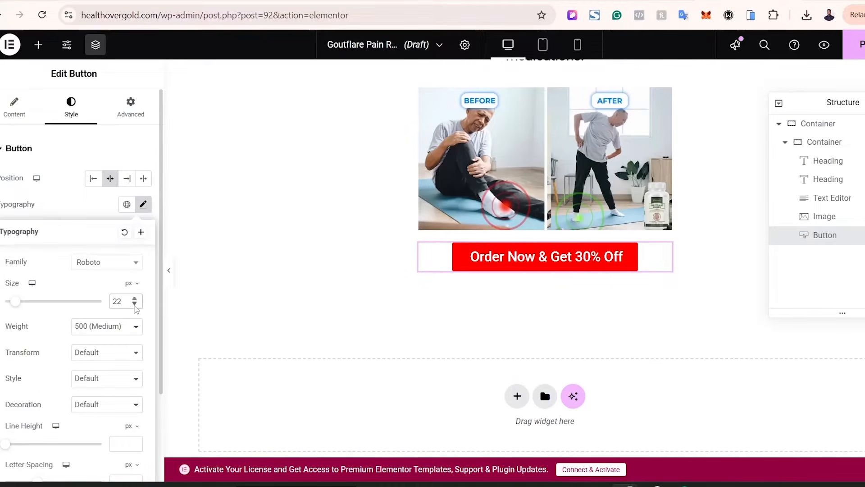
left_click(135, 303)
left_click(134, 303)
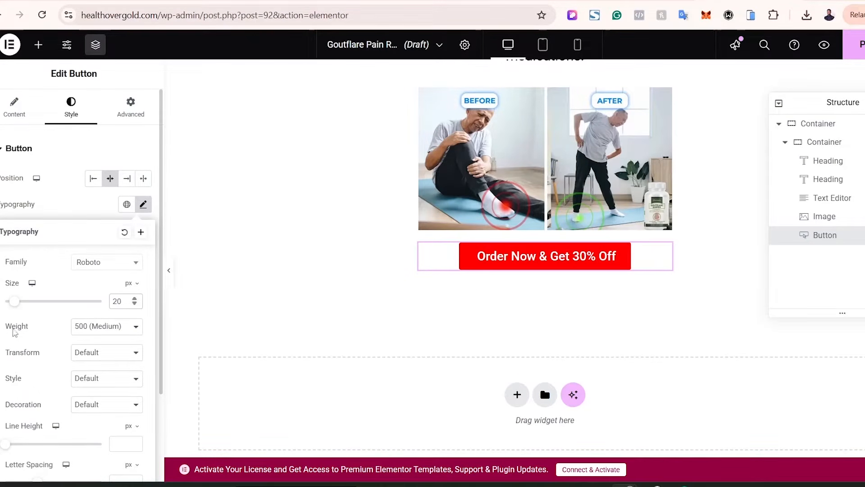
- Set the button text transform to Uppercase
left_click(85, 354)
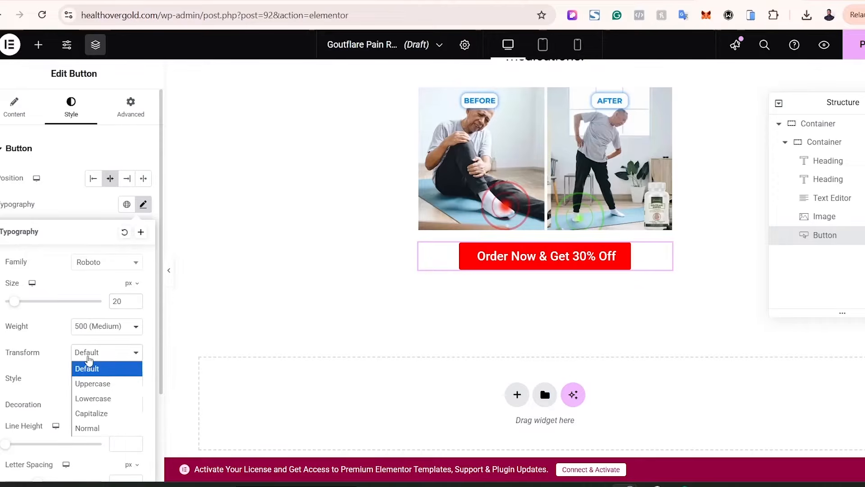
left_click(90, 384)
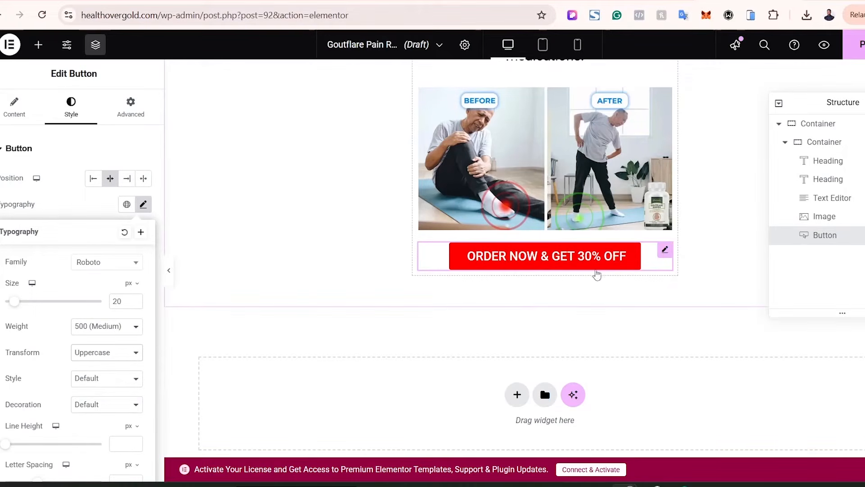
left_click(89, 208)
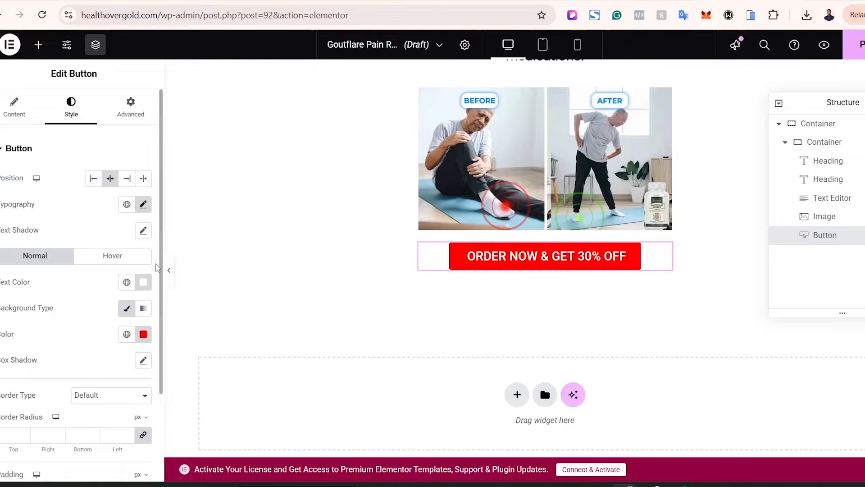
- Give the button 20 px of linked padding on all sides
scroll(158, 271, "down", 3)
left_click_drag(155, 308, 157, 333)
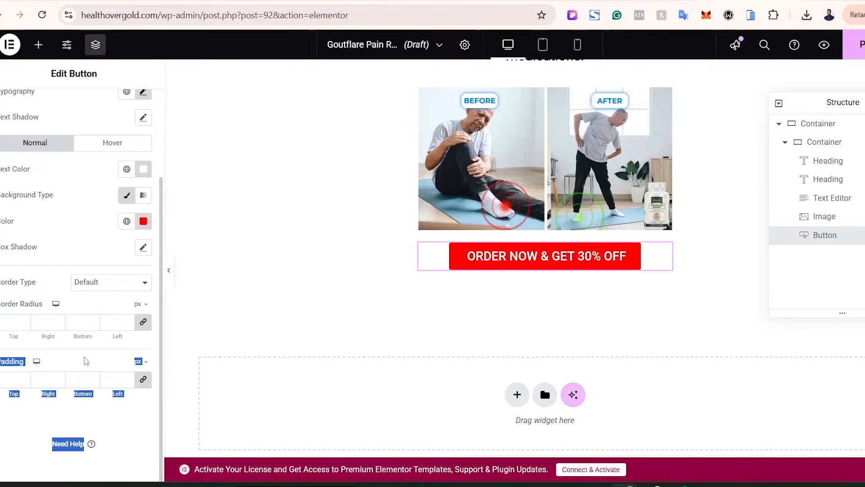
left_click(83, 358)
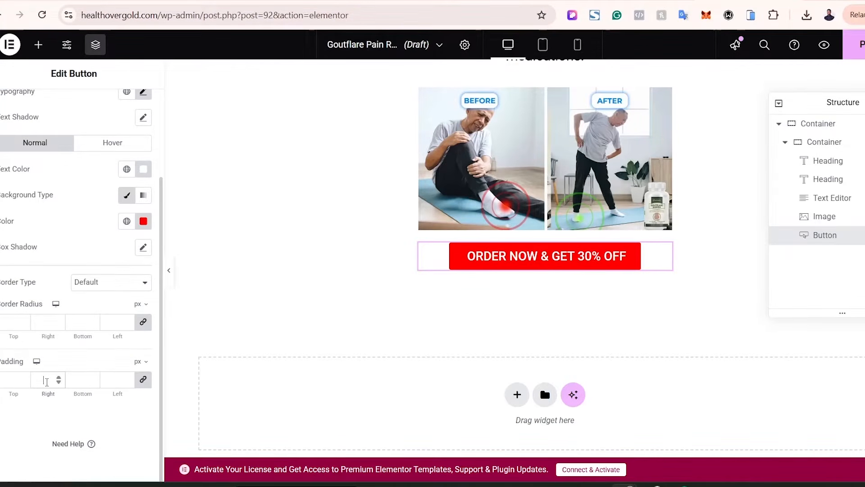
left_click(47, 380)
type("20")
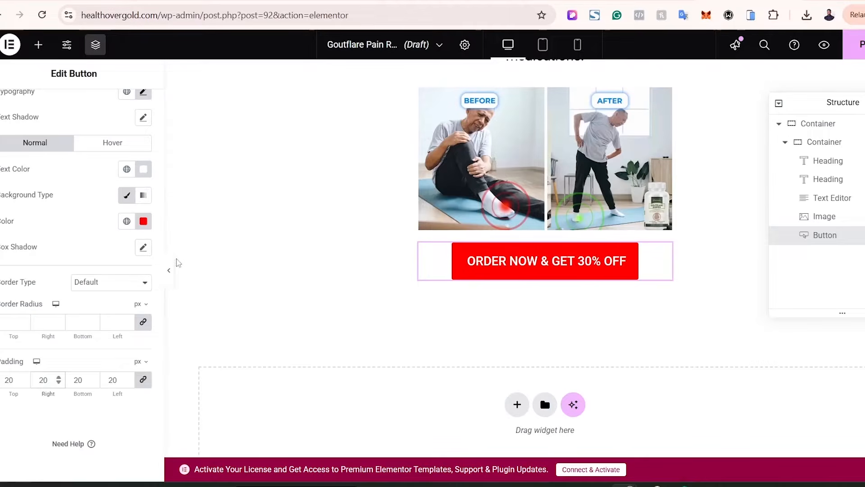
- Preview the page full width, then return to editing the button
left_click(171, 280)
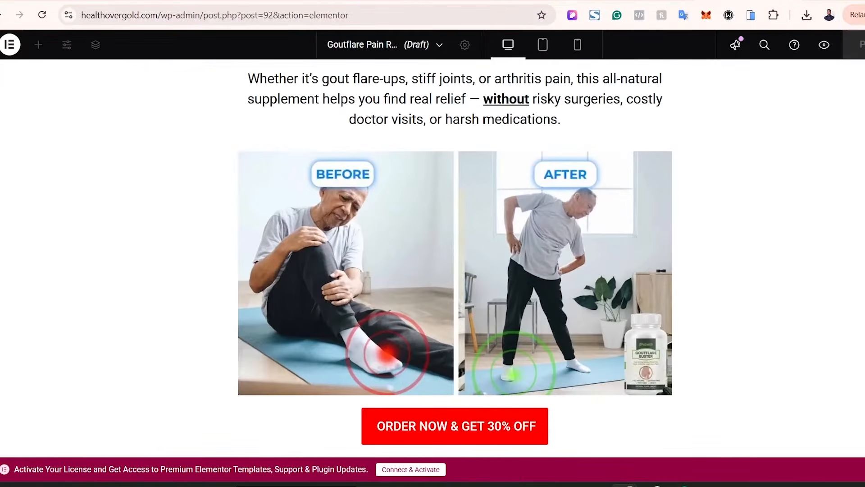
left_click(20, 271)
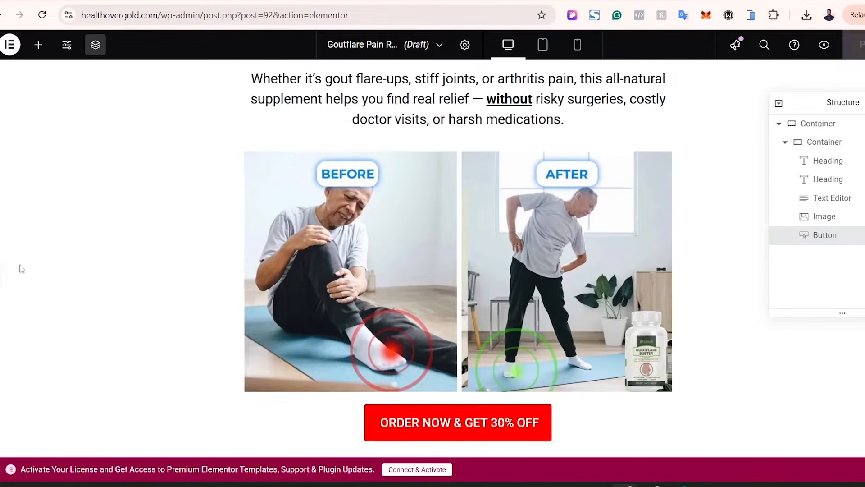
scroll(545, 225, "down", 1)
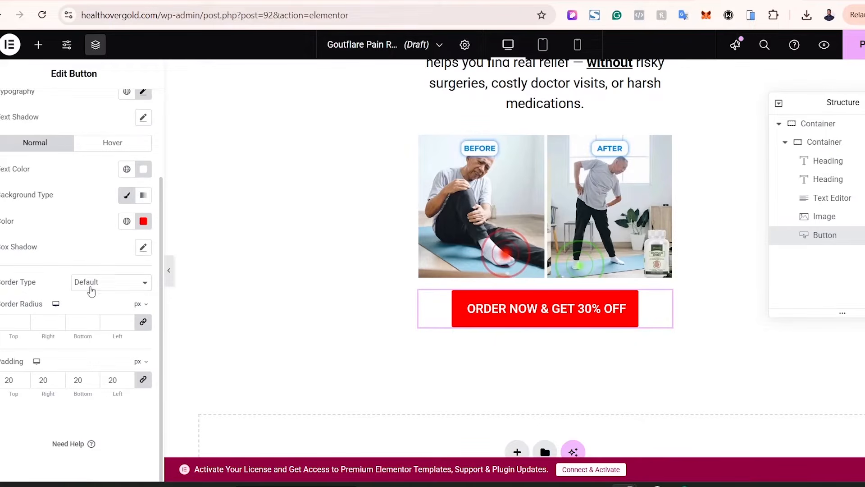
- Give the button a solid black (#000000) border 5 px wide
left_click(92, 291)
left_click(99, 328)
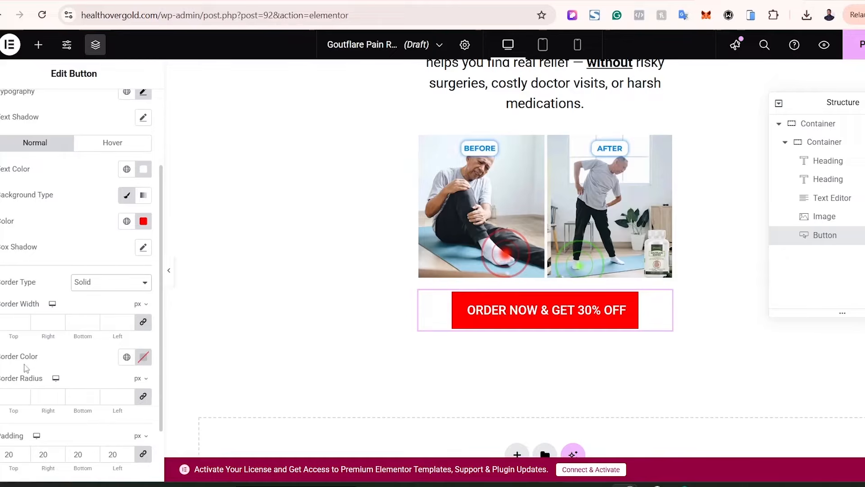
left_click(144, 357)
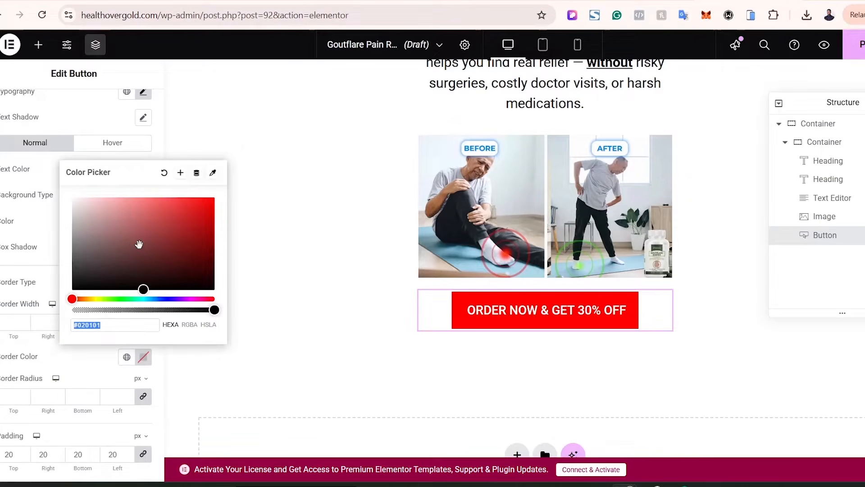
mouse_move(190, 245)
left_mouse_down()
mouse_move(188, 286)
mouse_move(209, 290)
left_mouse_up()
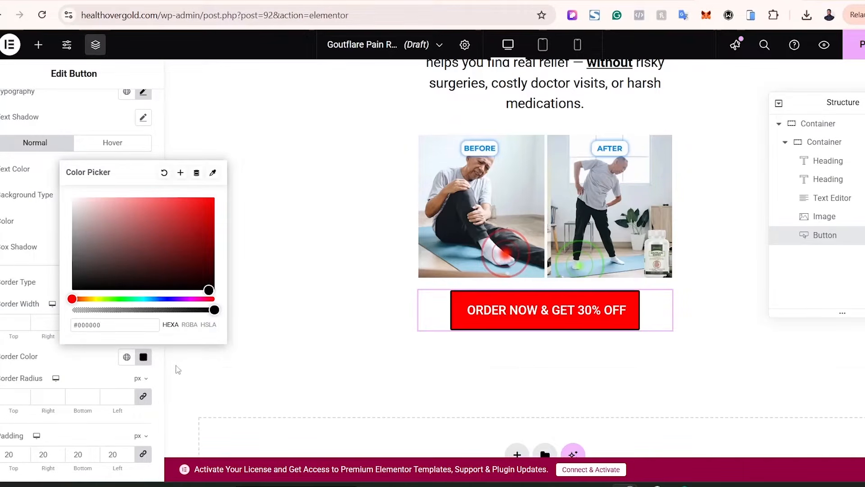
left_click(178, 369)
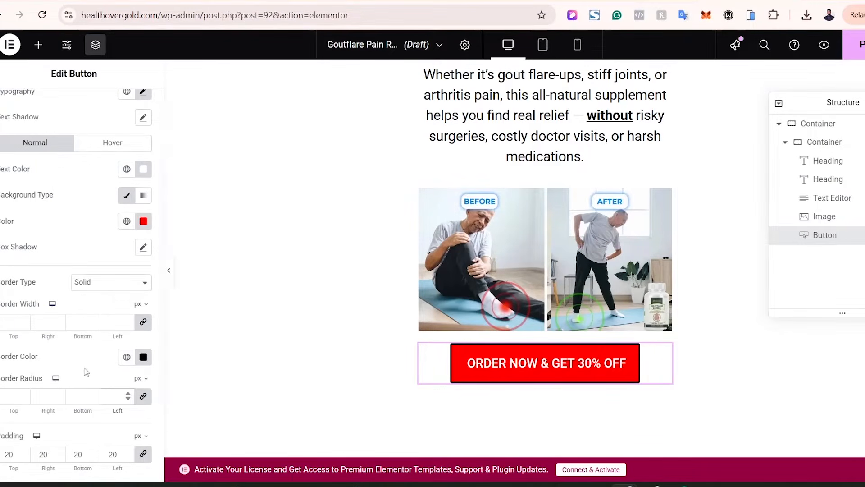
left_click(79, 325)
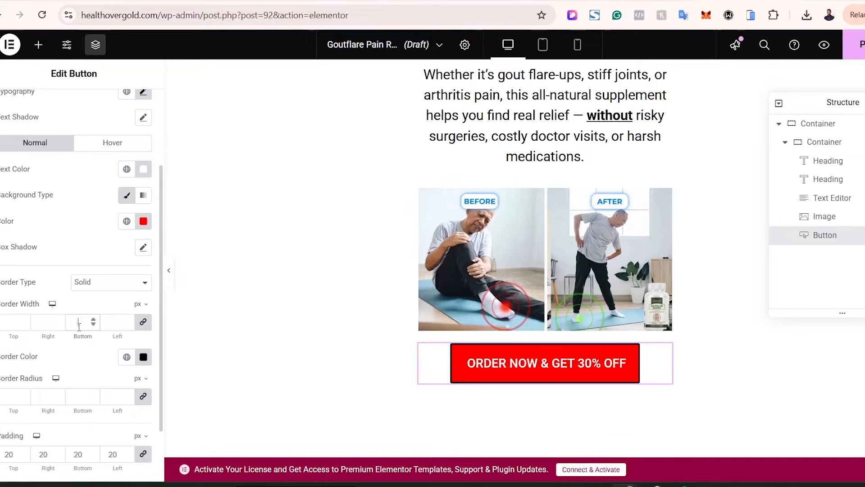
type("10")
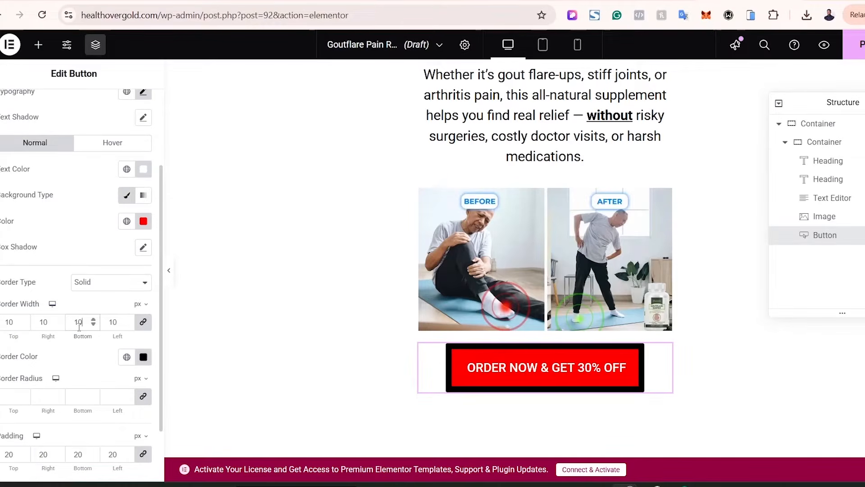
key("BackSpace")
key("BackSpace")
type("5")
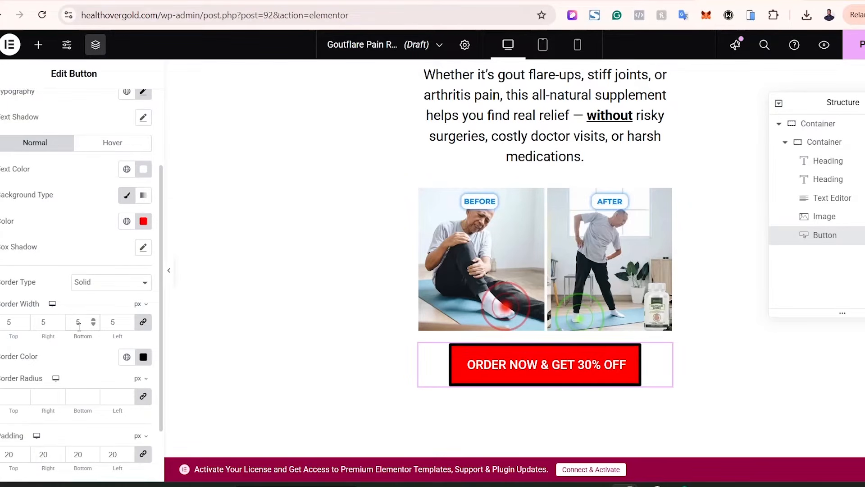
- Preview the page at full width to check the bordered button
left_click(169, 270)
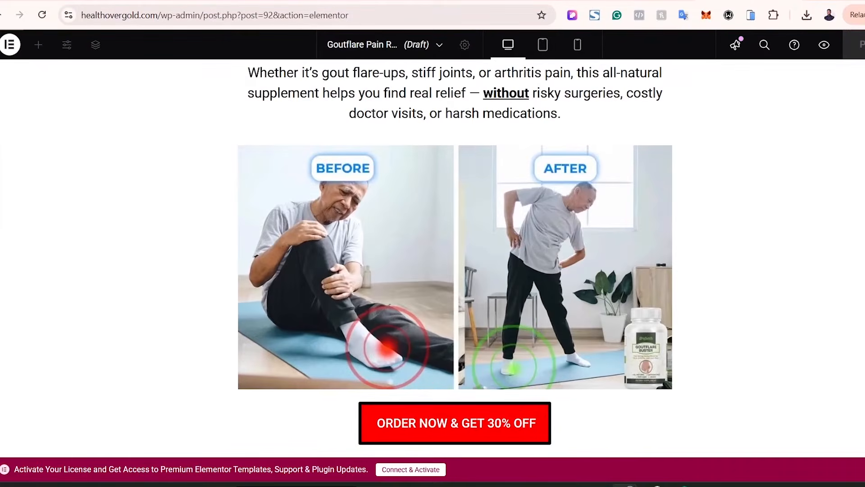
scroll(455, 261, "up", 3)
scroll(455, 261, "down", 3)
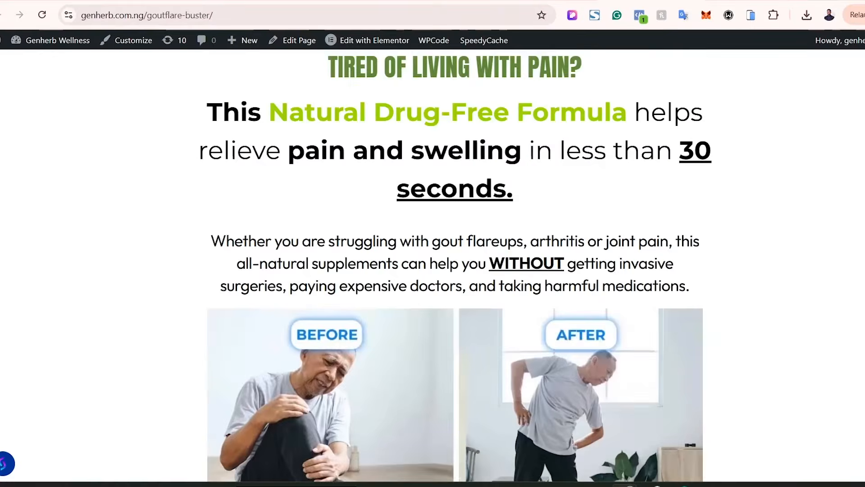
- Scroll the reference page to the guarantee line, then return to editing the button
scroll(455, 270, "down", 5)
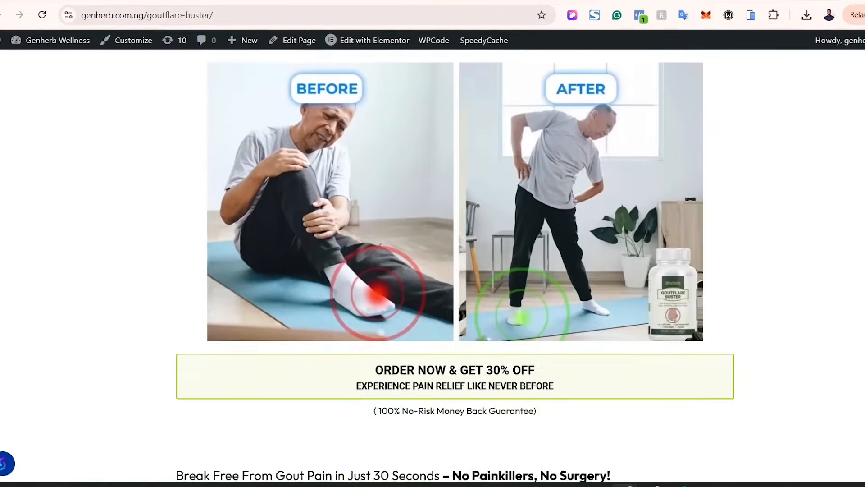
scroll(656, 130, "down", 4)
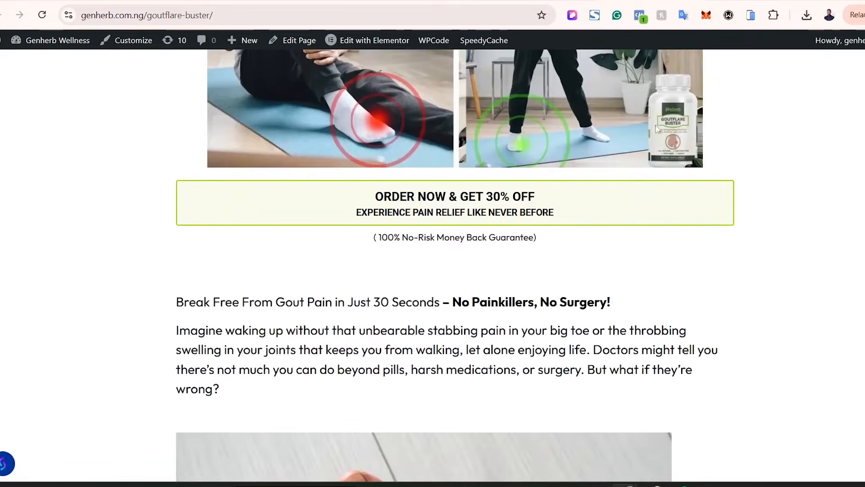
left_click_drag(374, 238, 424, 239)
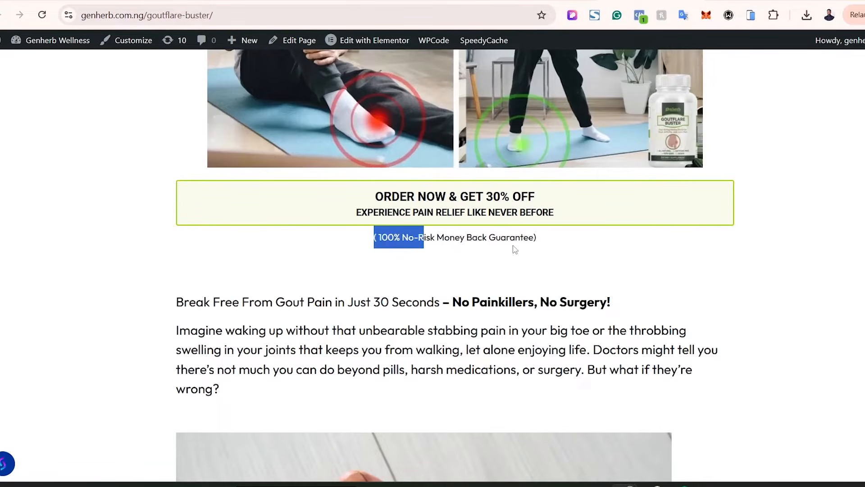
left_click(567, 242)
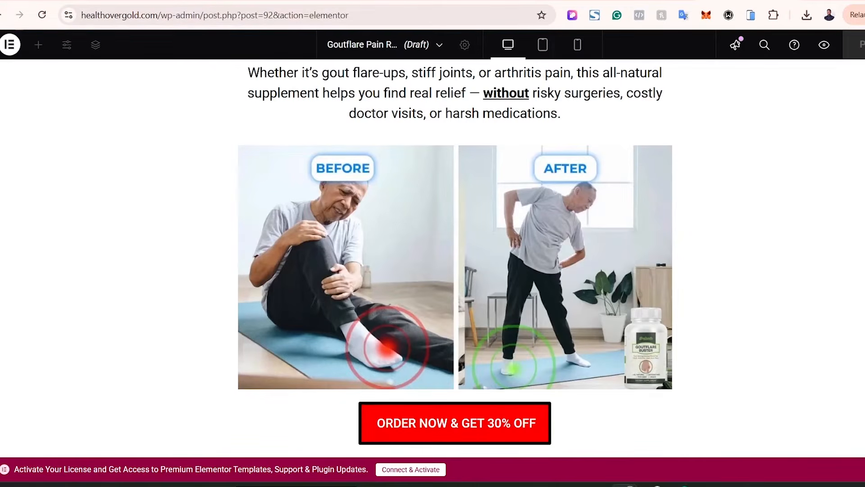
left_click(2, 269)
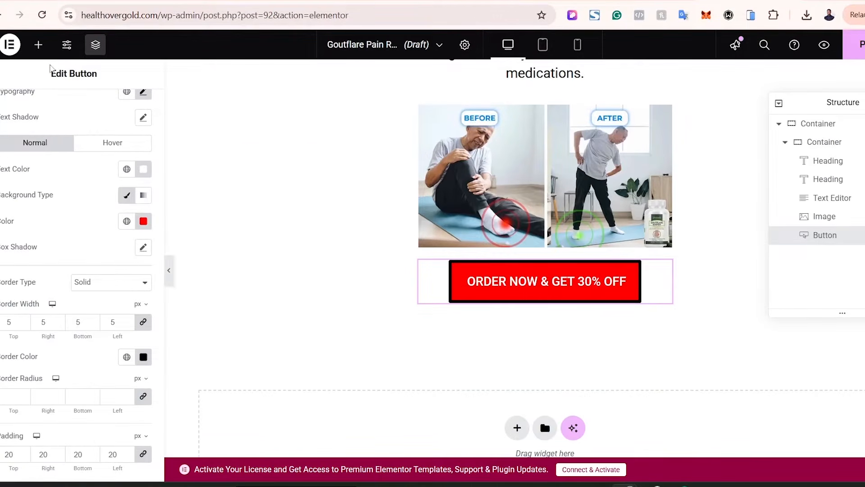
- Add a Text Editor widget below the order button and copy the reference guarantee line
left_click(39, 45)
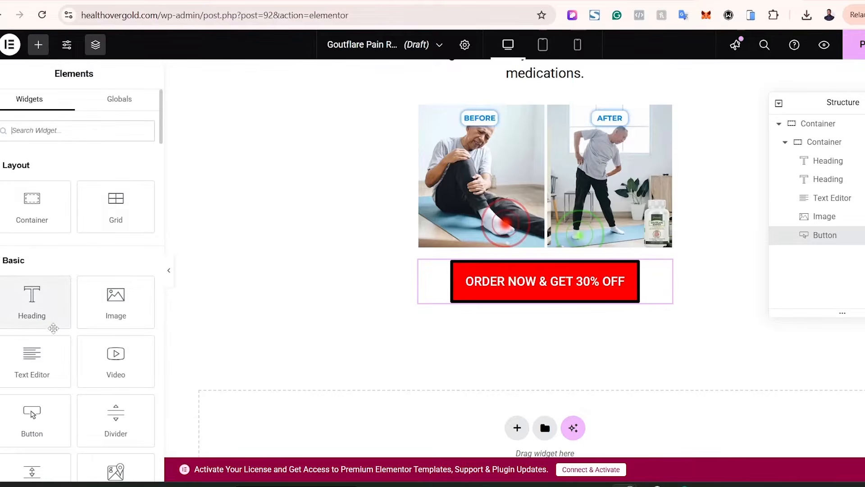
left_click_drag(32, 356, 529, 289)
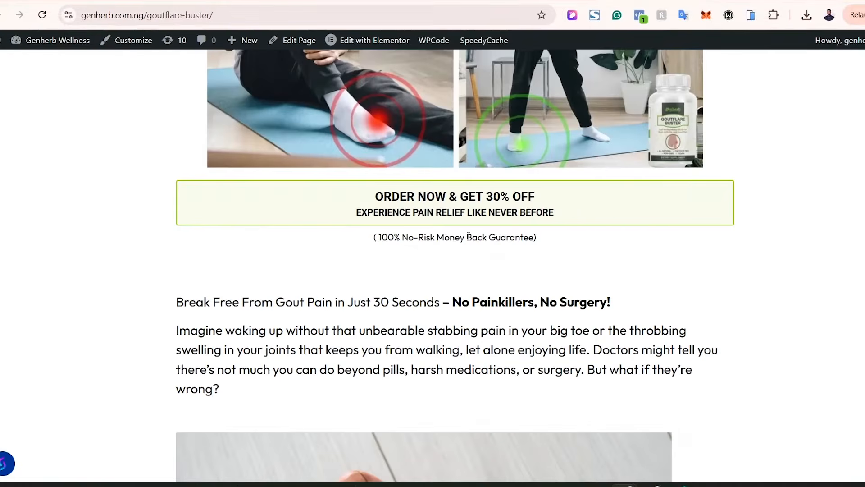
triple_click(468, 237)
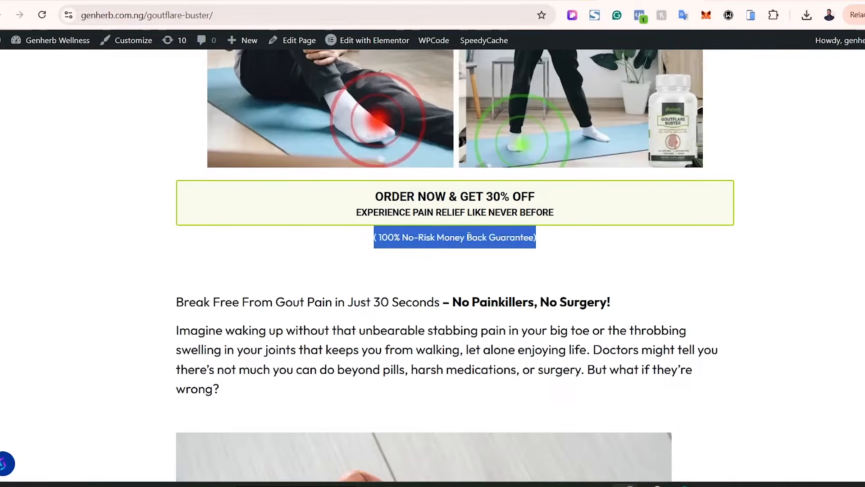
right_click(468, 245)
key("Escape")
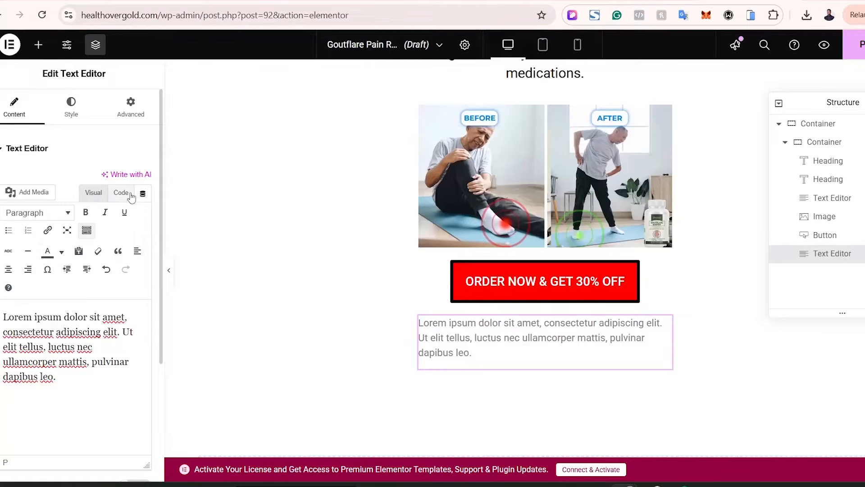
- Paste '( 100% No-Risk Money Back Guarantee)' over the placeholder text in Code view
left_click(121, 193)
left_click_drag(93, 298, 96, 304)
key("ctrl+a")
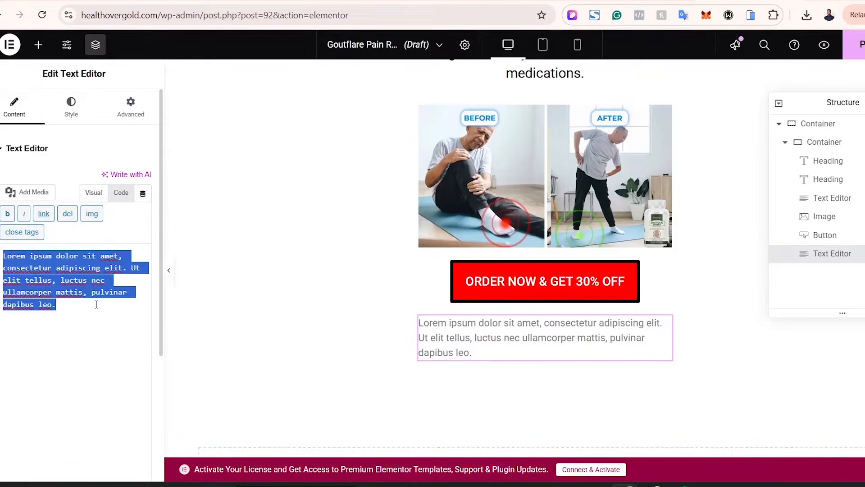
type("( 100% No-Risk Money Back Guarantee)")
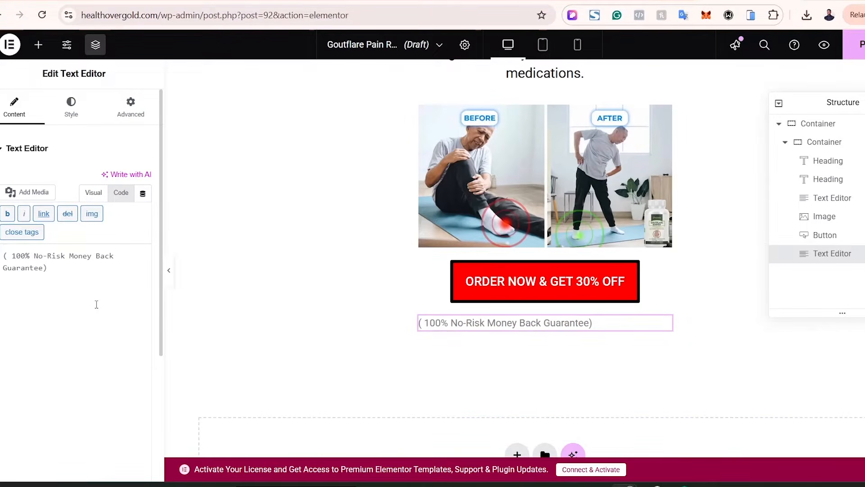
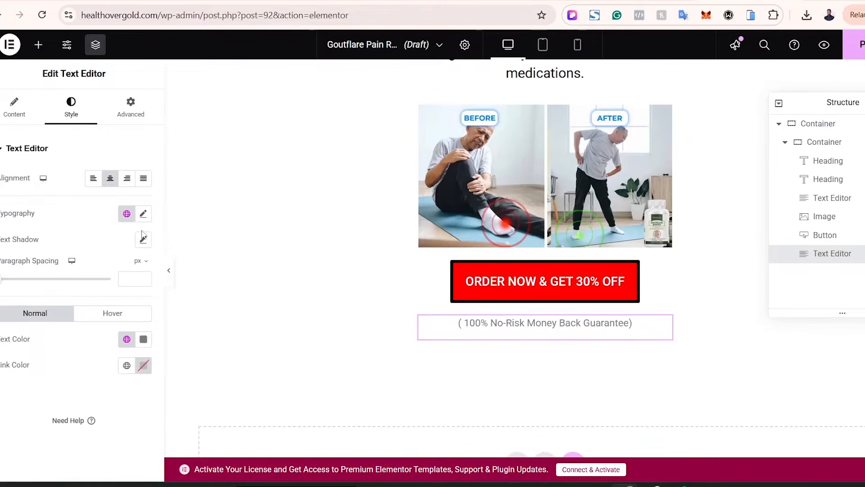
- Set the guarantee line's typography to 14 px and its text colour to black
left_click(144, 215)
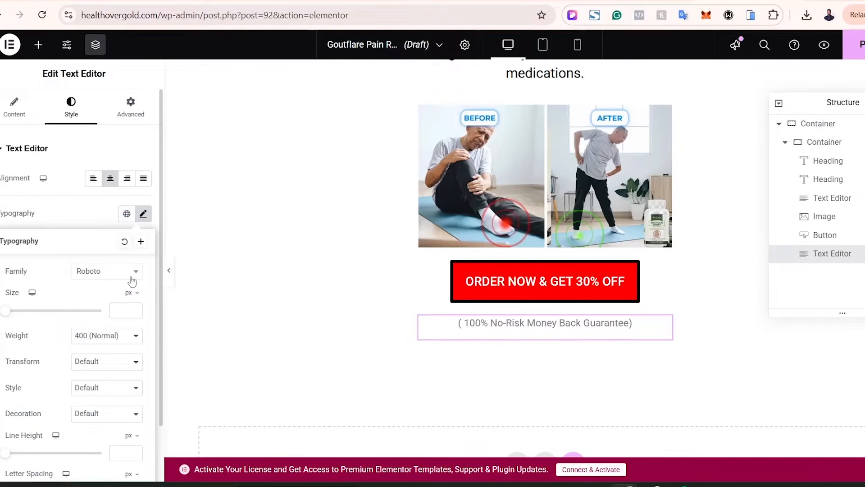
left_click(123, 312)
type("14")
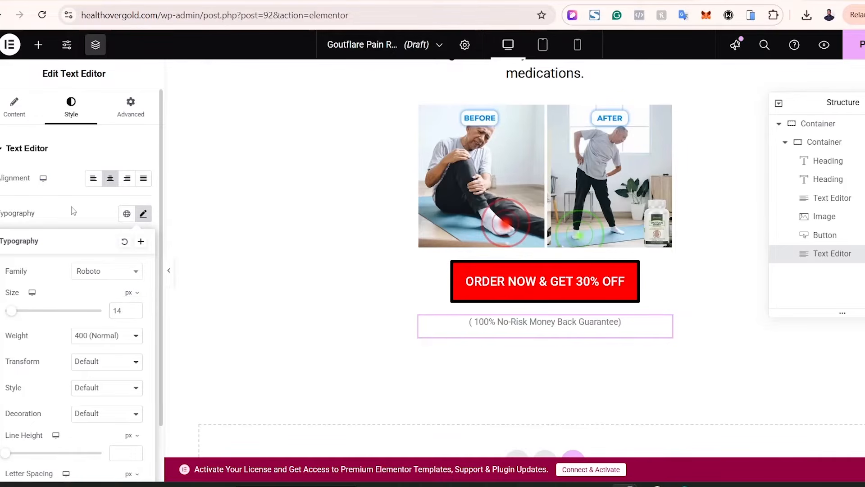
left_click(86, 215)
left_click(143, 339)
left_click(126, 271)
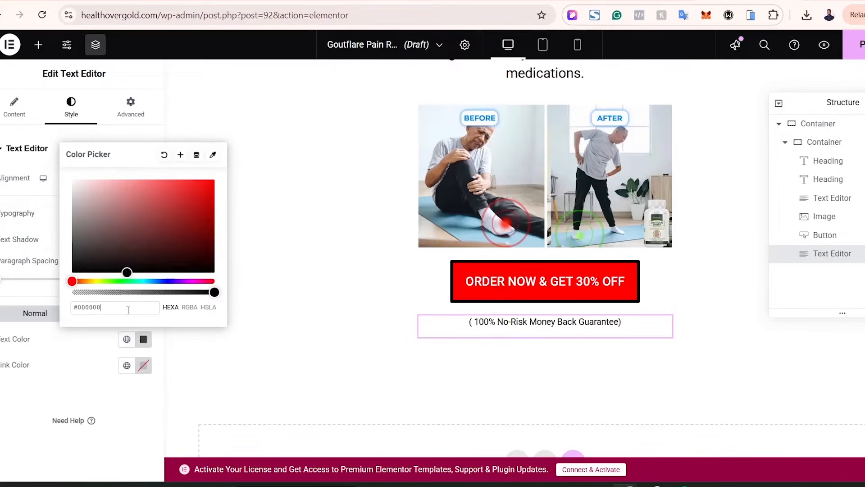
left_click(54, 359)
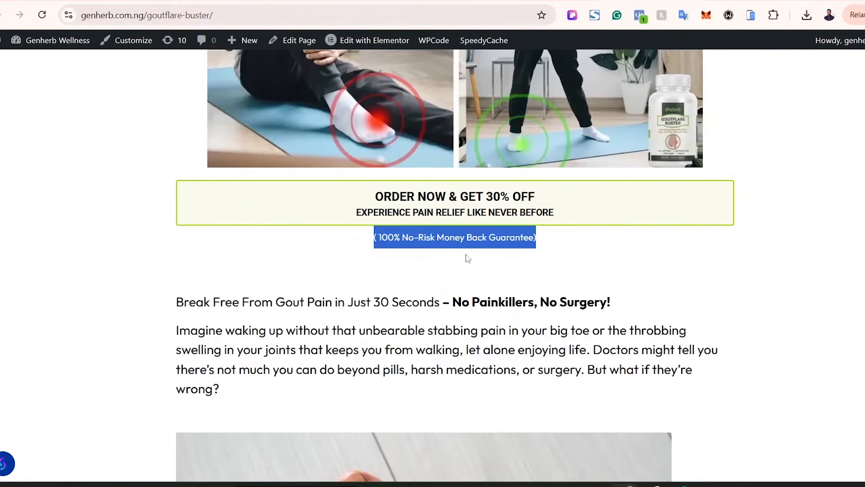
- Unlink the guarantee line's margins and set a -20 px top margin
left_click(438, 255)
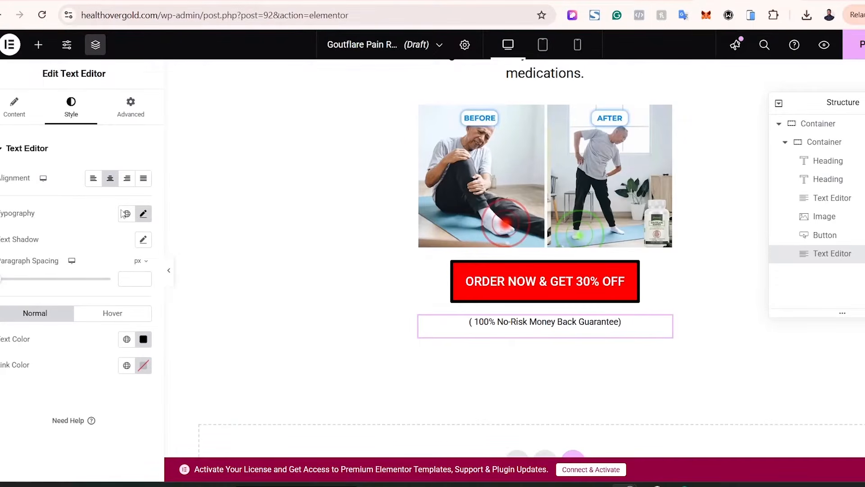
left_click(131, 106)
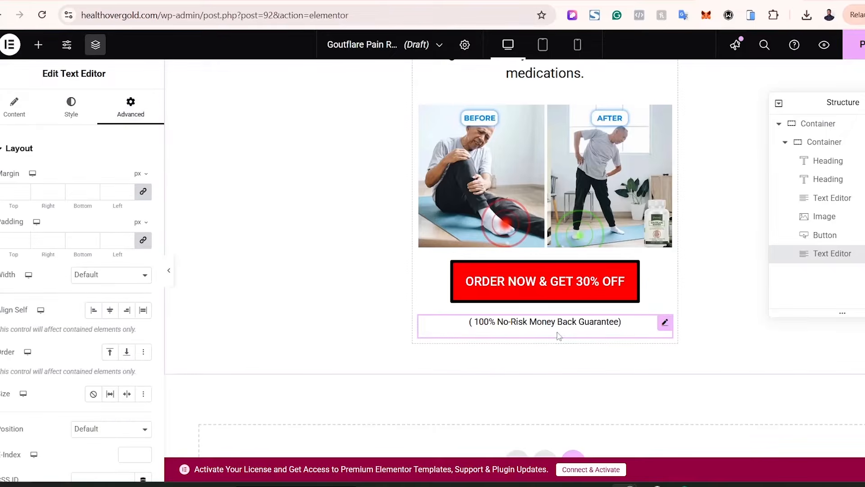
left_click(139, 193)
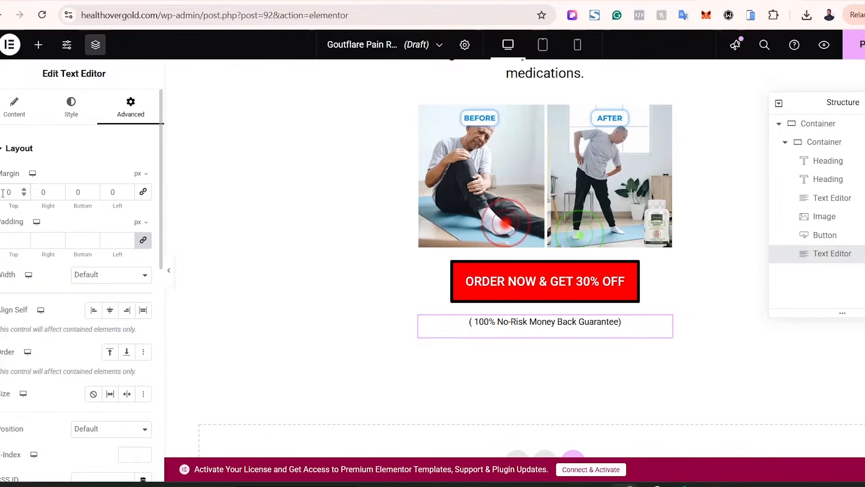
type("2")
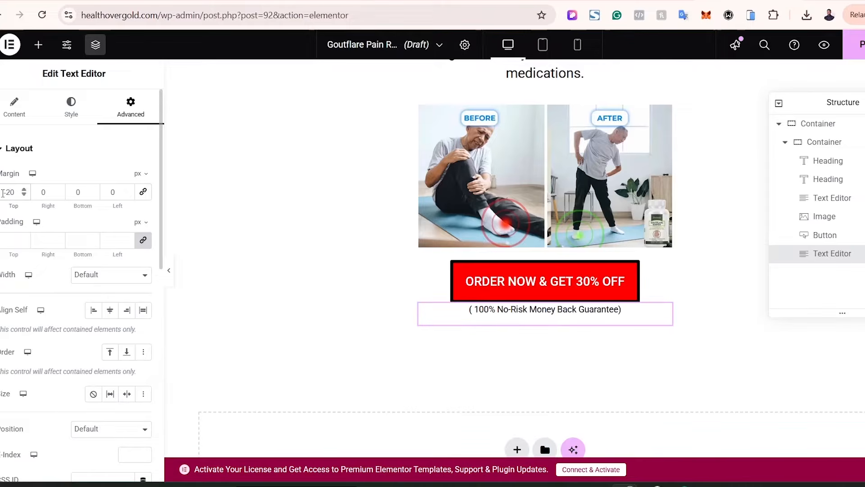
left_click(169, 271)
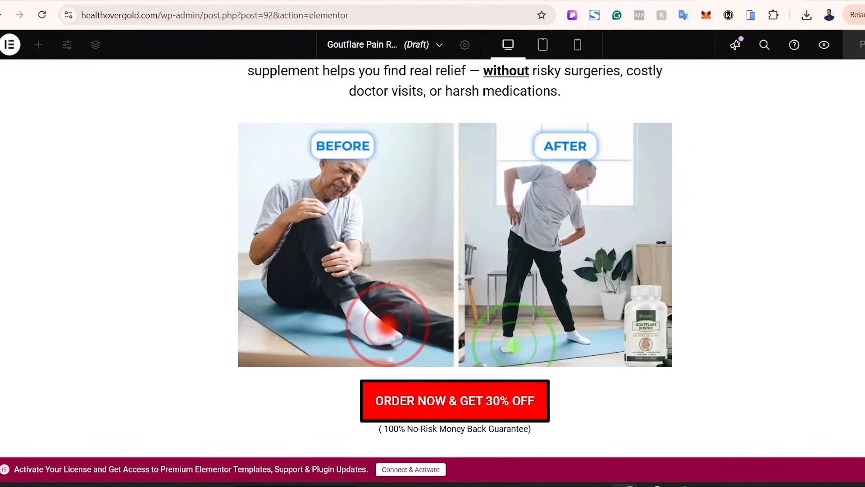
- Open the green 'Say Goodbye to Pain and Reclaim Your Life Today!' heading for editing
scroll(455, 257, "up", 5)
scroll(455, 257, "down", 5)
scroll(456, 257, "up", 1)
scroll(380, 121, "up", 3)
scroll(380, 121, "down", 4)
scroll(456, 257, "up", 4)
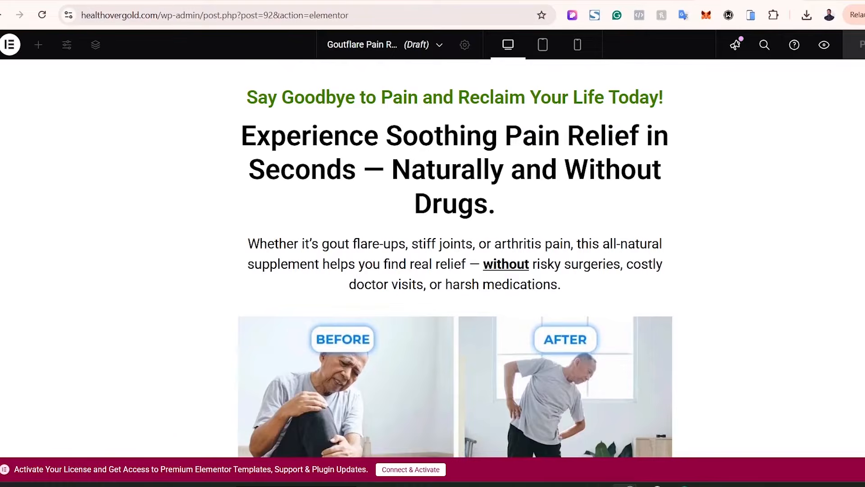
left_click(2, 271)
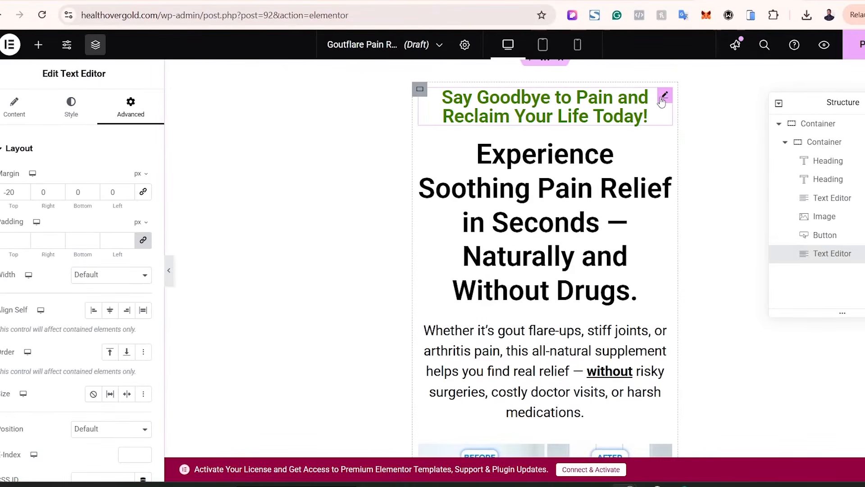
left_click(664, 96)
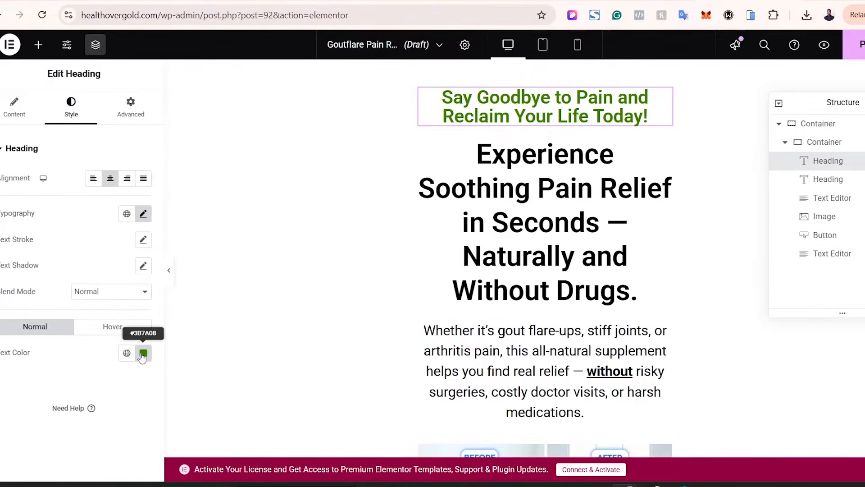
- Change the tagline's text colour to #FF0000, fine-tuned to #F90000, and preview it
left_click(143, 354)
type("#FF0000")
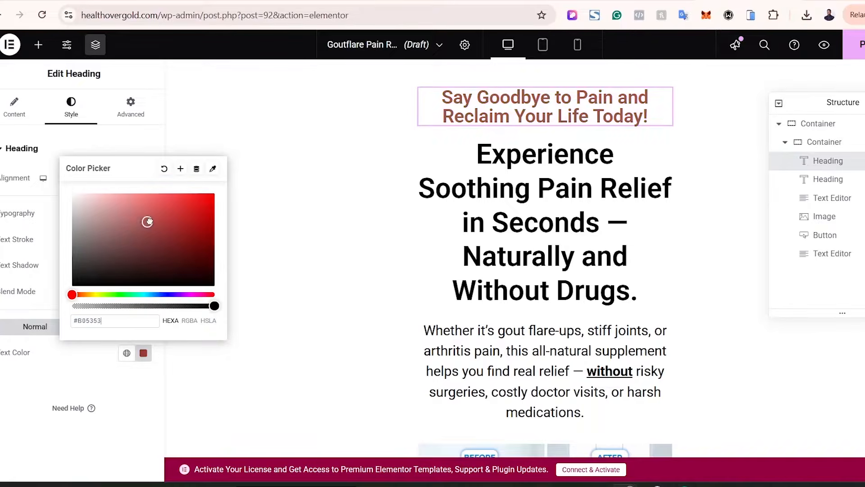
left_click_drag(213, 193, 236, 198)
left_click(237, 198)
left_click(172, 277)
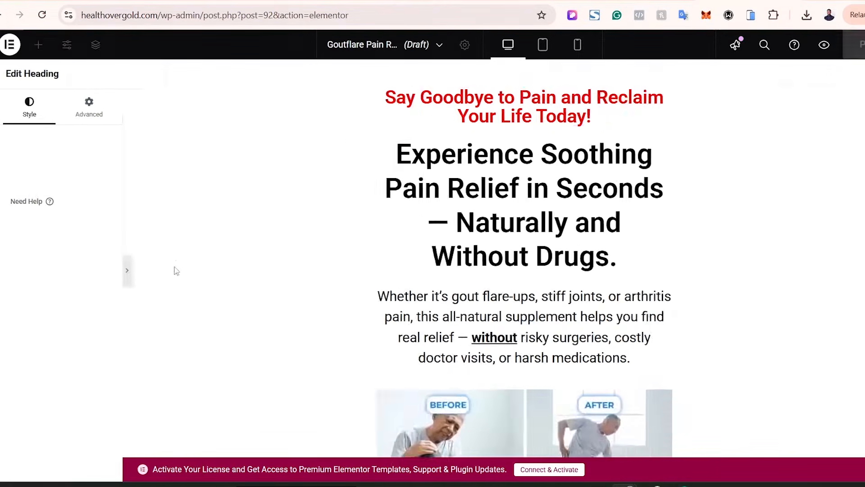
scroll(455, 260, "down", 4)
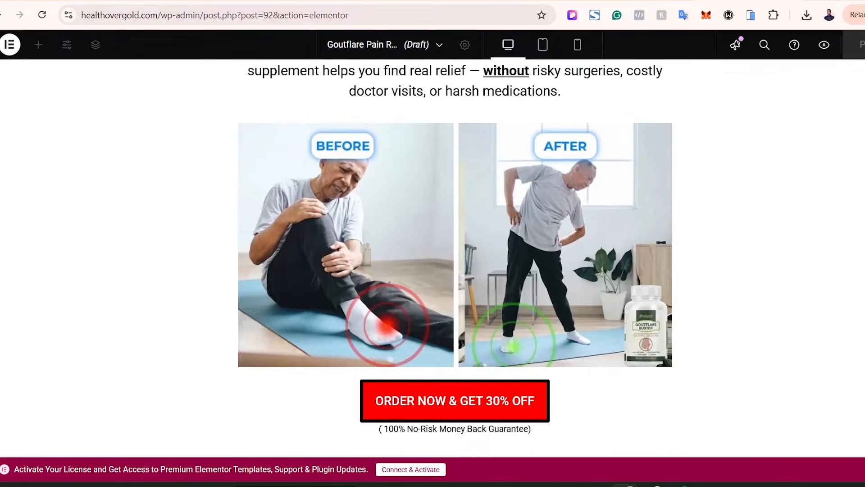
scroll(455, 259, "up", 4)
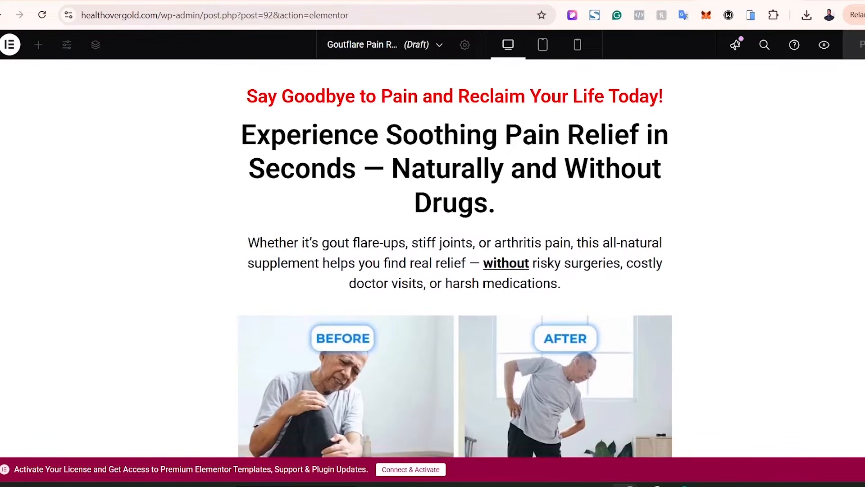
scroll(456, 259, "down", 2)
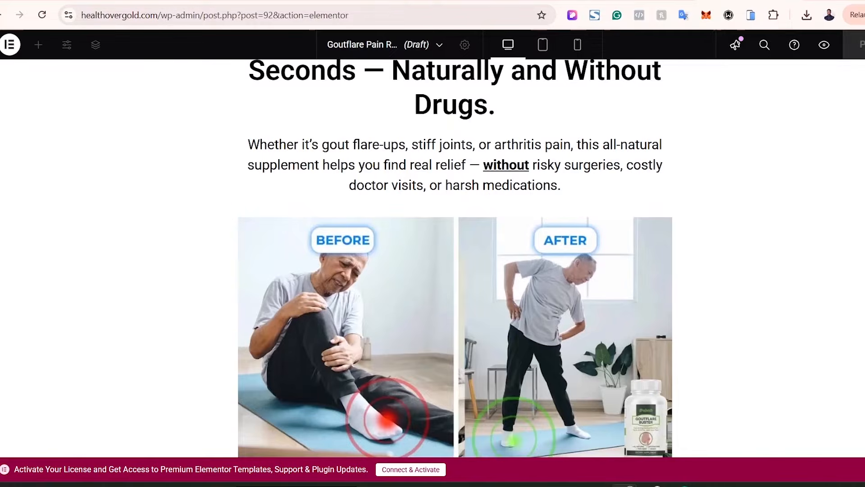
left_click(1, 275)
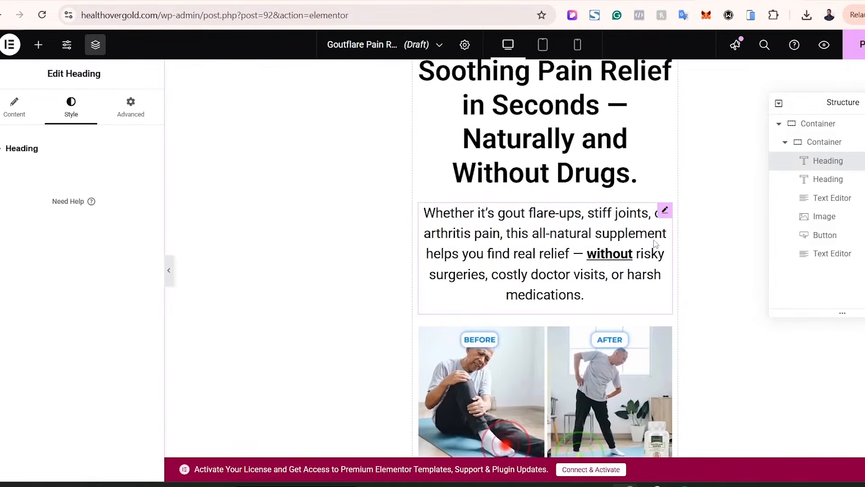
- Colour the bold underlined word 'without' in the intro paragraph red and preview the page
left_click(665, 211)
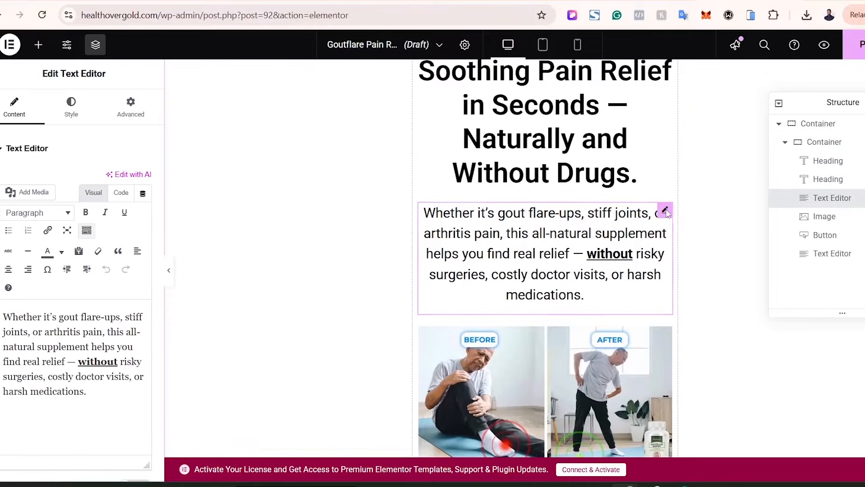
double_click(79, 362)
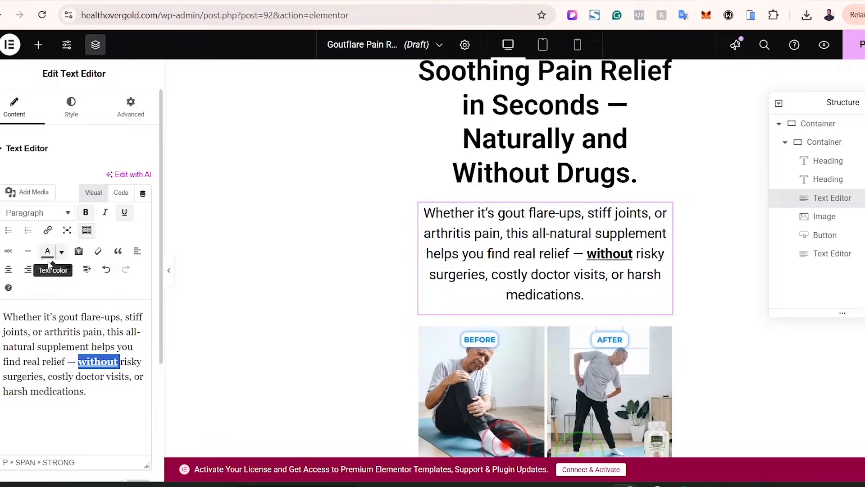
left_click(61, 253)
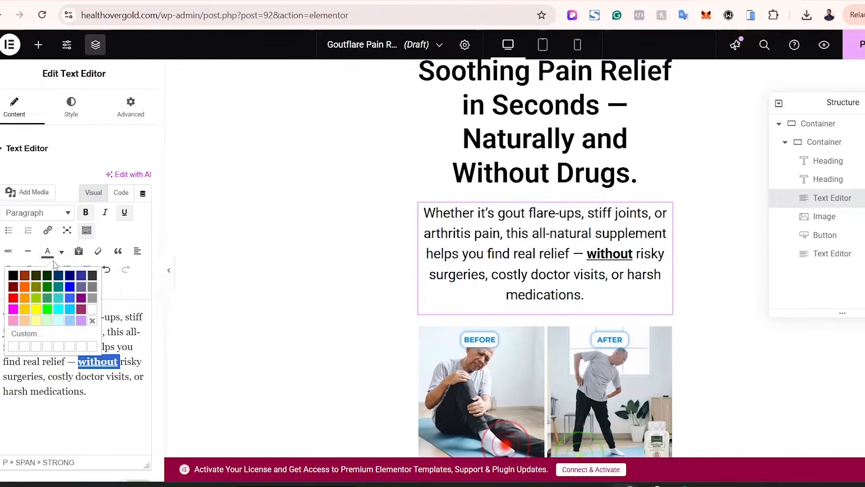
left_click(13, 298)
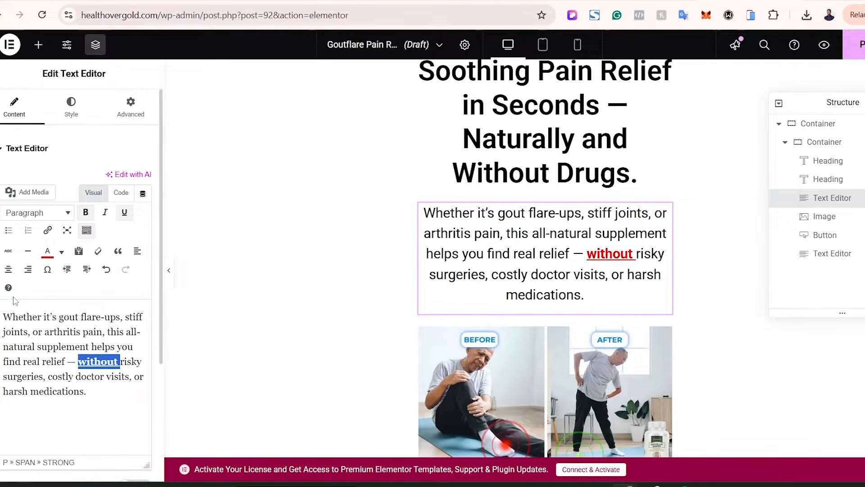
left_click(169, 272)
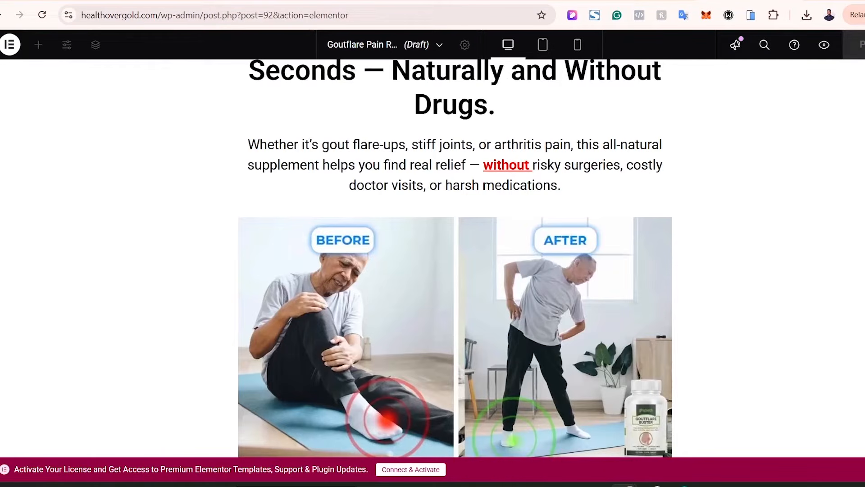
scroll(455, 257, "up", 3)
scroll(456, 257, "down", 3)
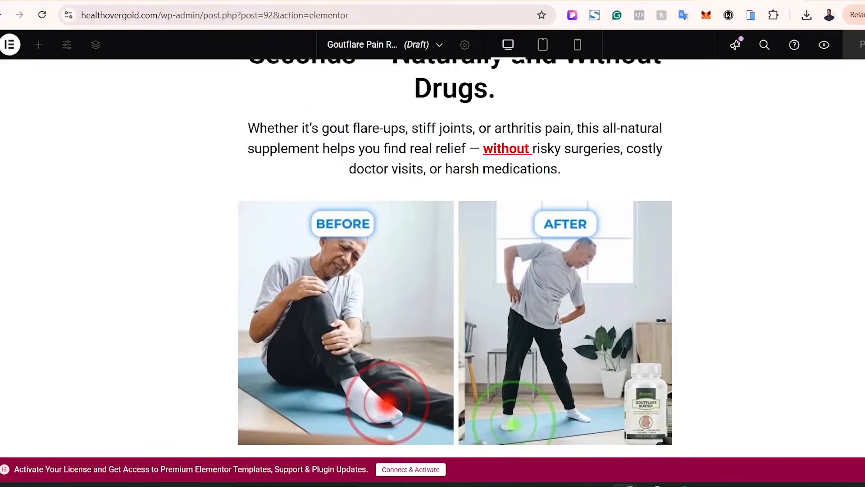
scroll(455, 257, "down", 2)
scroll(456, 256, "up", 4)
scroll(455, 257, "down", 2)
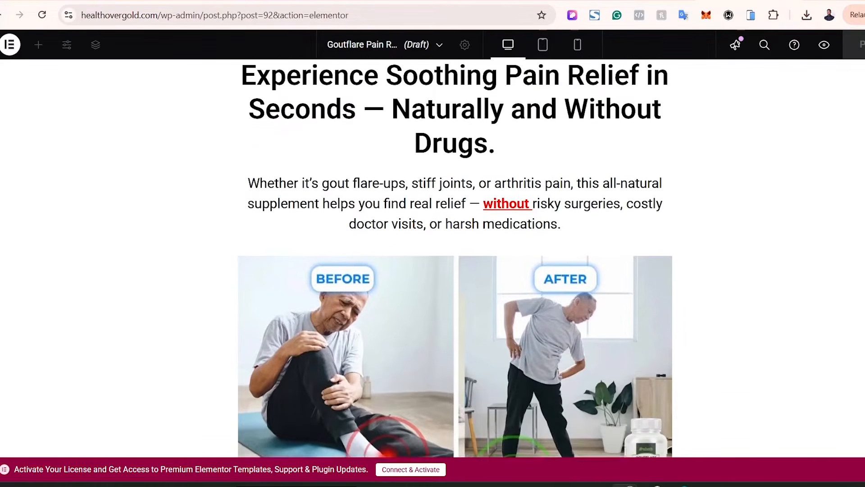
scroll(455, 257, "down", 3)
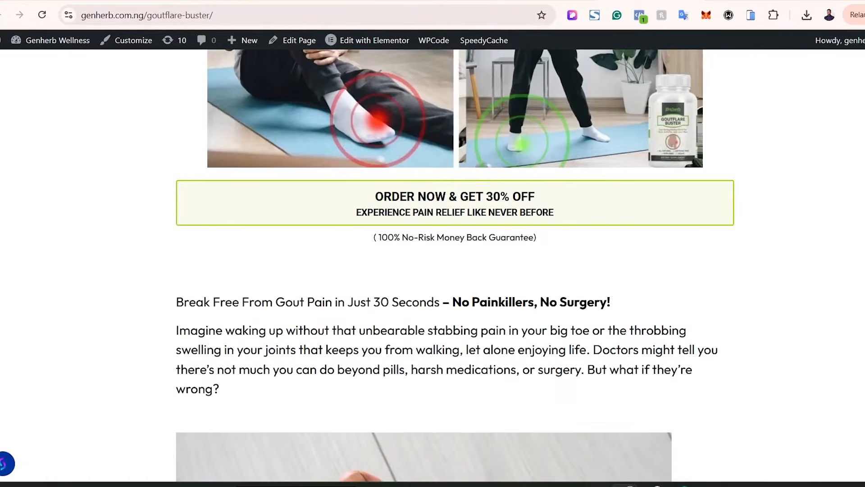
- Copy the 'Break Free From Gout Pain in Just 30 Seconds – No Painkillers, No Surgery!' heading
scroll(231, 198, "down", 9)
scroll(231, 199, "up", 6)
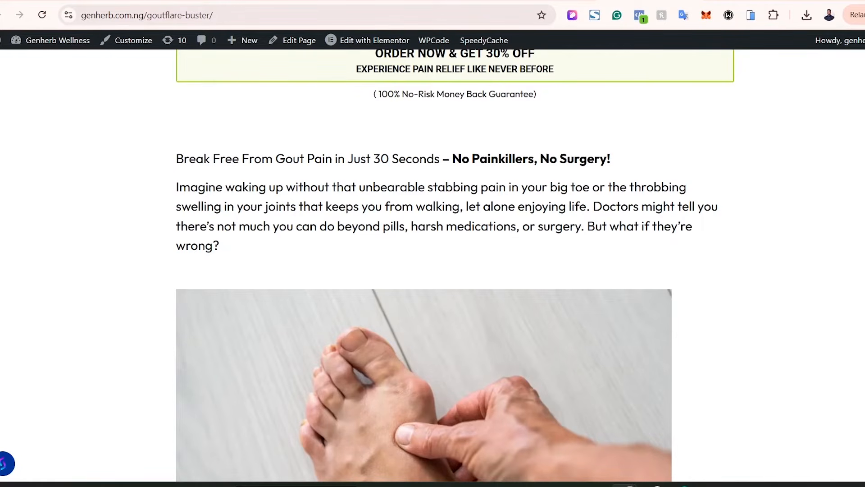
scroll(424, 266, "down", 15)
scroll(424, 266, "up", 10)
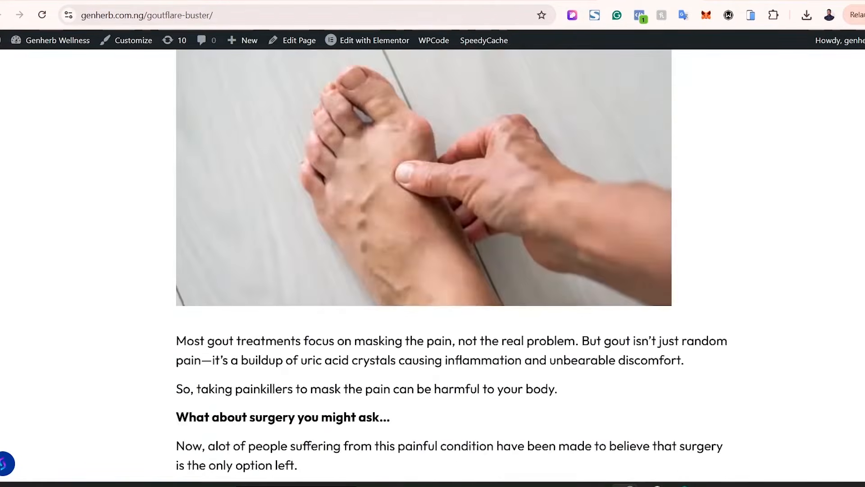
scroll(455, 266, "up", 8)
scroll(456, 265, "down", 2)
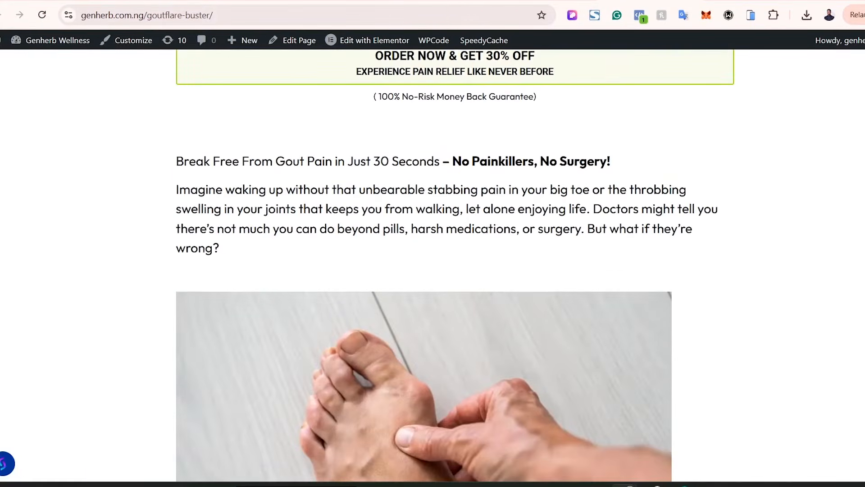
triple_click(260, 161)
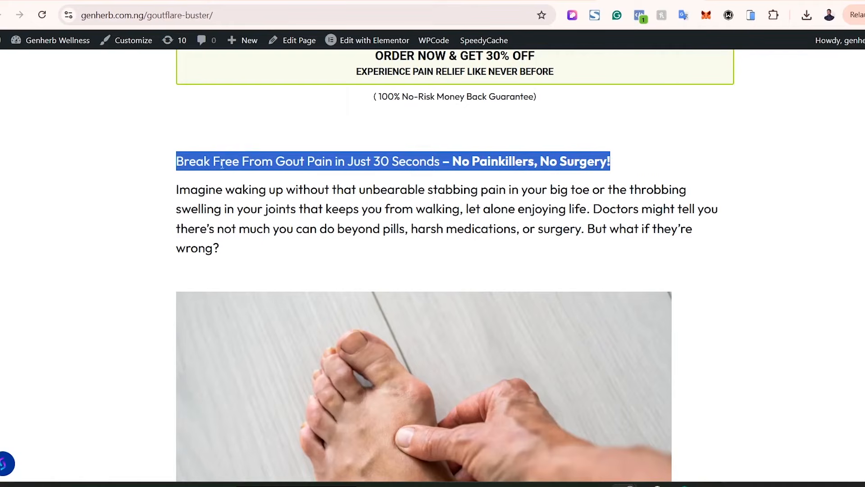
right_click(255, 169)
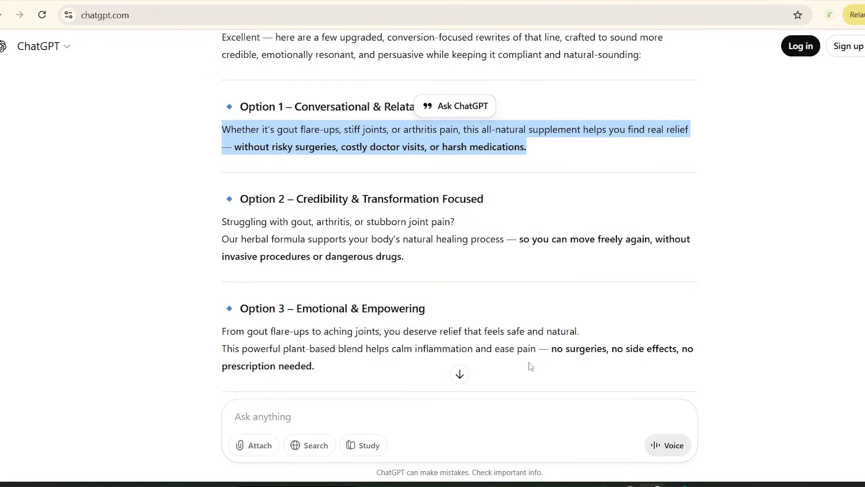
- Send the copied Break Free heading to ChatGPT and review its Option 1 rewrite
scroll(460, 225, "down", 3)
left_click(496, 407)
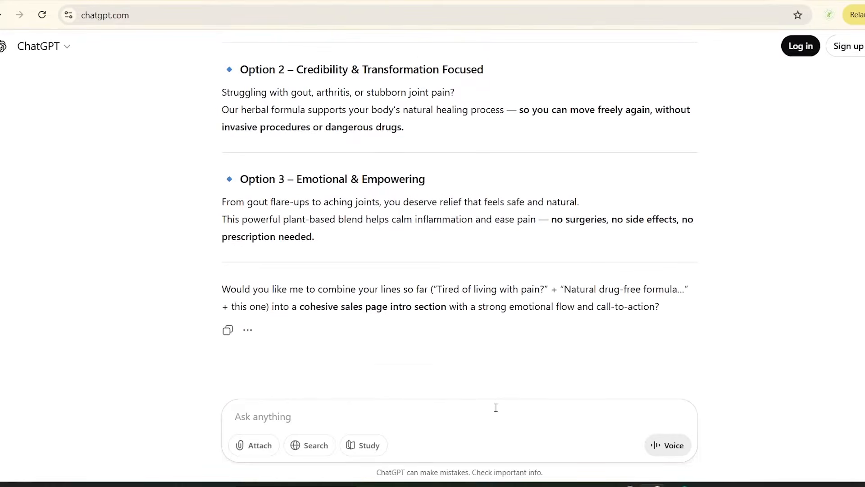
key("ctrl+v")
key("Return")
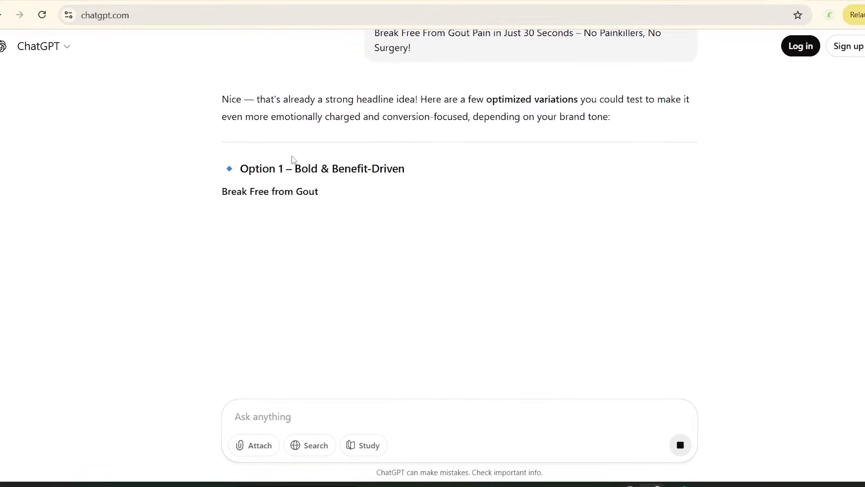
scroll(635, 215, "up", 5)
scroll(636, 214, "down", 6)
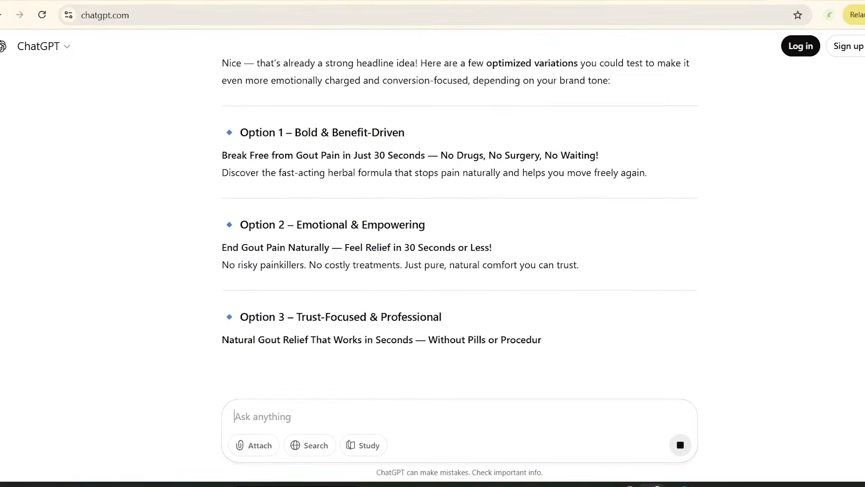
left_click_drag(230, 152, 522, 168)
left_click(684, 164)
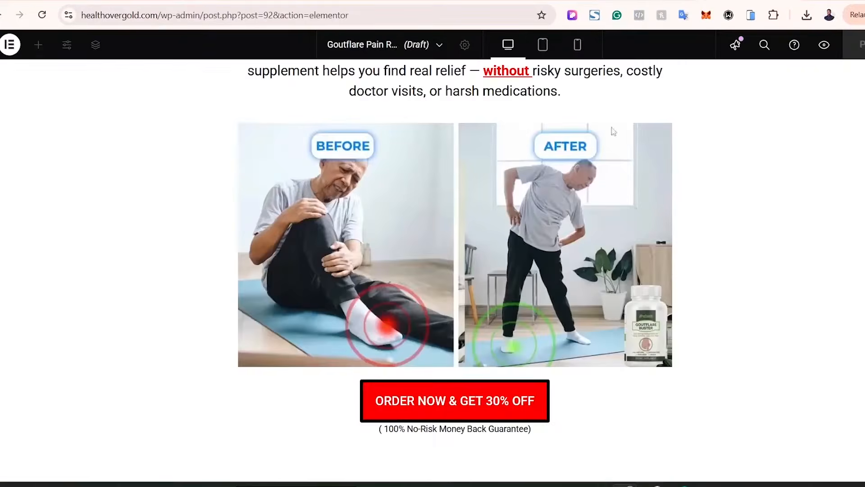
- Leave preview and add a single-column flexbox section below the order button
scroll(455, 271, "up", 4)
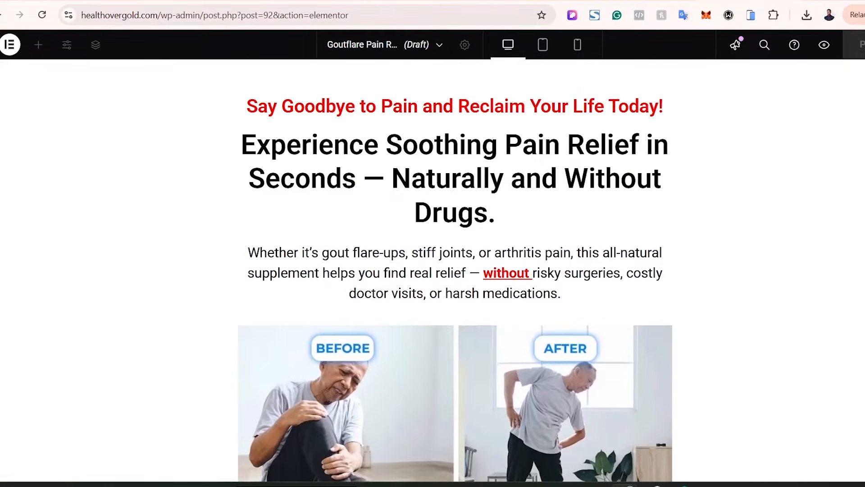
scroll(455, 270, "down", 4)
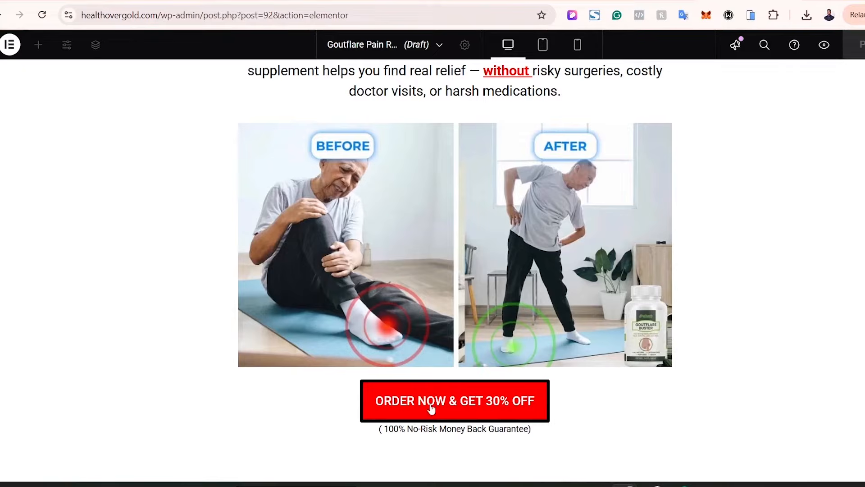
key("ctrl+p")
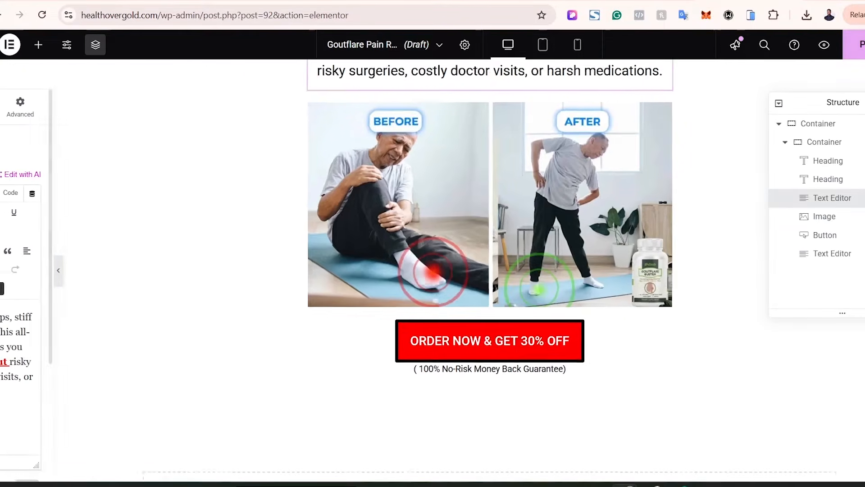
scroll(545, 203, "down", 1)
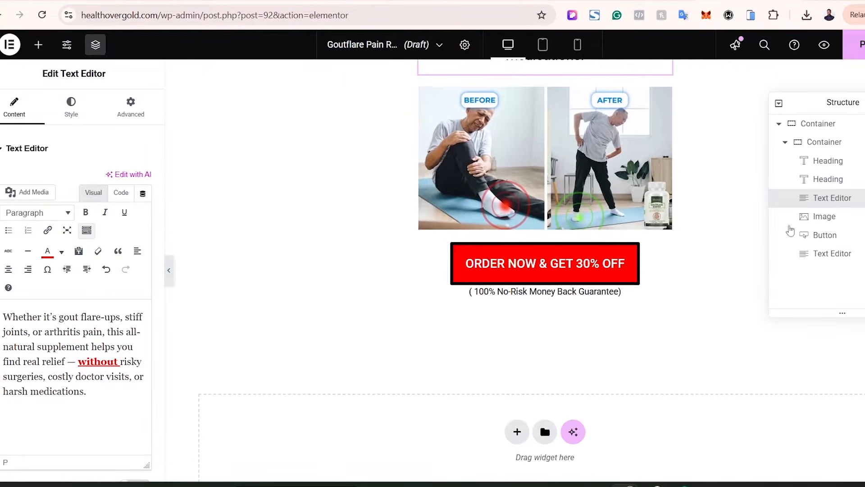
left_click(864, 102)
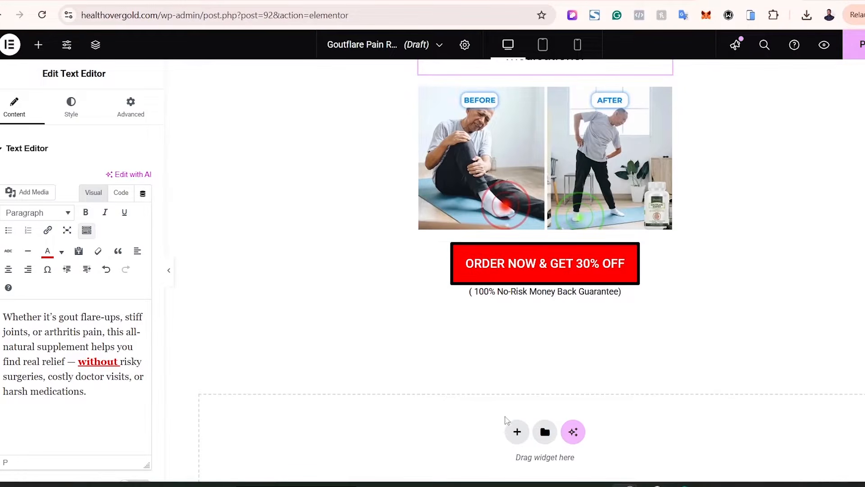
left_click(517, 433)
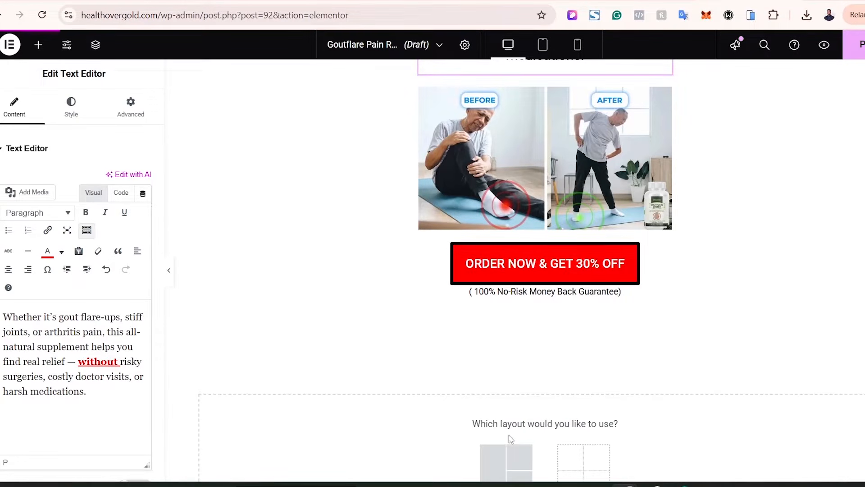
scroll(511, 446, "down", 2)
left_click(508, 391)
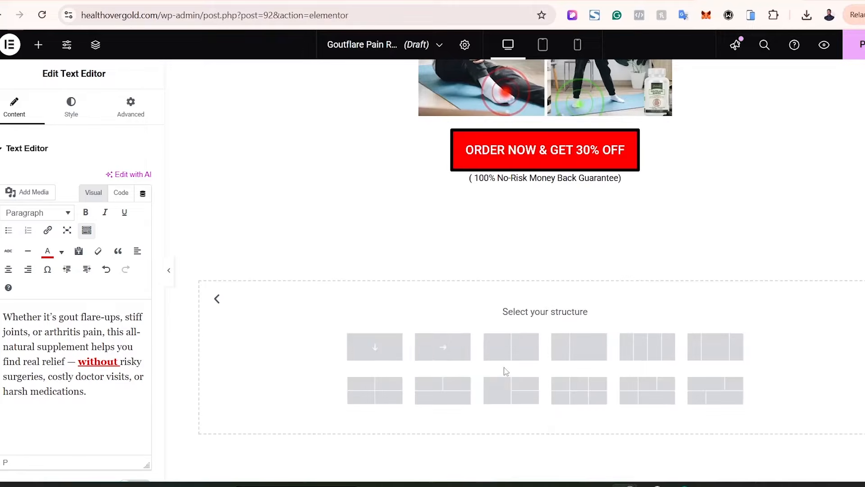
left_click(374, 348)
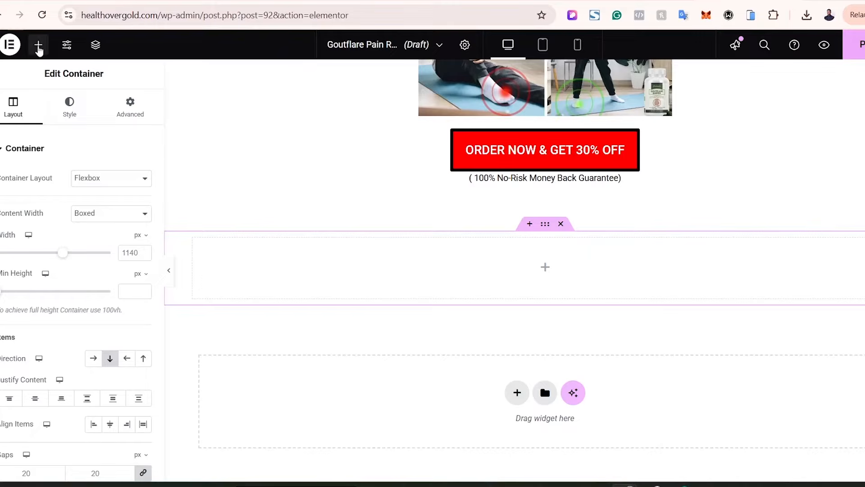
- Drag a Container widget into the new section
left_click(39, 44)
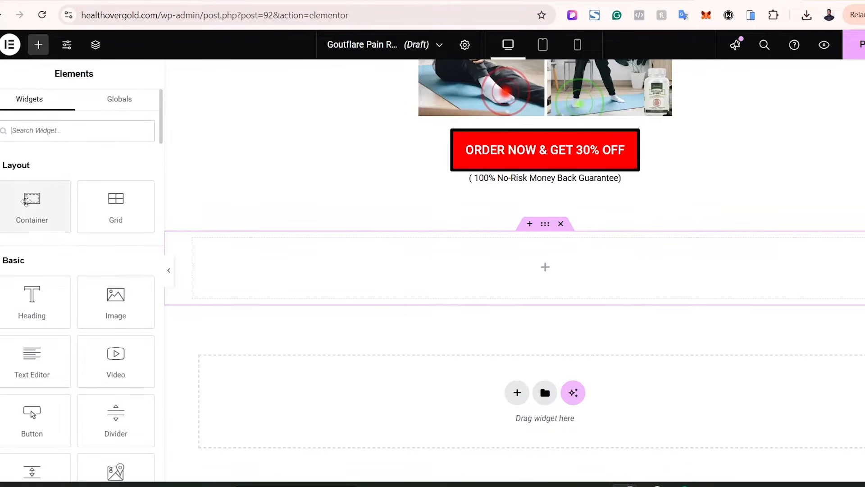
left_click_drag(31, 198, 429, 274)
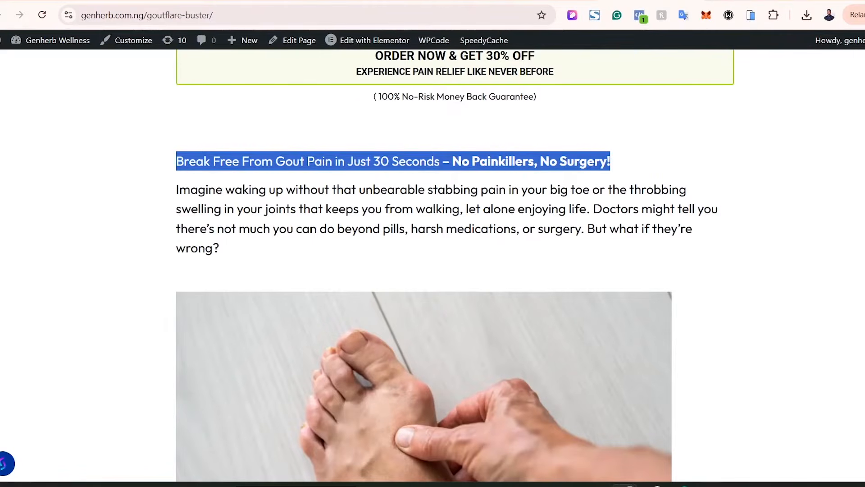
left_click(610, 161)
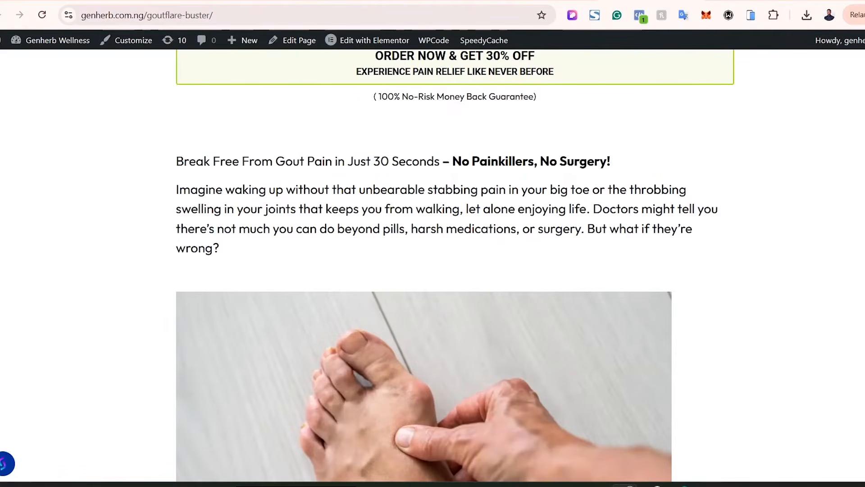
- Review the reference gout-pain headline and intro paragraph on genherb.com.ng
key("Page_Up")
scroll(455, 266, "down", 9)
scroll(455, 266, "up", 2)
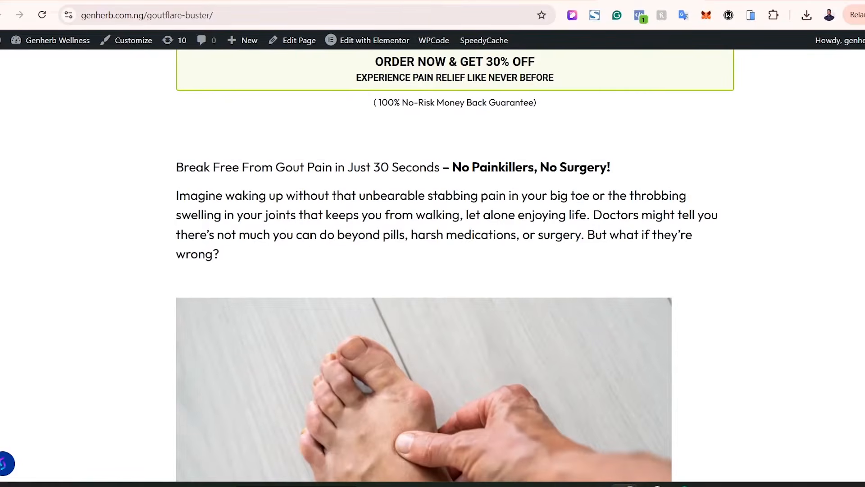
left_click_drag(178, 163, 298, 162)
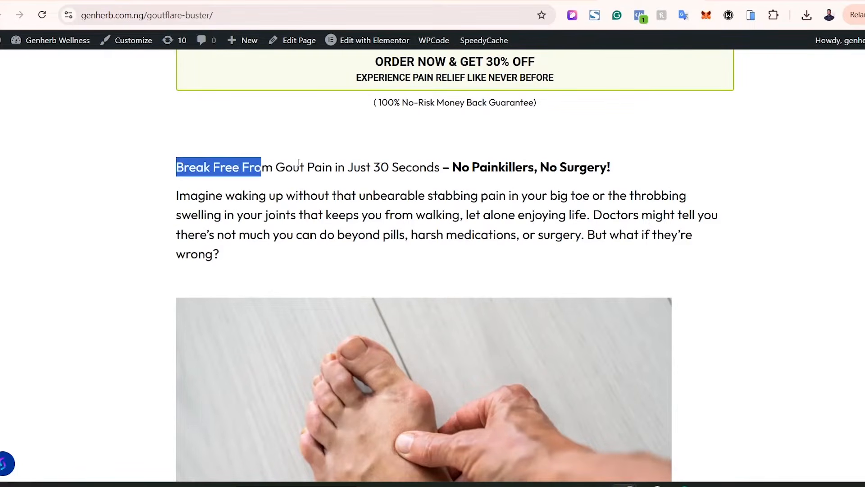
scroll(455, 269, "down", 1)
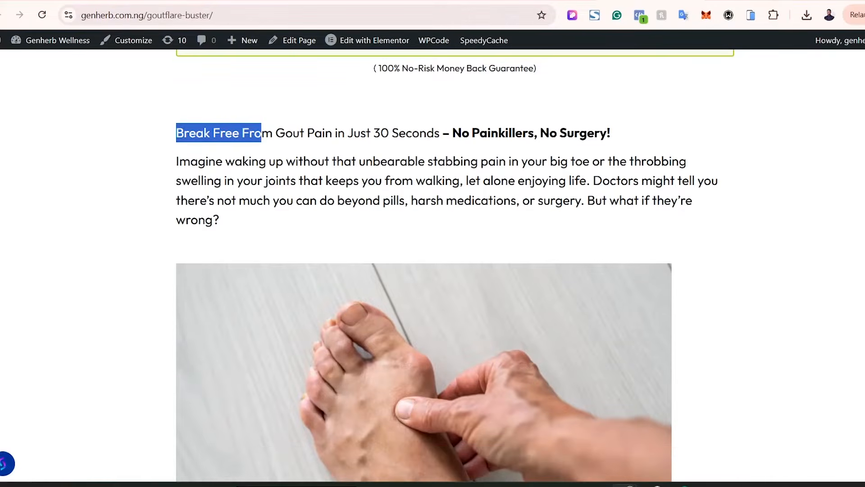
left_click(279, 169)
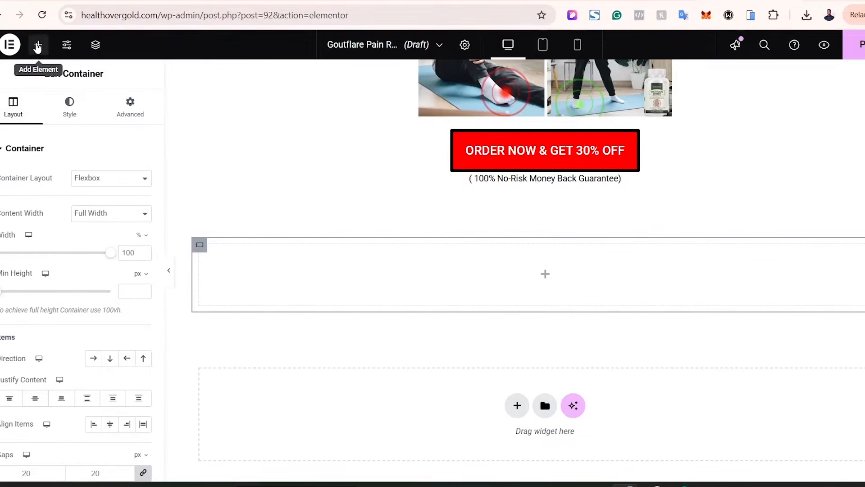
- Copy the intro paragraph Text Editor widget and paste it into the empty container
left_click(38, 45)
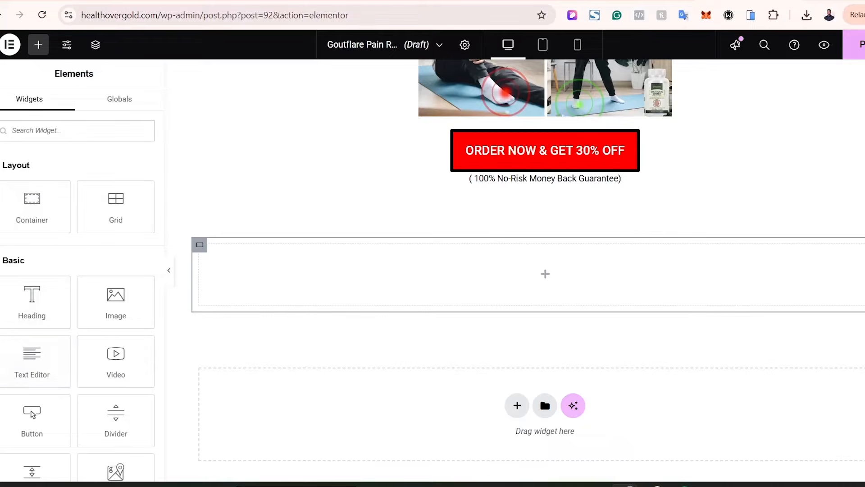
scroll(452, 283, "up", 8)
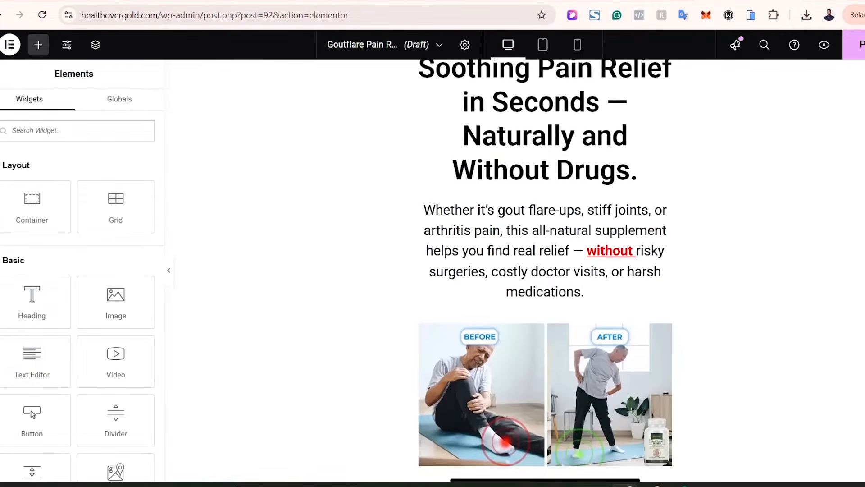
right_click(507, 232)
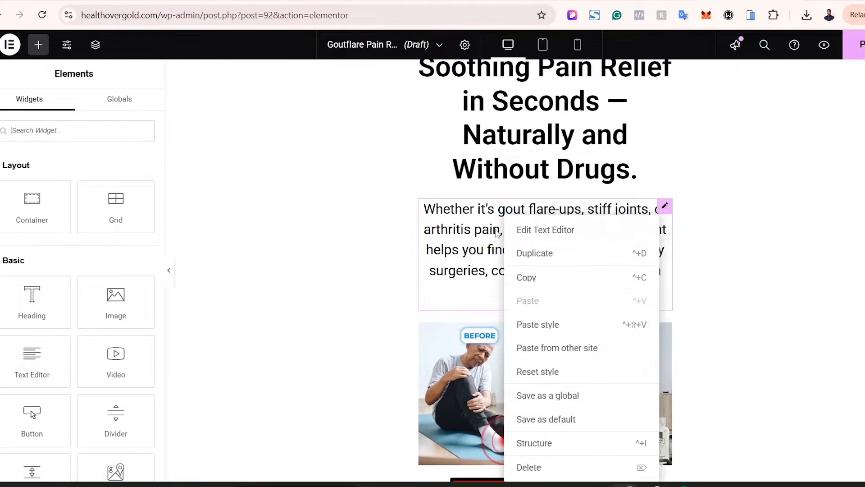
left_click(543, 278)
scroll(569, 243, "down", 8)
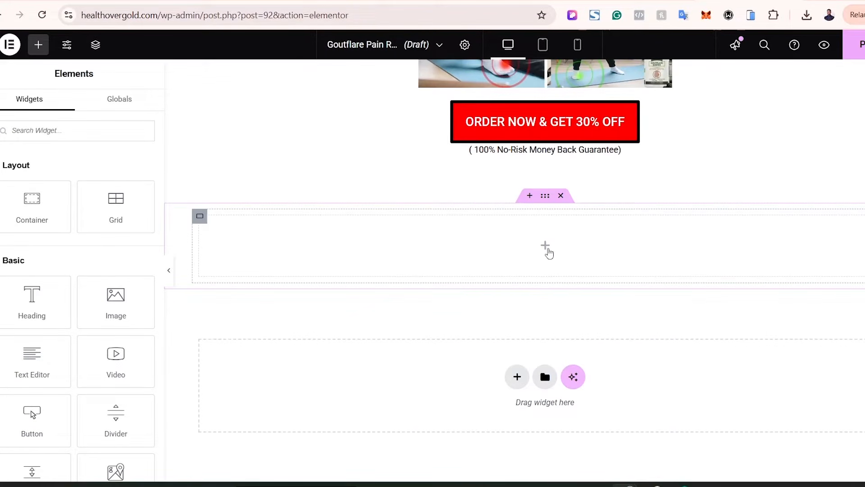
right_click(545, 247)
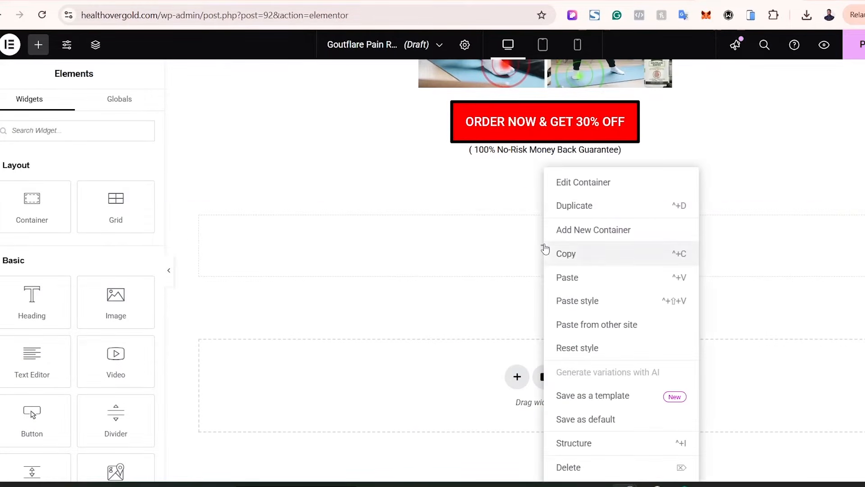
left_click(577, 276)
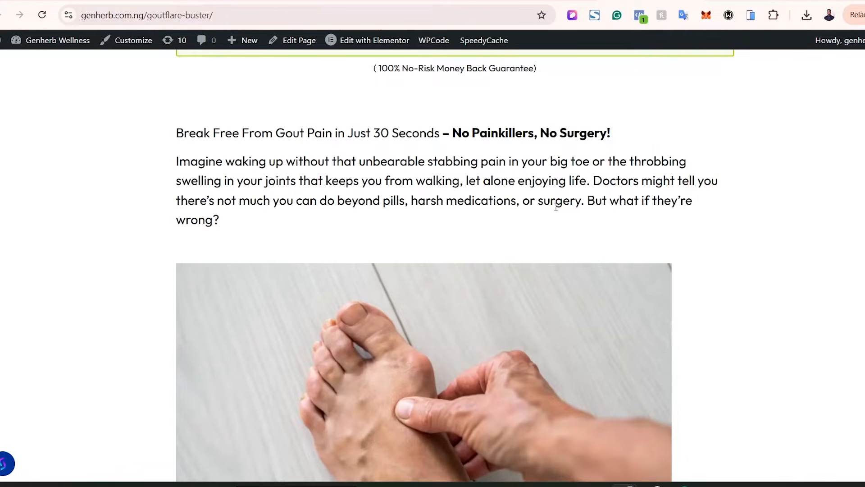
- Replace the pasted block's text with ChatGPT's Option 1 headline and left-align it
left_click(657, 485)
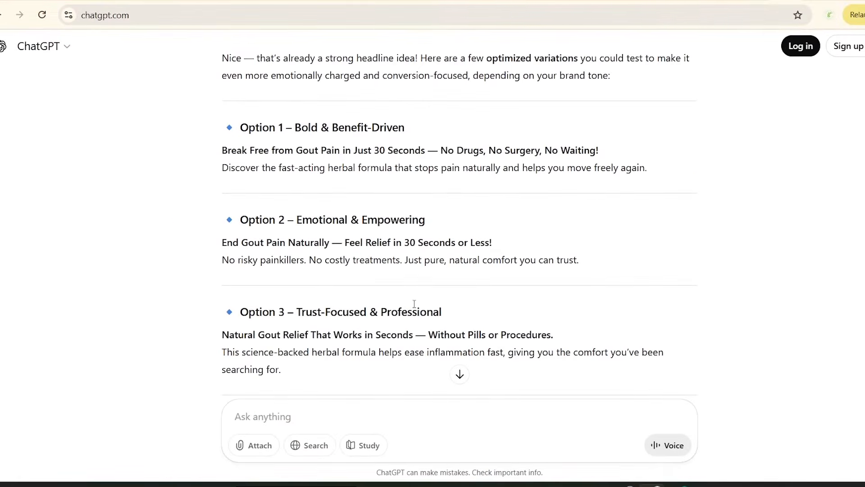
left_click_drag(222, 151, 616, 152)
right_click(554, 151)
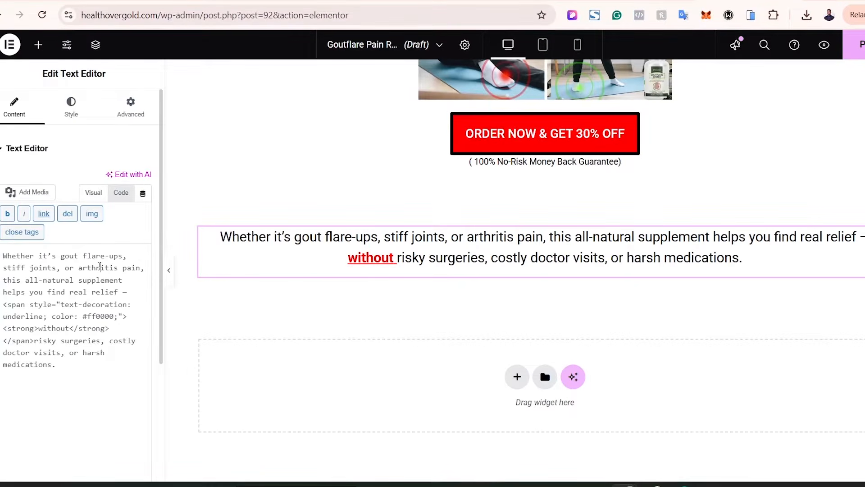
key("ctrl+a")
key("ctrl+v")
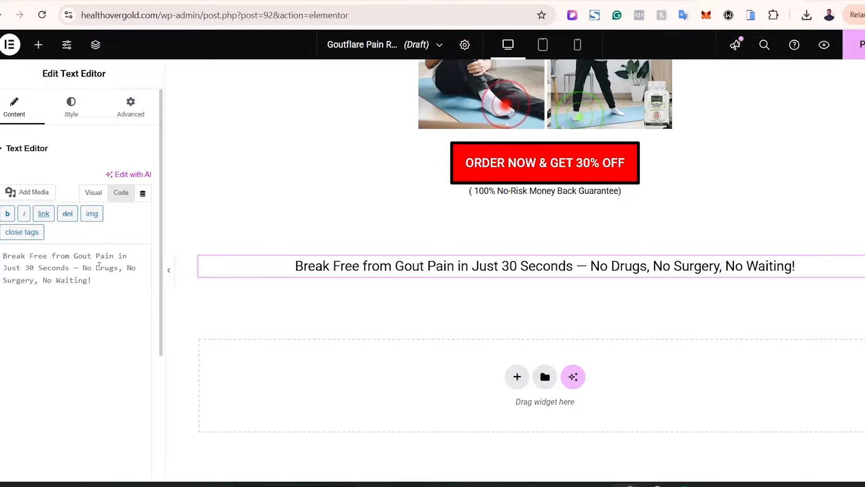
left_click(70, 113)
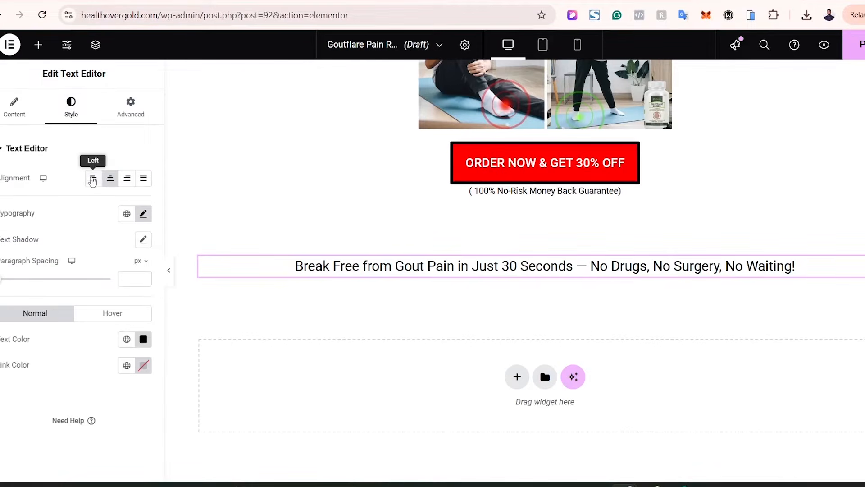
left_click(92, 179)
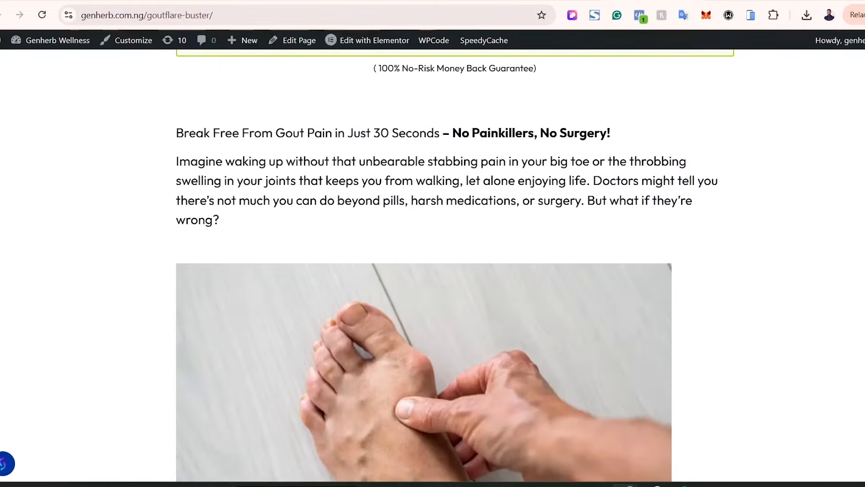
- Send the reference 'Imagine waking up' intro paragraph to ChatGPT and select its Option 1 rewrite
triple_click(223, 167)
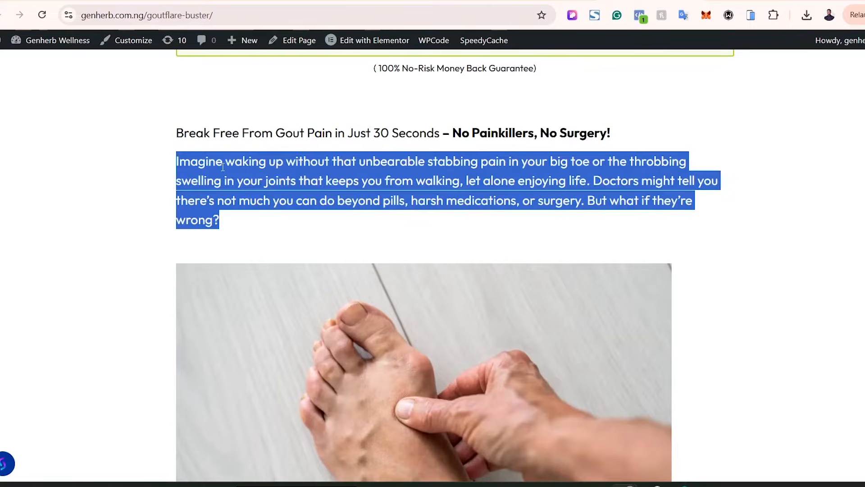
right_click(222, 167)
left_click(266, 181)
left_click(646, 485)
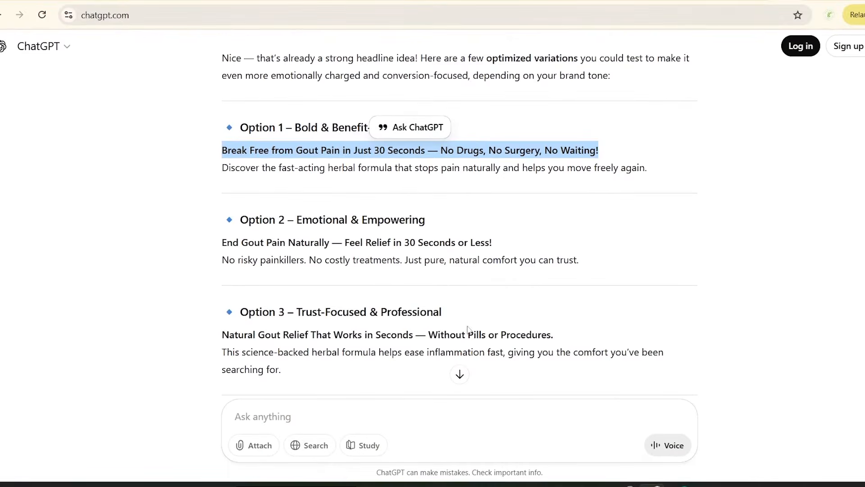
scroll(857, 371, "down", 3)
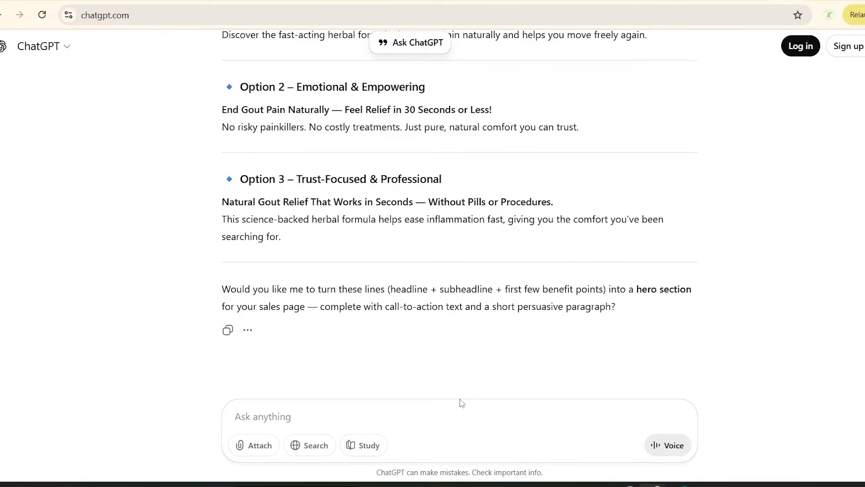
left_click(450, 414)
key("ctrl+v")
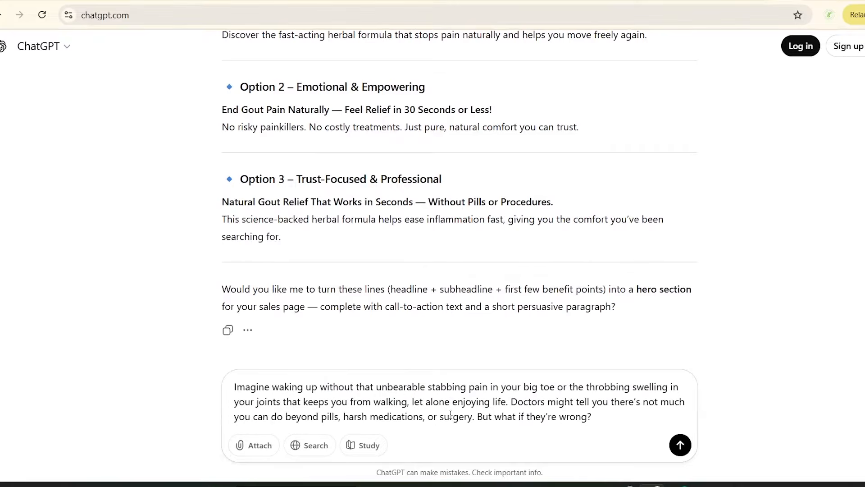
key("Return")
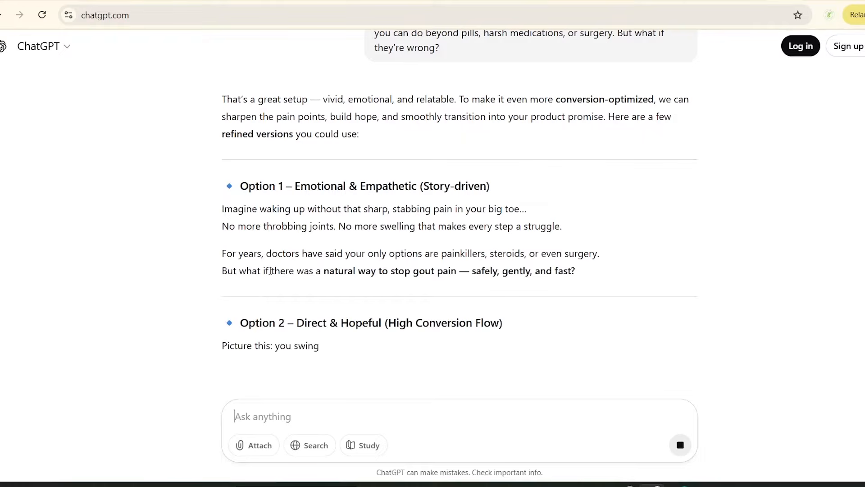
left_click_drag(221, 209, 592, 270)
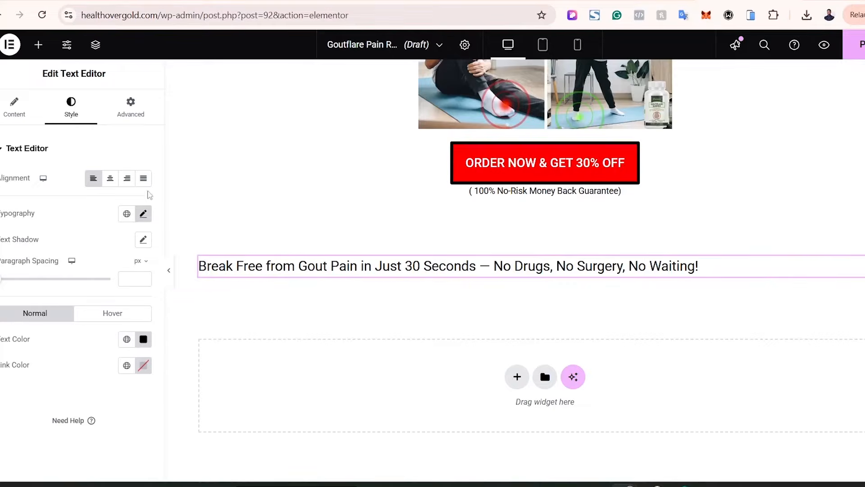
- Insert the four Option 1 paragraphs below the 'Break Free from Gout Pain' headline
left_click(20, 109)
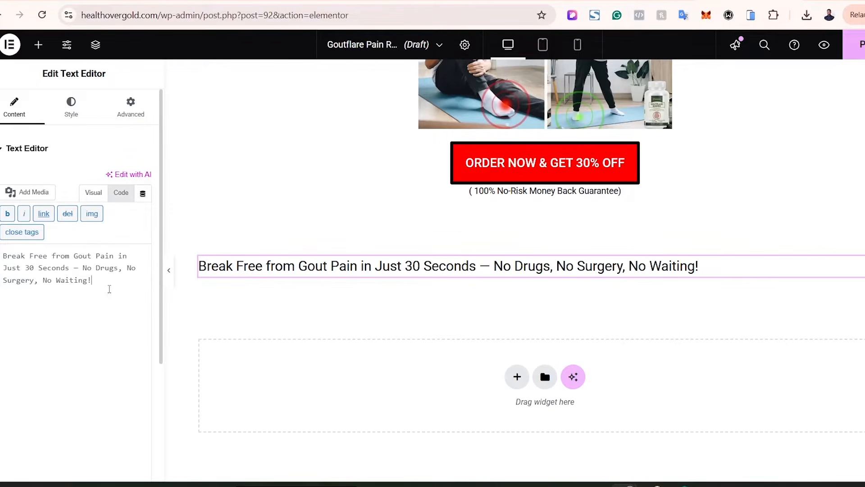
key("ctrl+v")
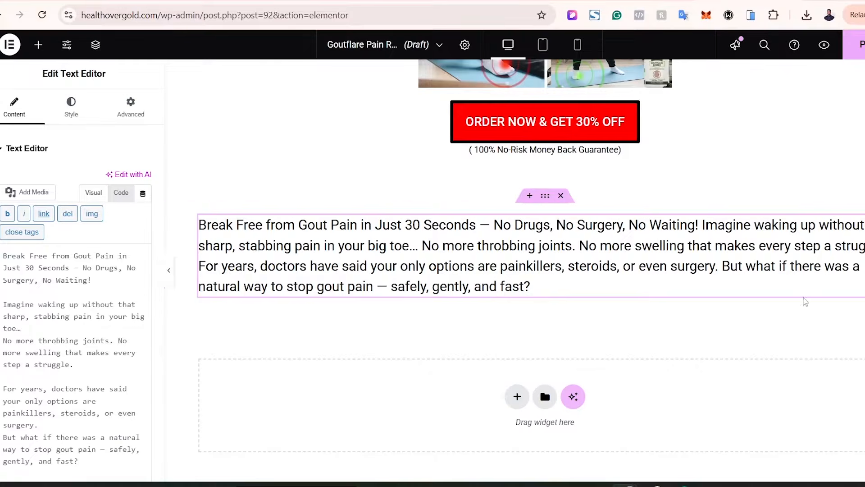
left_click(93, 193)
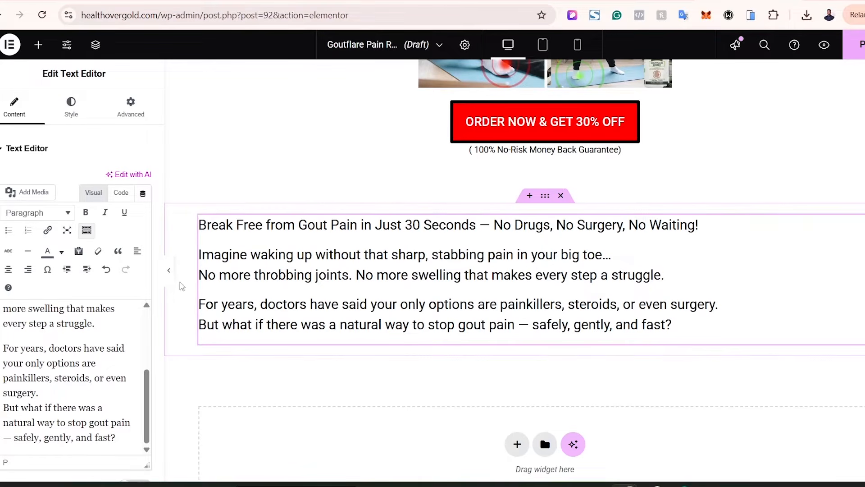
- Collapse the editing panel and preview the page with the new paragraphs
left_click(169, 270)
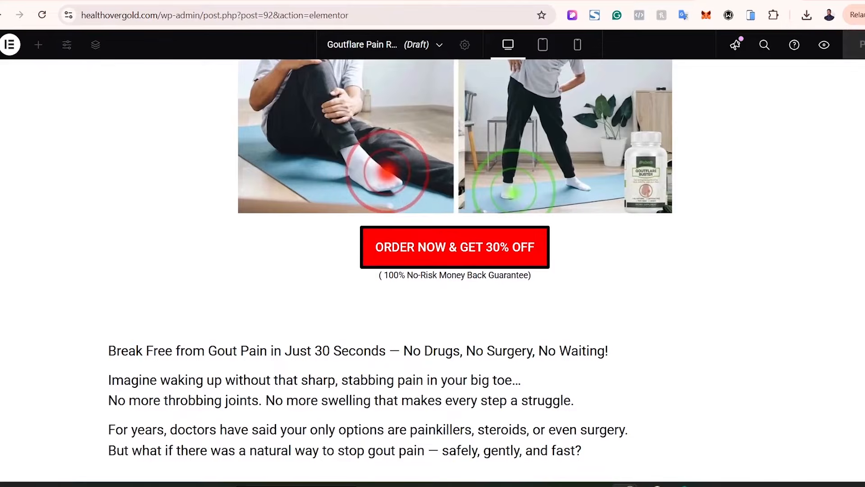
scroll(716, 302, "up", 5)
scroll(715, 302, "down", 5)
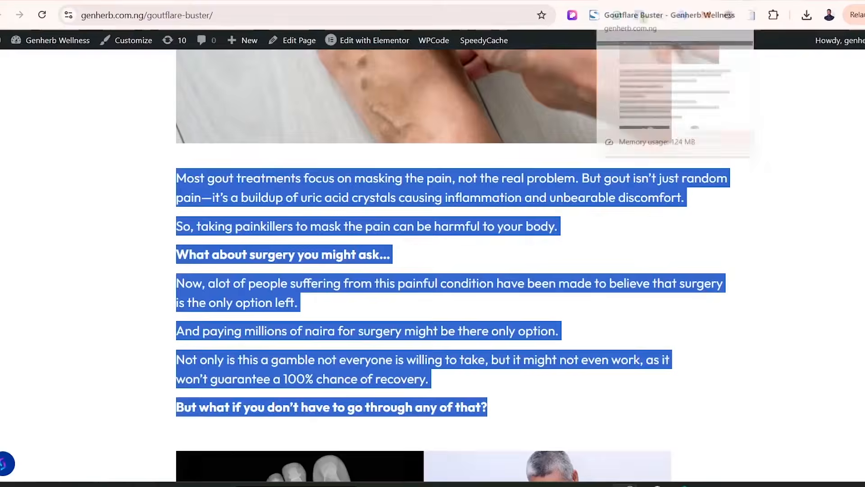
left_click(829, 140)
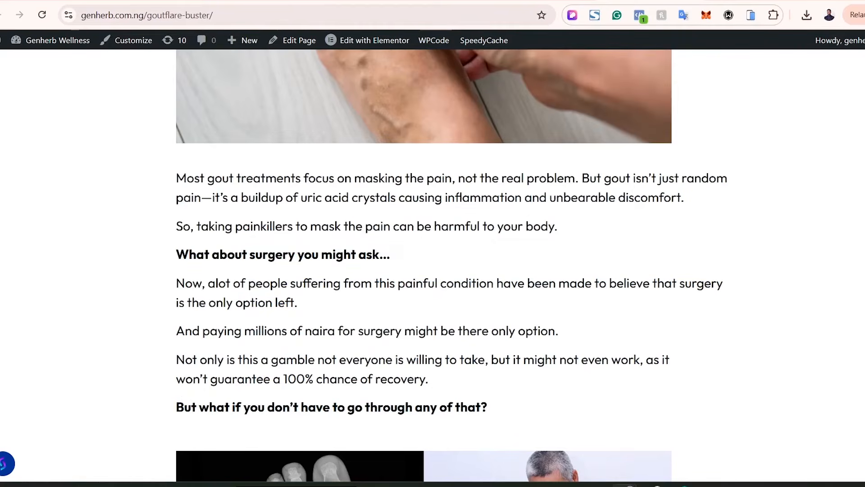
scroll(621, 137, "down", 10)
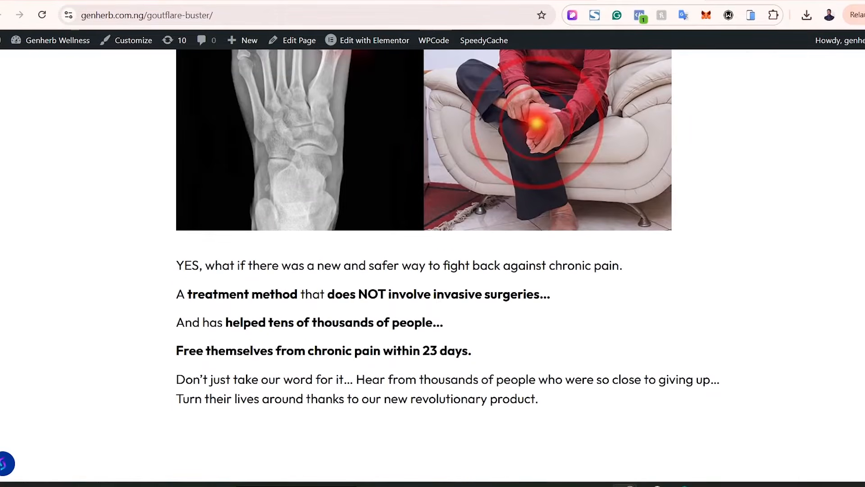
scroll(250, 148, "down", 3)
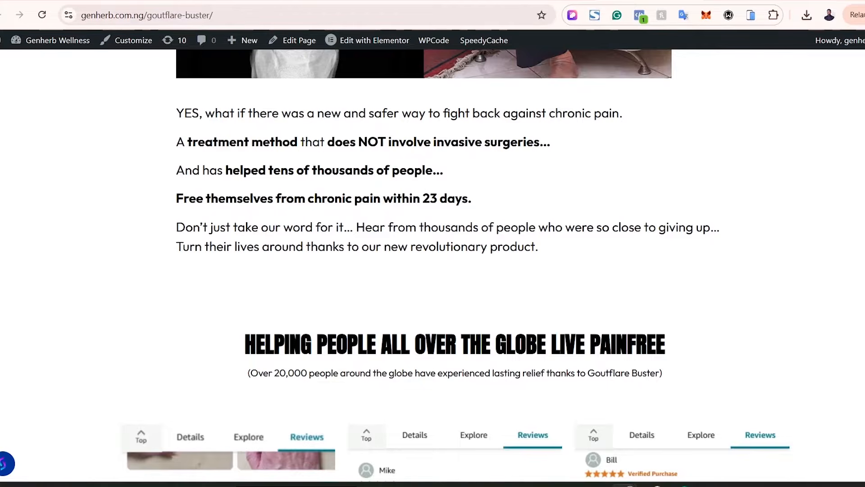
scroll(423, 266, "down", 2)
scroll(424, 266, "up", 9)
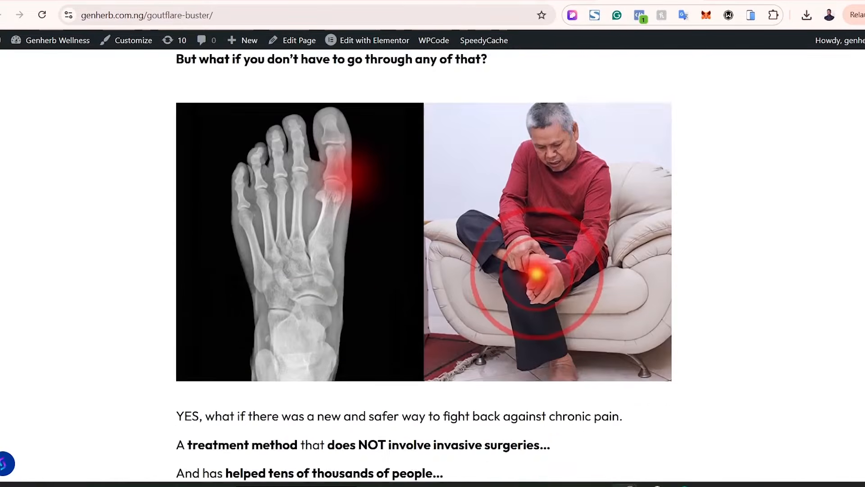
scroll(423, 266, "down", 4)
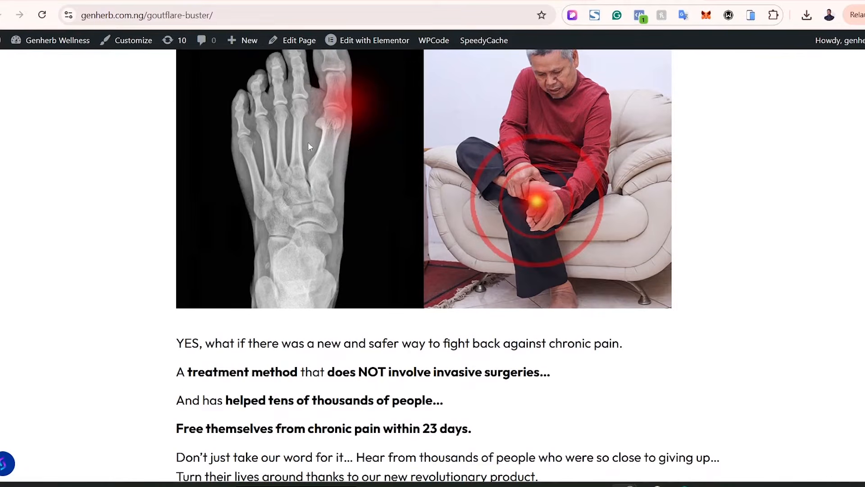
scroll(424, 265, "down", 5)
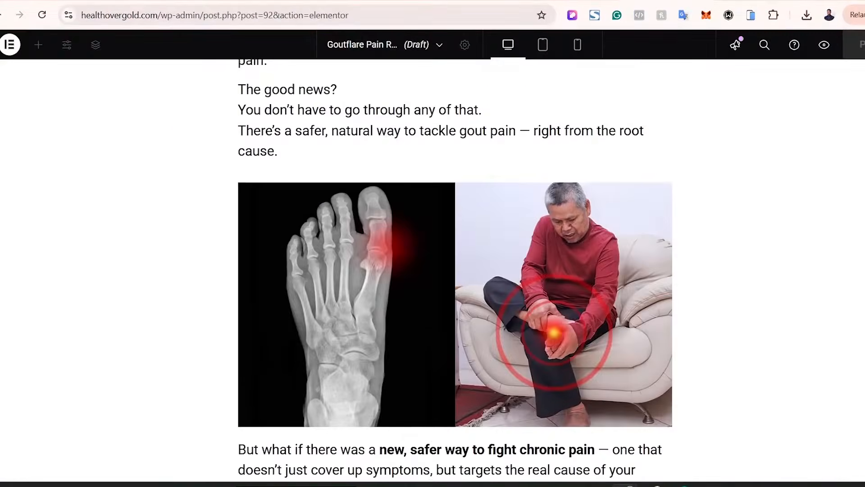
scroll(455, 270, "down", 3)
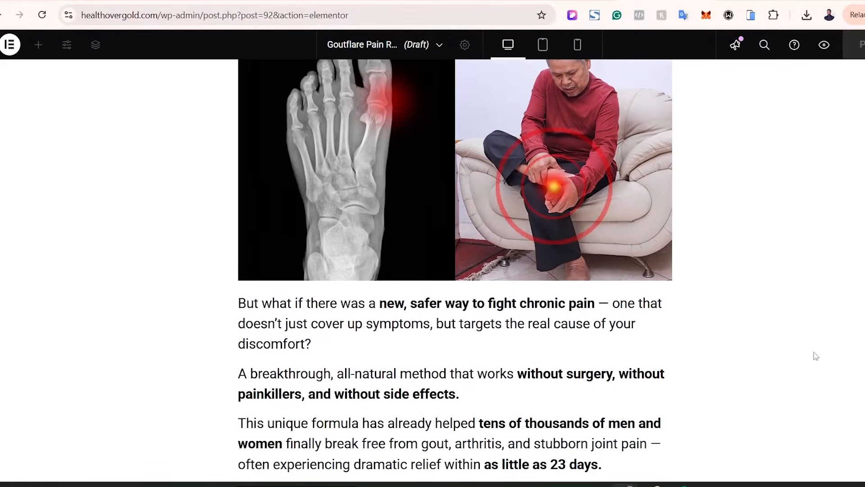
- Review the new copy below the foot X-ray images, then go to the happymo.shop testimonials page
scroll(455, 270, "down", 2)
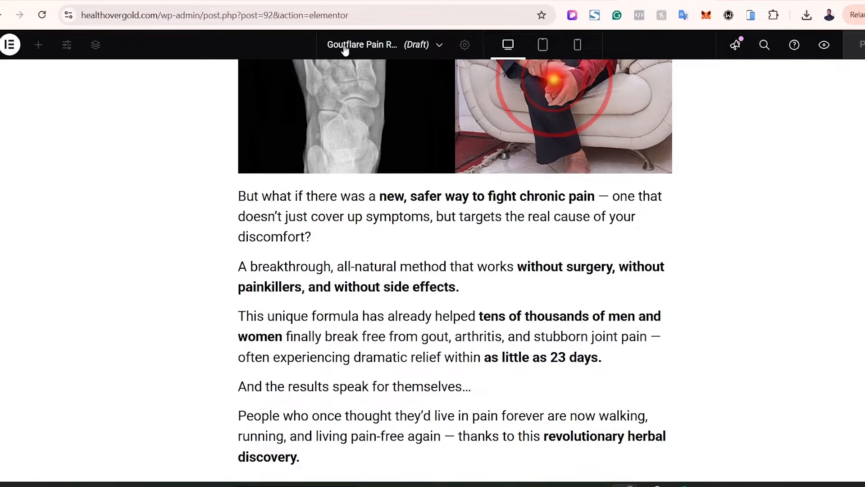
left_click(225, 1)
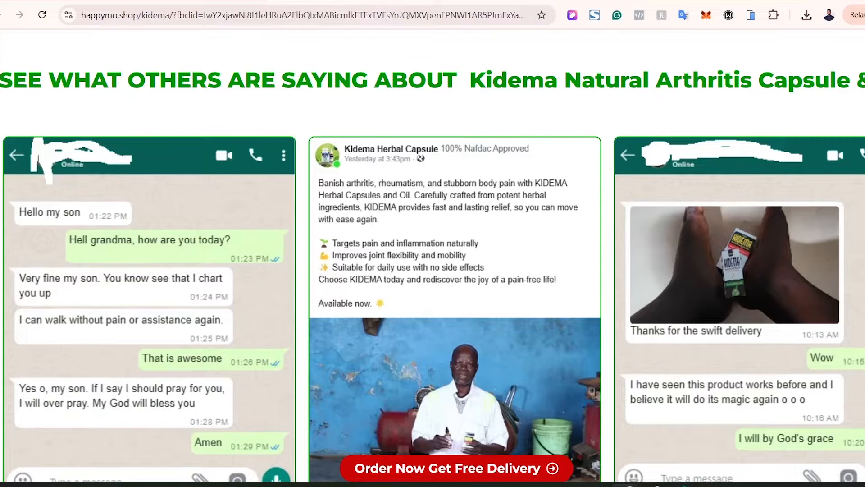
- Scroll through the WhatsApp-style Kidema customer testimonials on happymo.shop
scroll(432, 252, "down", 10)
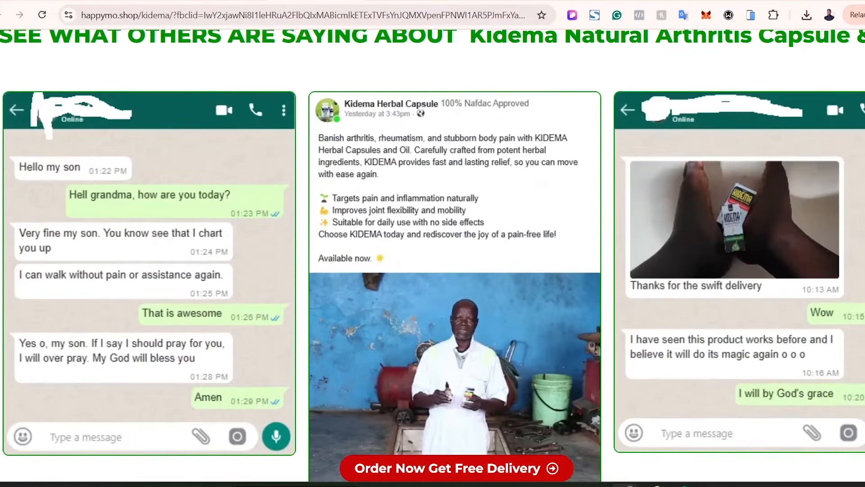
scroll(433, 252, "down", 3)
scroll(432, 252, "up", 4)
scroll(433, 252, "down", 4)
scroll(432, 255, "up", 1)
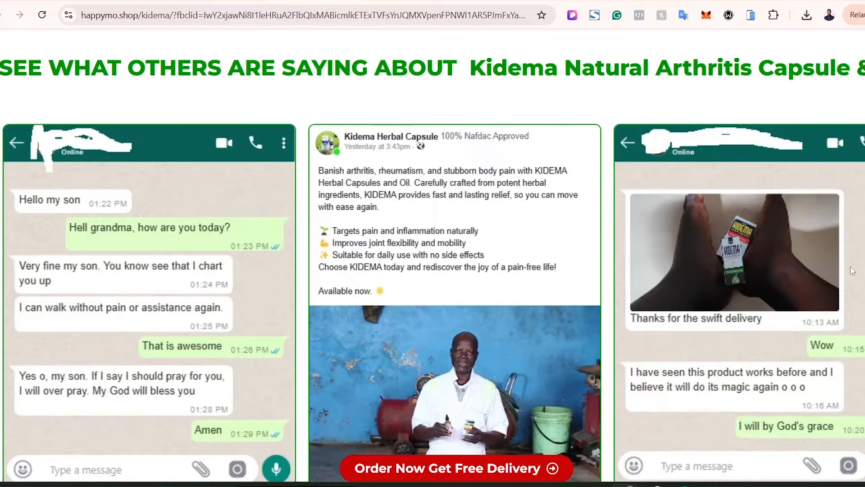
scroll(433, 255, "down", 3)
scroll(432, 256, "up", 3)
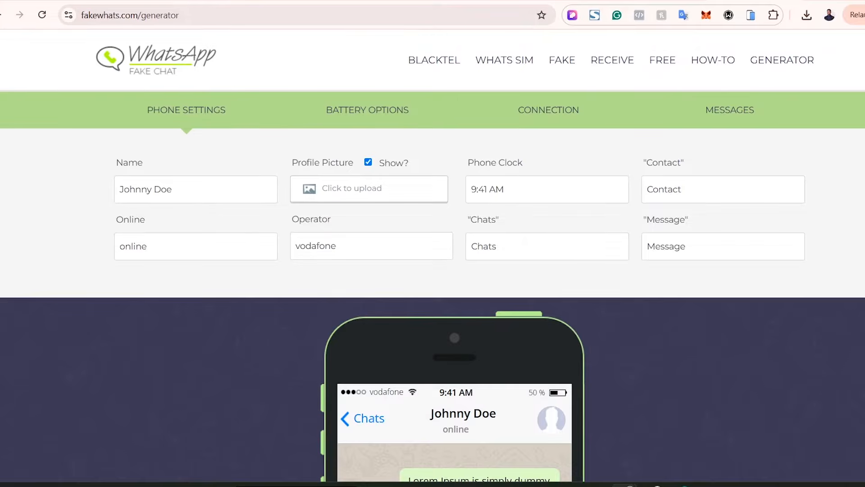
- Replace the default contact name in FakeWhats Phone Settings with a new name and check the phone preview
scroll(255, 157, "down", 1)
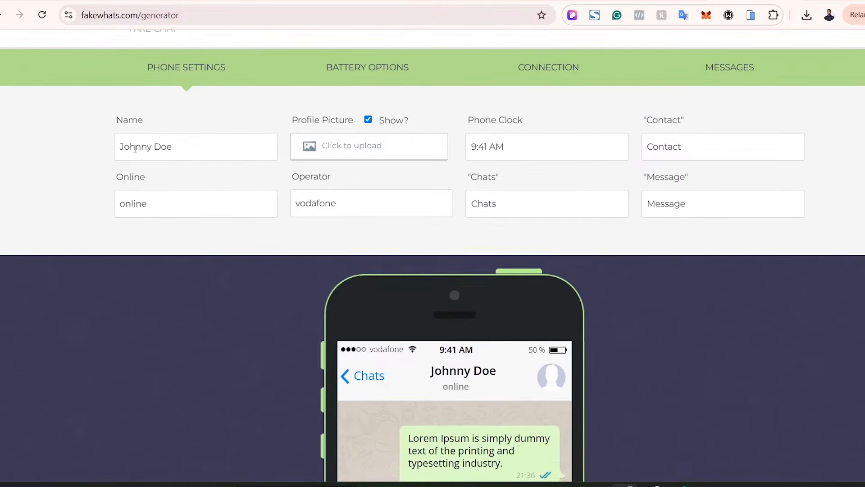
left_click_drag(198, 147, 97, 153)
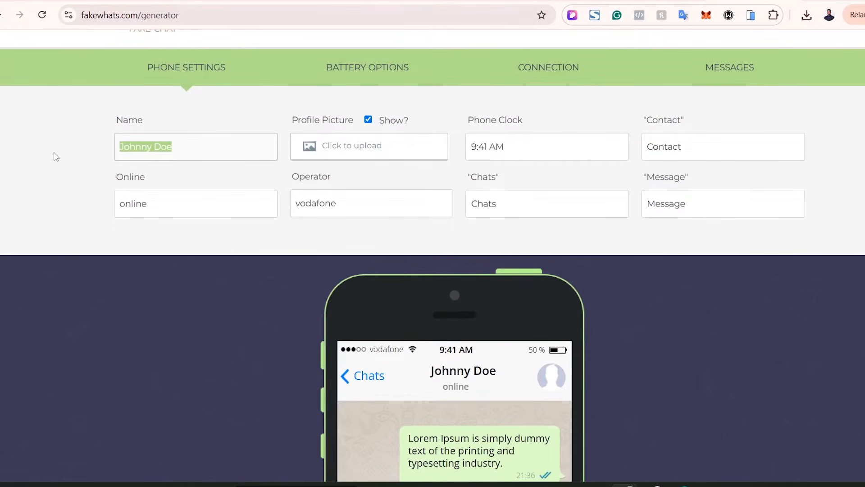
type("Jo")
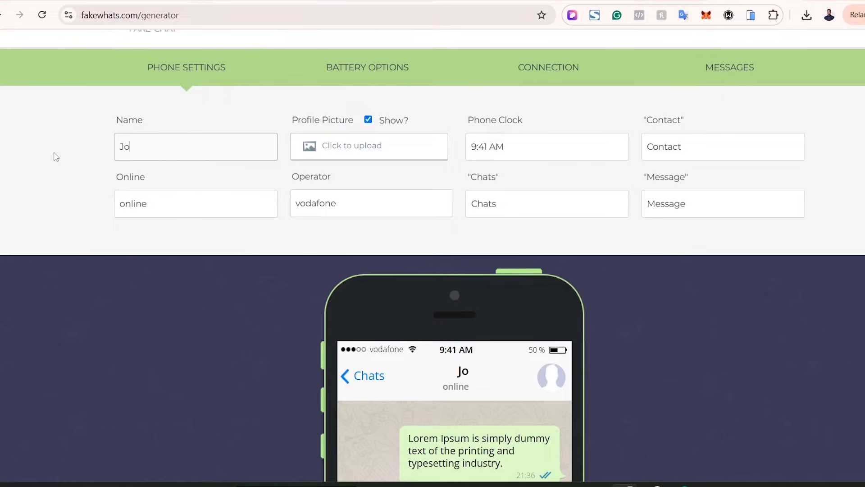
type("hn")
scroll(292, 320, "down", 3)
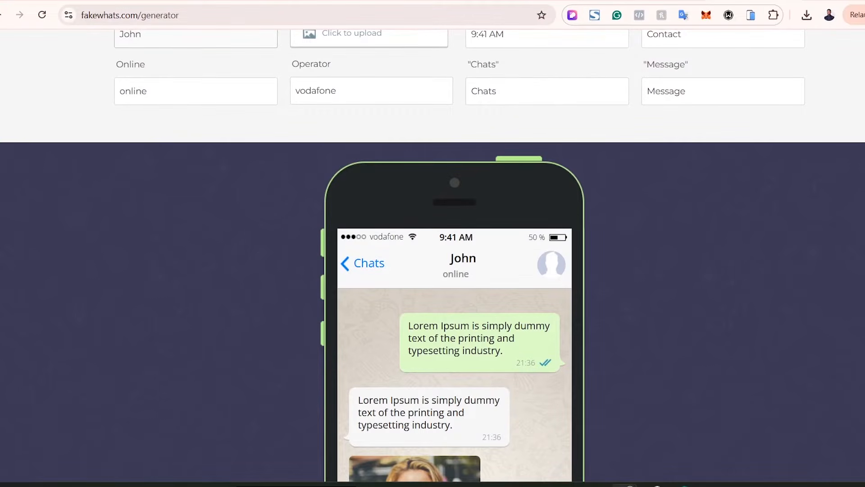
scroll(470, 231, "down", 15)
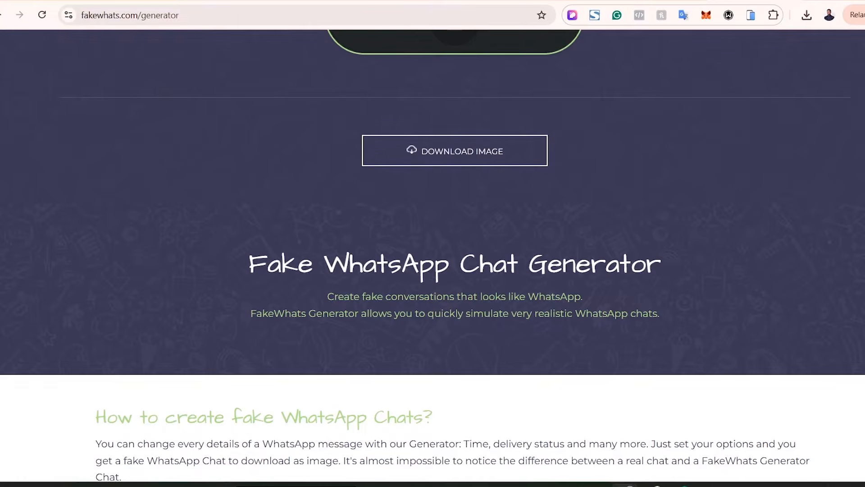
scroll(395, 287, "up", 13)
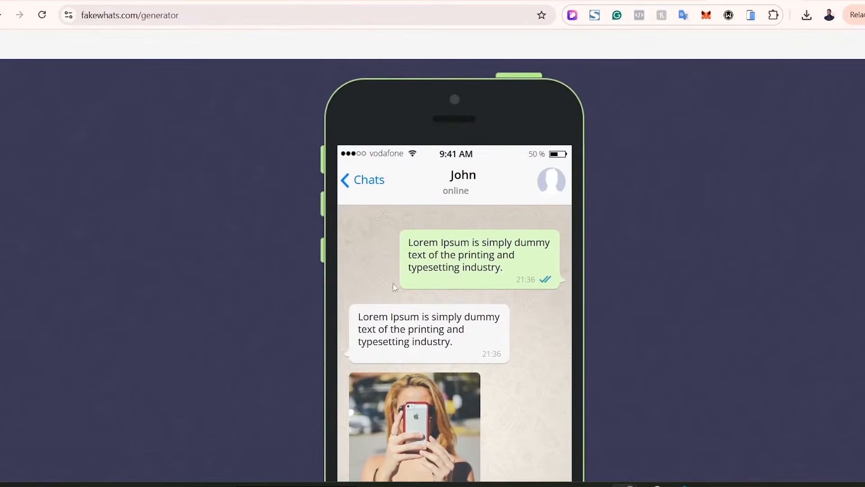
scroll(433, 270, "up", 4)
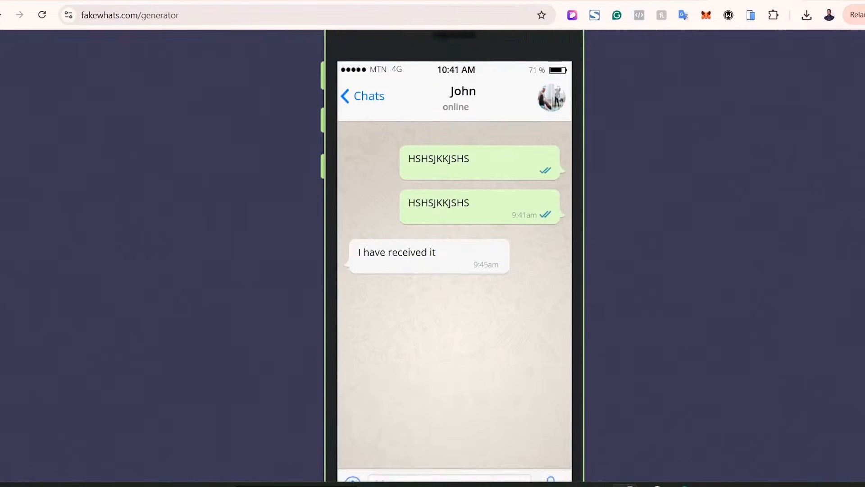
scroll(432, 244, "up", 3)
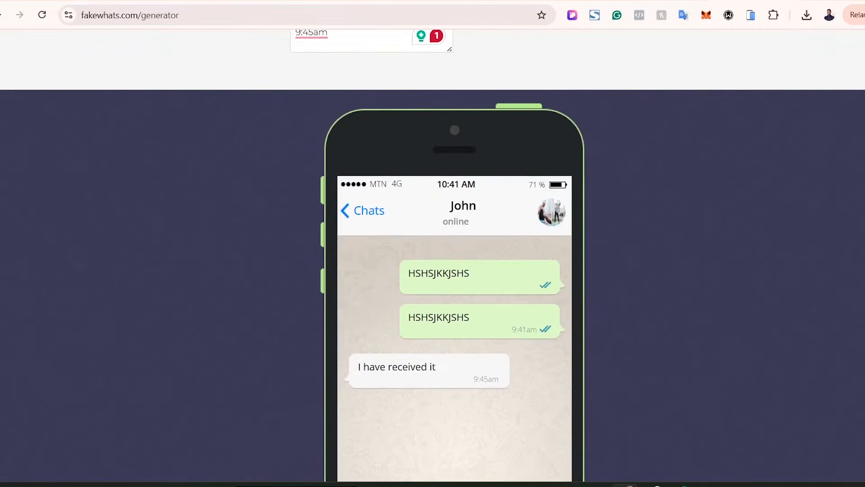
scroll(433, 271, "down", 4)
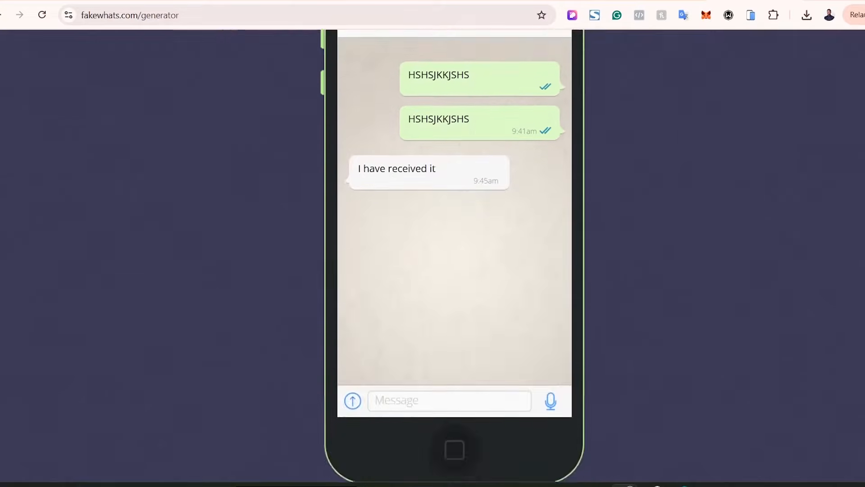
scroll(433, 270, "up", 8)
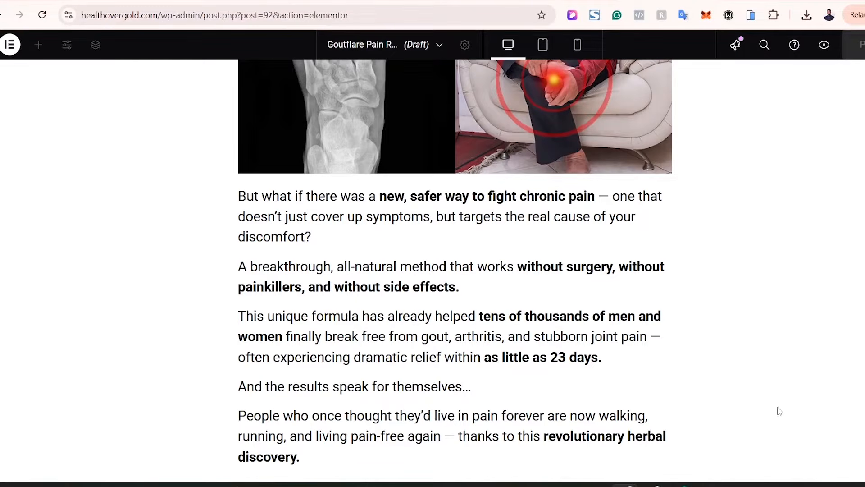
- Back in the editor, add an empty single-column Flexbox section at the page bottom
key("ctrl+p")
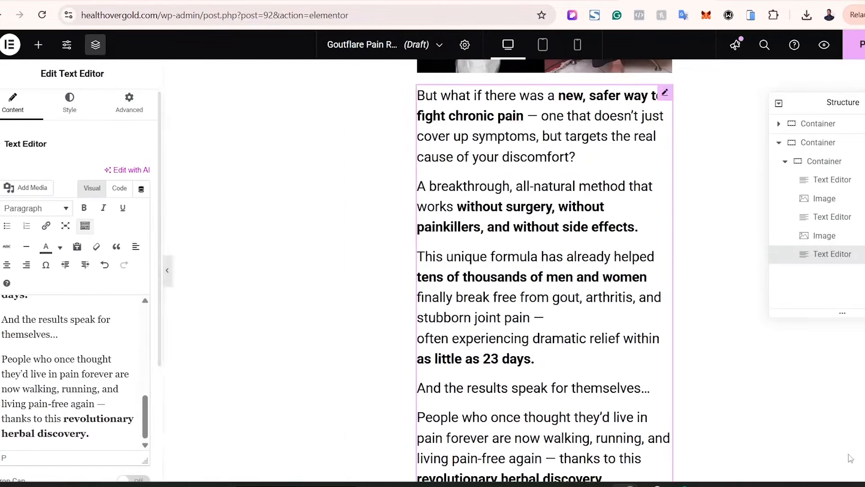
scroll(514, 378, "down", 5)
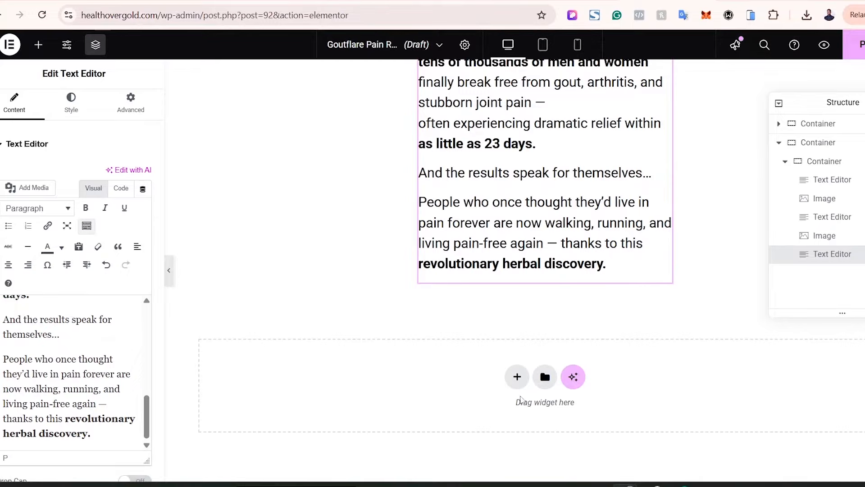
left_click(515, 377)
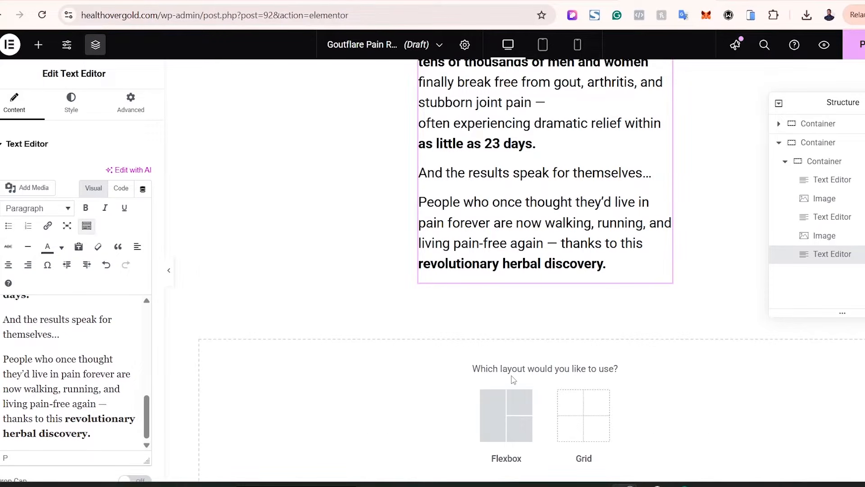
left_click(504, 427)
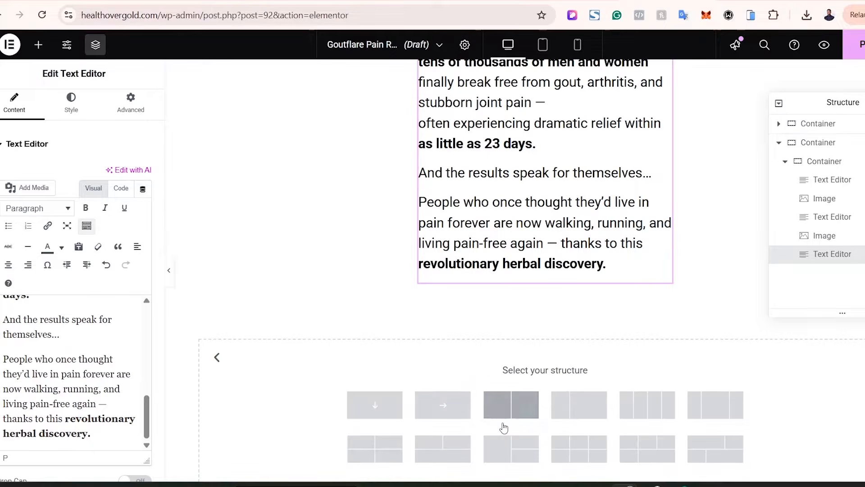
left_click(366, 414)
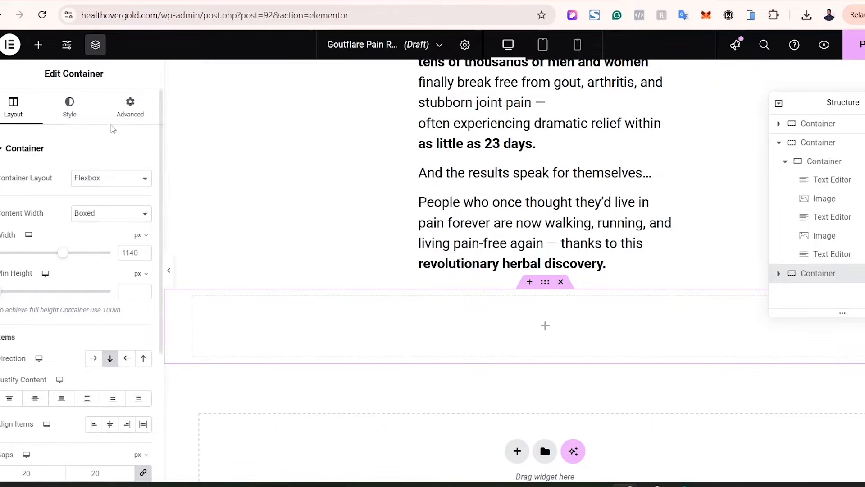
- Nest a full-width Container widget inside the new section
left_click(38, 45)
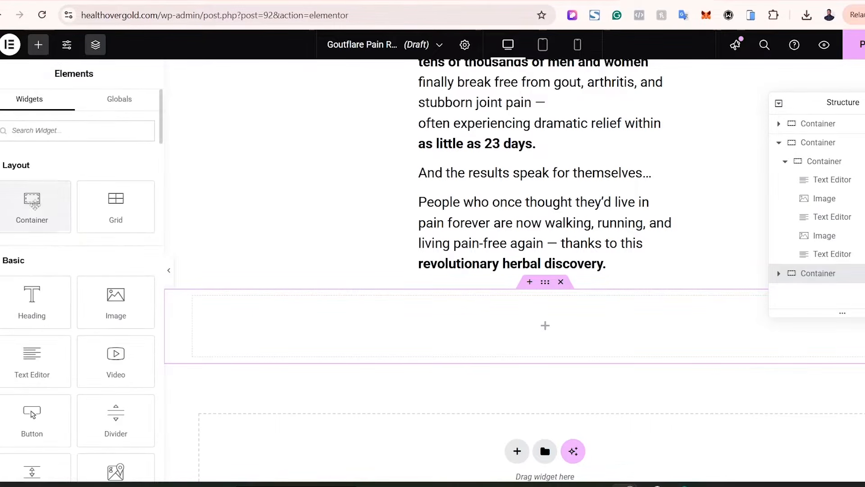
left_click_drag(31, 205, 528, 326)
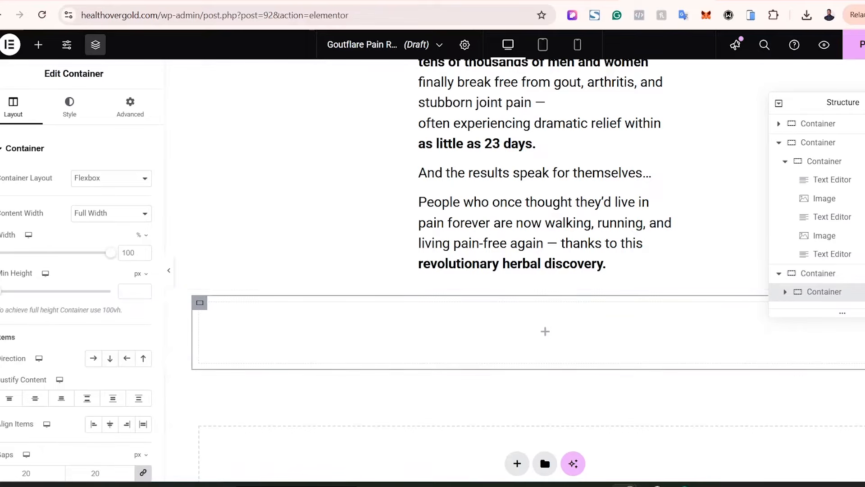
scroll(545, 270, "up", 20)
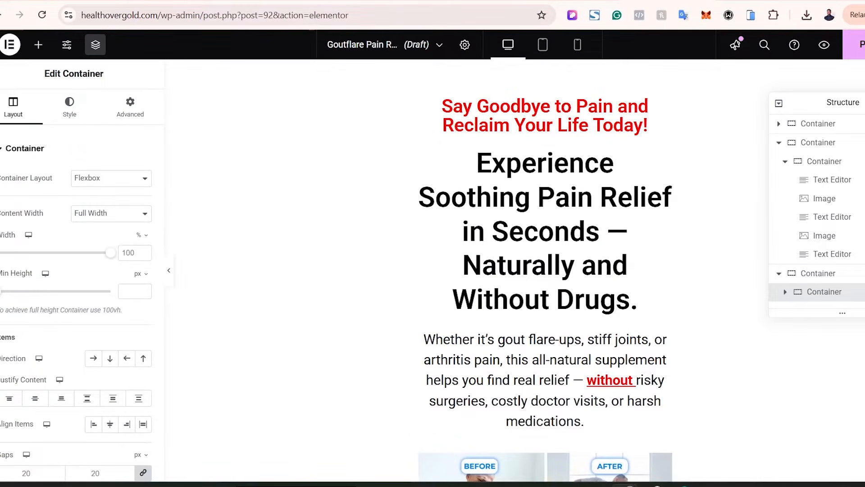
- Copy the red 'Say Goodbye' heading and paste it into the new empty container
right_click(544, 124)
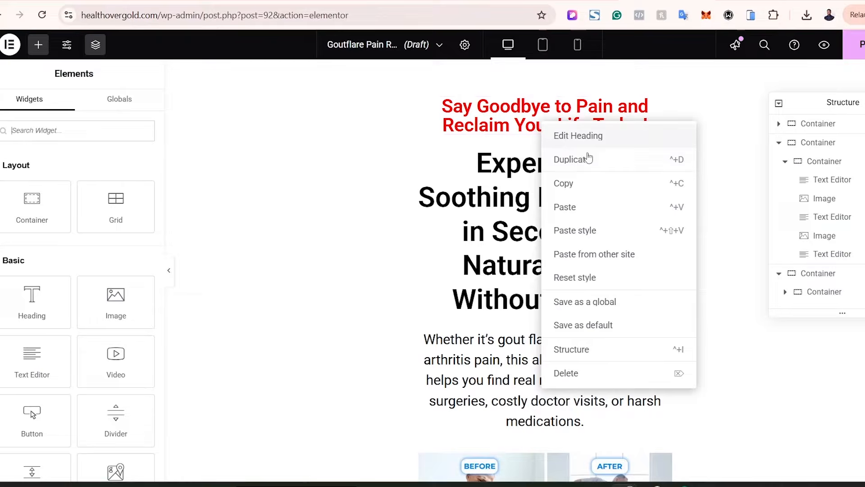
left_click(575, 183)
scroll(685, 399, "down", 20)
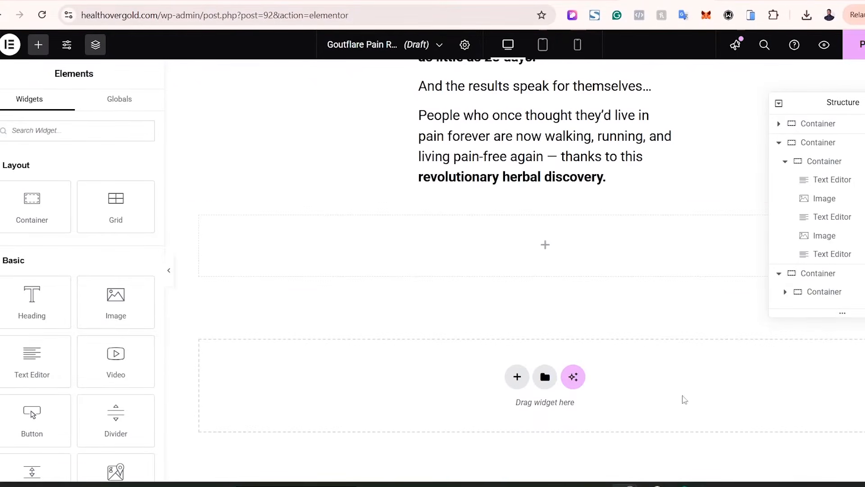
right_click(545, 246)
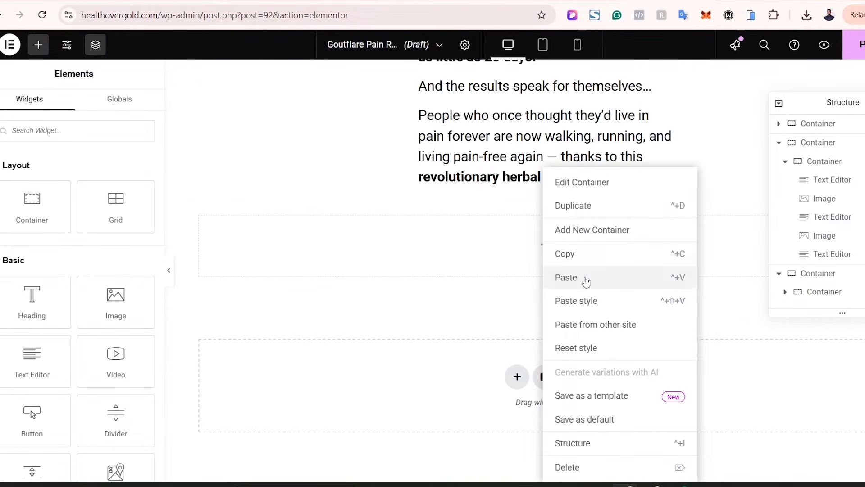
left_click(566, 277)
- Retitle the pasted heading 'SEE WHAT OTHERS ARE SAYING ABOUT OUR PRODUCT'
left_click(53, 206)
key("ctrl+a")
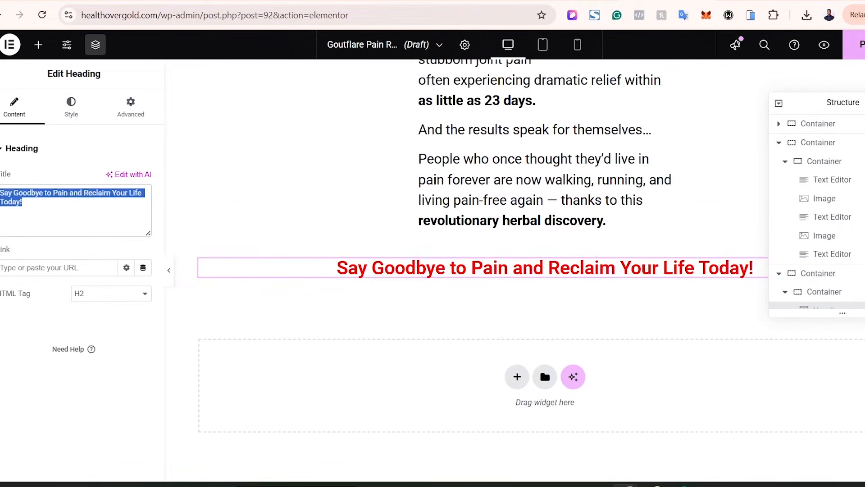
left_click(90, 1)
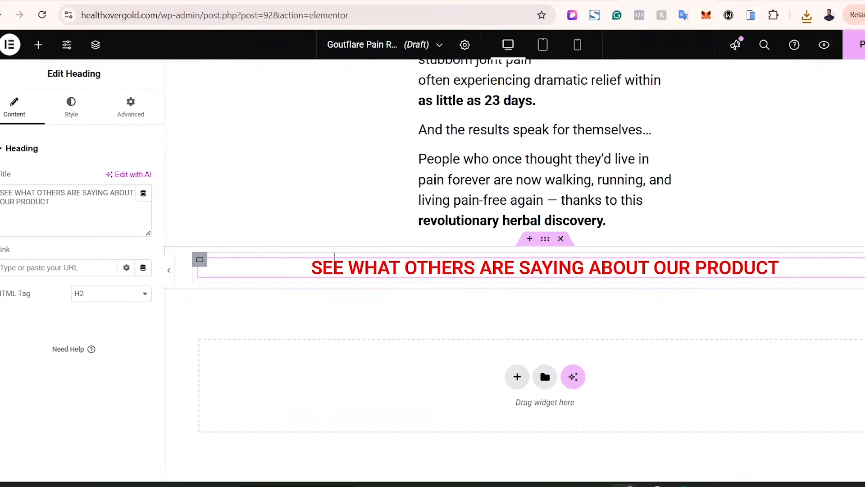
left_click(528, 276)
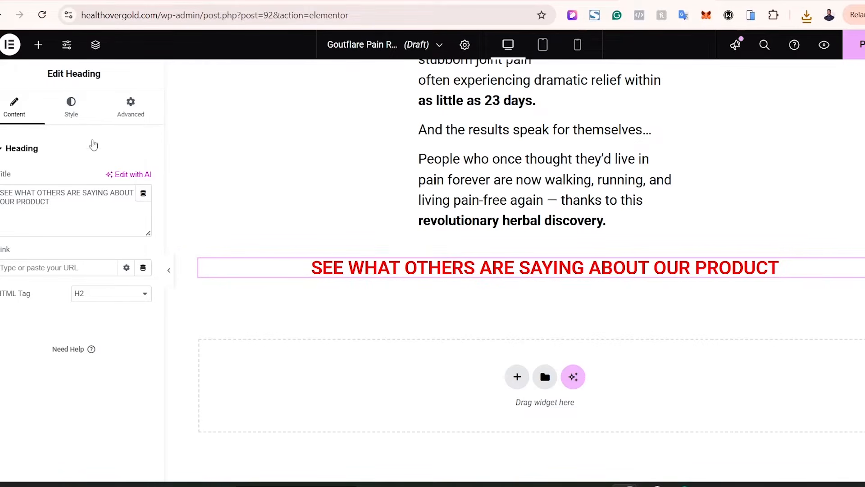
left_click(38, 44)
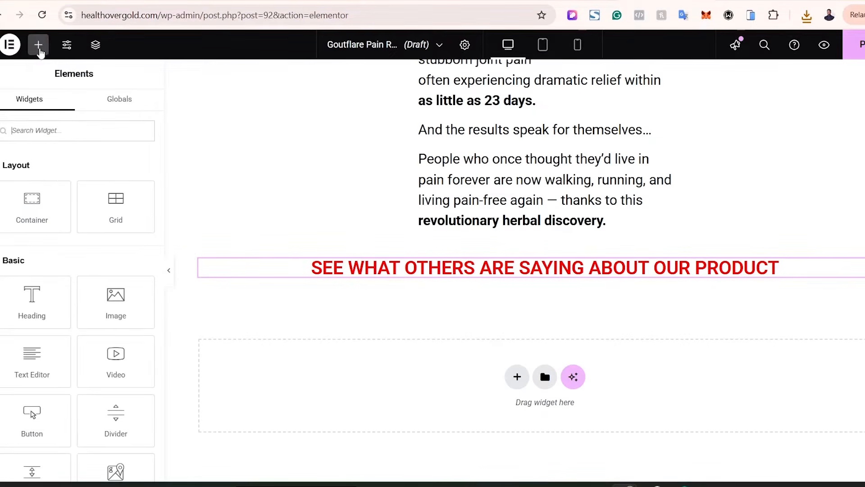
- Add a 3-column, 2-row Grid below the testimonials heading with an Image widget in its first cell
left_click_drag(116, 202, 441, 269)
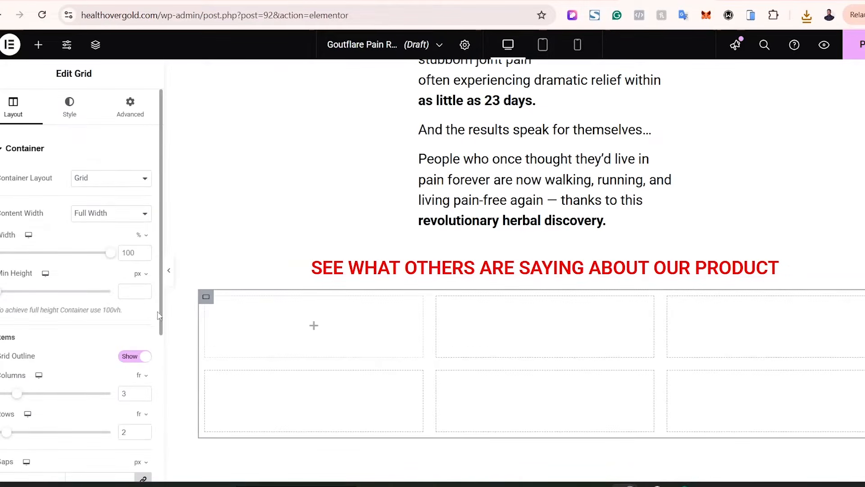
left_click(38, 44)
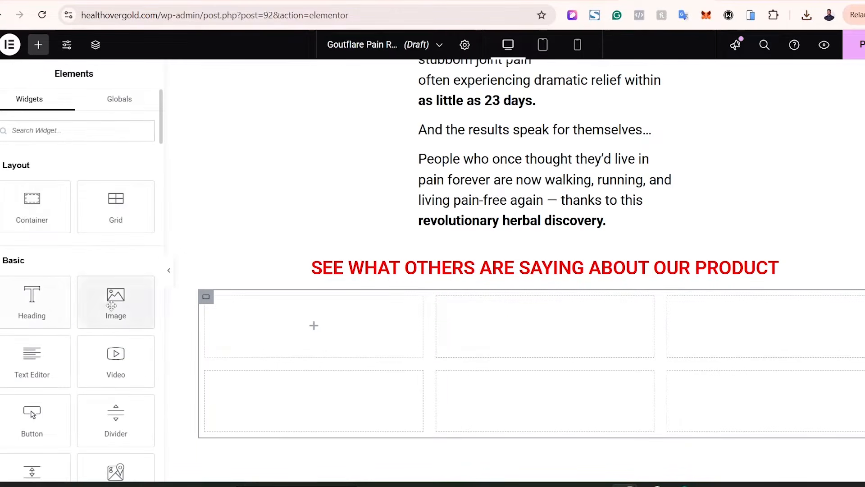
left_click_drag(115, 299, 320, 340)
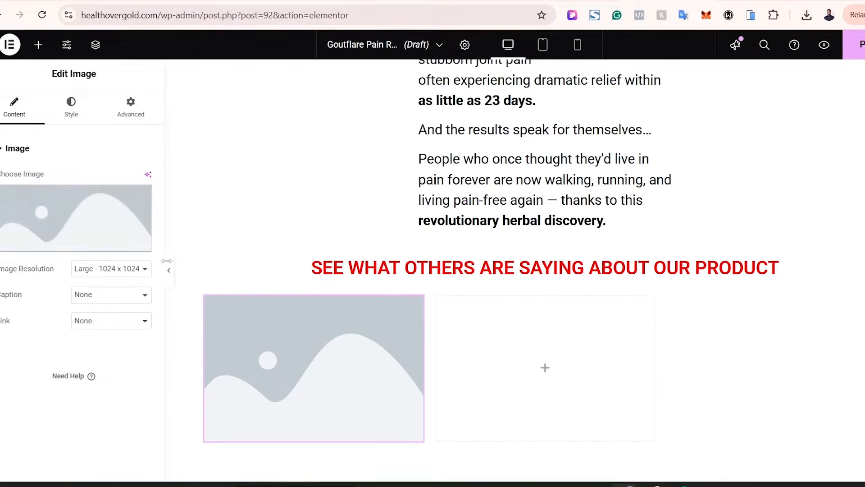
- Upload the whatsapp_chat-4, whatsapp_chat-16 and whatsapp_chat-10 screenshots to the Media Library
left_click(68, 228)
left_click(165, 90)
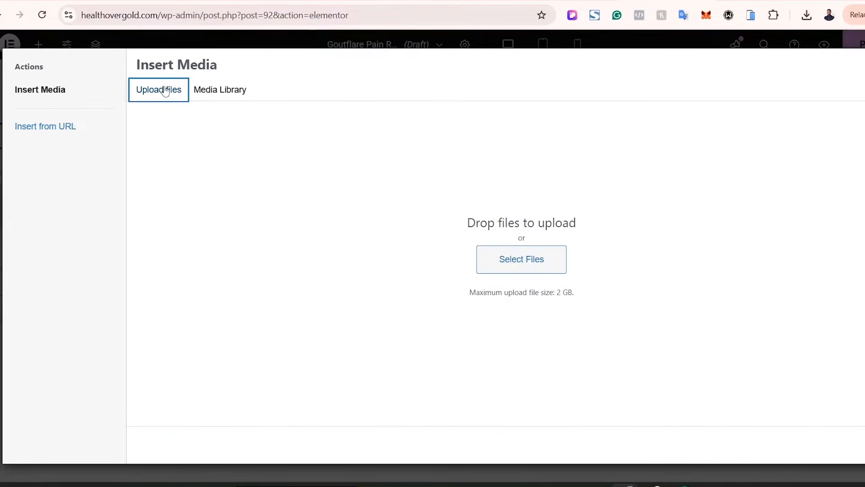
left_click(483, 260)
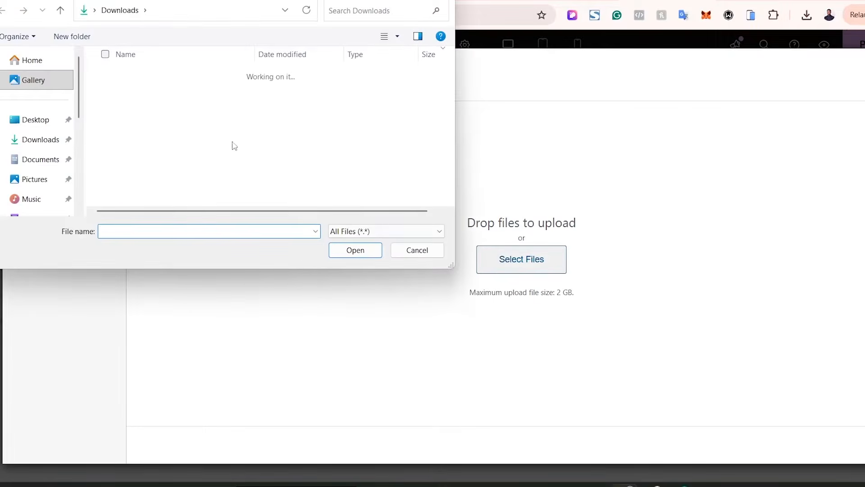
left_click(180, 108)
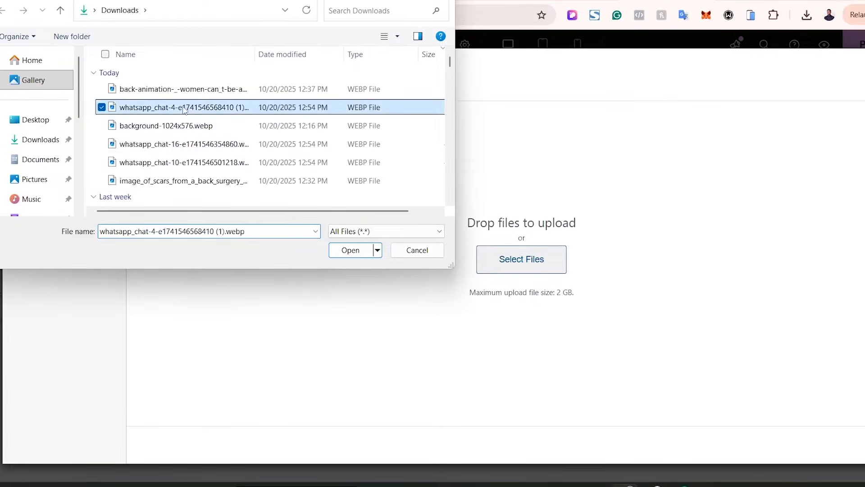
left_click(172, 146, "ctrl")
left_click(172, 162, "ctrl")
left_click(349, 249)
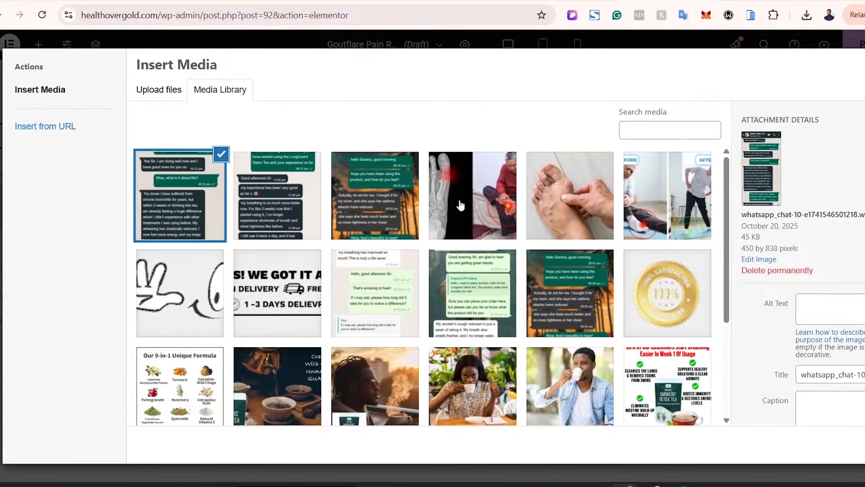
- Insert the first uploaded chat screenshot as the grid's first-cell image
left_click(189, 199)
left_click(188, 199)
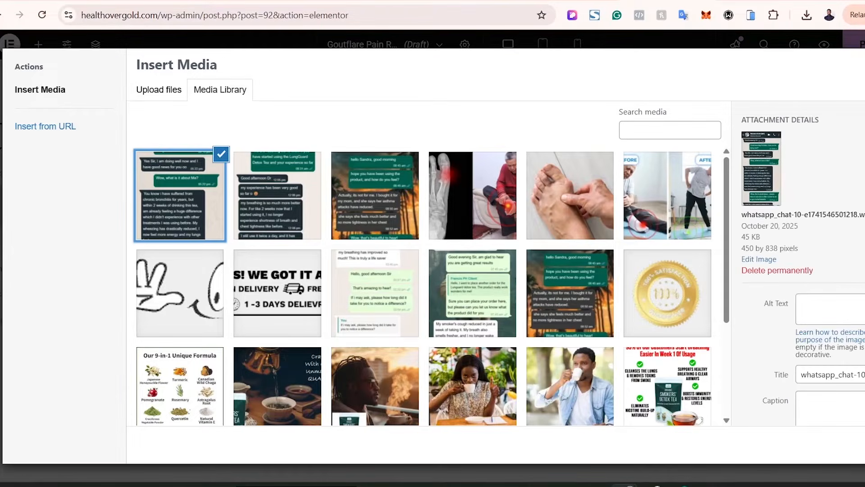
left_click(862, 445)
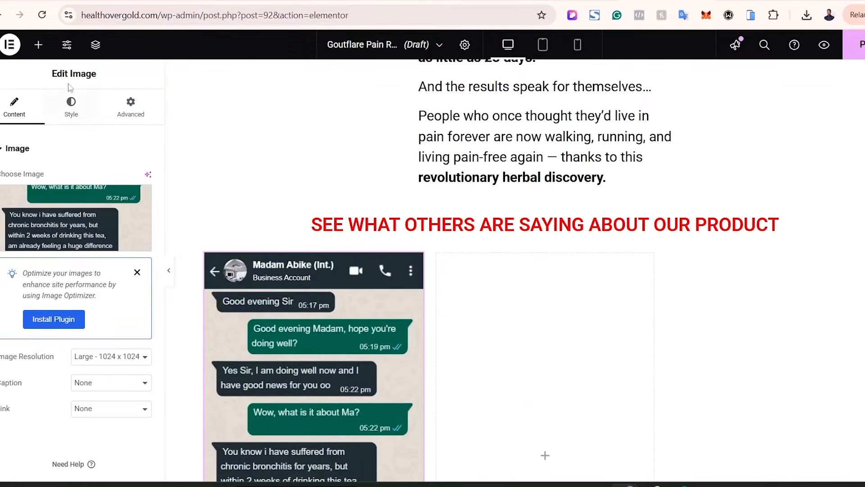
left_click(38, 45)
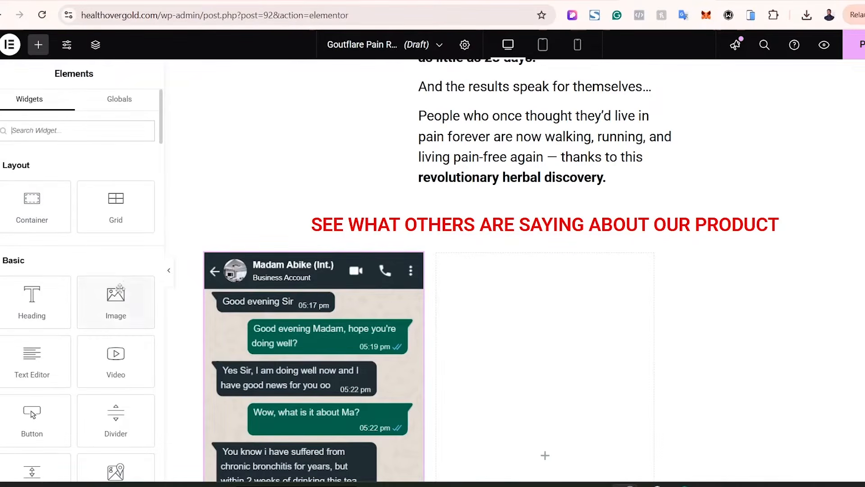
- Add an Image widget with a WhatsApp chat screenshot to the second grid cell
left_click_drag(120, 288, 507, 392)
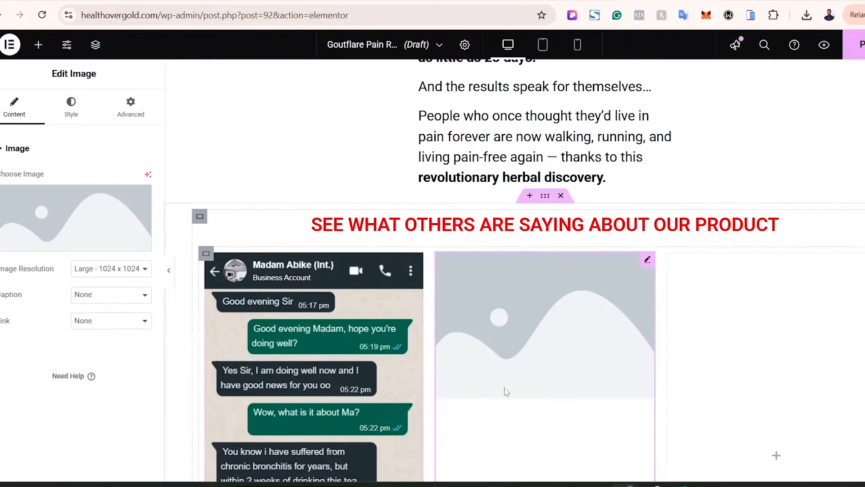
left_click(86, 221)
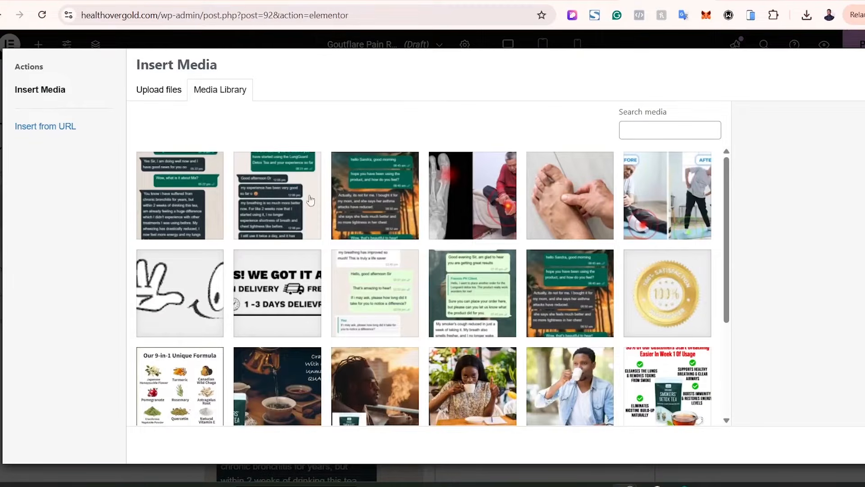
left_click(379, 217)
left_click(836, 445)
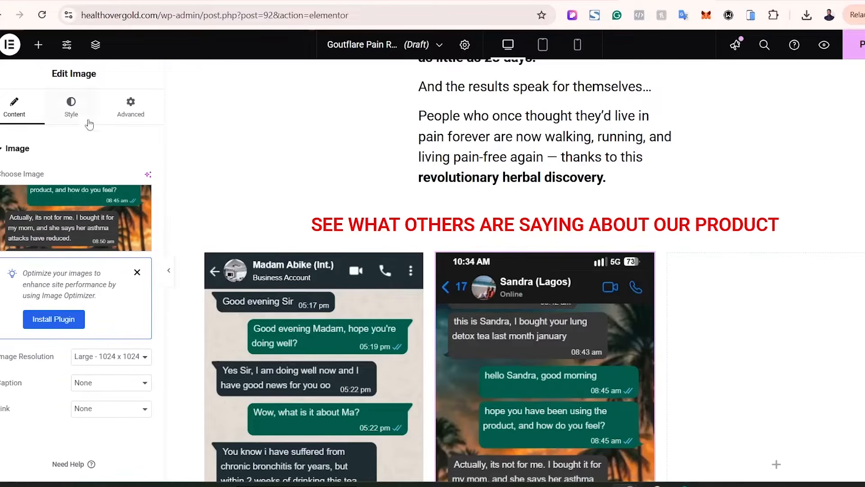
- Add an Image widget showing the whatsapp_chat-16 screenshot to the third grid cell
left_click(38, 45)
left_click_drag(110, 304, 817, 441)
left_click(88, 208)
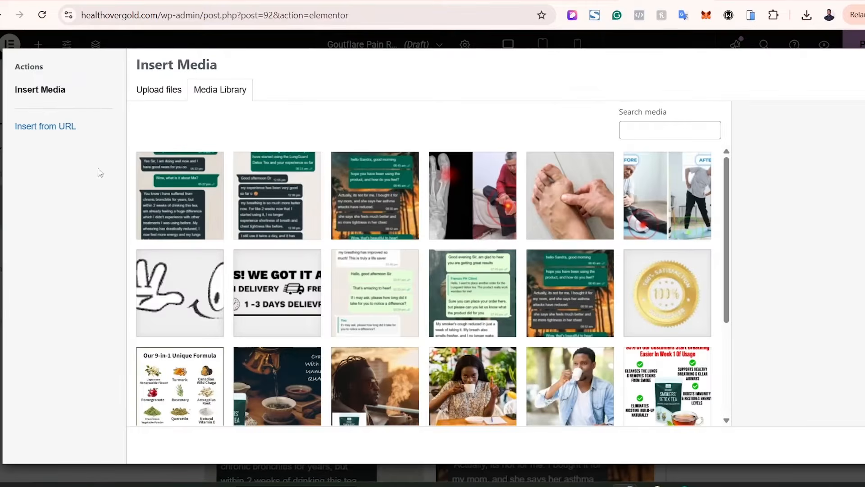
left_click(181, 205)
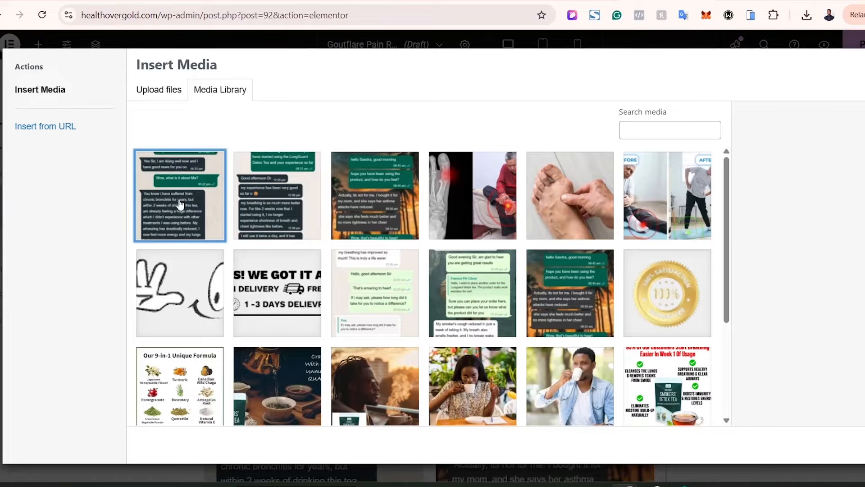
left_click(300, 197)
left_click(862, 444)
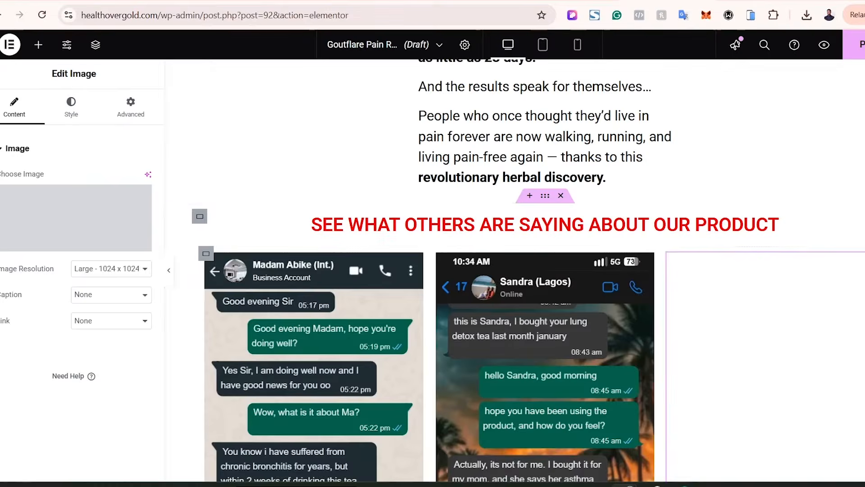
scroll(537, 270, "down", 7)
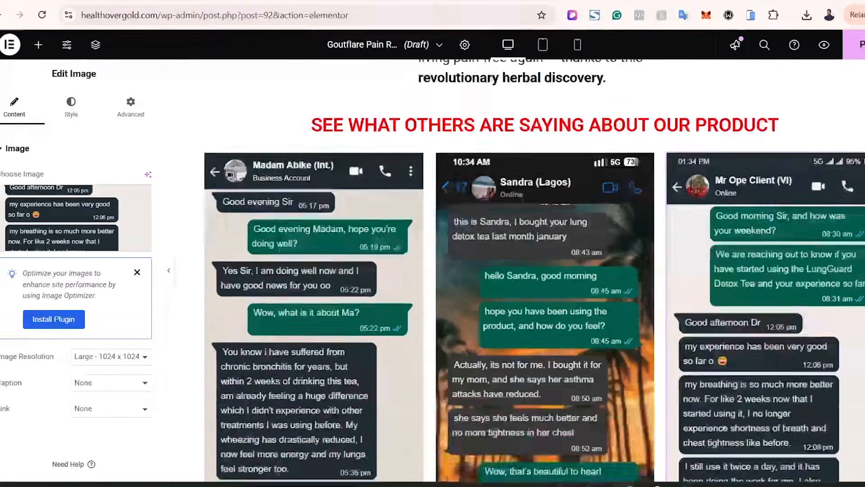
scroll(536, 271, "up", 7)
scroll(536, 271, "down", 4)
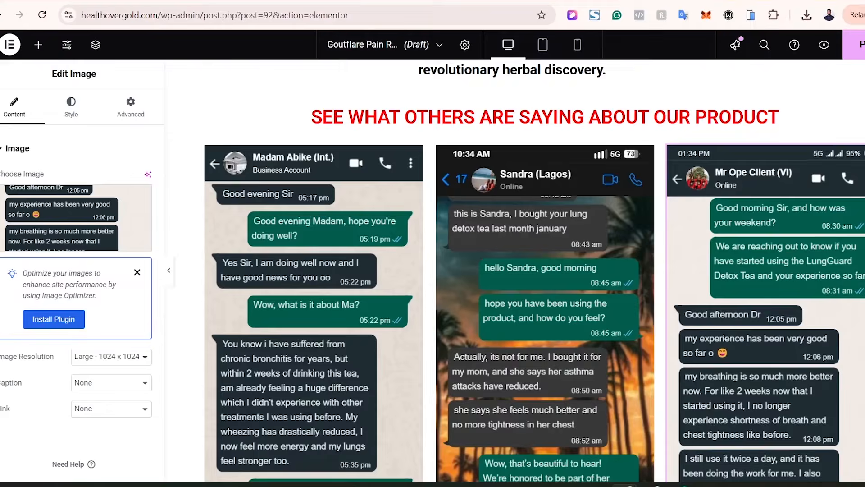
scroll(536, 270, "down", 10)
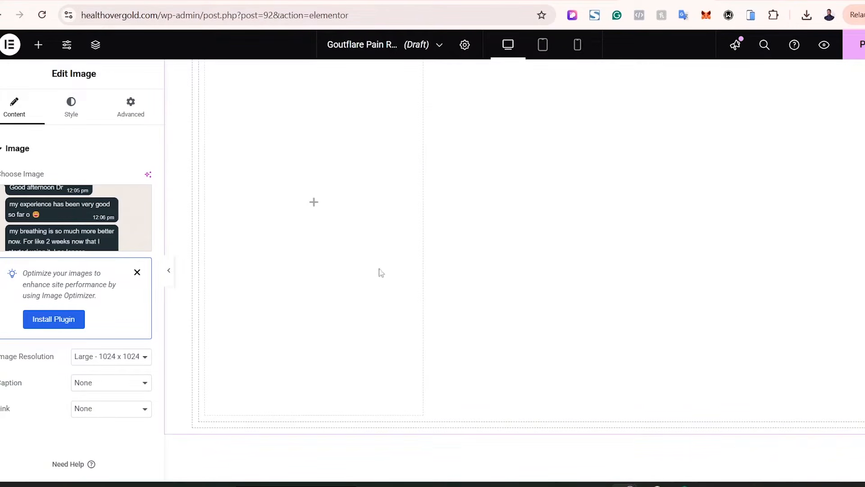
- Change the testimonial grid's Rows setting from 2 to 1
scroll(514, 270, "down", 2)
scroll(514, 271, "up", 9)
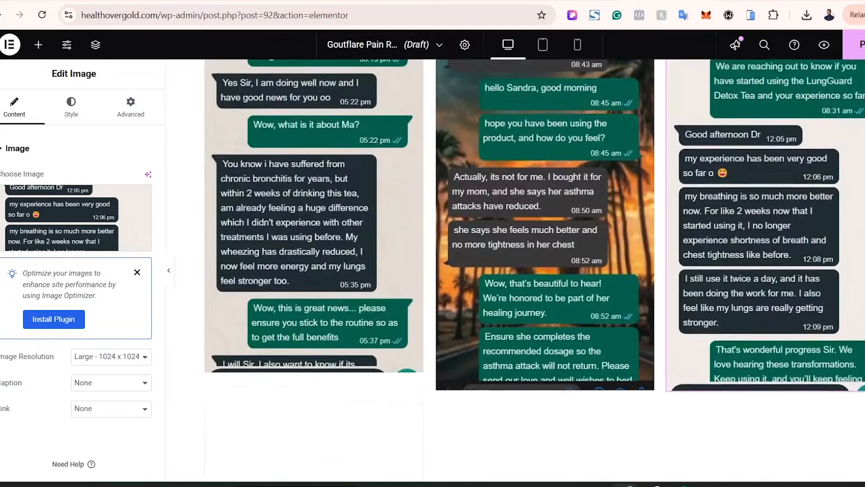
scroll(513, 270, "down", 3)
scroll(514, 271, "down", 3)
scroll(514, 270, "up", 2)
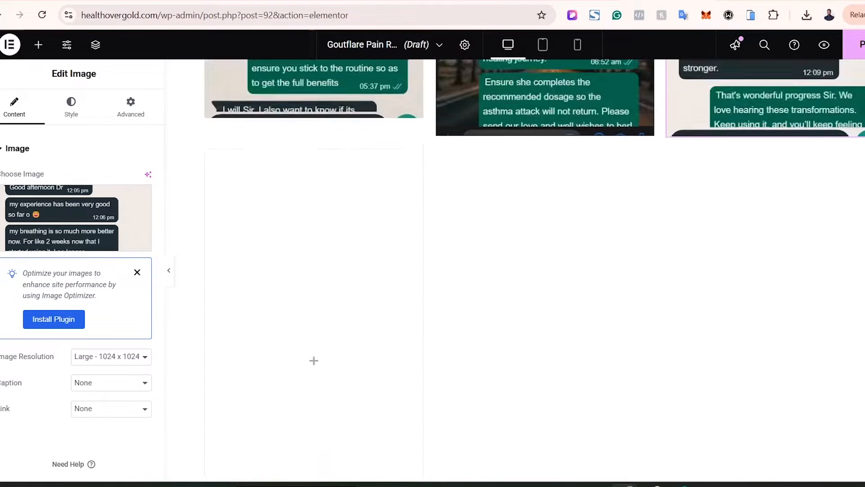
scroll(514, 270, "down", 5)
scroll(514, 270, "up", 2)
scroll(843, 308, "up", 8)
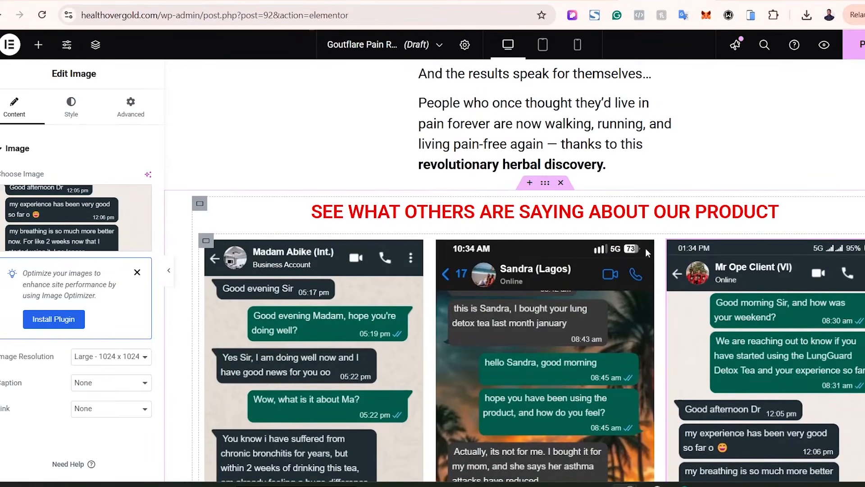
left_click(206, 241)
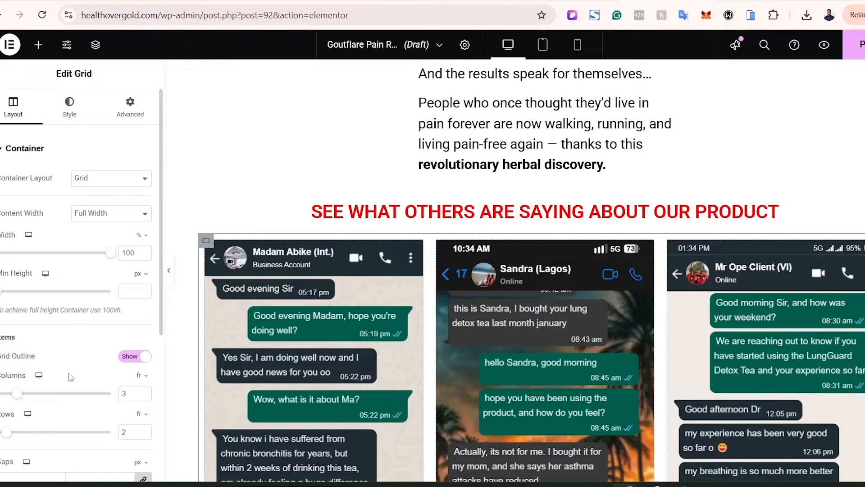
left_click_drag(127, 431, 115, 433)
type("1")
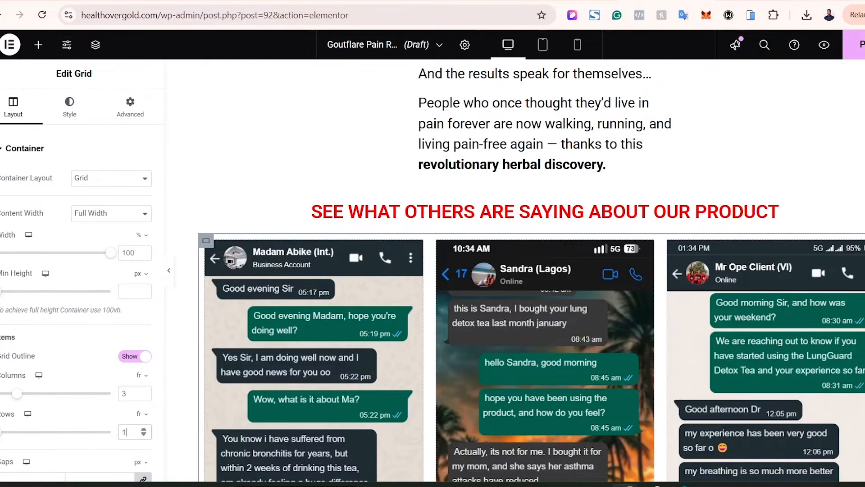
scroll(401, 373, "down", 8)
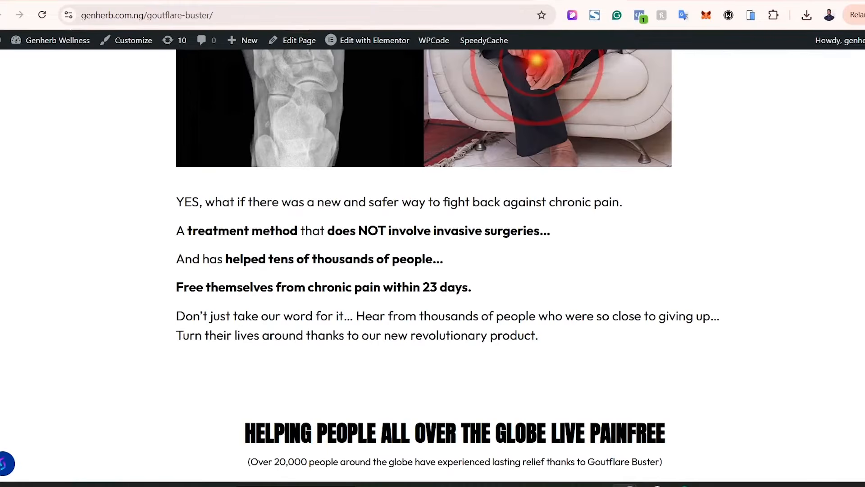
- Copy the bold line about the revolutionary formula that tackles gout pain at the root
scroll(433, 265, "down", 15)
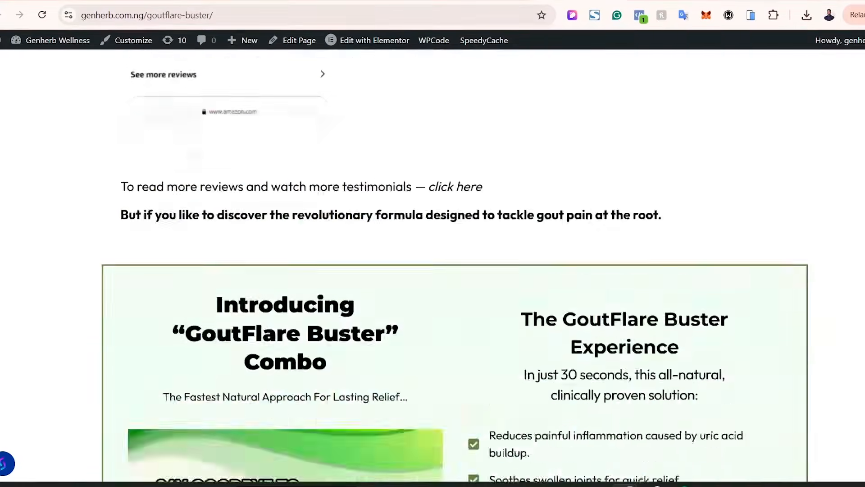
scroll(239, 76, "up", 4)
scroll(239, 76, "down", 1)
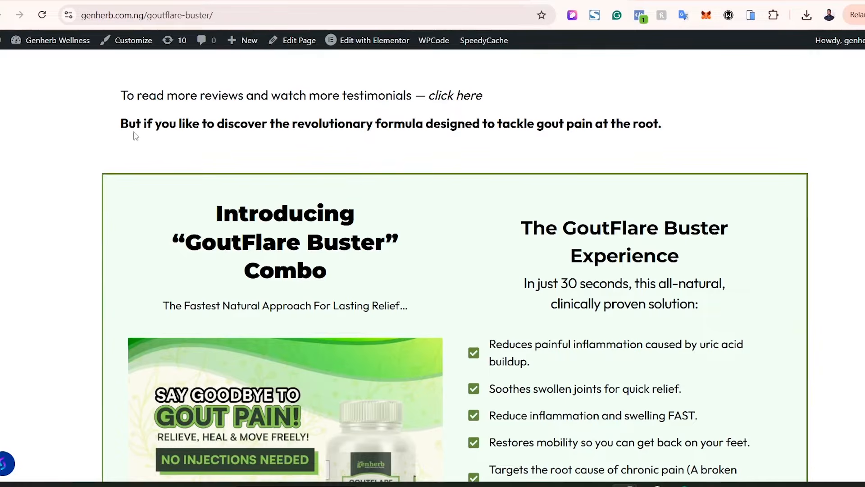
triple_click(157, 125)
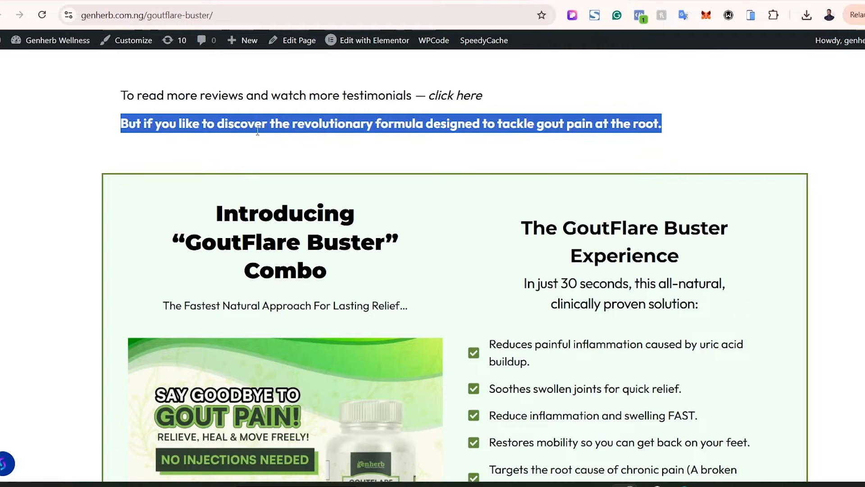
right_click(232, 128)
left_click(272, 142)
key("alt+Tab")
- Ask ChatGPT to polish the transition line and select its Option 1 Smooth & Professional rewrite
left_click(500, 421)
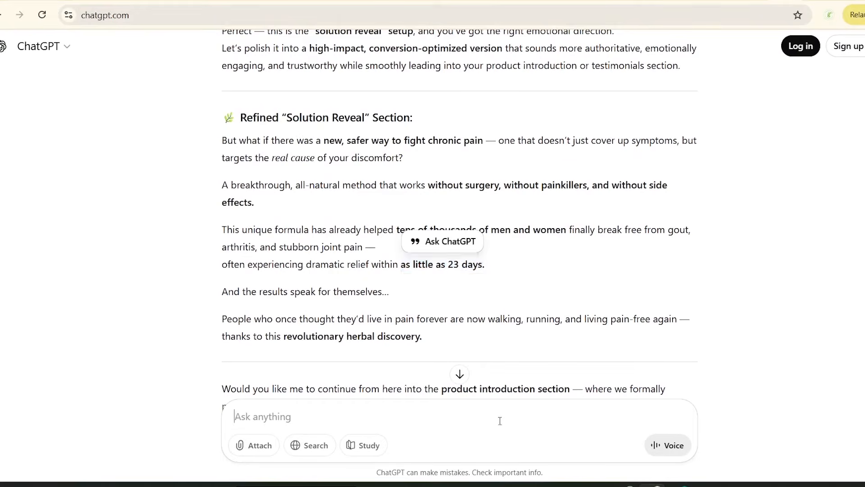
key("ctrl+v")
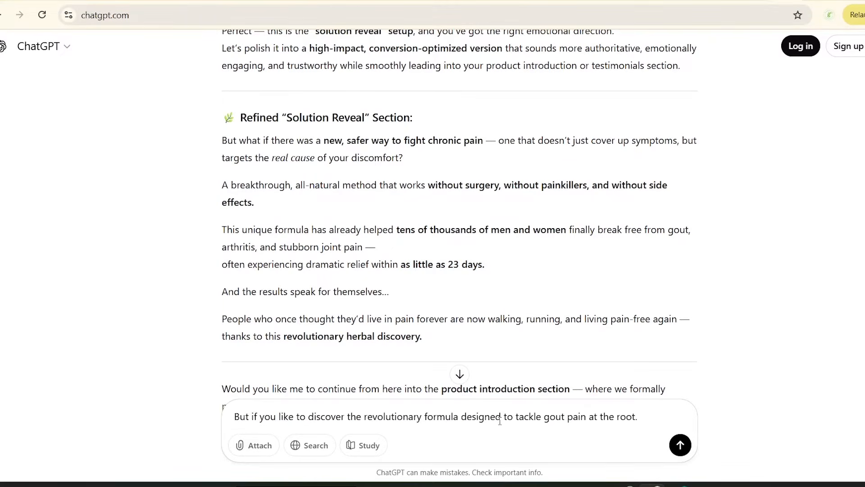
key("Return")
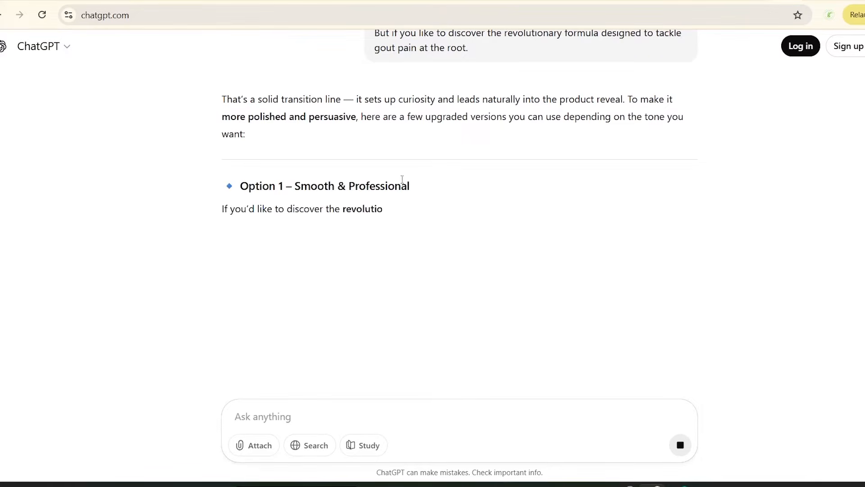
left_click_drag(223, 209, 385, 235)
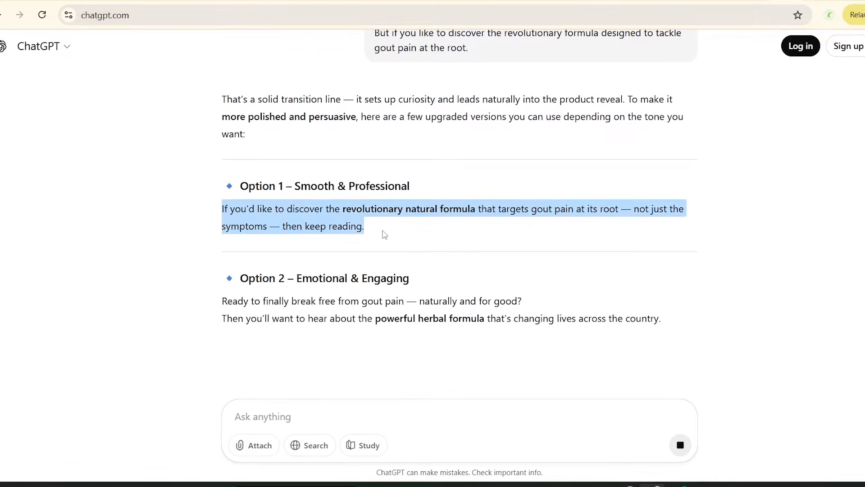
right_click(308, 224)
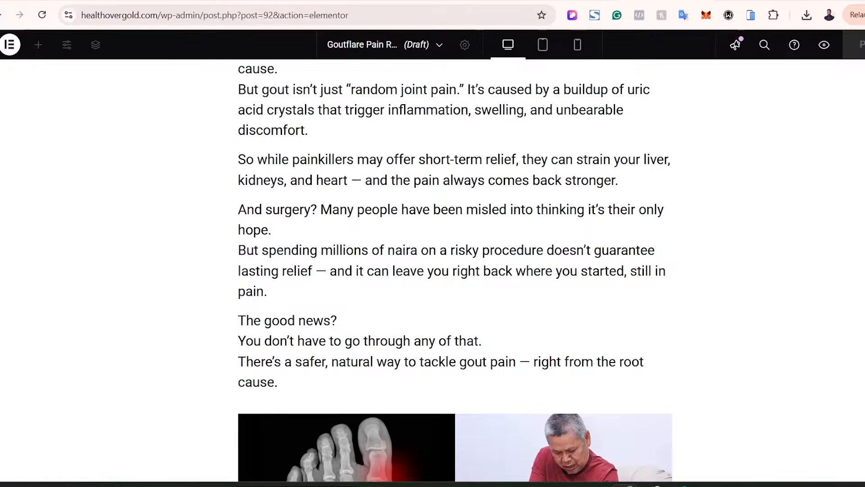
- Add a Text Editor widget in Code view below the testimonial screenshots
scroll(456, 271, "down", 15)
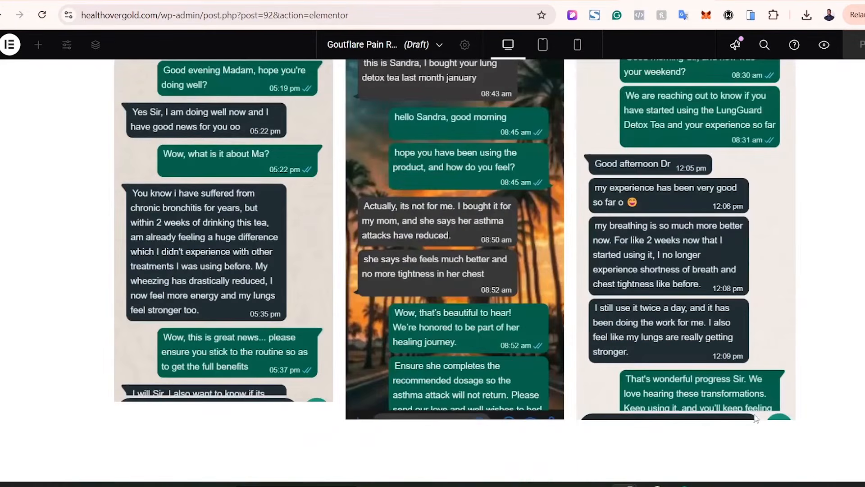
key("ctrl+p")
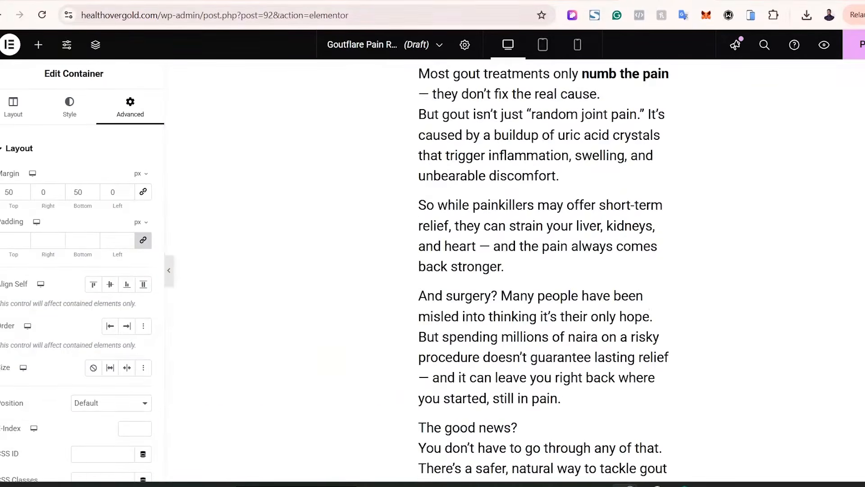
left_click(39, 45)
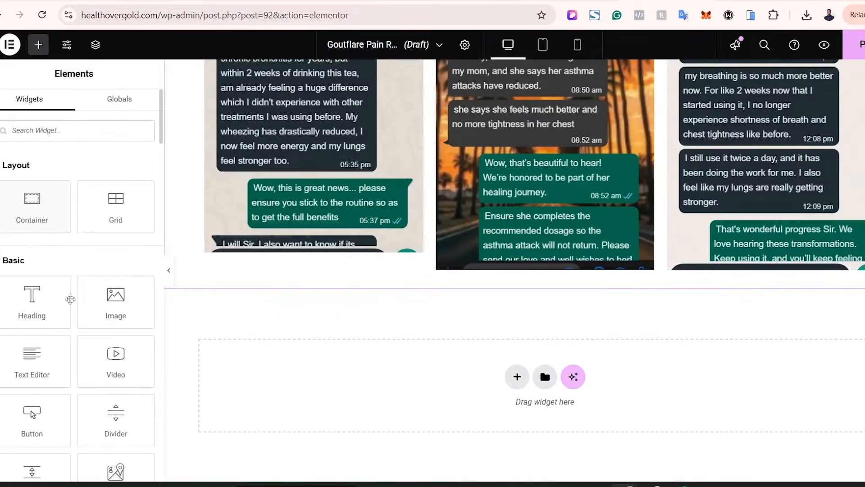
left_click_drag(41, 355, 477, 283)
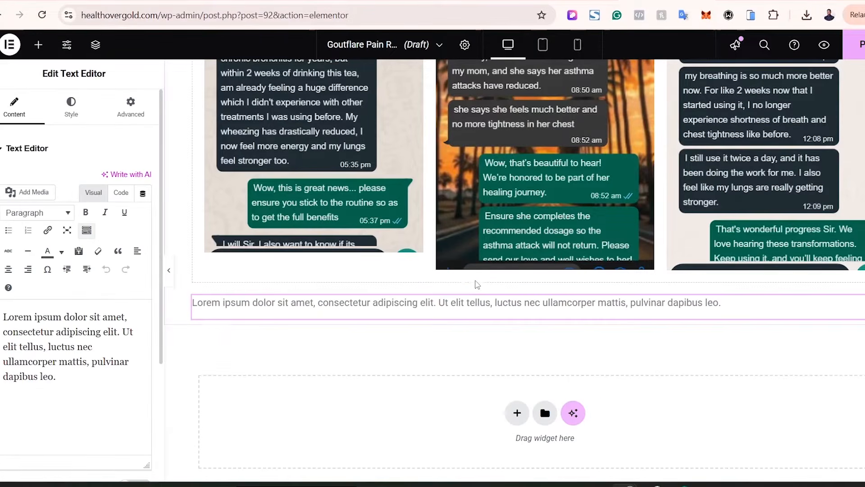
left_click(122, 192)
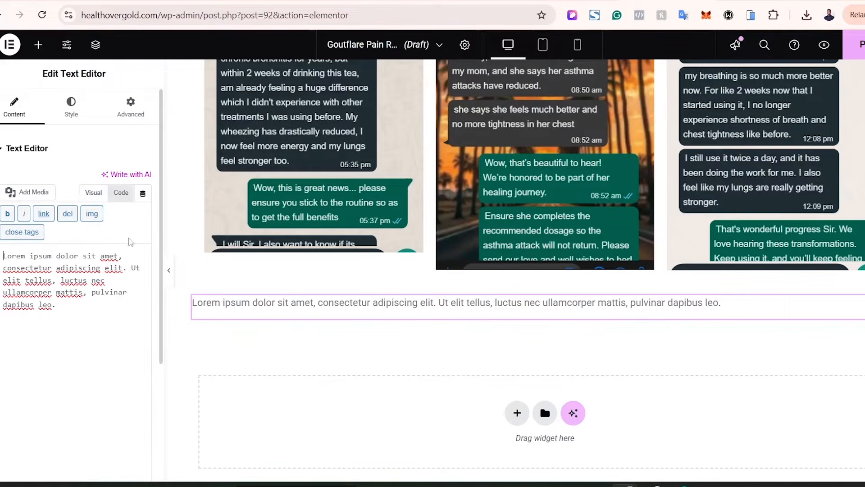
- Replace the Lorem ipsum placeholder with ChatGPT's Option 1 revolutionary-formula paragraph
left_click(653, 485)
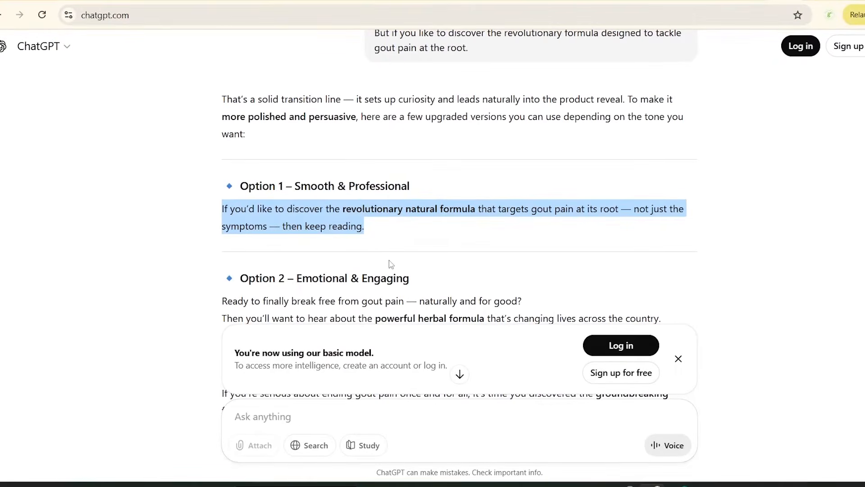
right_click(326, 226)
left_click(370, 241)
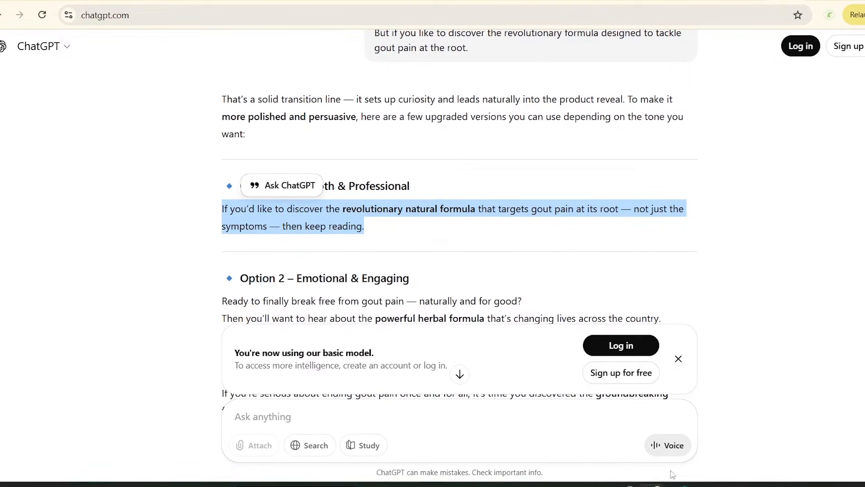
left_click(630, 485)
left_click(118, 284)
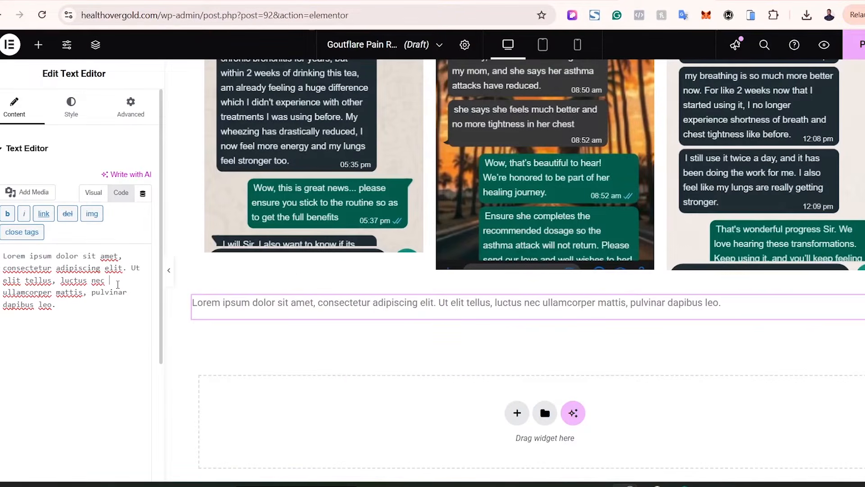
key("ctrl+a")
key("ctrl+v")
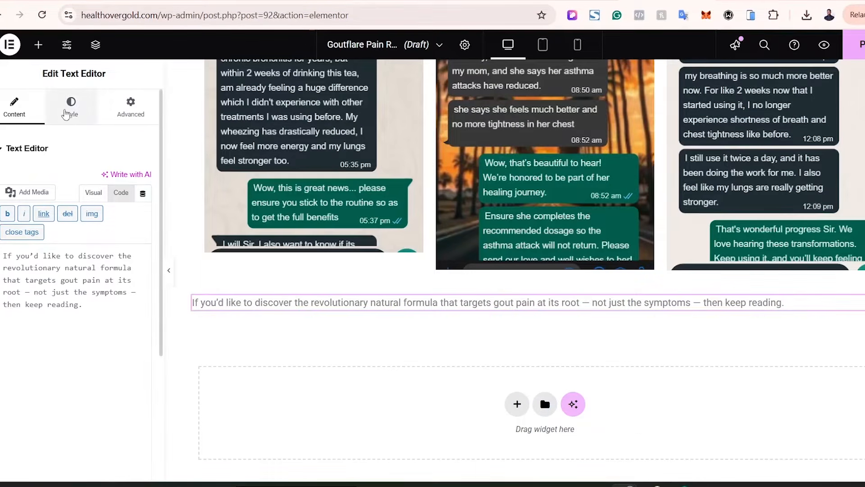
left_click(70, 108)
left_click(14, 108)
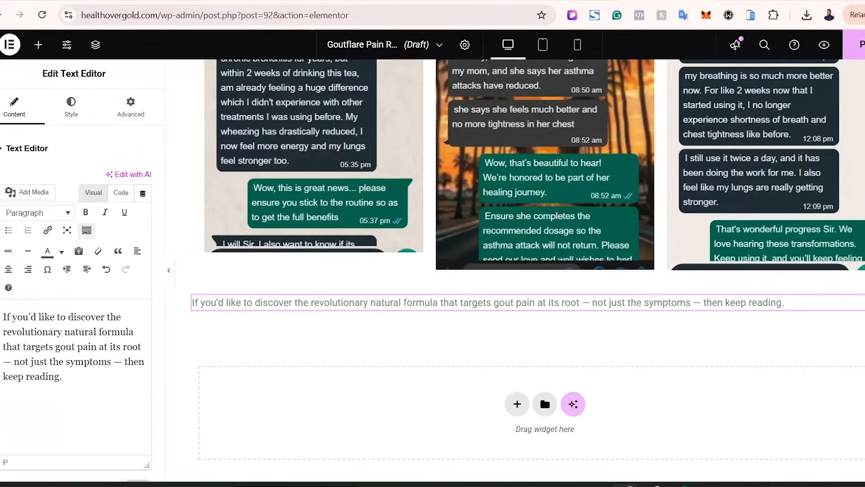
- Copy the intro paragraph's styling onto the new transition paragraph
scroll(542, 236, "up", 10)
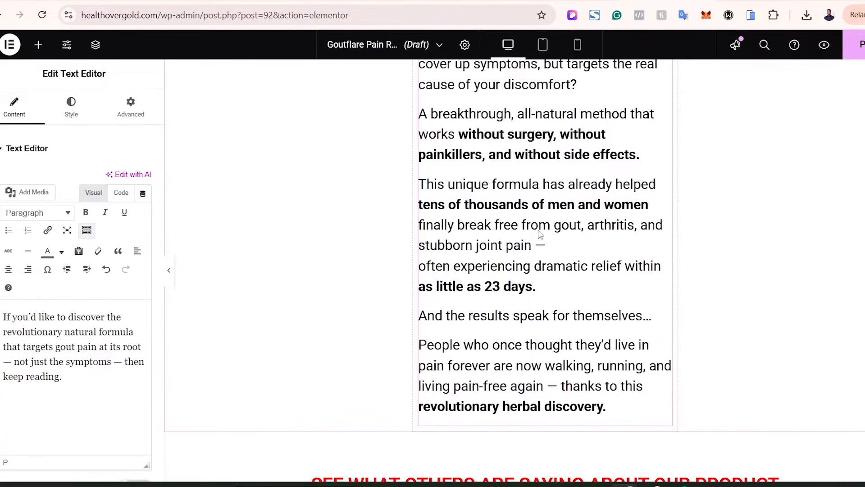
right_click(540, 234)
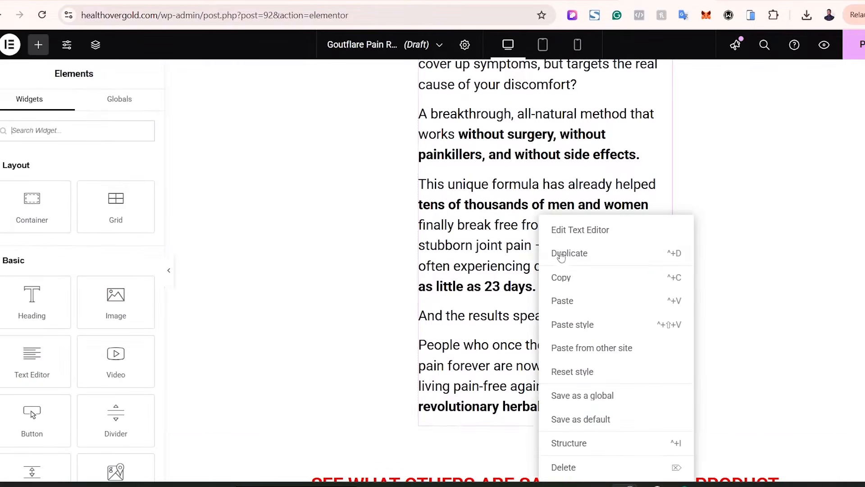
left_click(578, 287)
scroll(786, 290, "down", 10)
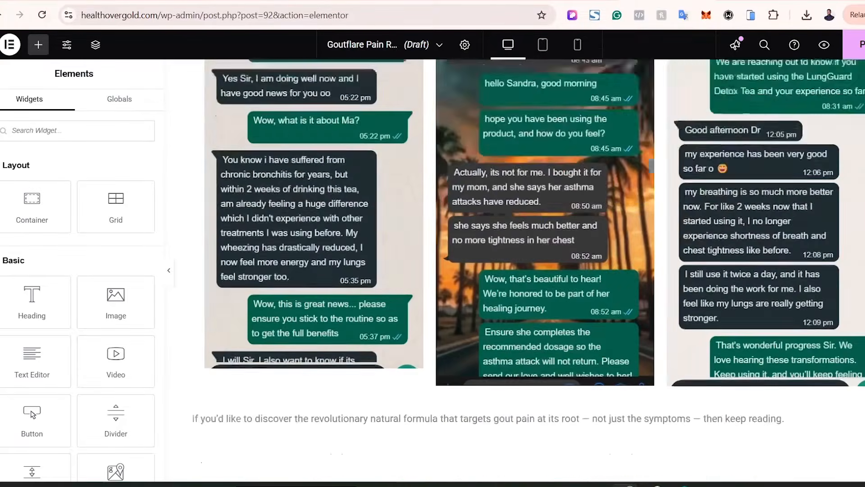
right_click(443, 277)
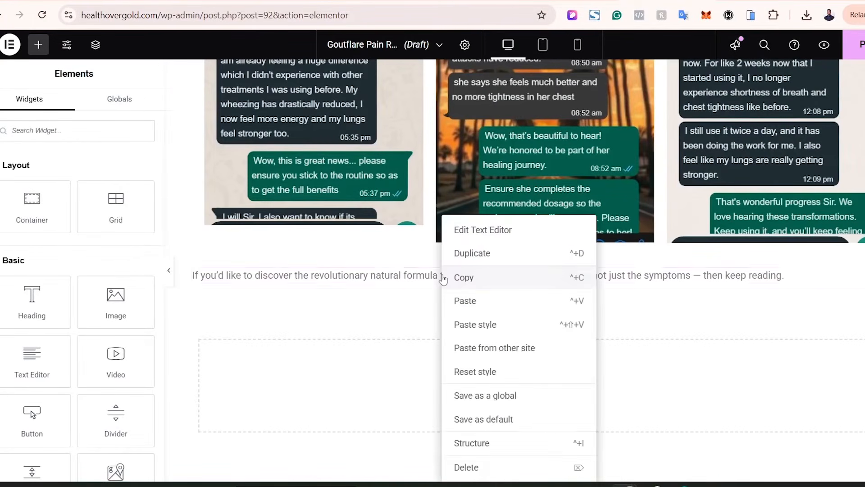
left_click(480, 329)
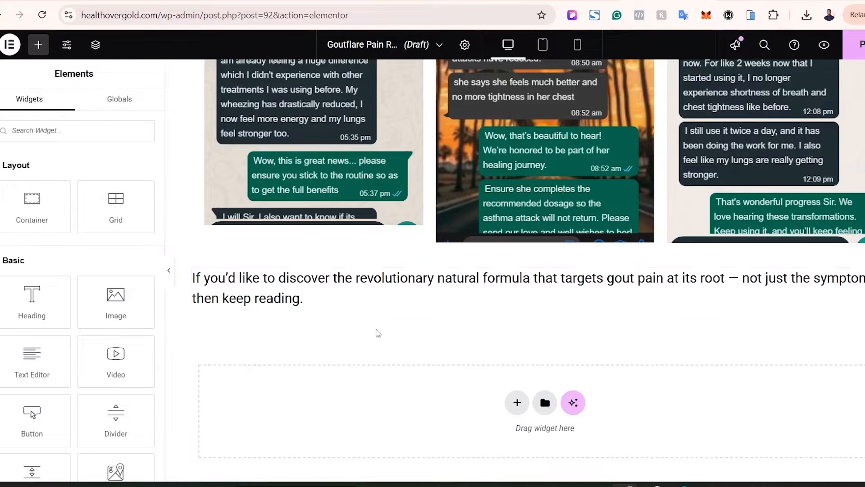
scroll(506, 259, "up", 10)
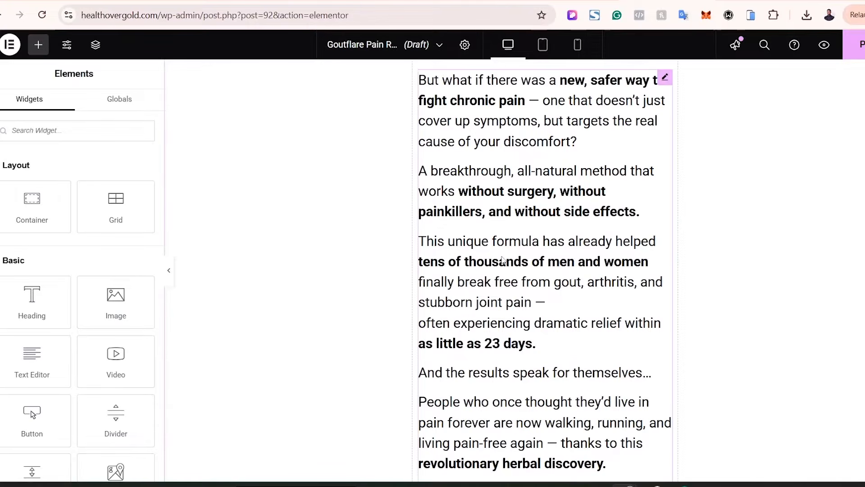
scroll(336, 224, "down", 10)
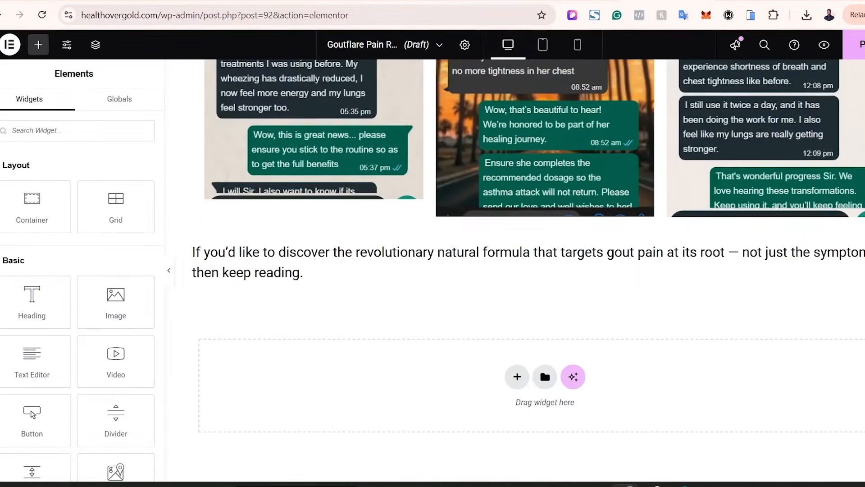
- Review the GoutFlare Buster reference page's product image and combo offer
left_click(582, 1)
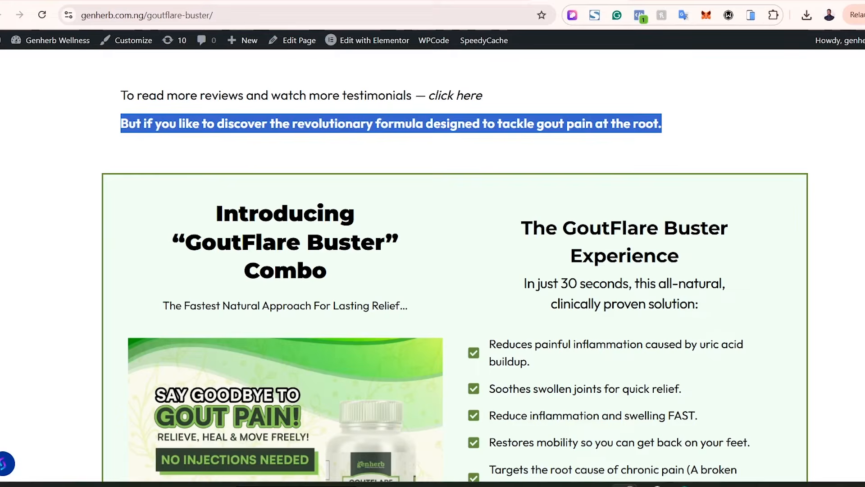
scroll(271, 135, "down", 5)
scroll(270, 135, "up", 3)
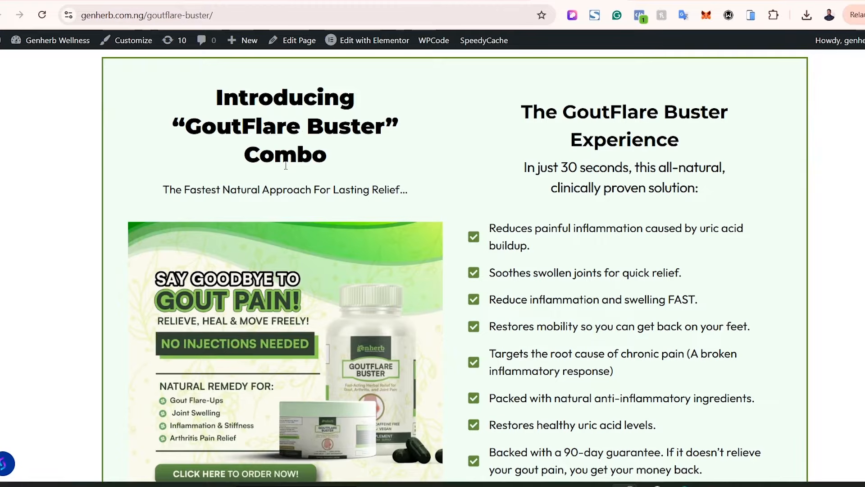
scroll(451, 266, "down", 3)
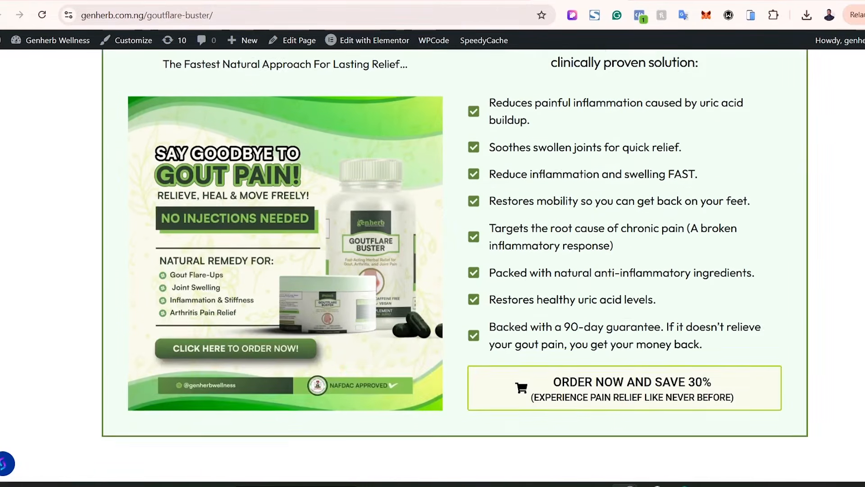
scroll(451, 266, "up", 1)
- Compare with the reference page, then delete the empty container below the formula line
left_click(496, 1)
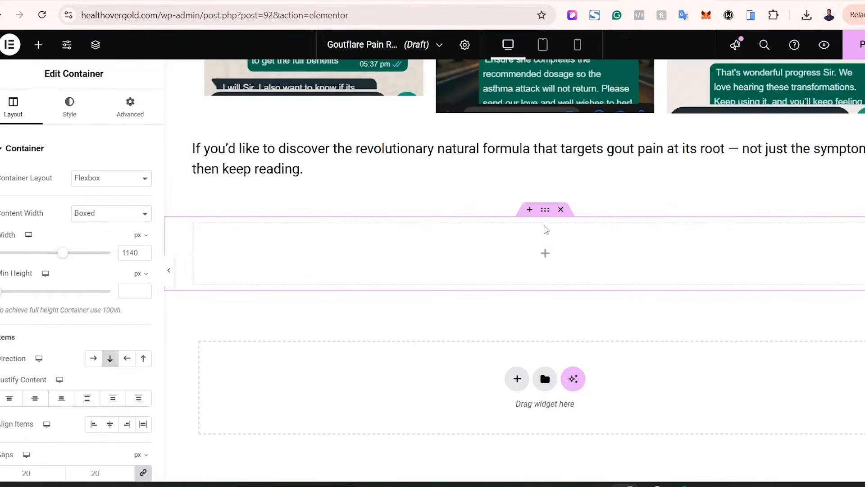
key("ctrl+Tab")
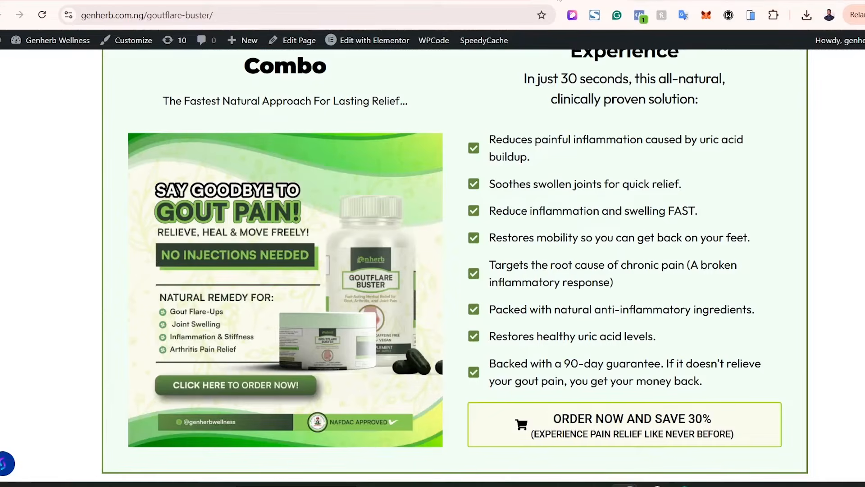
scroll(496, 216, "up", 5)
scroll(496, 215, "down", 7)
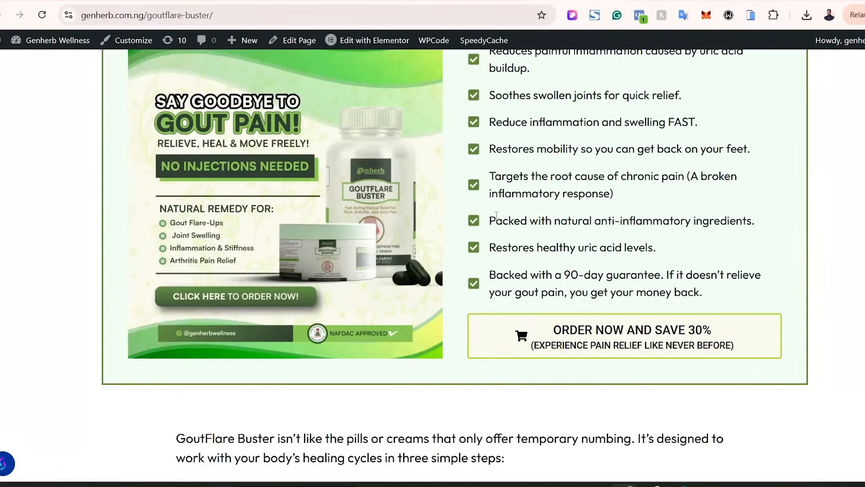
scroll(587, 152, "up", 5)
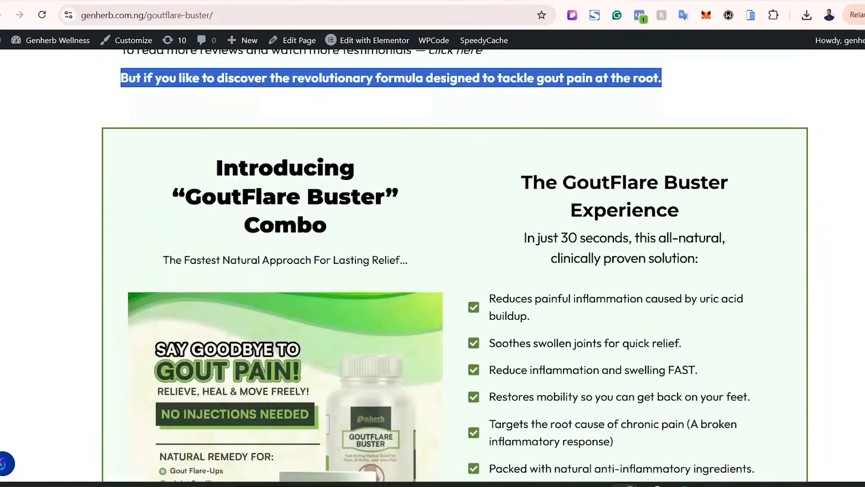
scroll(587, 152, "down", 4)
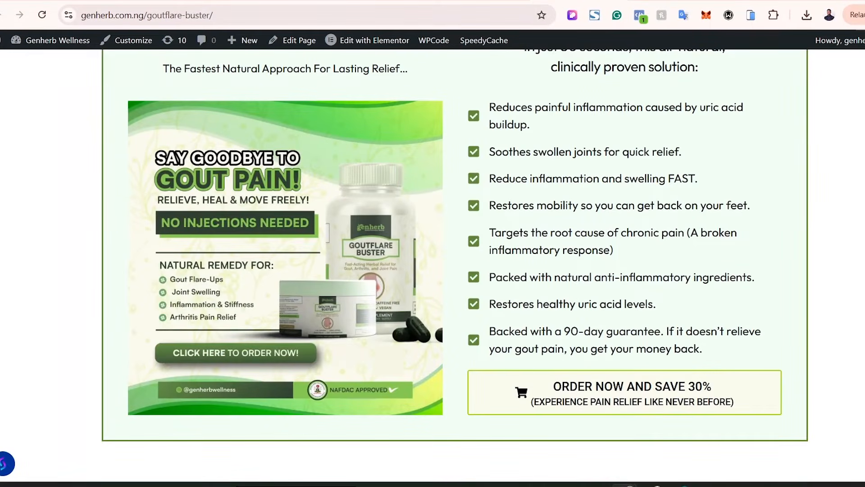
scroll(454, 265, "up", 5)
scroll(455, 266, "down", 2)
key("ctrl+Tab")
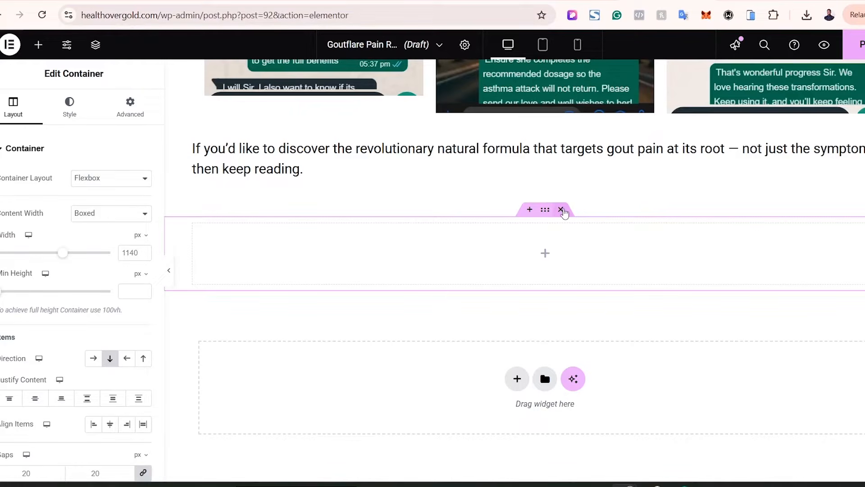
left_click(561, 209)
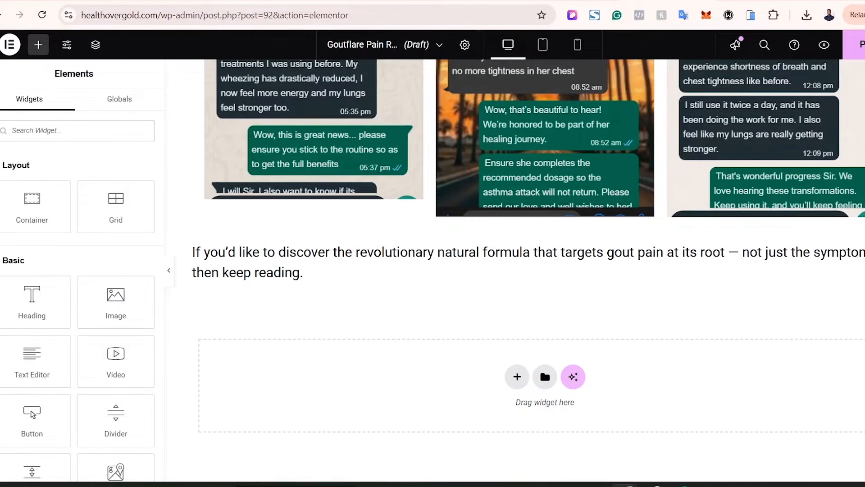
- Add a Flexbox container with a two-column structure in the drop area
left_click(518, 376)
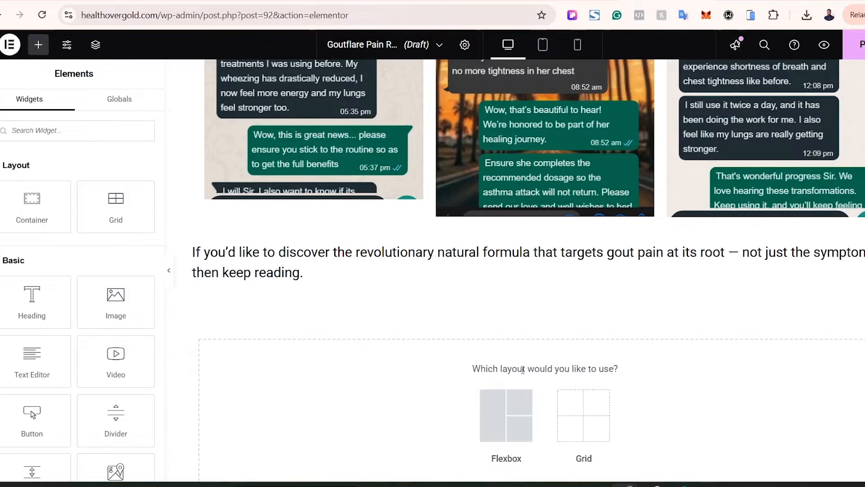
left_click(508, 406)
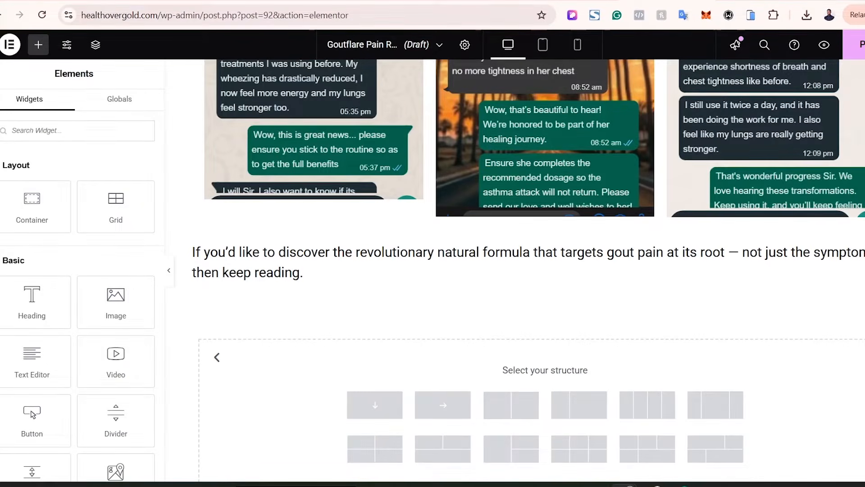
scroll(523, 271, "down", 1)
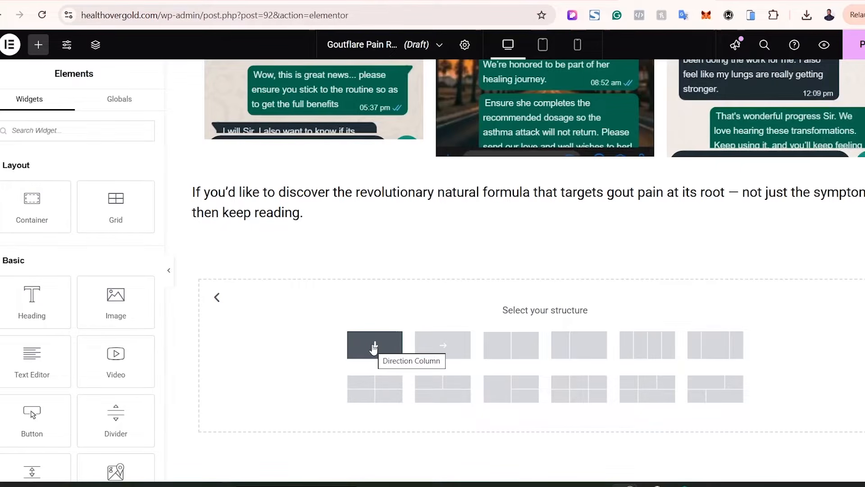
left_click(511, 350)
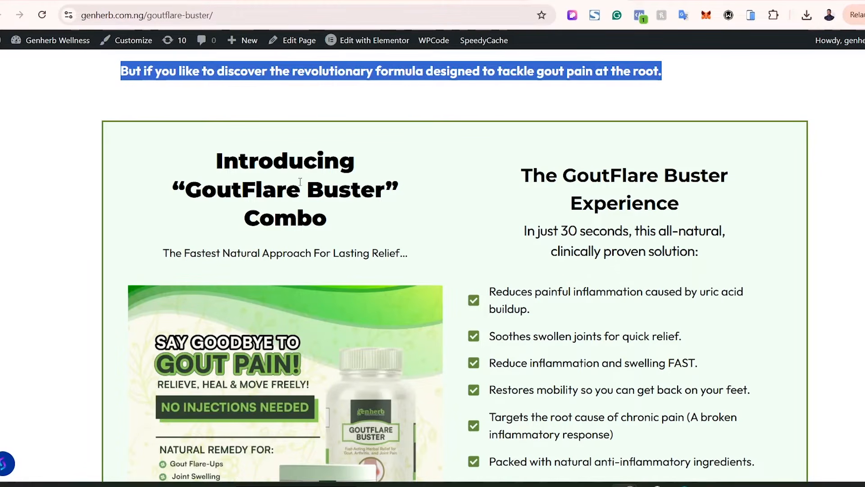
left_click(223, 254)
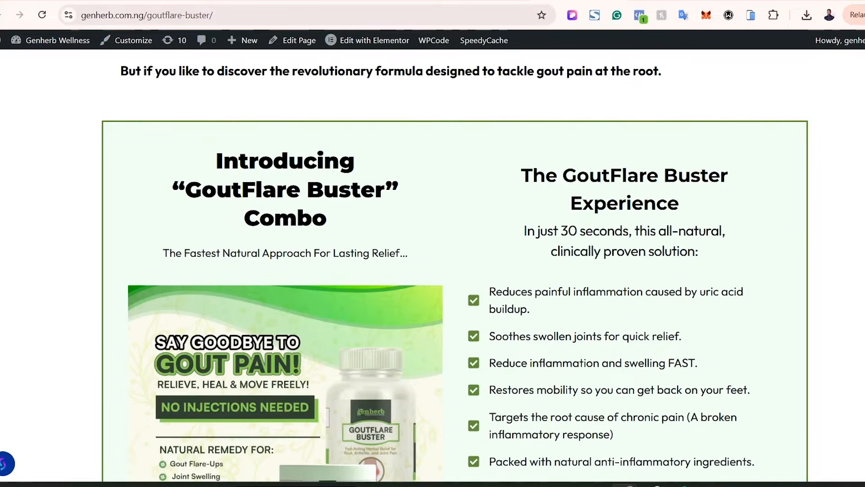
scroll(489, 243, "down", 3)
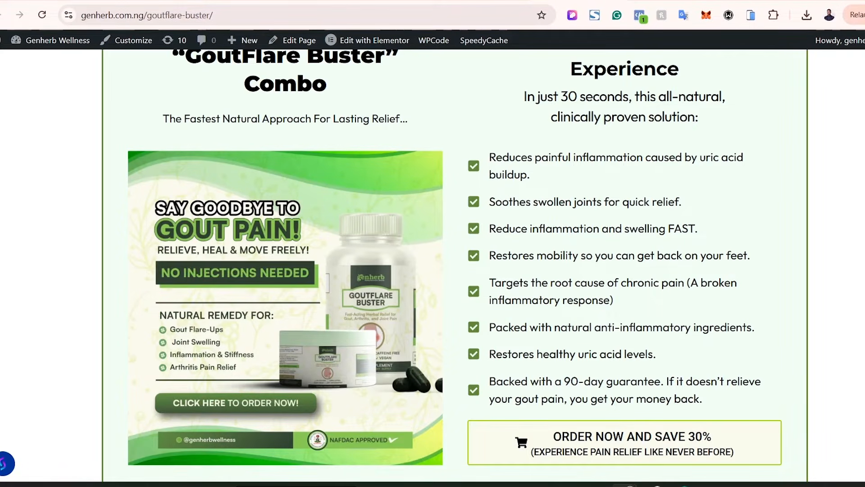
scroll(318, 264, "down", 2)
scroll(318, 264, "up", 2)
scroll(276, 275, "down", 2)
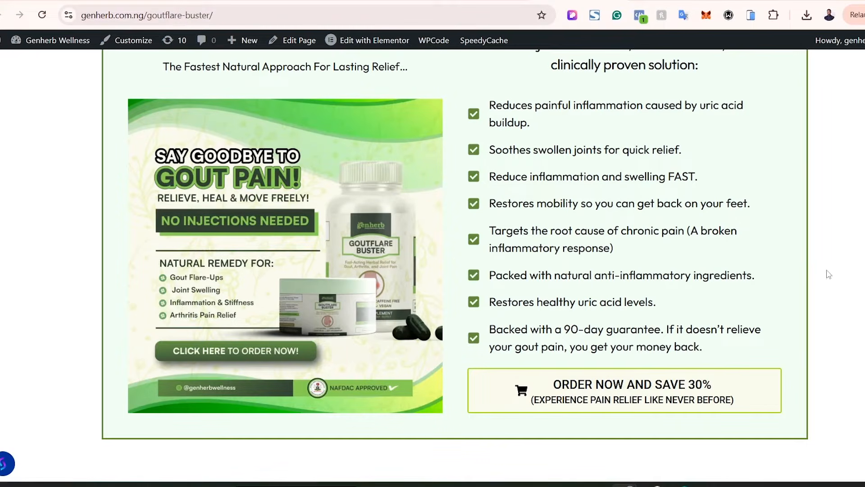
scroll(455, 266, "up", 6)
scroll(455, 266, "down", 3)
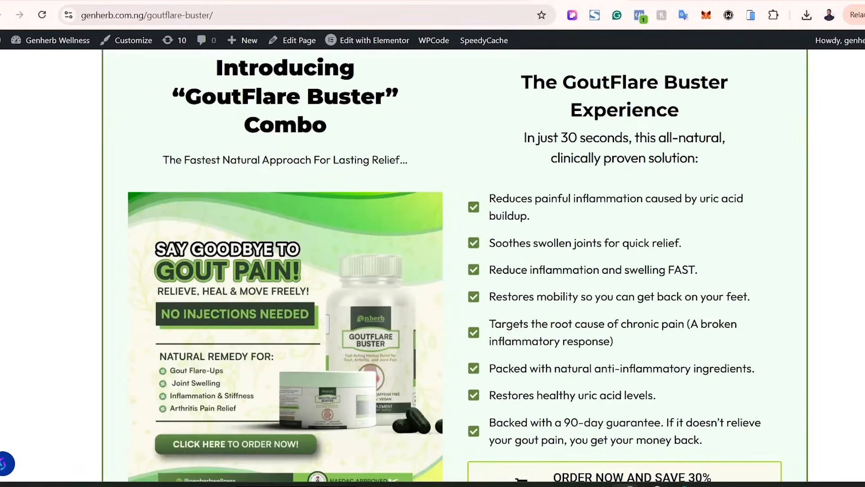
scroll(562, 202, "down", 1)
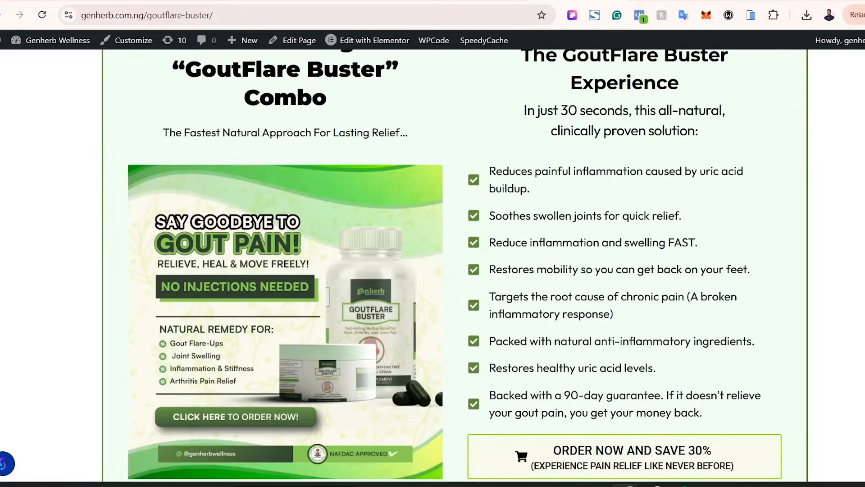
- Add a Heading in the left column reading Introducing "Goutflare Pain Relief"
left_click(659, 2)
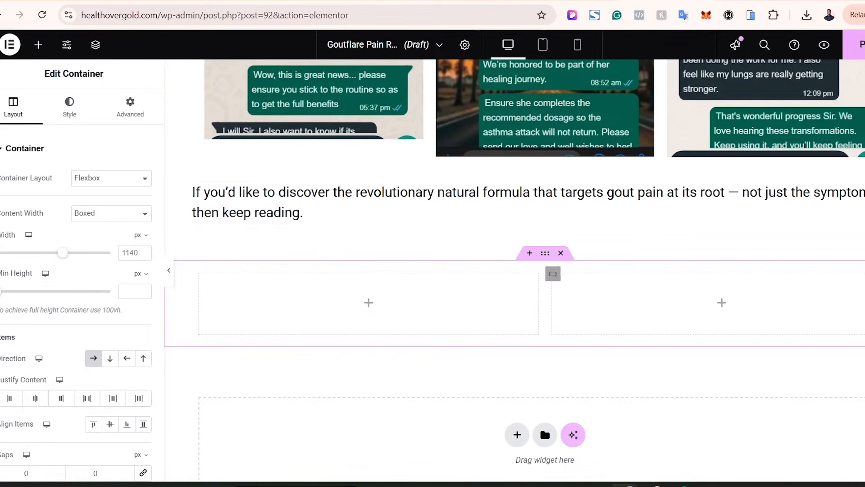
left_click(34, 52)
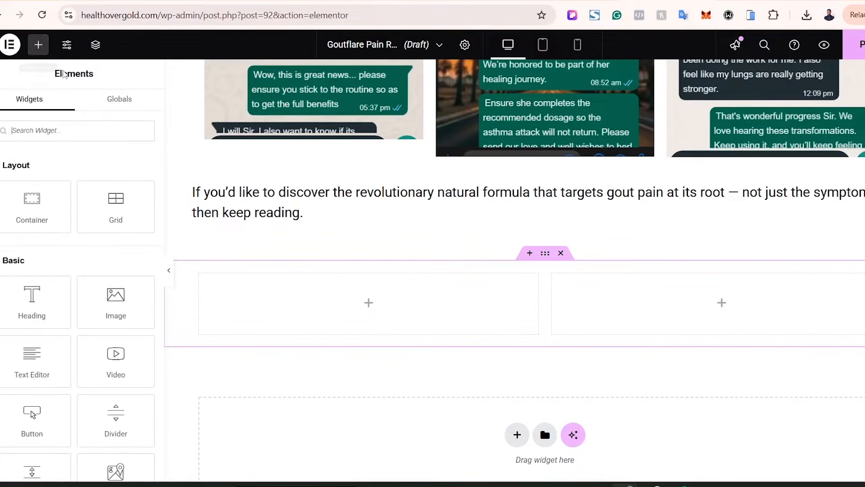
left_click_drag(32, 297, 355, 300)
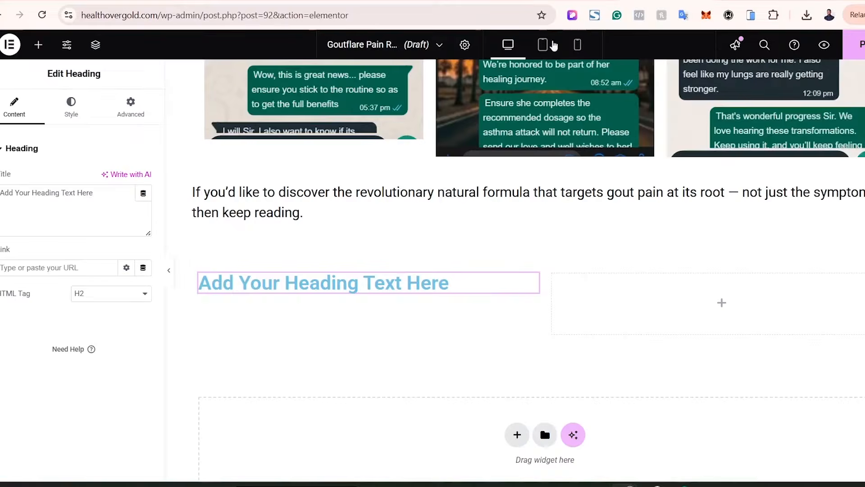
left_click_drag(108, 195, 0, 194)
type("Introducing \"Goutflare Pain Relief\"")
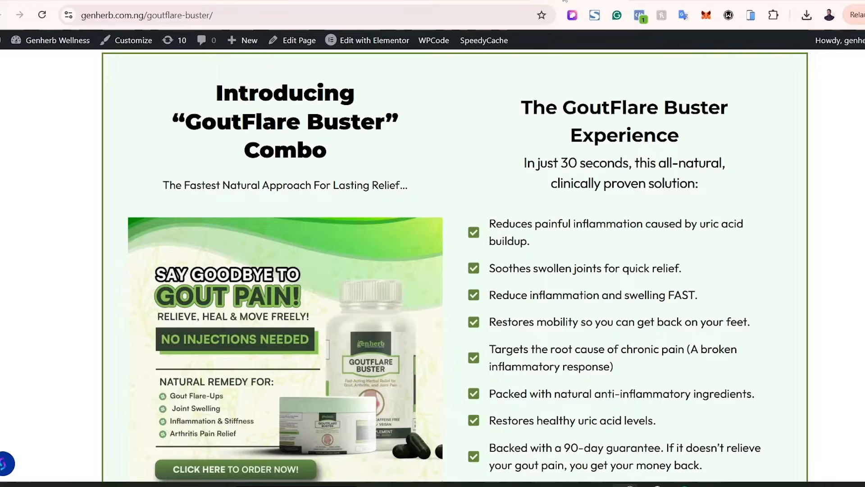
- Add a Text Editor below it with 'The Fastest Natural Approach For Lasting Relief…' subtitle
triple_click(235, 187)
right_click(234, 188)
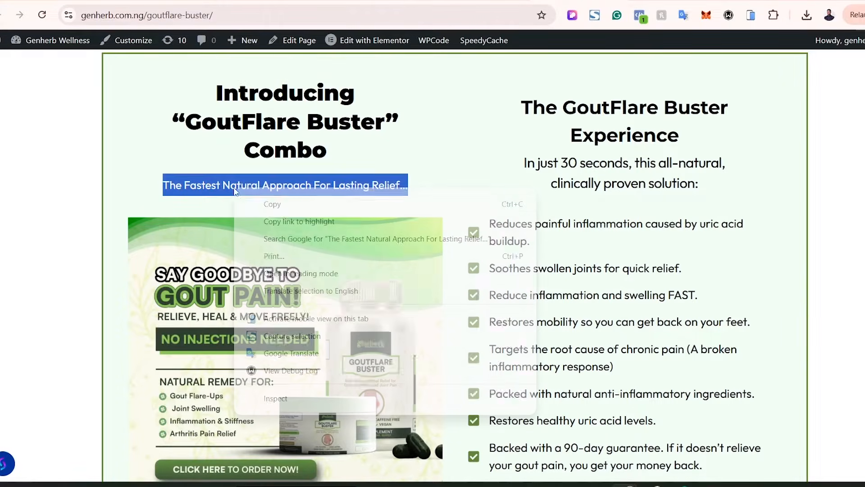
left_click(276, 202)
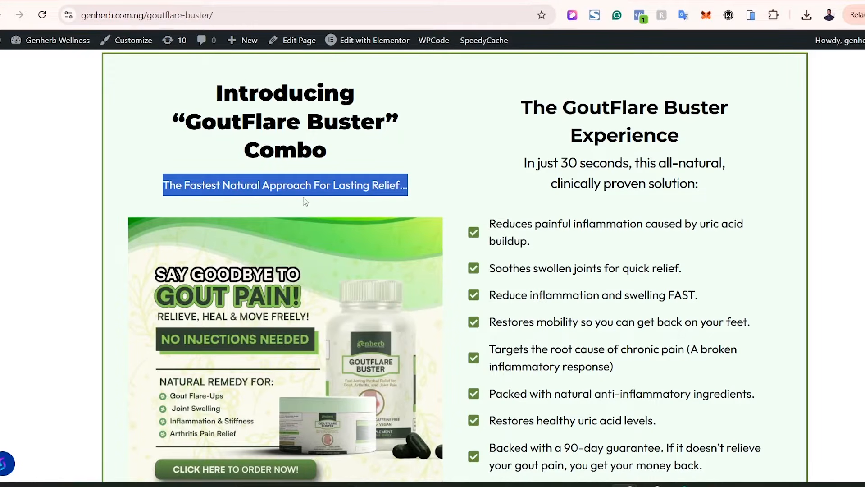
left_click(402, 180)
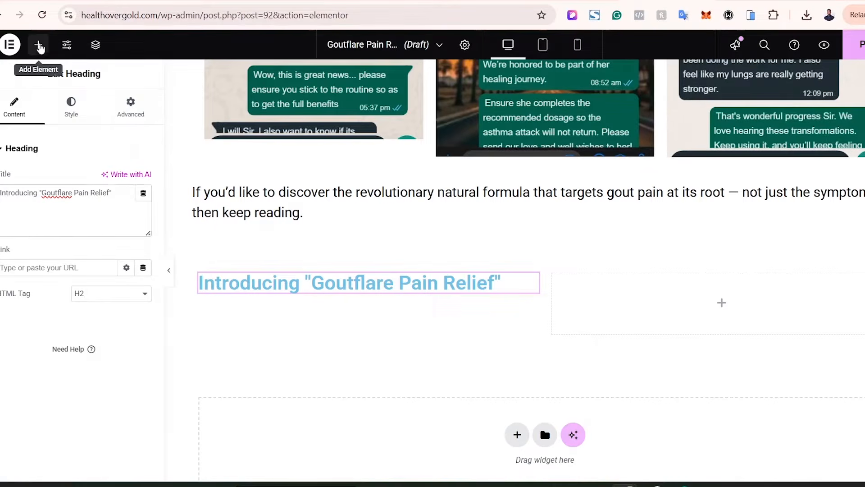
left_click(39, 46)
left_click_drag(29, 358, 306, 293)
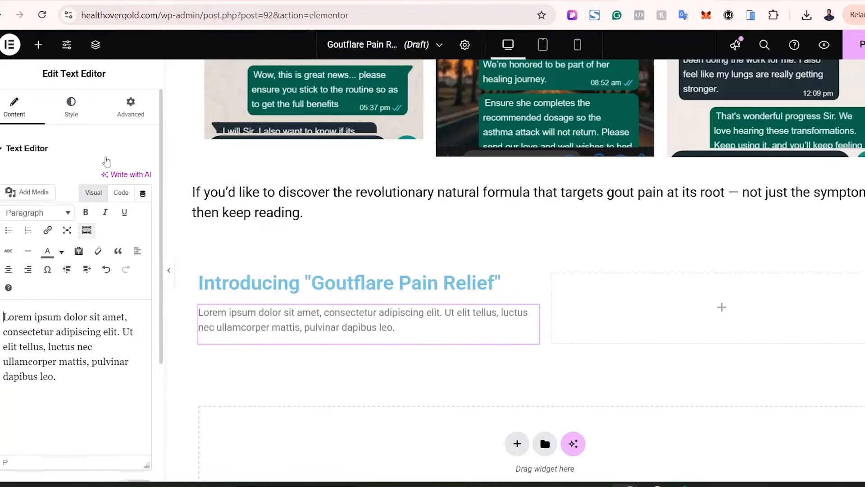
left_click(121, 192)
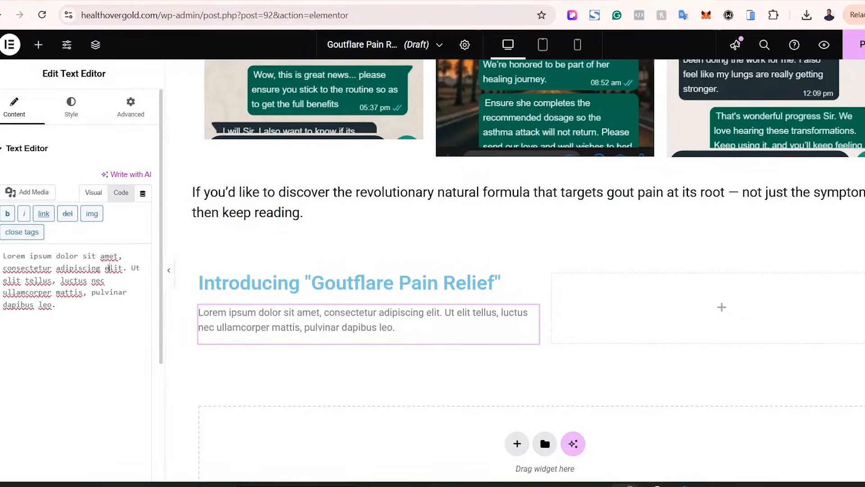
key("ctrl+a")
key("ctrl+v")
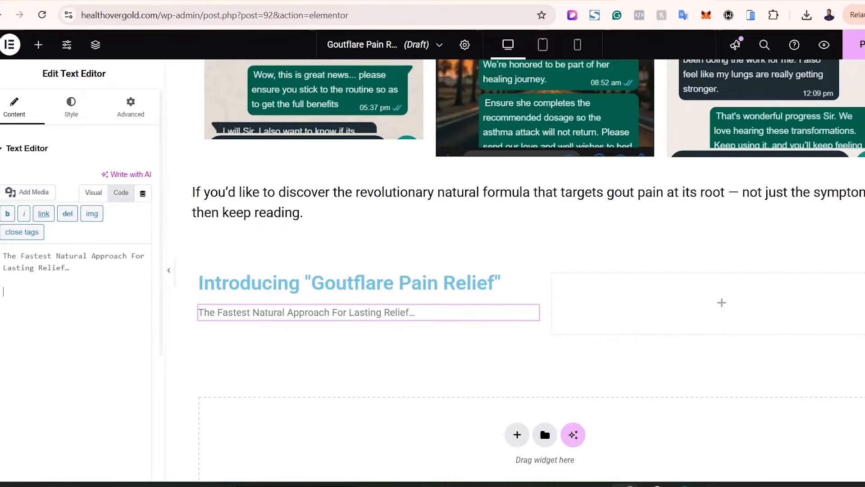
left_click(572, 0)
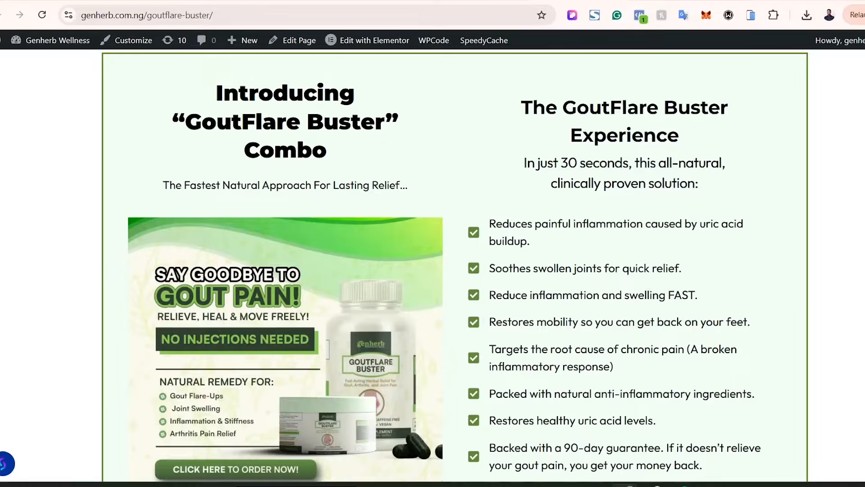
- Place the 'Say Goodbye to Gout Pain' product image below the left-column subtitle
scroll(311, 115, "down", 4)
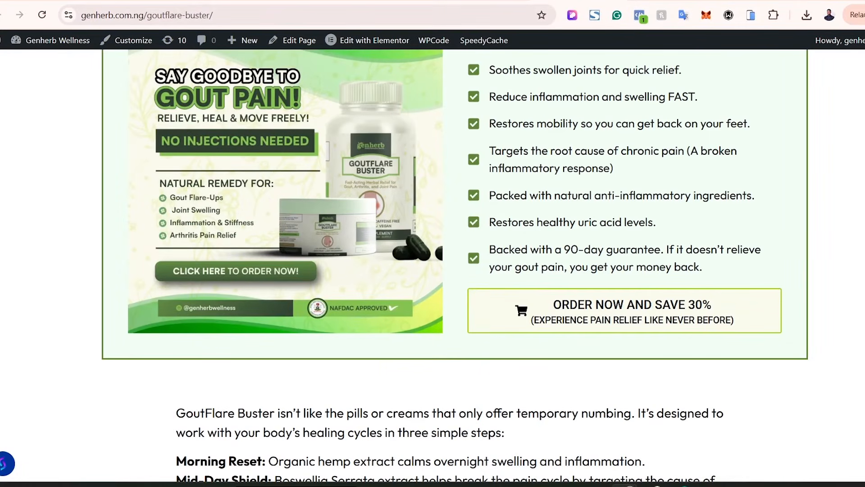
scroll(774, 276, "up", 3)
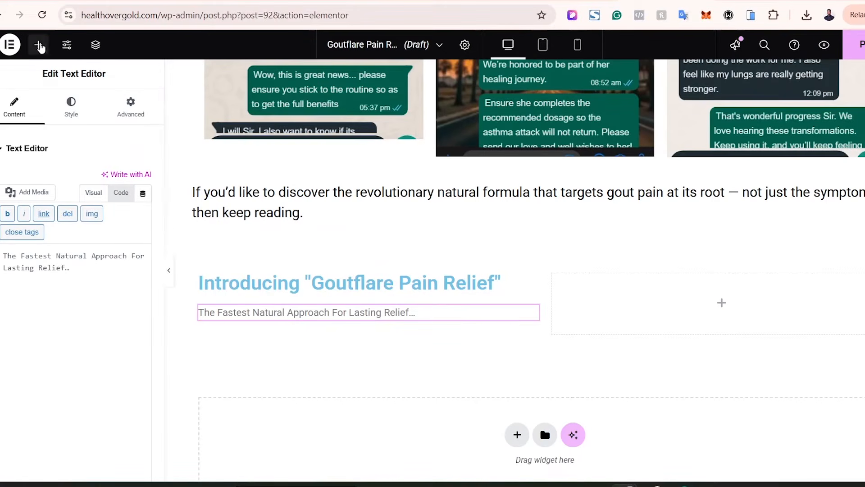
left_click(38, 45)
left_click_drag(120, 309, 333, 318)
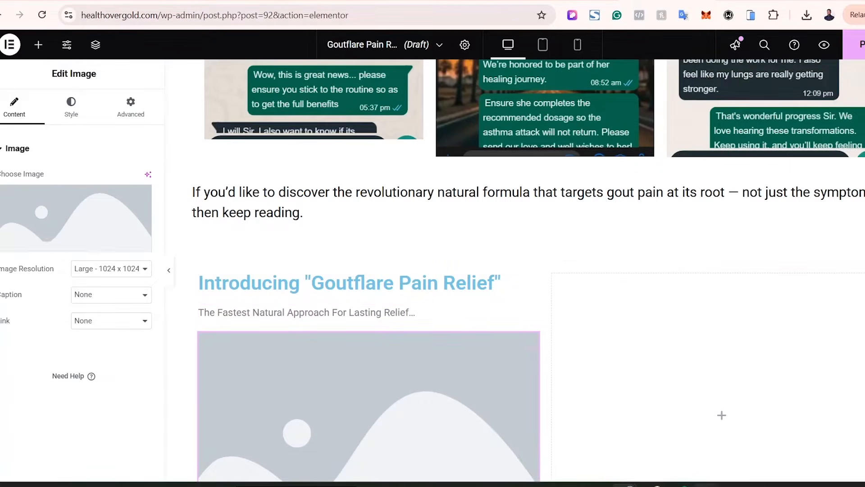
- Copy the reference page's Experience heading, intro lines and checkmark list
scroll(419, 289, "down", 5)
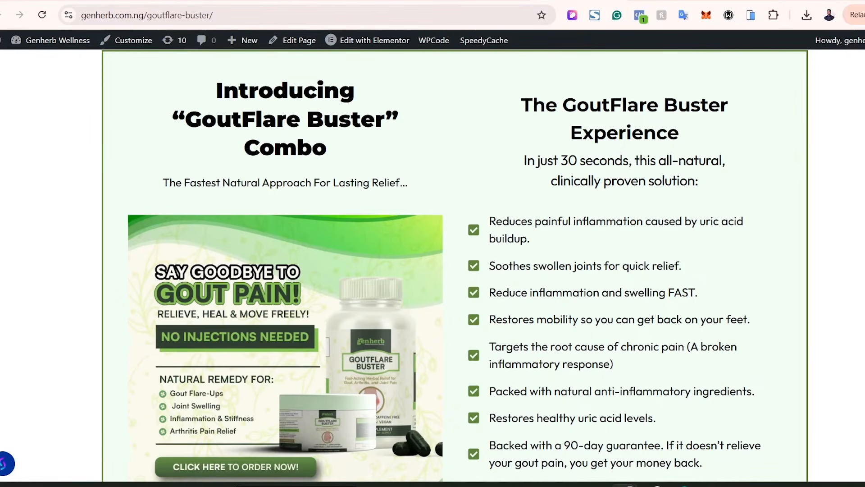
scroll(732, 153, "up", 5)
scroll(622, 92, "down", 7)
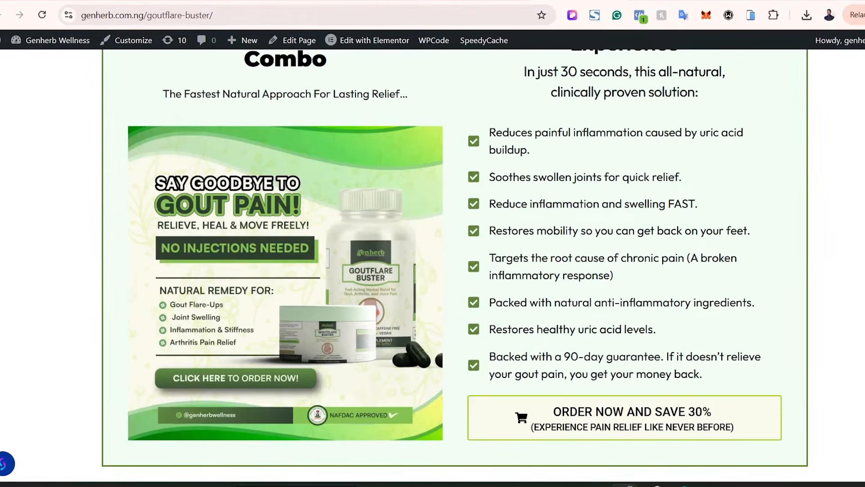
scroll(520, 253, "up", 3)
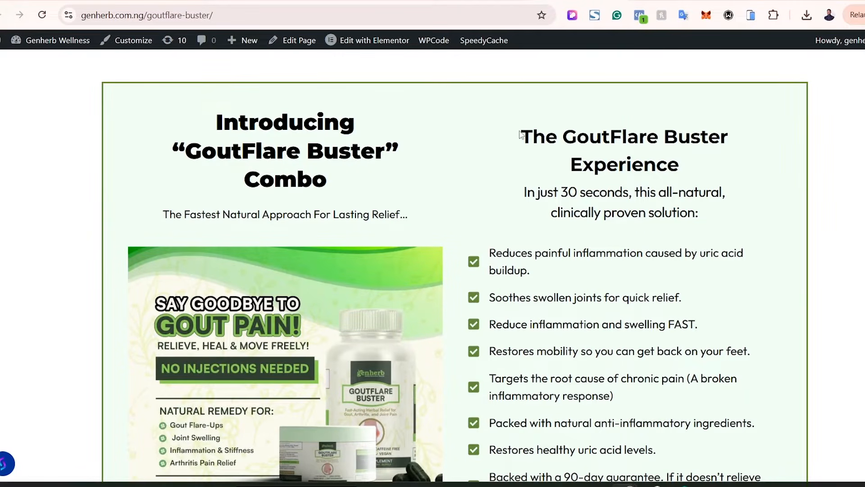
left_click_drag(521, 135, 642, 239)
key("ctrl+c")
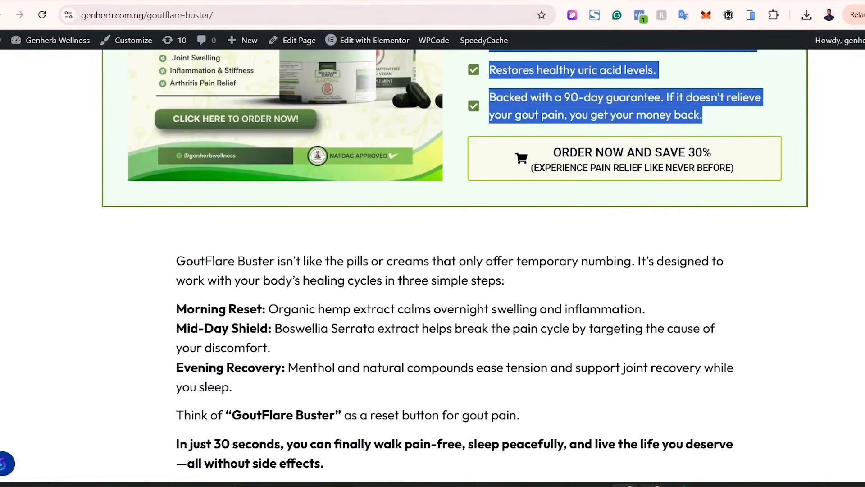
key("alt+Tab")
- Send the copied Experience section to ChatGPT for a higher-converting rewrite
left_click(447, 420)
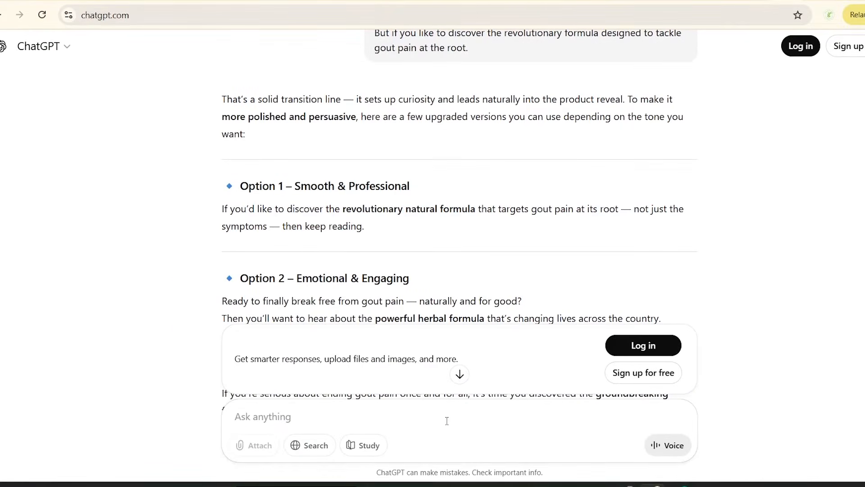
key("ctrl+v")
key("Return")
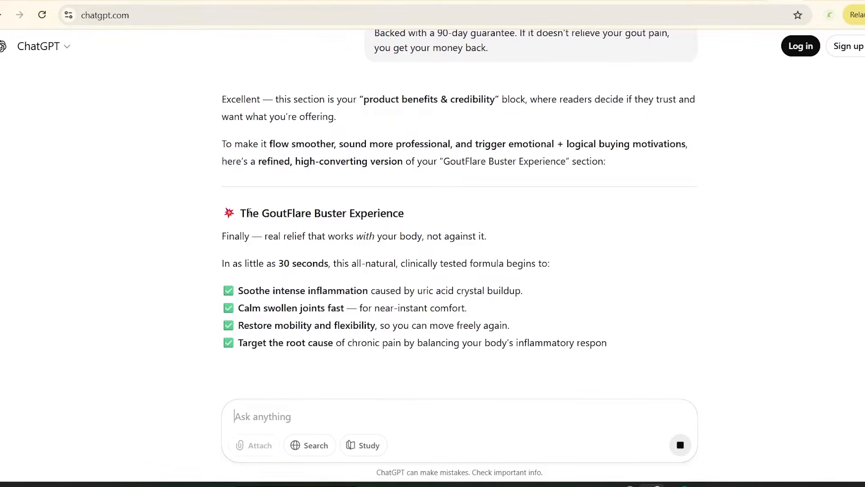
- Select the reply from the GoutFlare Buster Experience heading through the six benefits
left_click_drag(249, 212, 426, 219)
left_click(368, 211)
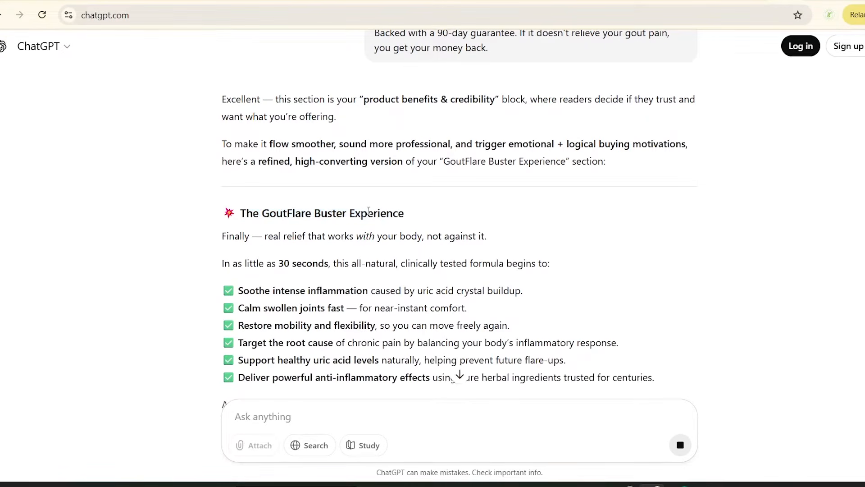
left_click_drag(246, 210, 277, 213)
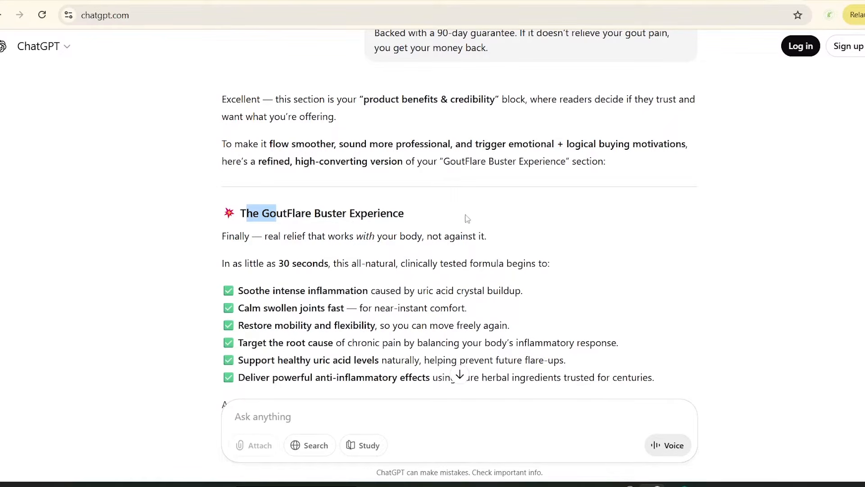
scroll(404, 110, "down", 3)
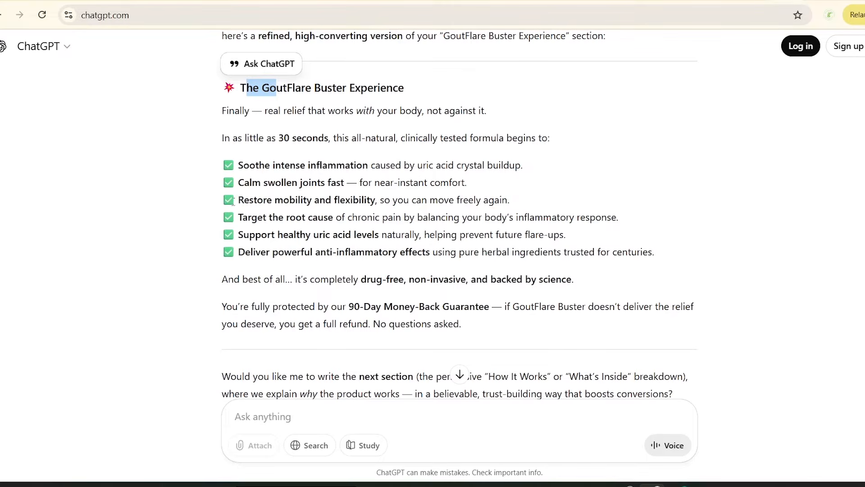
scroll(331, 212, "up", 5)
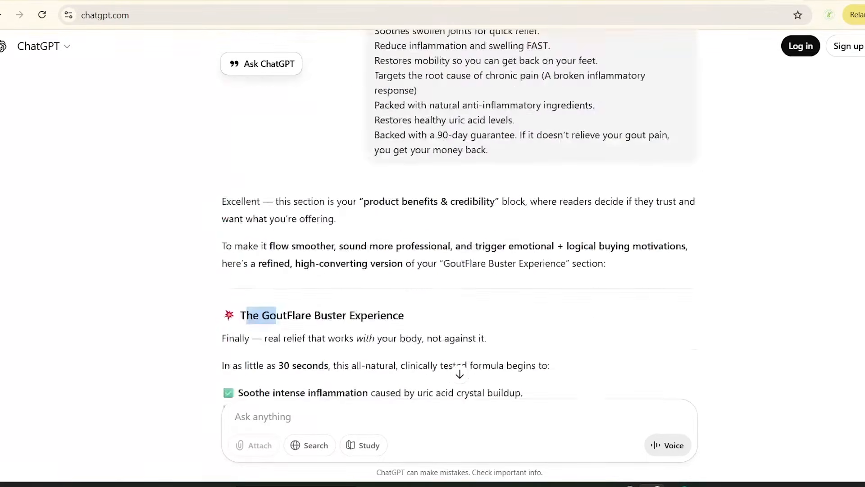
scroll(331, 211, "down", 3)
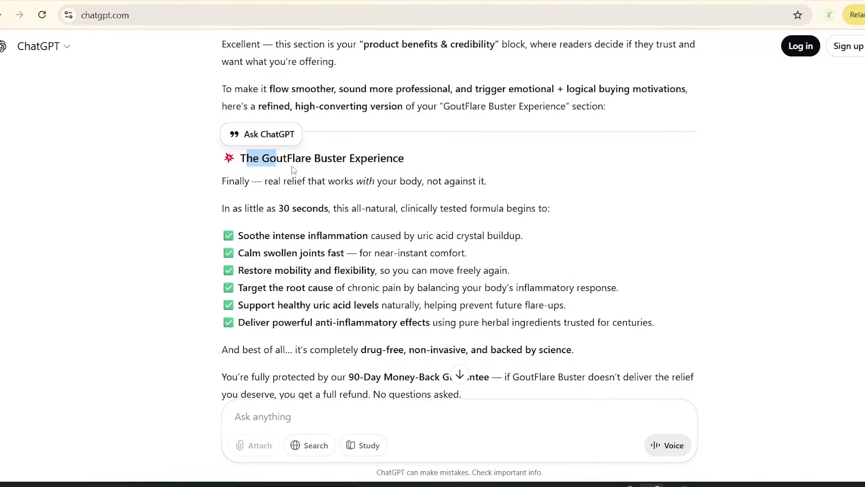
left_click_drag(227, 162, 544, 350)
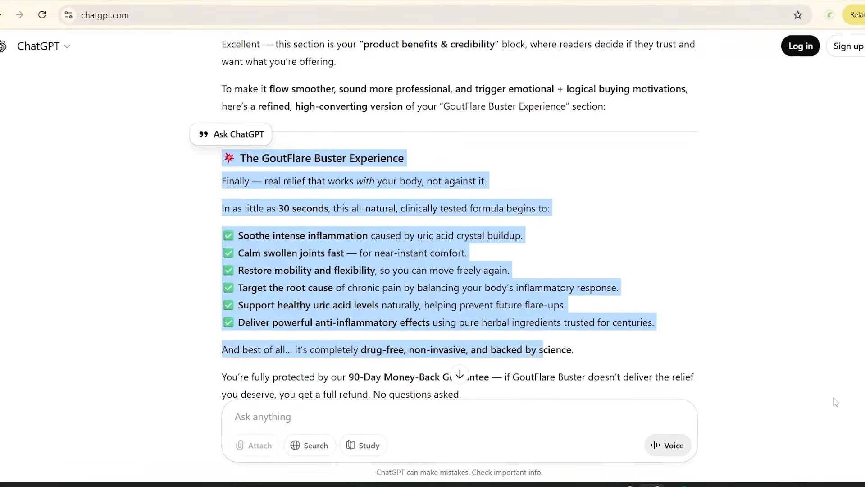
scroll(460, 225, "down", 3)
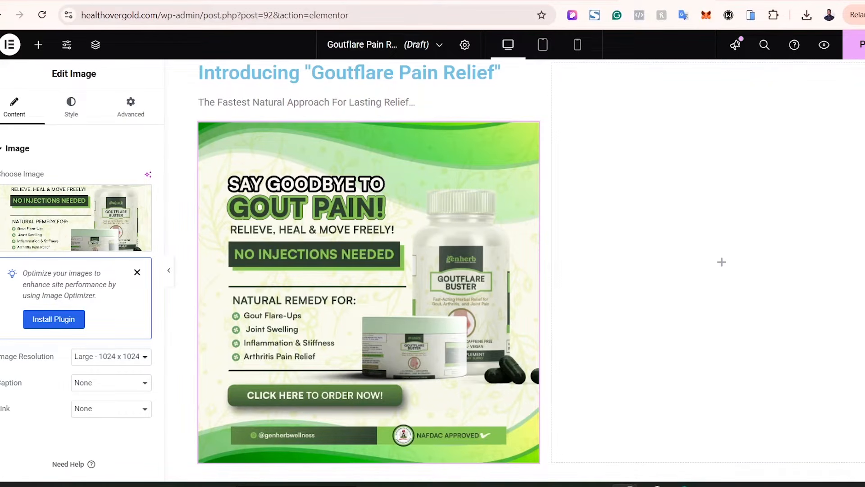
- Drop a Heading widget into the empty right column
scroll(514, 271, "up", 3)
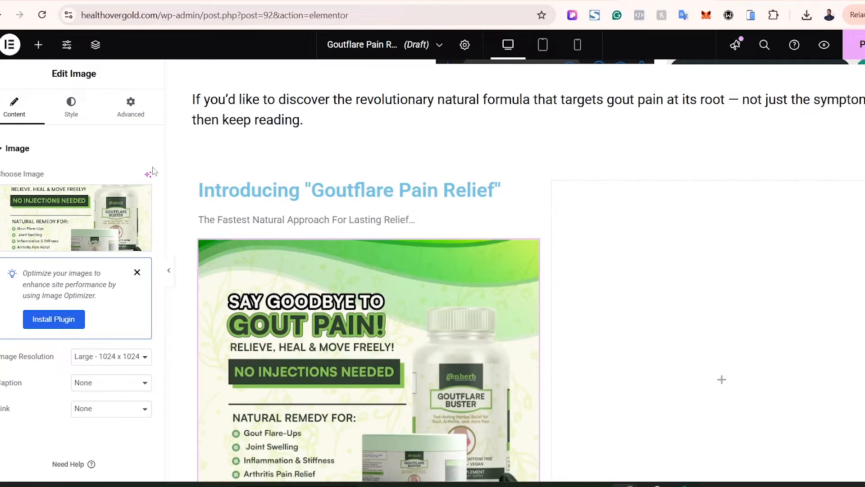
left_click(39, 44)
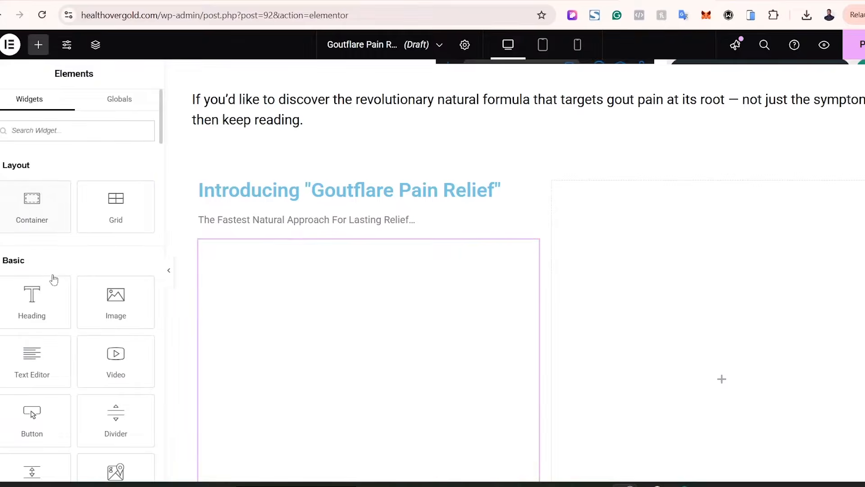
left_click_drag(54, 293, 802, 434)
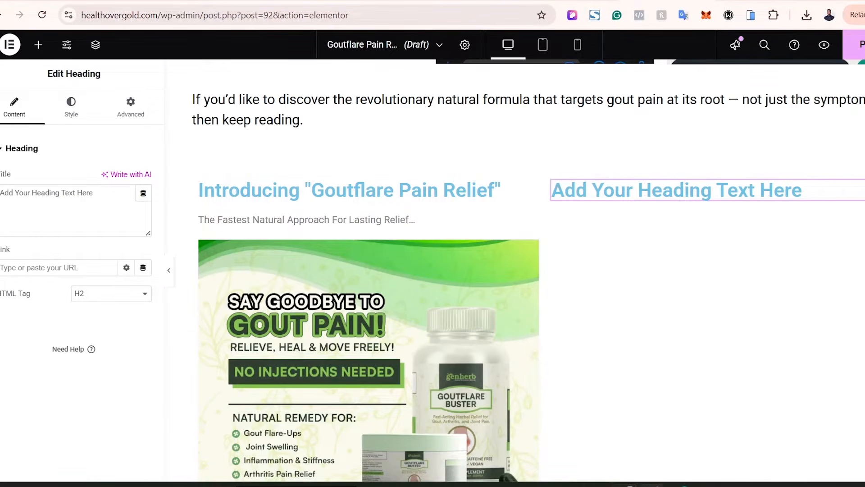
- Copy the heading 'The GoutFlare Buster Experience' from ChatGPT's rewrite
left_click(657, 486)
scroll(278, 117, "up", 2)
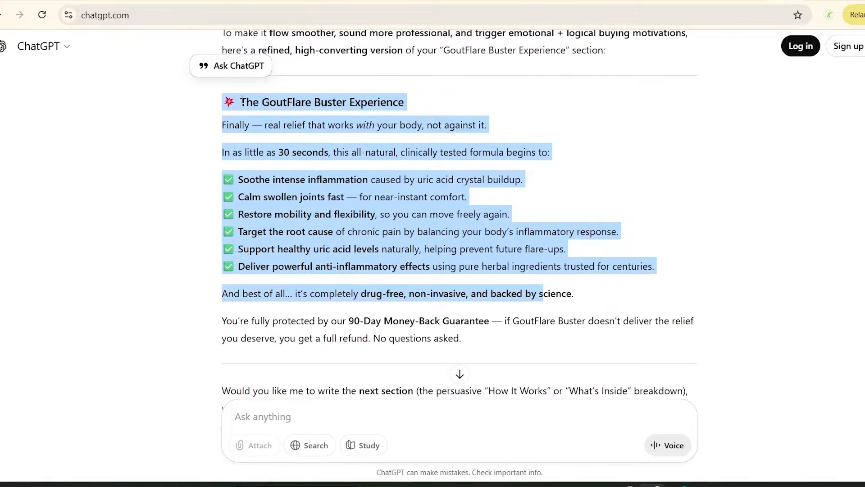
left_click_drag(241, 101, 414, 113)
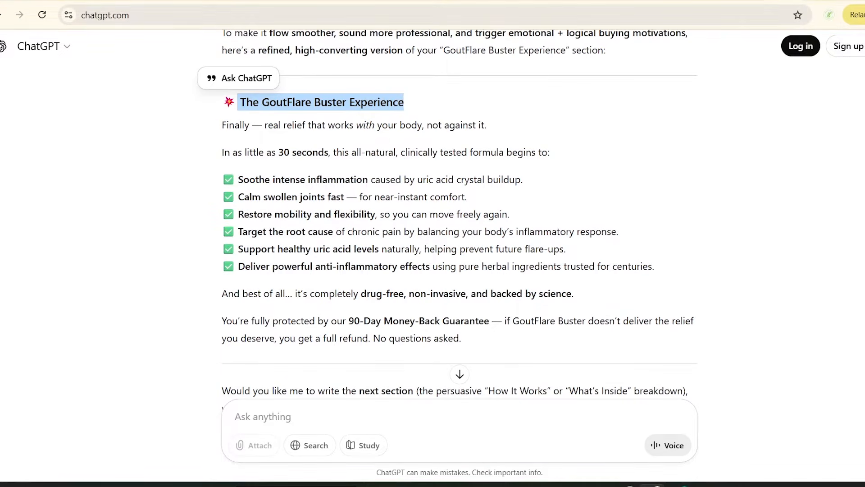
key("alt+Tab")
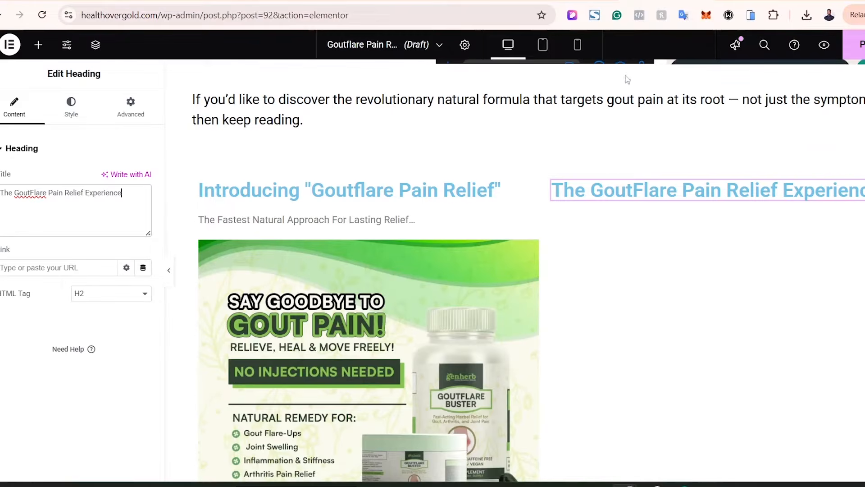
- Duplicate the left column's subtitle text block into the right column under the heading
key("alt+Tab")
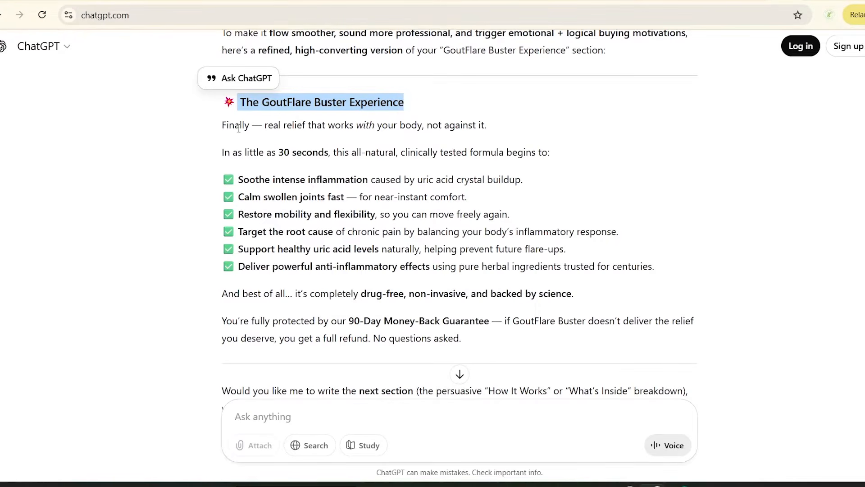
left_click_drag(222, 120, 559, 152)
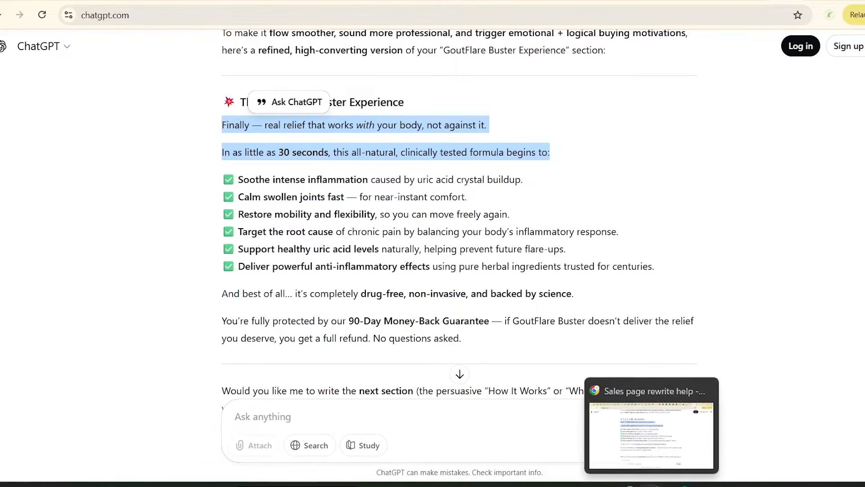
left_click(653, 485)
scroll(686, 323, "up", 3)
scroll(808, 373, "down", 1)
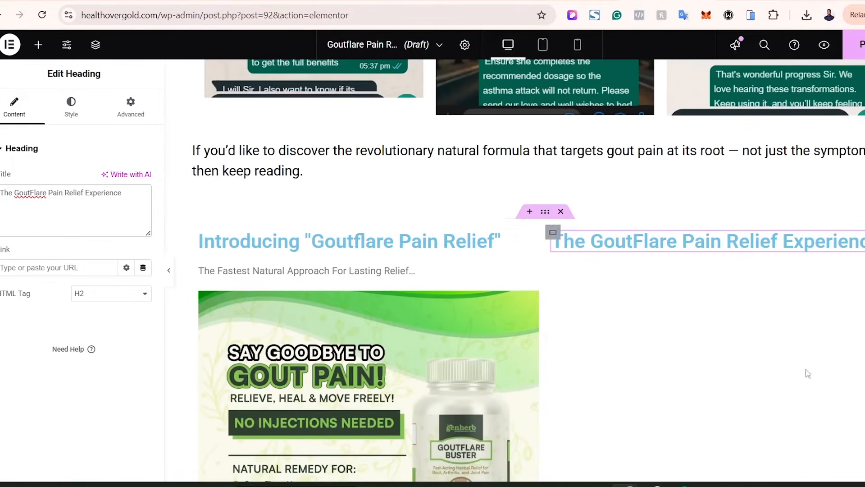
right_click(355, 271)
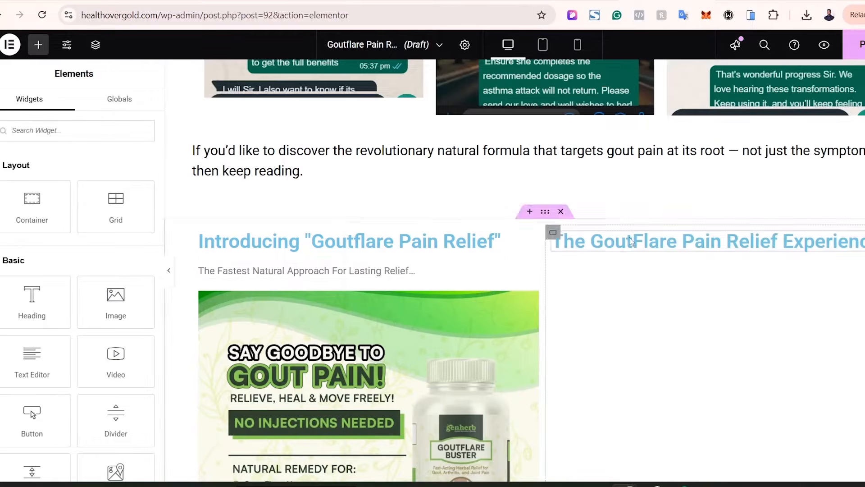
right_click(630, 241)
left_click(667, 301)
- Fill that block with ChatGPT's two intro paragraphs ending 'clinically tested formula begins to:'
key("alt+Tab")
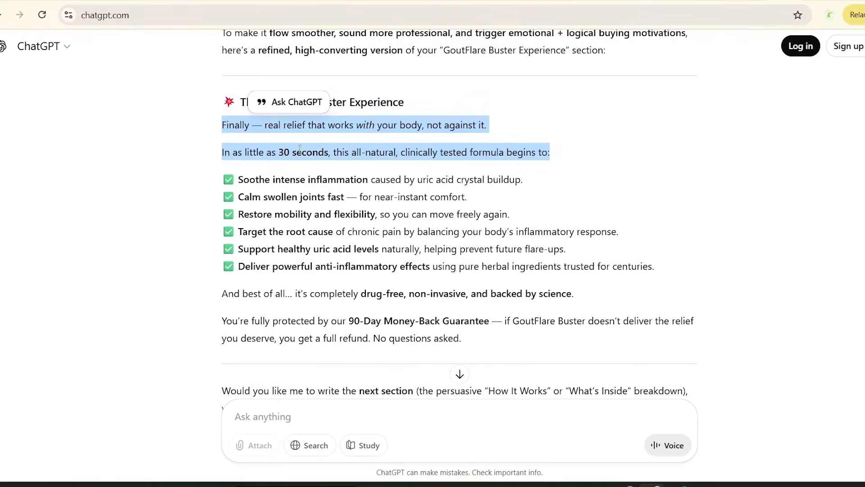
right_click(303, 158)
left_click(347, 167)
key("alt+Tab")
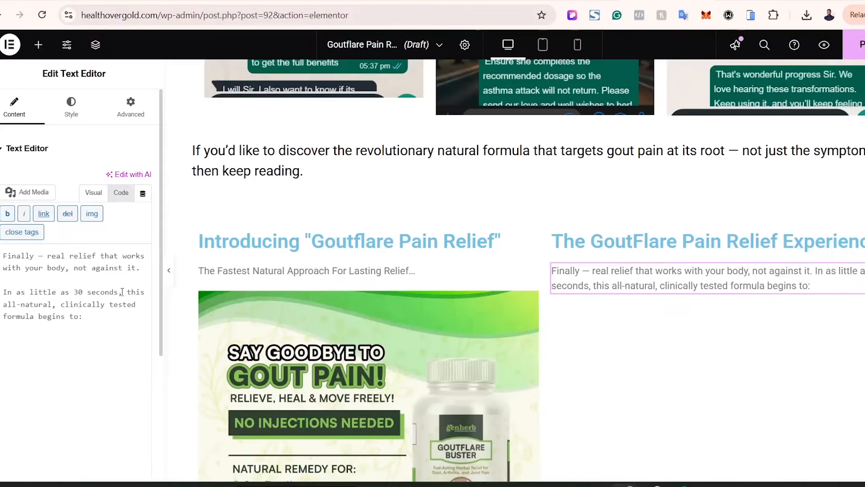
left_click(93, 193)
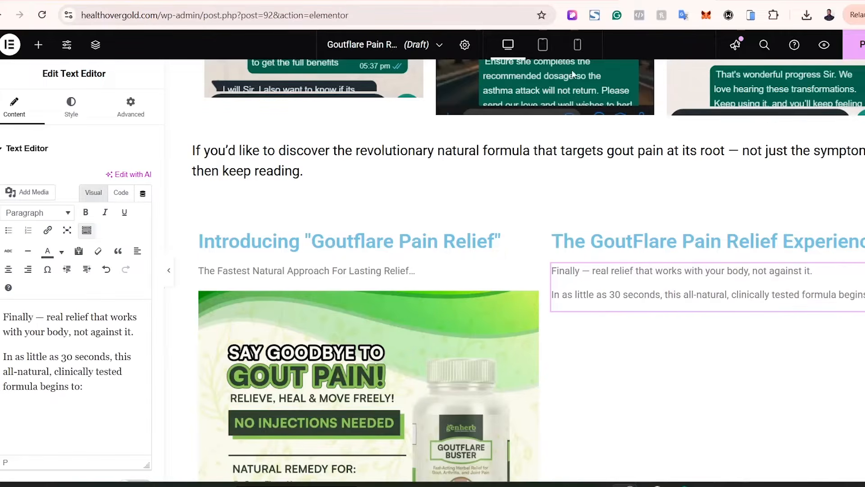
- Compare the reference page's checkmark list before adding the next widget
key("alt+Tab")
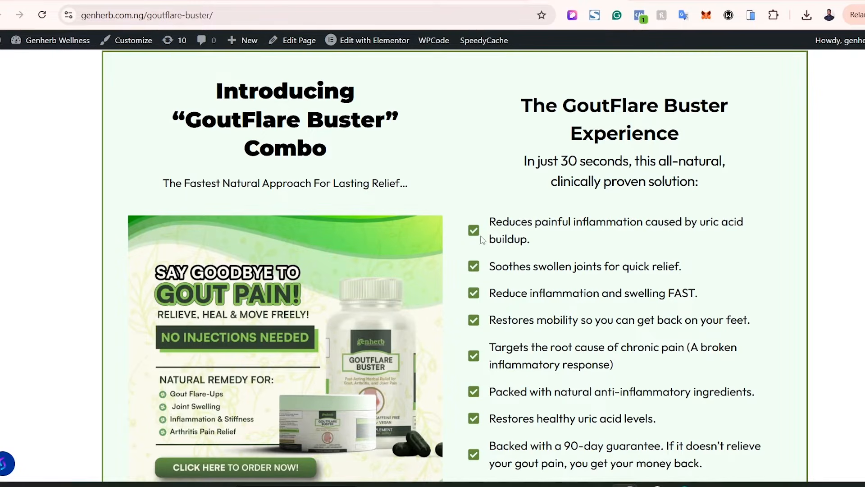
scroll(456, 280, "down", 3)
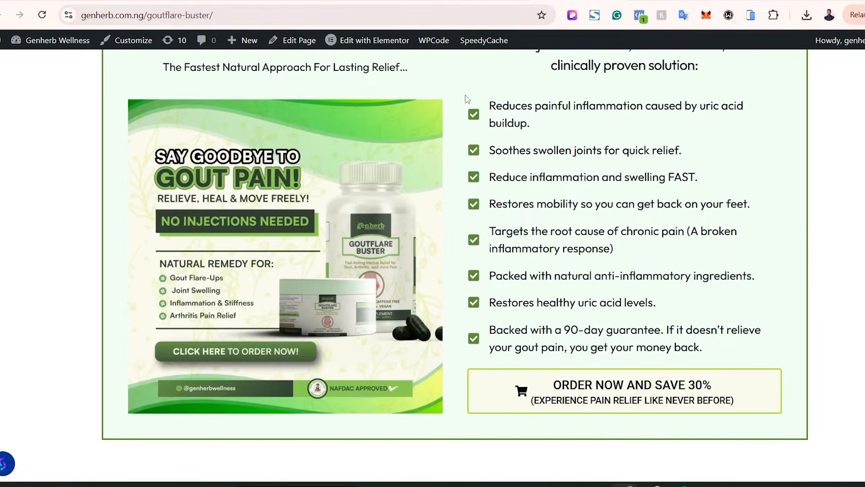
left_click_drag(467, 98, 586, 276)
left_click(655, 287)
scroll(455, 266, "up", 2)
scroll(455, 266, "down", 3)
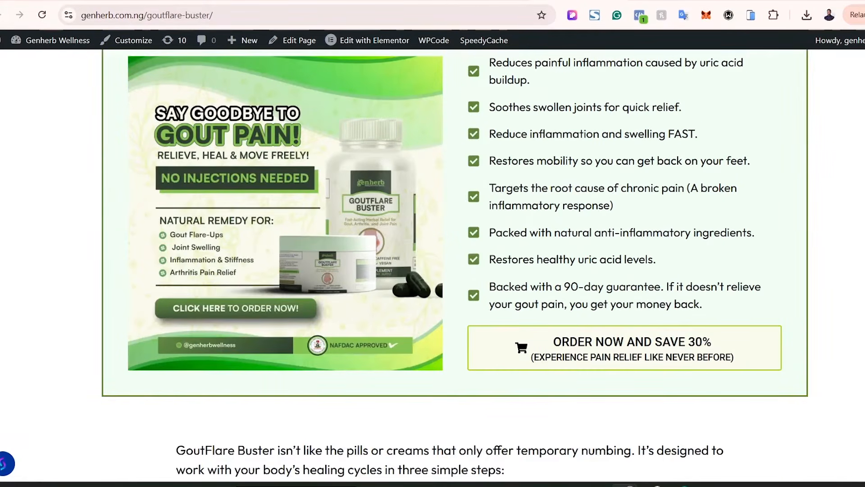
scroll(662, 206, "up", 2)
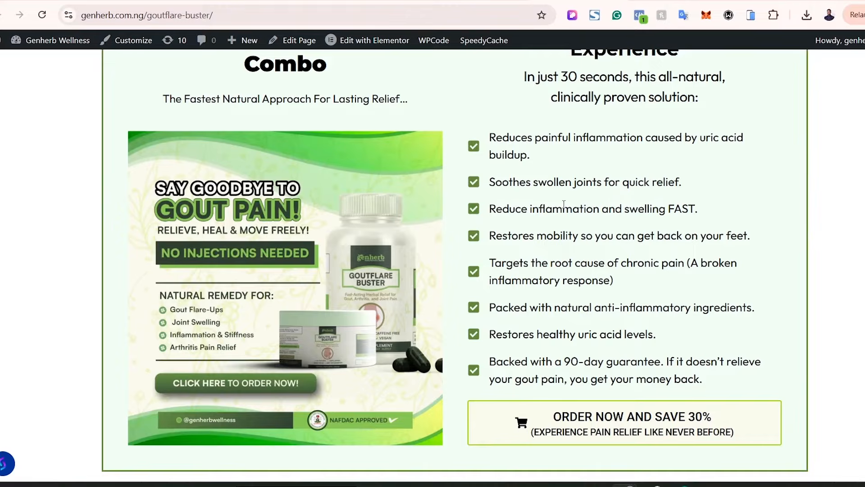
left_click(456, 1)
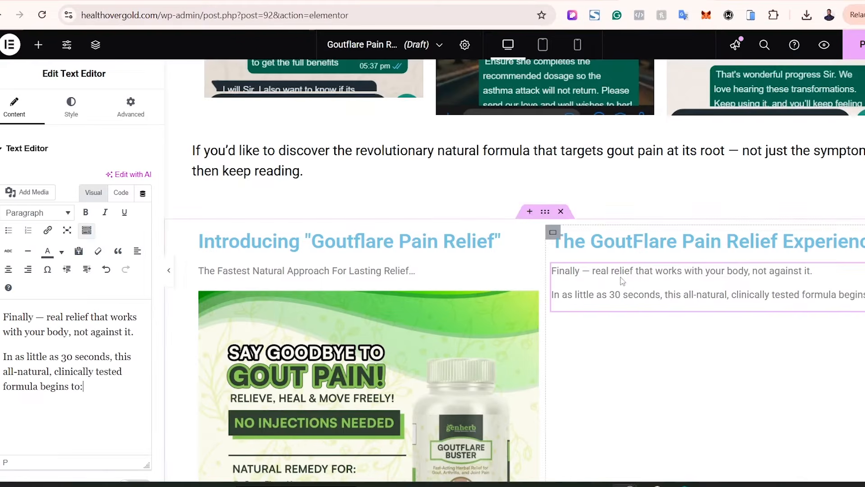
left_click(39, 45)
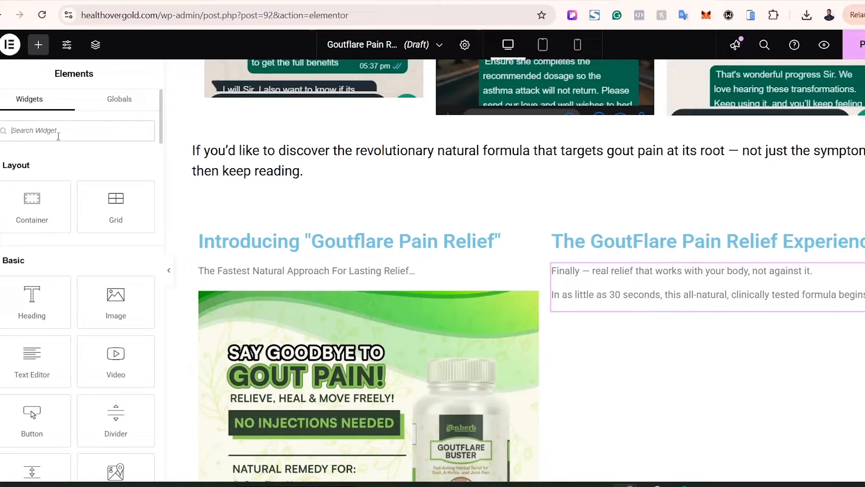
- Add an Icon List widget below the right column's paragraphs, leaving only its first item
type("icon")
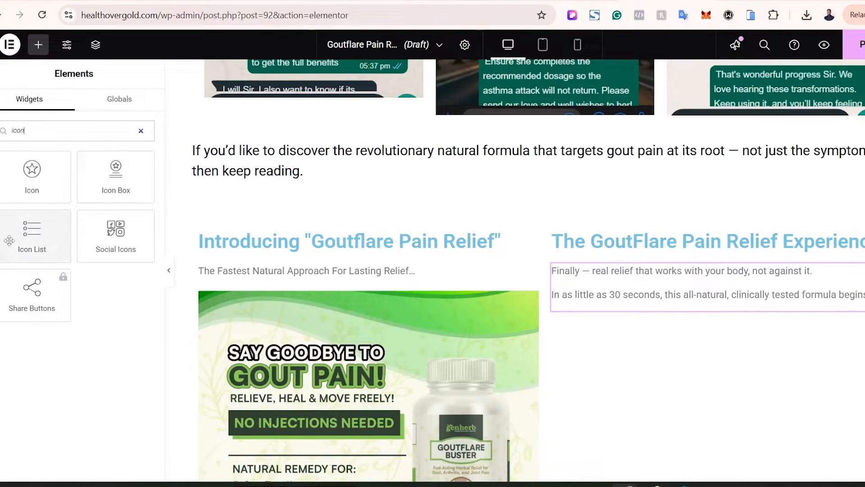
left_click_drag(21, 232, 649, 301)
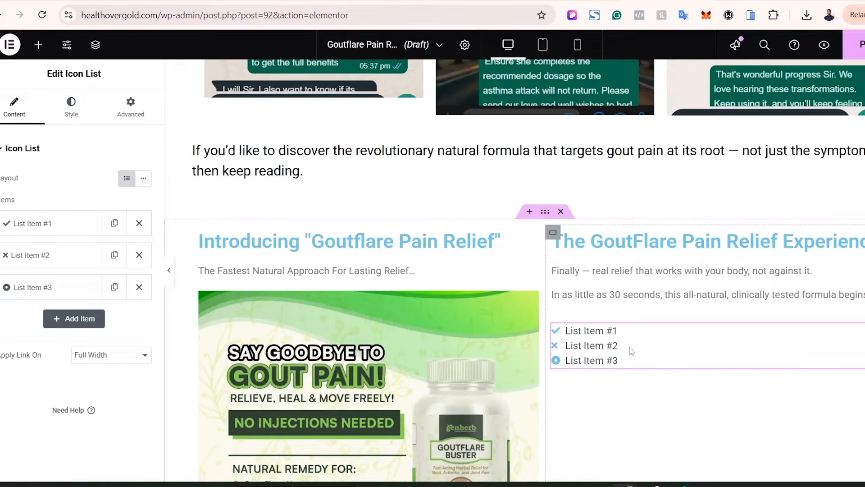
scroll(239, 342, "down", 1)
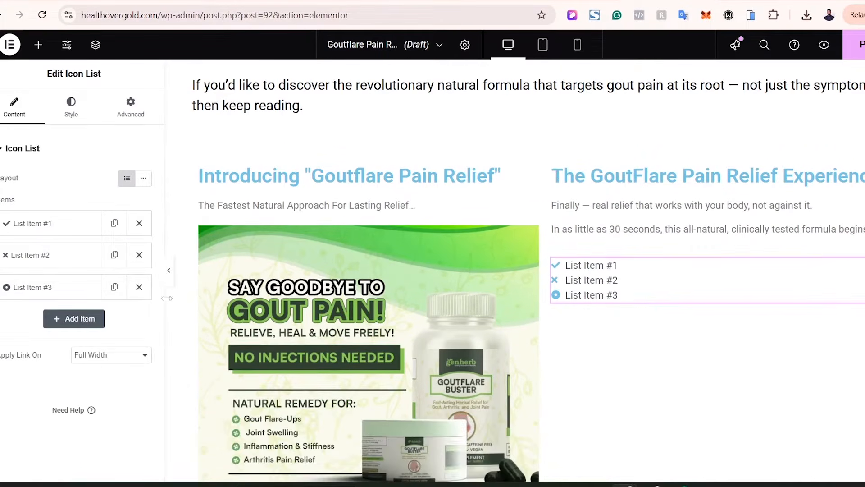
left_click(139, 287)
left_click(139, 255)
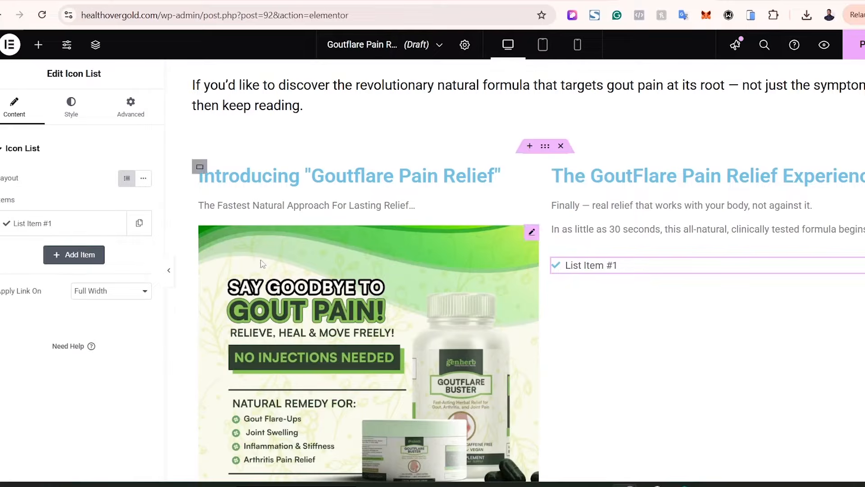
- Copy the first bullet's text from the ChatGPT conversation
left_click(657, 485)
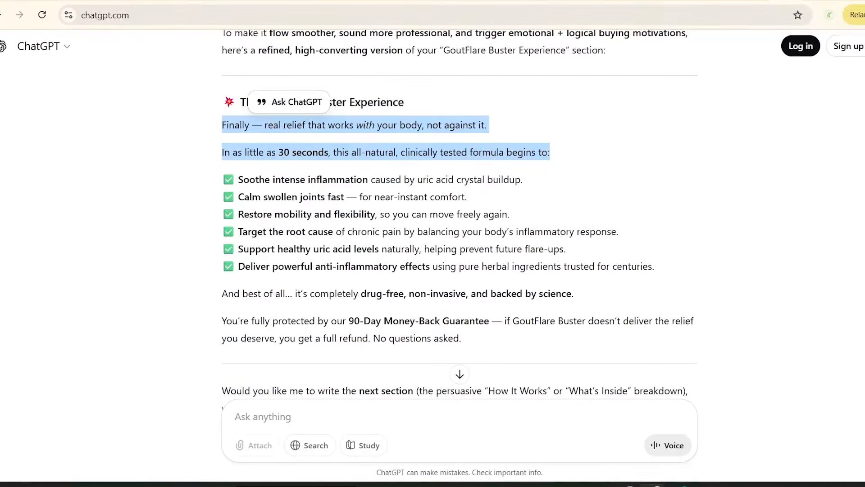
left_click(240, 180)
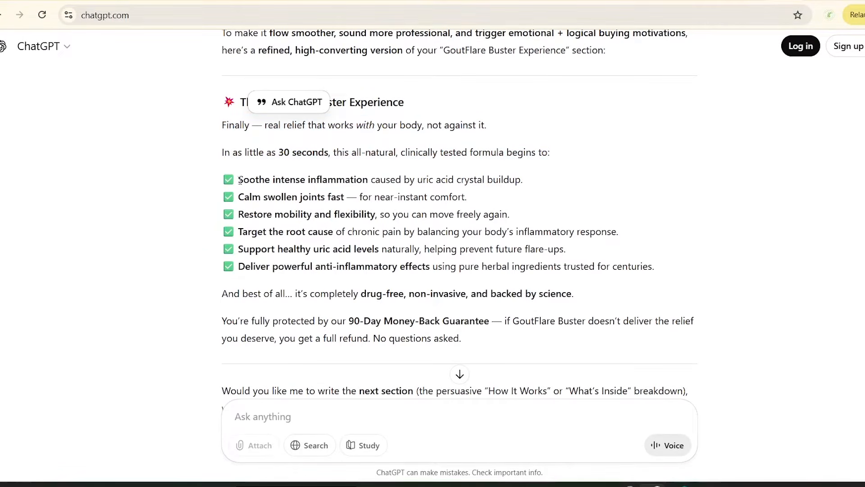
left_click_drag(239, 181, 524, 186)
right_click(260, 181)
left_click(296, 192)
left_click(657, 486)
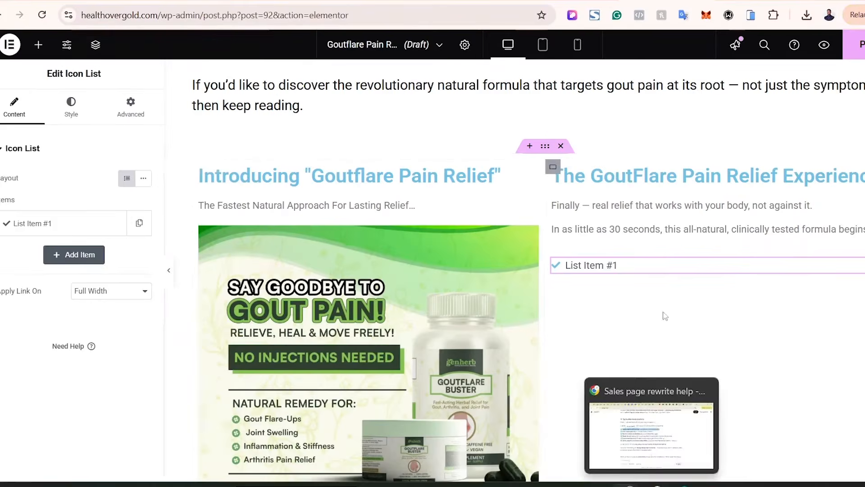
- Replace item #1's text with "Soothe intense inflammation caused by uric acid crystal buildup."
left_click(48, 224)
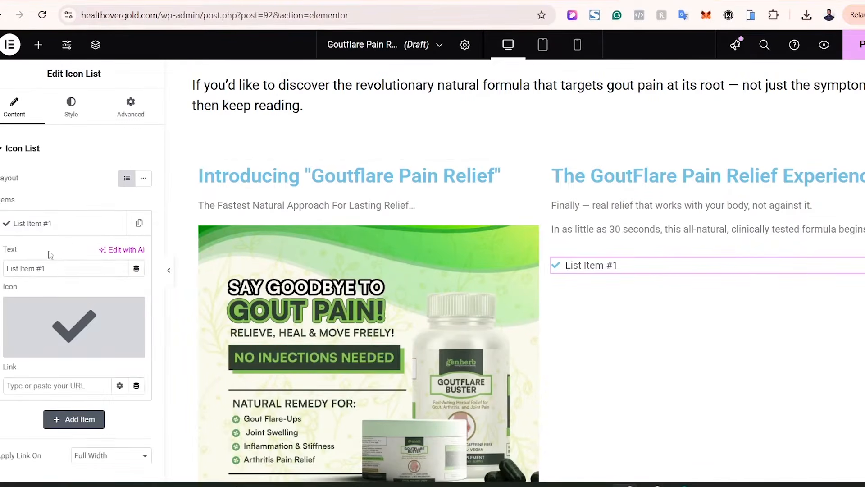
left_click(63, 272)
key("ctrl+a")
key("ctrl+v")
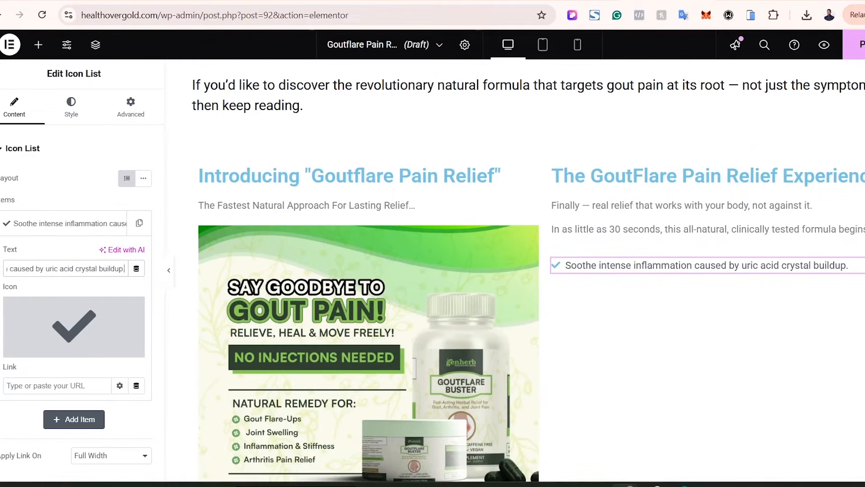
left_click(579, 1)
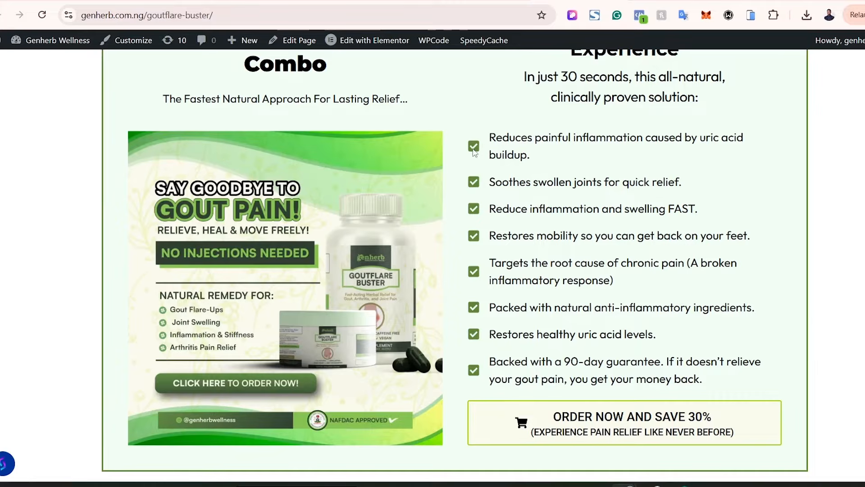
left_click(658, 1)
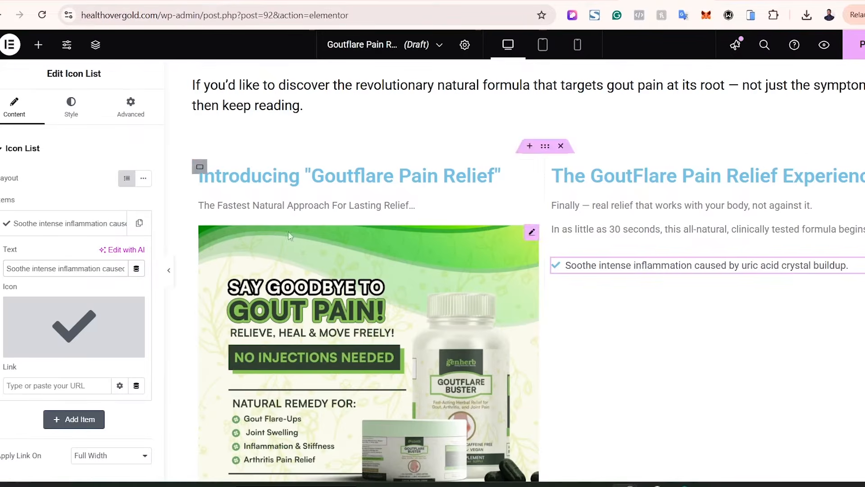
- Set the list item's icon to the square Check icon from the Icon Library
left_click(56, 324)
left_click(559, 238)
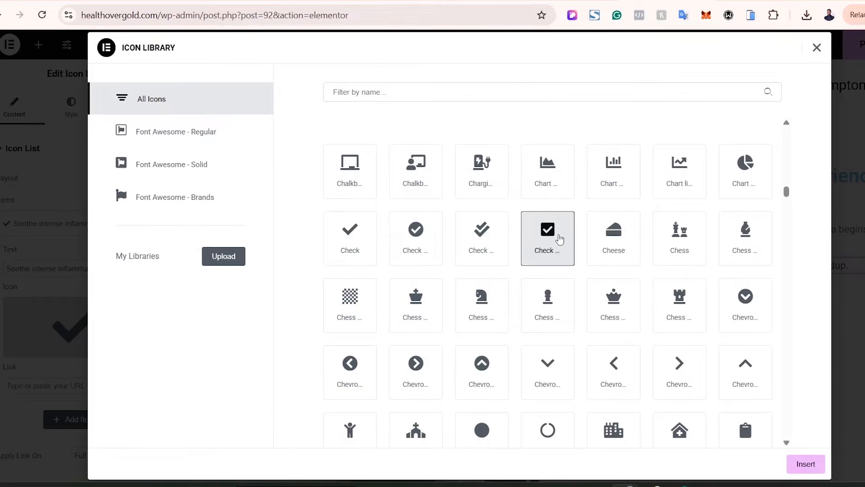
left_click(809, 467)
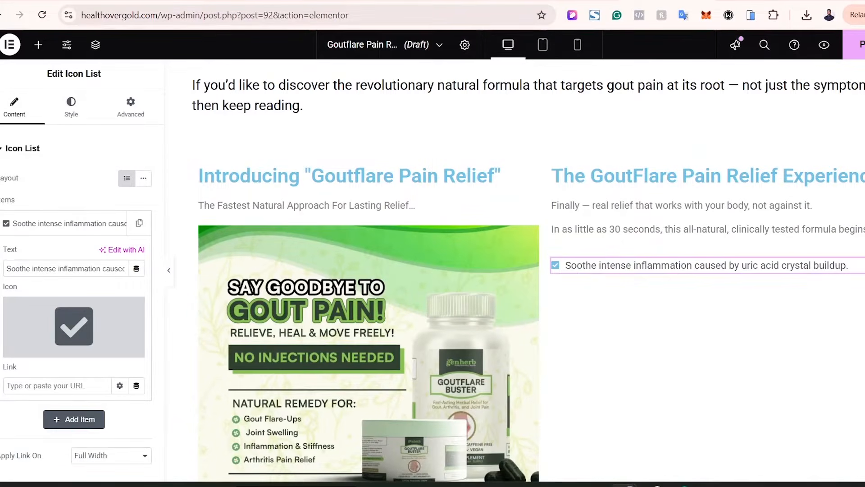
left_click(599, 0)
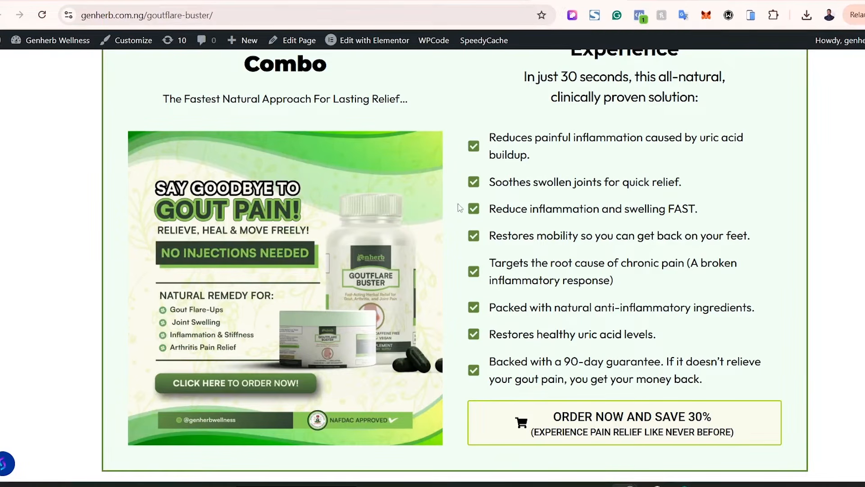
left_click(687, 0)
scroll(765, 130, "down", 15)
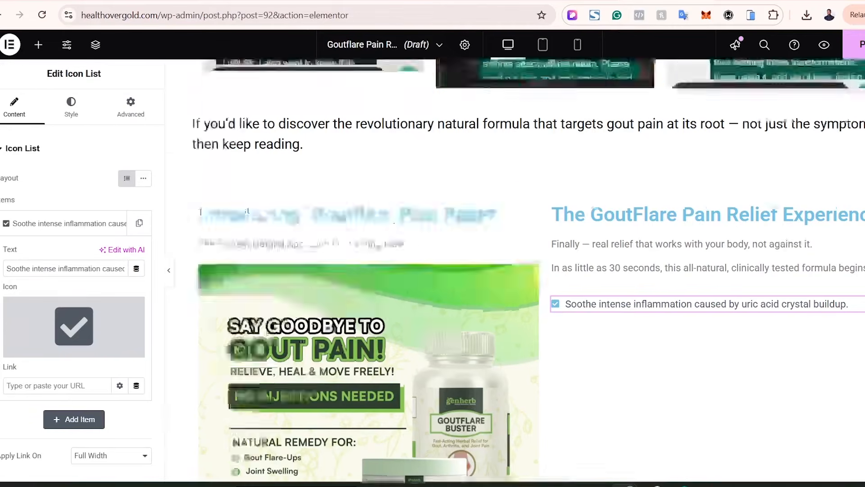
scroll(545, 271, "down", 4)
scroll(546, 270, "up", 16)
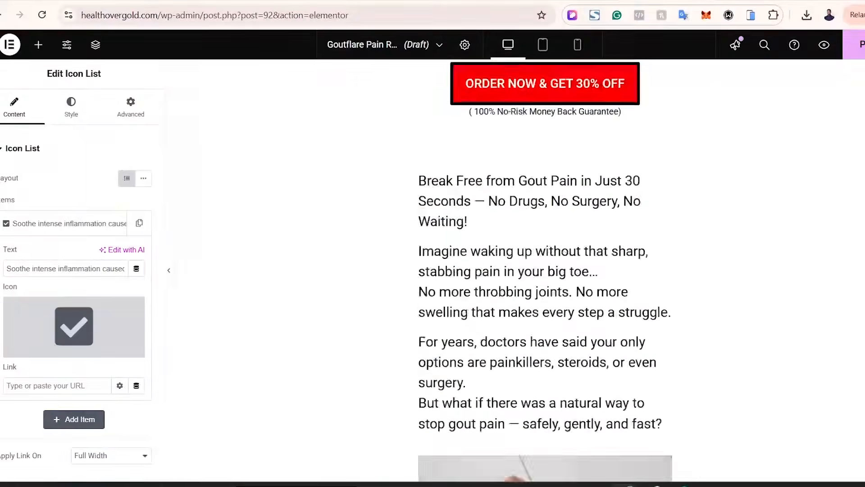
scroll(545, 271, "down", 18)
scroll(545, 270, "down", 12)
scroll(545, 271, "up", 8)
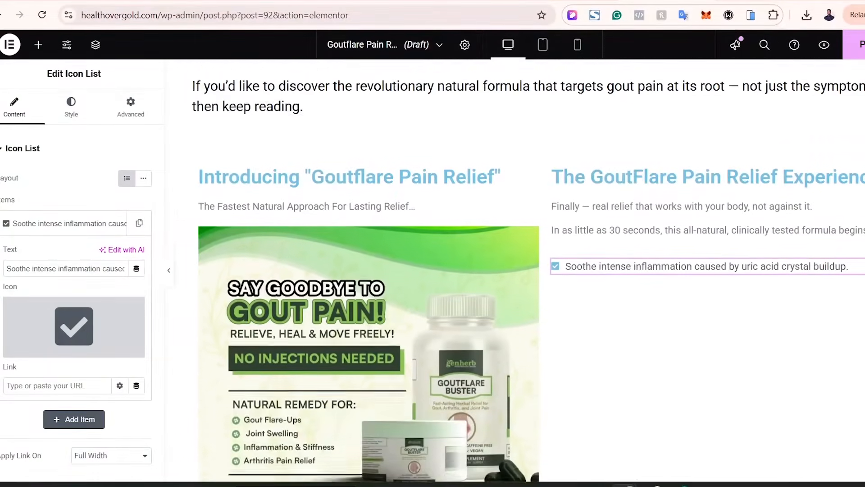
scroll(545, 270, "down", 1)
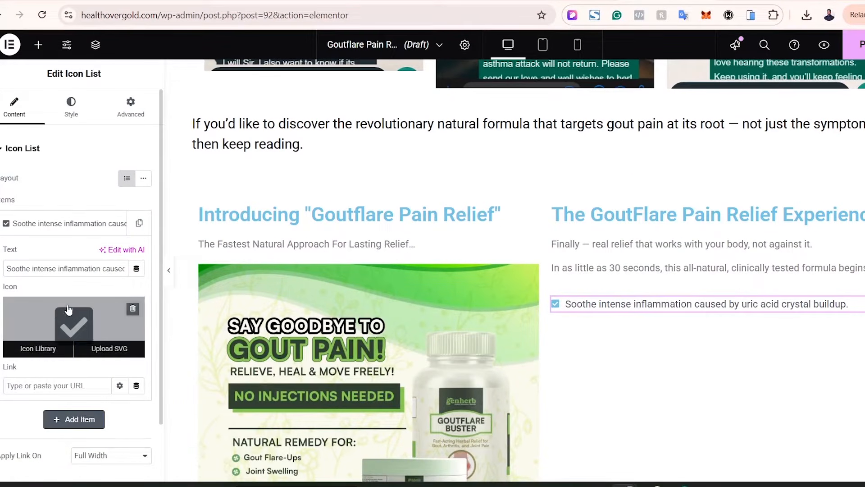
- Style the list icon red (#FF0000) with size 18
left_click(72, 116)
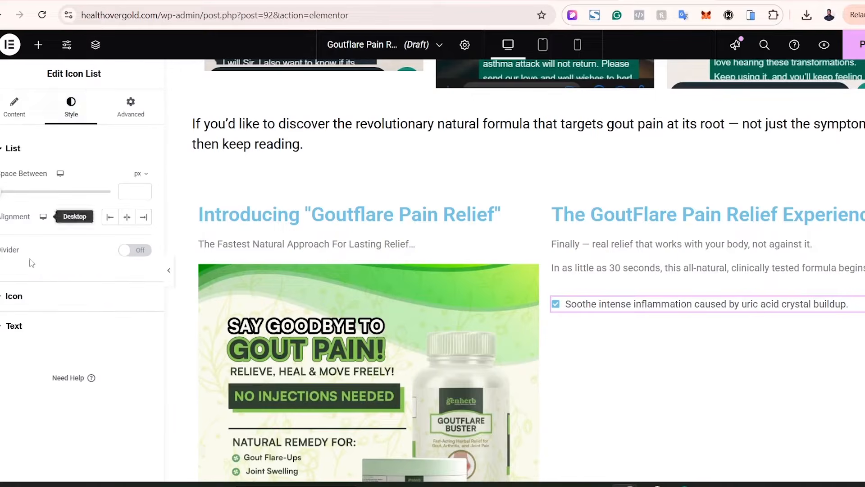
left_click(48, 299)
left_click(143, 233)
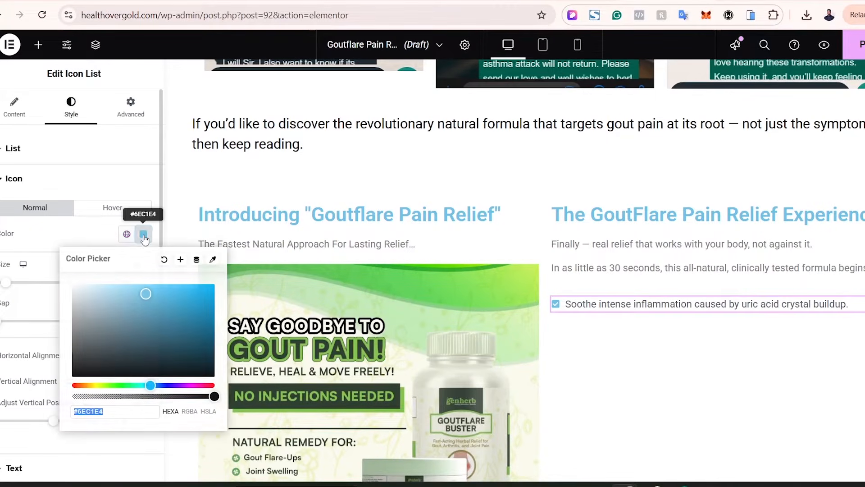
left_click_drag(155, 385, 72, 385)
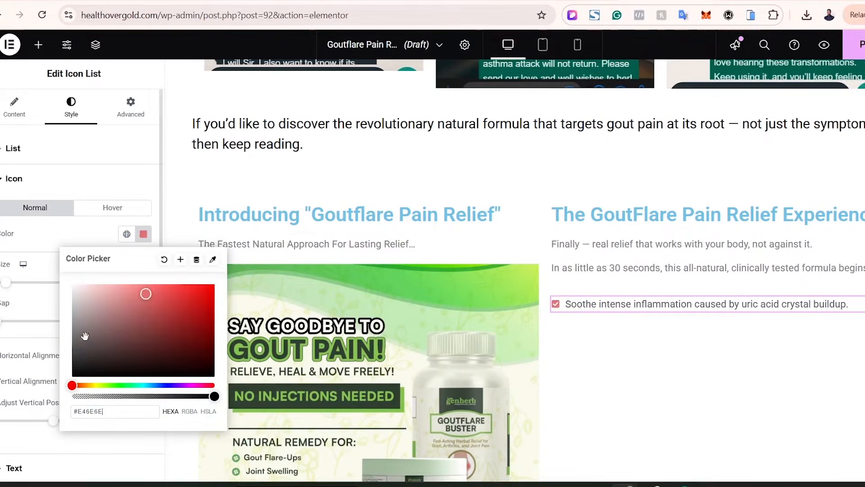
left_click_drag(98, 321, 258, 259)
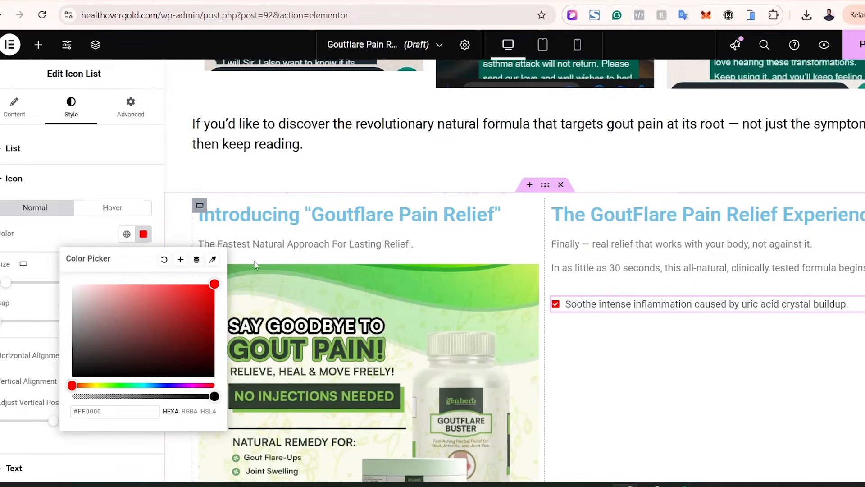
left_click(120, 178)
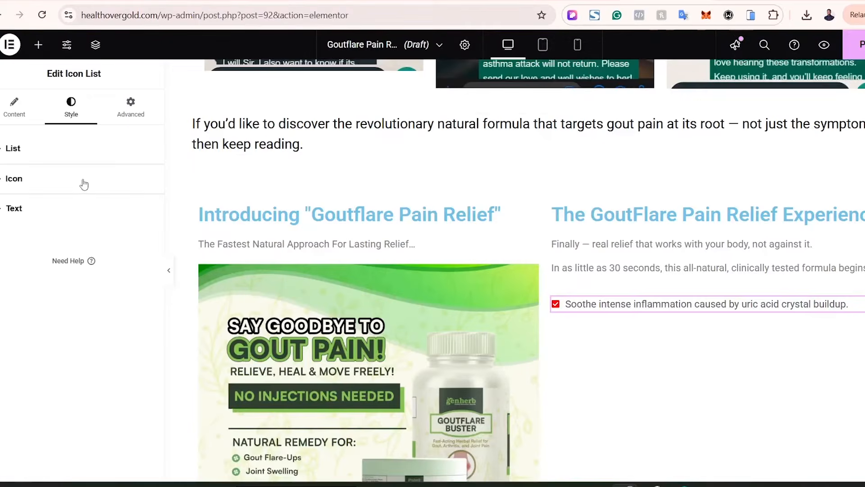
left_click(84, 184)
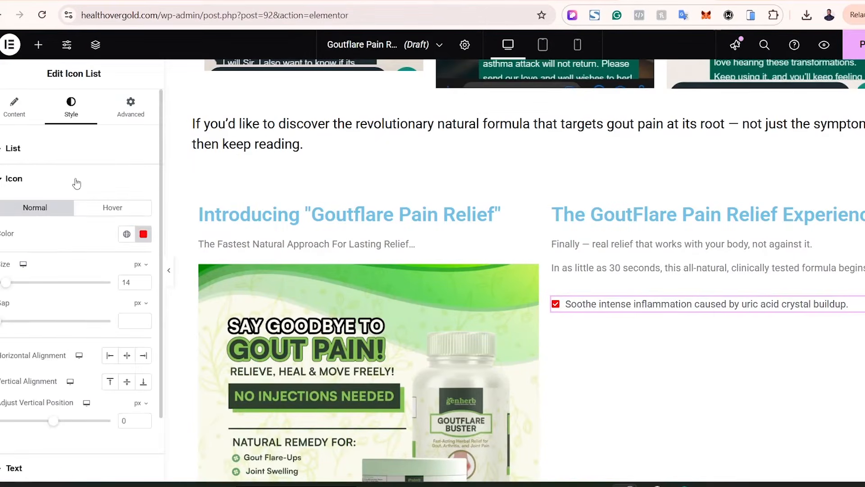
left_click(144, 280)
left_click(144, 281)
left_click(145, 280)
left_click(145, 280)
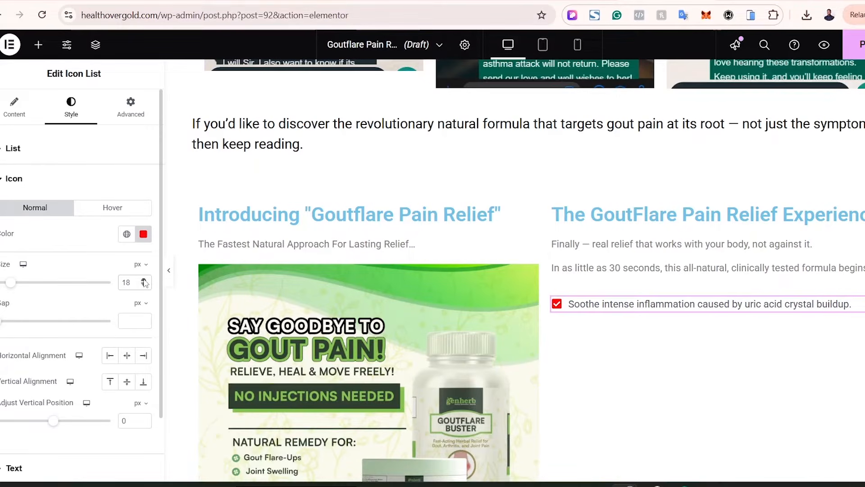
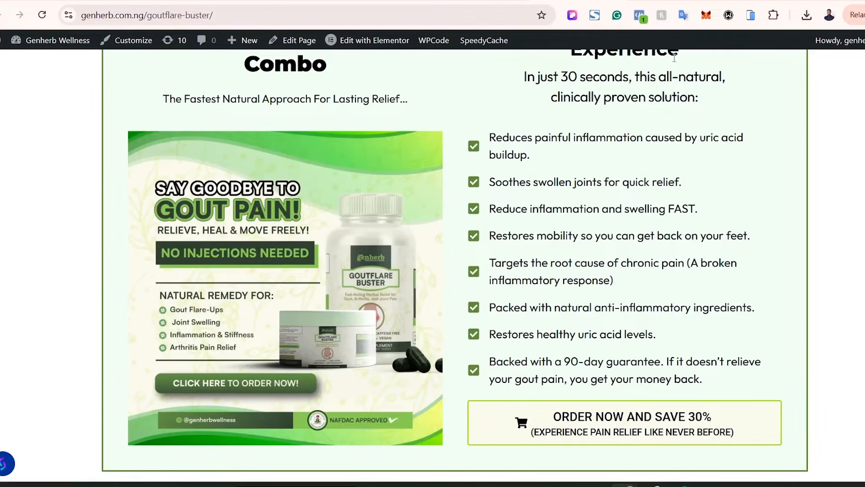
- Read the rewritten GoutFlare Buster Experience bullet list in ChatGPT, then return to the Elementor editor
left_click(646, 485)
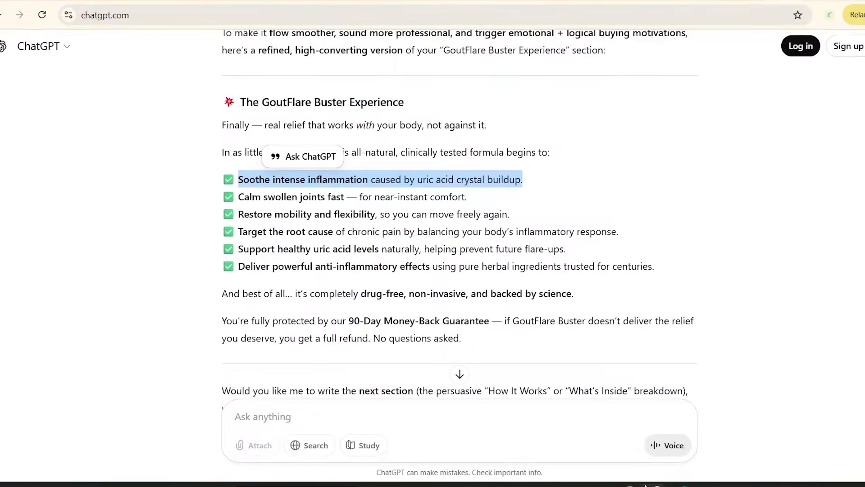
left_click(255, 209)
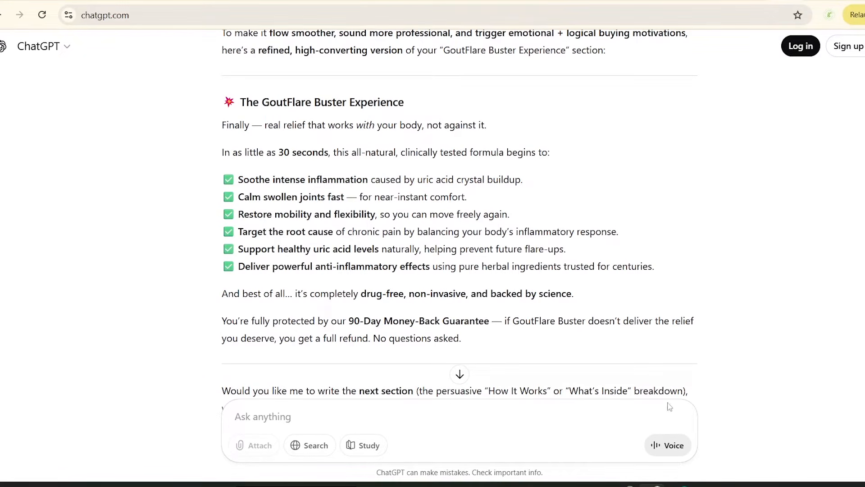
left_click(662, 486)
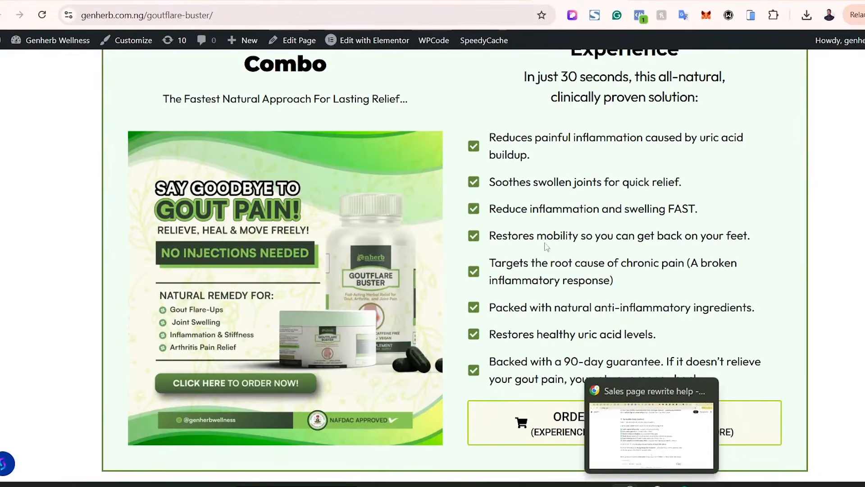
left_click(608, 2)
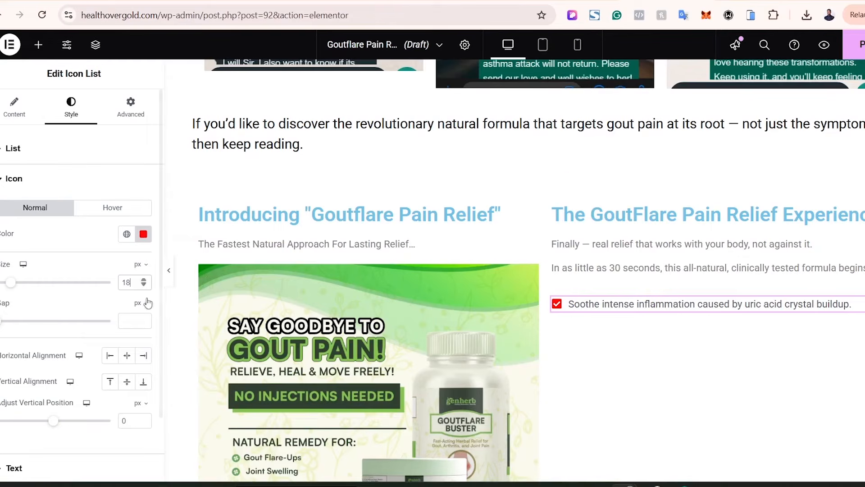
- Wrap the first item's lead-in in <b></b> tags and add a colon: 'Soothe intense inflammation:'
left_click(21, 117)
left_click(81, 225)
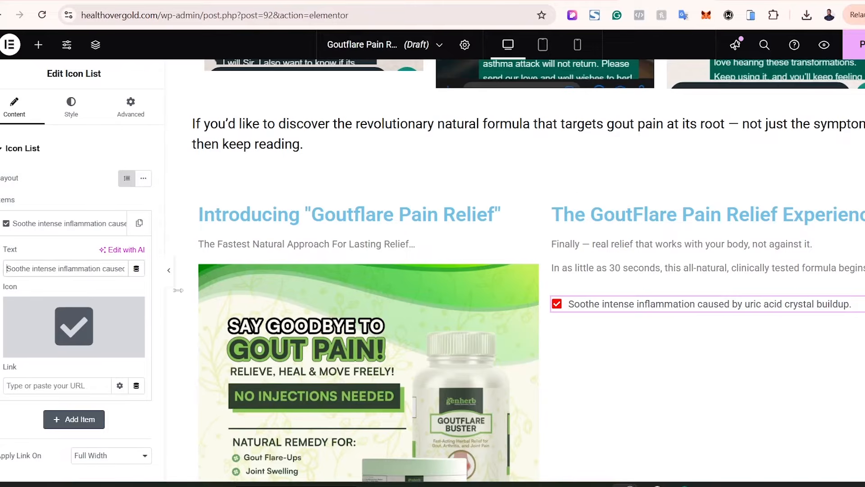
type("<")
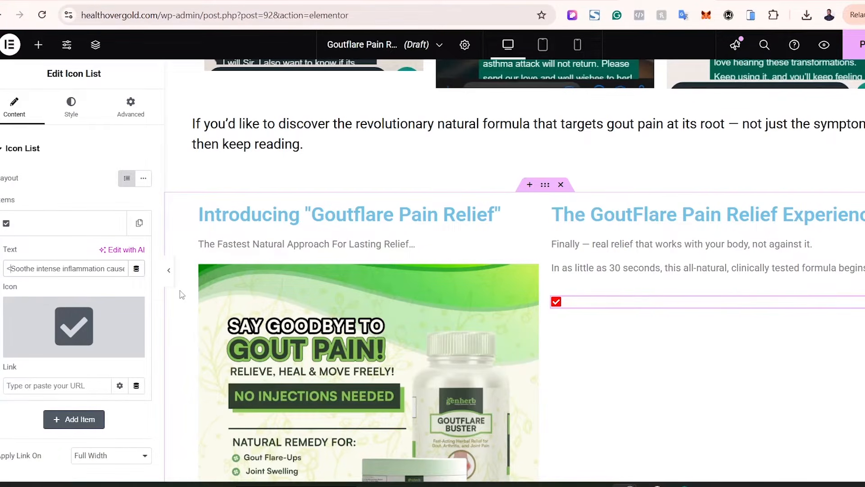
type("b")
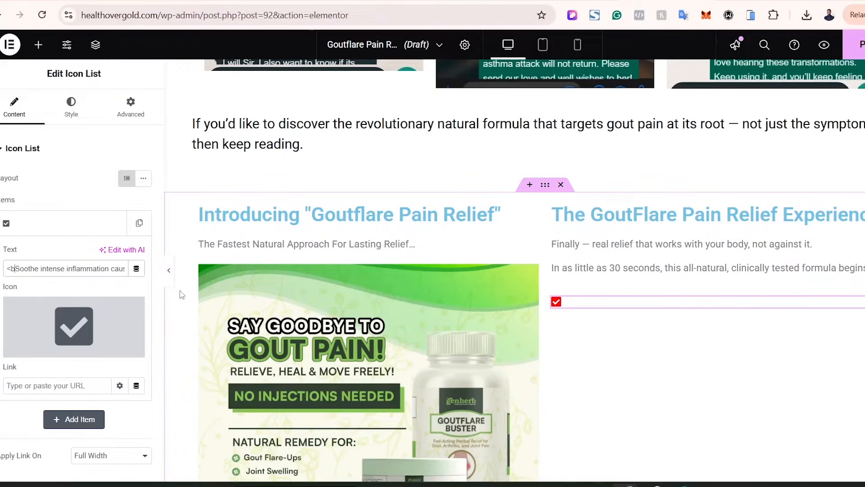
type(">")
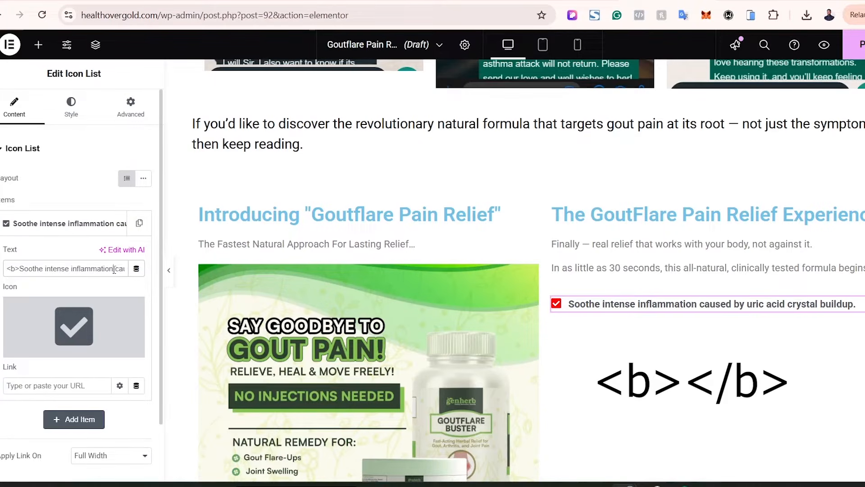
type("<")
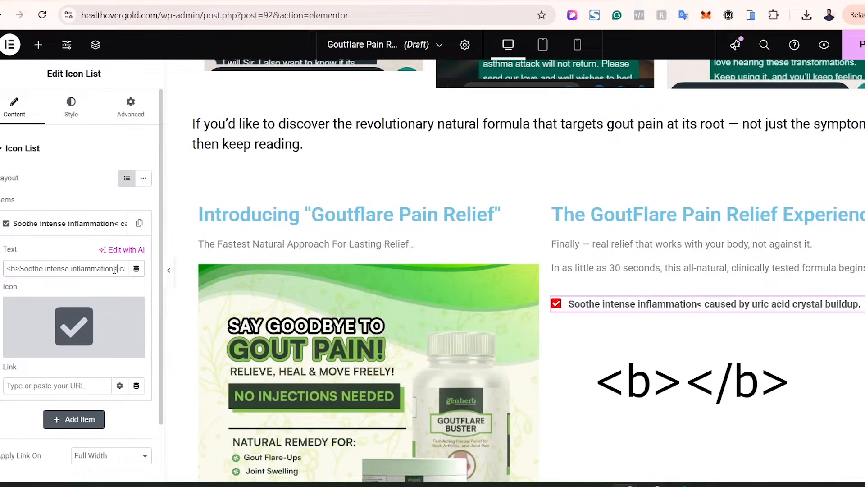
type("/")
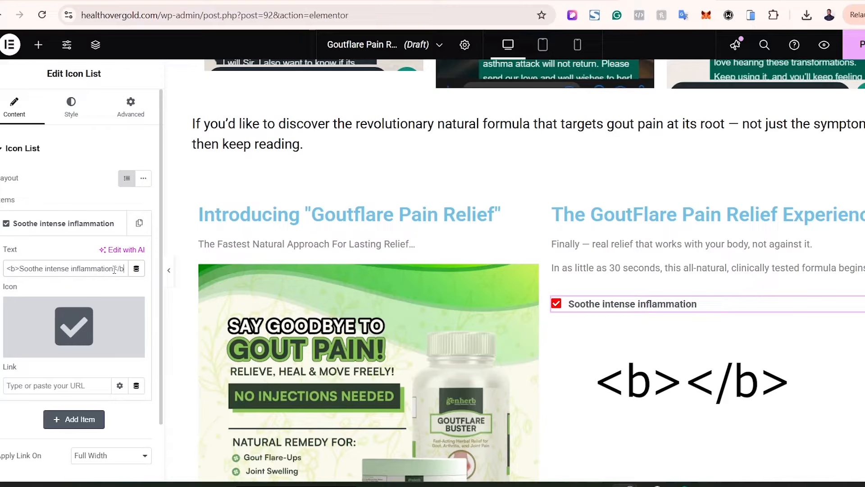
type("b>")
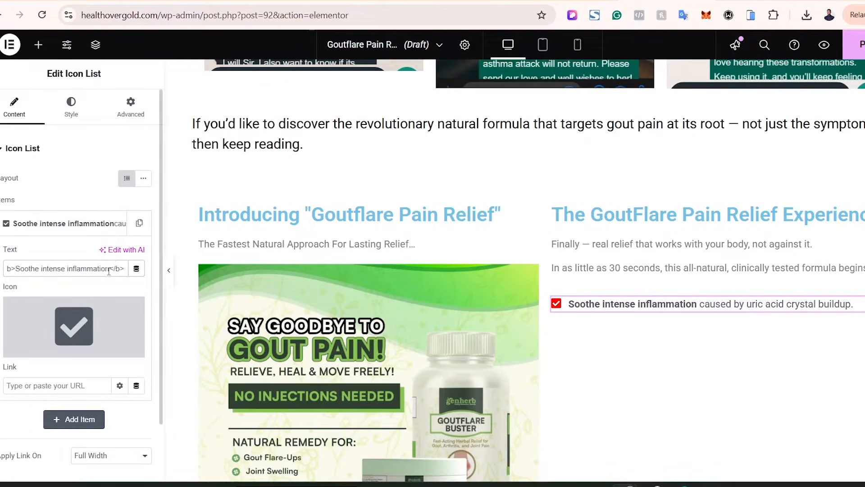
type(":")
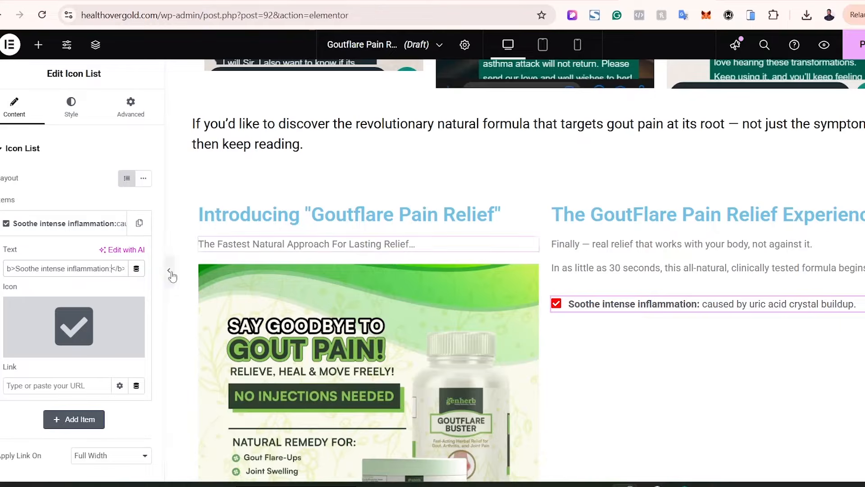
left_click(65, 111)
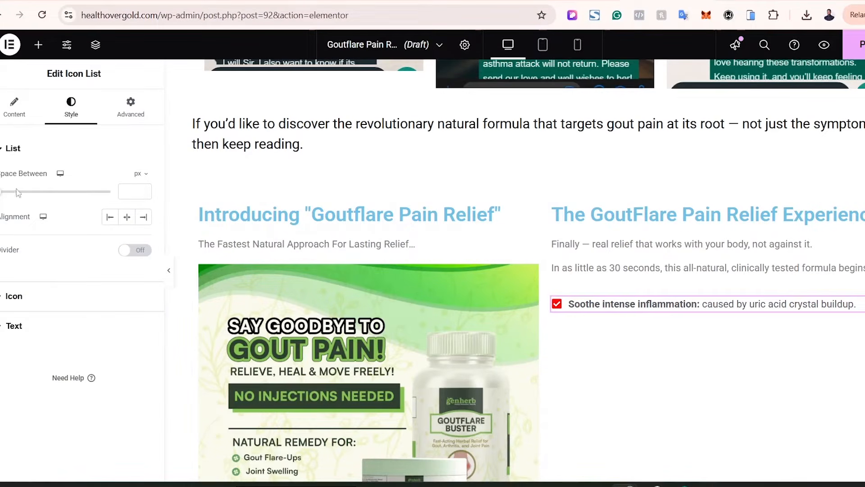
- Set the checklist text colour to #000000 and its typography size to 16 px
left_click(50, 333)
left_click(144, 315)
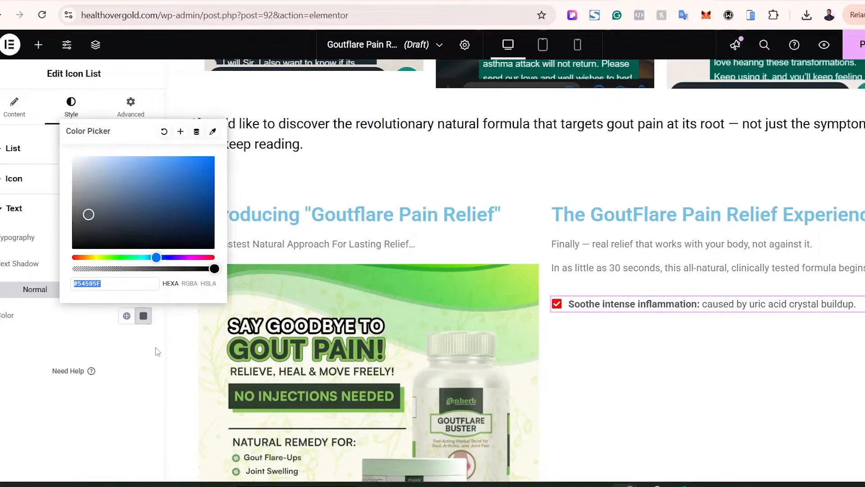
left_click(73, 282)
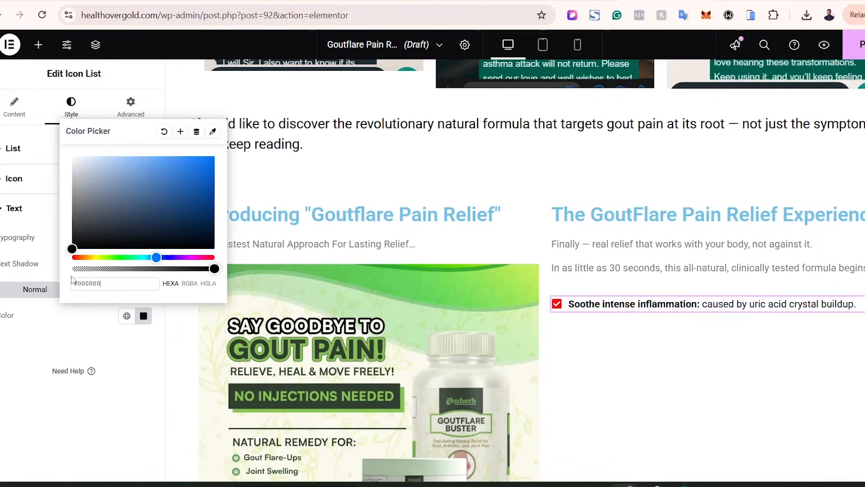
left_click(10, 363)
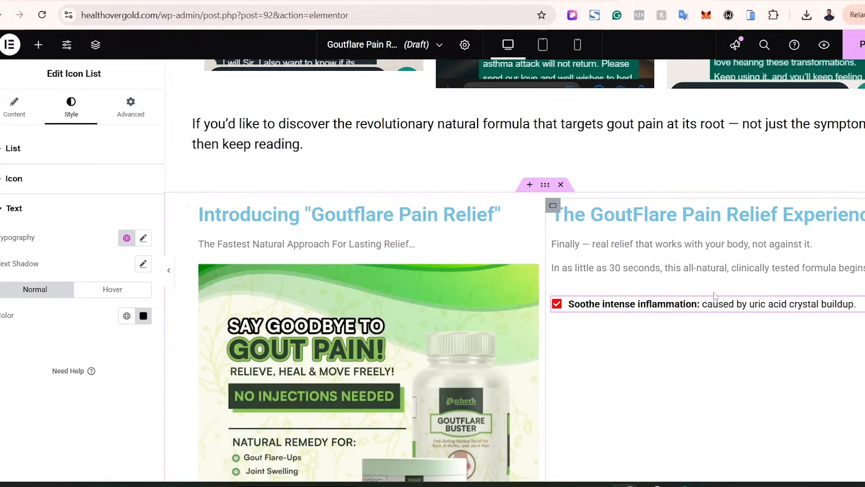
left_click(143, 238)
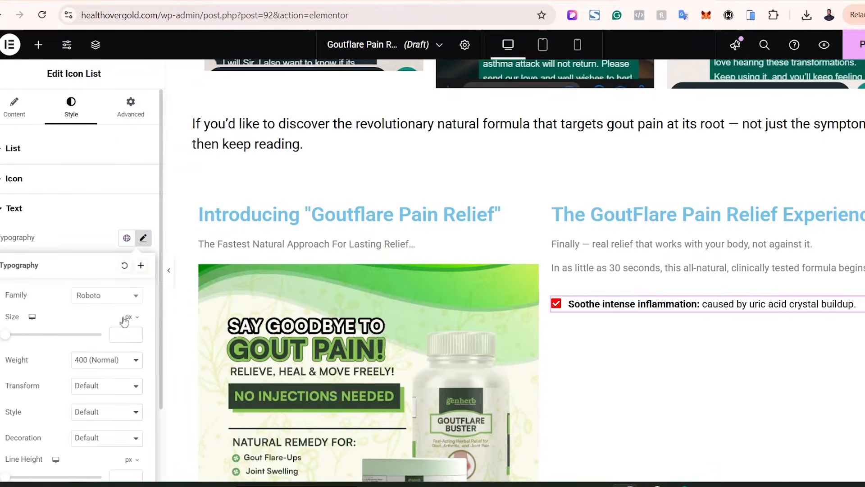
left_click(117, 335)
type("18")
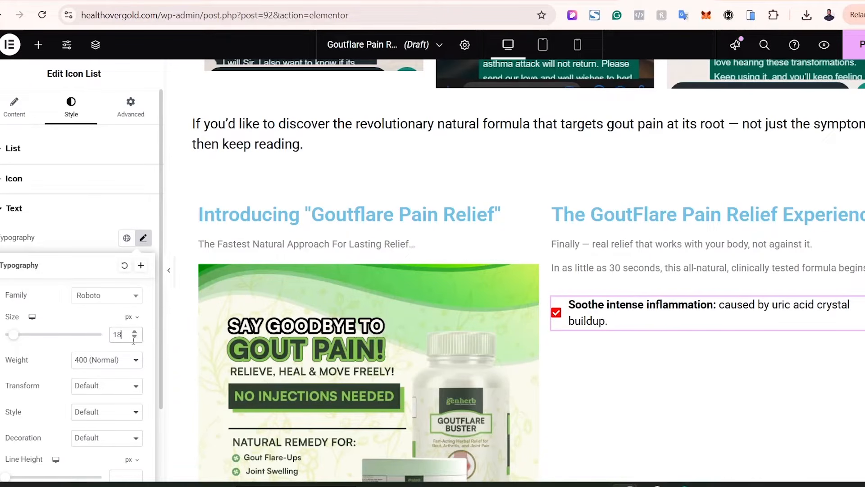
left_click(134, 337)
left_click(134, 337)
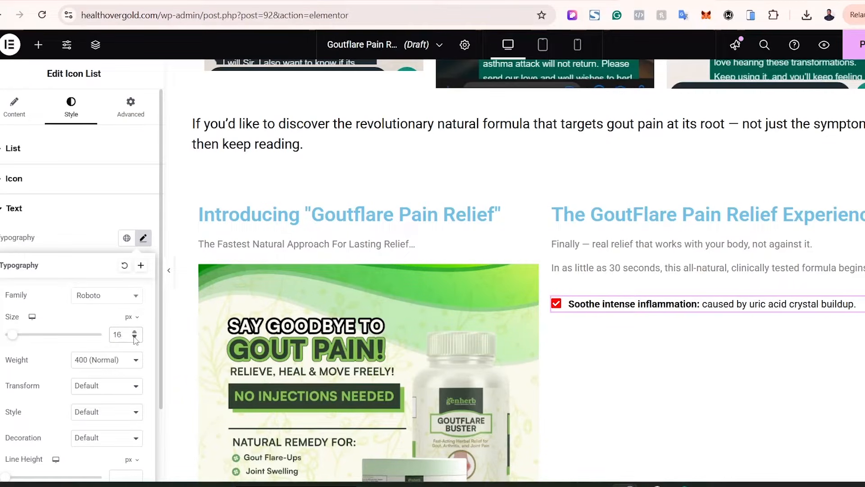
left_click(95, 246)
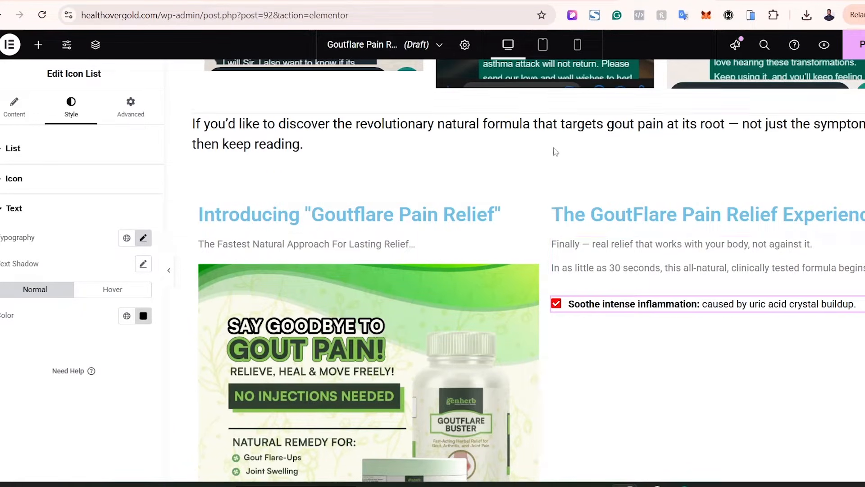
- Copy the intro paragraph's style and paste it onto the Finally text block
right_click(492, 131)
left_click(532, 199)
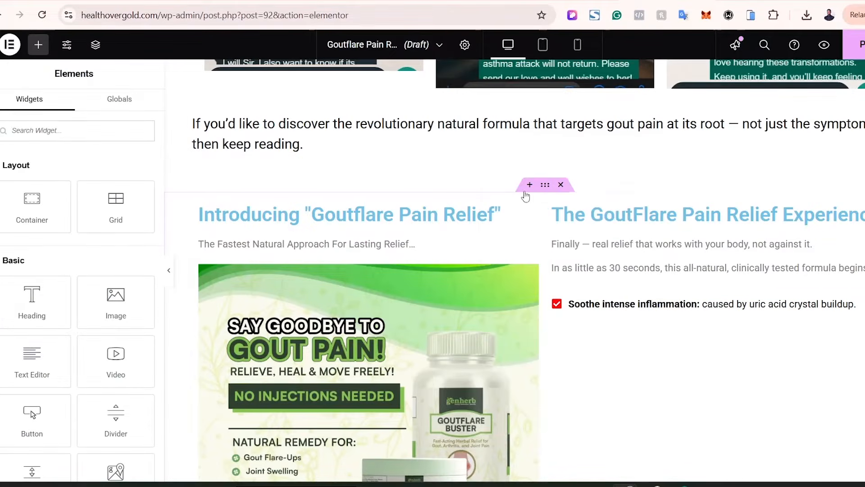
right_click(661, 216)
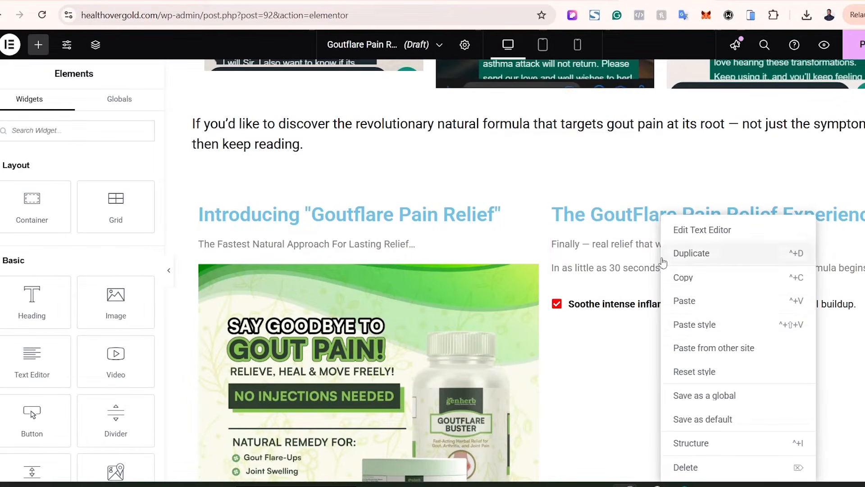
left_click(706, 324)
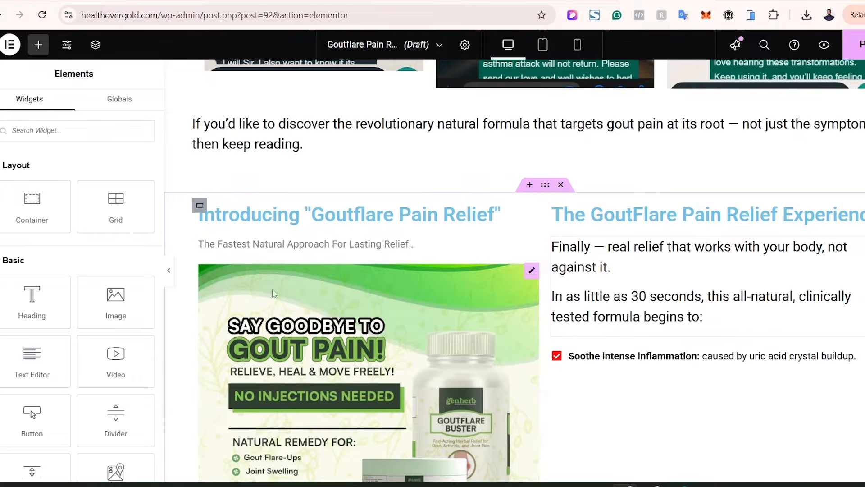
left_click(579, 282)
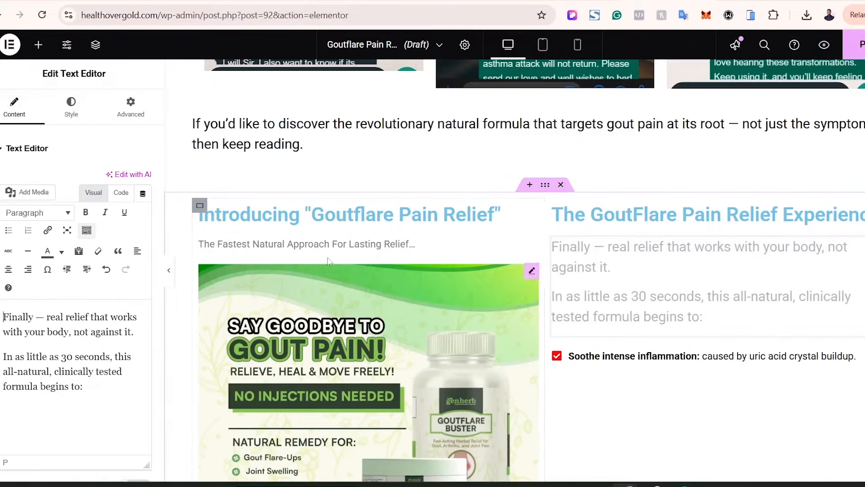
- Centre the Finally text and set its typography to 20 px, Semi Bold (600)
left_click(71, 106)
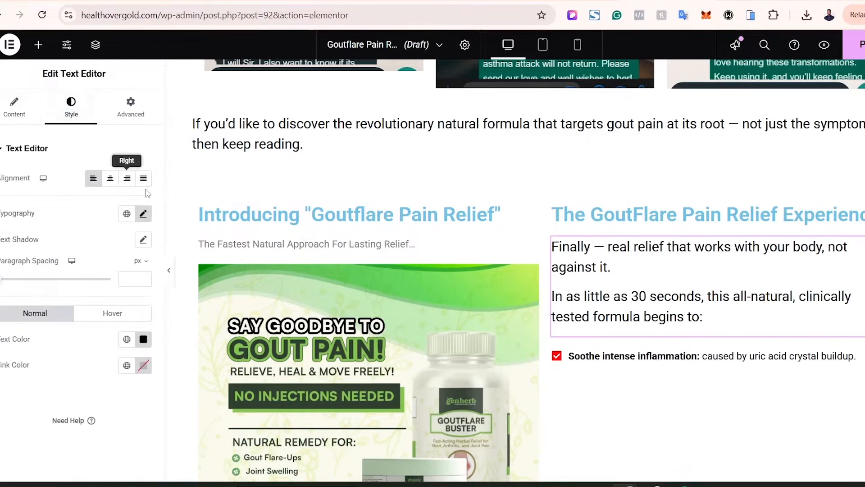
left_click(143, 214)
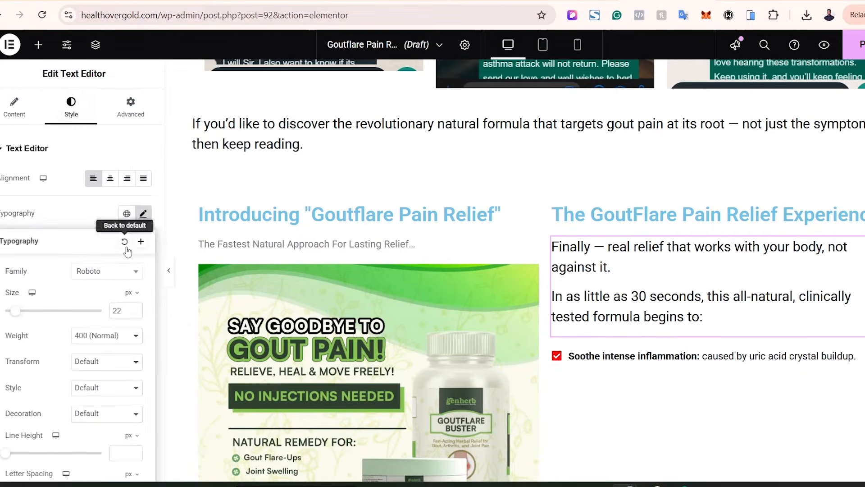
left_click(135, 313)
left_click(135, 313)
left_click(135, 313)
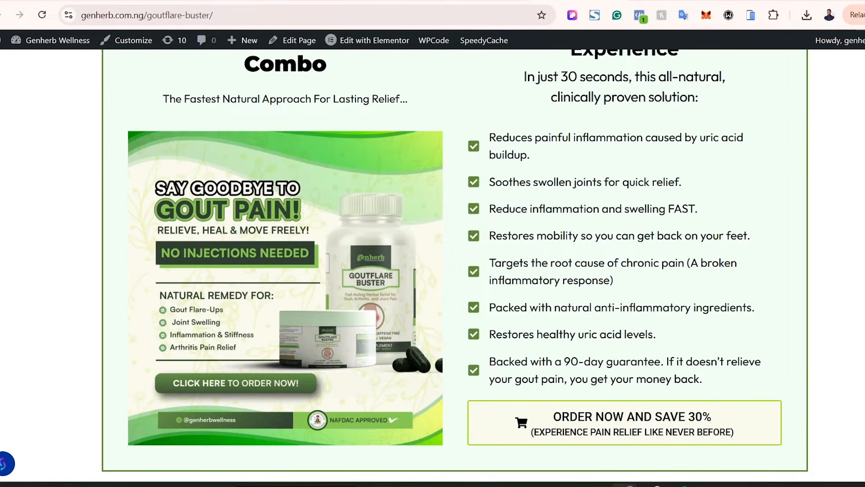
scroll(613, 288, "up", 4)
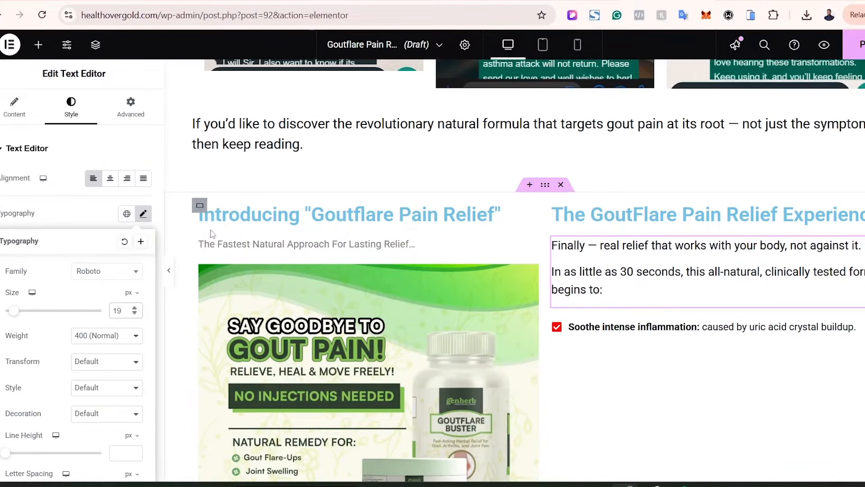
left_click(110, 179)
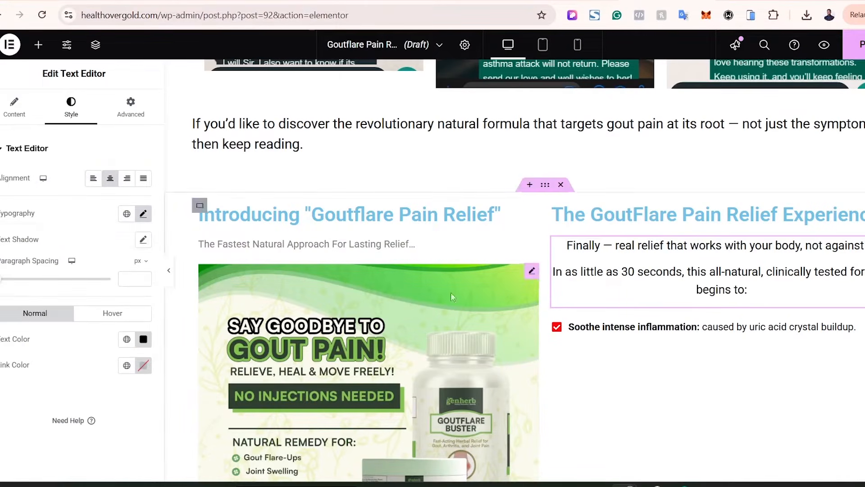
left_click(143, 214)
left_click(135, 308)
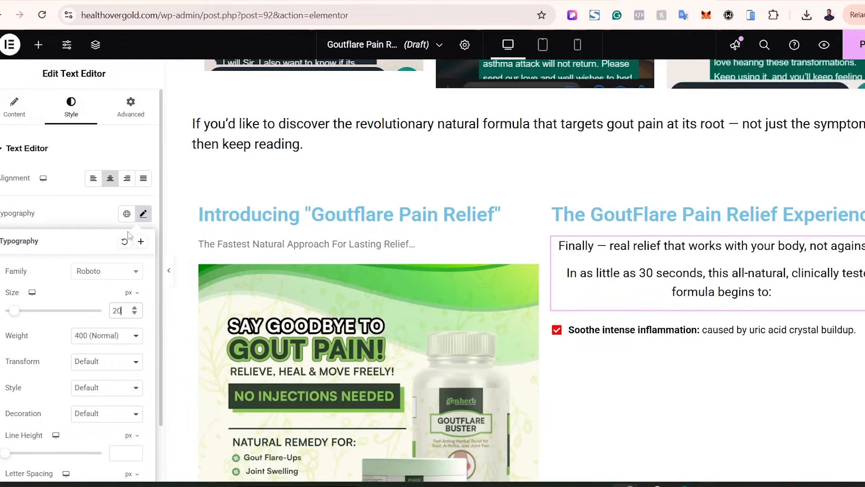
left_click(89, 333)
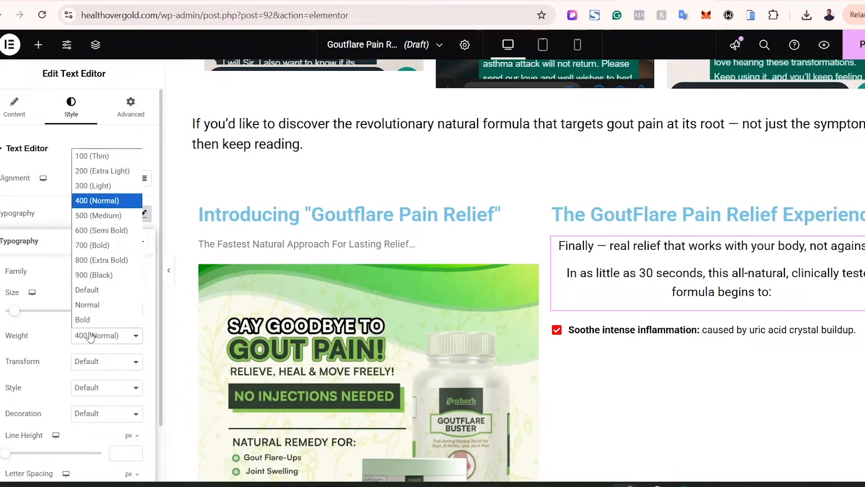
left_click(119, 230)
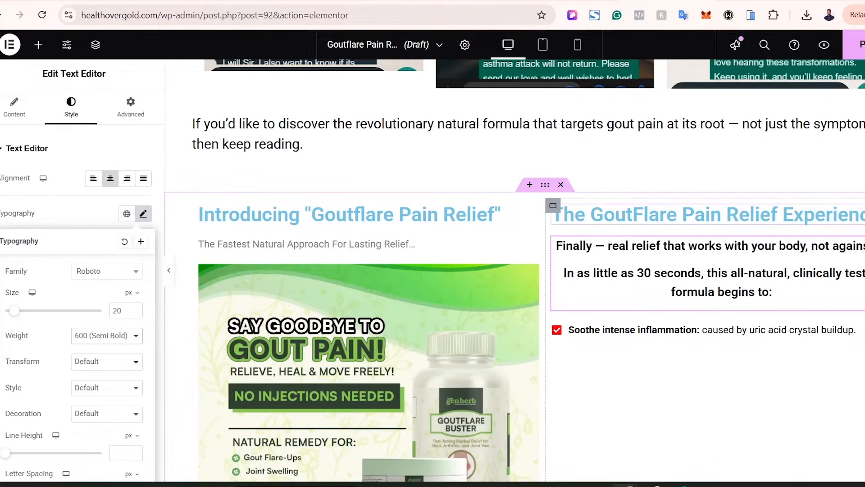
left_click(721, 215)
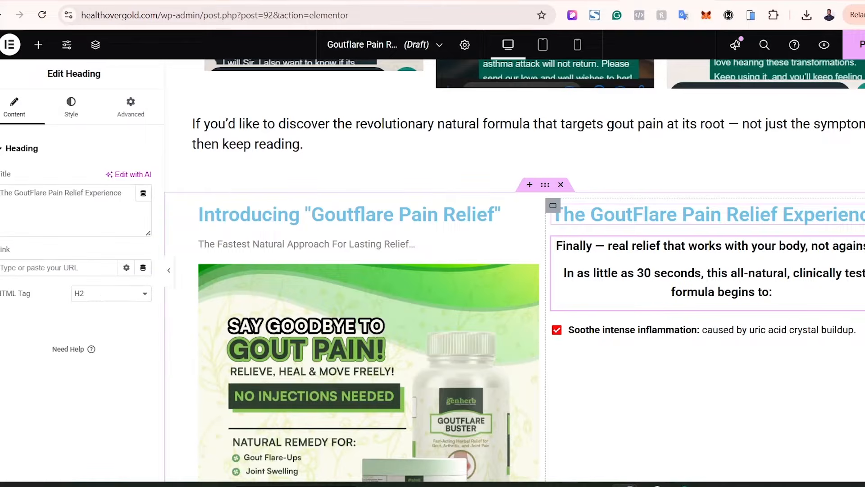
- Make the right heading #000000 and paste the right intro text's style onto the left subtitle
left_click(83, 115)
left_click(144, 353)
type("#000000")
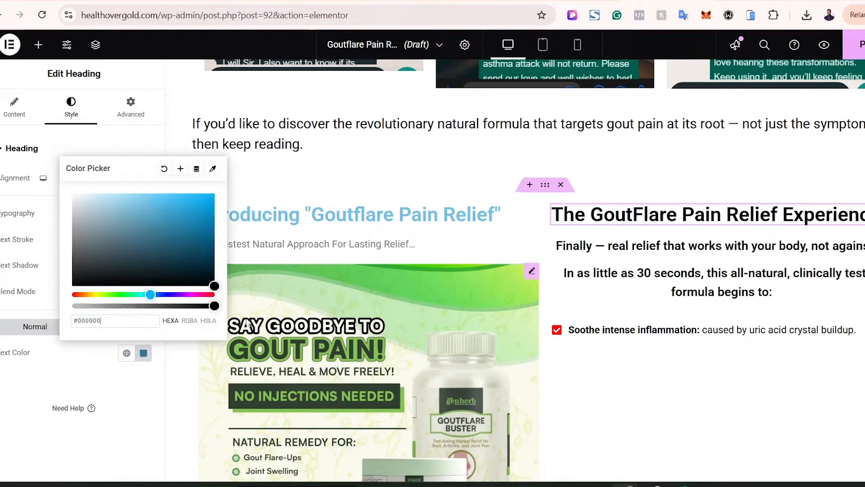
right_click(616, 270)
left_click(645, 279)
right_click(355, 245)
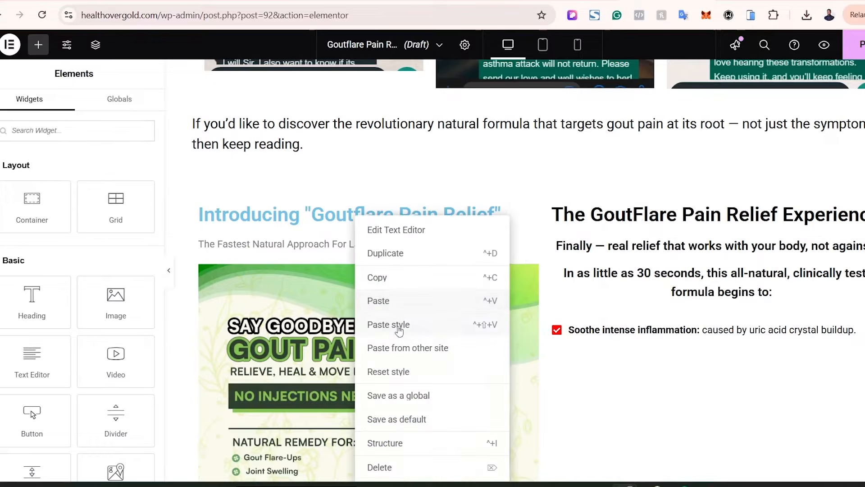
left_click(398, 324)
- Copy the right heading's style and paste it onto the left heading
left_click(342, 216)
right_click(661, 216)
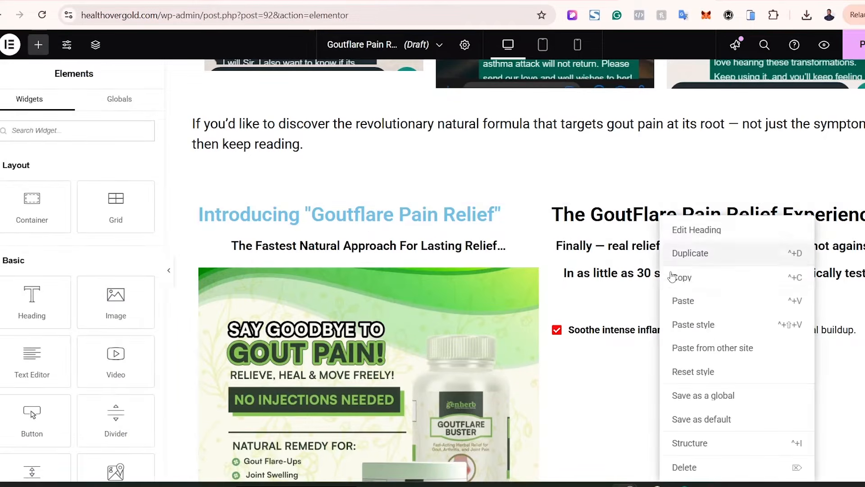
left_click(673, 278)
right_click(444, 216)
left_click(459, 325)
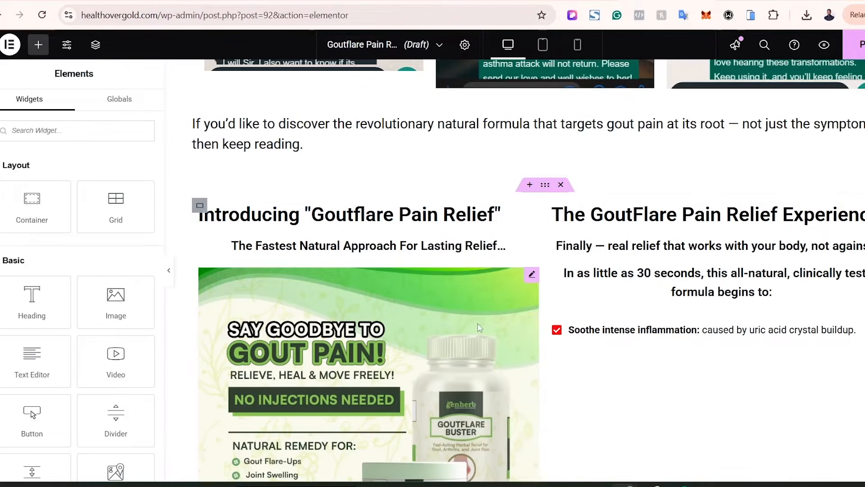
left_click(456, 218)
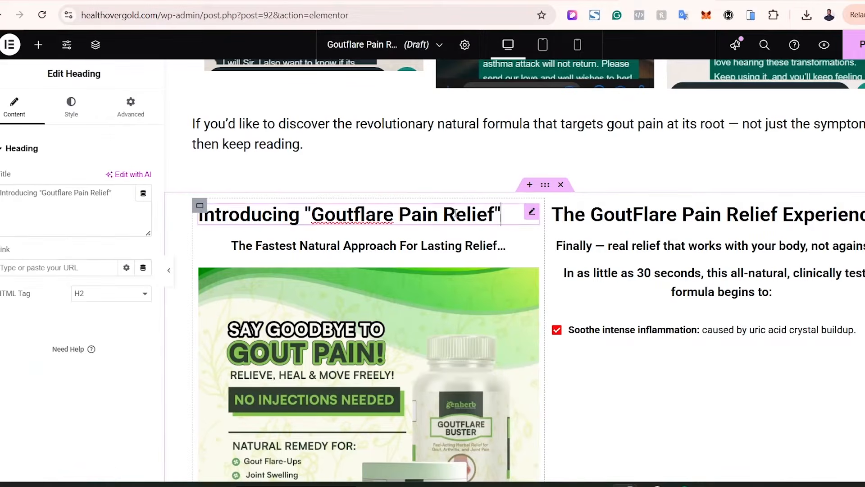
- Give the left heading size 40, centre alignment and line height 51
left_click(75, 115)
left_click(146, 216)
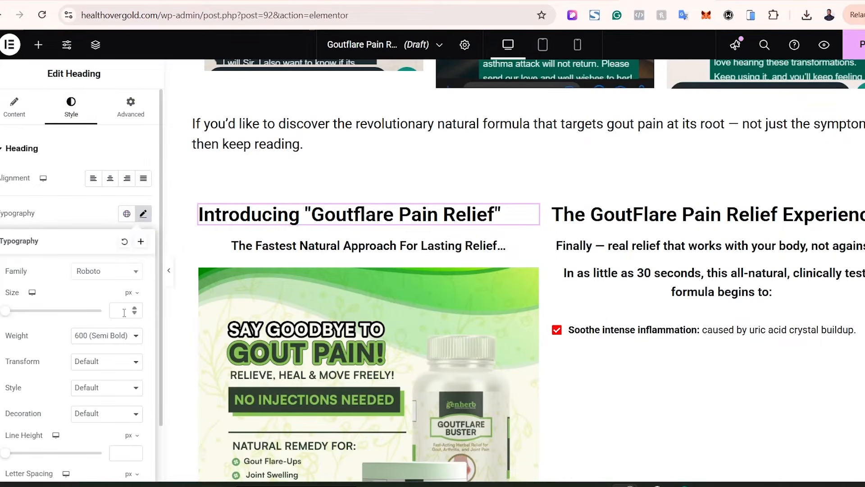
type("40")
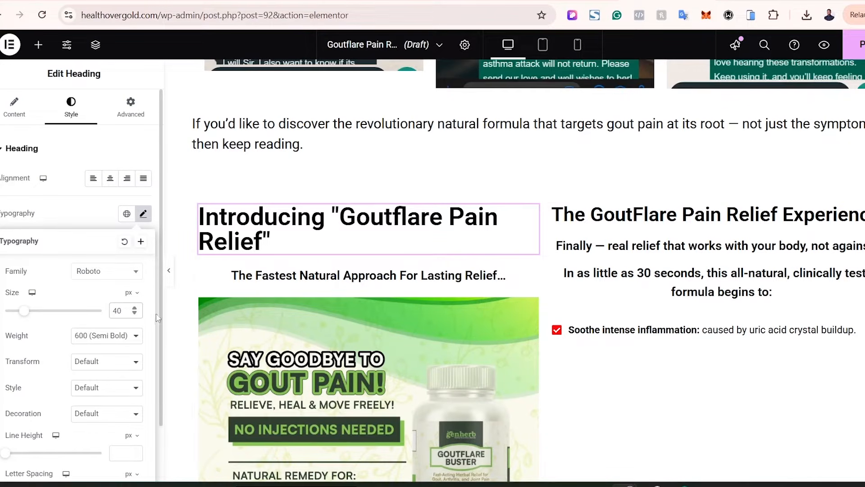
left_click(110, 179)
left_click(143, 215)
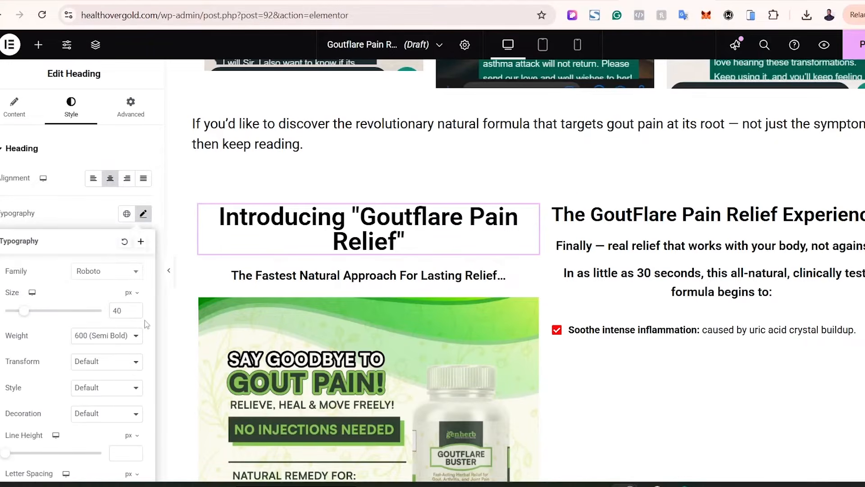
scroll(150, 338, "down", 3)
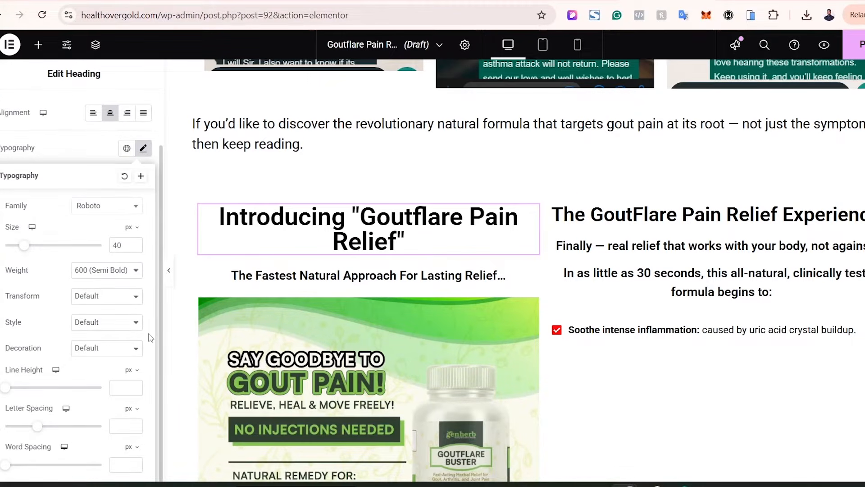
left_click(118, 388)
type("51")
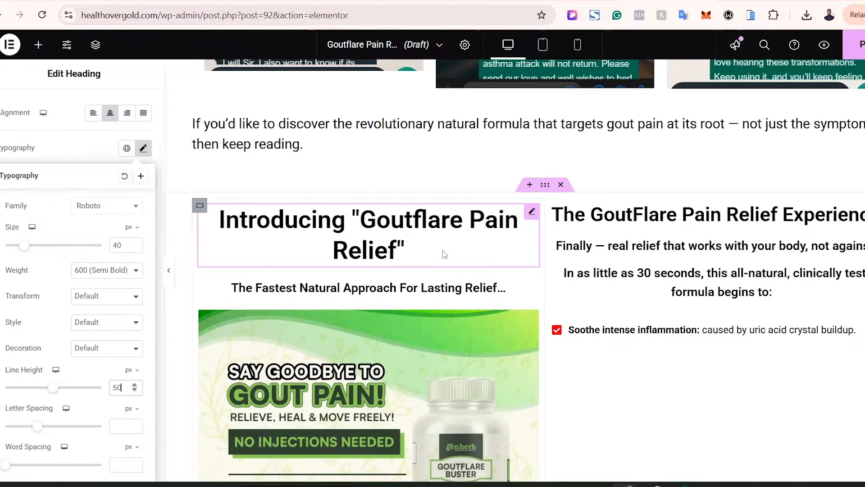
left_click(170, 280)
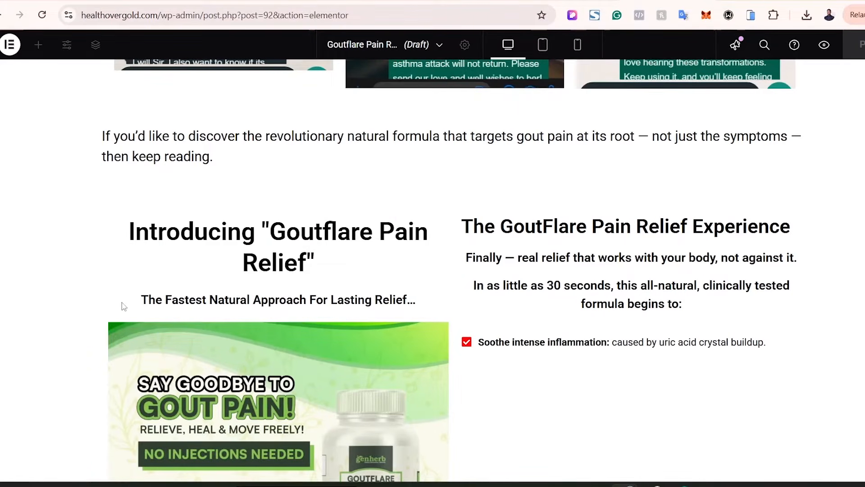
left_click(340, 232)
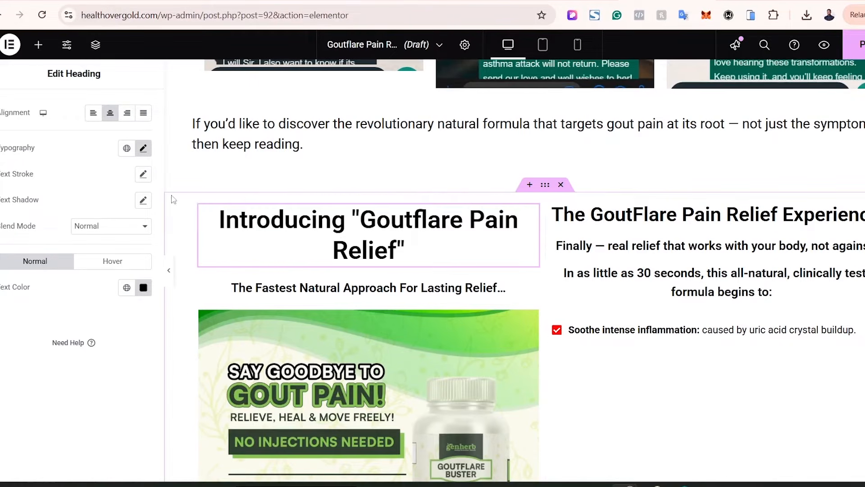
scroll(150, 137, "up", 2)
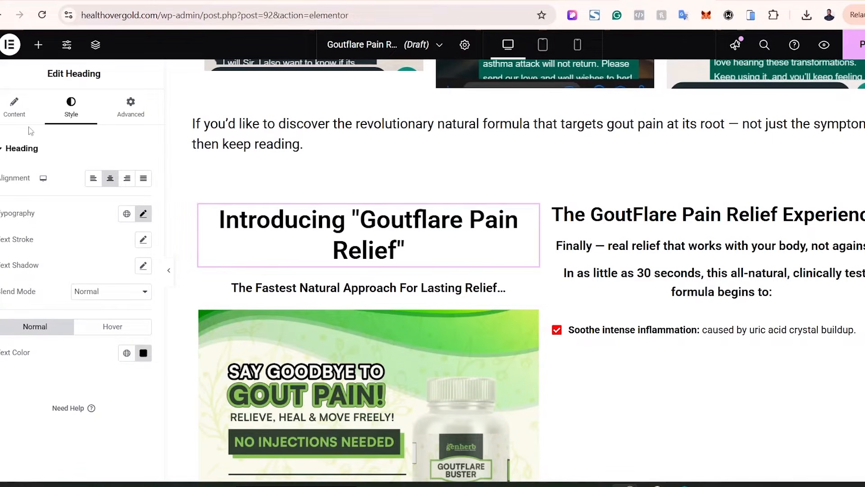
left_click(14, 111)
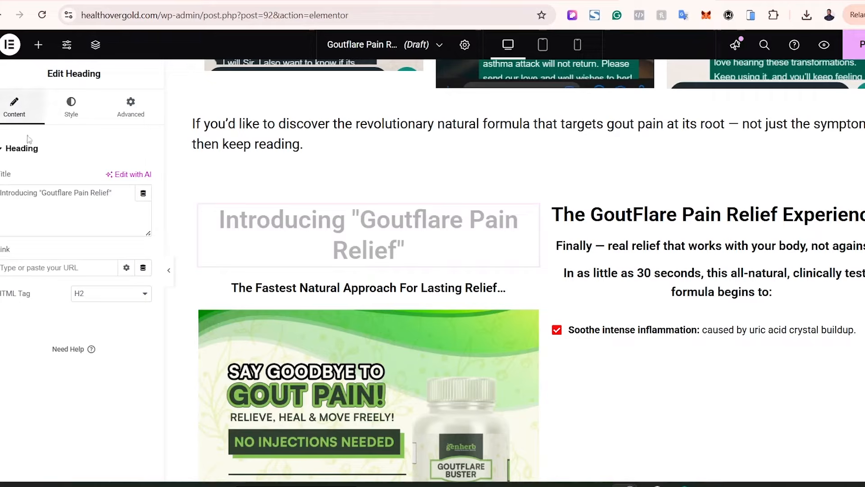
left_click(39, 193)
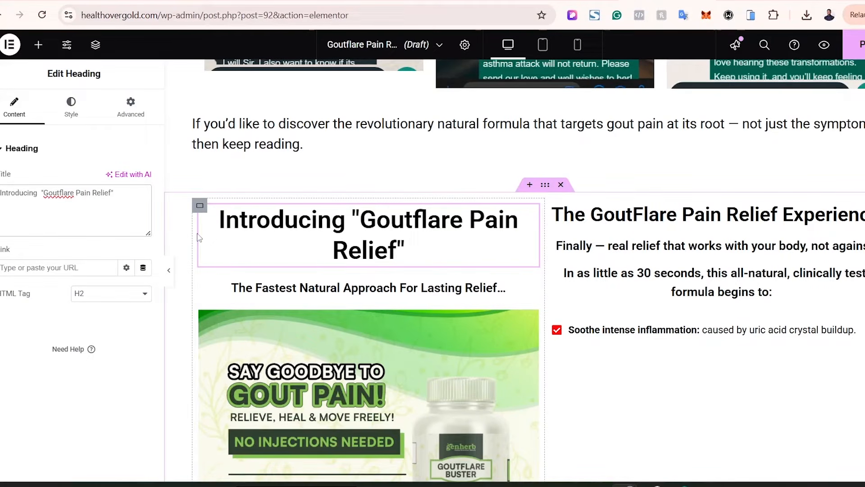
- Insert <br> after 'Introducing' in the title so 'Goutflare Pain Relief' drops to a second line
type("<")
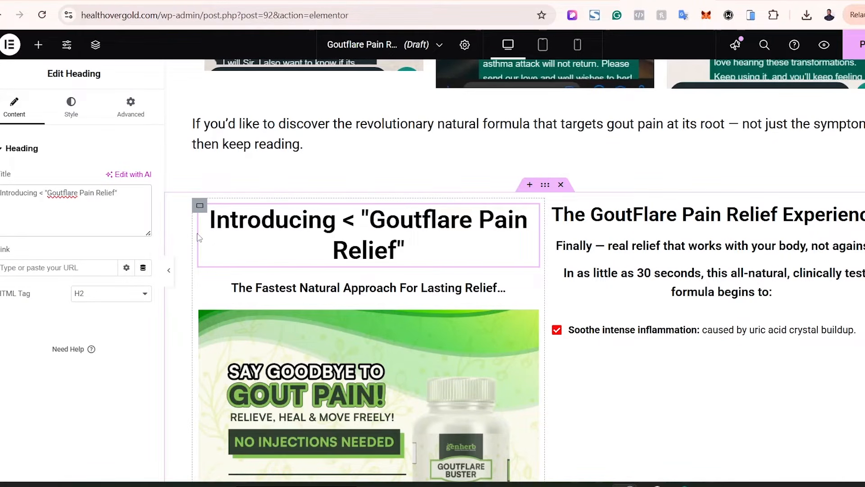
type("br")
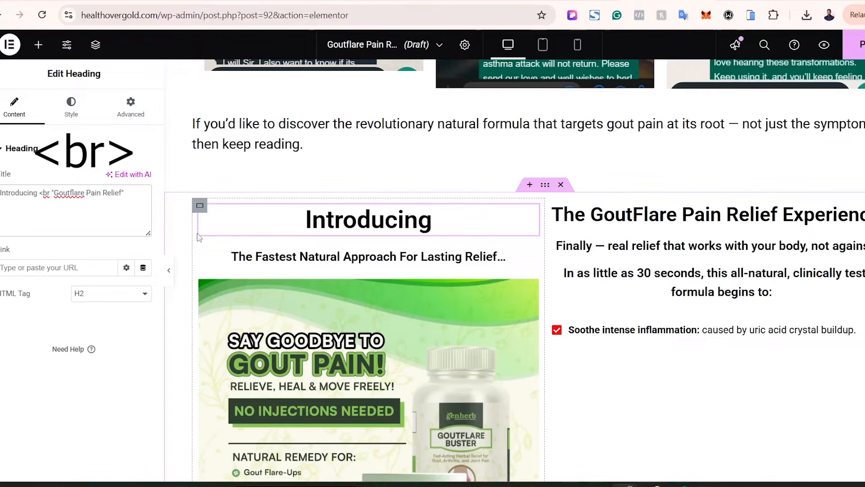
type(">")
key("ctrl+p")
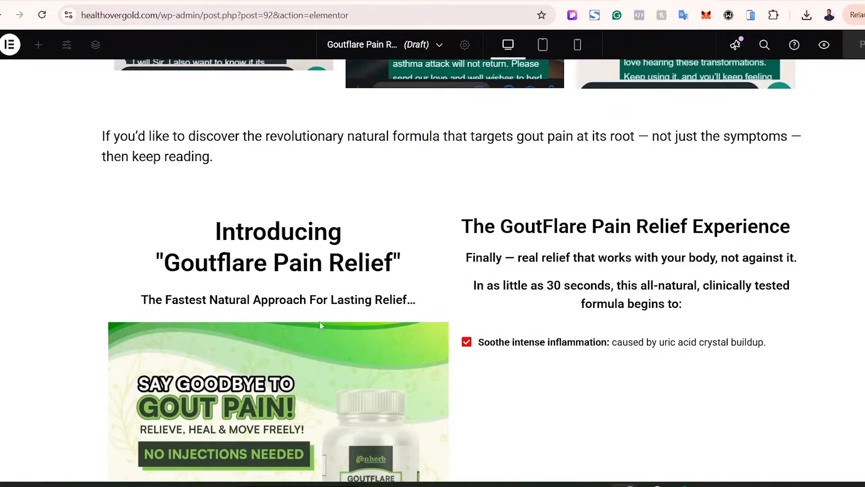
scroll(364, 364, "down", 5)
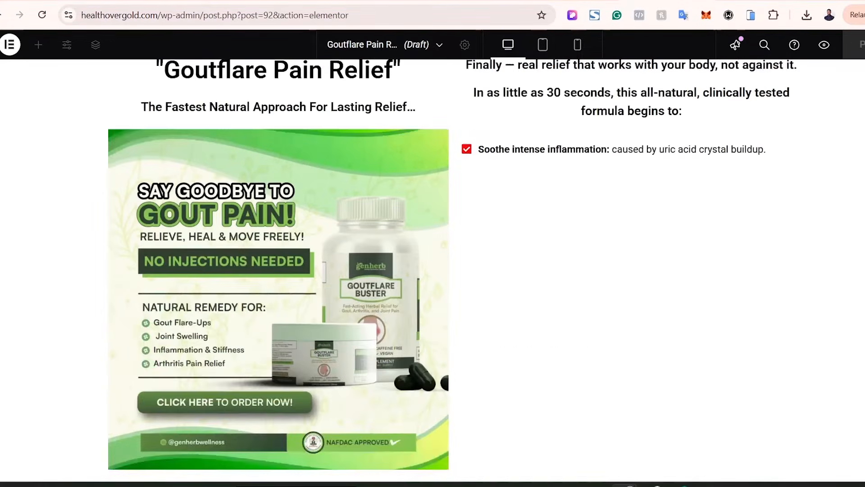
scroll(365, 364, "up", 4)
scroll(364, 363, "down", 4)
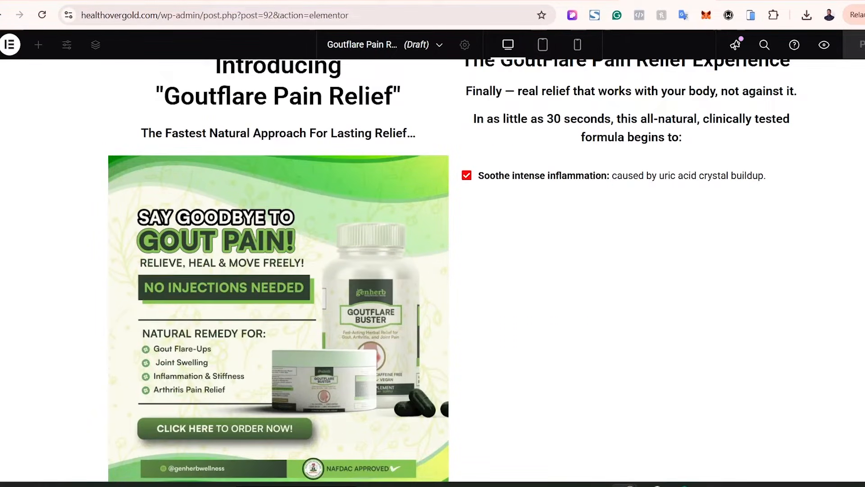
scroll(721, 135, "down", 1)
key("ctrl+p")
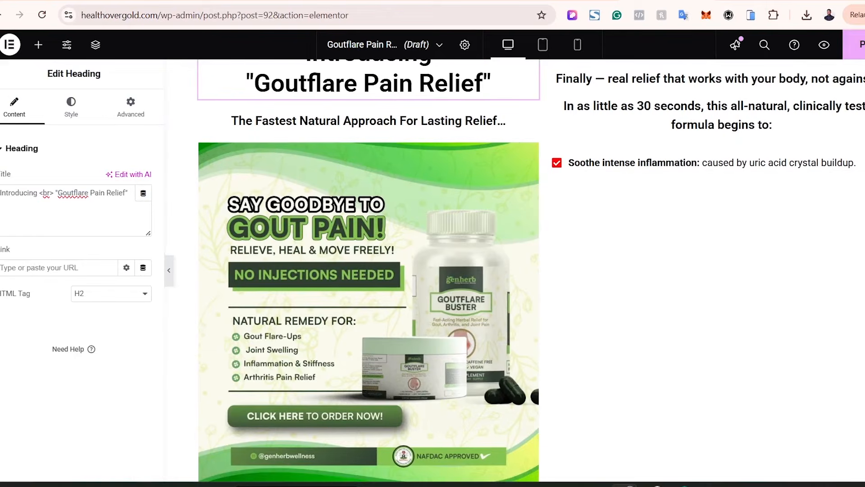
scroll(528, 270, "up", 3)
scroll(529, 270, "down", 2)
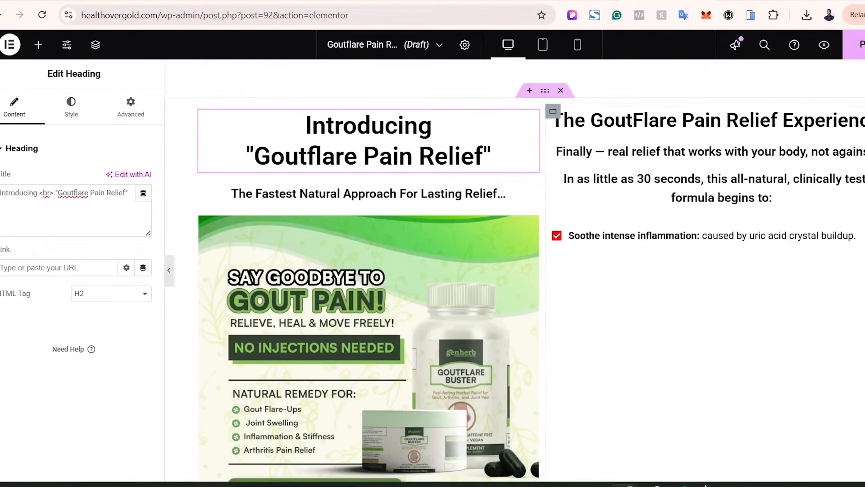
left_click(657, 486)
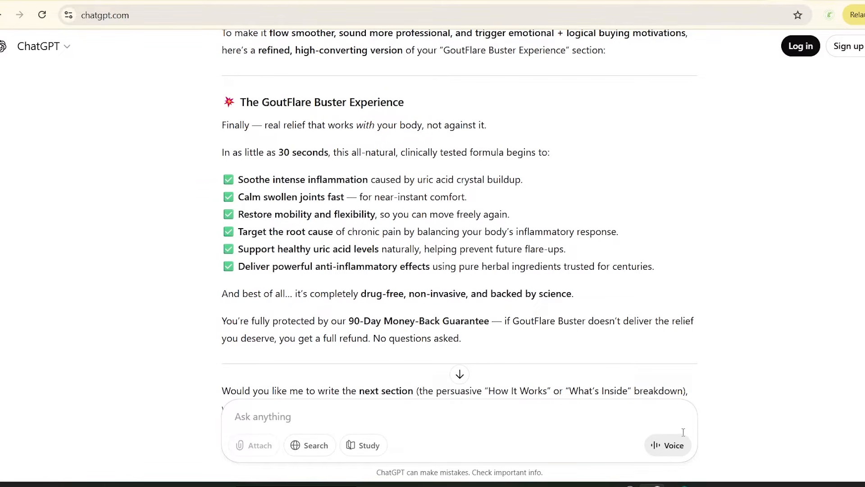
left_click(657, 486)
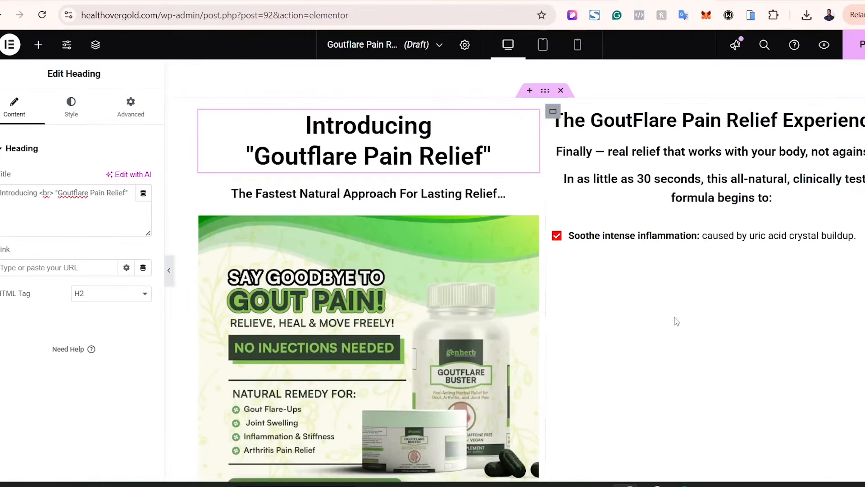
- Duplicate the inflammation benefit into six checklist items and set item spacing to 10
left_click(695, 236)
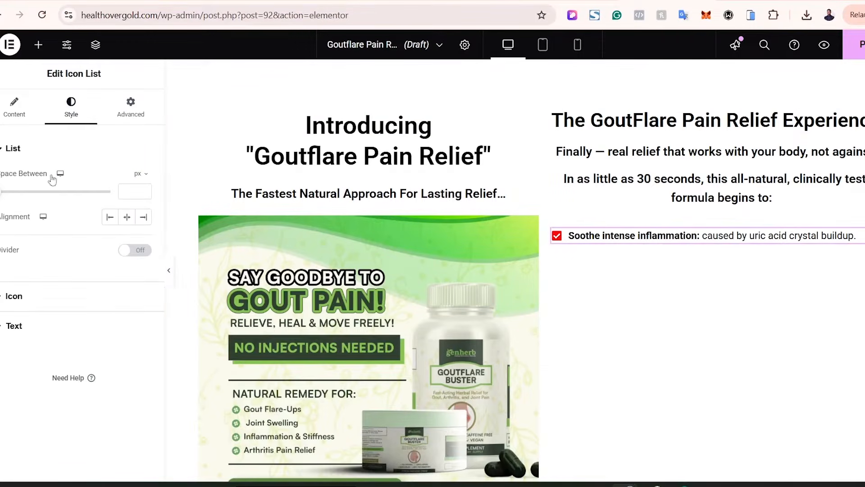
left_click(49, 145)
left_click(14, 108)
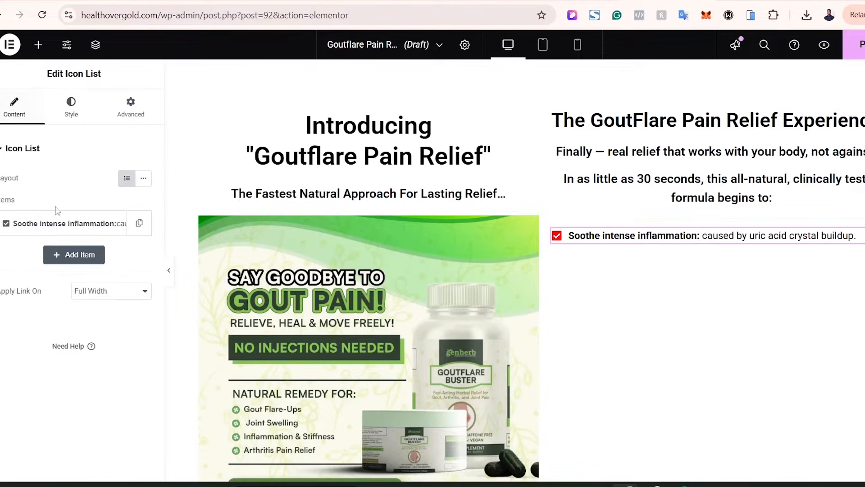
left_click(137, 228)
left_click(114, 255)
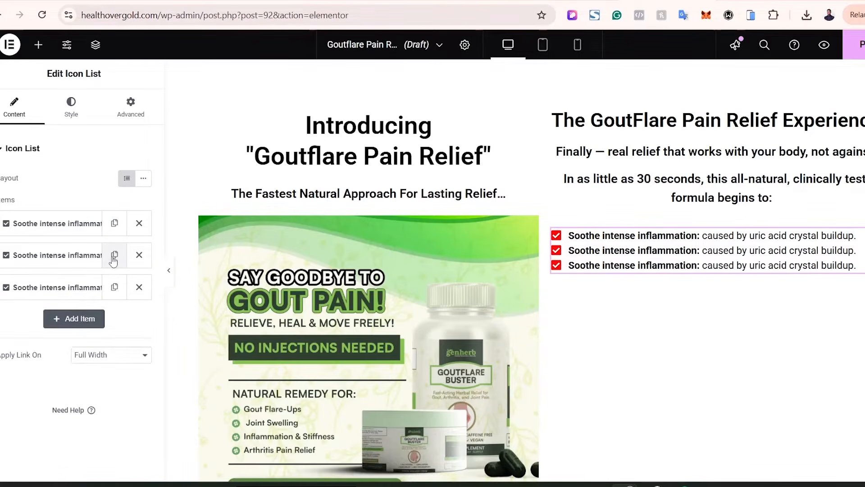
left_click(114, 255)
left_click(115, 255)
left_click(115, 255)
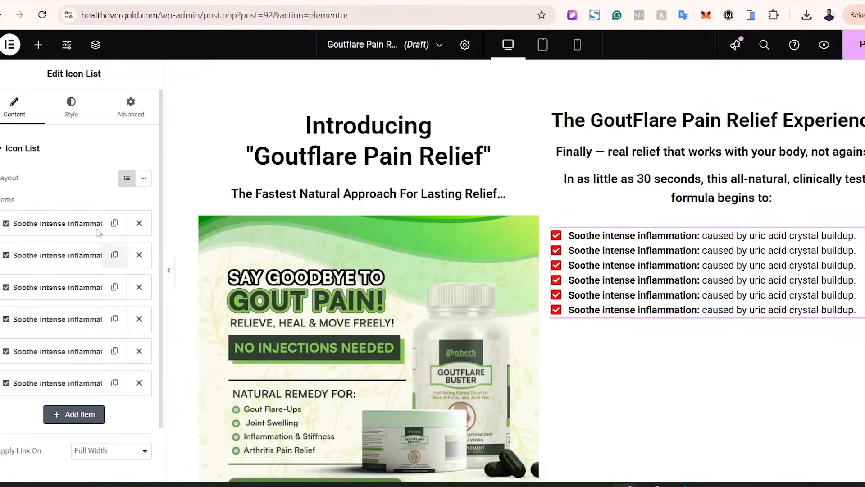
left_click(72, 106)
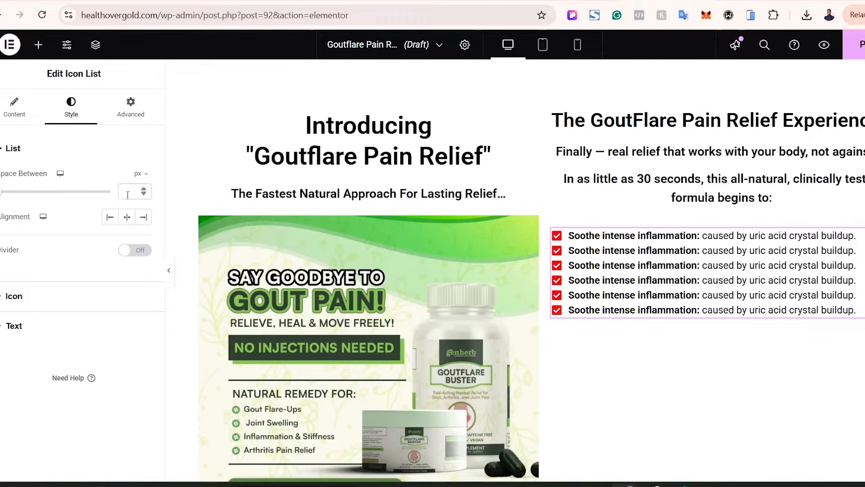
left_click(128, 192)
type("10")
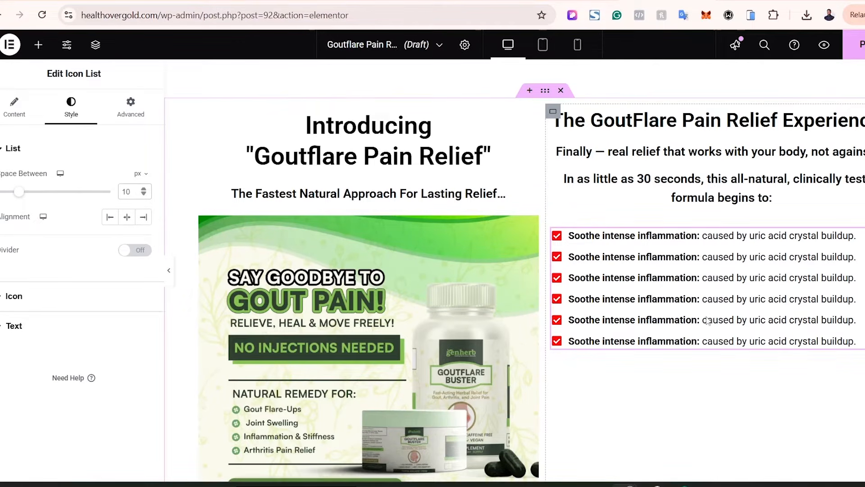
- Copy the 'Calm swollen joints fast' benefit line from ChatGPT
left_click(658, 485)
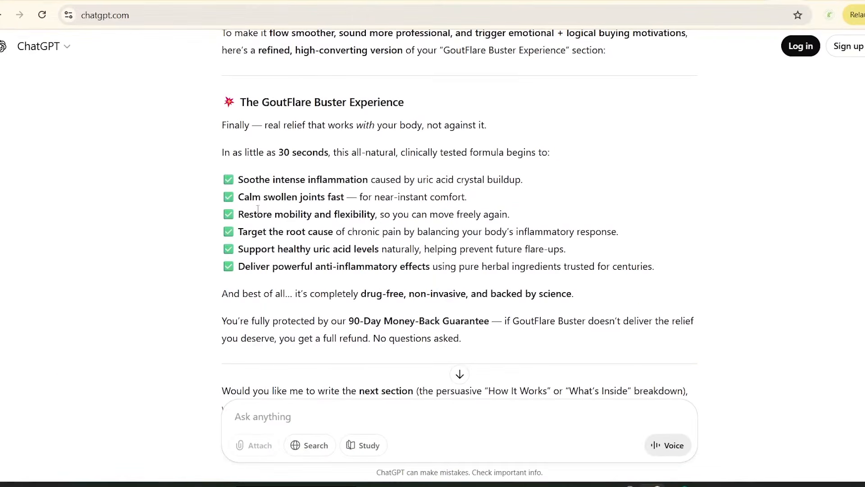
left_click_drag(238, 197, 439, 197)
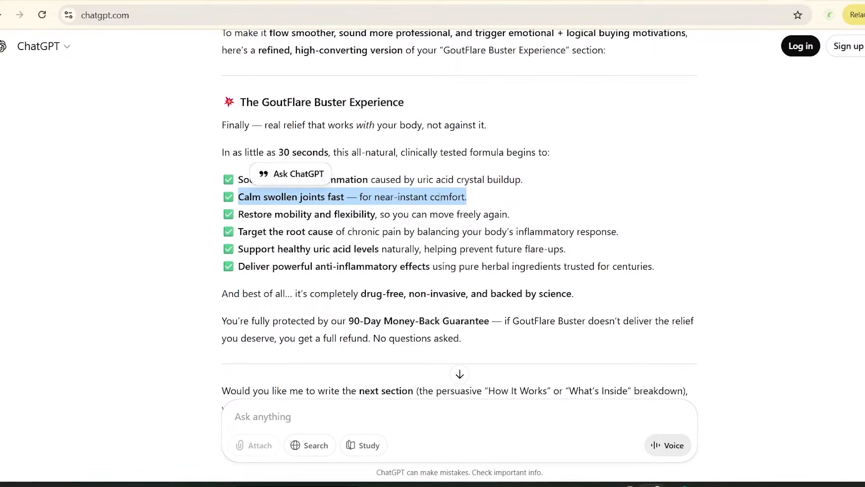
right_click(440, 197)
left_click(464, 206)
left_click(504, 194)
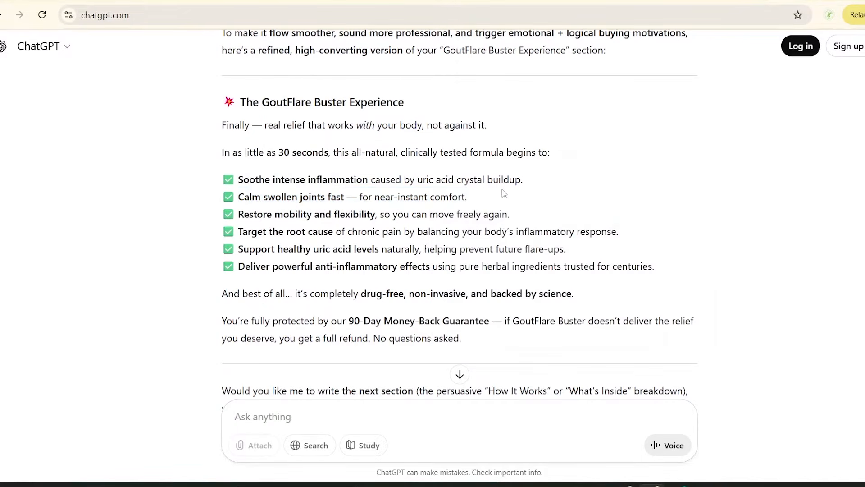
left_click(657, 485)
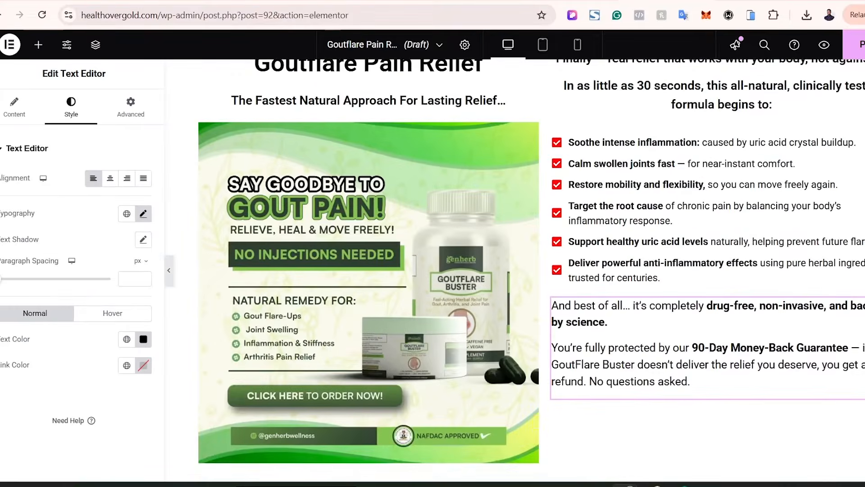
- Compare the Experience column against the ChatGPT copy and the reference sales page
scroll(649, 136, "up", 2)
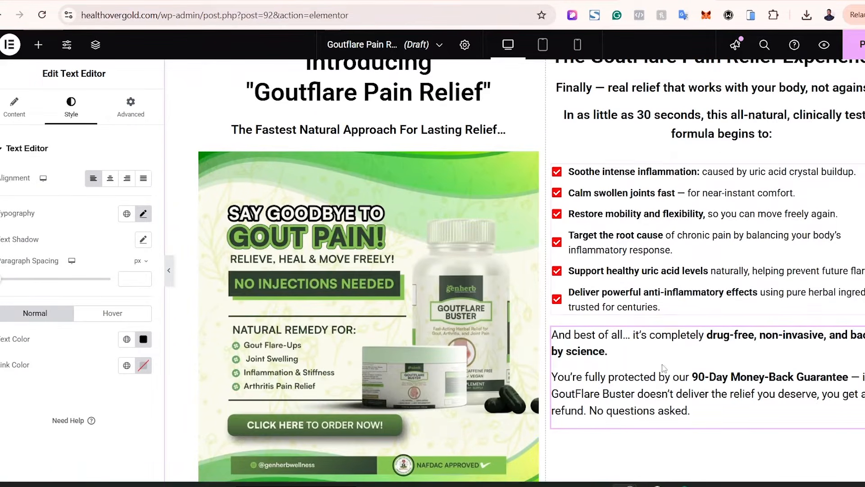
left_click(647, 485)
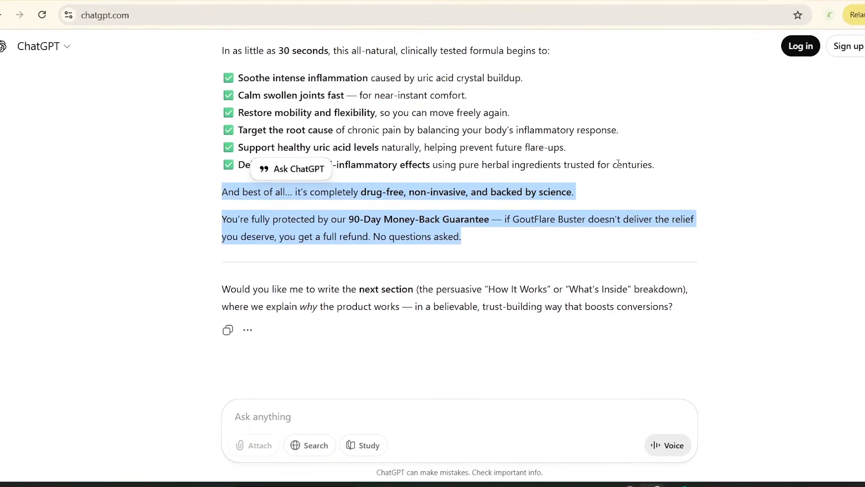
left_click(652, 485)
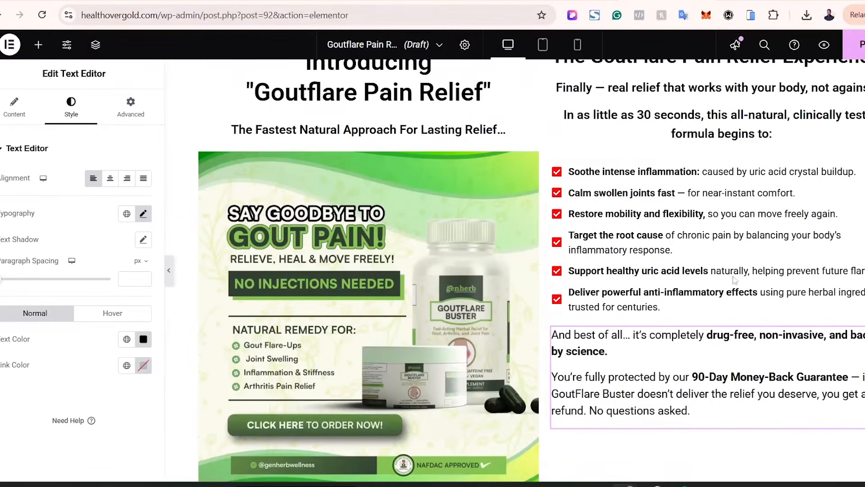
scroll(532, 271, "down", 7)
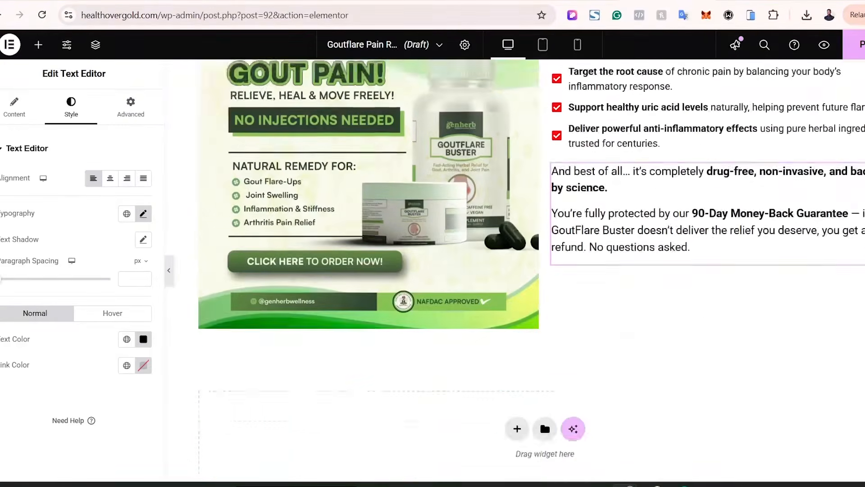
scroll(532, 271, "up", 3)
scroll(532, 271, "down", 1)
left_click(581, 1)
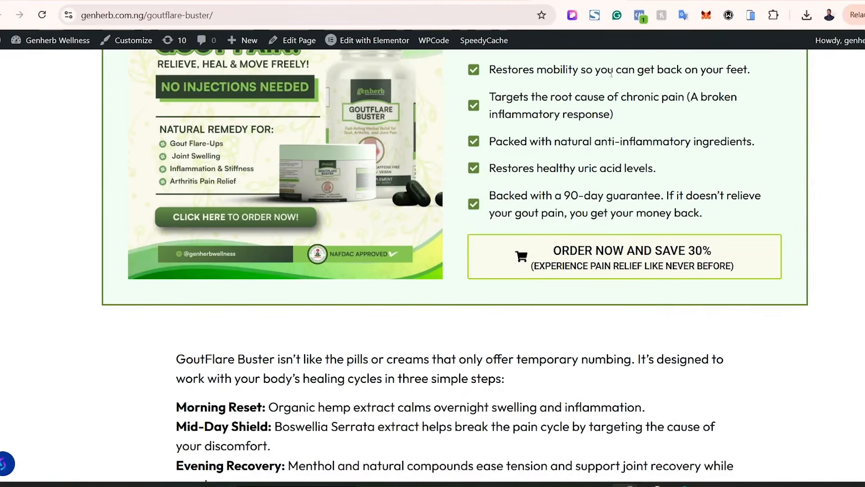
scroll(616, 237, "up", 4)
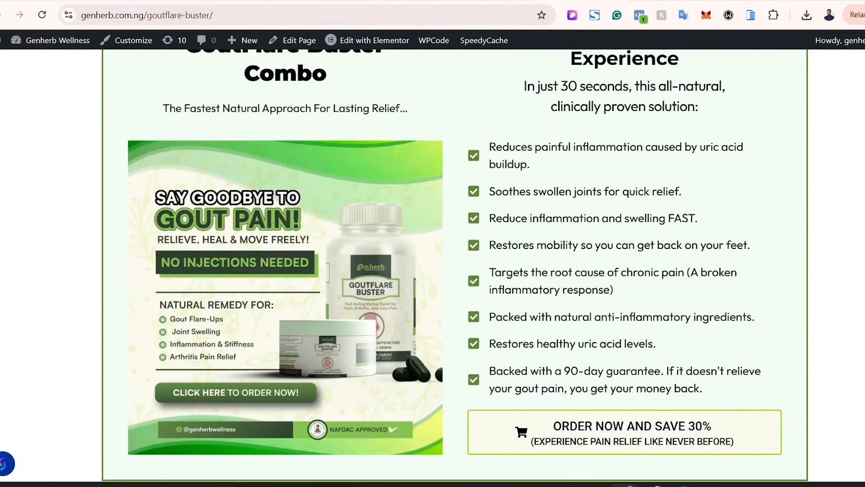
left_click(672, 0)
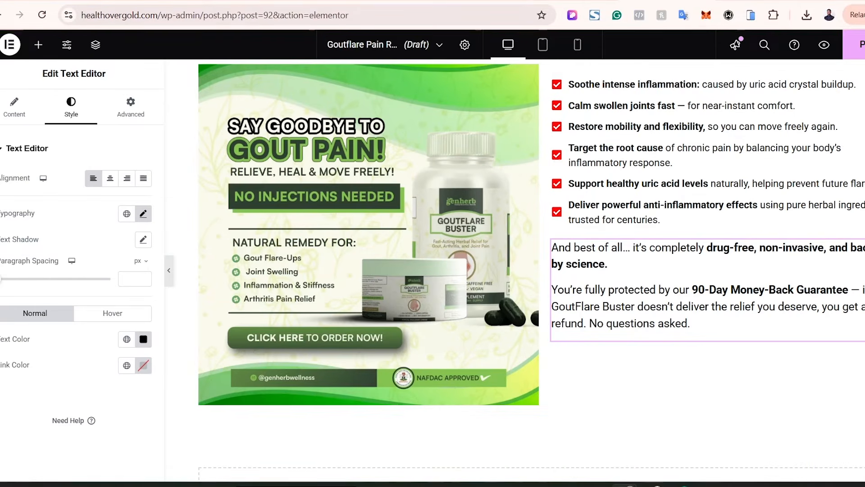
scroll(769, 279, "up", 20)
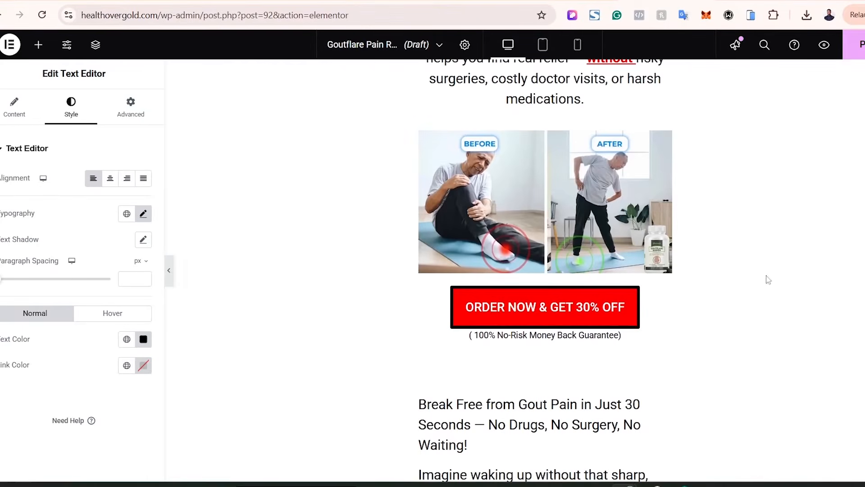
- Copy the ORDER NOW & GET 30% OFF button and paste it below the guarantee text
right_click(564, 307)
left_click(586, 278)
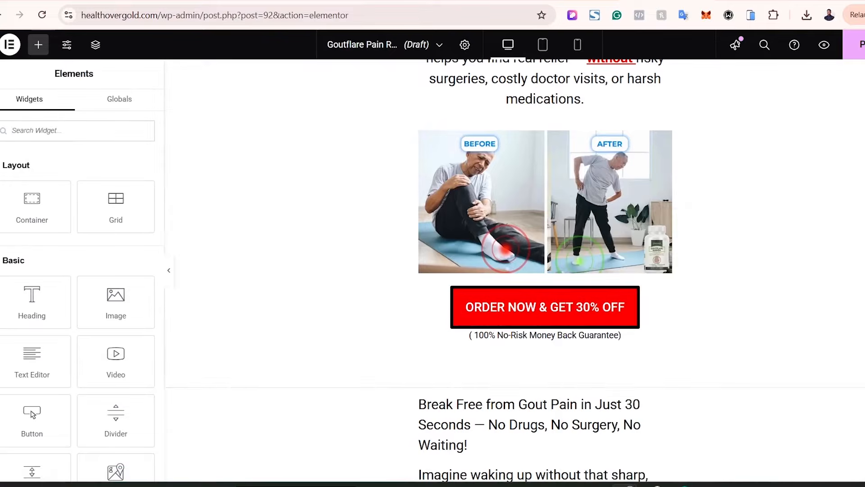
scroll(590, 283, "down", 15)
scroll(585, 279, "down", 5)
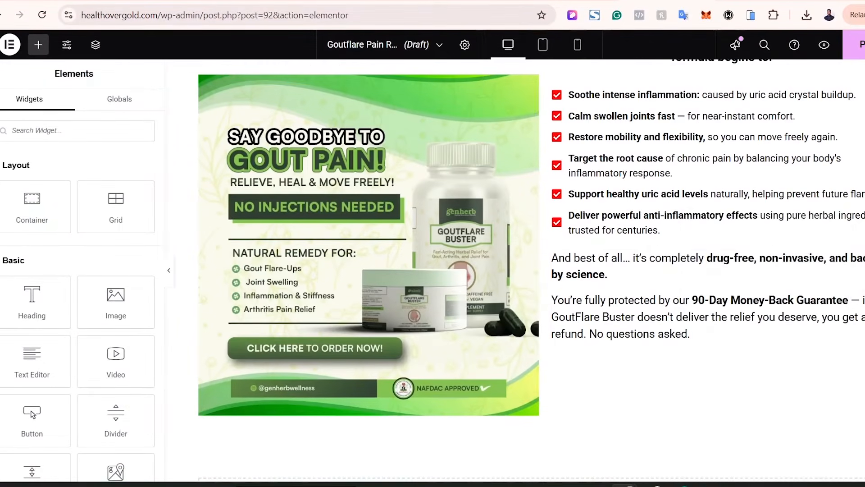
right_click(714, 309)
left_click(716, 301)
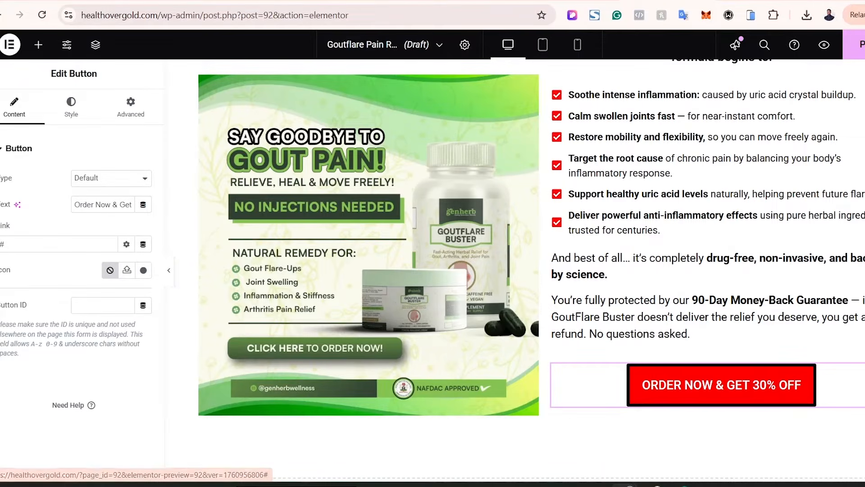
- Set the pasted button's position to Stretch so it spans the column width
left_click(607, 0)
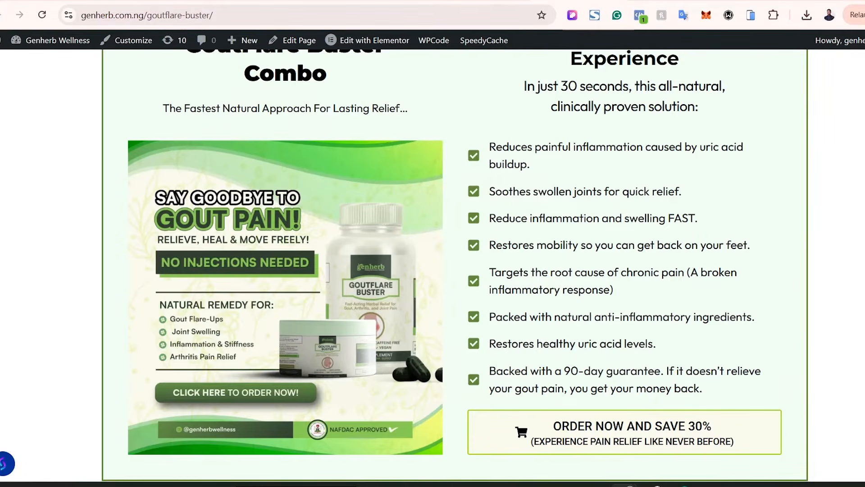
left_click(667, 1)
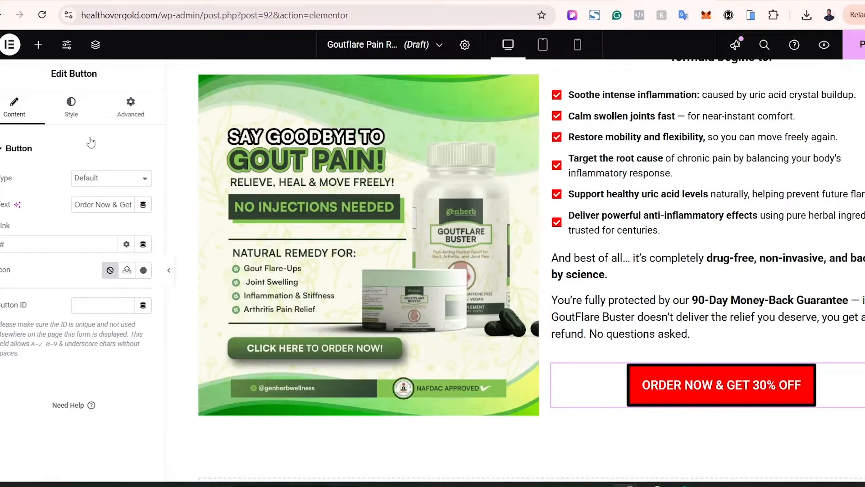
left_click(72, 114)
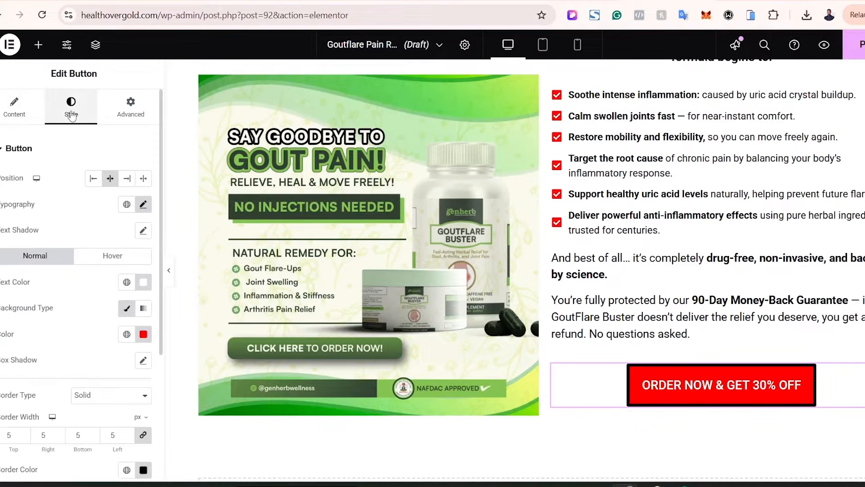
left_click(144, 179)
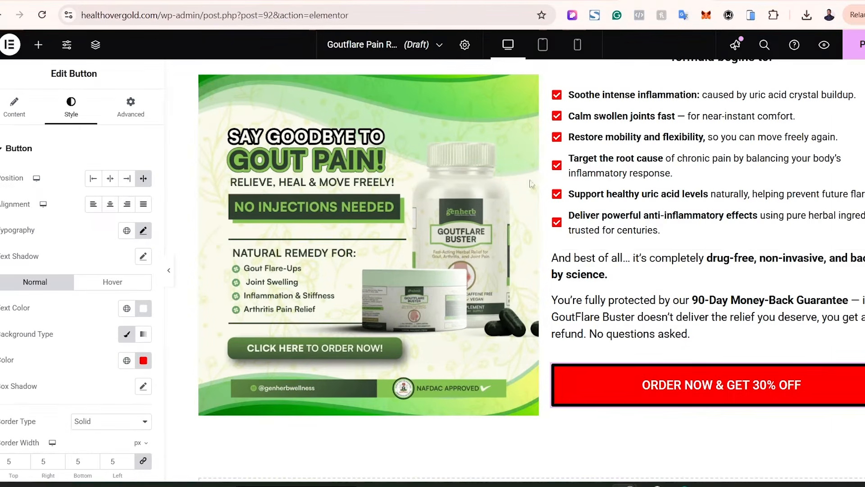
scroll(514, 270, "up", 4)
scroll(590, 338, "up", 3)
scroll(590, 338, "down", 3)
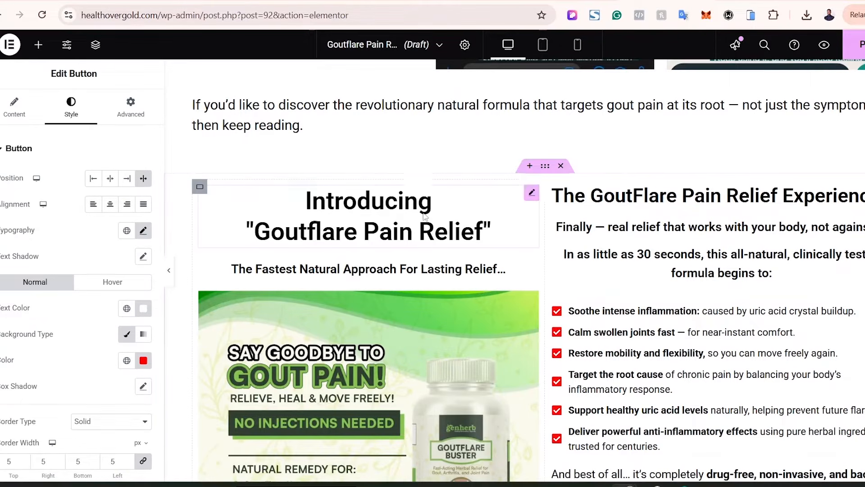
- Set the Introducing container's Align Items to Center, checking it against the reference page
left_click(545, 167)
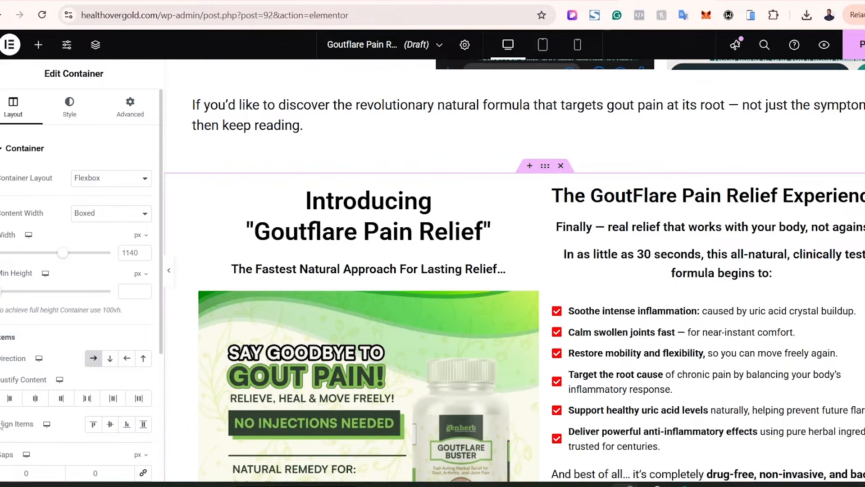
left_click(108, 426)
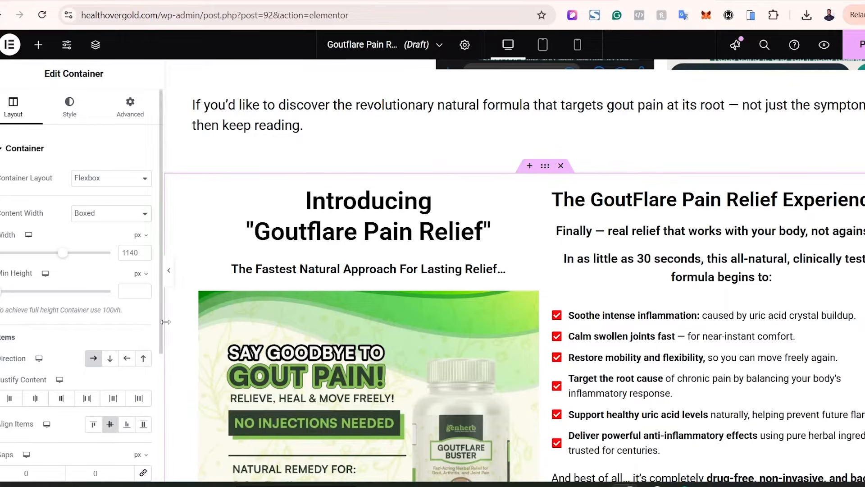
left_click(170, 276)
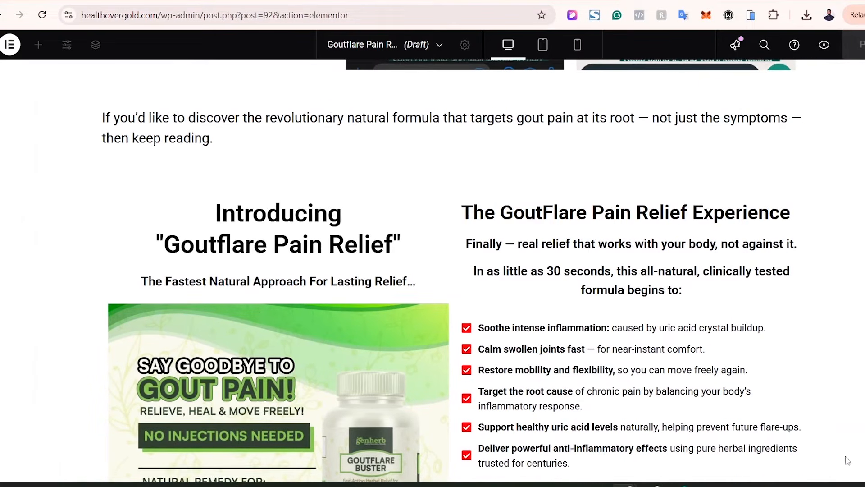
scroll(433, 270, "down", 4)
scroll(432, 271, "up", 4)
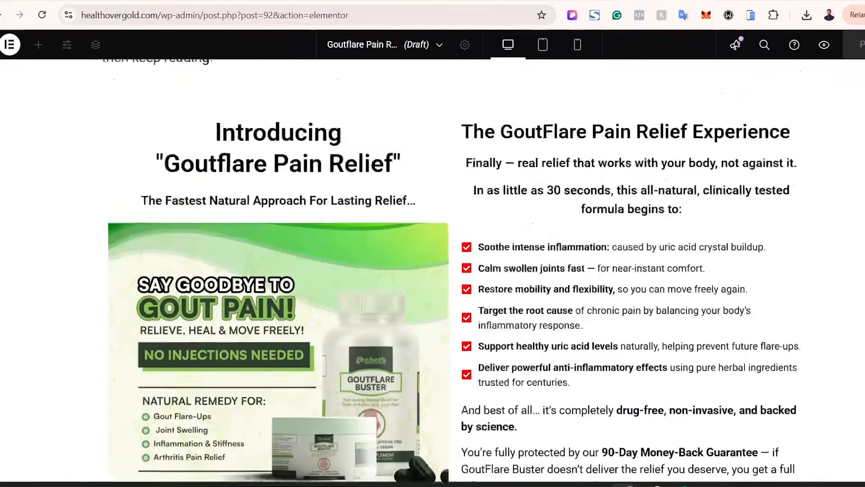
scroll(432, 270, "down", 4)
scroll(514, 424, "up", 1)
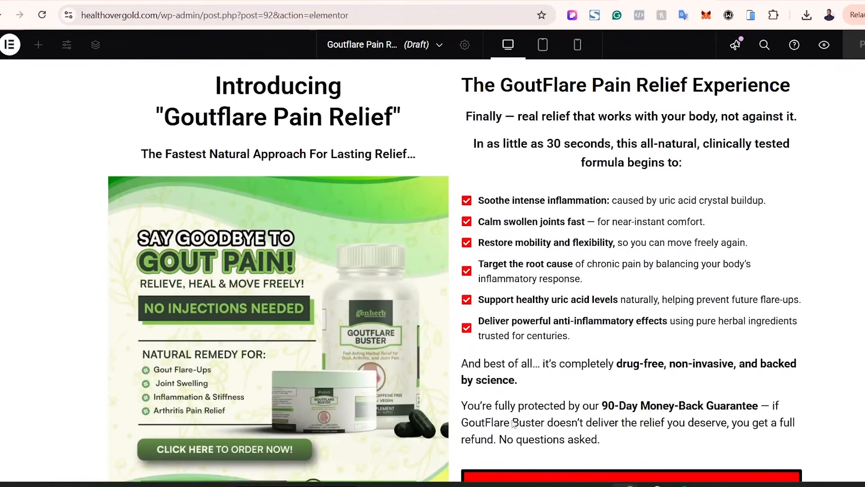
left_click(51, 360)
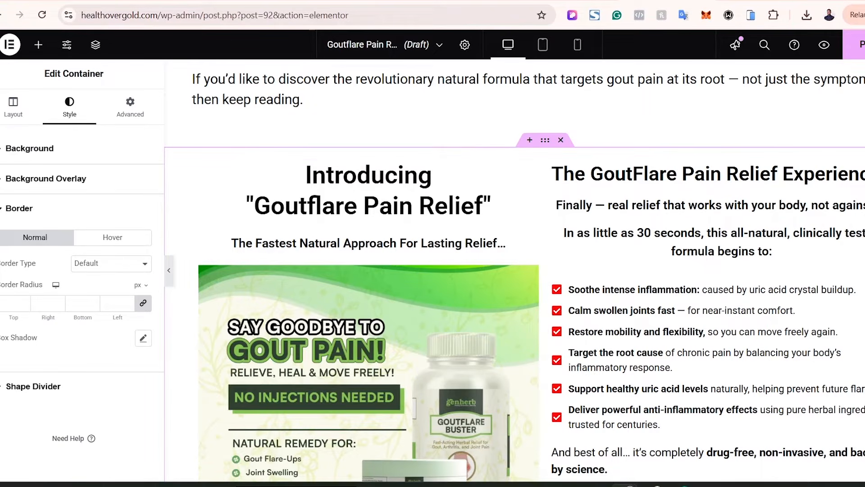
left_click(578, 1)
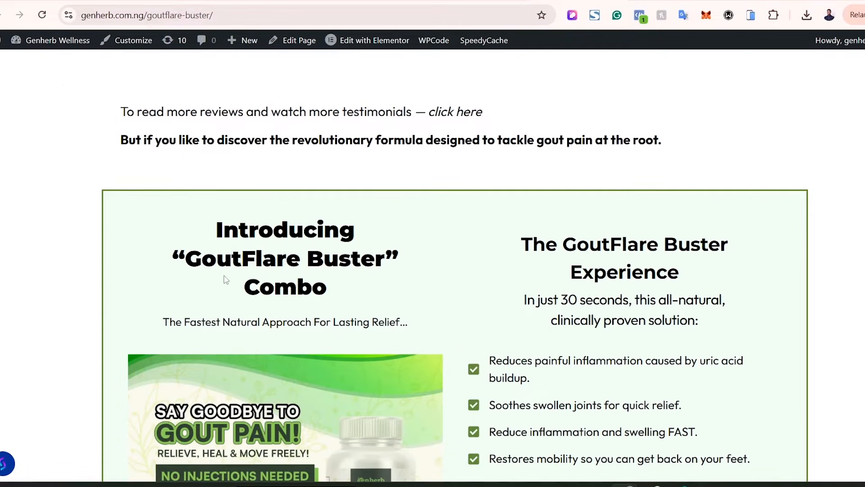
left_click(543, 1)
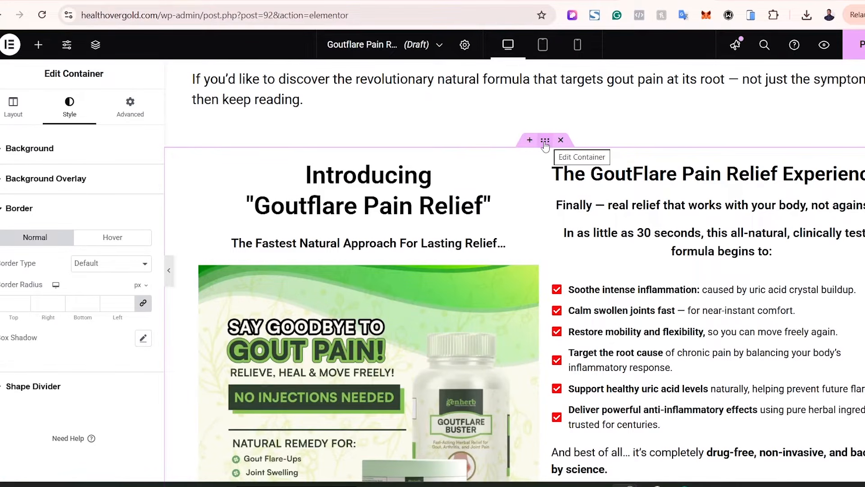
- Give the container a Classic background with colour #EEEEEE
left_click(80, 115)
left_click(49, 151)
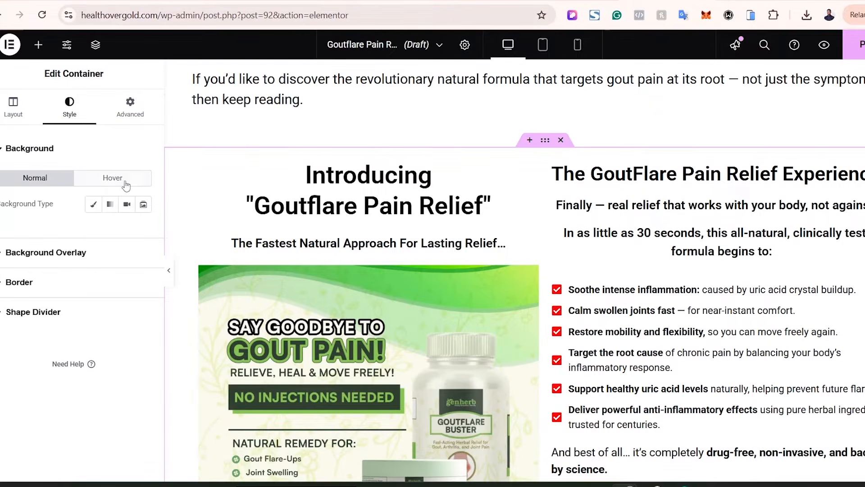
left_click(93, 205)
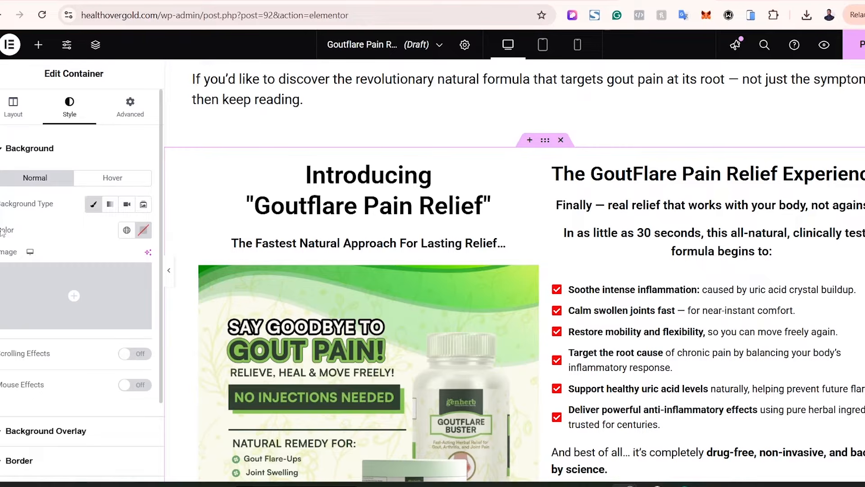
left_click(139, 233)
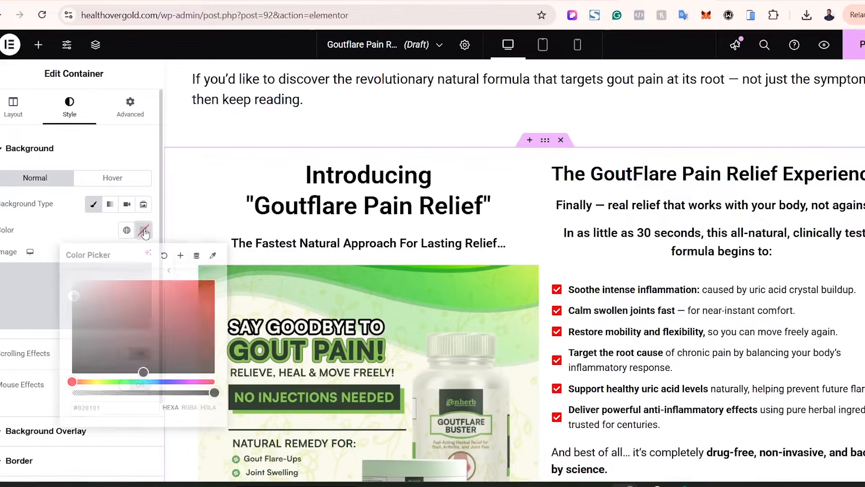
left_click(174, 299)
left_click_drag(185, 298, 70, 287)
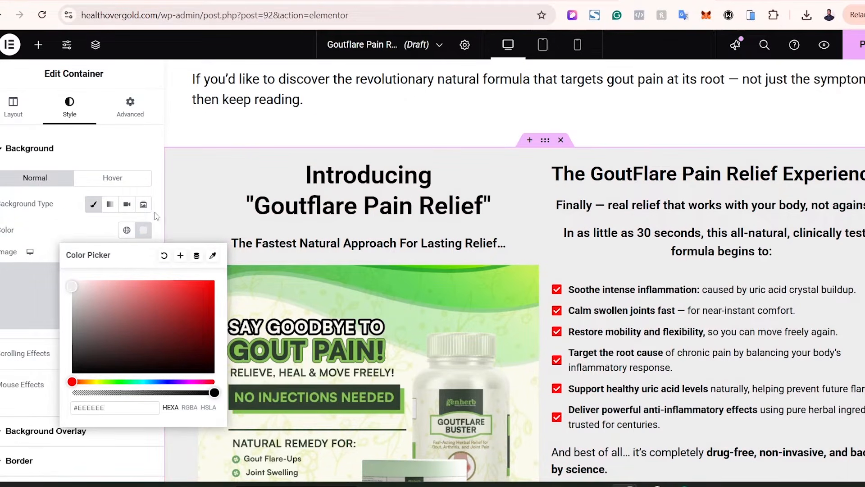
left_click(80, 231)
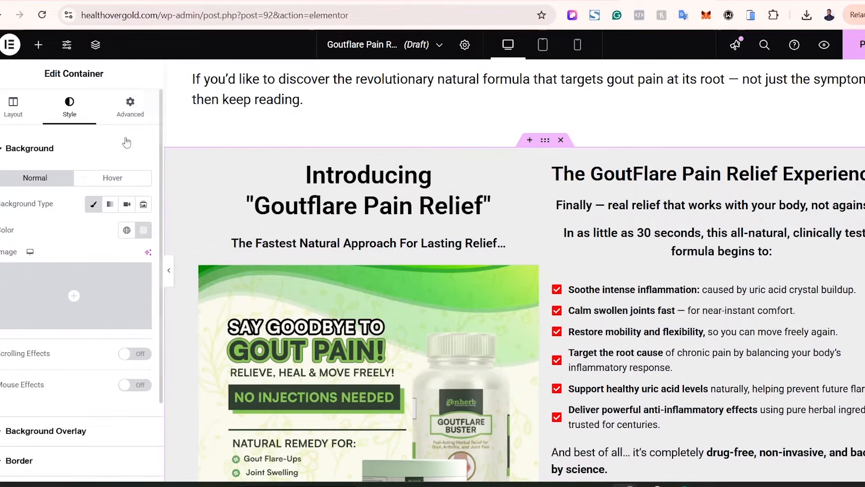
- Unlink the container padding, set top and bottom to 50 px, and preview the spacing
left_click(130, 109)
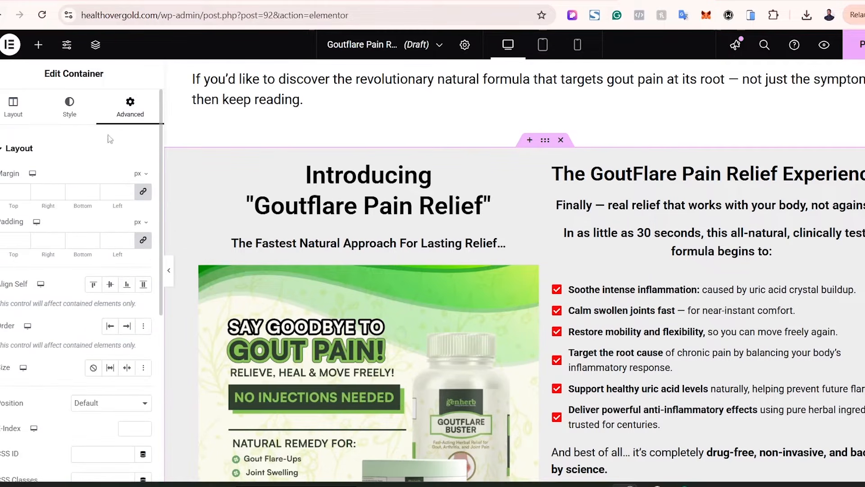
left_click(143, 240)
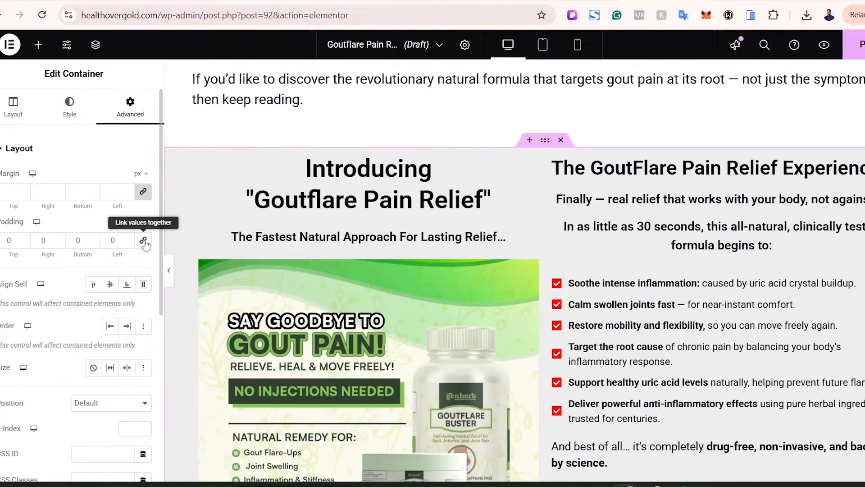
left_click(2, 236)
type("5")
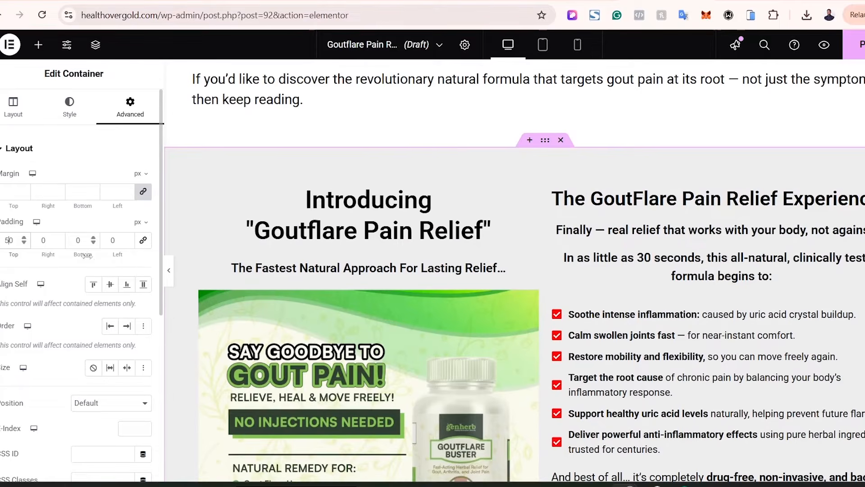
left_click(169, 270)
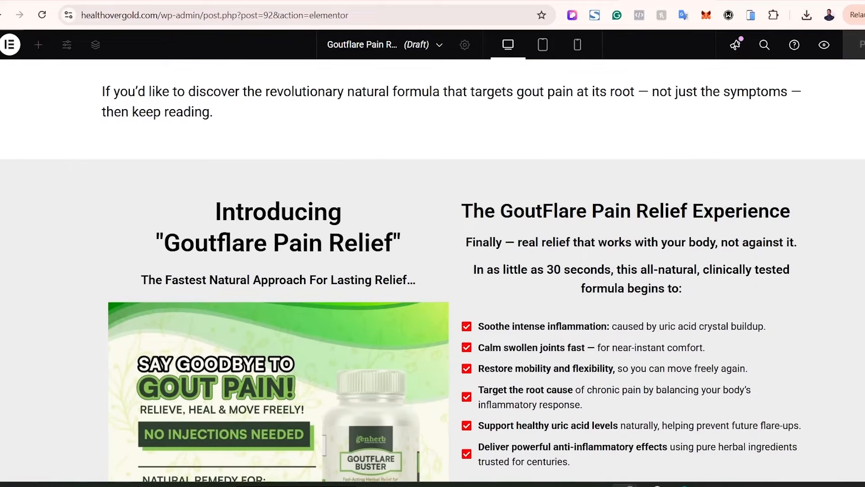
scroll(433, 270, "down", 4)
scroll(433, 270, "up", 10)
scroll(433, 270, "down", 8)
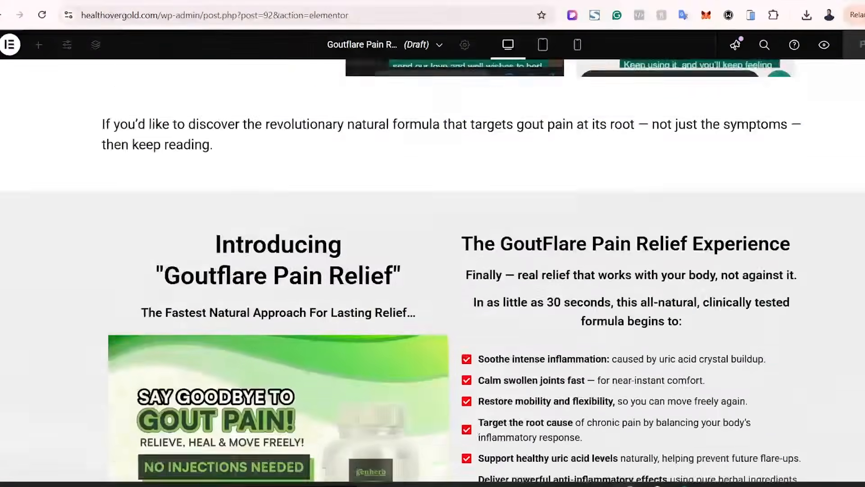
scroll(433, 270, "up", 3)
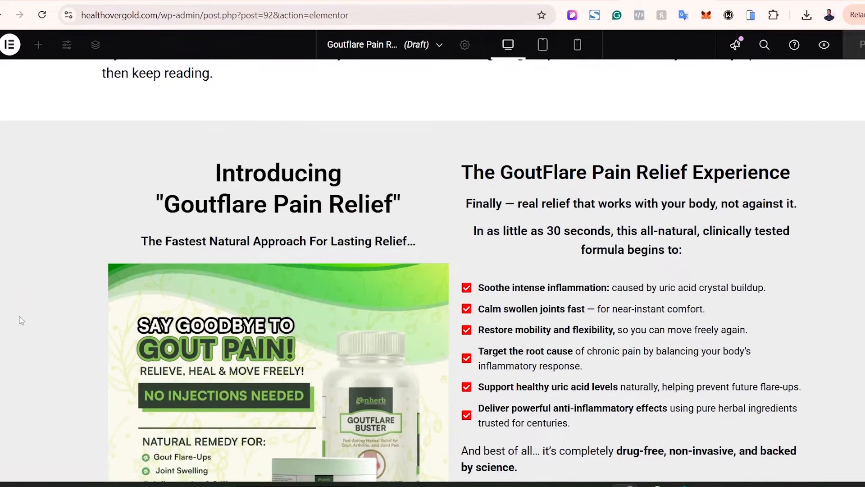
left_click(1, 270)
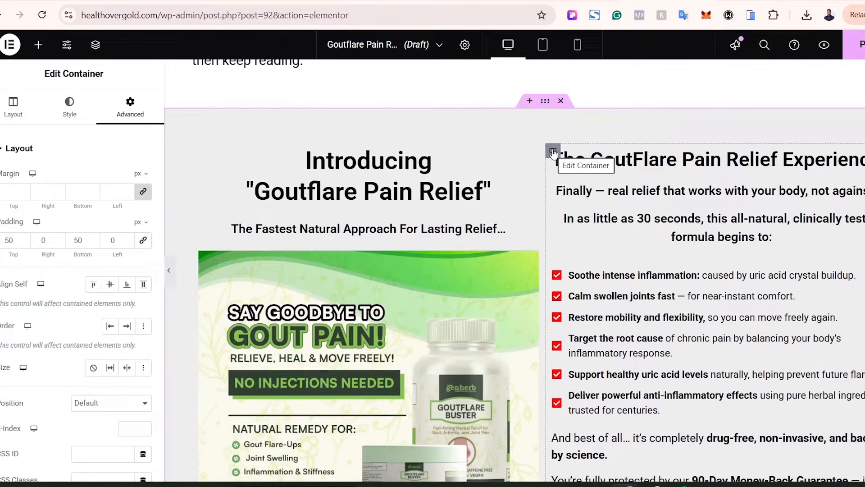
- Give the GoutFlare Pain Relief Experience column 50 px of left padding and preview it
left_click(554, 153)
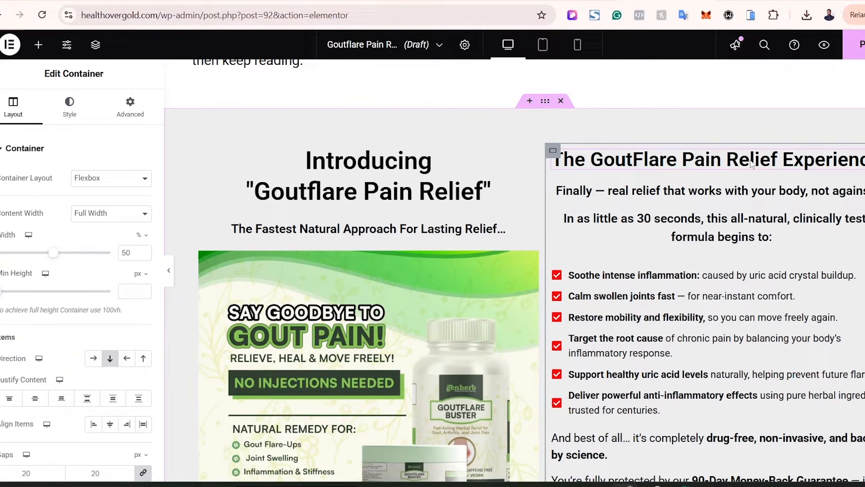
left_click(134, 114)
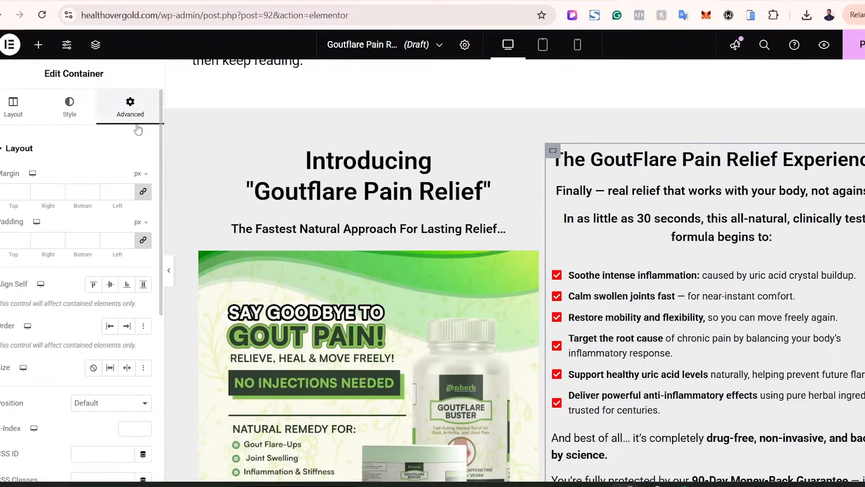
left_click(142, 242)
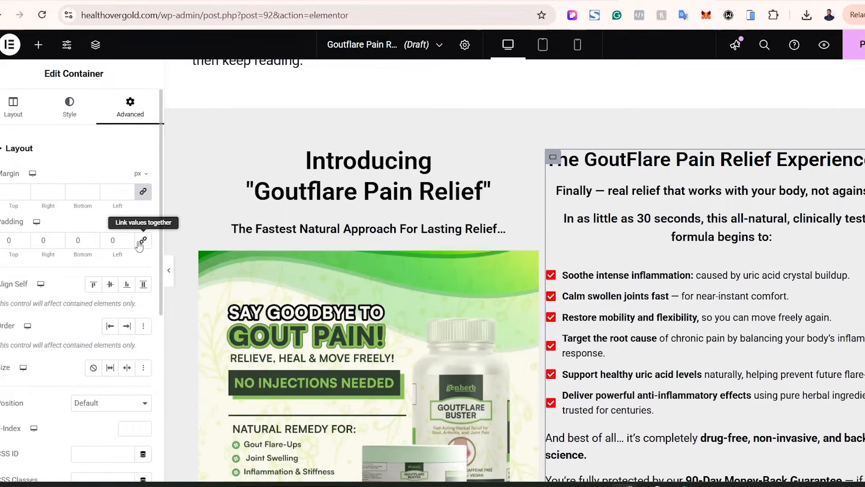
double_click(111, 240)
type("50")
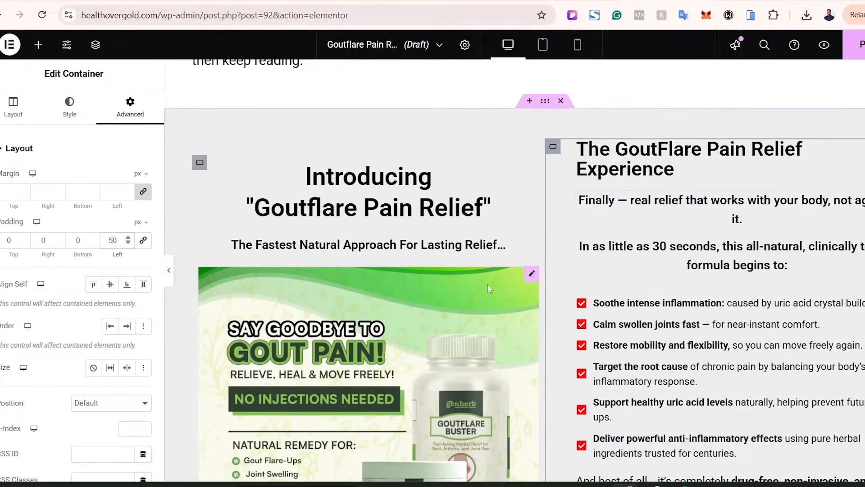
left_click(169, 270)
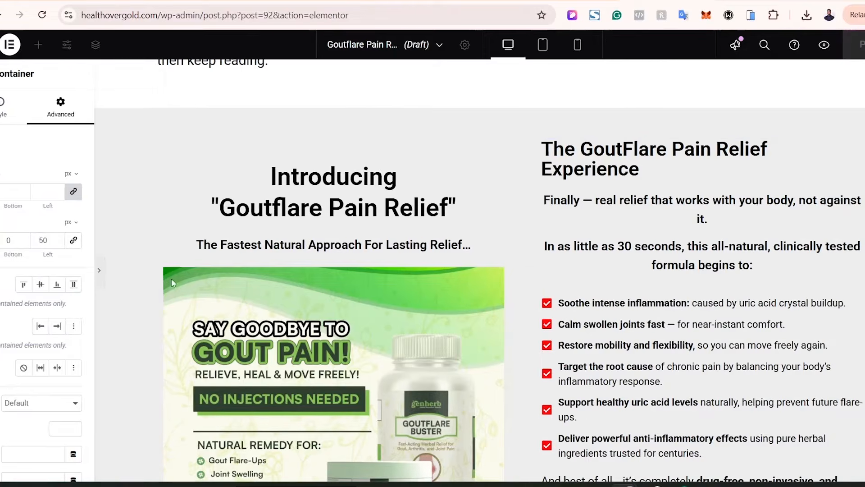
scroll(433, 270, "down", 4)
scroll(433, 271, "up", 9)
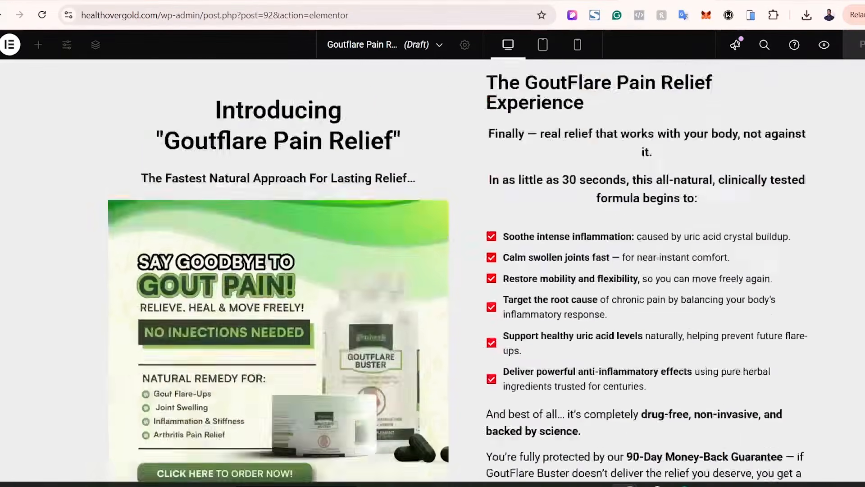
scroll(433, 270, "down", 6)
scroll(381, 295, "up", 2)
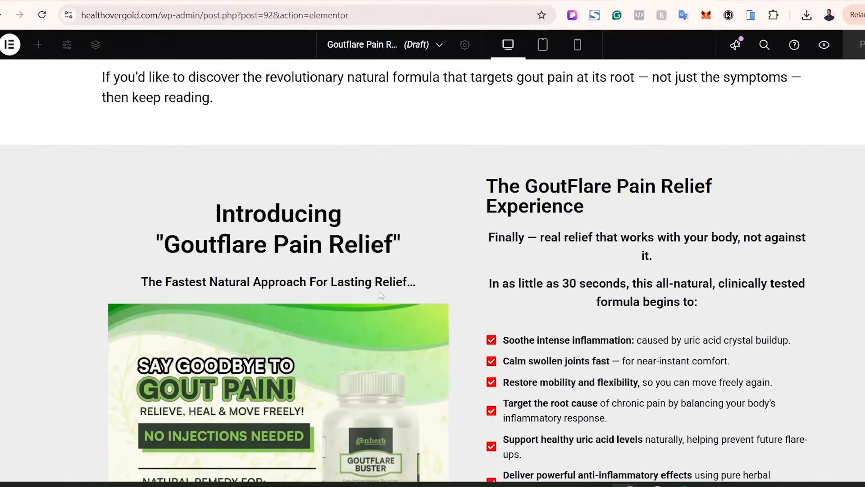
- Set the Introducing column's padding to 0 on every side and preview the result
left_click(1, 270)
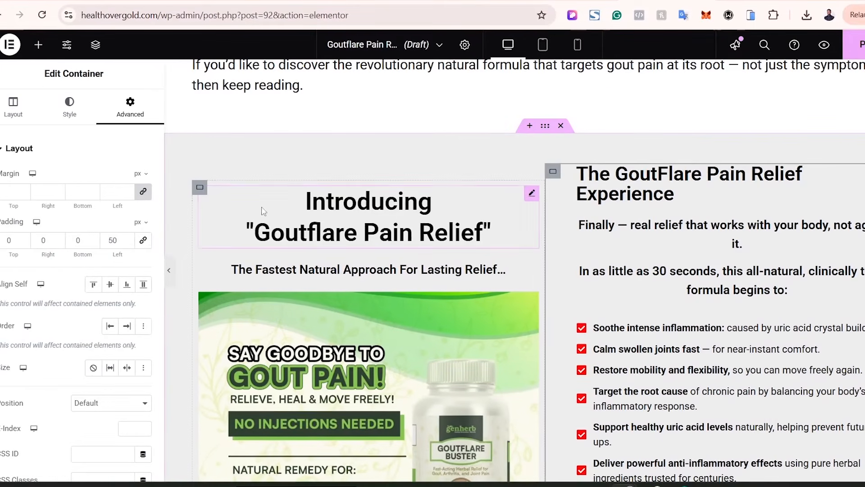
left_click(143, 240)
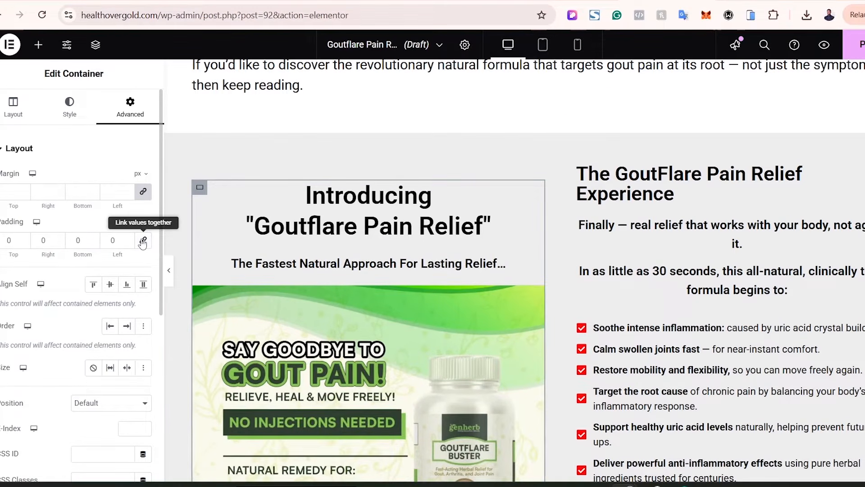
left_click(169, 270)
scroll(433, 270, "down", 5)
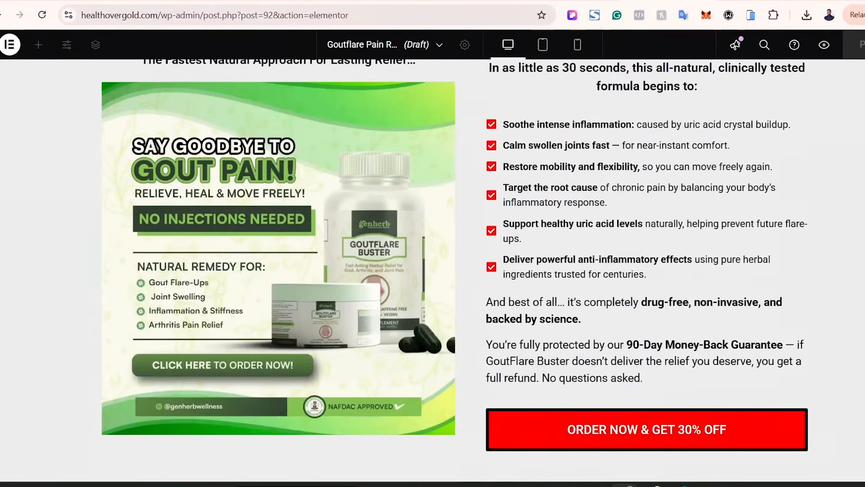
scroll(745, 257, "up", 7)
scroll(746, 257, "down", 8)
scroll(746, 257, "up", 3)
- Select the reference page's three healing-step paragraphs and scroll on to the joint-signs image
scroll(433, 270, "down", 4)
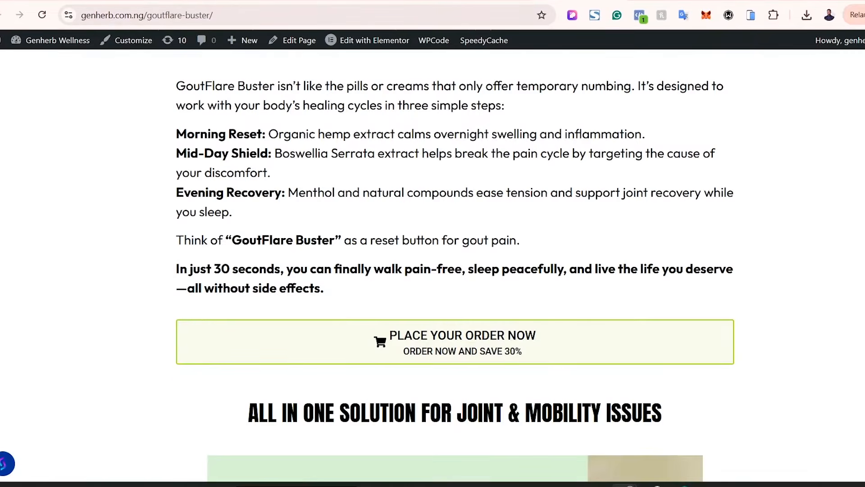
scroll(433, 271, "up", 3)
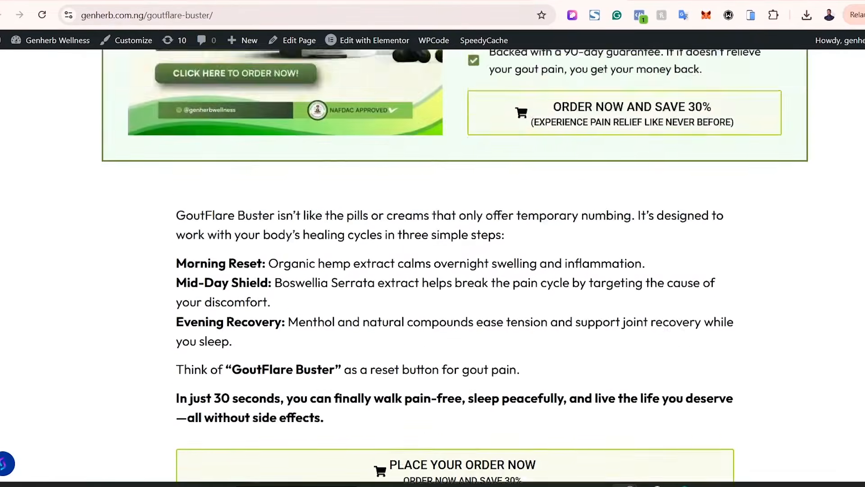
scroll(433, 271, "down", 3)
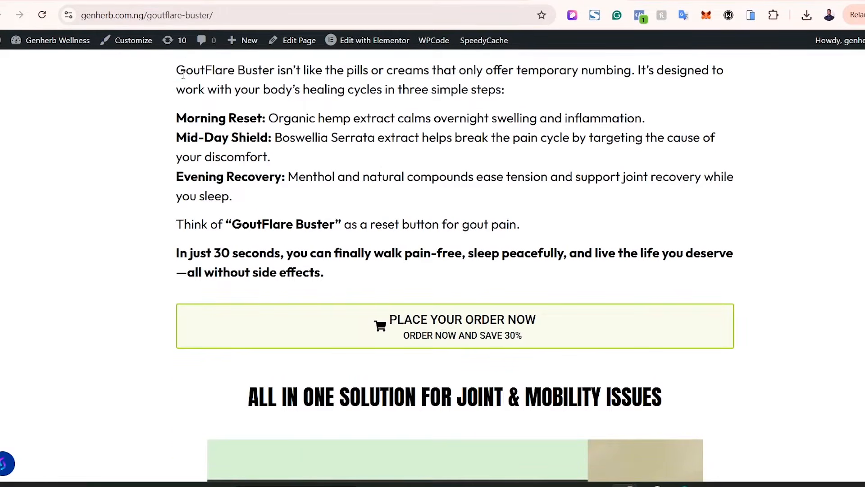
left_click_drag(182, 73, 324, 272)
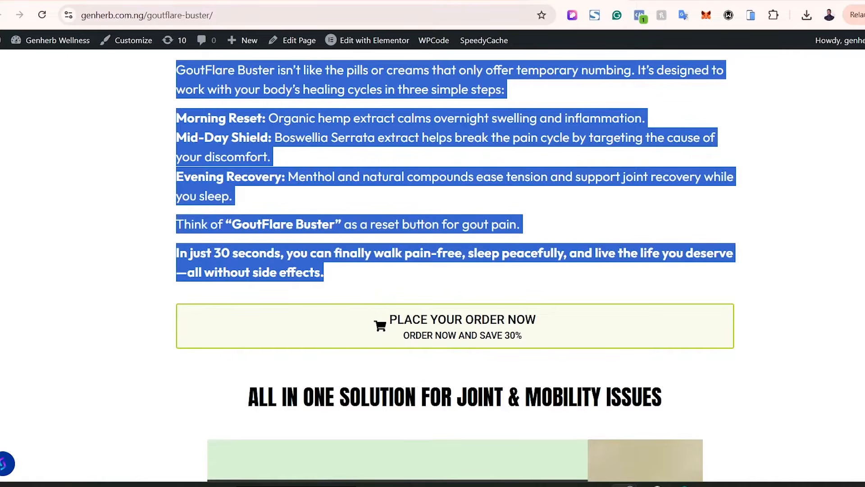
scroll(833, 255, "down", 10)
scroll(833, 256, "up", 5)
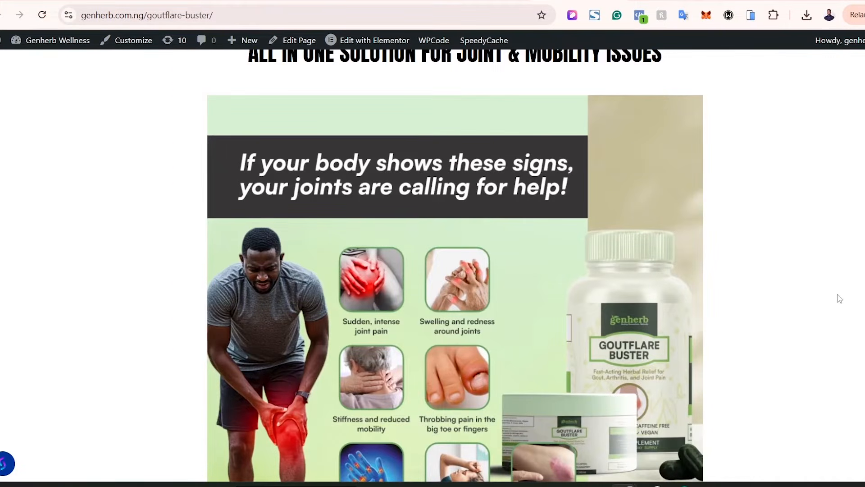
scroll(455, 266, "down", 2)
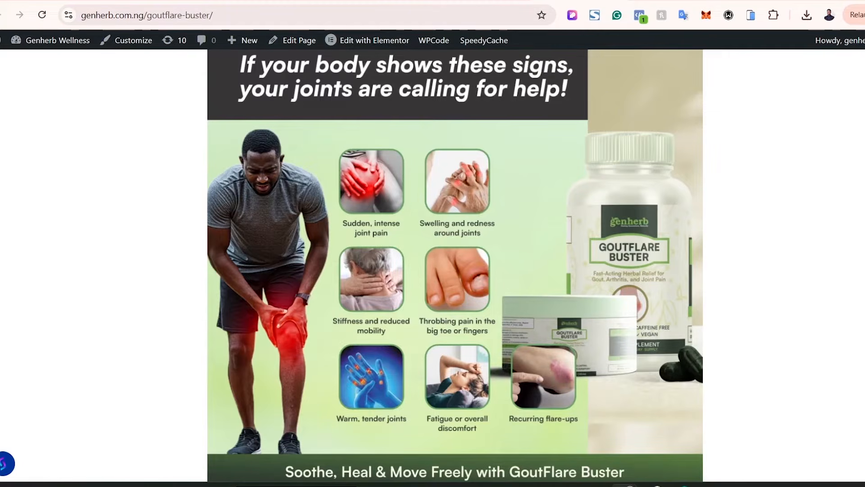
scroll(455, 266, "up", 1)
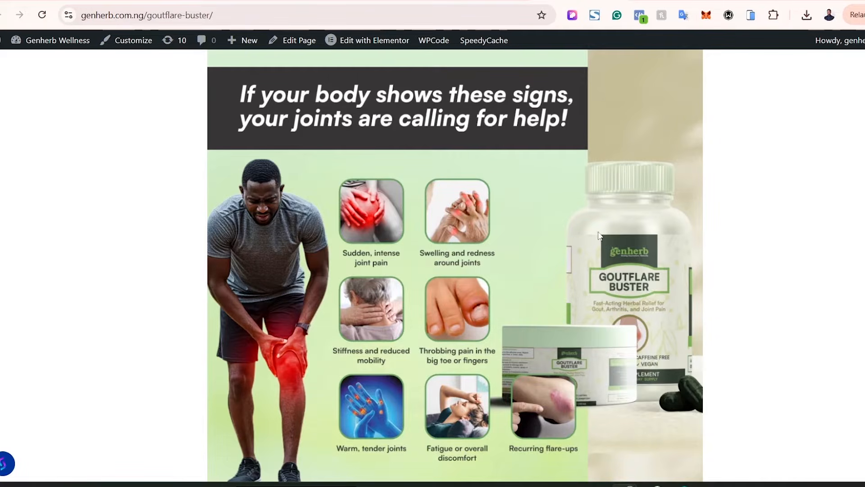
left_click(226, 1)
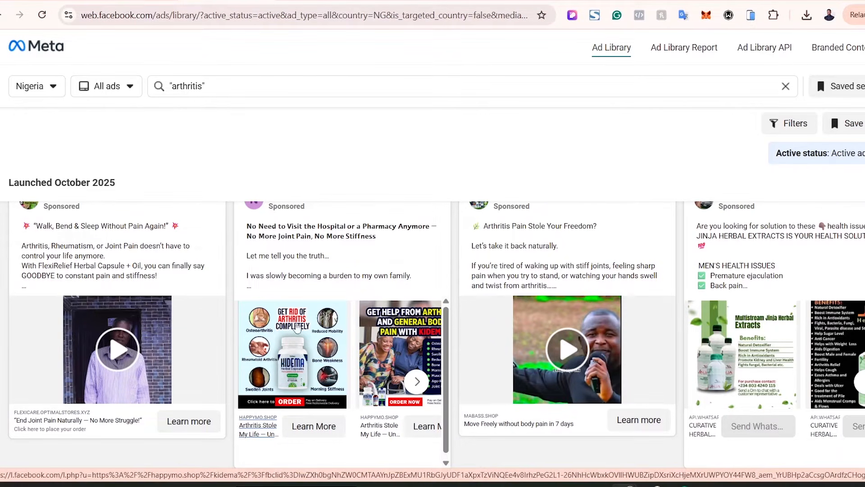
right_click(293, 337)
left_click(359, 160)
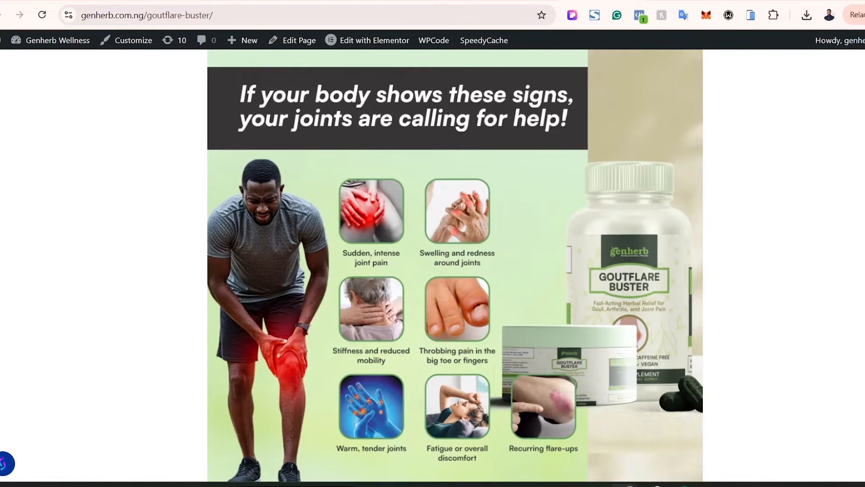
- Scroll the reference page down to the three-step explanation and PLACE YOUR ORDER NOW button
scroll(456, 265, "down", 1)
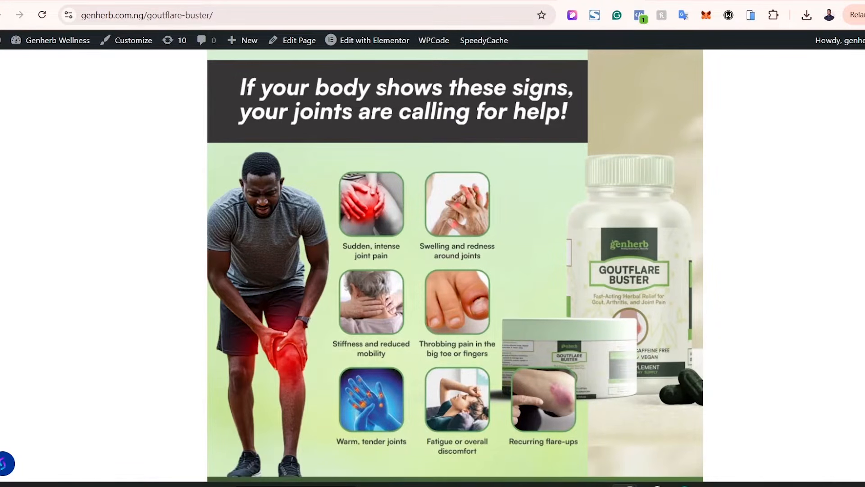
scroll(455, 266, "up", 1)
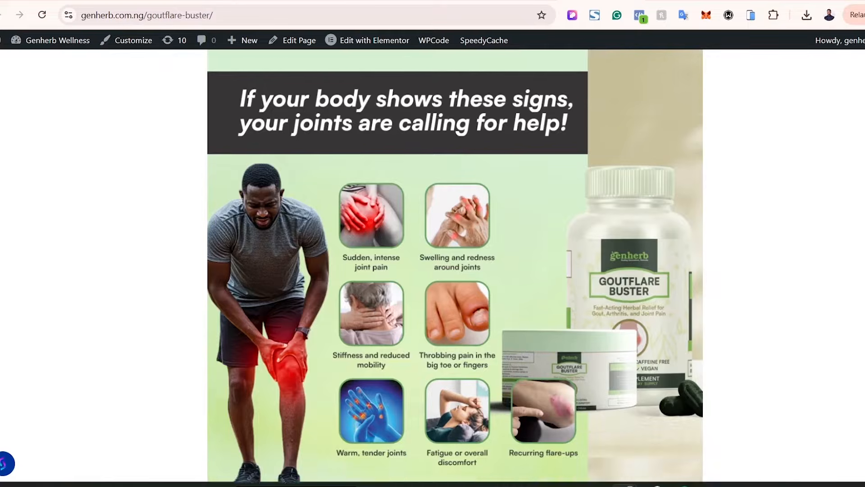
scroll(455, 266, "down", 2)
scroll(456, 265, "down", 3)
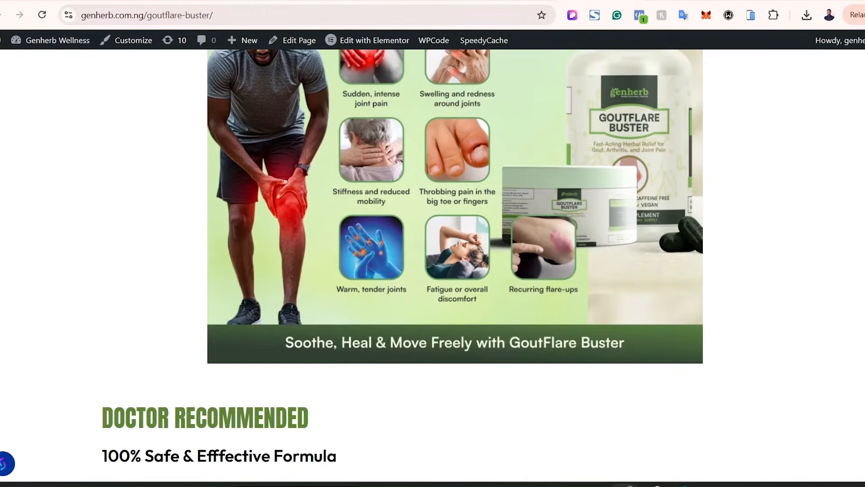
scroll(455, 265, "up", 3)
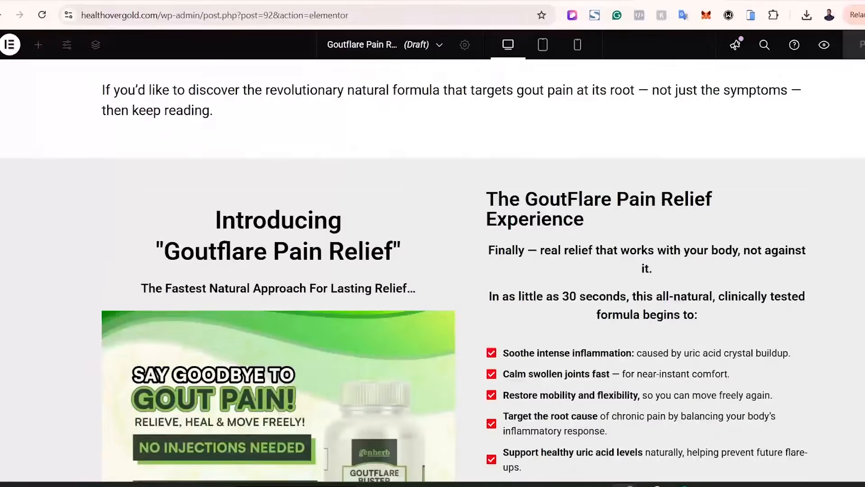
scroll(433, 270, "down", 5)
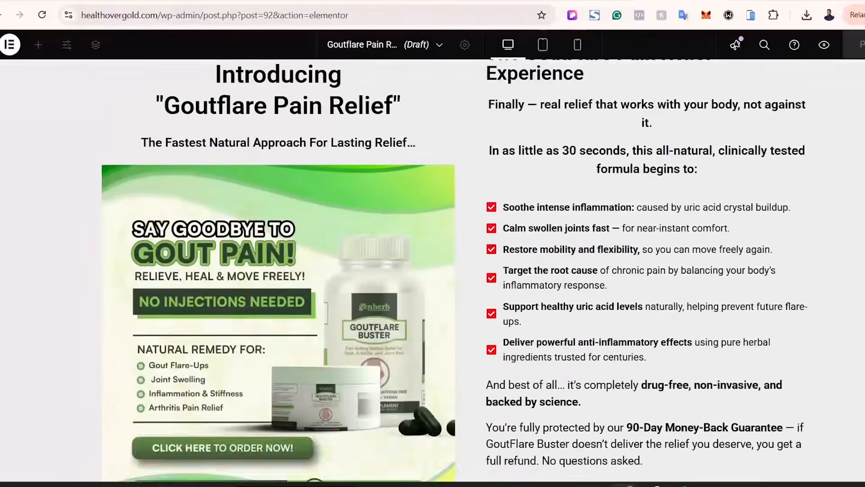
scroll(432, 270, "up", 1)
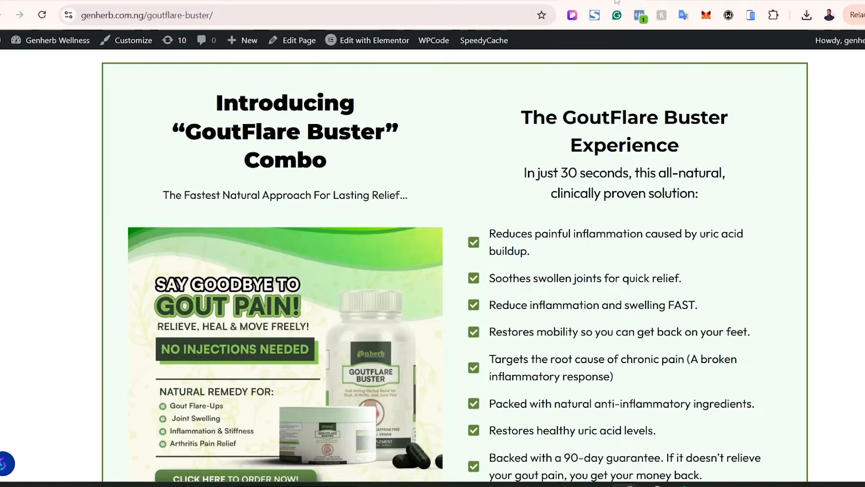
scroll(433, 271, "down", 9)
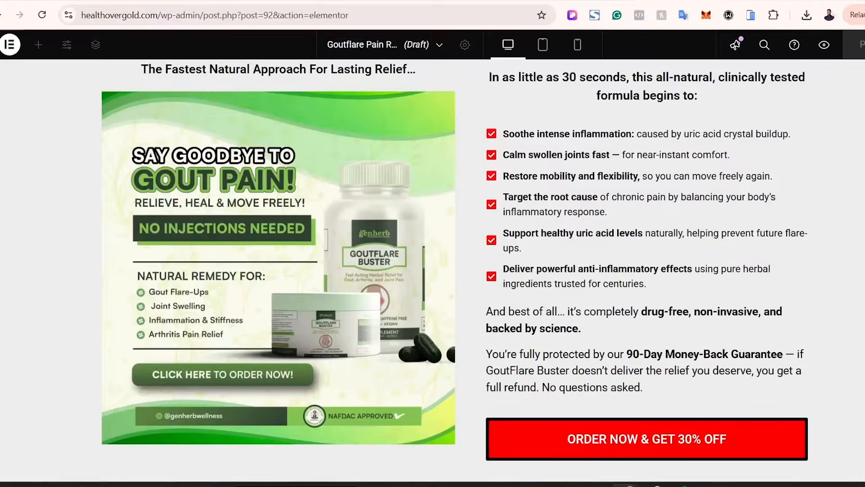
scroll(433, 270, "down", 15)
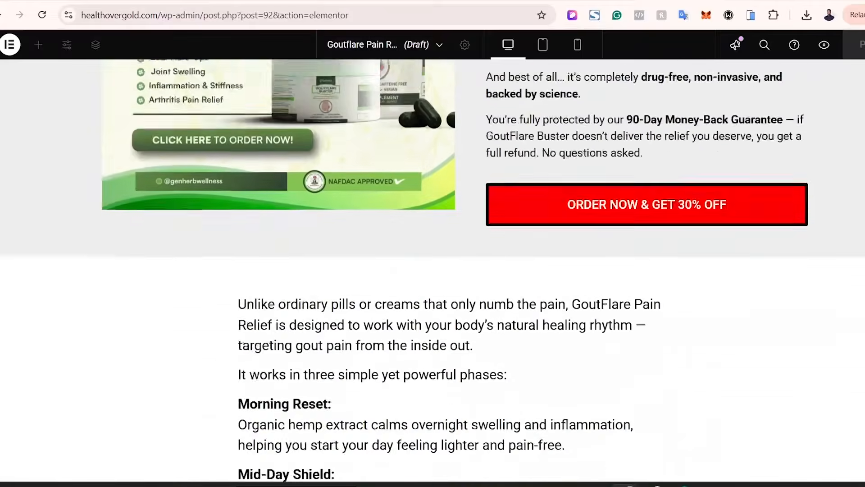
scroll(455, 270, "down", 11)
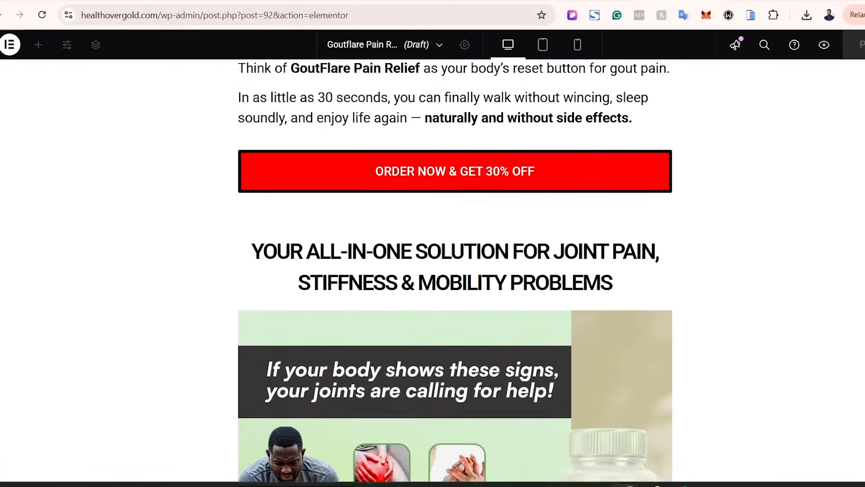
scroll(456, 271, "down", 3)
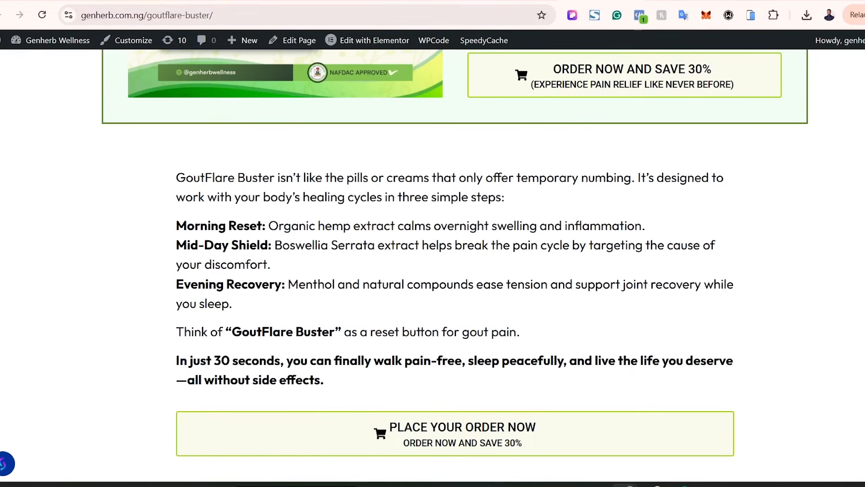
- Scroll to the Buy 1/2/3 combo pricing cards and review their prices and feature lists
scroll(624, 72, "down", 12)
scroll(433, 266, "down", 20)
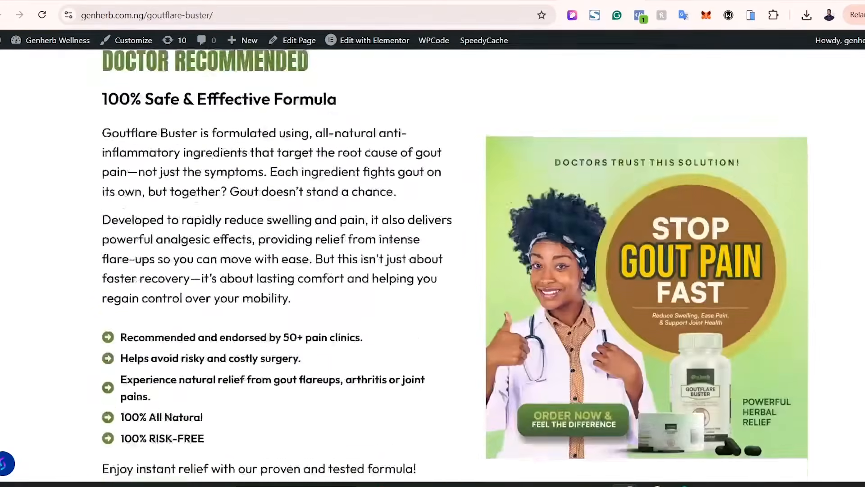
scroll(432, 266, "down", 2)
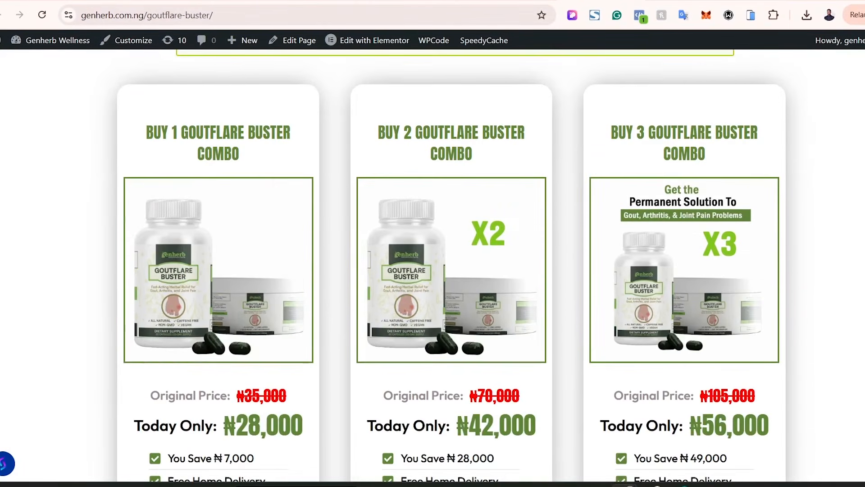
scroll(433, 266, "up", 2)
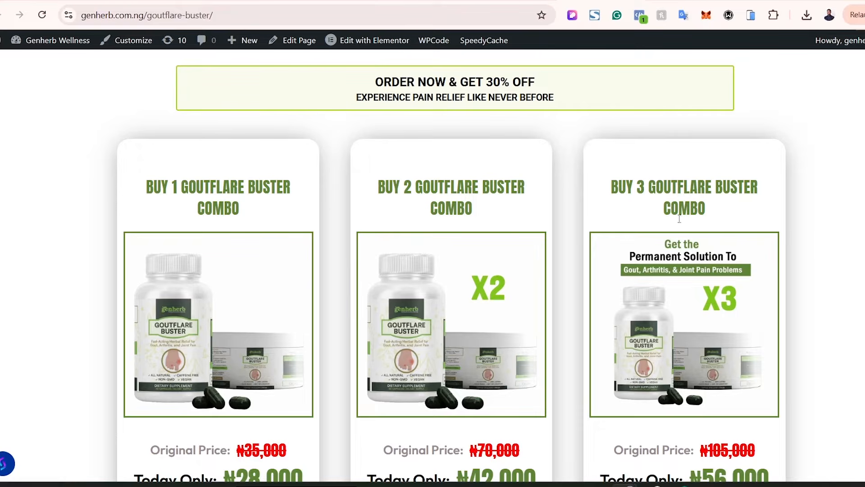
scroll(272, 126, "down", 4)
scroll(273, 126, "up", 1)
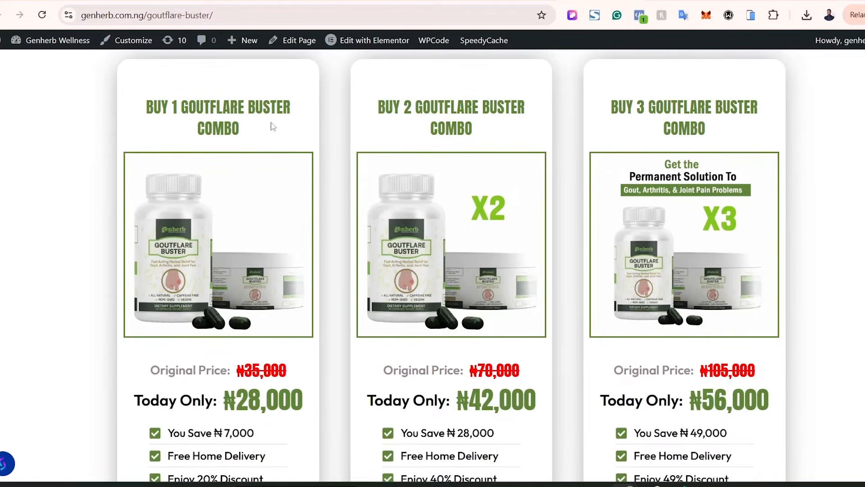
scroll(447, 379, "down", 3)
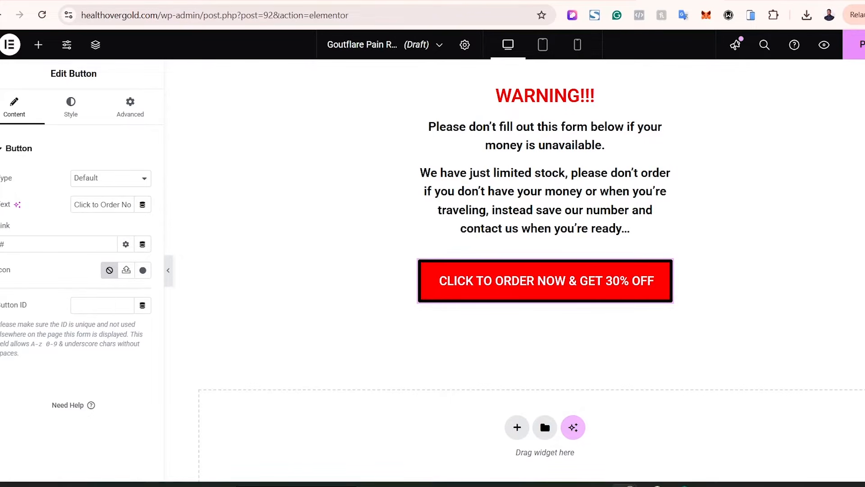
- Publish the Goutflare page live using the Publish dropdown's publish option
left_click(864, 44)
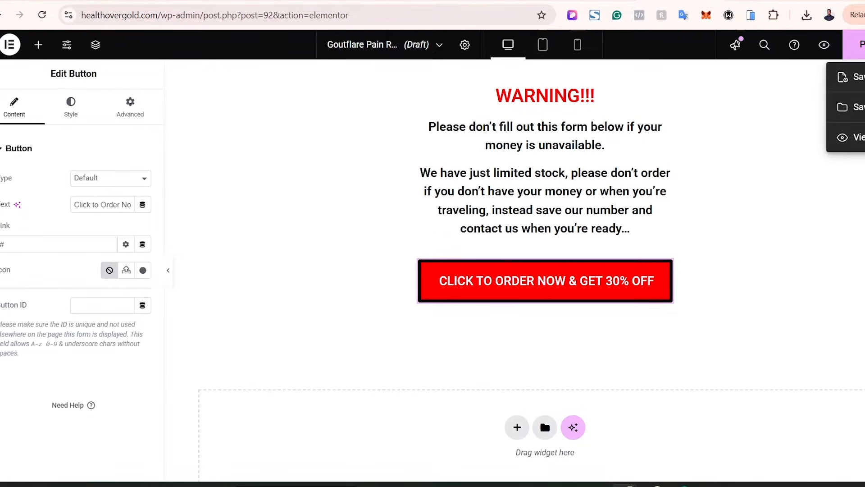
left_click(847, 76)
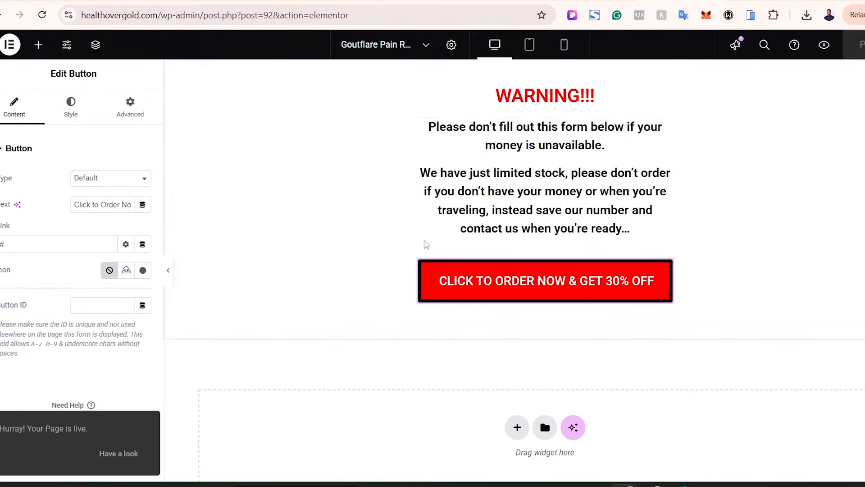
scroll(514, 271, "up", 20)
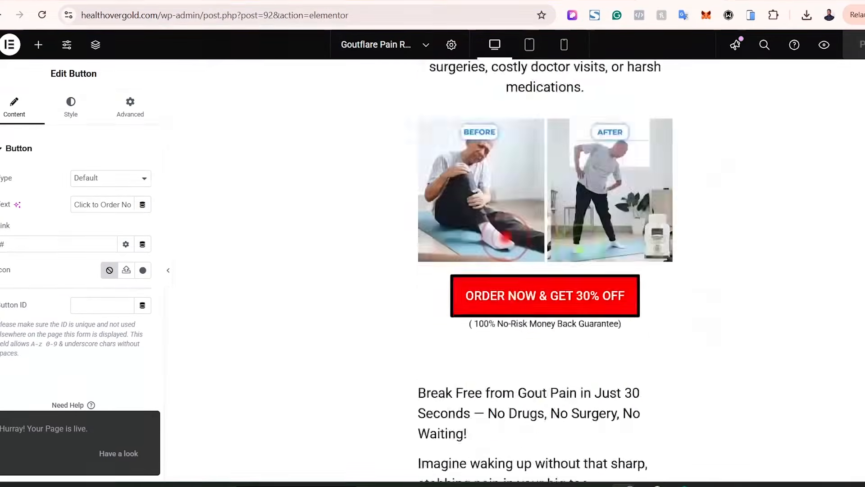
scroll(514, 271, "down", 20)
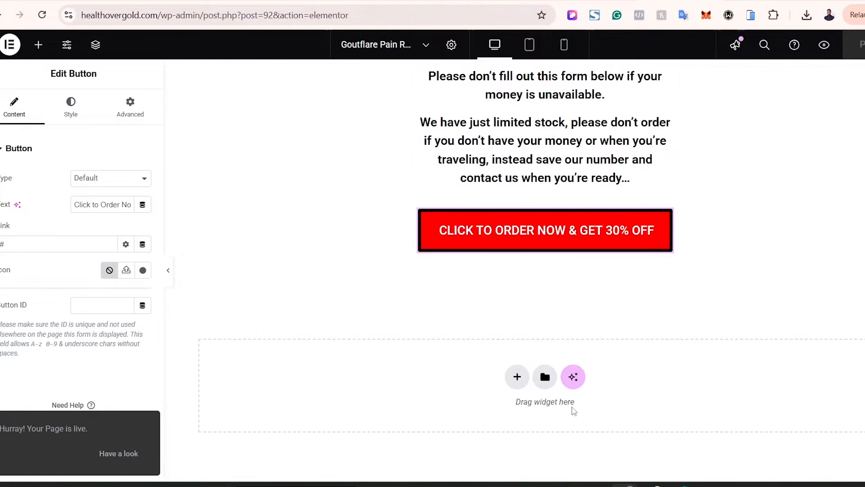
- Add an empty three-column Flexbox container at the page bottom, then view the reference cards
left_click(602, 1)
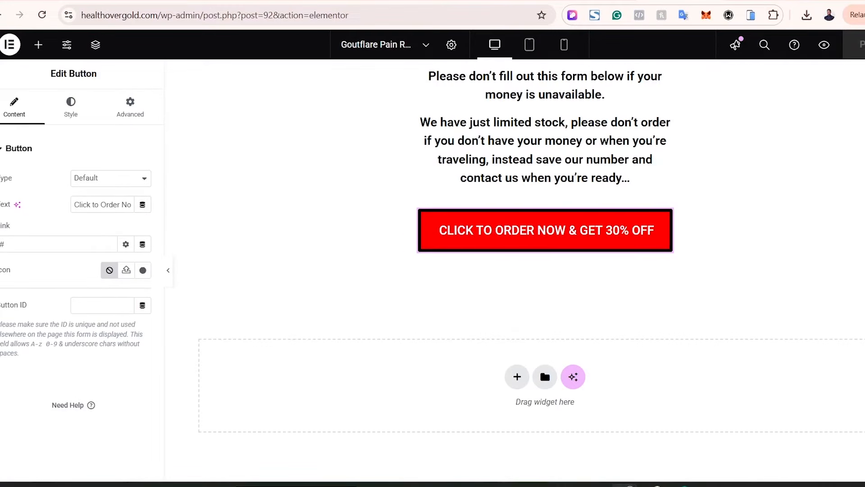
left_click(517, 377)
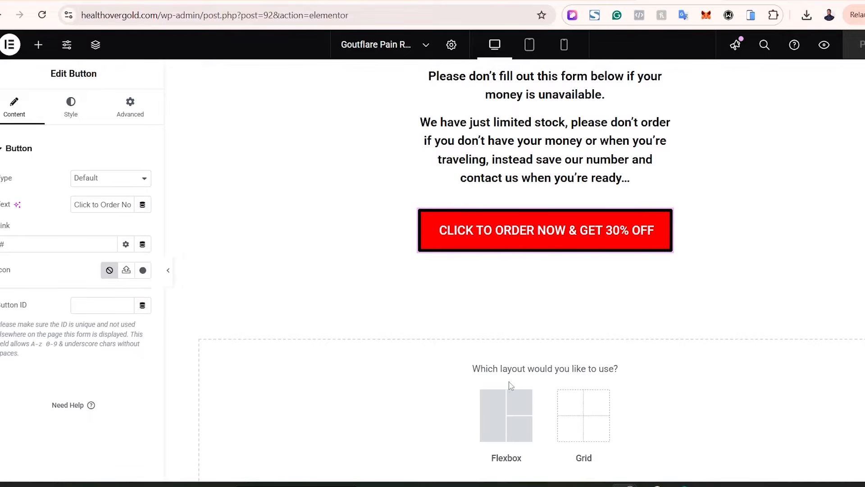
left_click(517, 425)
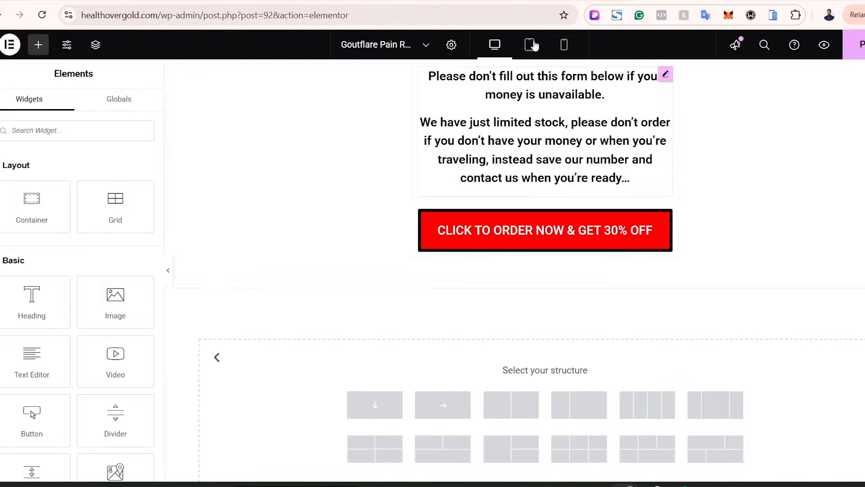
left_click(712, 413)
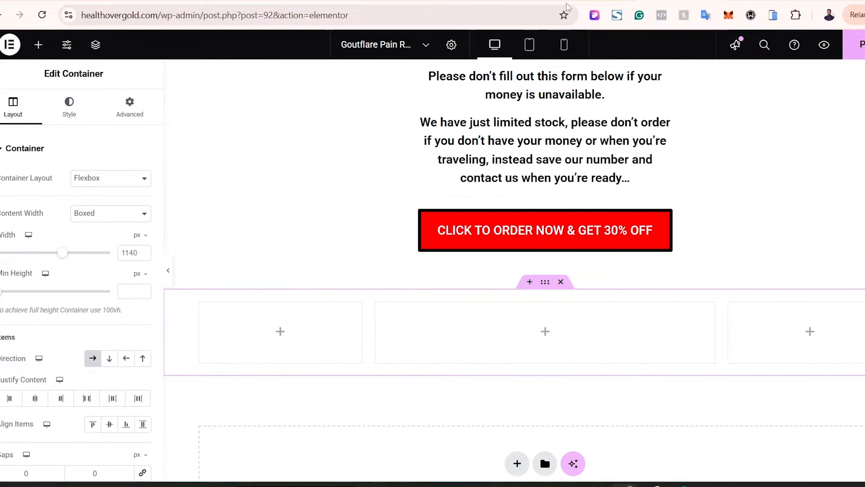
left_click(595, 1)
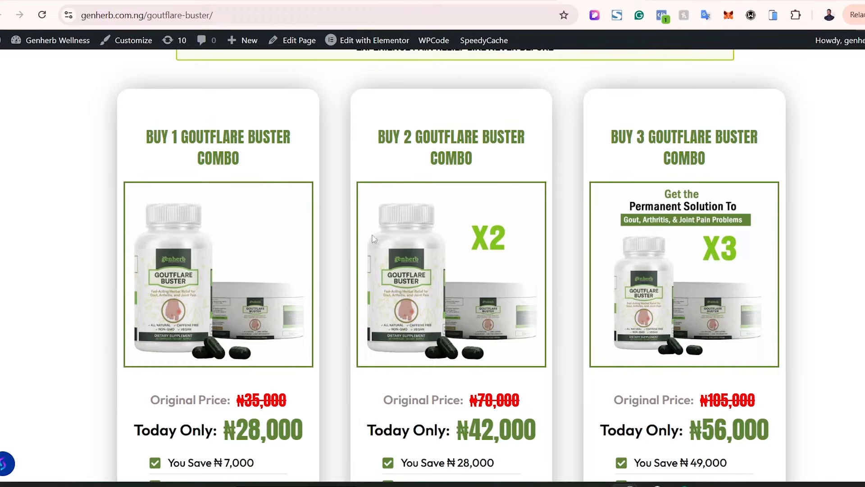
- Look over the reference's Buy 1/2/3 combo cards, then return to the Elementor editor
scroll(433, 266, "down", 3)
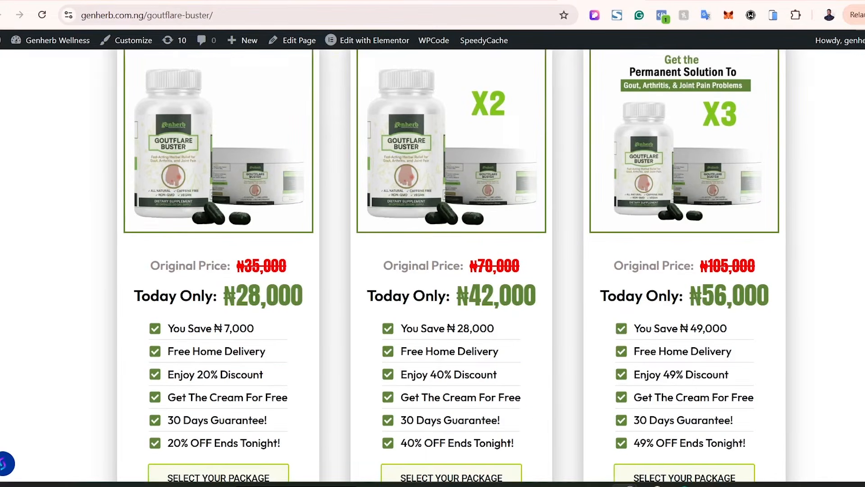
scroll(452, 266, "up", 2)
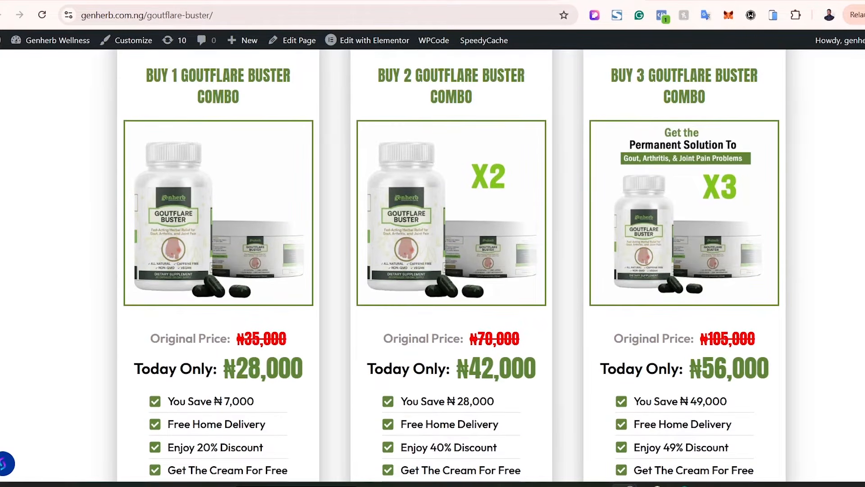
left_click(588, 1)
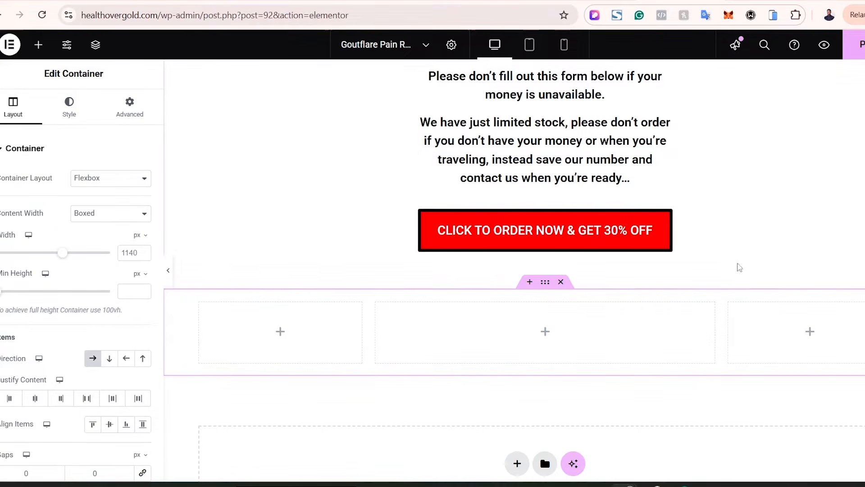
- Set the width of all three pricing columns to 33.3%
left_click(200, 304)
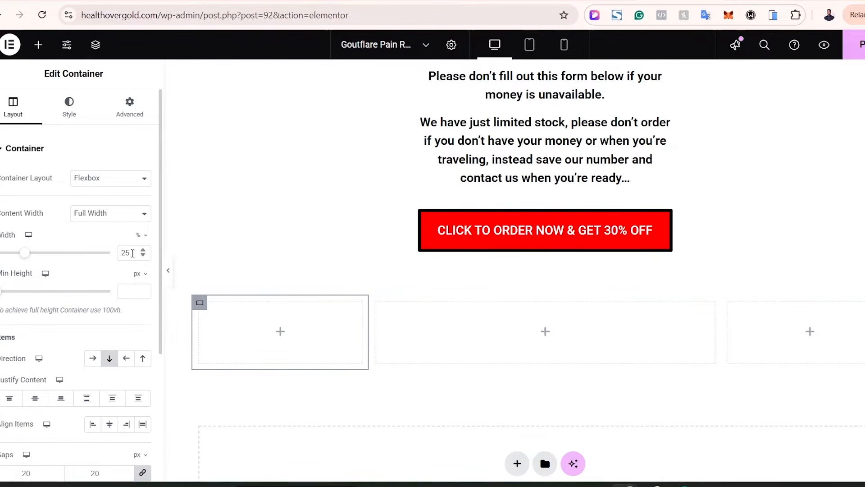
left_click_drag(133, 253, 114, 258)
type("33.3")
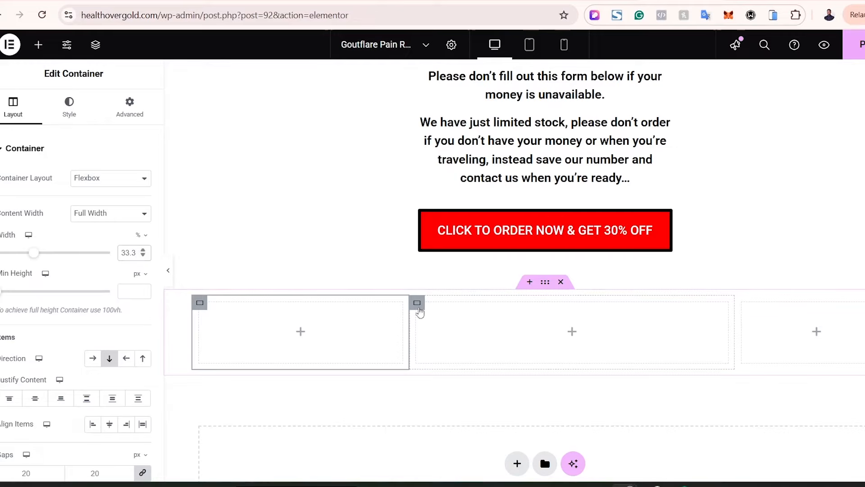
left_click(418, 311)
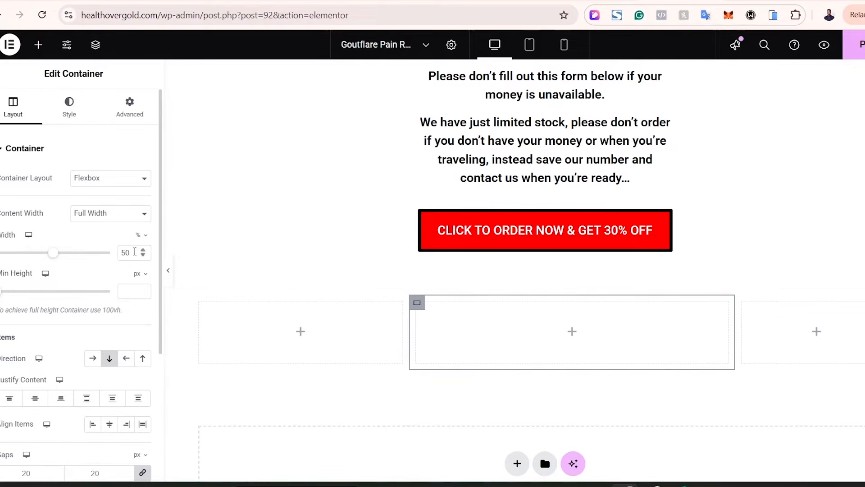
type("33")
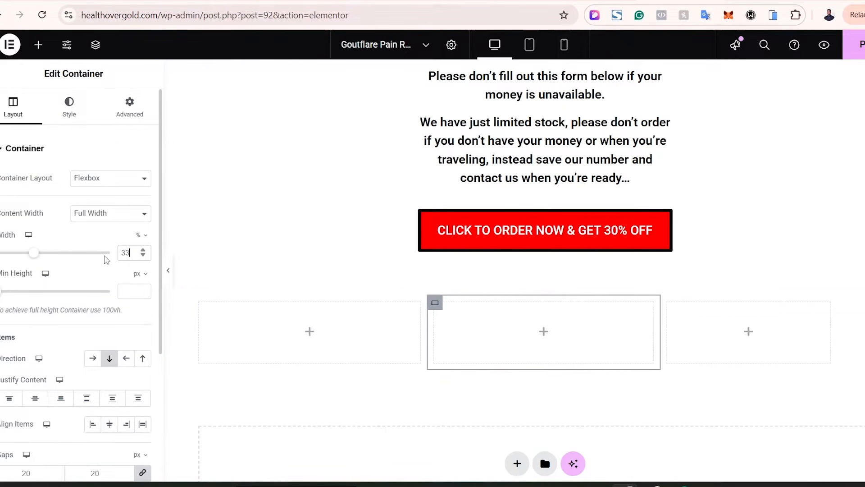
type(".3")
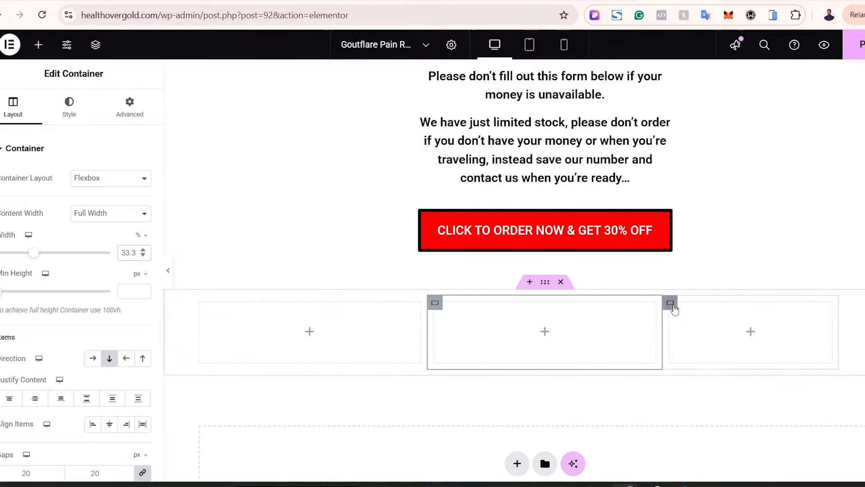
left_click(670, 305)
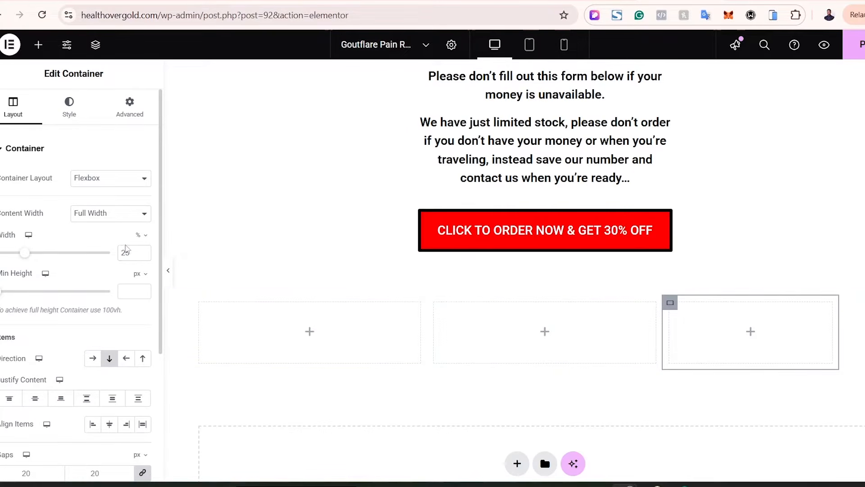
left_click_drag(132, 251, 102, 254)
type("33.3")
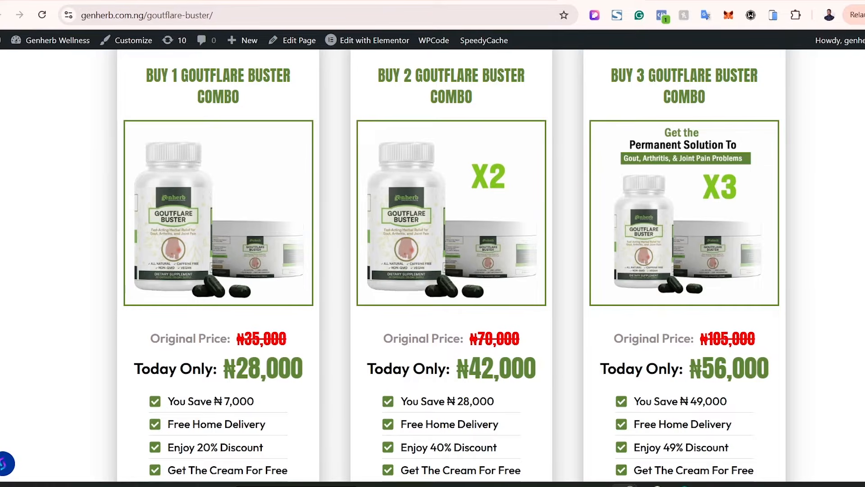
- Check the reference's BUY 1 GOUTFLARE BUSTER COMBO heading, then bring up the widget panel
scroll(433, 271, "up", 3)
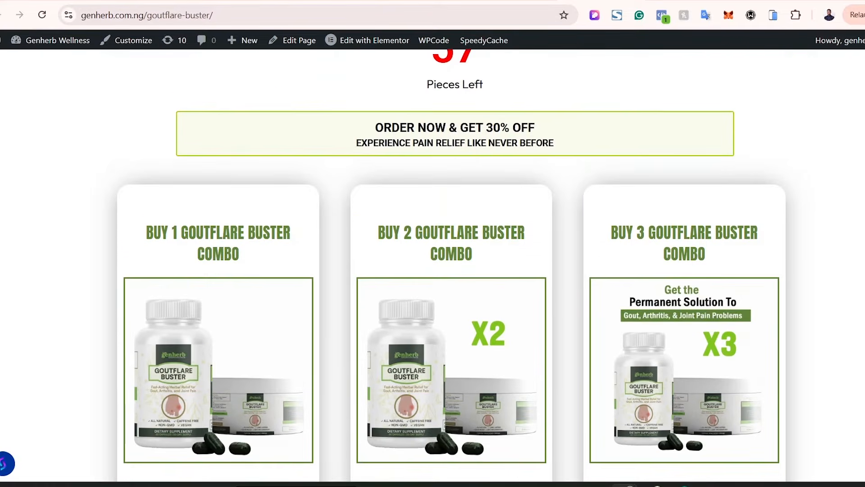
left_click_drag(144, 226, 240, 253)
left_click(150, 233)
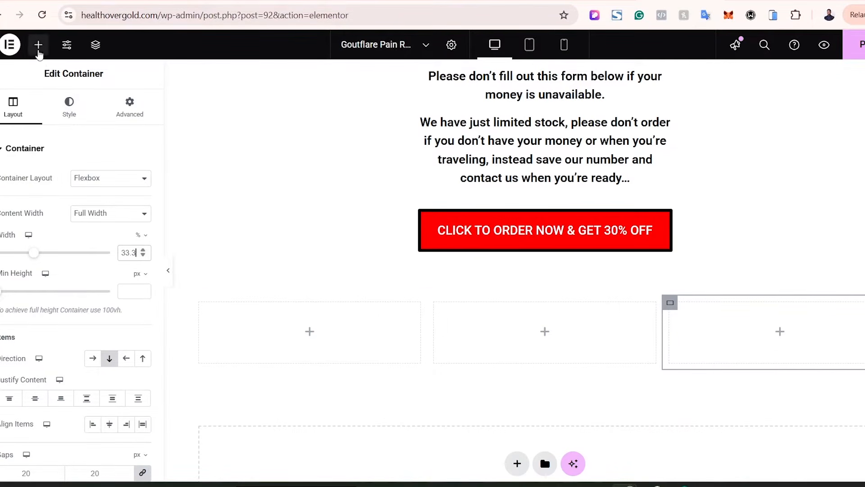
left_click(38, 44)
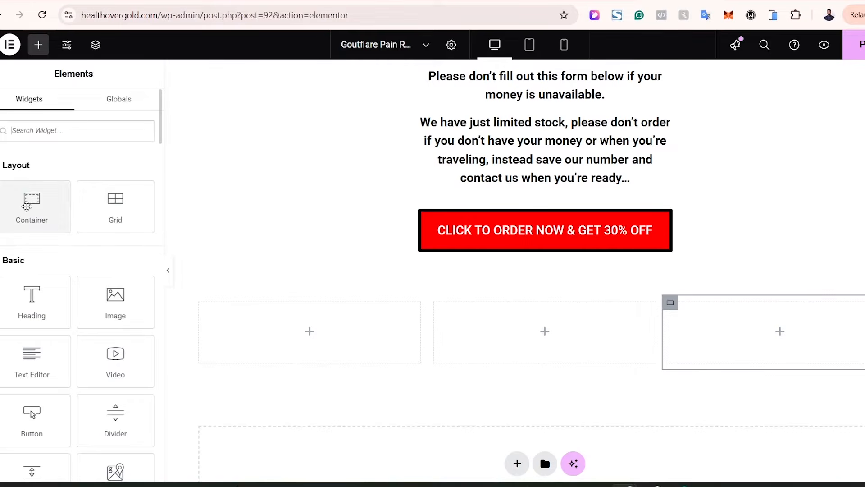
- Add a container to the first column and paste a copy of the section heading into it
left_click_drag(36, 214, 286, 323)
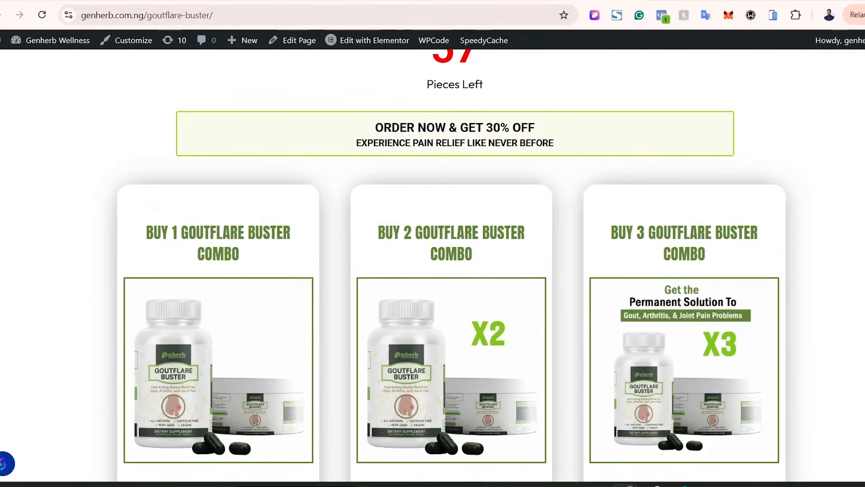
scroll(452, 266, "down", 2)
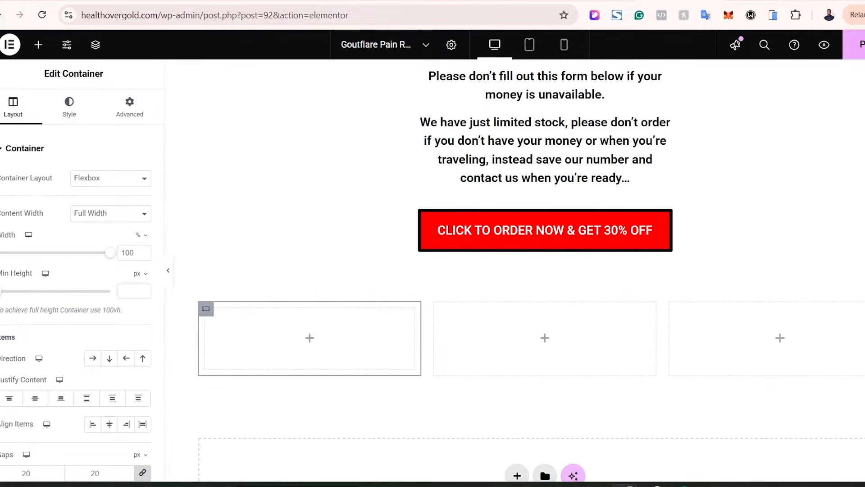
scroll(546, 270, "up", 15)
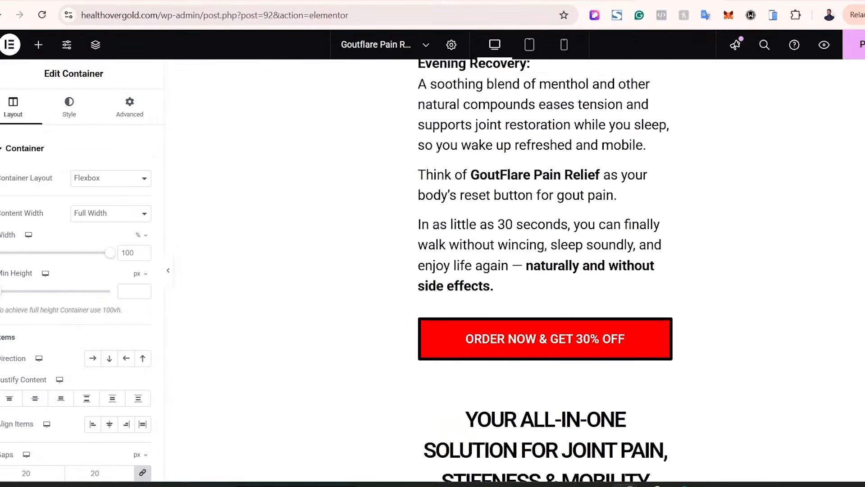
scroll(545, 270, "down", 4)
right_click(545, 300)
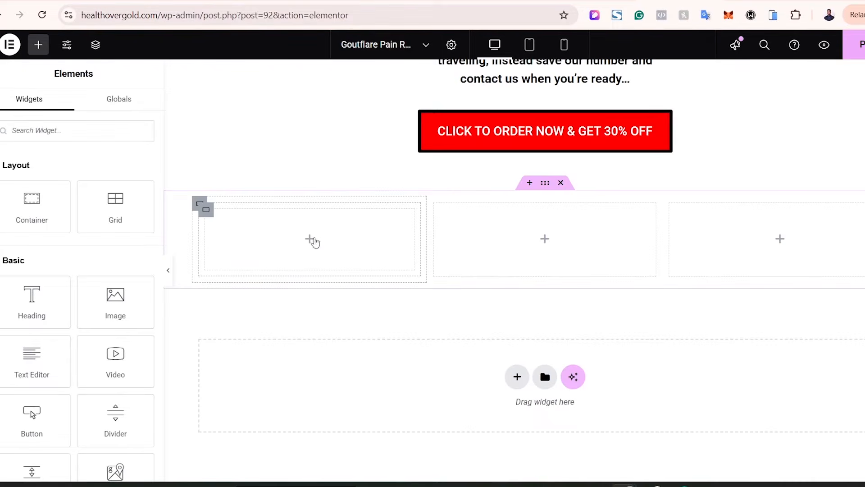
right_click(310, 239)
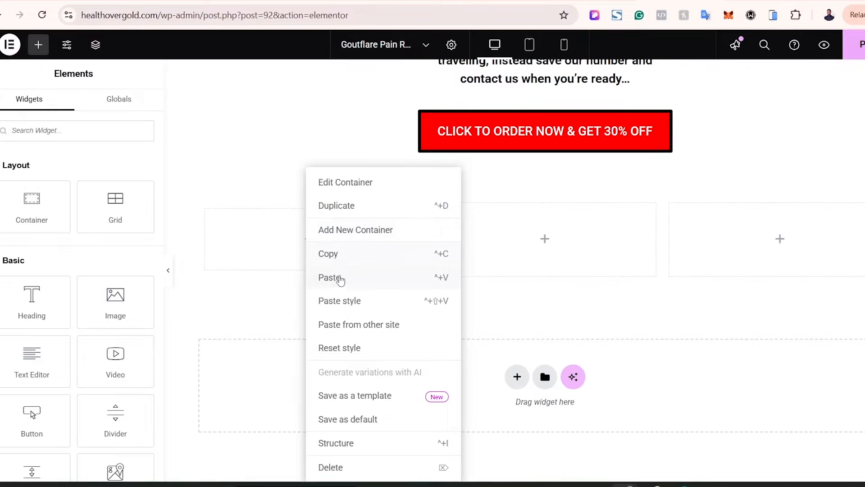
left_click(341, 278)
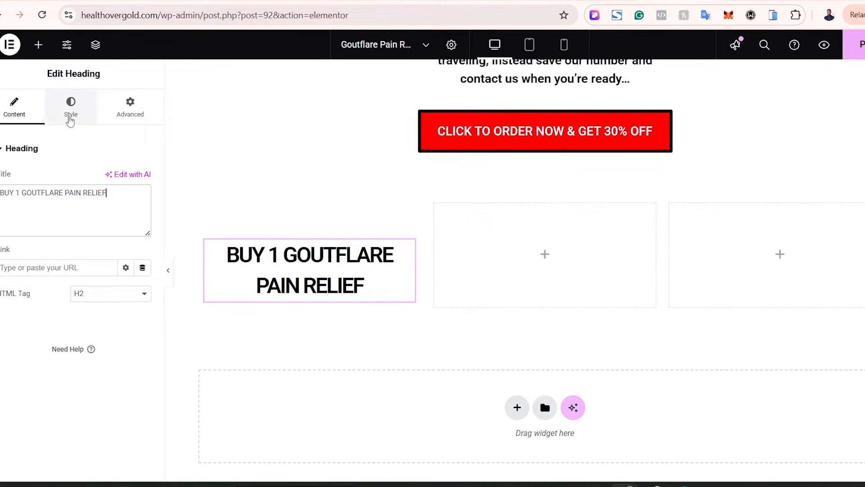
- Set the BUY 1 heading's typography to 30 px size and 40 px line height
left_click(71, 109)
left_click(142, 214)
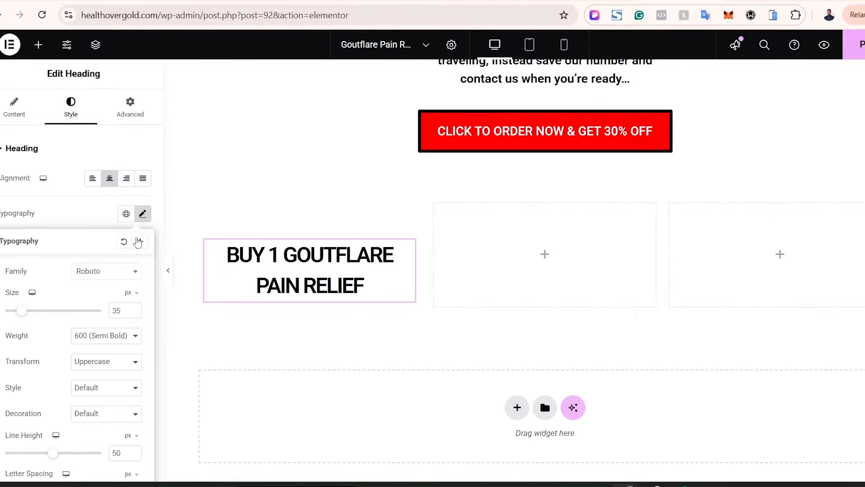
left_click(134, 314)
left_click(134, 313)
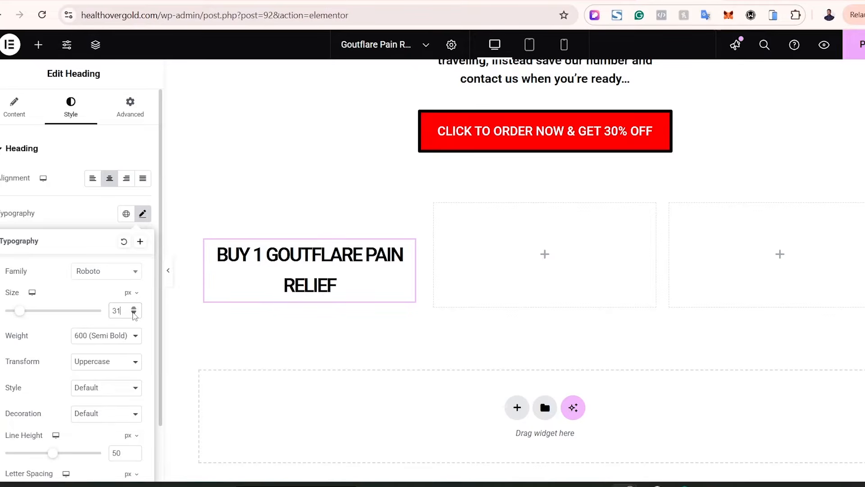
left_click(134, 313)
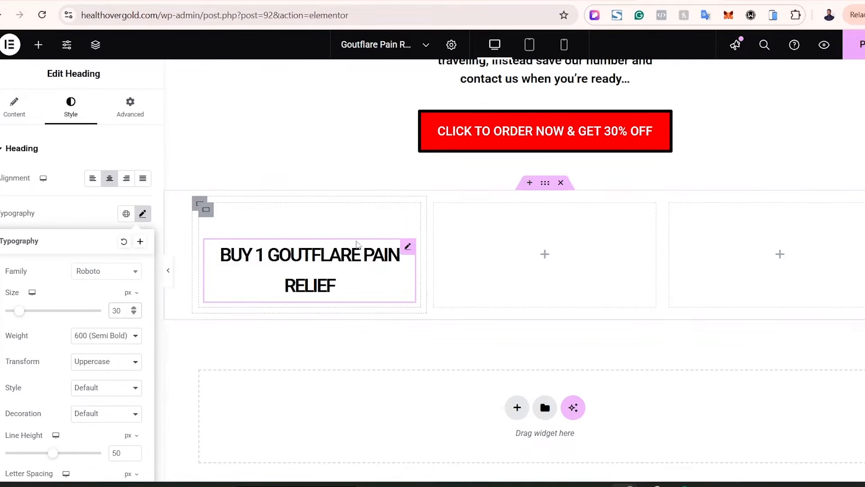
left_click(297, 1)
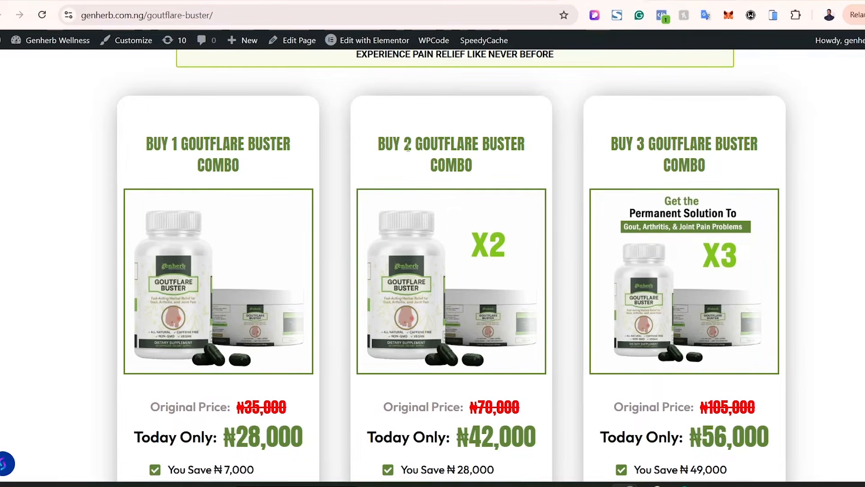
left_click(674, 1)
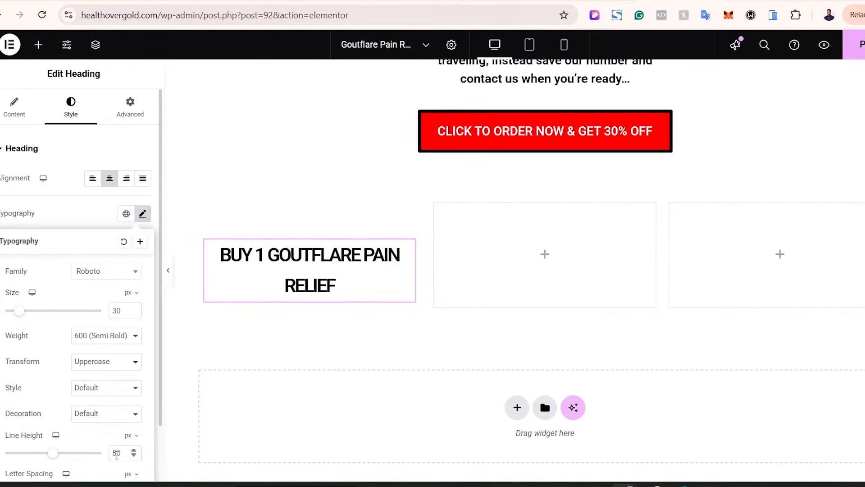
left_click_drag(125, 453, 86, 453)
type("40")
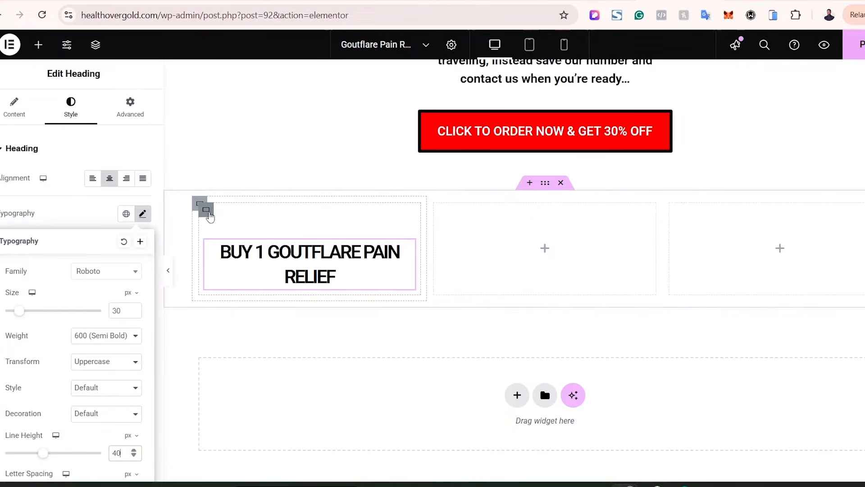
- Duplicate the heading's container, delete the copied heading, and drop an Image widget into it
right_click(208, 215)
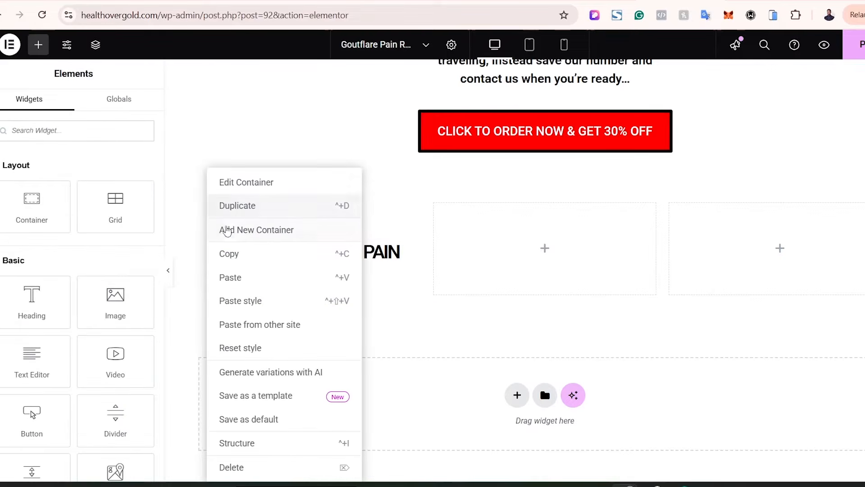
left_click(246, 207)
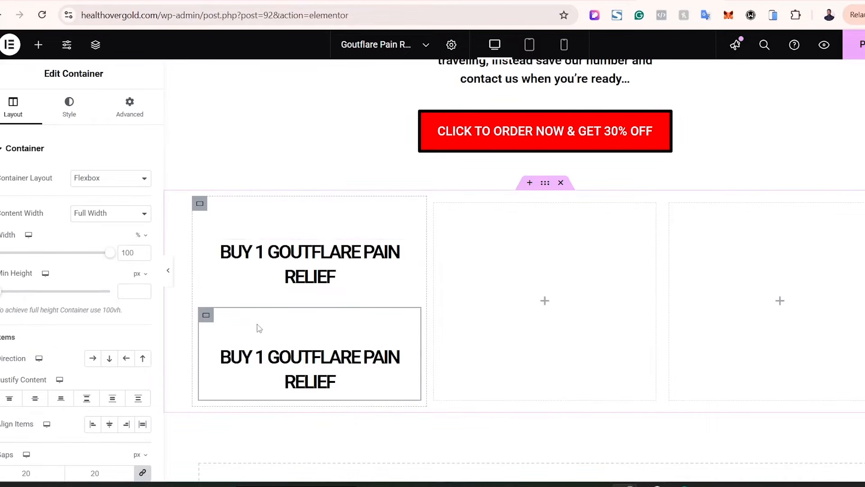
right_click(304, 368)
left_click(340, 468)
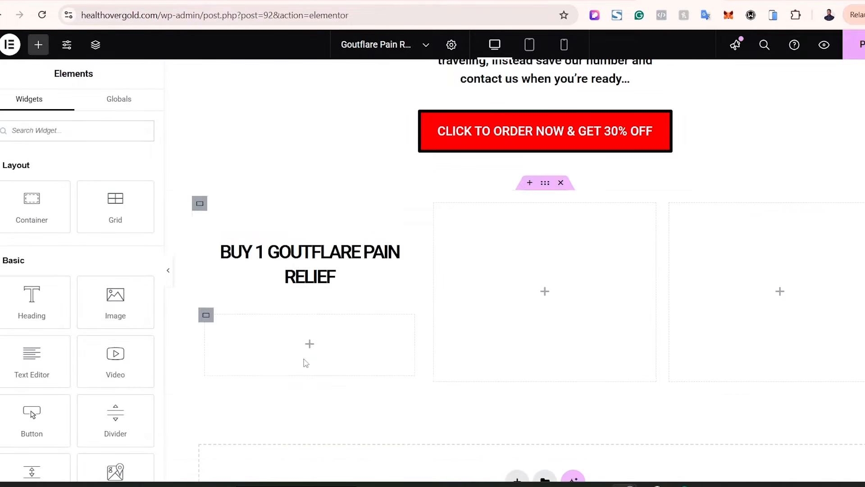
left_click_drag(115, 297, 277, 342)
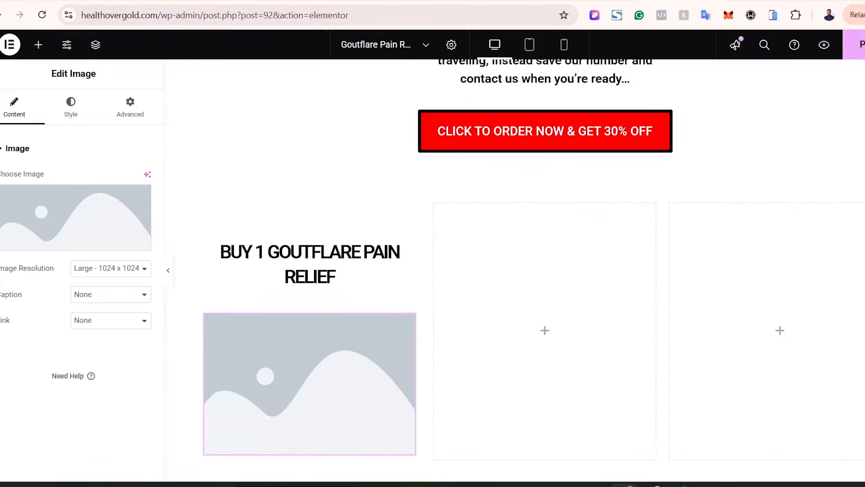
- Upload the Goutflare product image from the computer and insert it into the Image widget
left_click(590, 0)
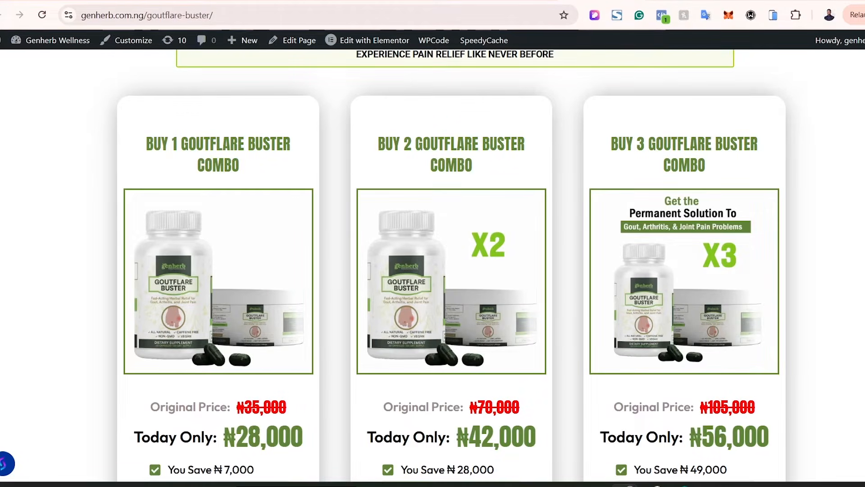
left_click(683, 1)
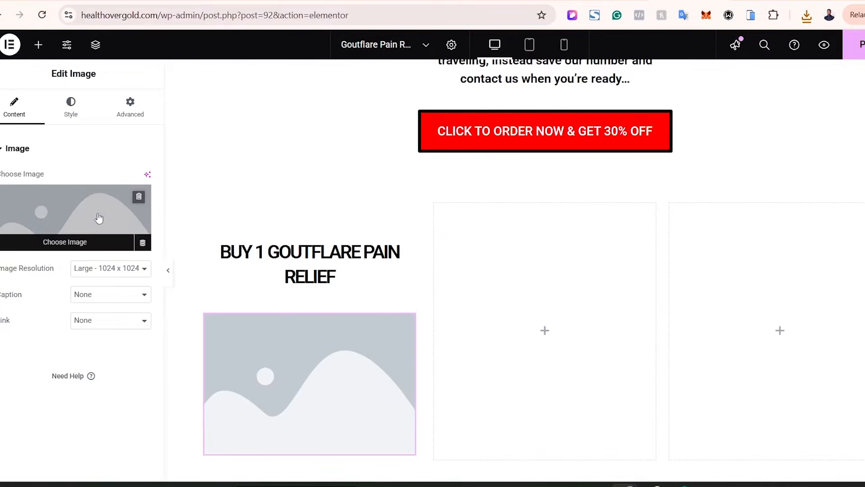
left_click(72, 217)
left_click(165, 96)
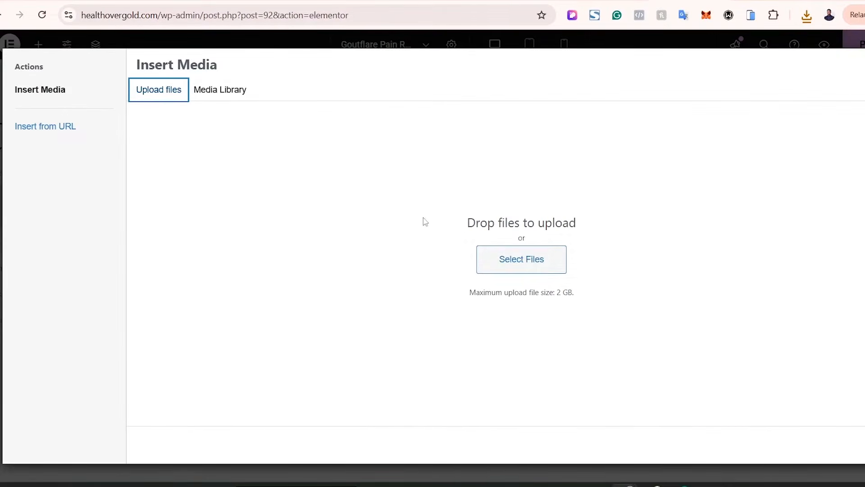
left_click(488, 265)
double_click(356, 253)
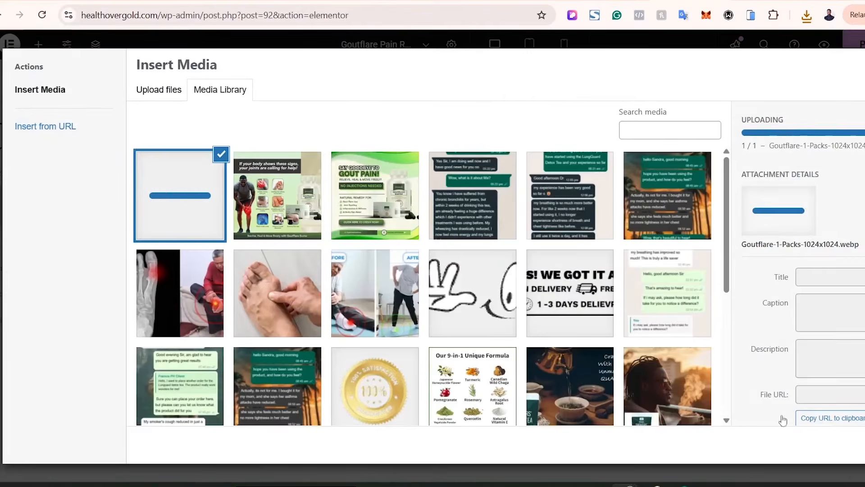
left_click(861, 445)
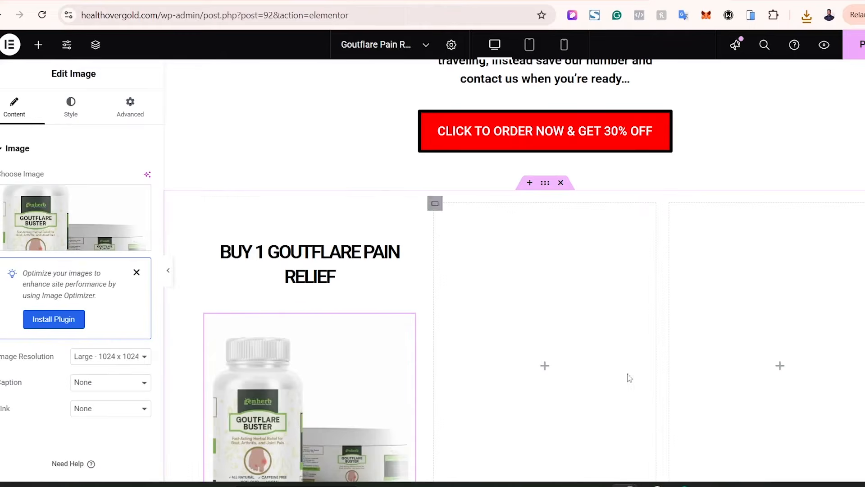
scroll(546, 289, "down", 3)
scroll(546, 289, "up", 1)
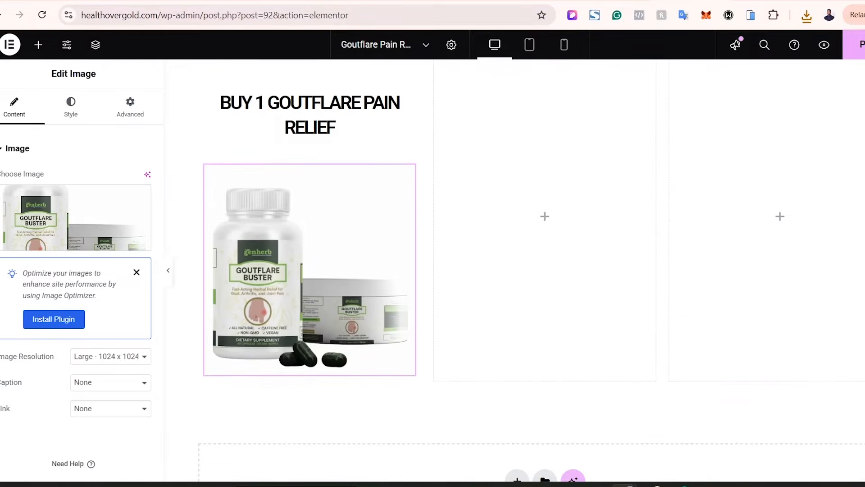
- Review the feature list text in the reference page's left pricing card
left_click(544, 1)
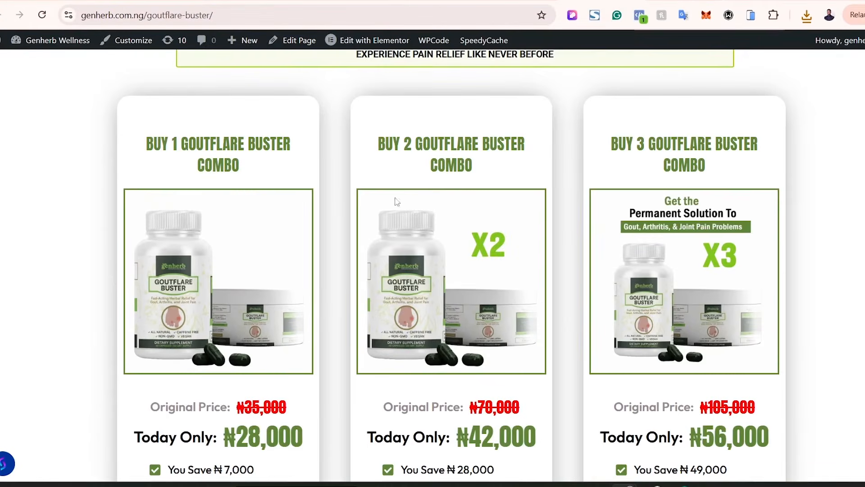
scroll(433, 271, "down", 5)
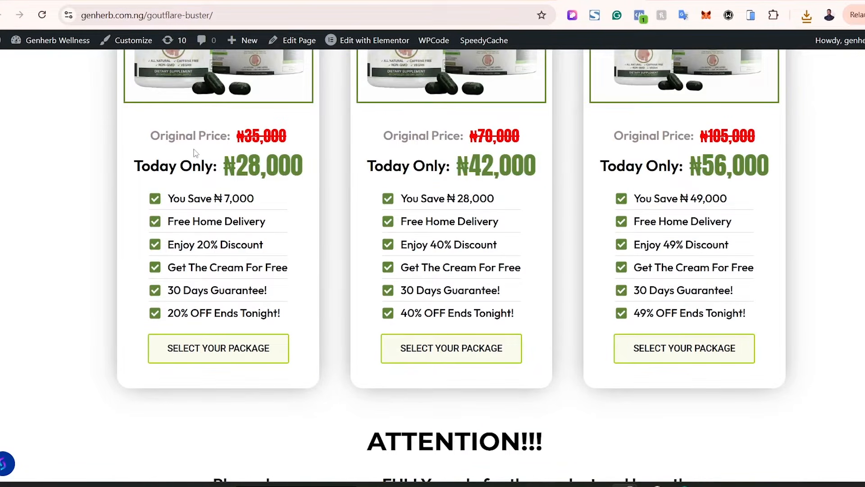
left_click_drag(151, 198, 182, 294)
left_click(133, 293)
left_click(665, 1)
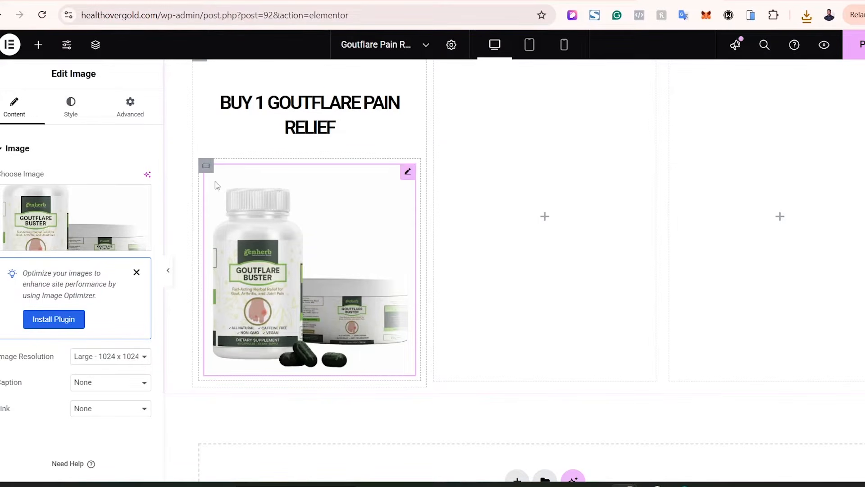
- Duplicate the image's container and delete the copied image, leaving an empty container
right_click(205, 168)
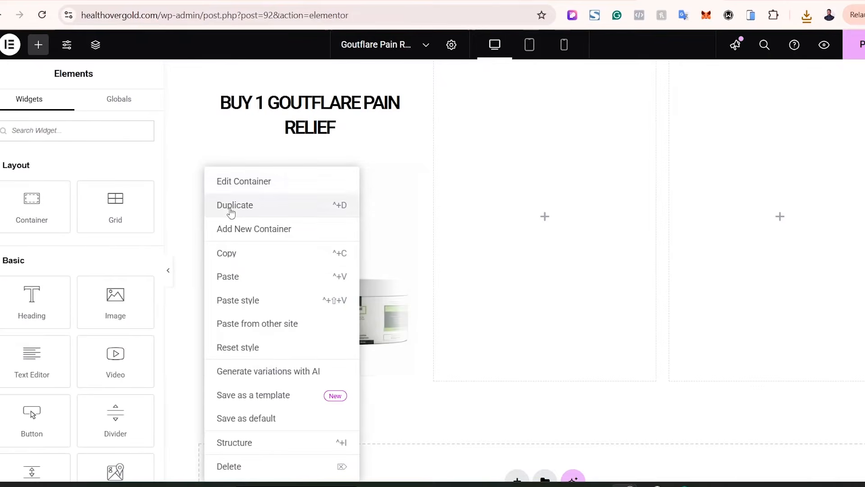
left_click(231, 205)
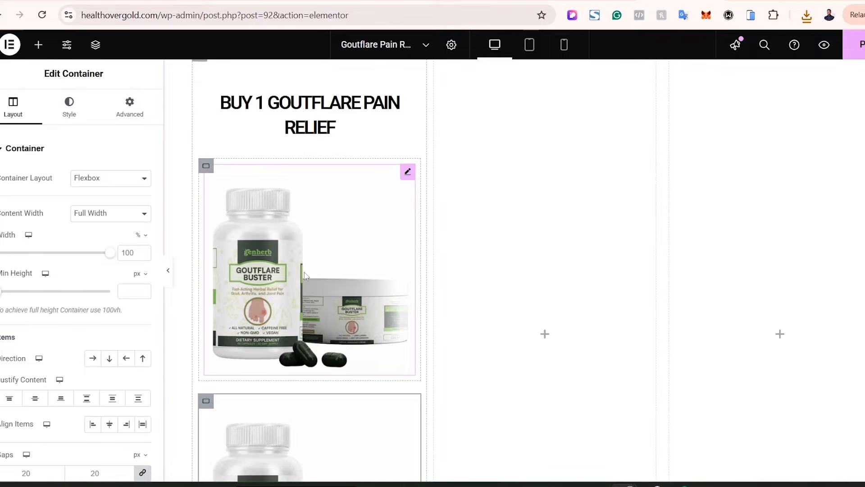
scroll(270, 270, "down", 5)
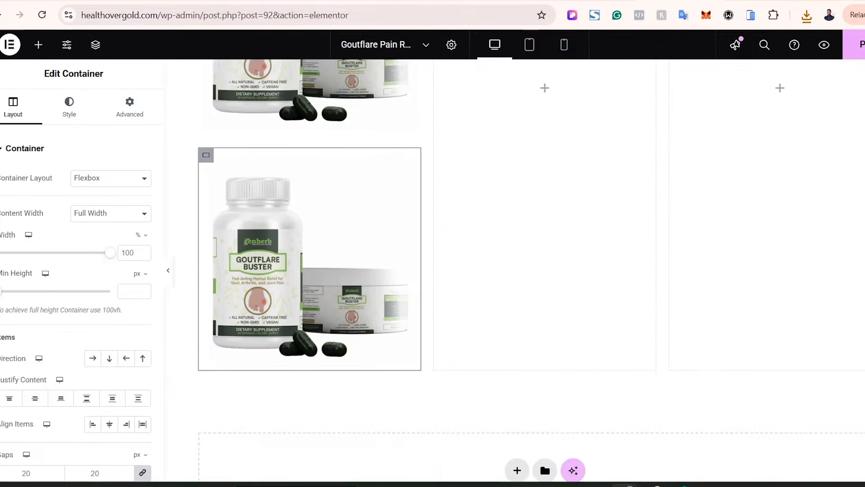
right_click(277, 230)
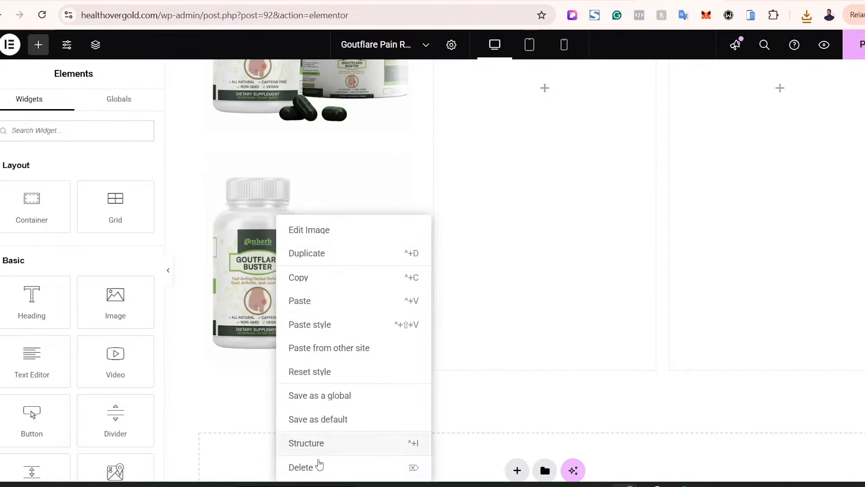
left_click(320, 467)
scroll(810, 440, "up", 3)
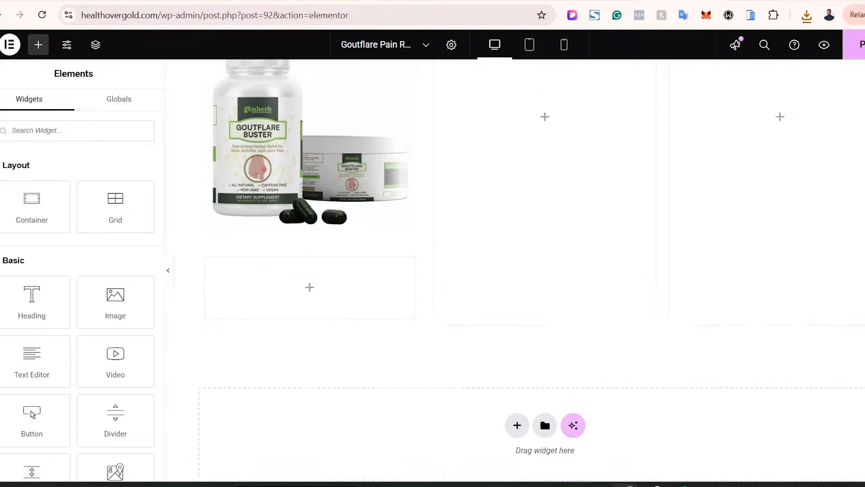
- Drop a Heading widget below the product image, then view the reference price cards
scroll(212, 185, "up", 6)
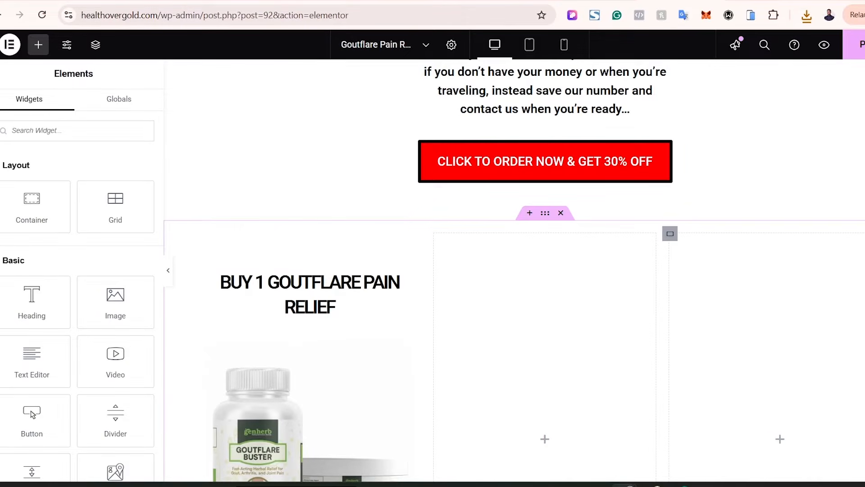
scroll(481, 344, "down", 7)
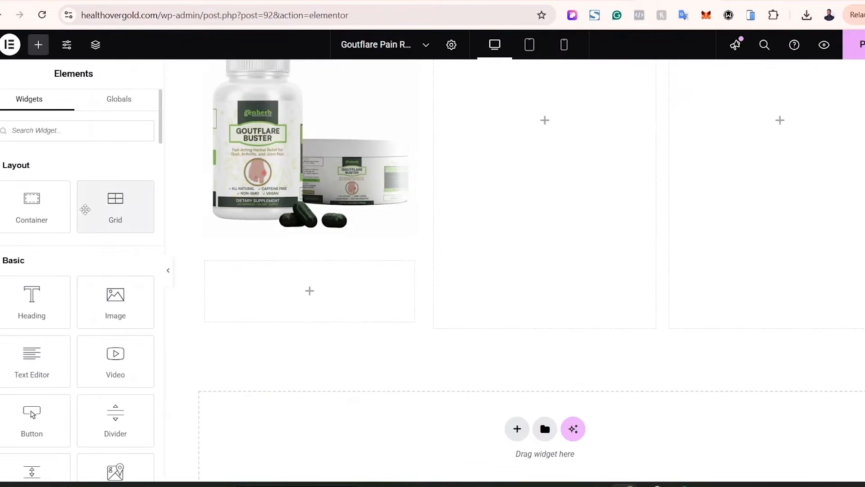
left_click_drag(39, 300, 302, 293)
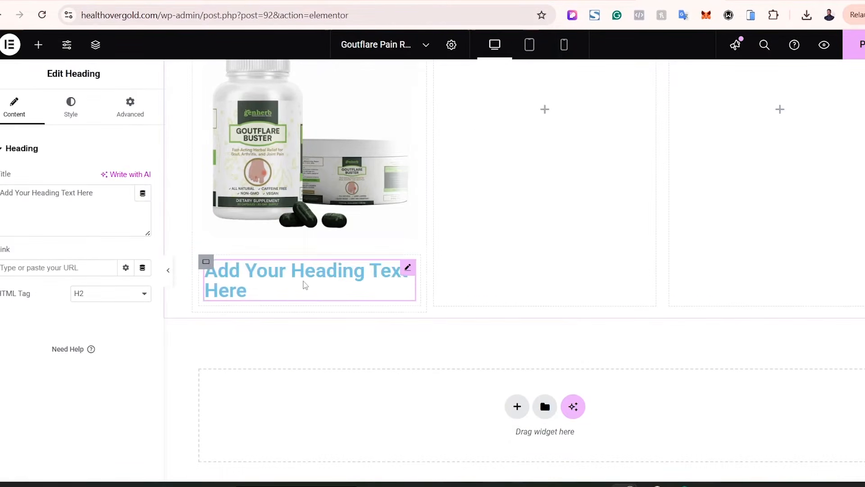
left_click(419, 1)
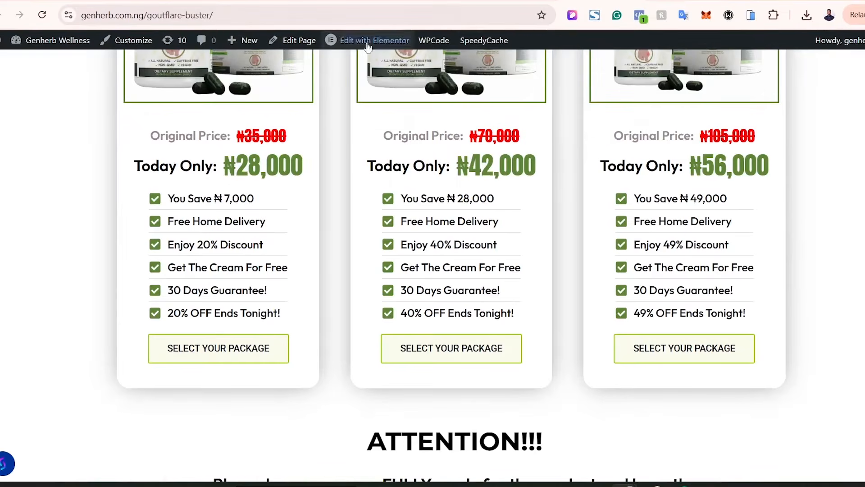
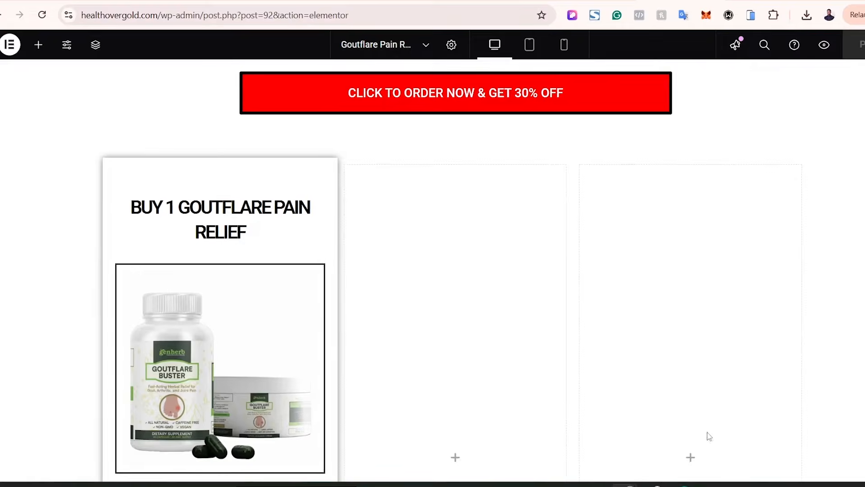
- Open the Structure navigator from the empty column's context menu
scroll(514, 270, "up", 1)
scroll(199, 268, "up", 2)
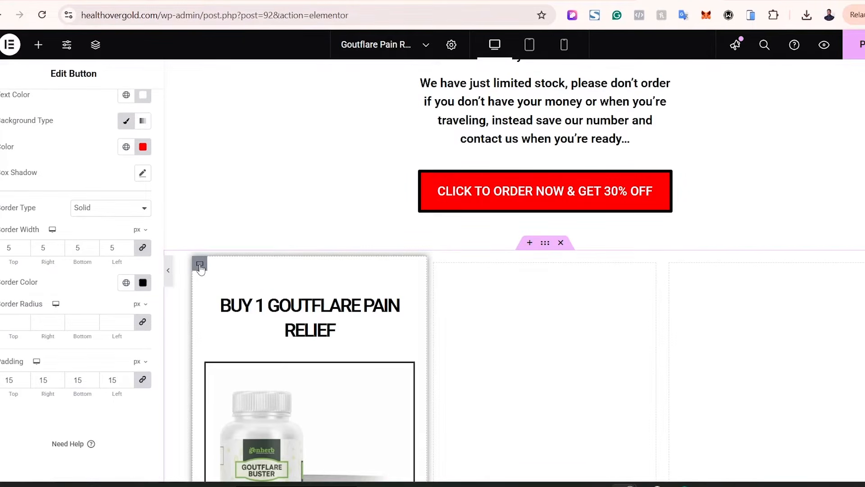
left_click(200, 268)
right_click(611, 307)
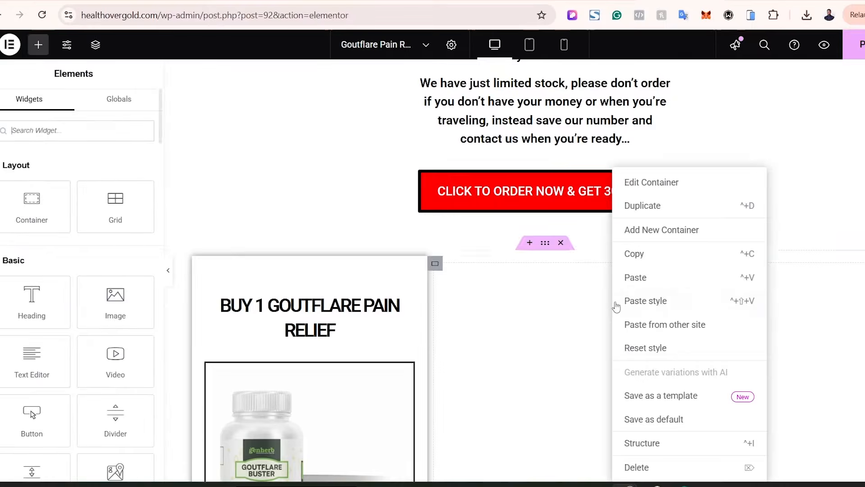
left_click(663, 444)
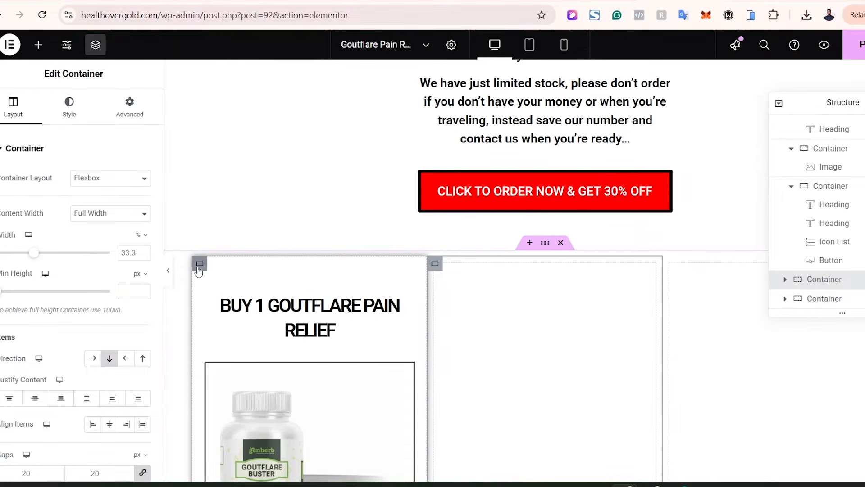
- Select the nested containers in the Navigator, then each of the three pricing columns
left_click(545, 243)
left_click(545, 243)
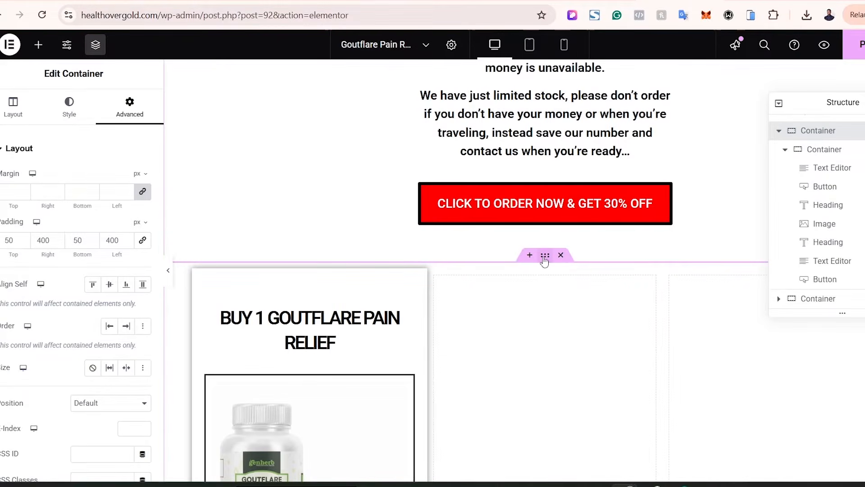
left_click(544, 257)
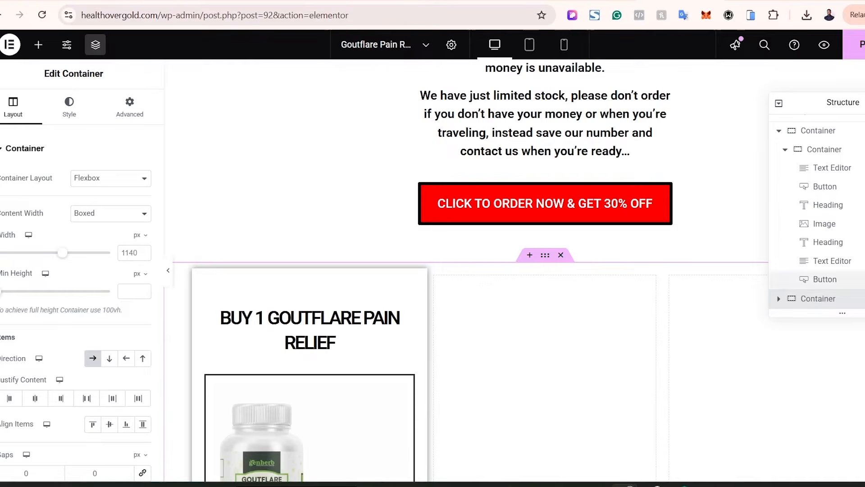
left_click(779, 299)
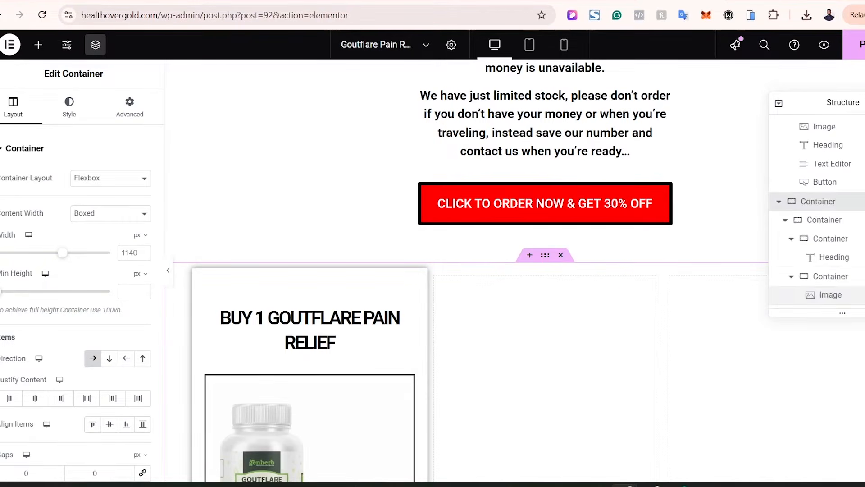
left_click(785, 220)
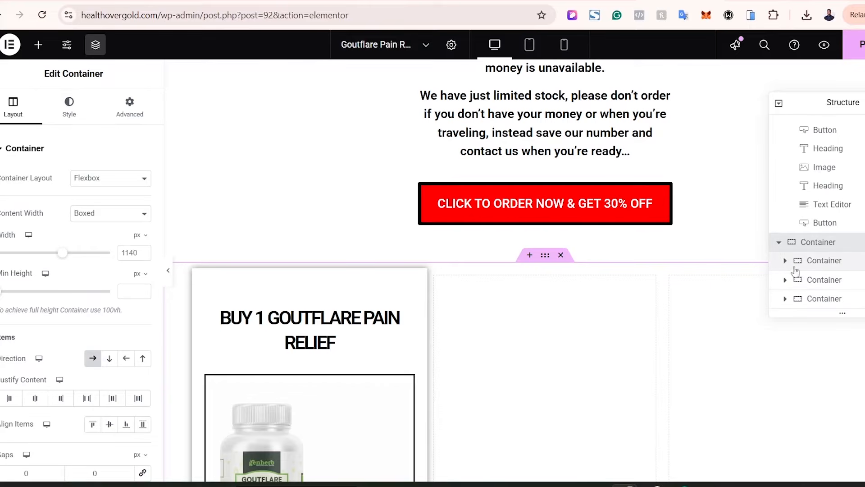
left_click(810, 265)
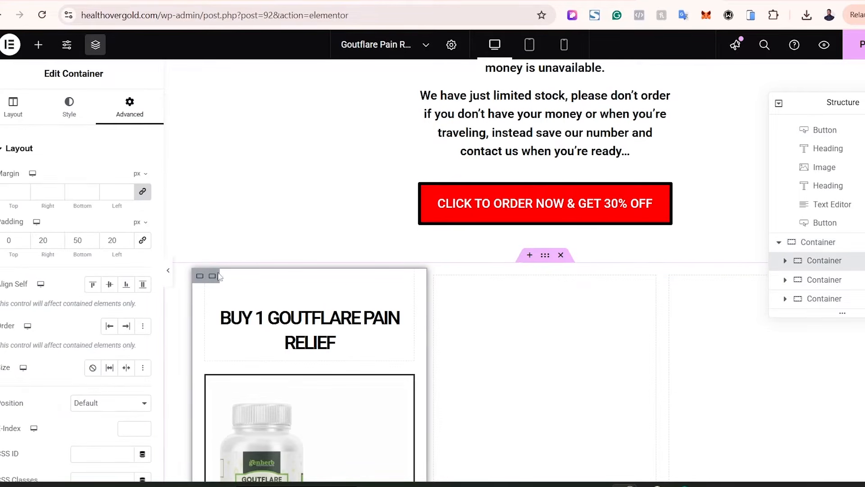
left_click(854, 281)
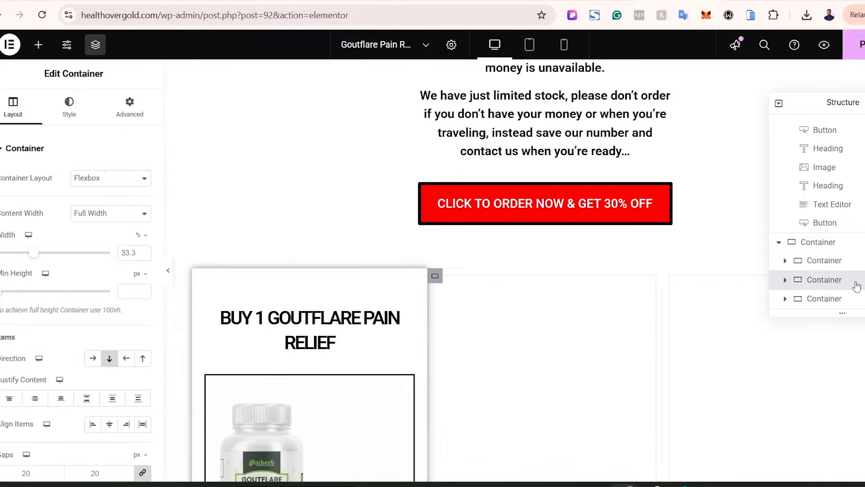
left_click(838, 299)
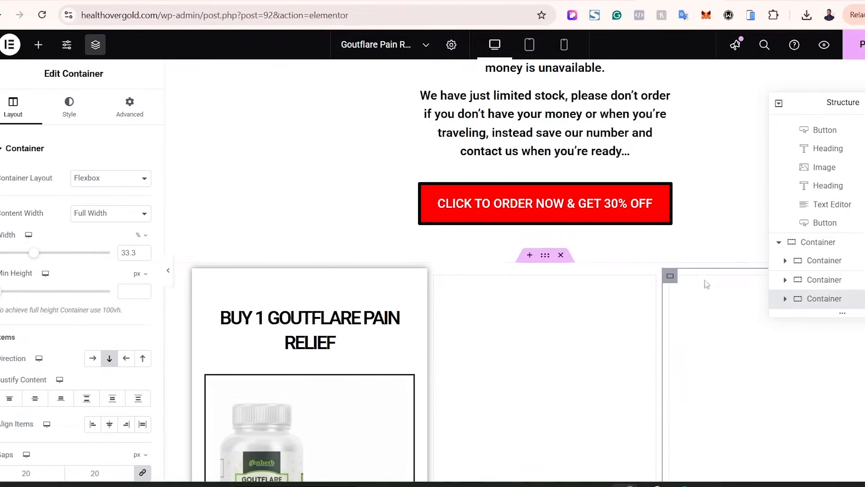
left_click(820, 266)
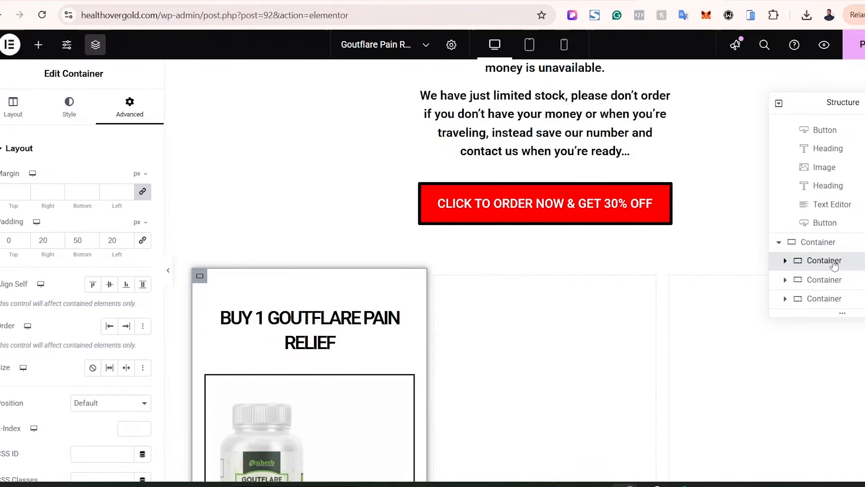
- Duplicate the first BUY 1 pricing card twice in the Navigator
right_click(834, 261)
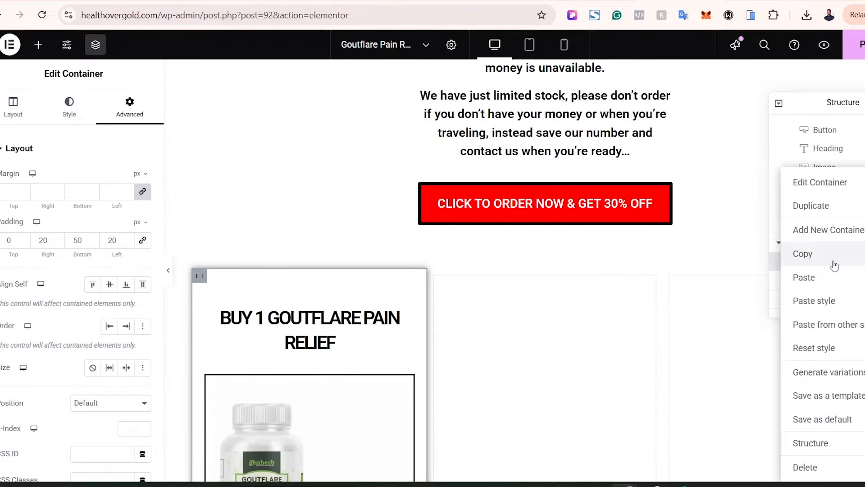
left_click(831, 206)
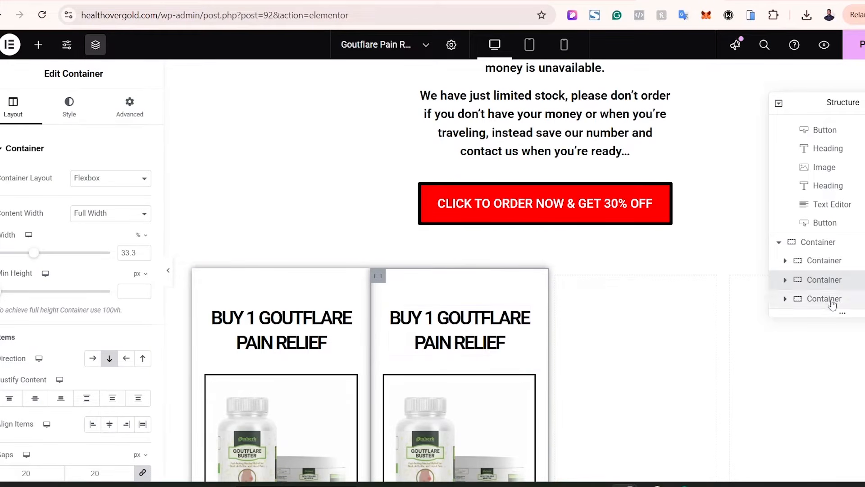
right_click(828, 284)
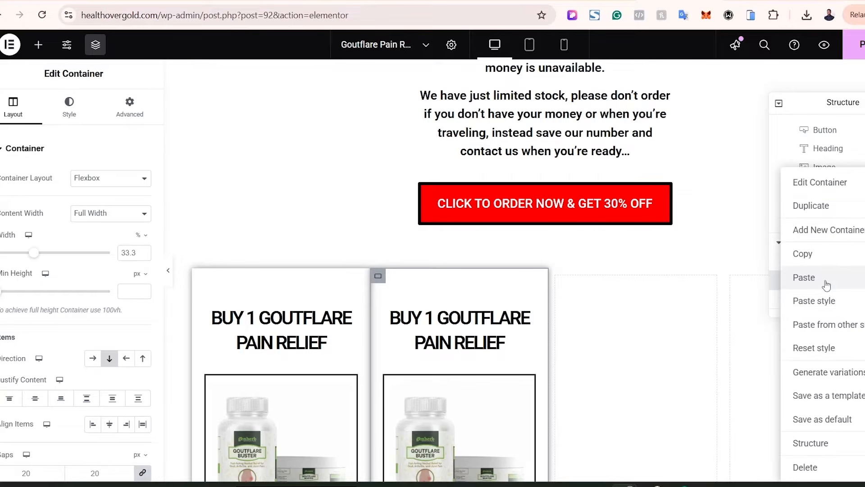
left_click(811, 205)
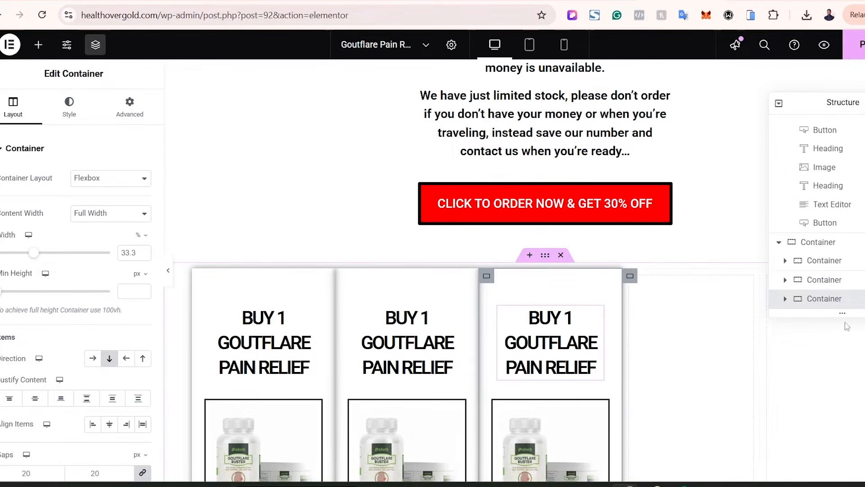
- Delete the two leftover empty column containers
scroll(834, 279, "down", 1)
scroll(819, 289, "down", 2)
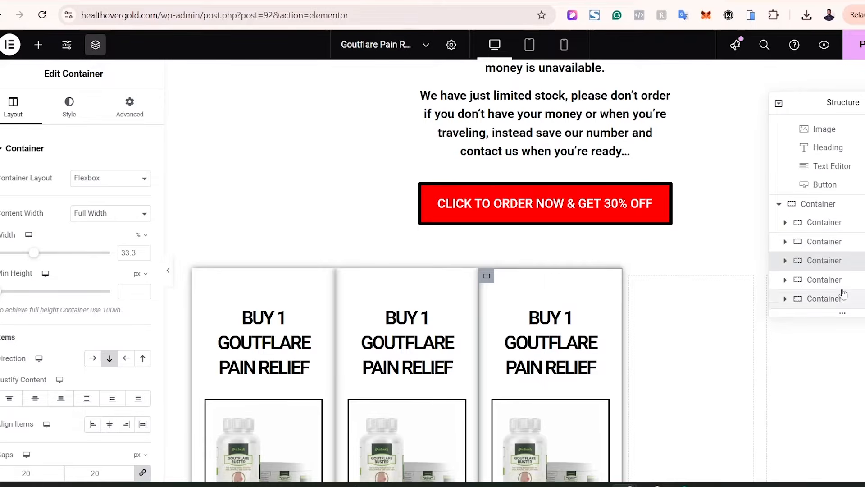
right_click(820, 287)
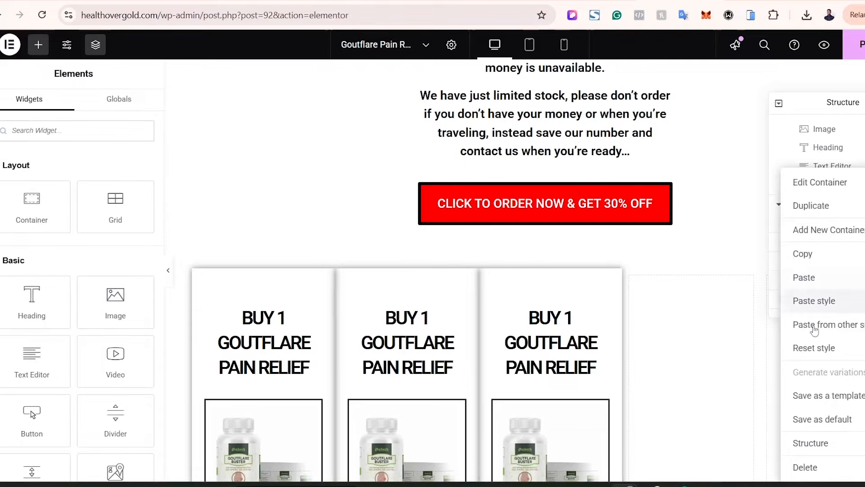
left_click(805, 466)
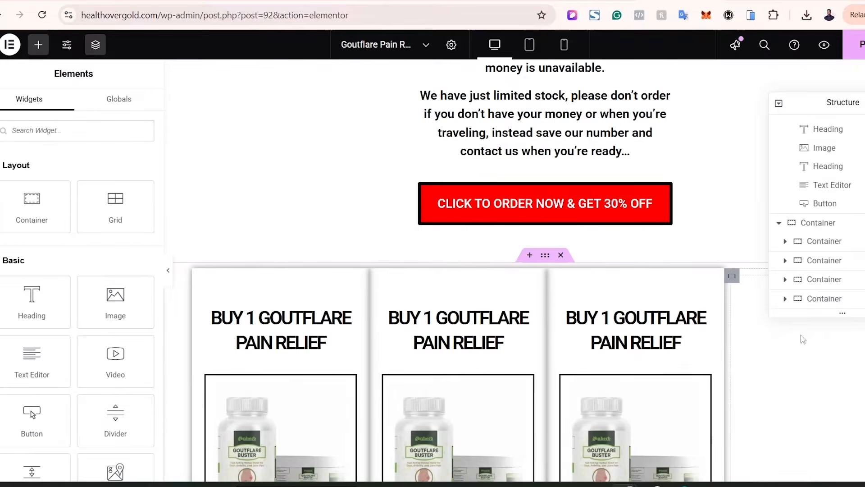
left_click(825, 300)
right_click(824, 302)
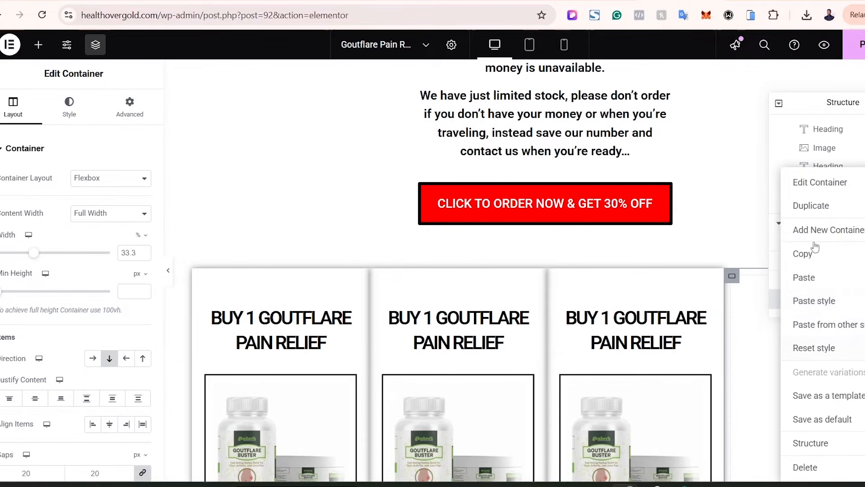
left_click(805, 467)
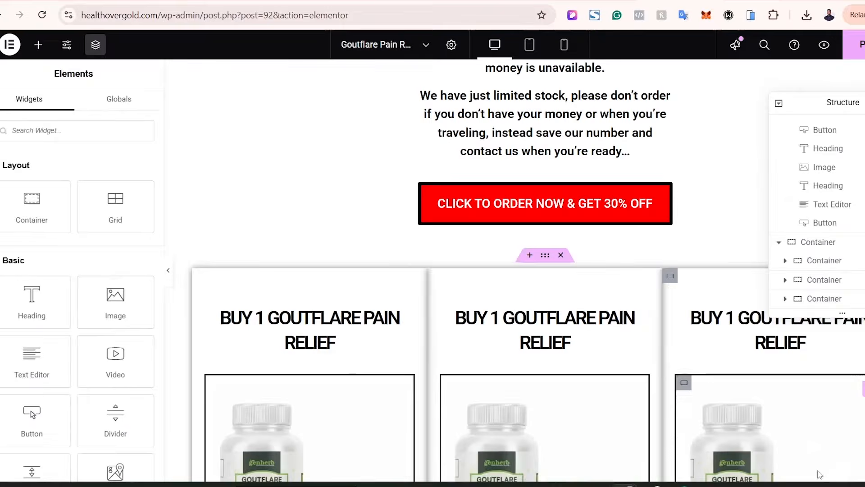
- Preview the three-card row without editor panels, then view the reference site's pricing
left_click(168, 271)
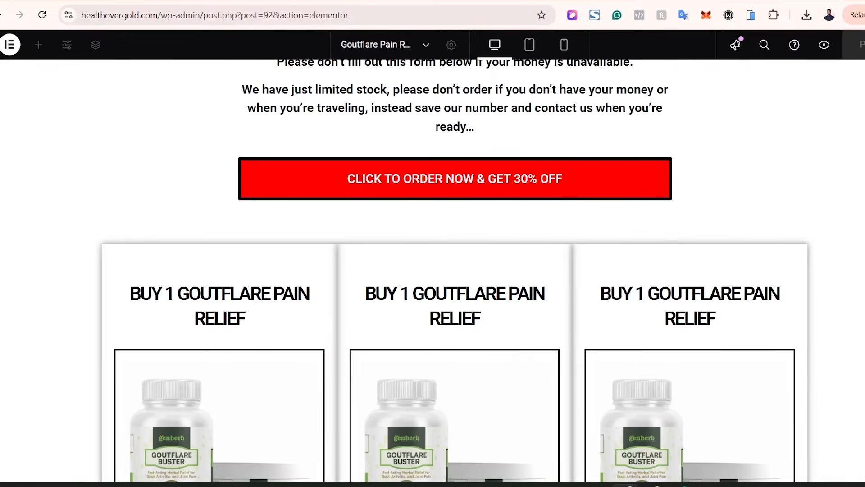
scroll(454, 270, "down", 8)
scroll(801, 408, "up", 10)
scroll(801, 408, "down", 7)
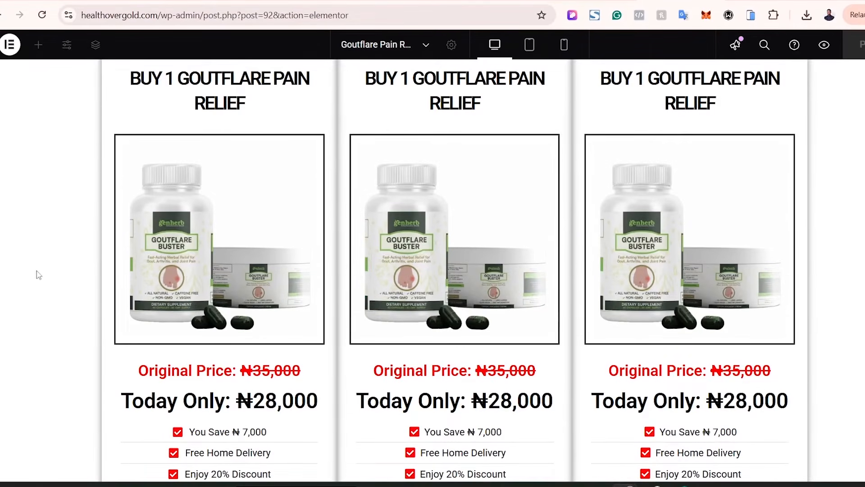
left_click(1, 270)
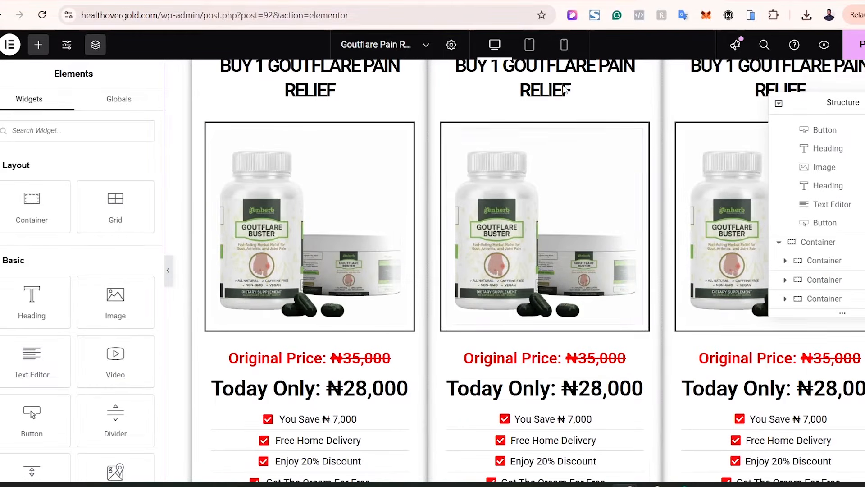
left_click(579, 1)
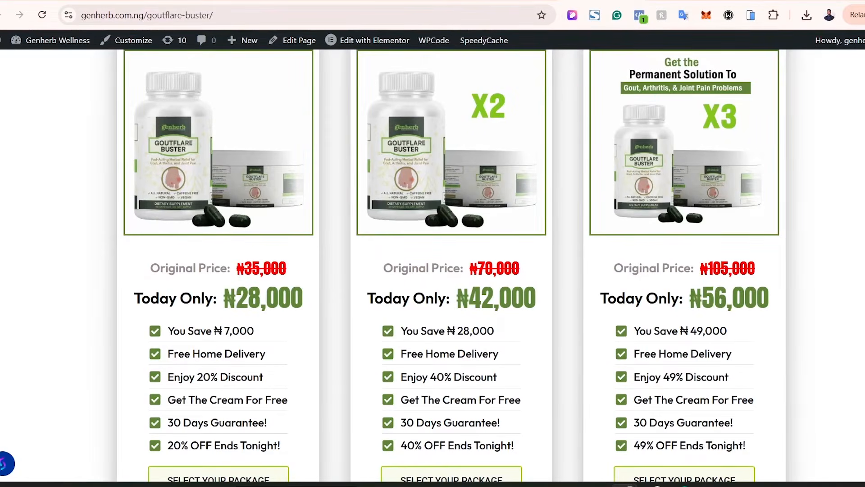
- Compare the reference Buy 1, 2 and 3 combo cards with the Elementor page
scroll(508, 331, "up", 5)
scroll(508, 332, "down", 3)
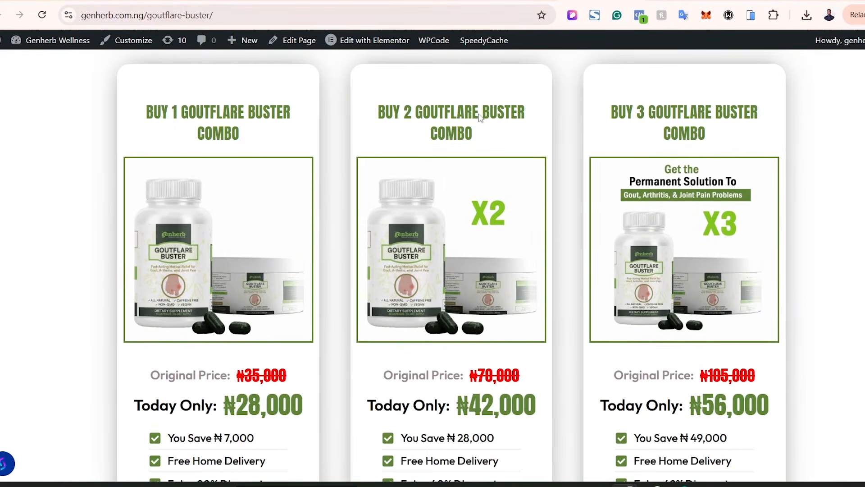
left_click(642, 1)
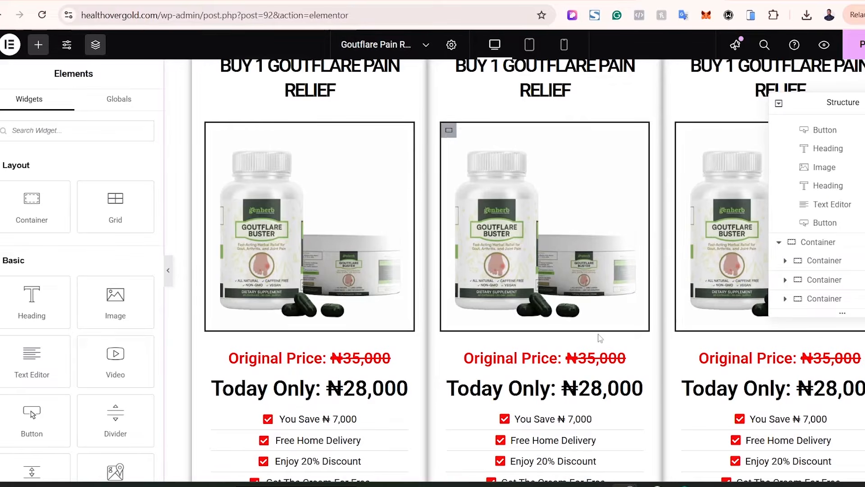
left_click(579, 1)
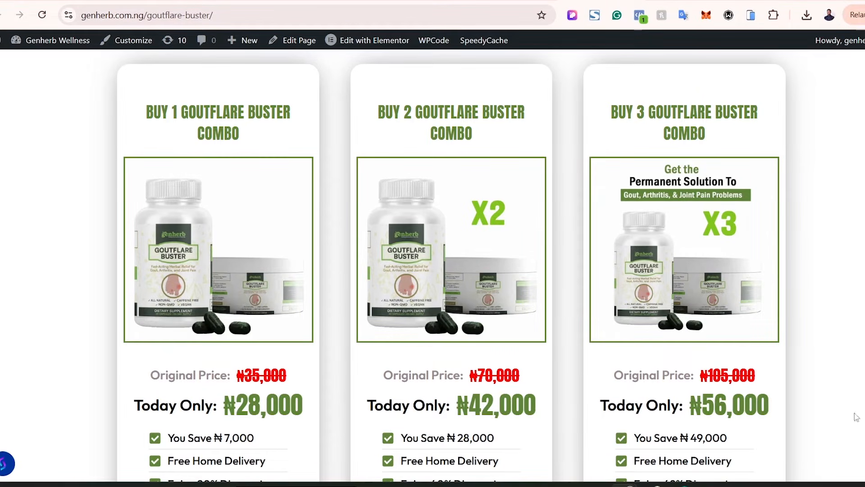
scroll(538, 242, "down", 3)
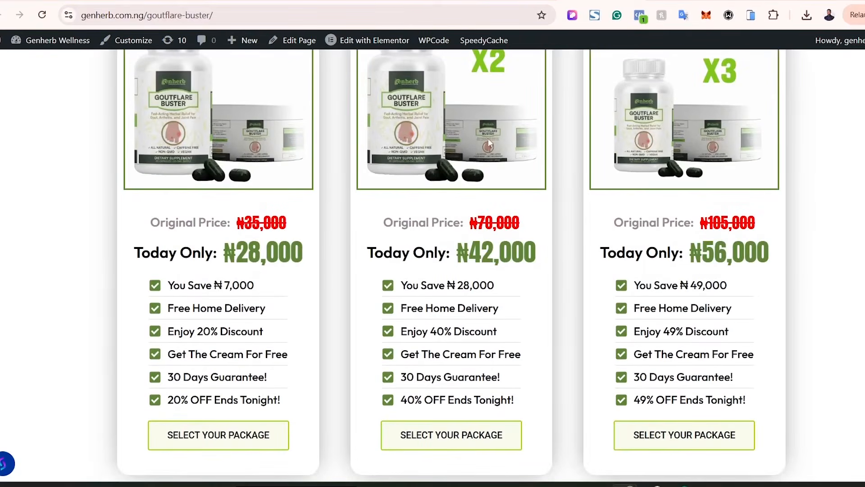
left_click(643, 1)
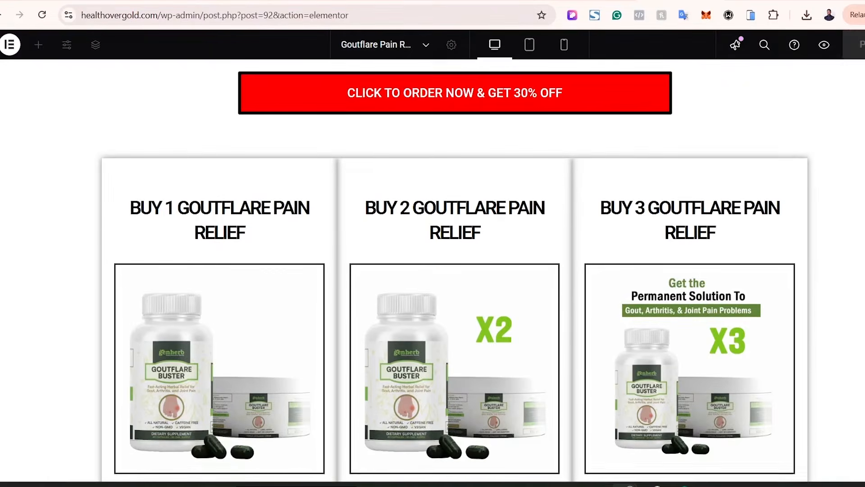
- Scroll the preview to look over the three pricing cards
scroll(456, 270, "down", 3)
scroll(455, 271, "down", 4)
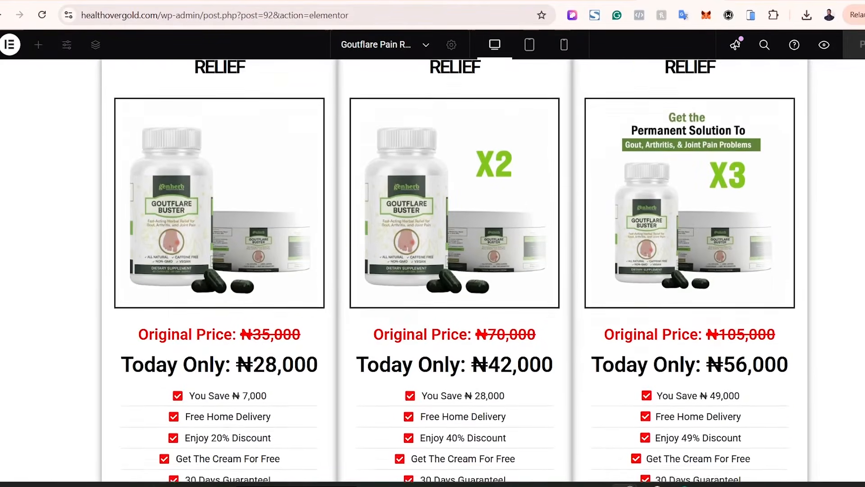
scroll(455, 271, "up", 6)
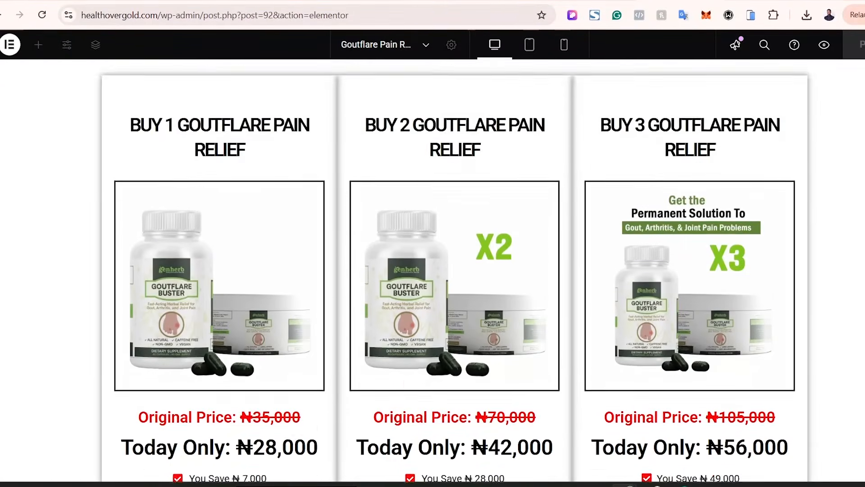
scroll(455, 270, "down", 3)
scroll(455, 271, "down", 4)
scroll(455, 271, "up", 4)
scroll(455, 270, "up", 1)
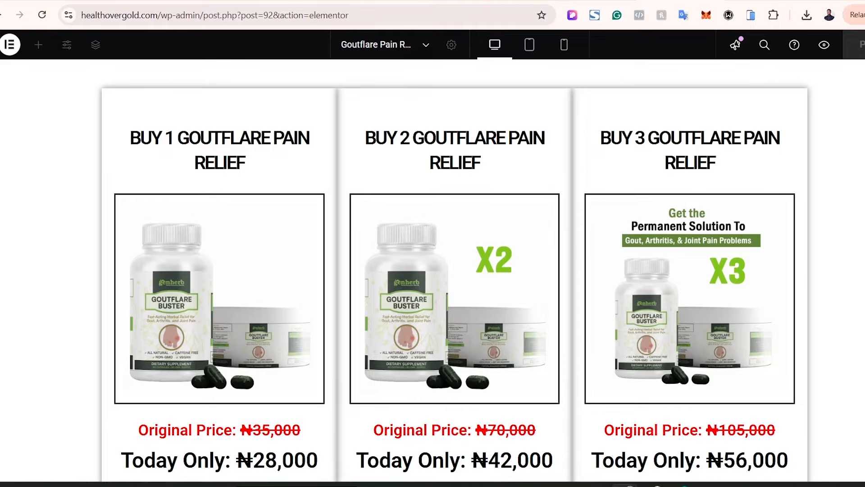
- Give the middle BUY 2 column unlinked 10 px left and right margins, then hide the panel
left_click(1, 271)
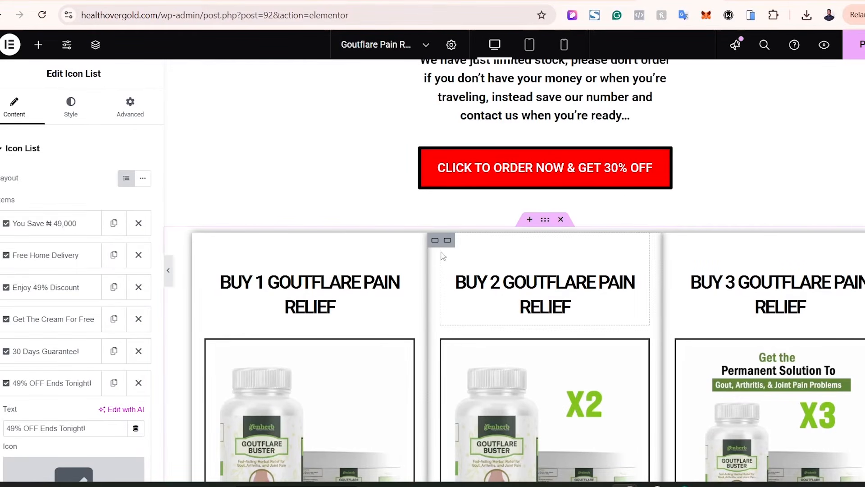
left_click(435, 242)
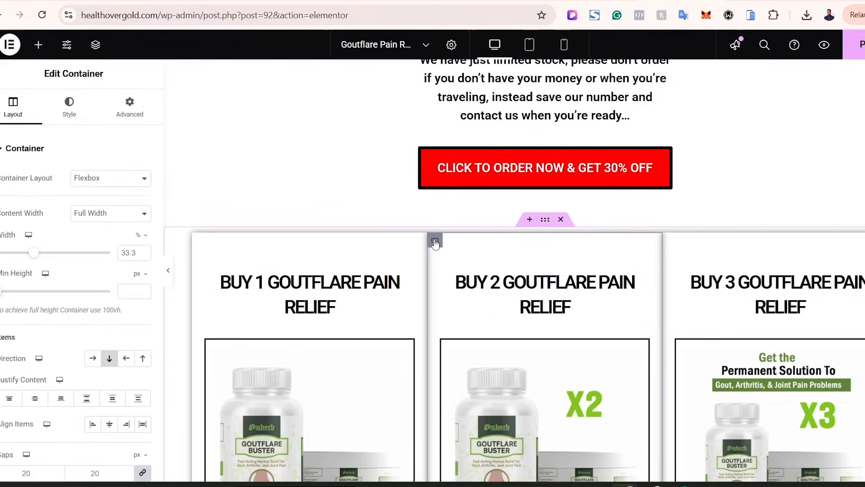
left_click(133, 111)
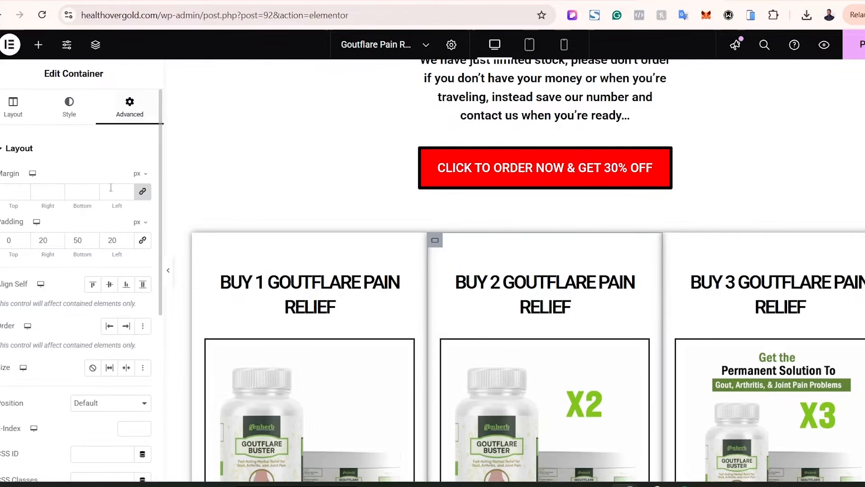
left_click(142, 193)
type("10")
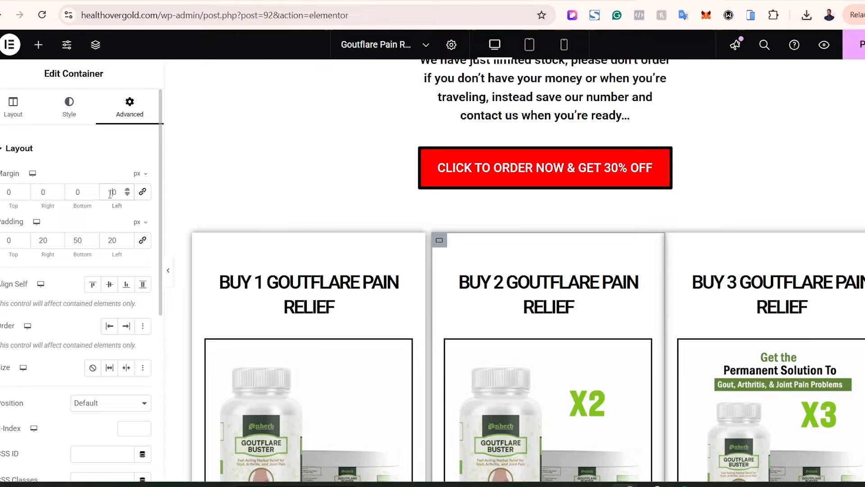
left_click(38, 192)
type("1")
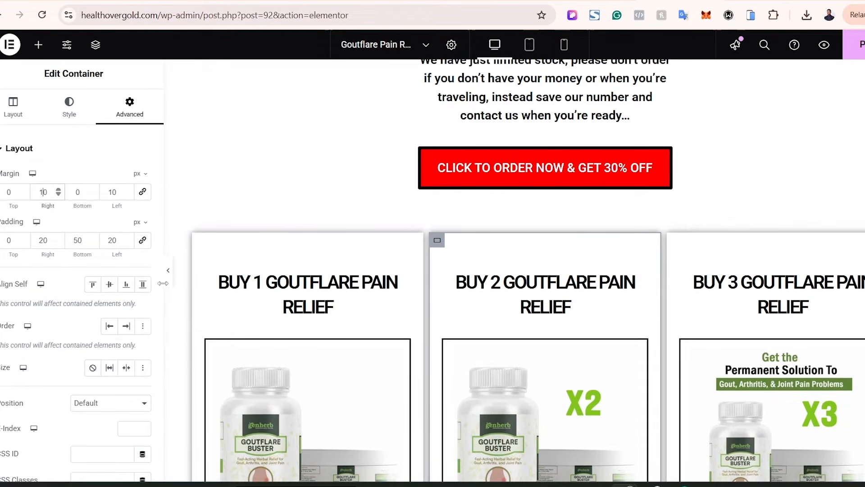
left_click(167, 272)
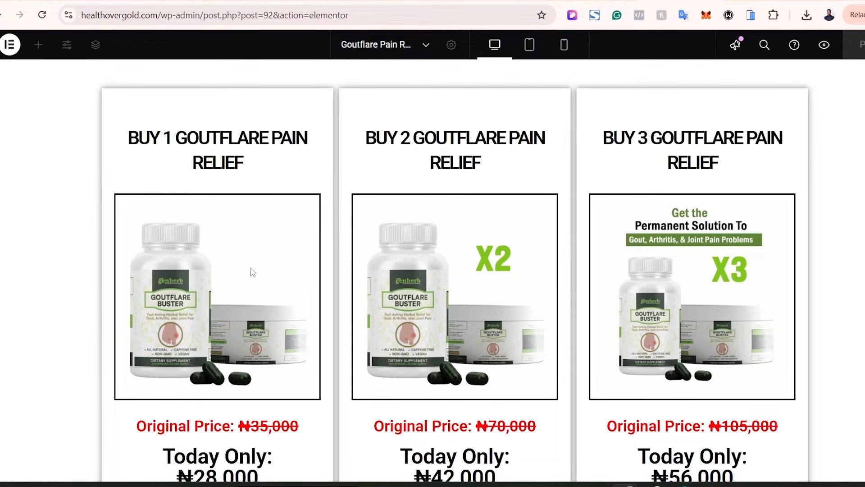
scroll(456, 270, "down", 5)
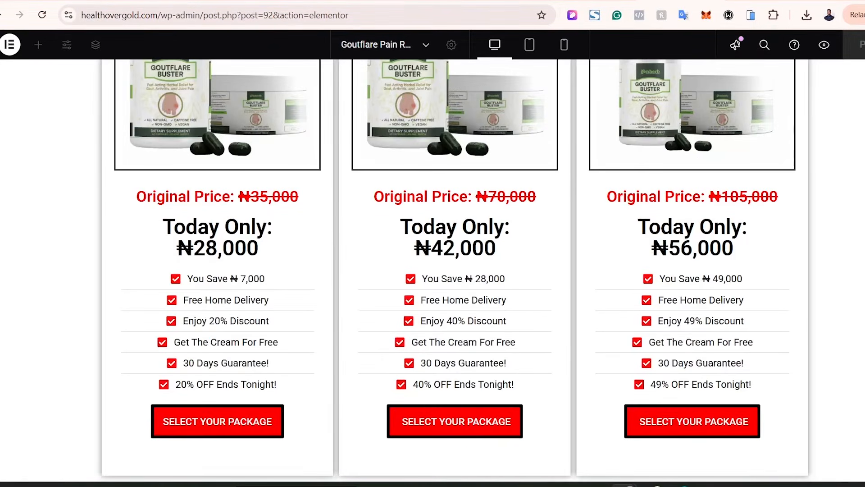
scroll(455, 270, "down", 5)
scroll(455, 271, "up", 10)
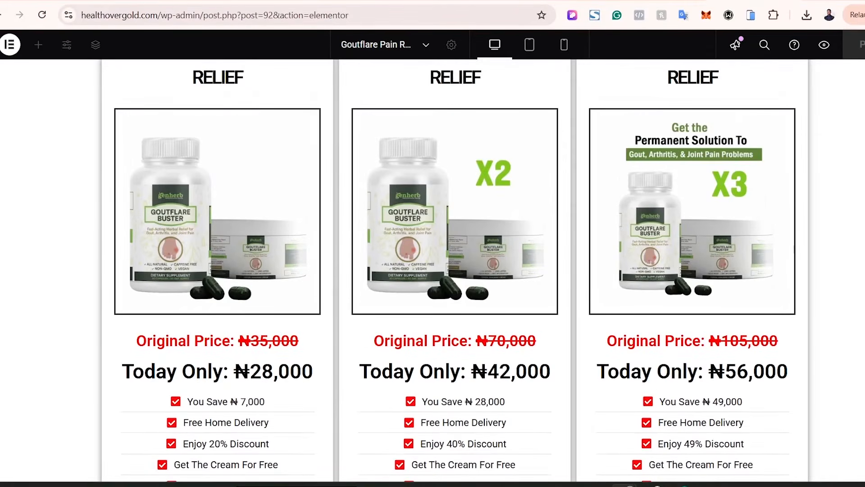
scroll(455, 271, "down", 5)
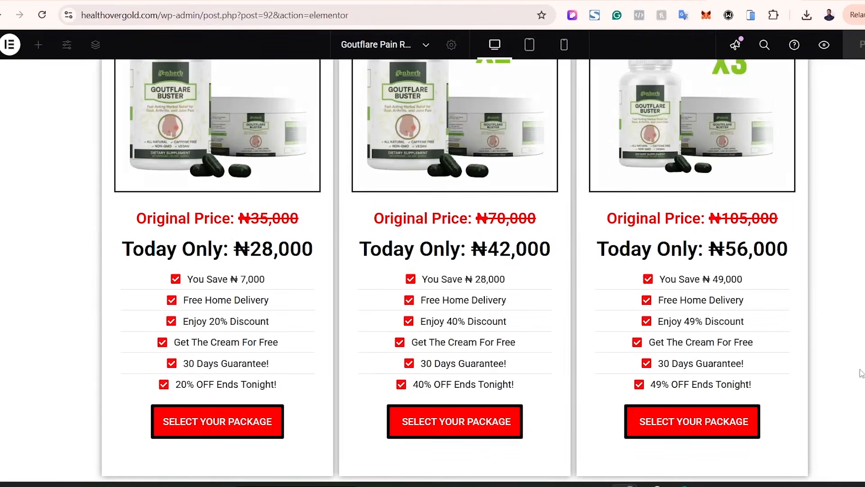
scroll(456, 271, "up", 5)
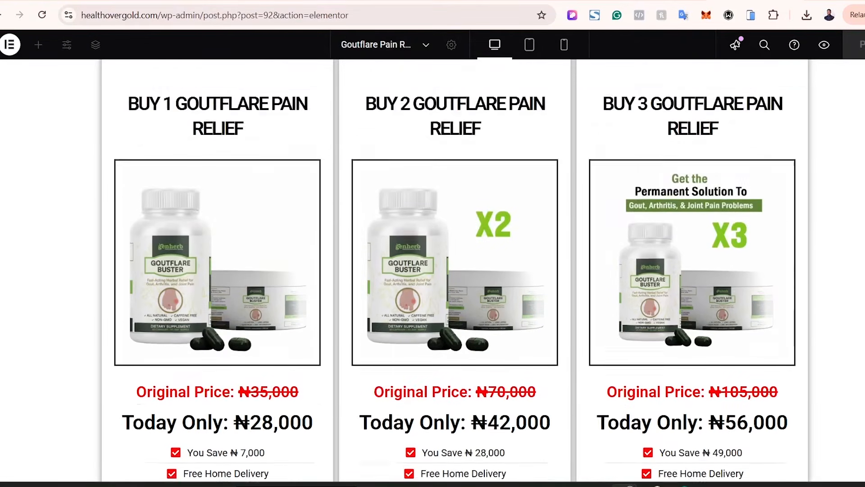
scroll(633, 167, "down", 1)
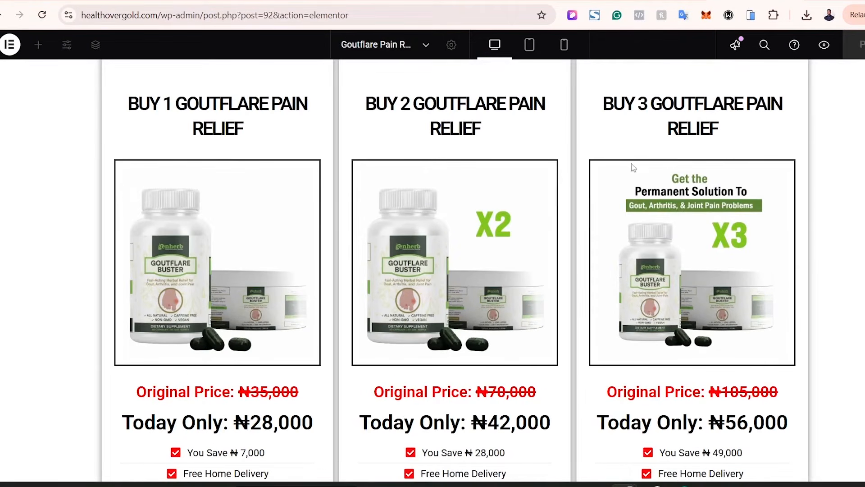
left_click(562, 45)
left_click_drag(567, 189, 575, 168)
left_click_drag(576, 215, 581, 119)
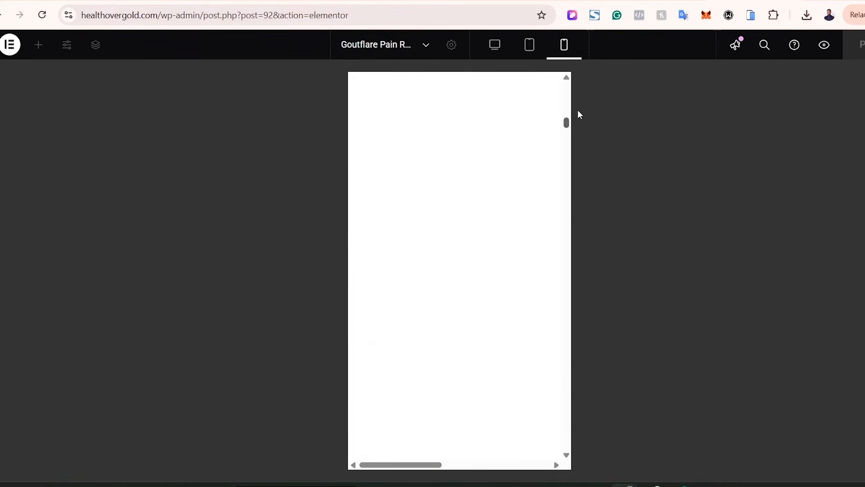
left_click(490, 47)
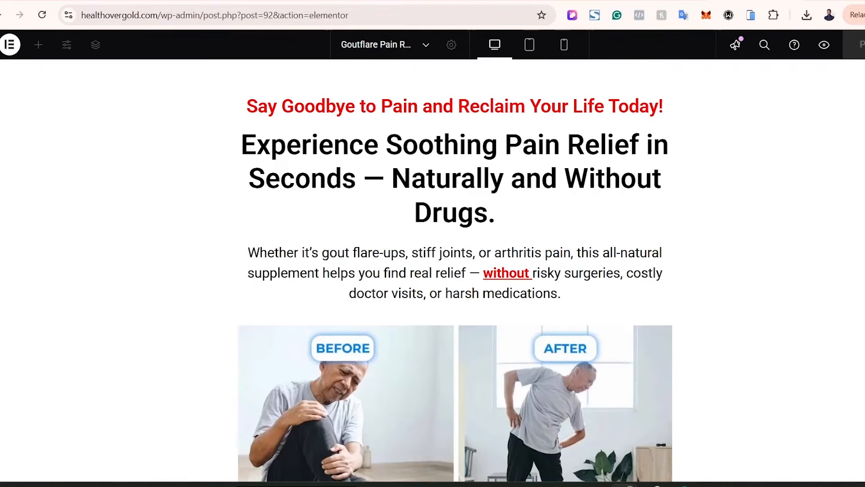
scroll(455, 270, "down", 20)
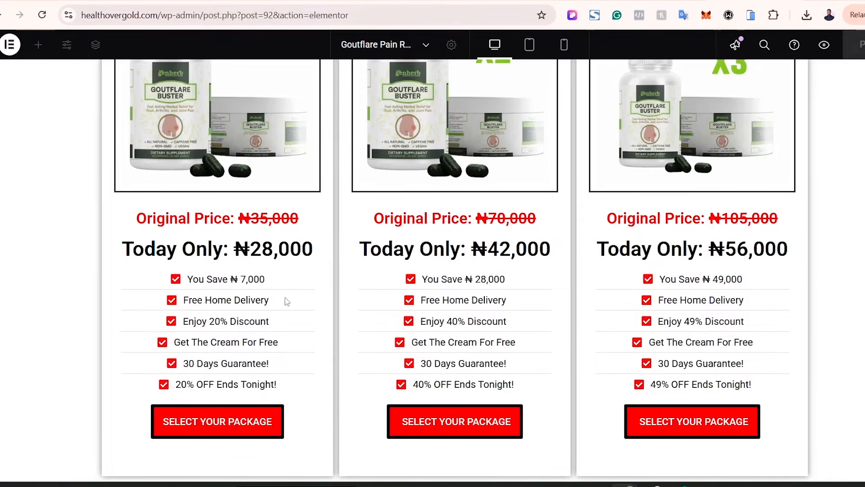
- Add a one-column Flexbox section below the pricing cards with a container inside
left_click(1, 271)
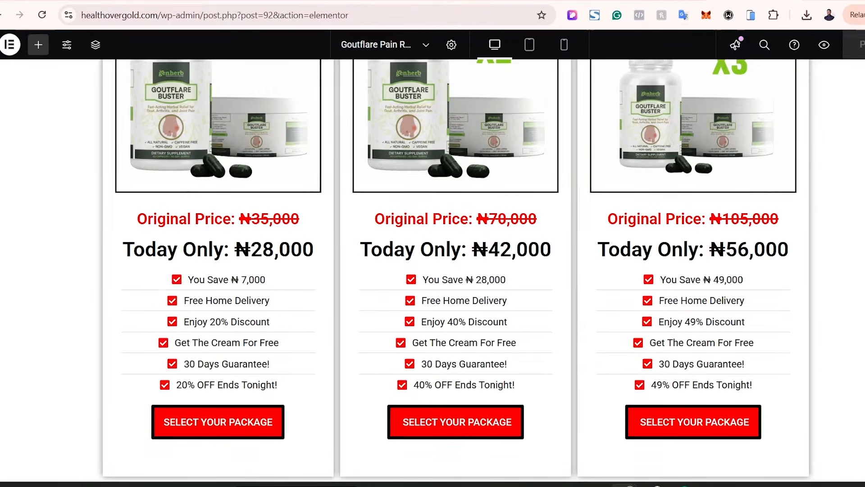
scroll(455, 270, "down", 4)
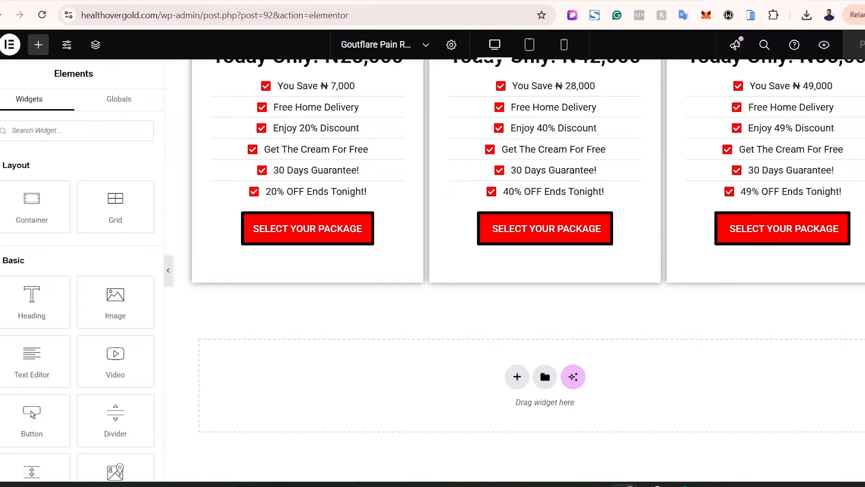
left_click(517, 377)
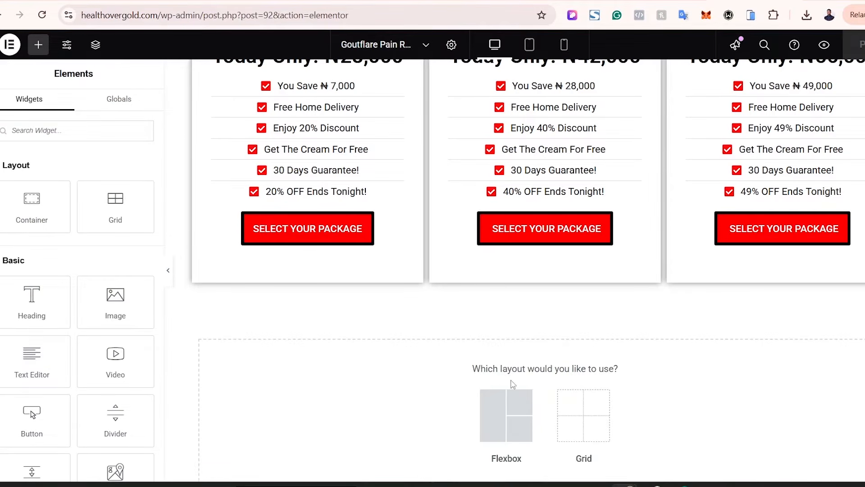
left_click(508, 426)
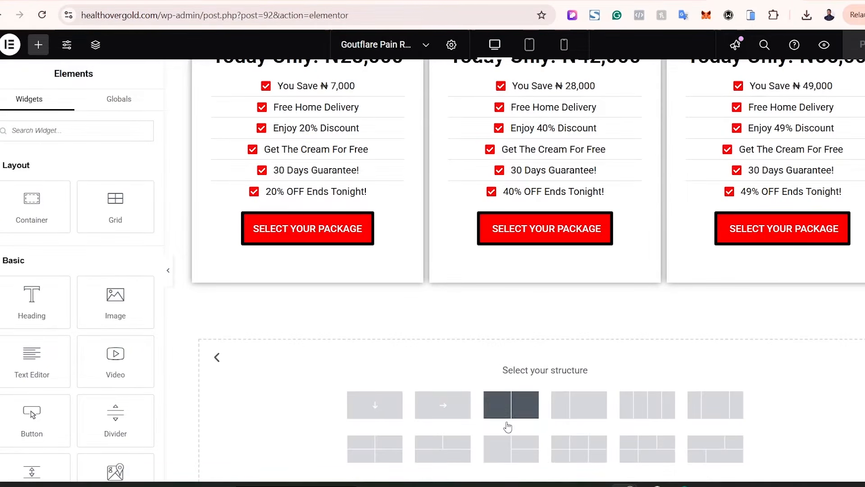
left_click(374, 405)
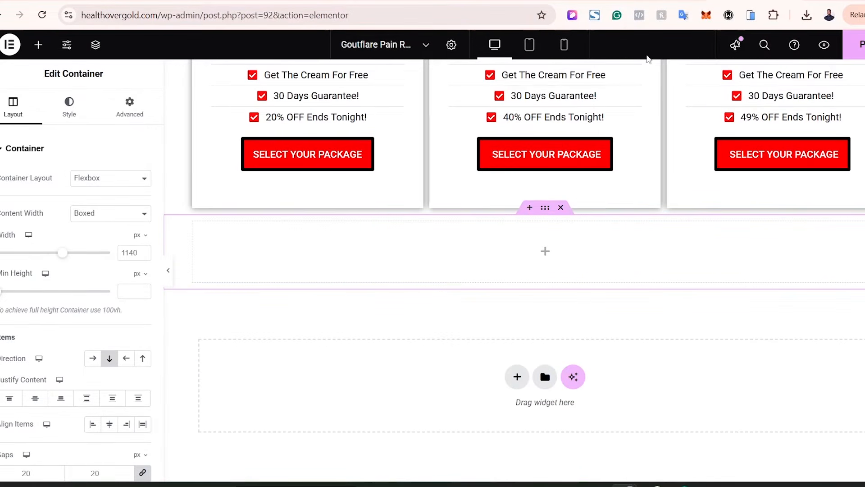
left_click(39, 47)
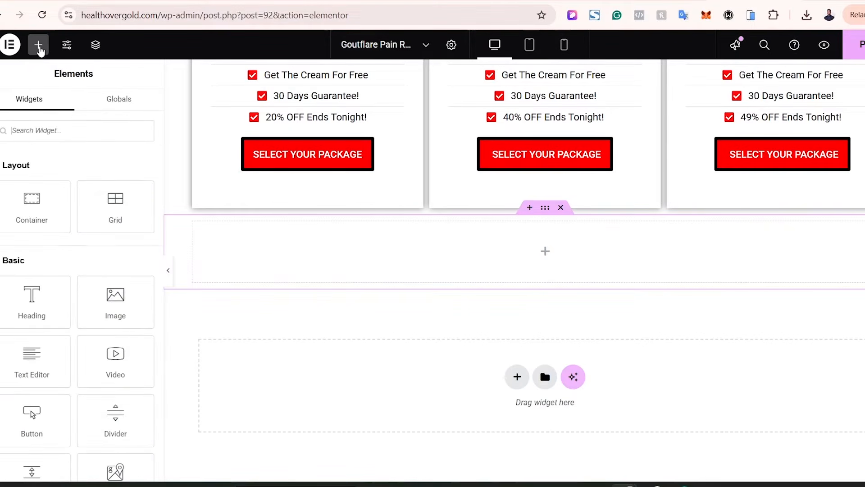
left_click_drag(19, 208, 404, 267)
- Copy the BUY 1 heading for pasting into the new empty container
scroll(526, 270, "up", 10)
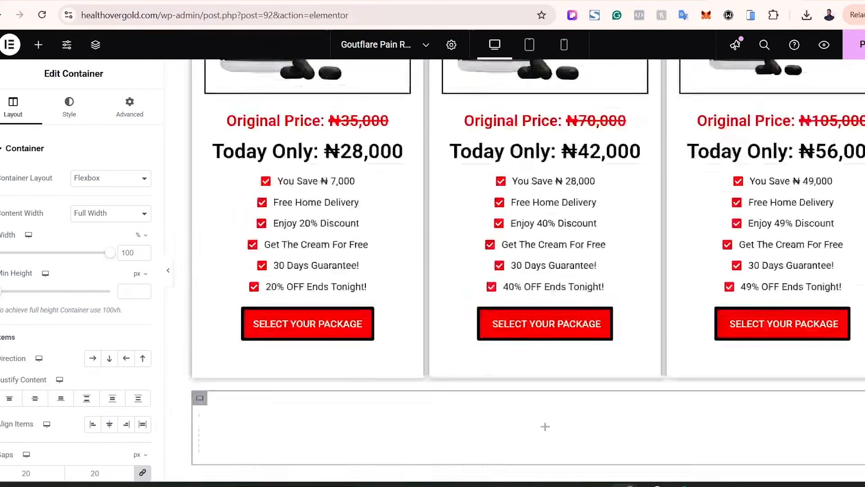
scroll(526, 271, "down", 4)
scroll(319, 276, "down", 4)
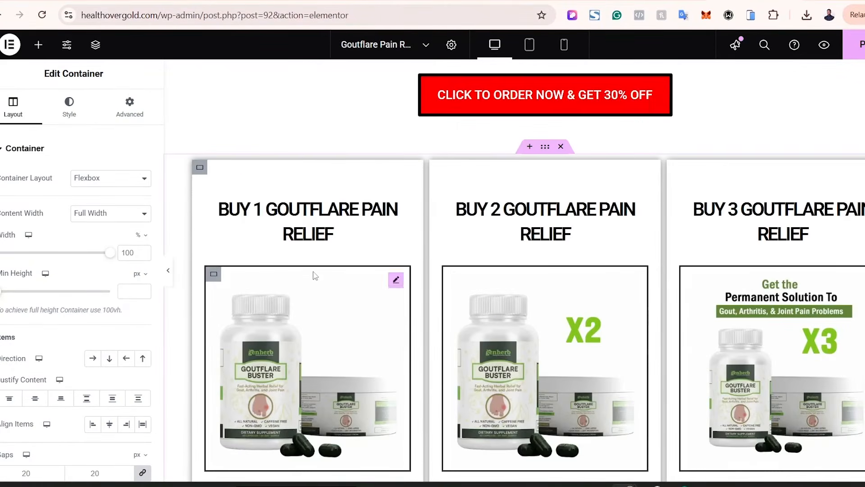
right_click(307, 216)
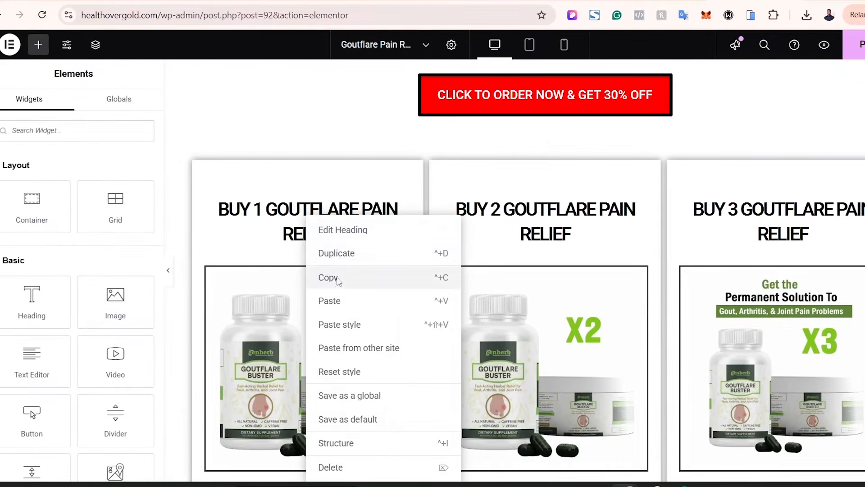
left_click(332, 279)
scroll(541, 288, "down", 8)
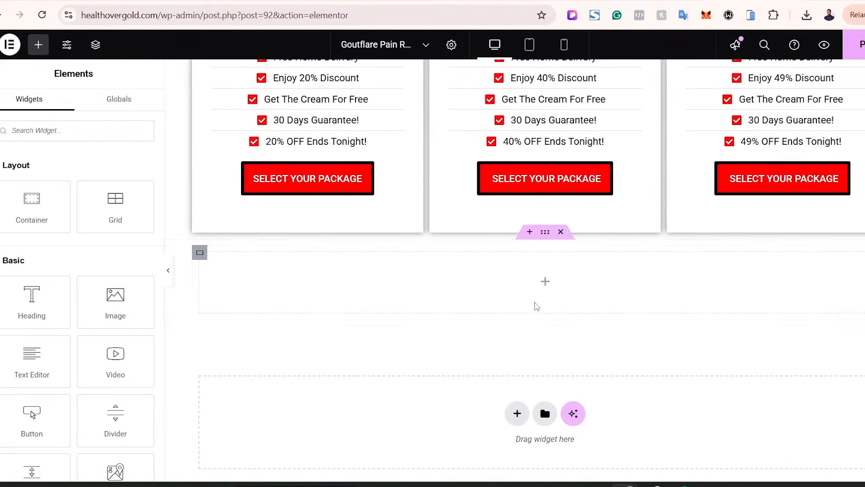
right_click(545, 287)
- Paste the heading and change its title to 'KINDLY PLACE YOUR ORDER BELOW'
left_click(581, 278)
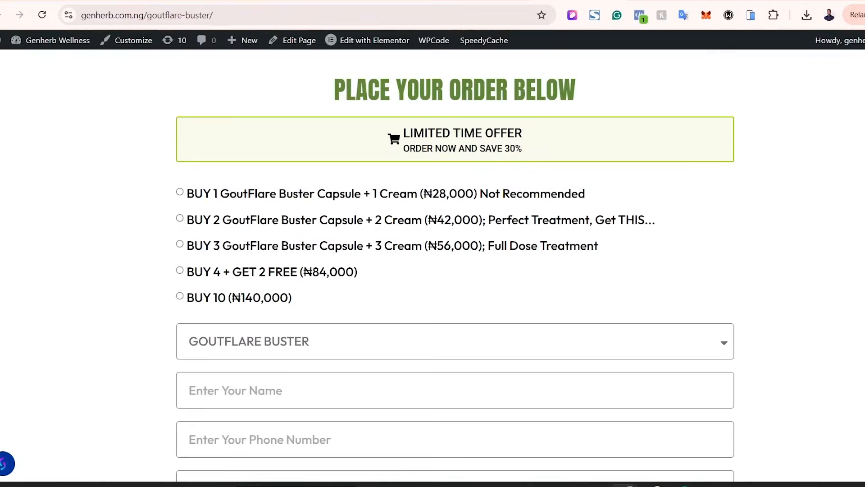
triple_click(437, 84)
right_click(440, 92)
left_click(491, 96)
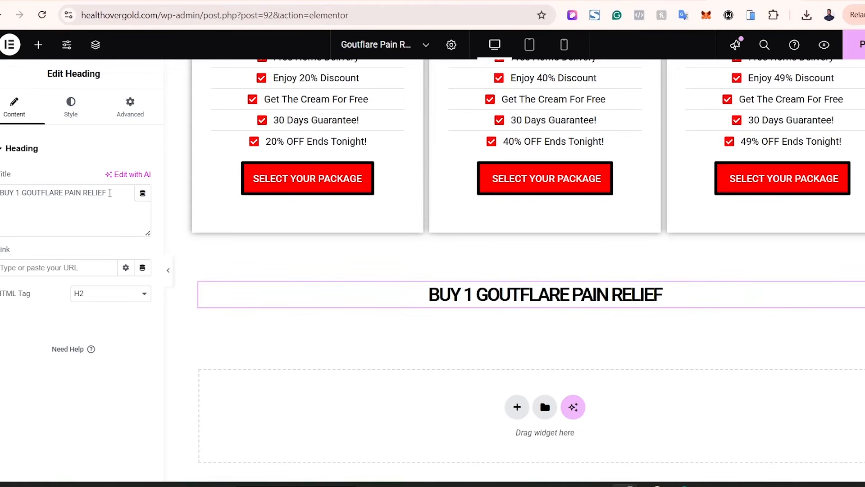
left_click(108, 196)
key("ctrl+a")
key("ctrl+v")
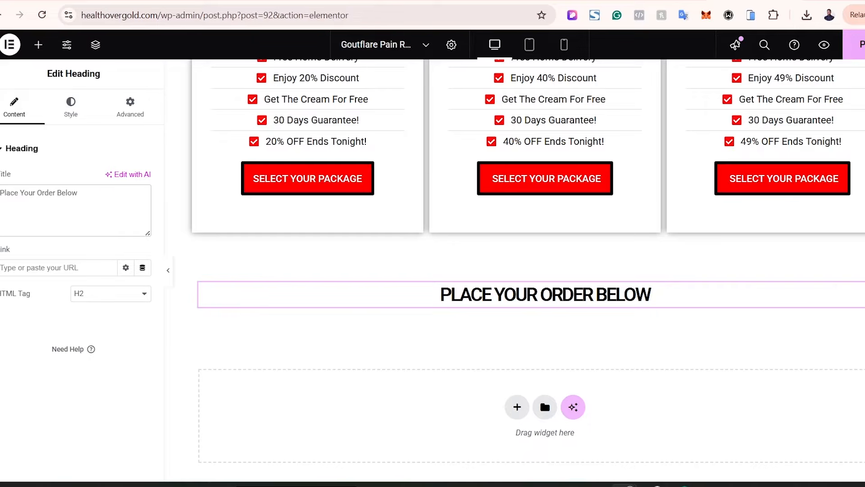
type("KINDLY")
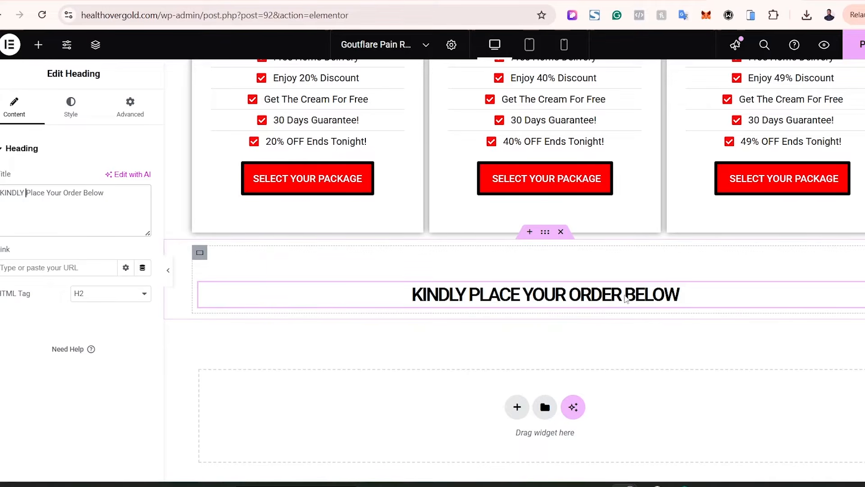
- Raise the heading's typography letter spacing from -2.1 to 0
left_click(67, 114)
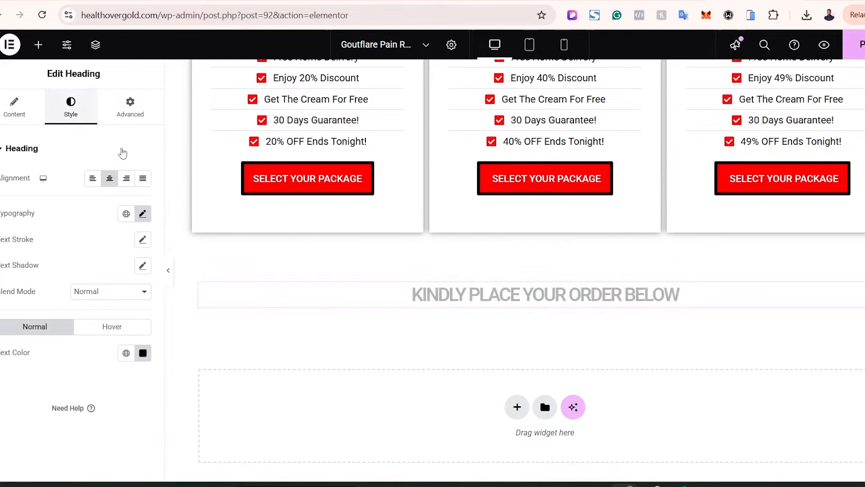
left_click(143, 214)
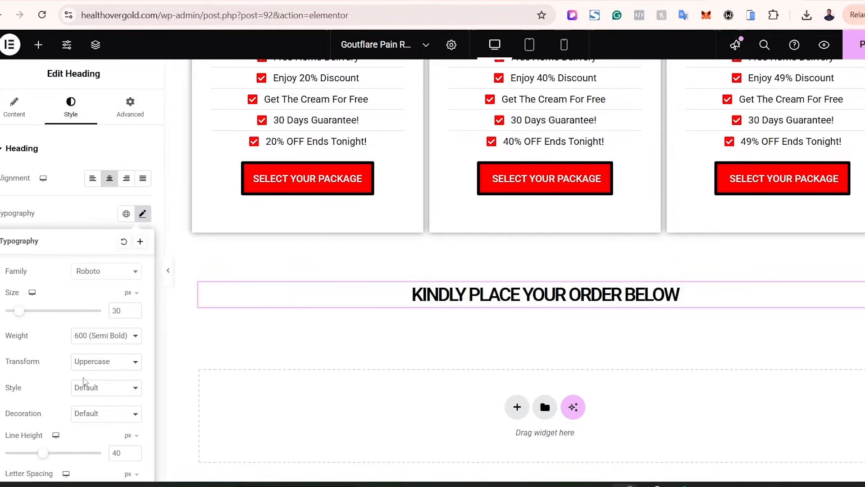
scroll(104, 441, "down", 2)
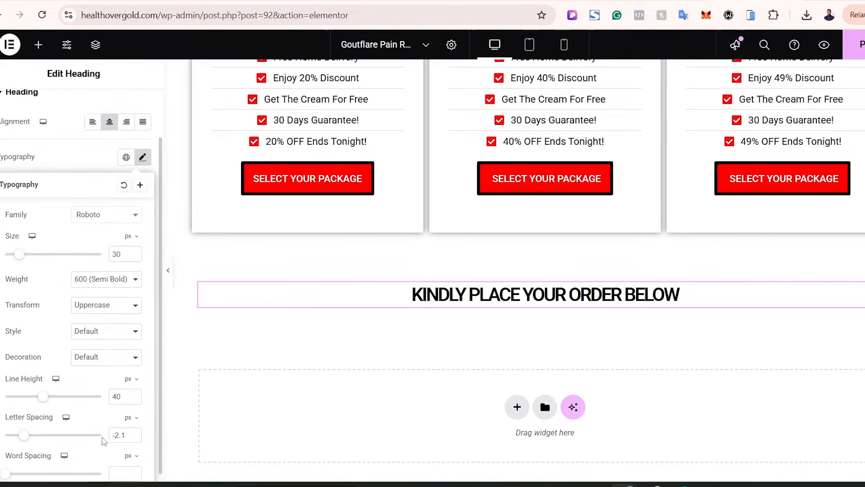
left_click(134, 423)
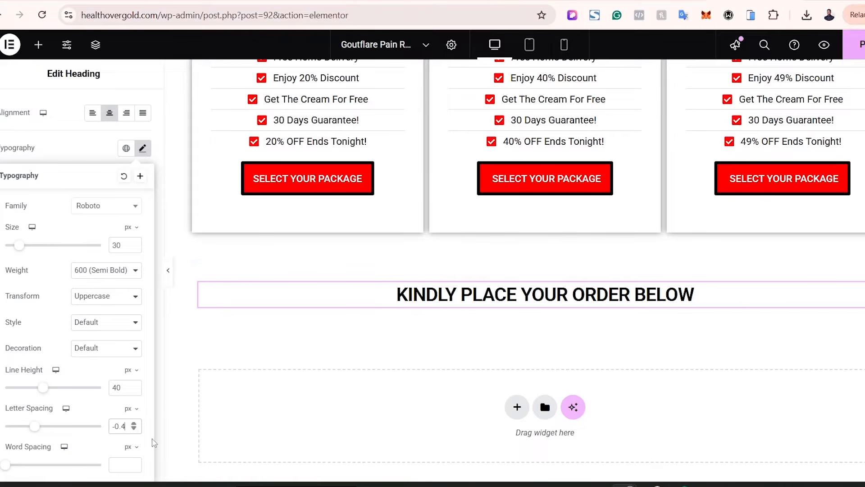
left_click(134, 423)
left_click(134, 423)
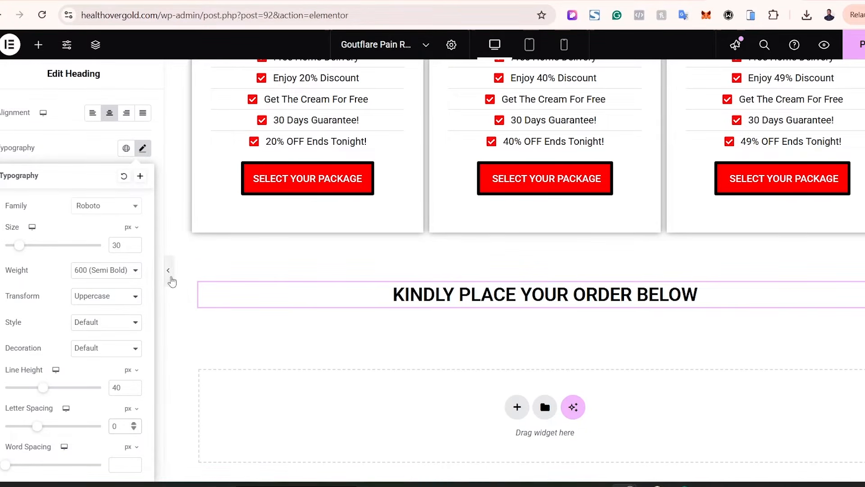
left_click(169, 272)
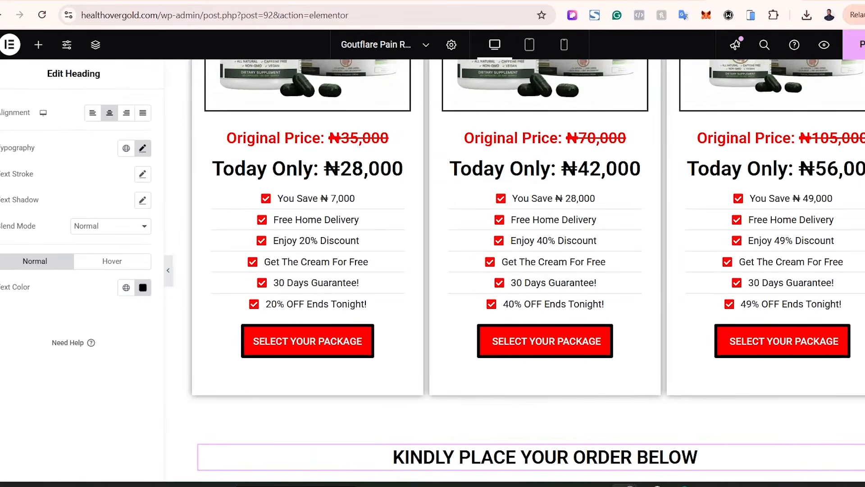
scroll(526, 265, "down", 4)
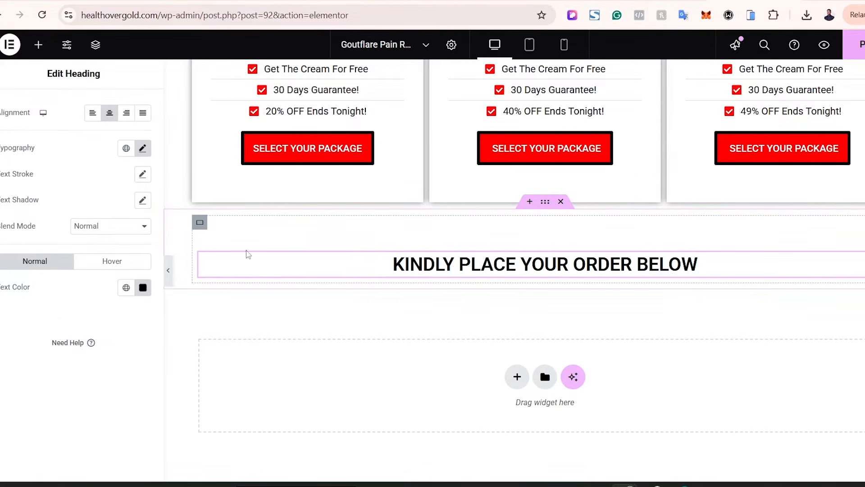
- Check the reference site's order form before returning to the editor
left_click(545, 1)
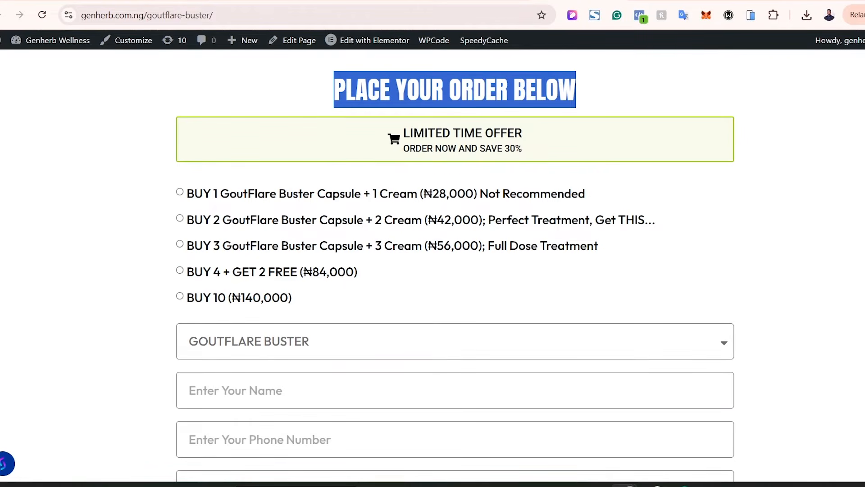
scroll(455, 271, "down", 3)
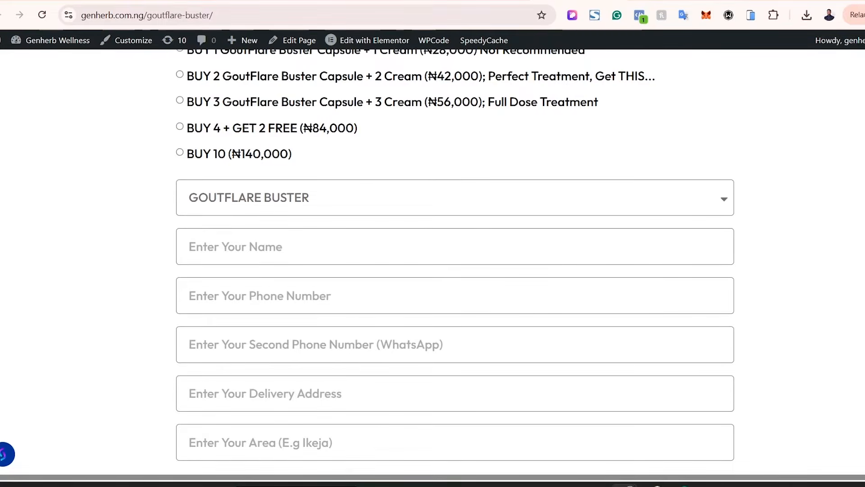
left_click(667, 1)
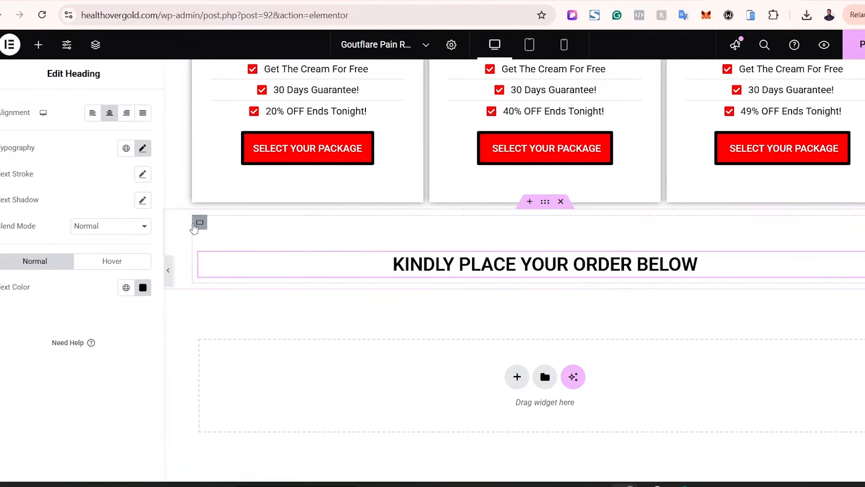
- Duplicate the heading container, delete the copied heading, and search widgets for 'FORM'
right_click(201, 224)
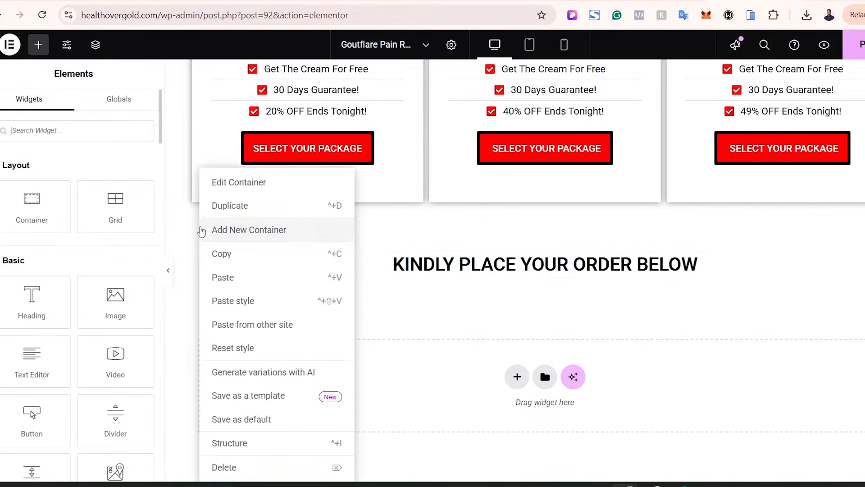
left_click(238, 214)
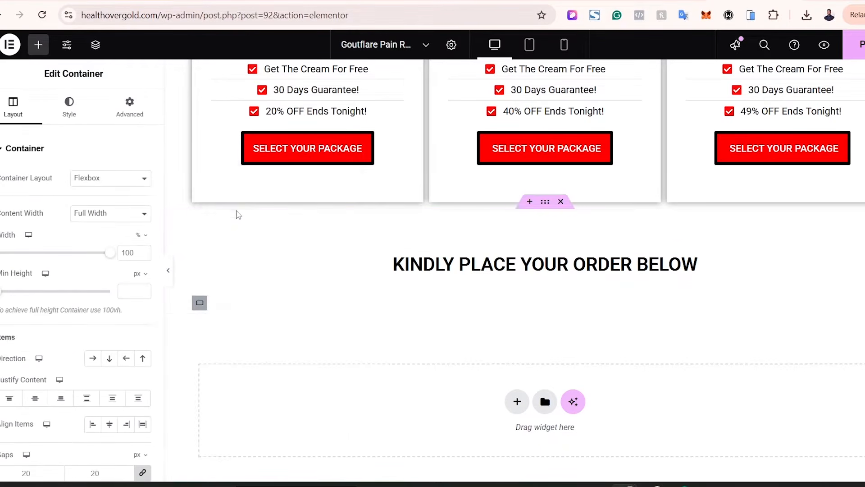
right_click(464, 344)
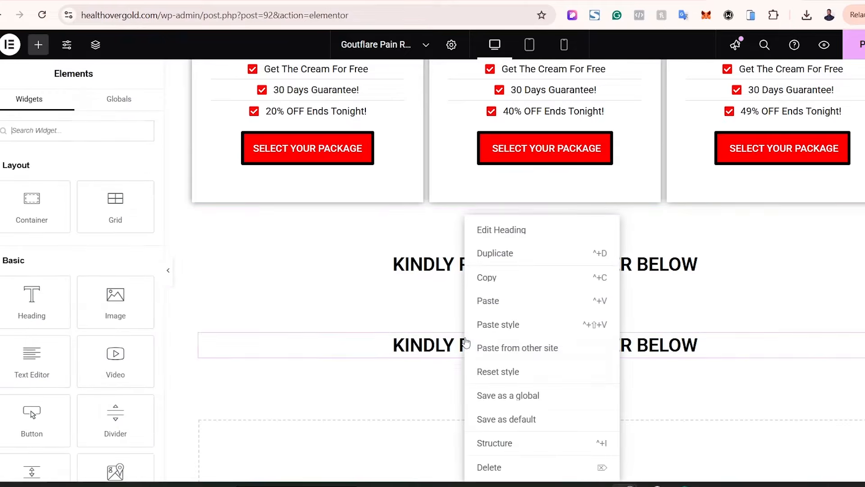
left_click(518, 466)
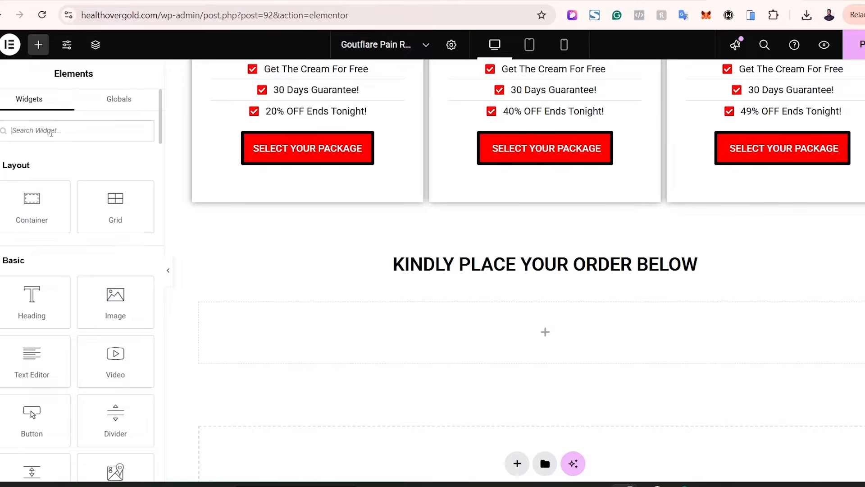
type("FORM")
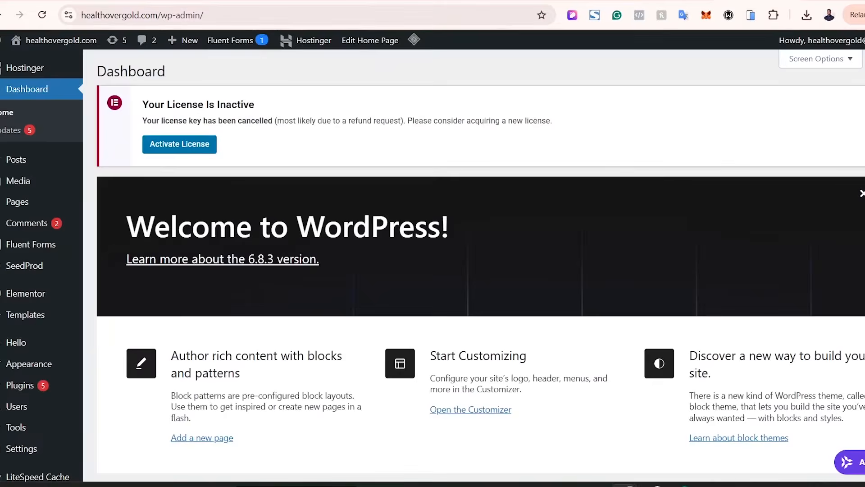
- Search Add Plugins for 'FLUENT' to confirm Fluent Forms is installed and active
mouse_move(20, 386)
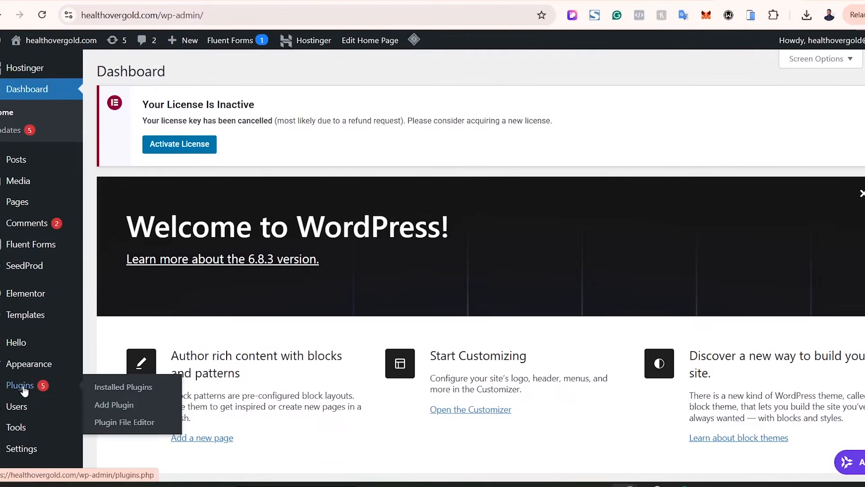
left_click(119, 405)
left_click(720, 104)
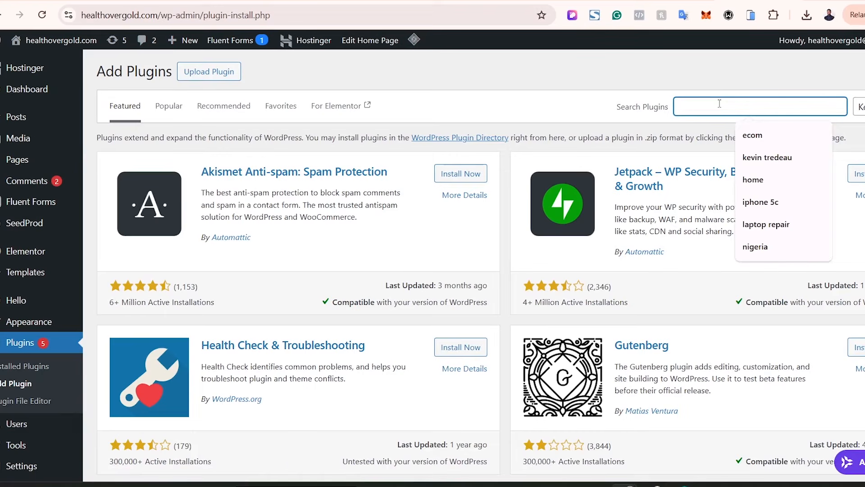
type("FLUENT")
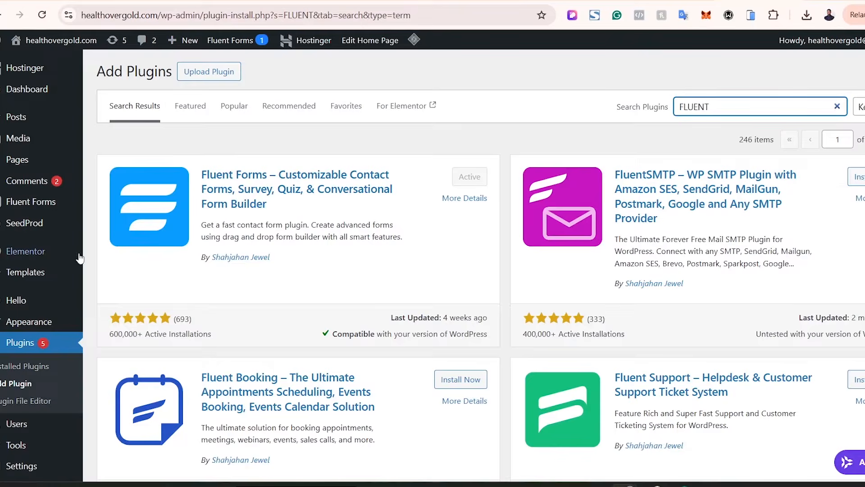
- Open the Fluent Forms list of forms and start a new form
mouse_move(26, 206)
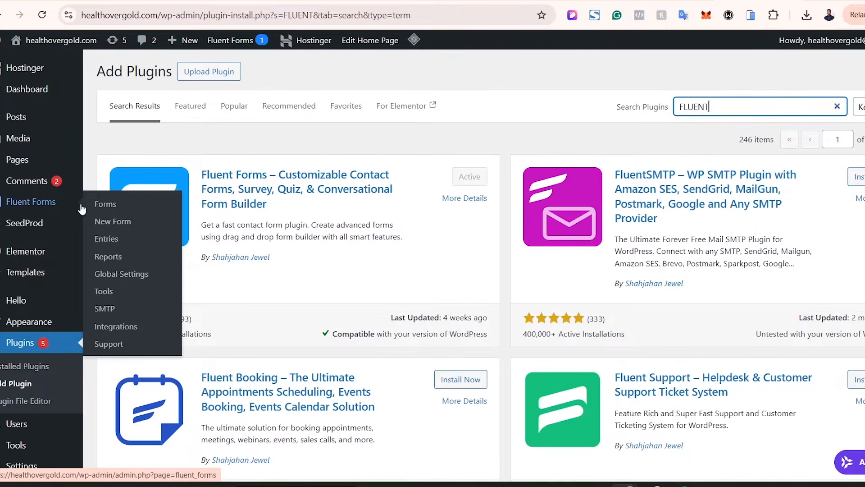
left_click(105, 205)
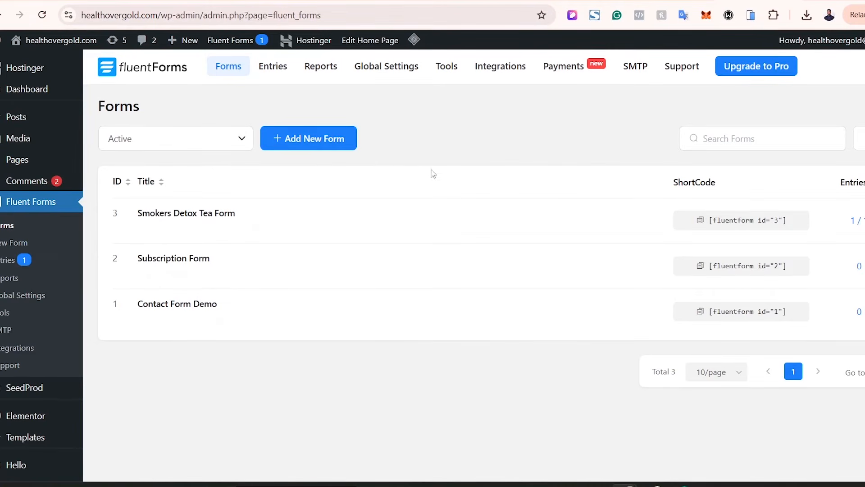
left_click(299, 143)
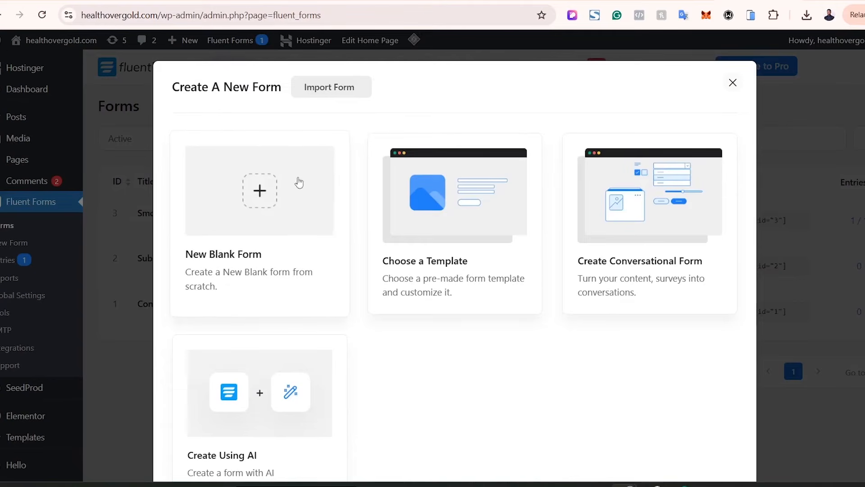
- Create a blank Fluent Form and rename it 'Goutflare Pain Relief'
left_click(245, 222)
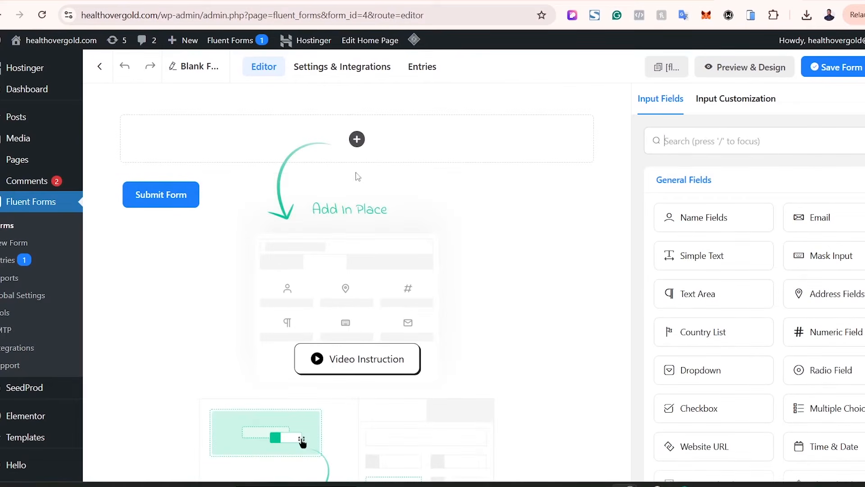
left_click(190, 68)
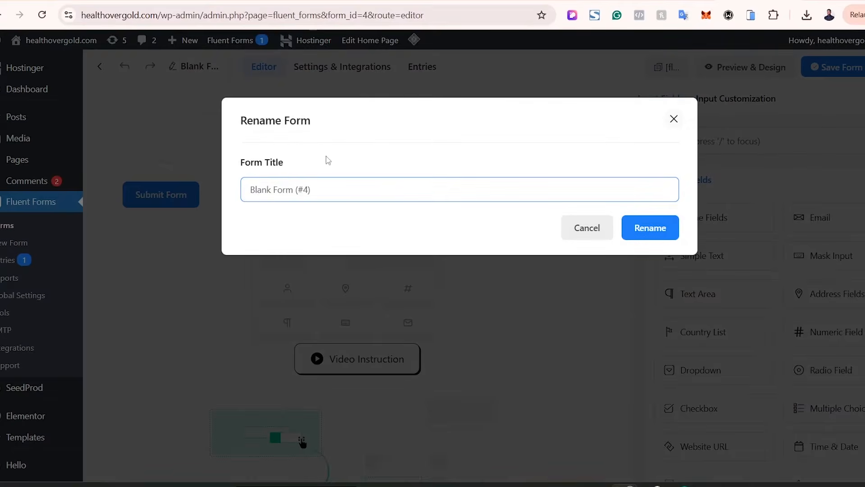
left_click_drag(334, 189, 245, 190)
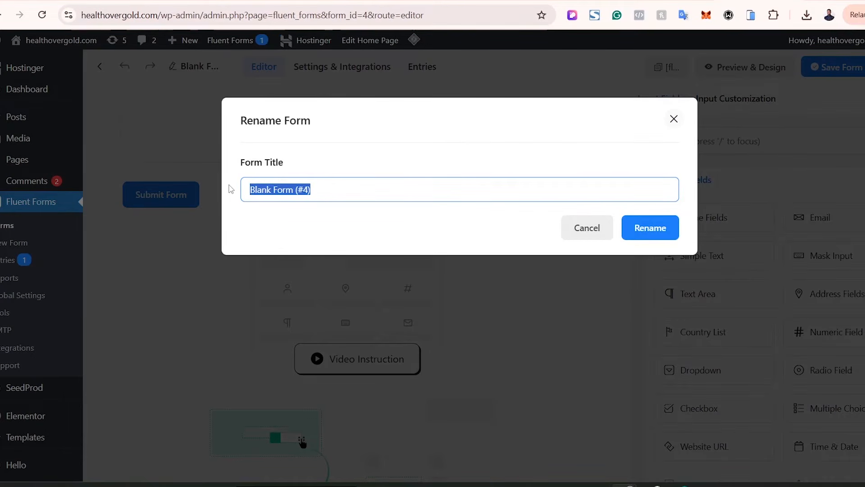
type("Go")
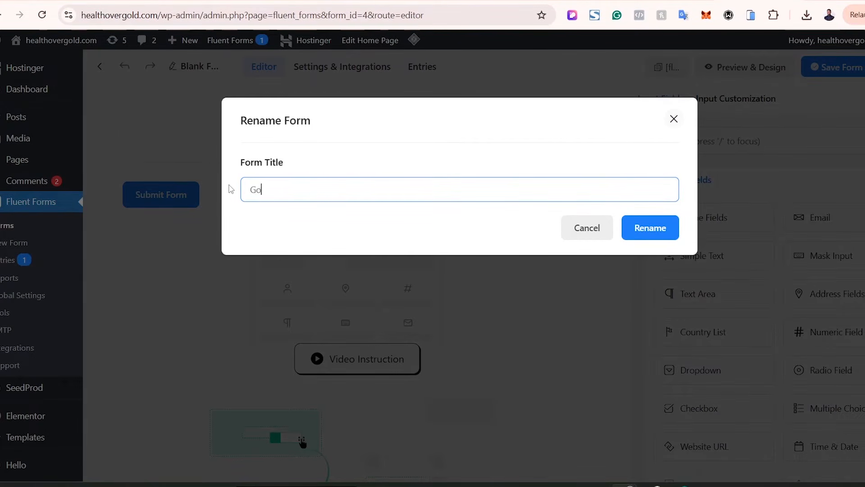
type("utflare Pain Relief")
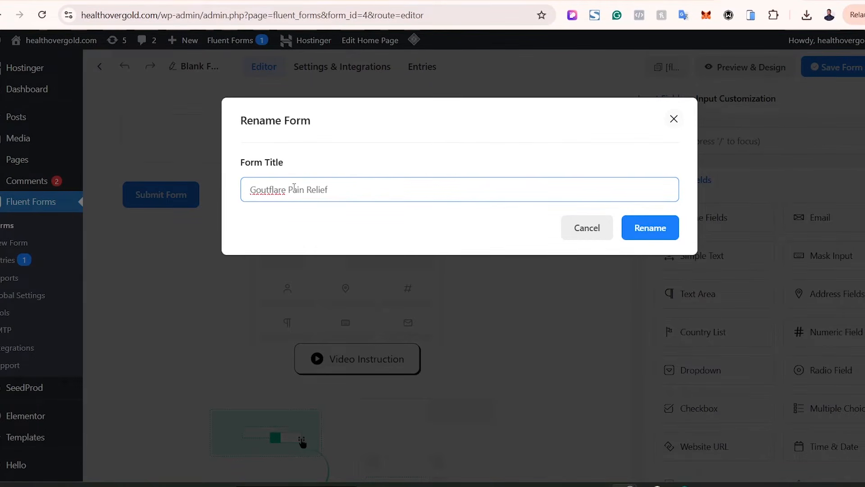
left_click(651, 225)
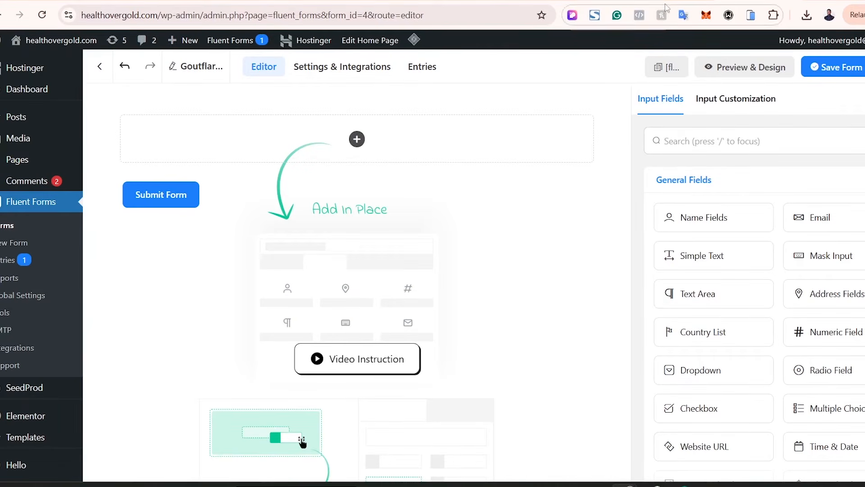
- Review the fields on the reference site's order form
left_click(685, 0)
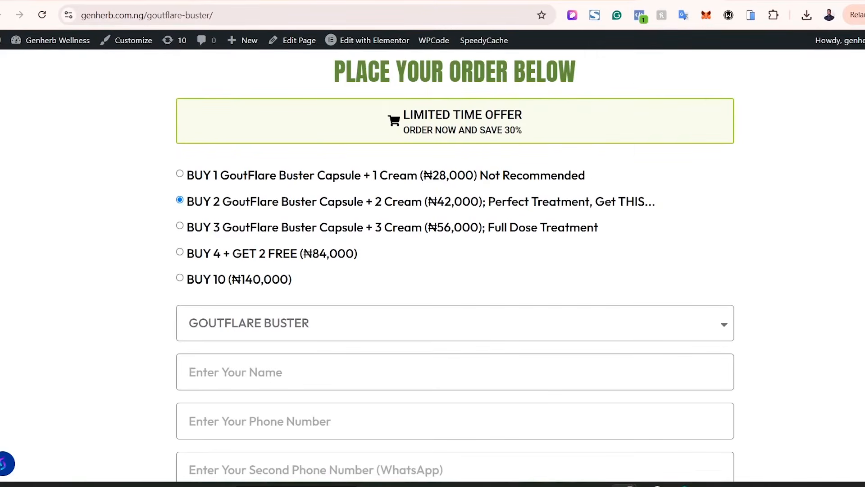
scroll(391, 347, "down", 3)
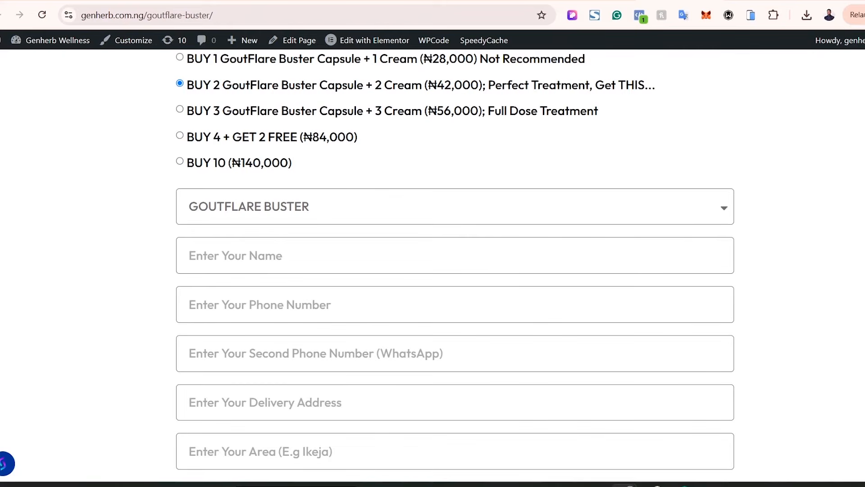
scroll(170, 279, "down", 4)
scroll(169, 280, "up", 8)
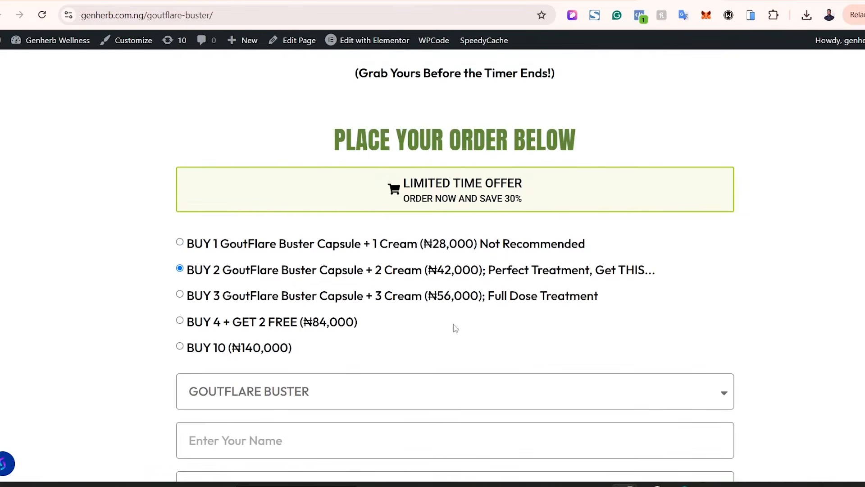
scroll(433, 266, "up", 2)
scroll(433, 265, "down", 3)
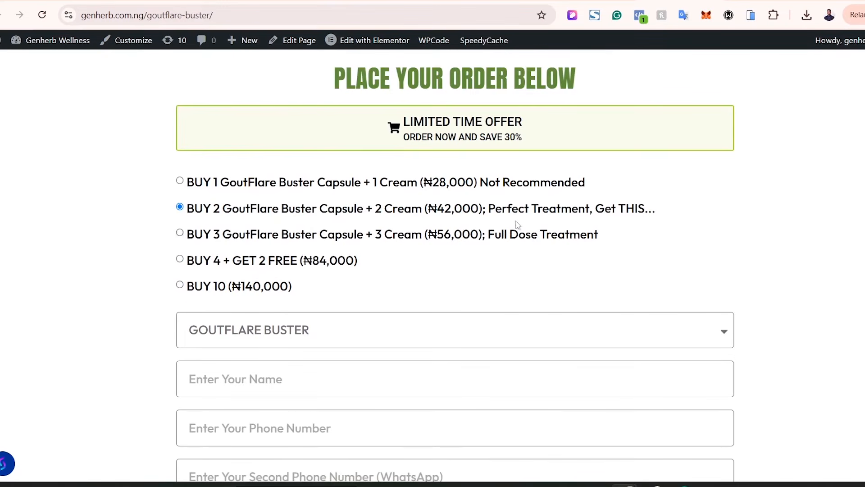
- Add a Name Fields block with First and Last Name inputs, found by searching 'nam'
left_click(676, 0)
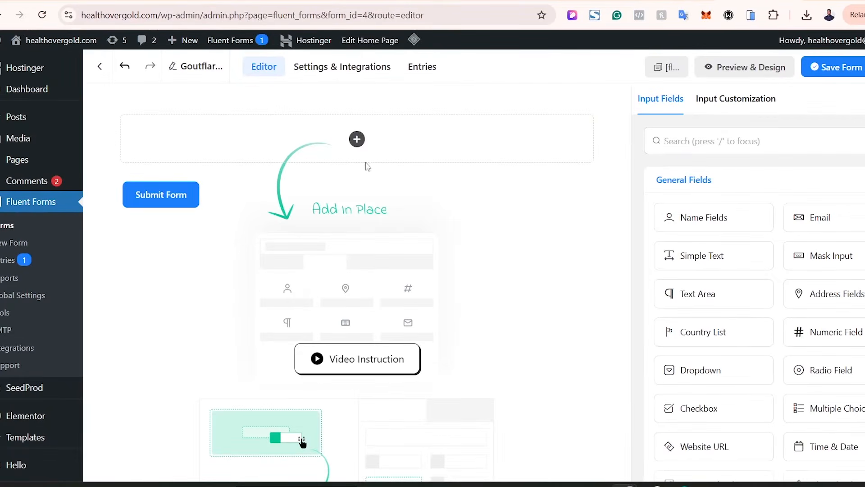
left_click(357, 138)
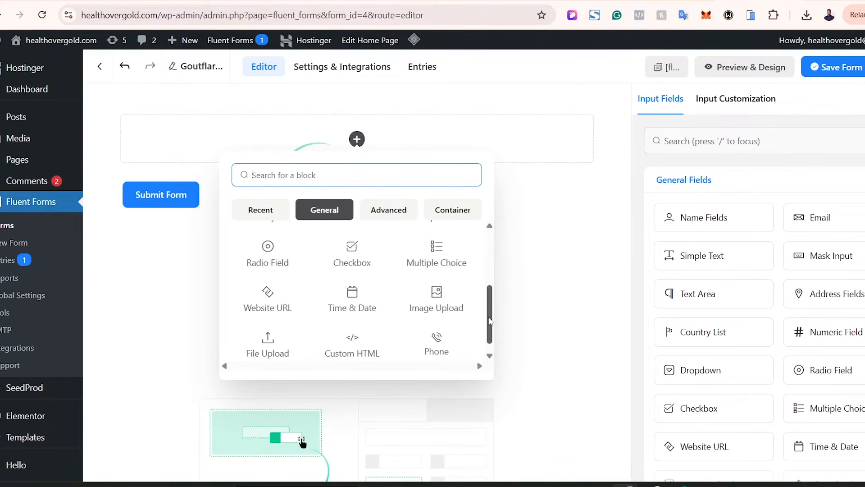
type("nam")
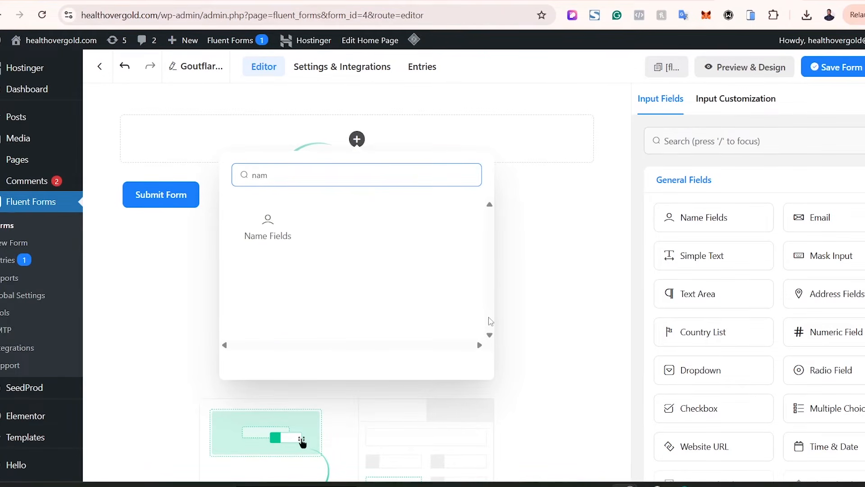
left_click(263, 232)
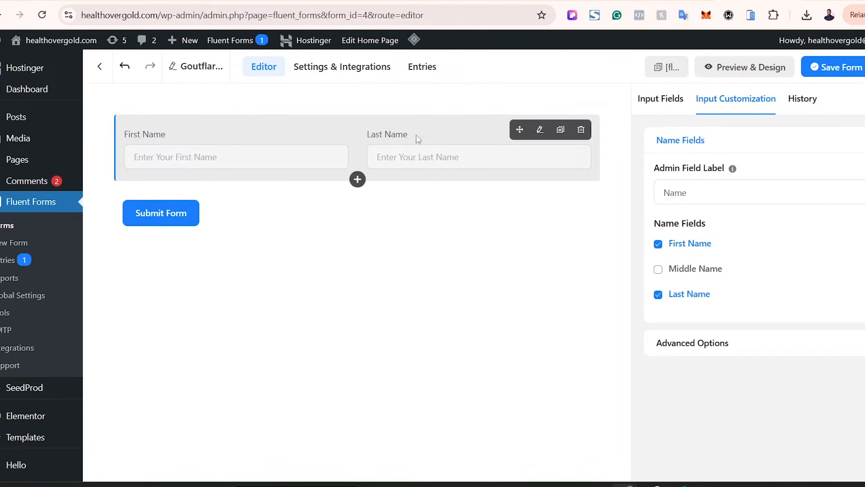
- Drop the Last Name part and set the Admin Field Label to 'Full Name'
left_click(659, 296)
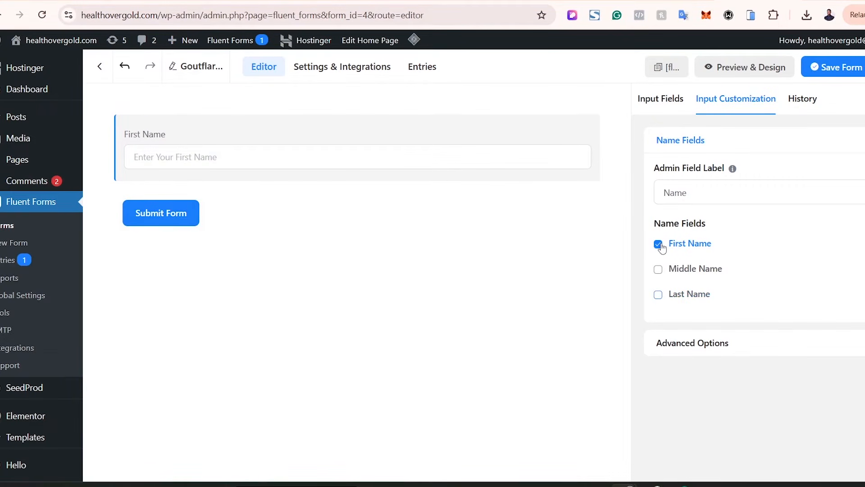
left_click_drag(715, 193, 612, 201)
type("Full Name")
key("ctrl+a")
key("ctrl+c")
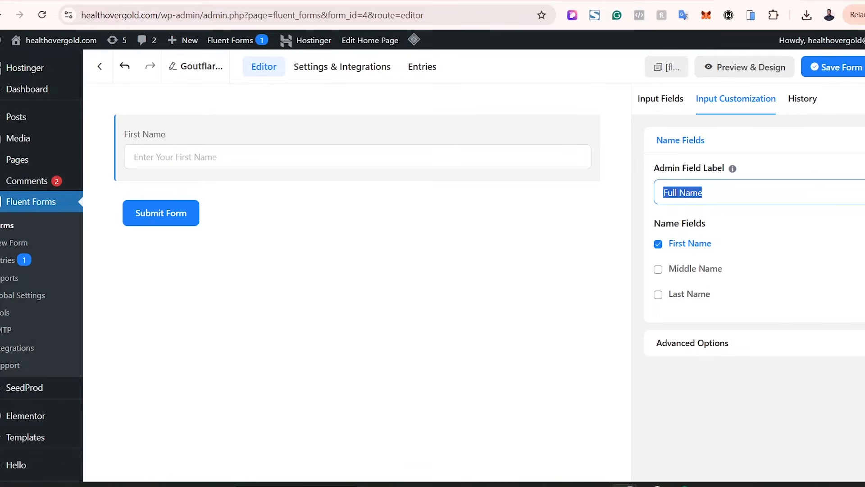
- Relabel the First Name sub-field 'Full Name' with placeholder 'Enter Your Full Name'
left_click(689, 244)
left_click(722, 291)
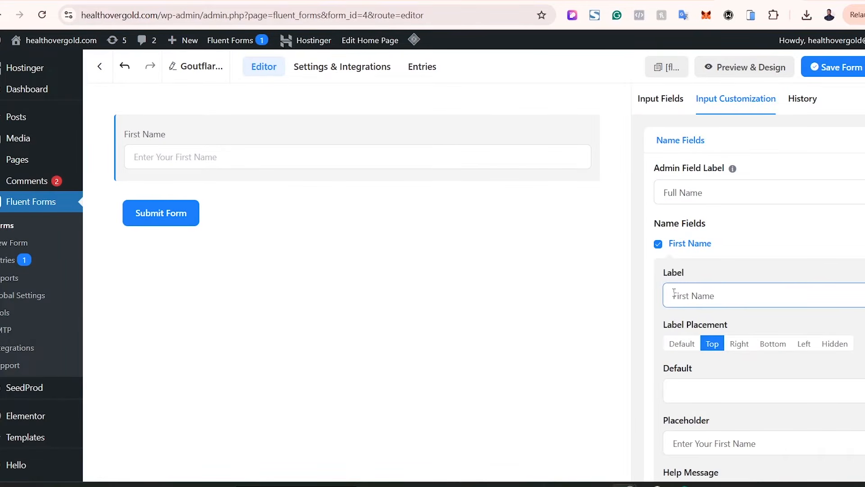
key("ctrl+a")
key("ctrl+v")
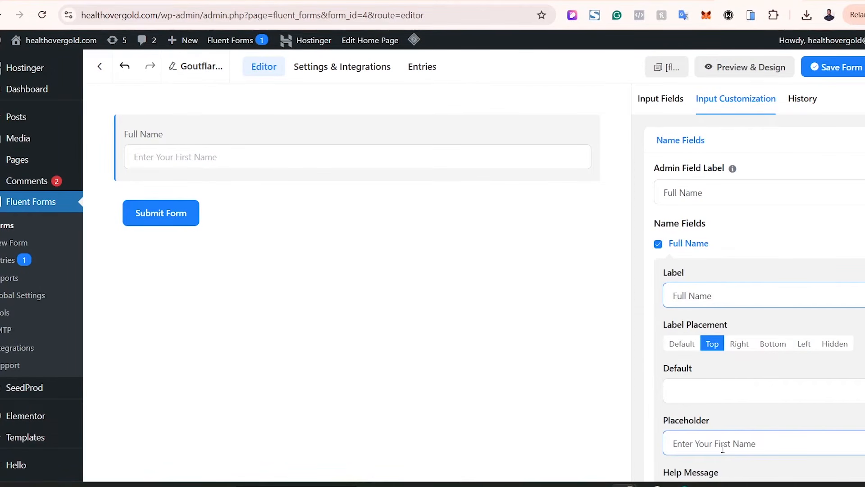
left_click_drag(714, 444, 826, 456)
key("ctrl+v")
- Compare the name field with the reference order page's fields, then collapse the sub-field settings
mouse_move(135, 140)
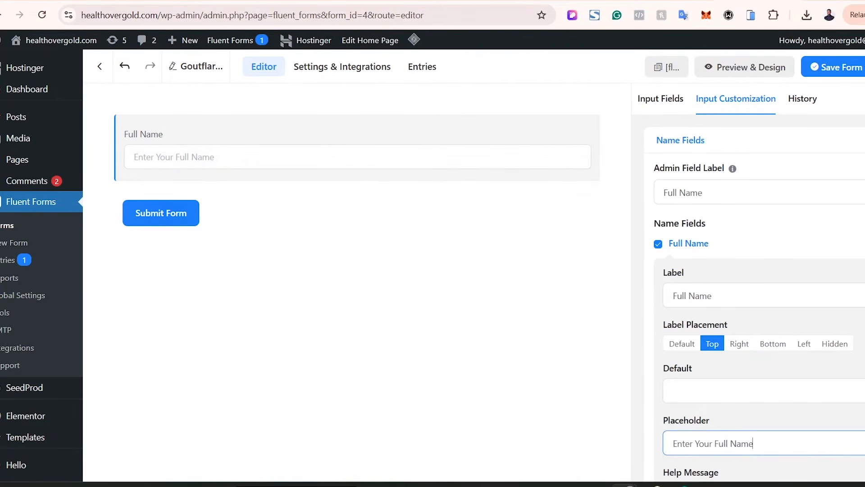
left_click(667, 1)
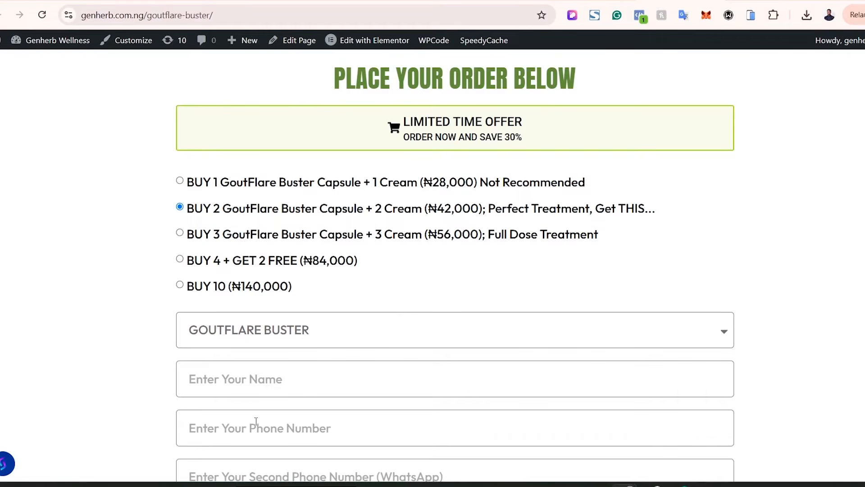
scroll(233, 105, "down", 7)
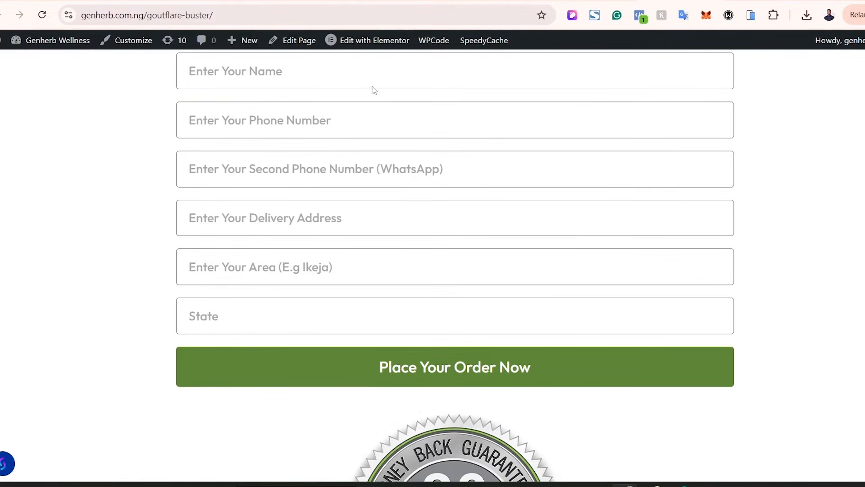
left_click(766, 1)
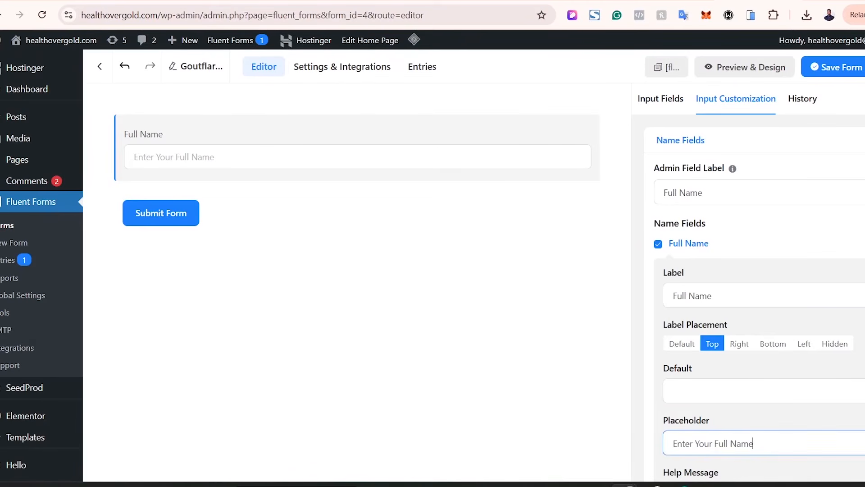
left_click(864, 244)
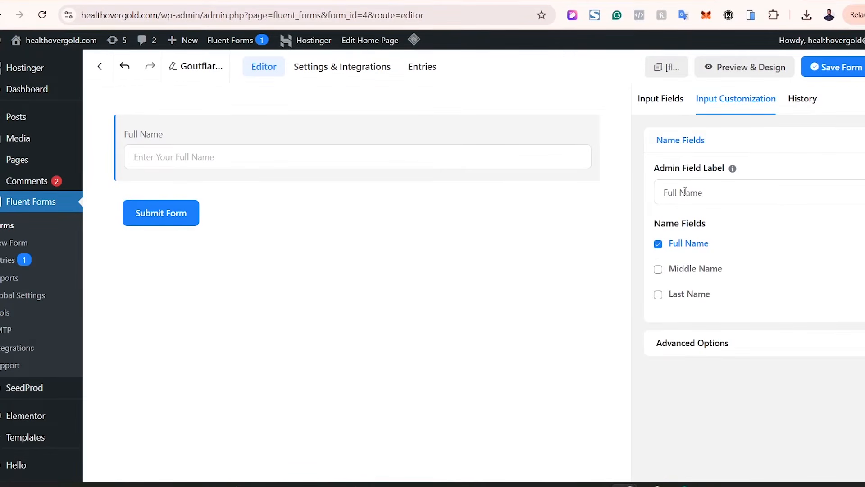
- Try adding a Phone field below Full Name and dismiss its upgrade notice
mouse_move(365, 173)
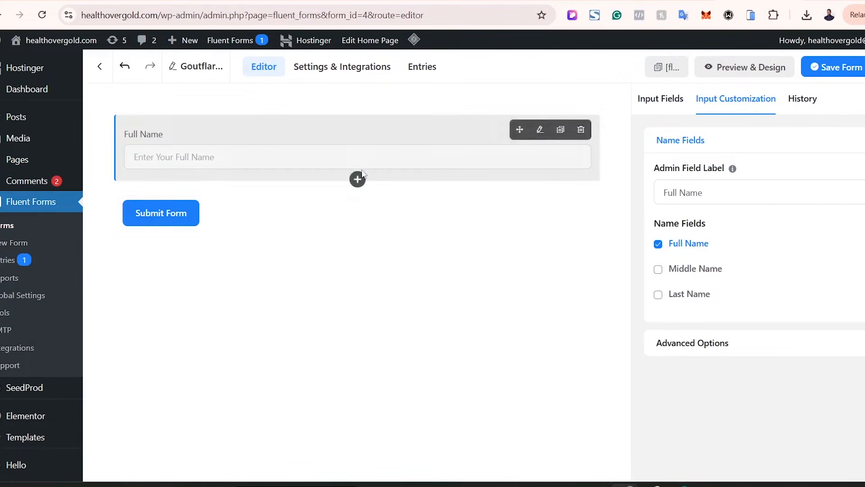
left_click(358, 180)
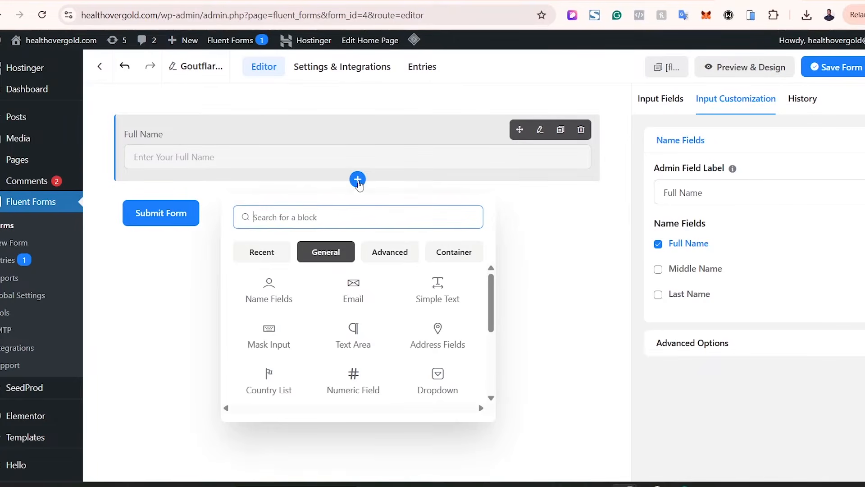
type("phone")
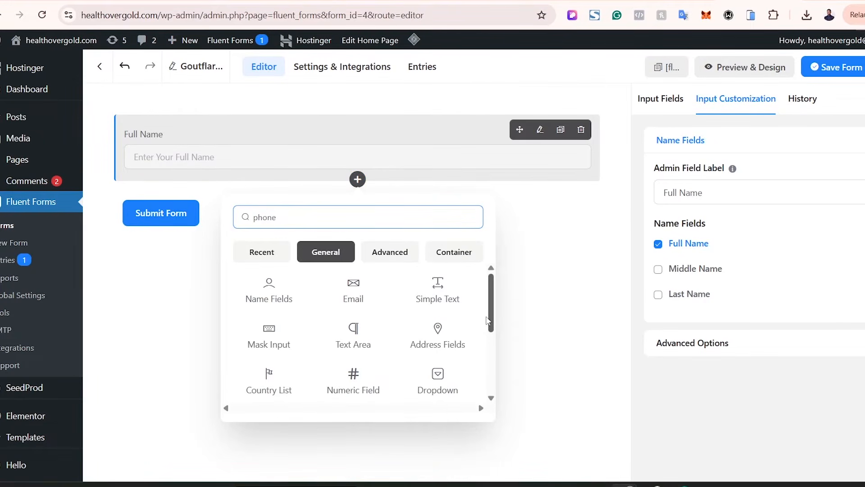
scroll(435, 374, "down", 3)
left_click(435, 374)
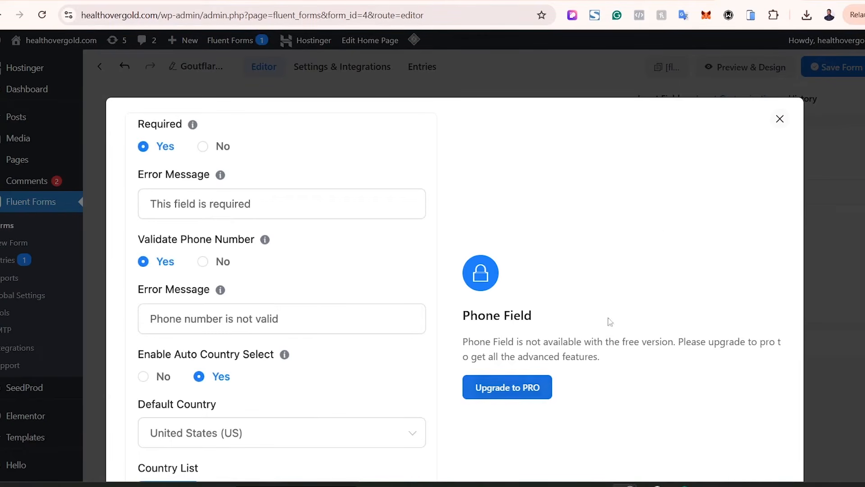
left_click(780, 119)
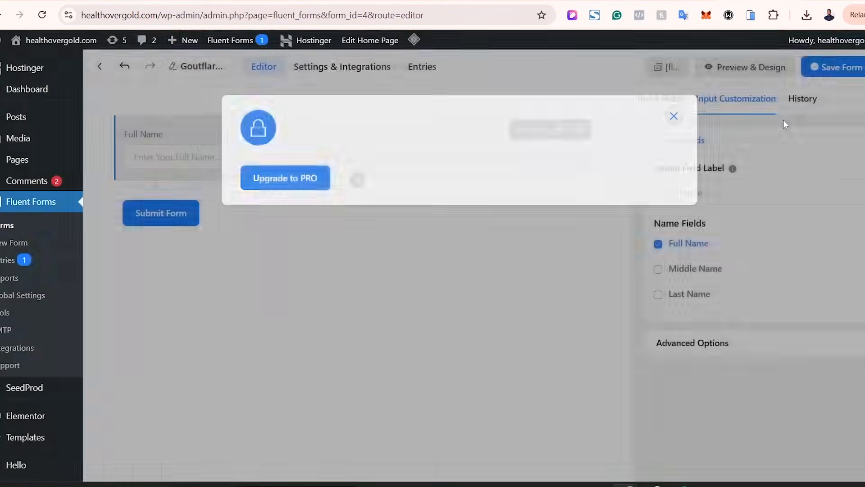
- Add a required simple text field 'Phone Number' with placeholder 'Enter Your Phone Number'
left_click(357, 180)
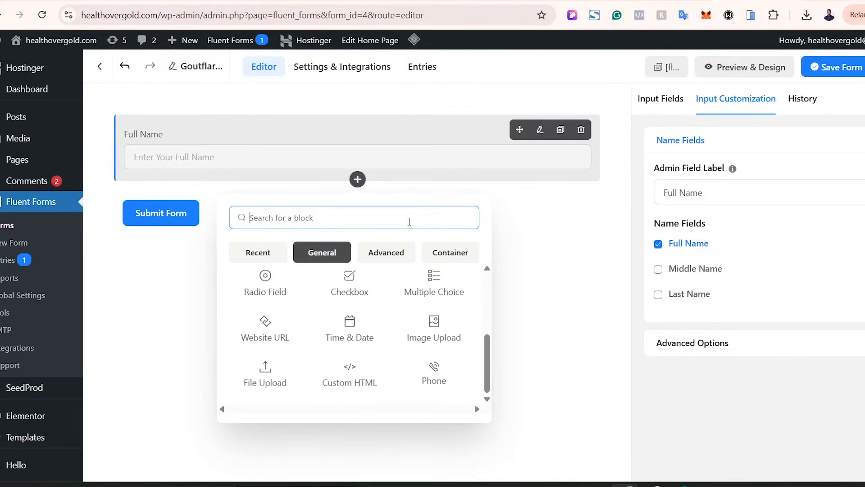
type("sim")
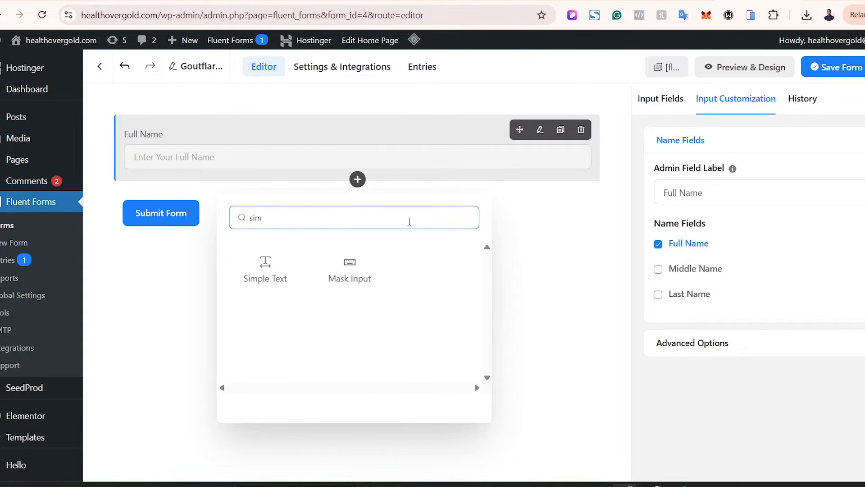
left_click(265, 266)
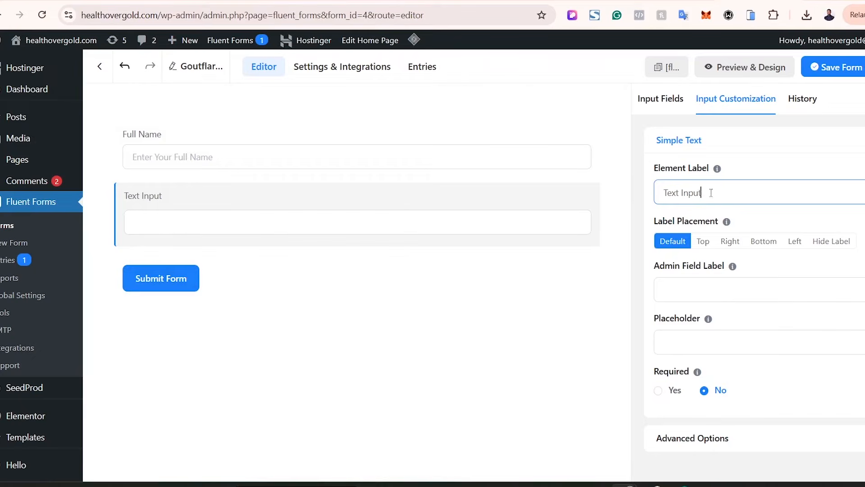
left_click_drag(720, 194, 635, 207)
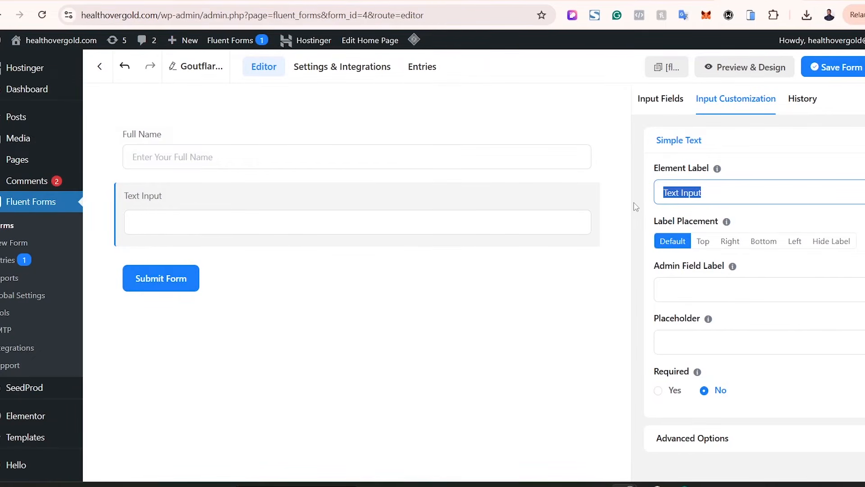
type("Phone Num")
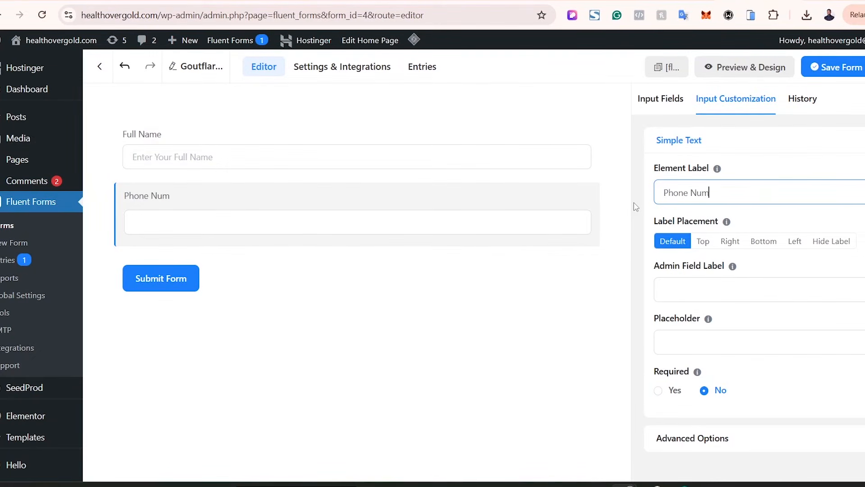
type("ber")
key("ctrl+a")
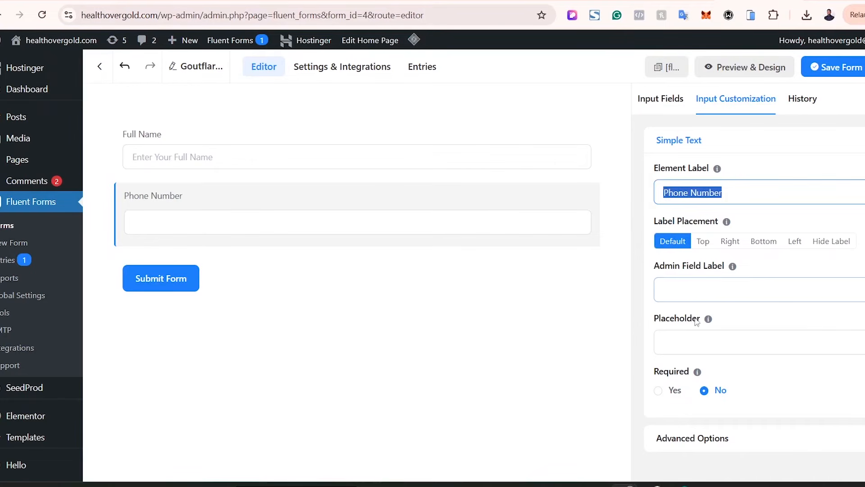
left_click(698, 343)
type("Enter Yoy")
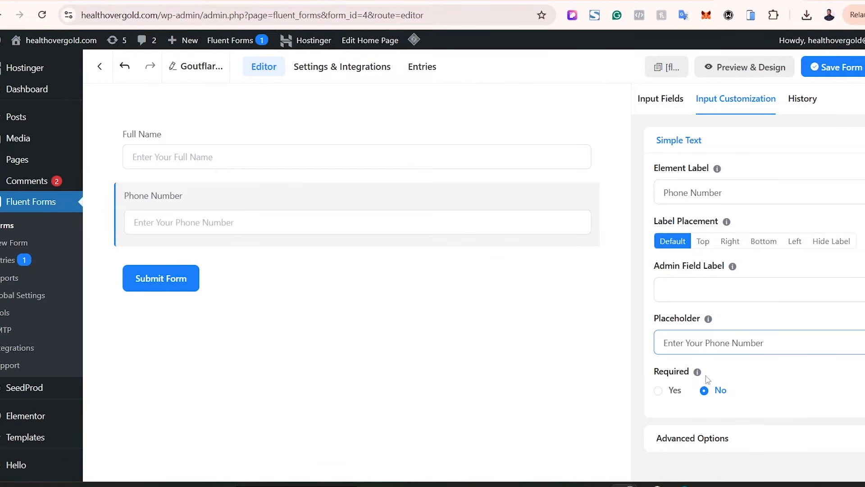
left_click(658, 391)
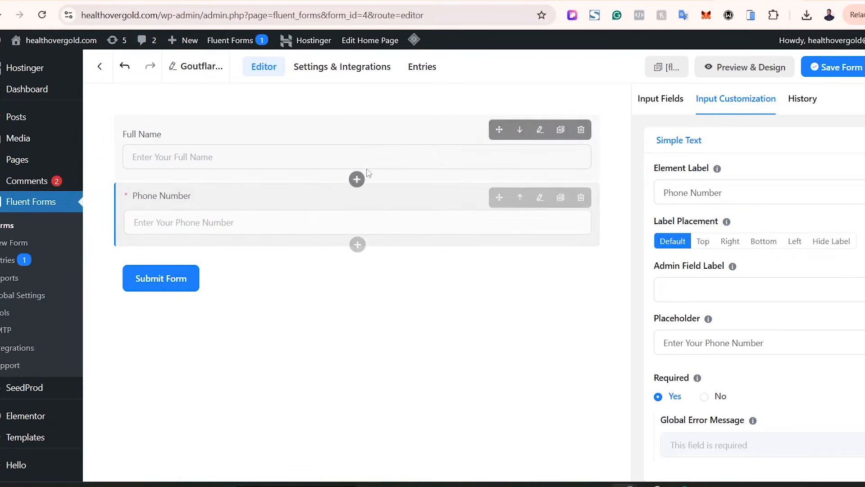
- Set the Full Name field's Required option to Yes
left_click(415, 156)
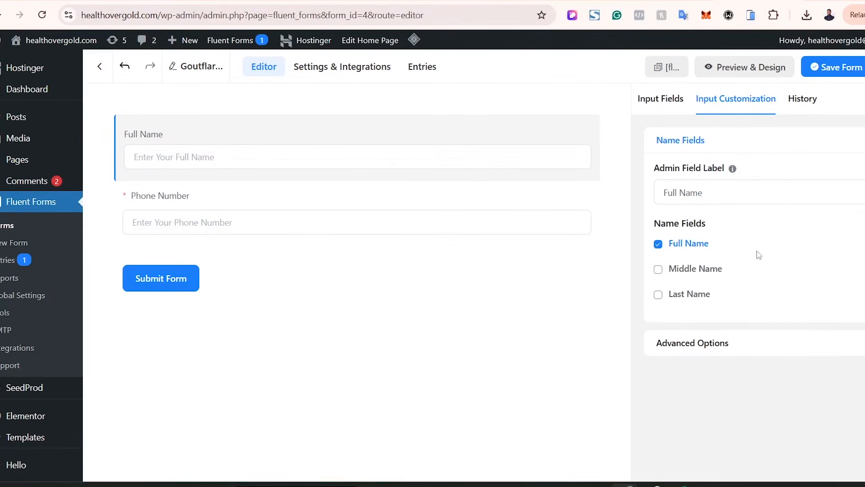
left_click(864, 244)
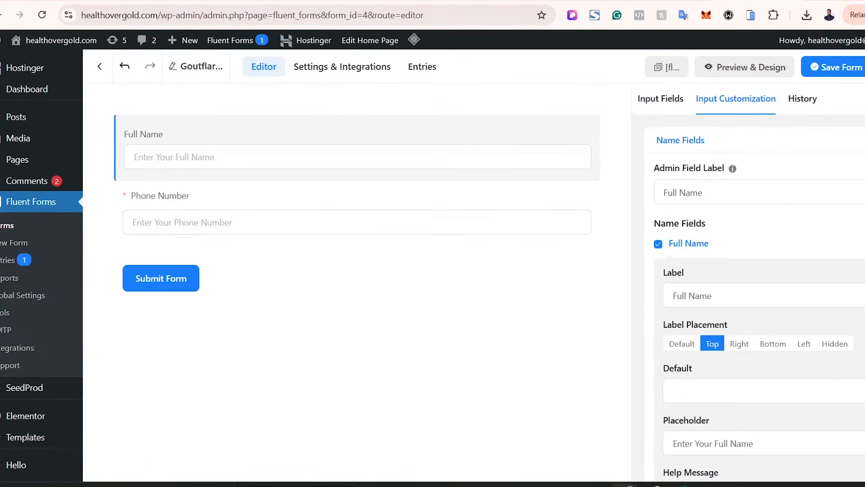
scroll(433, 268, "down", 3)
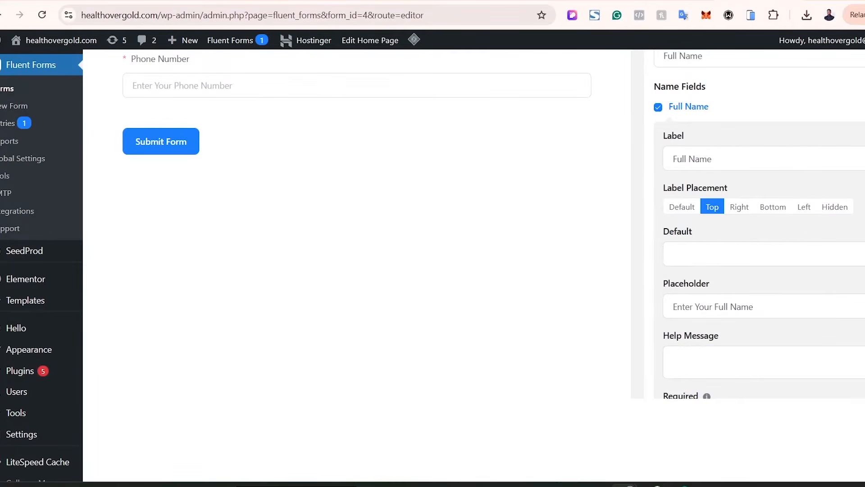
scroll(759, 225, "down", 3)
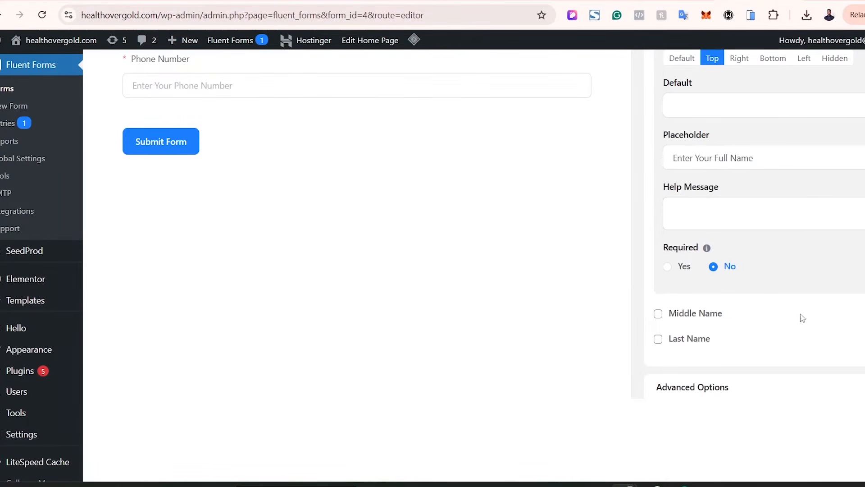
left_click(669, 266)
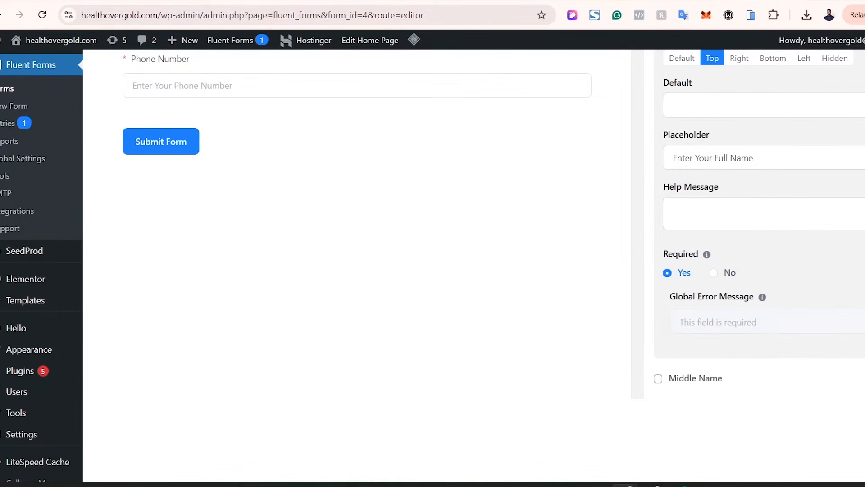
scroll(509, 252, "up", 3)
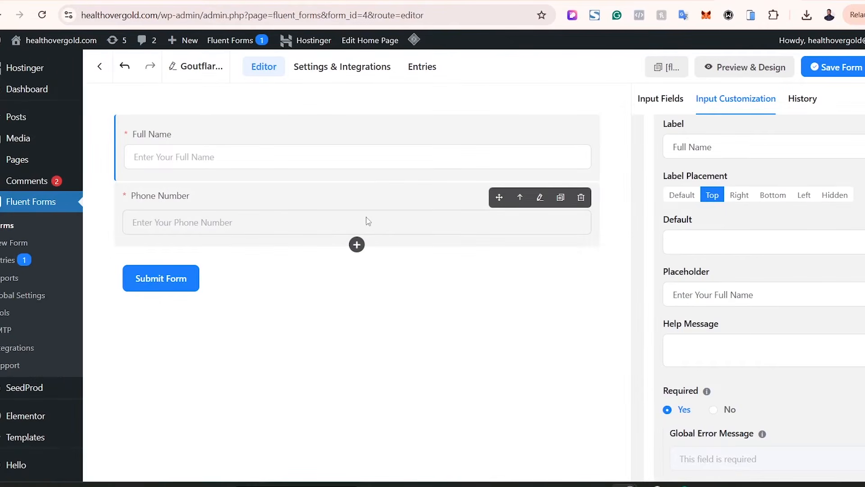
- Duplicate the Phone Number field and relabel the copy 'Second Phone Number'
left_click(561, 199)
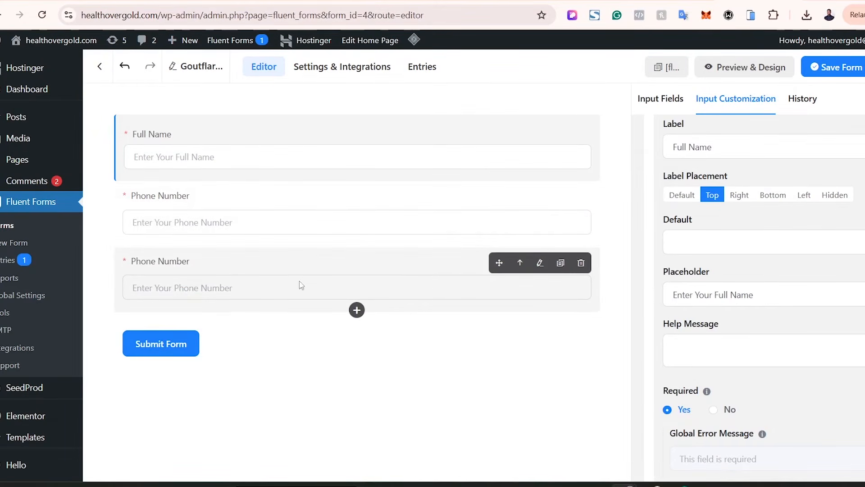
left_click(496, 290)
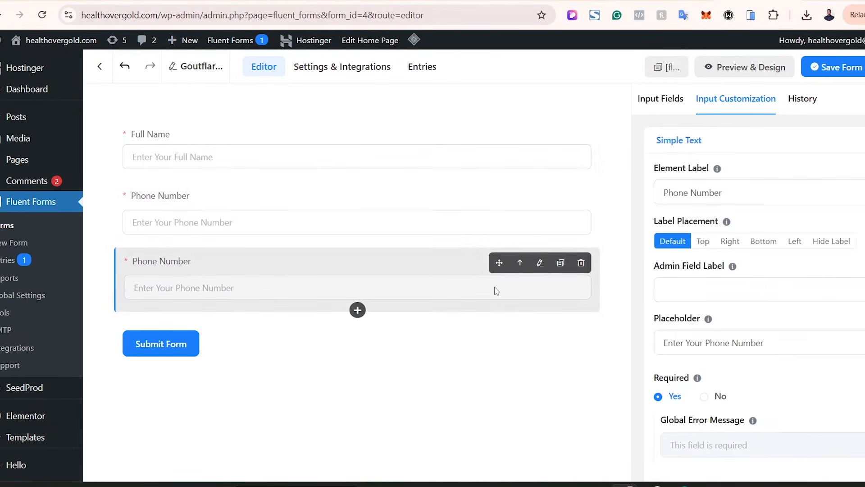
left_click(685, 190)
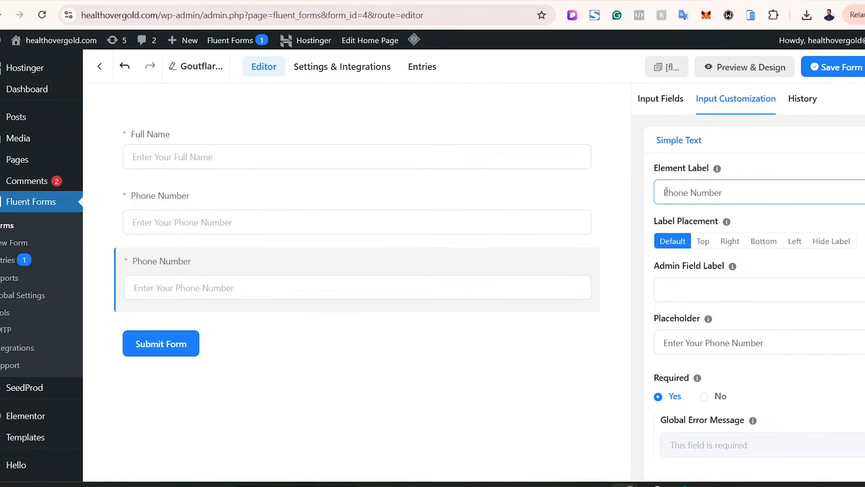
type("Second")
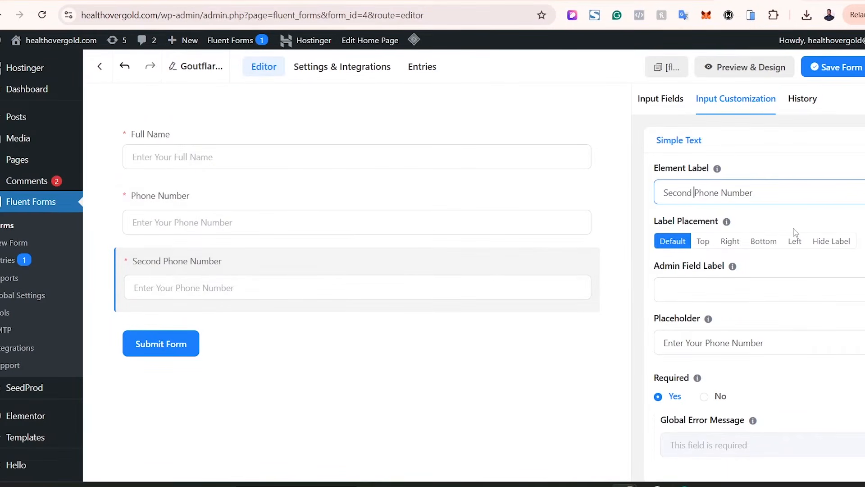
key("ctrl+a")
key("ctrl+c")
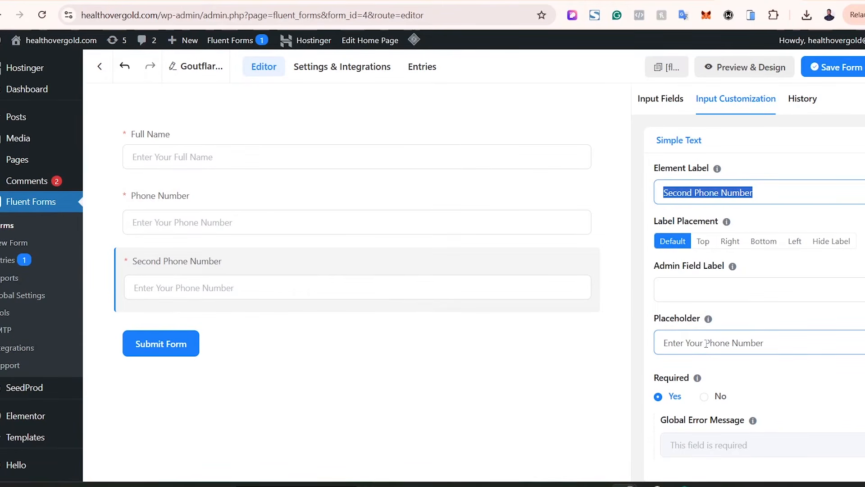
- Set its placeholder to 'Enter Your Second Phone Number (Whatsapp)' and make it optional
left_click_drag(705, 343, 845, 348)
key("ctrl+v")
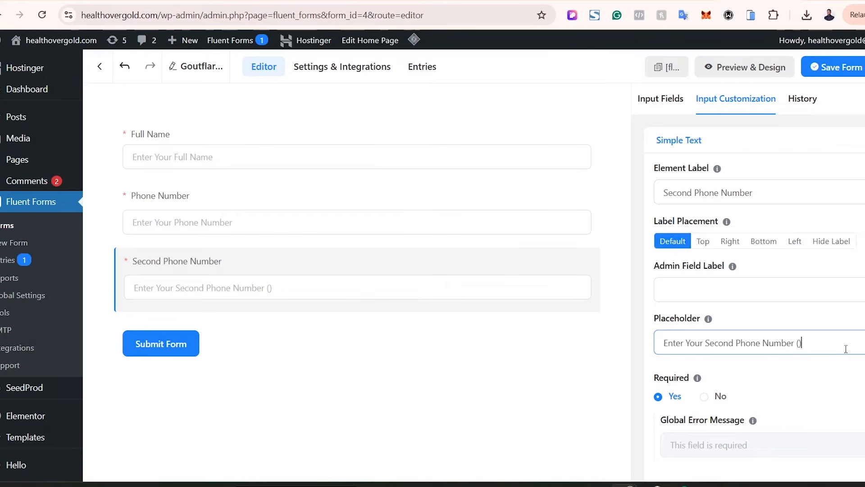
type("Whatsapp")
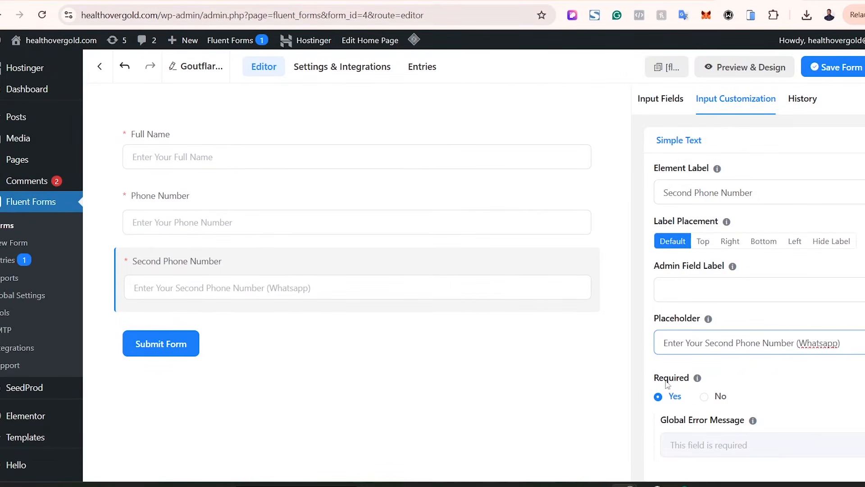
left_click(705, 397)
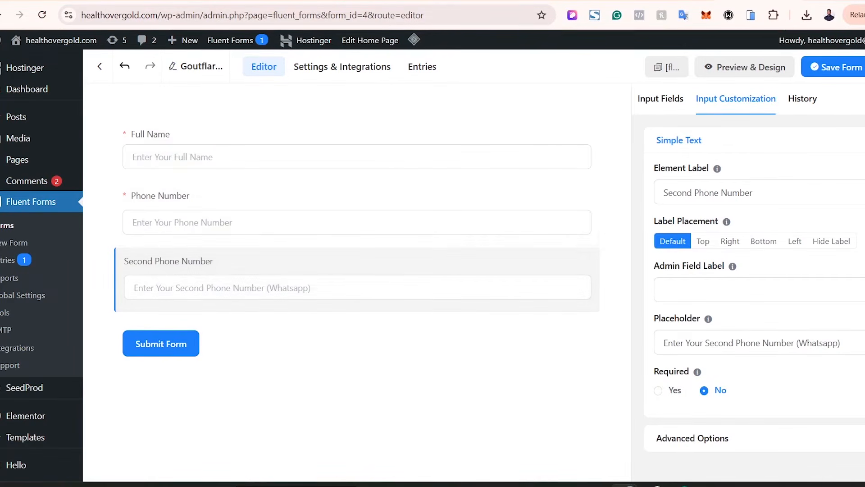
left_click(676, 1)
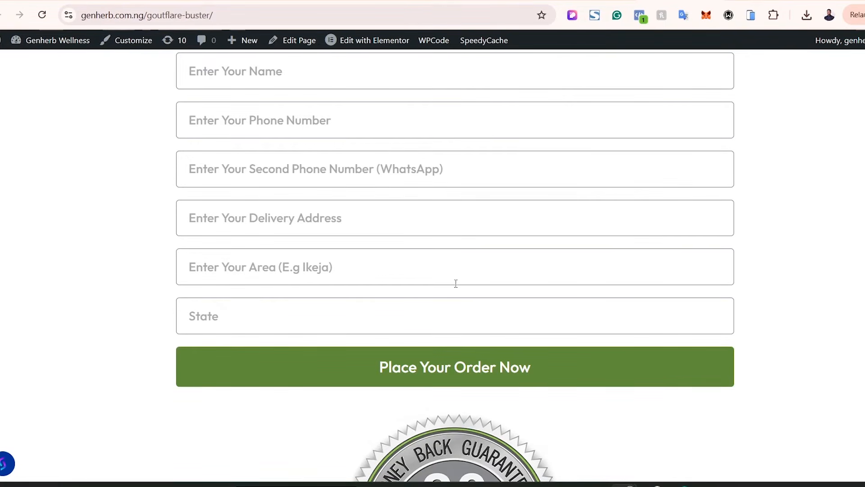
left_click(541, 1)
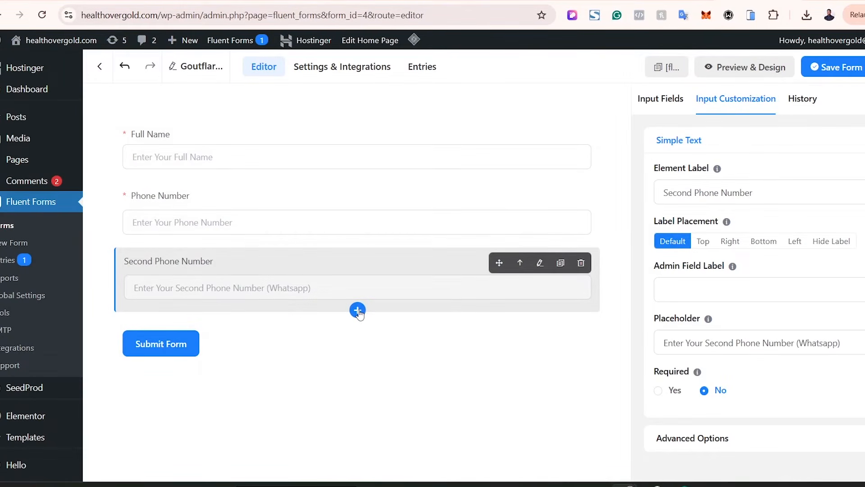
- Add an Address block and remove Address Line 2, Zip Code, Country and City
left_click(358, 311)
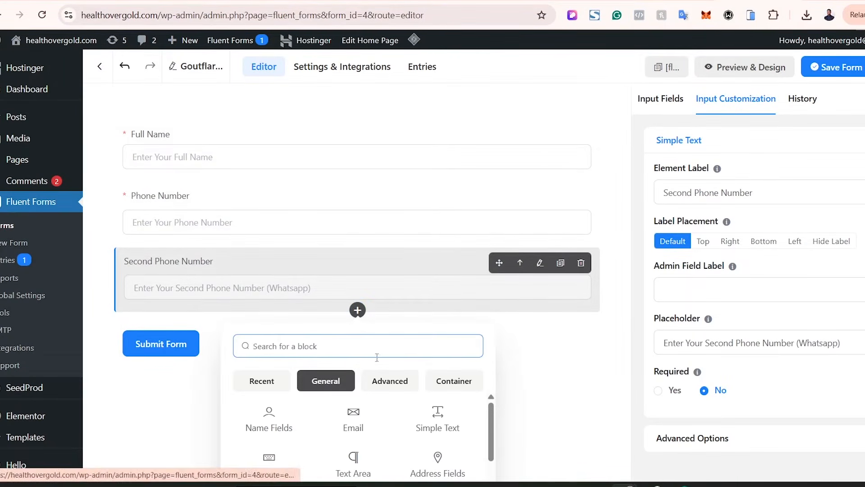
left_click(439, 460)
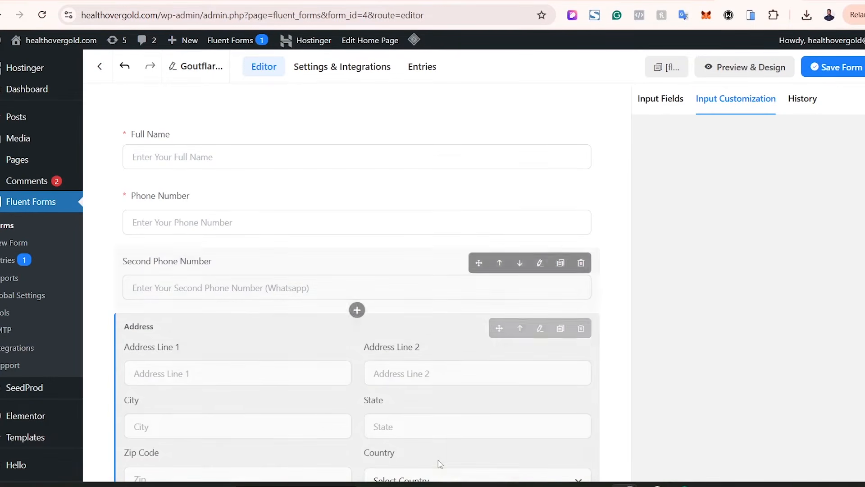
scroll(440, 464, "down", 2)
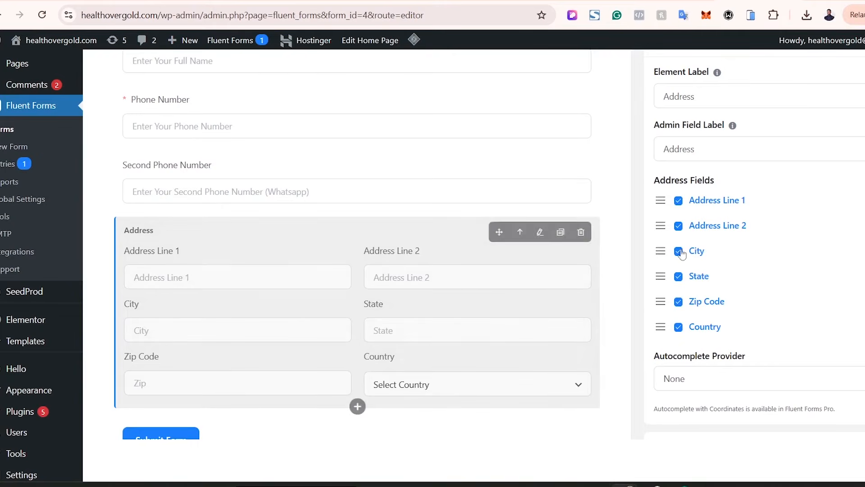
left_click(679, 226)
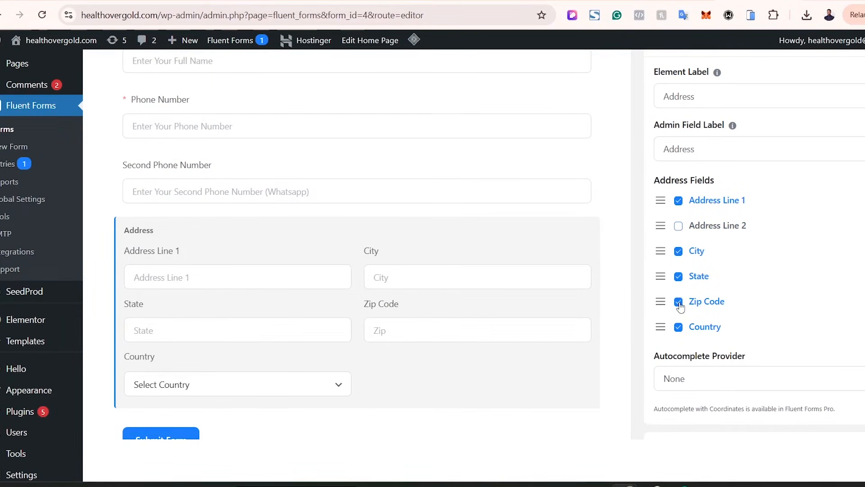
left_click(679, 302)
left_click(680, 328)
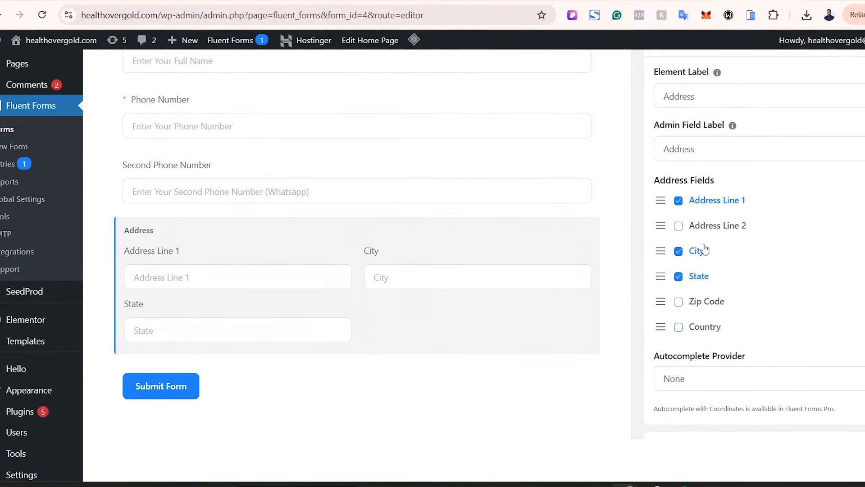
left_click(680, 255)
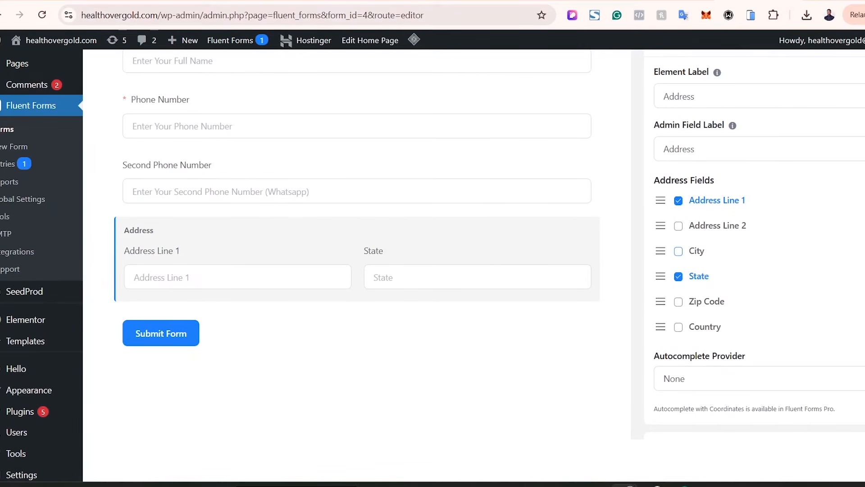
- Rename Address Line 1 to a required 'Delivery Address' with placeholder 'Enter Your Delivery Address'
left_click(863, 200)
left_click(779, 255)
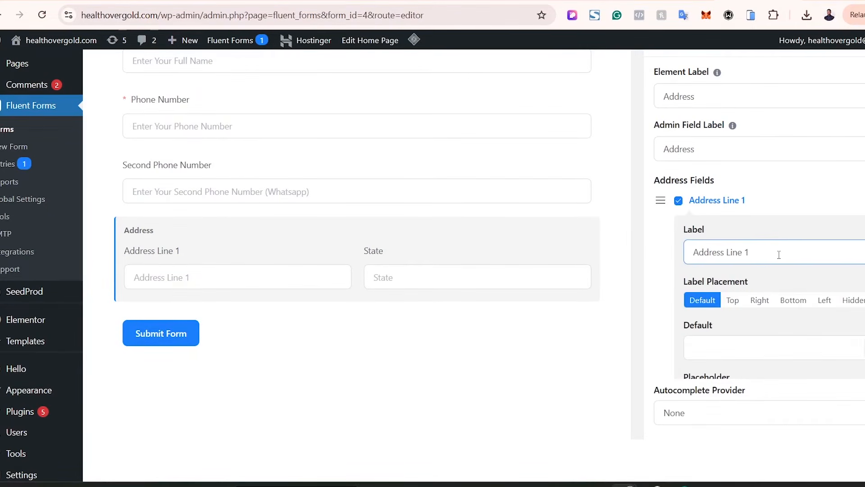
key("ctrl+a")
type("Delivery Address")
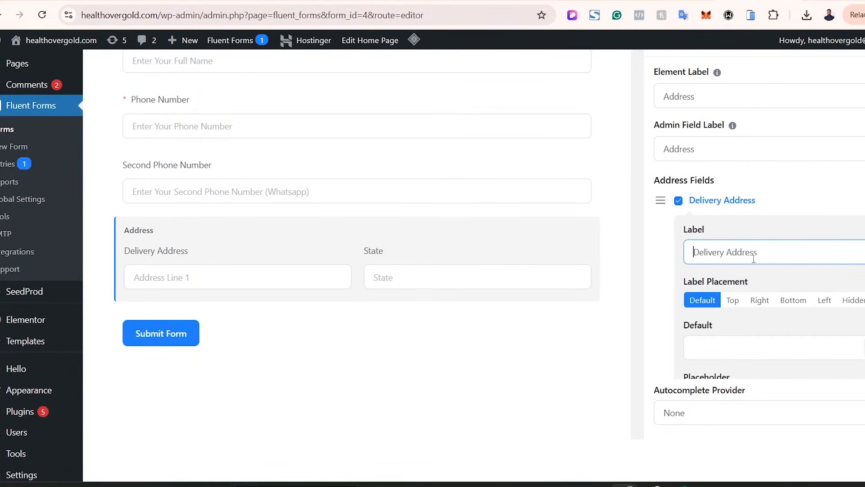
scroll(767, 228, "down", 3)
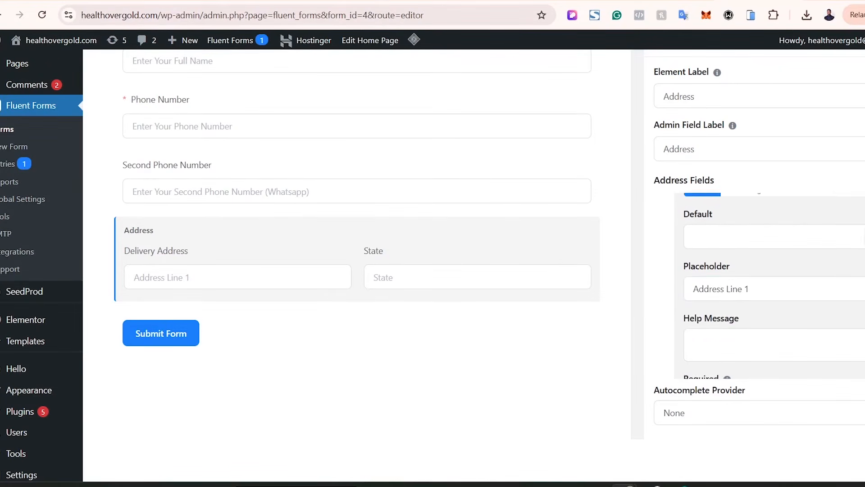
left_click_drag(750, 285, 673, 301)
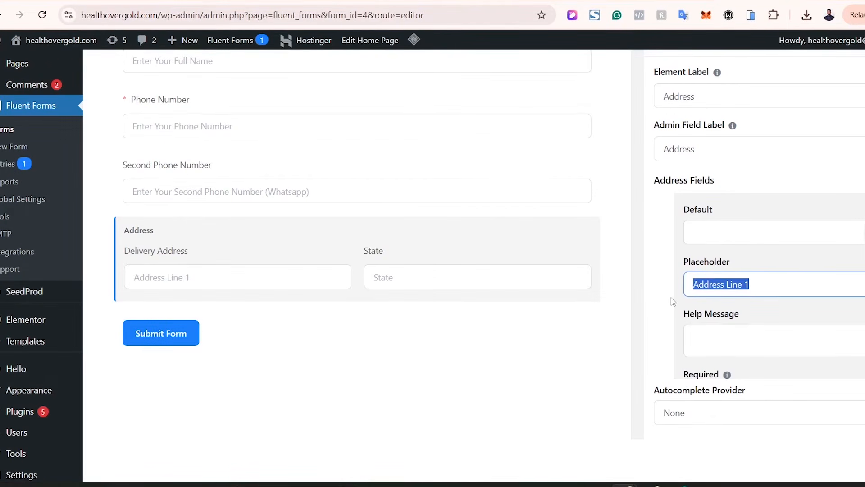
type("Enter Your Delivery Address")
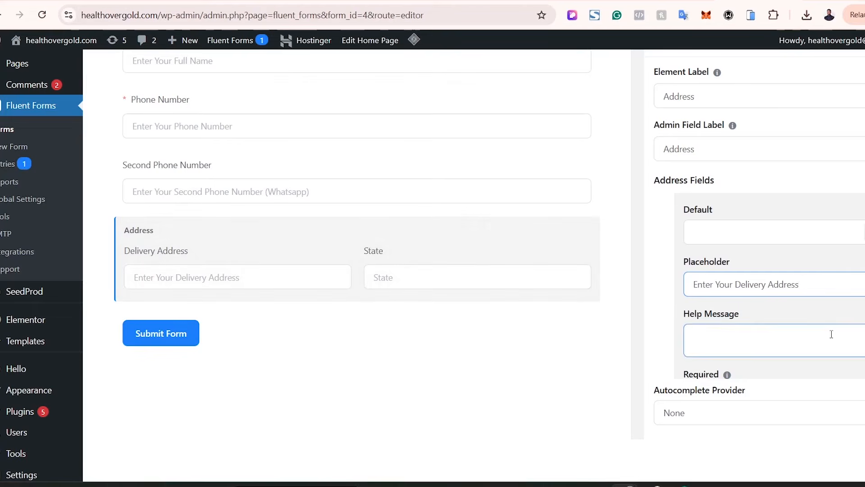
scroll(687, 327, "down", 2)
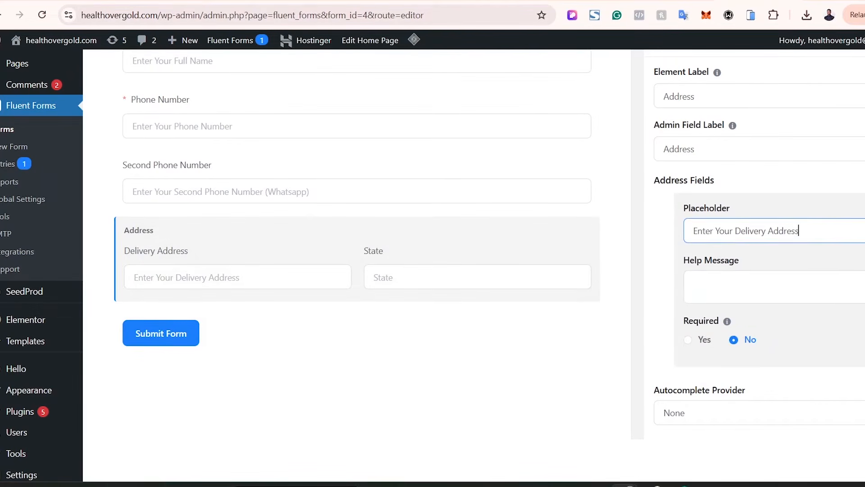
left_click(688, 333)
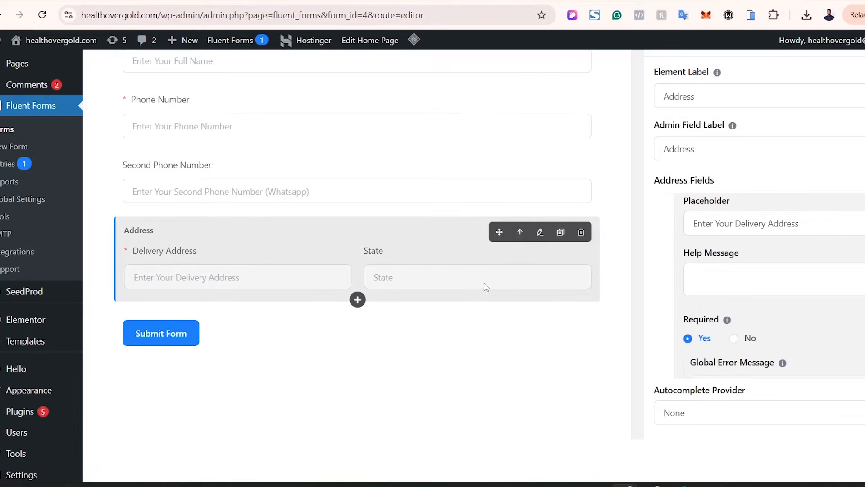
scroll(485, 289, "up", 2)
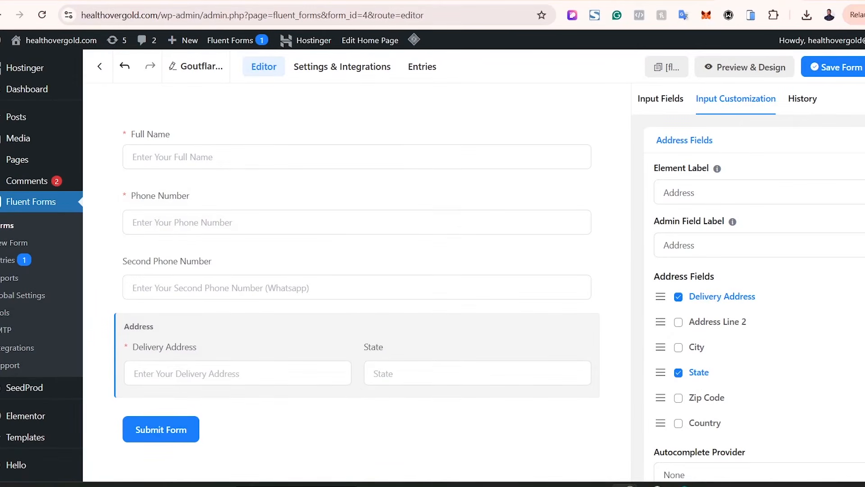
- Rename State to a required 'Delivery State' with placeholder 'Enter Your Delivery State'
left_click(864, 373)
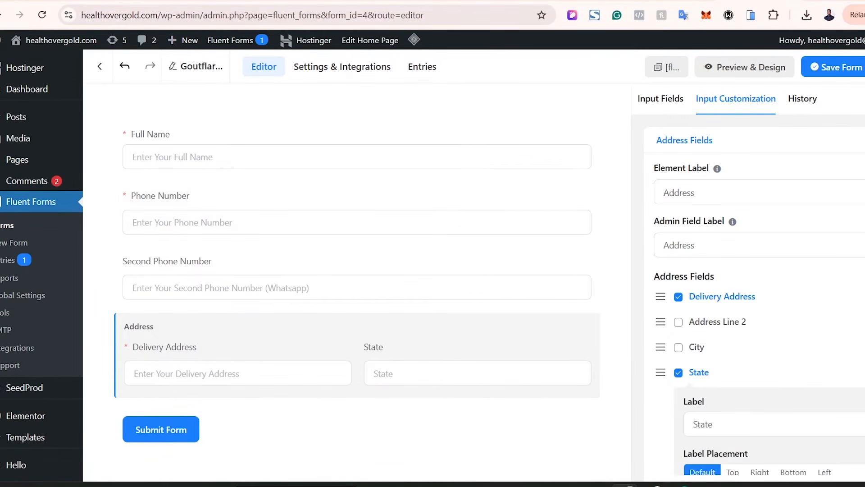
left_click_drag(722, 423, 674, 428)
key("Home")
type("Delivery")
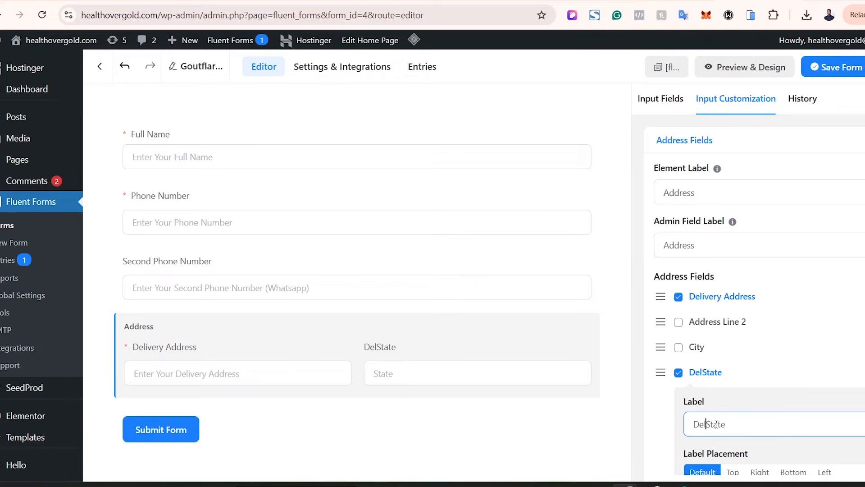
scroll(714, 431, "down", 5)
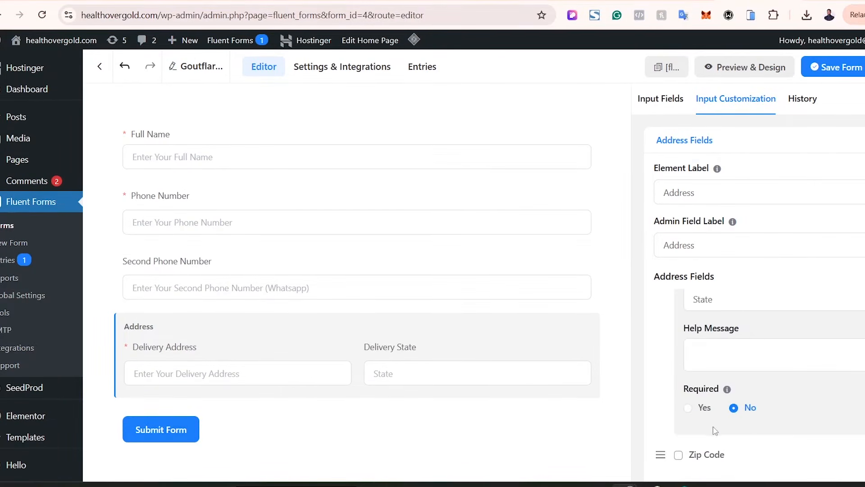
left_click(688, 408)
left_click(837, 362)
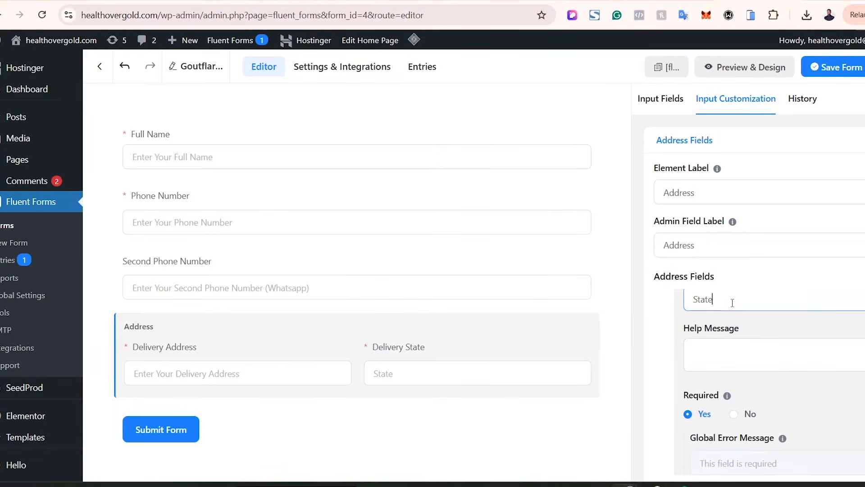
left_click_drag(732, 304, 660, 313)
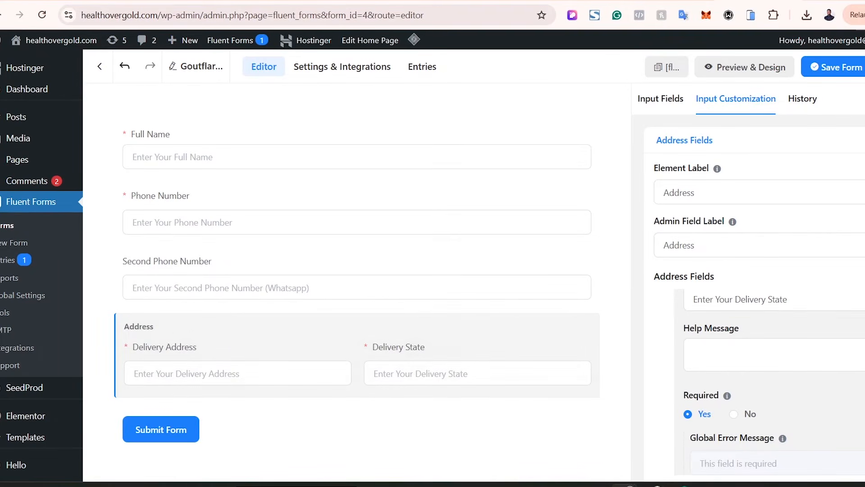
double_click(704, 192)
- Delete the 'Address' element label and compare with the reference form's product options
mouse_move(586, 198)
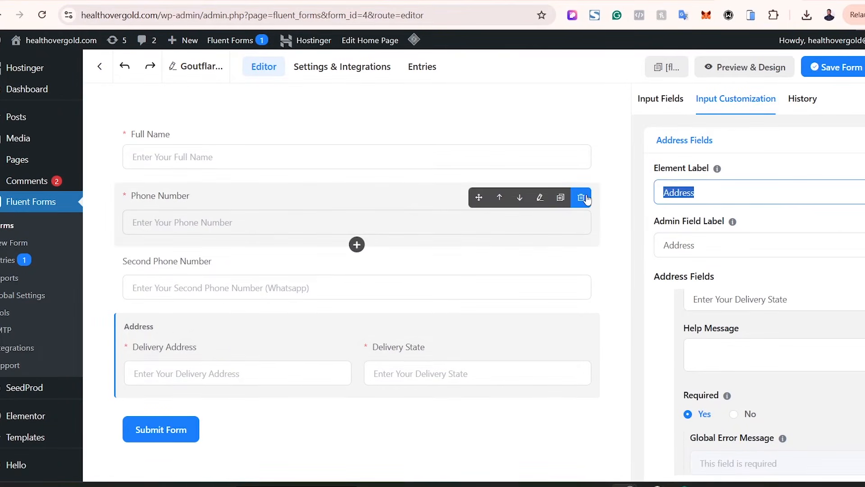
key("BackSpace")
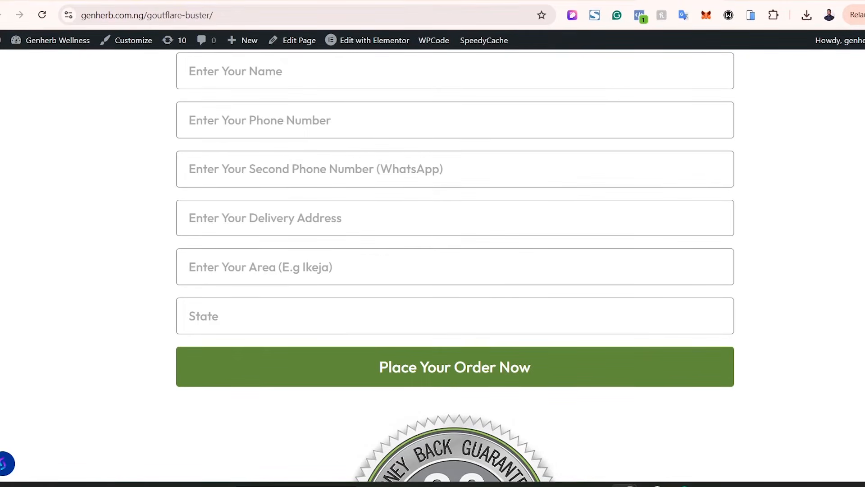
scroll(456, 271, "up", 6)
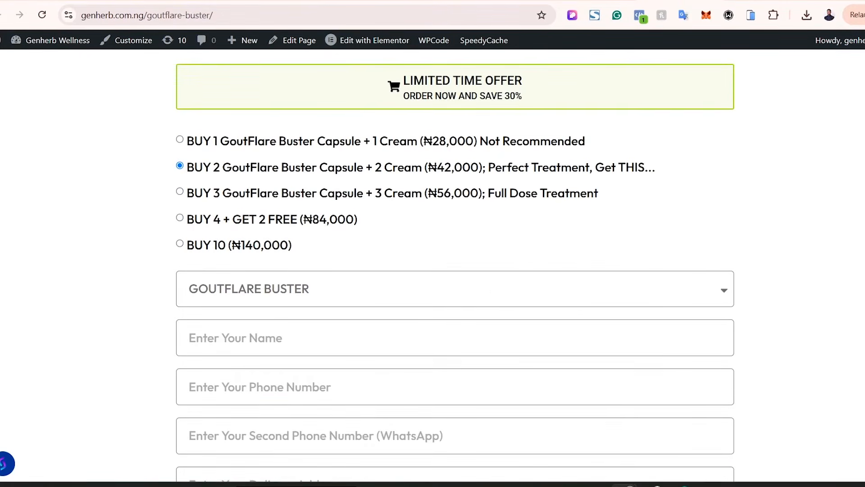
left_click_drag(174, 142, 323, 242)
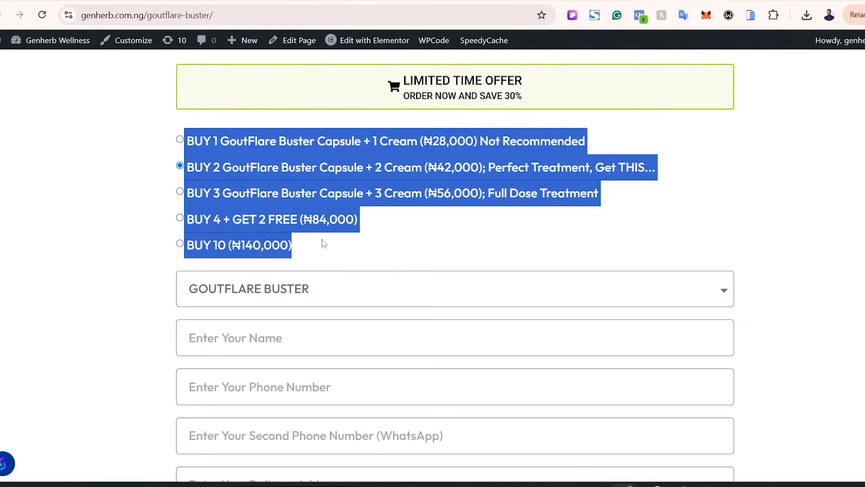
left_click(321, 255)
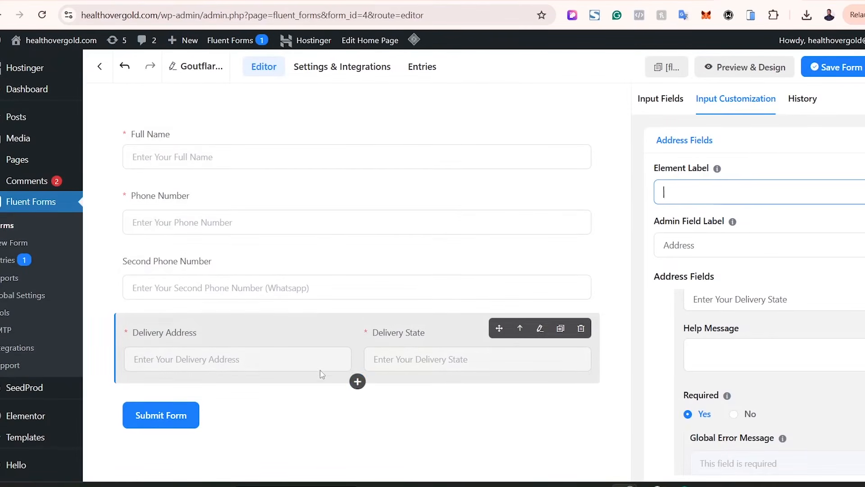
left_click(358, 382)
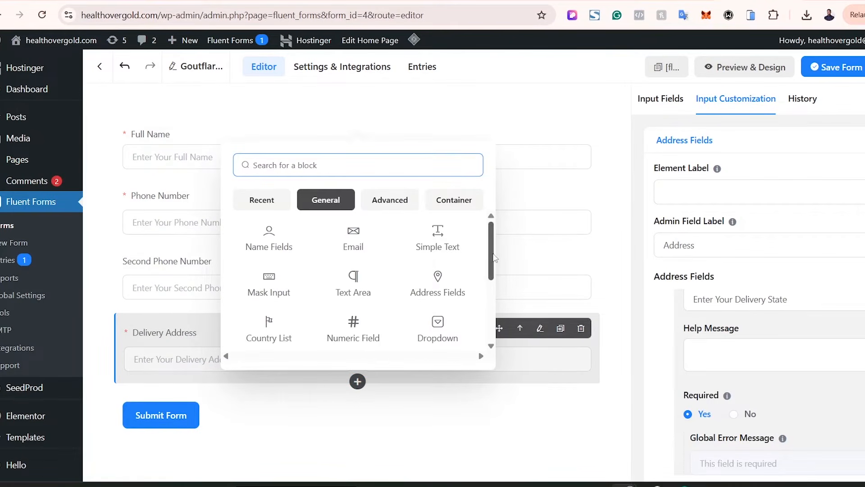
- Insert a Radio Field with default Yes and No options below the address fields
left_click_drag(491, 258, 491, 301)
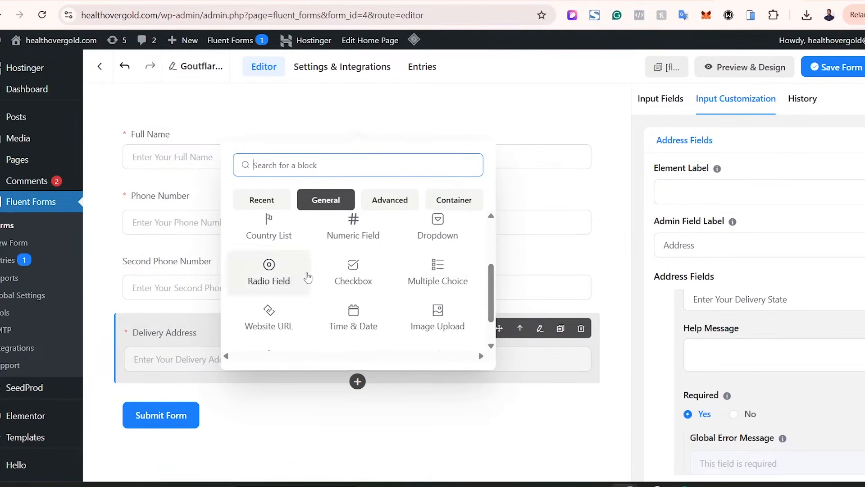
left_click(270, 280)
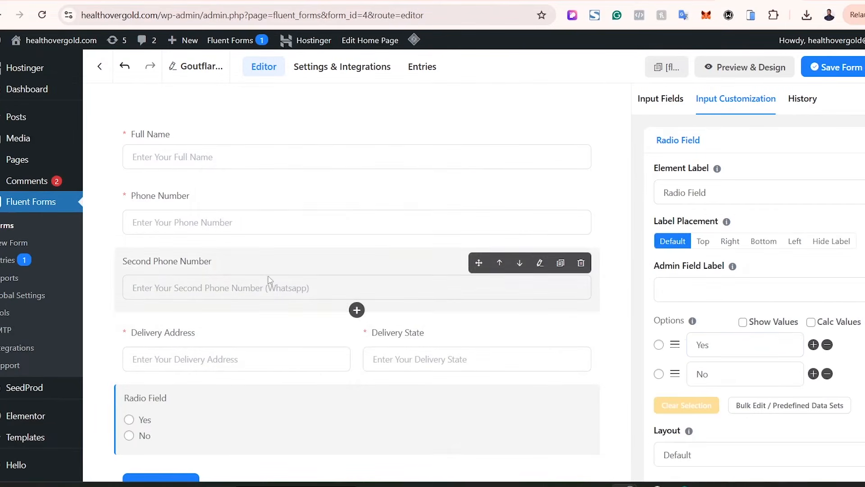
scroll(264, 404, "down", 2)
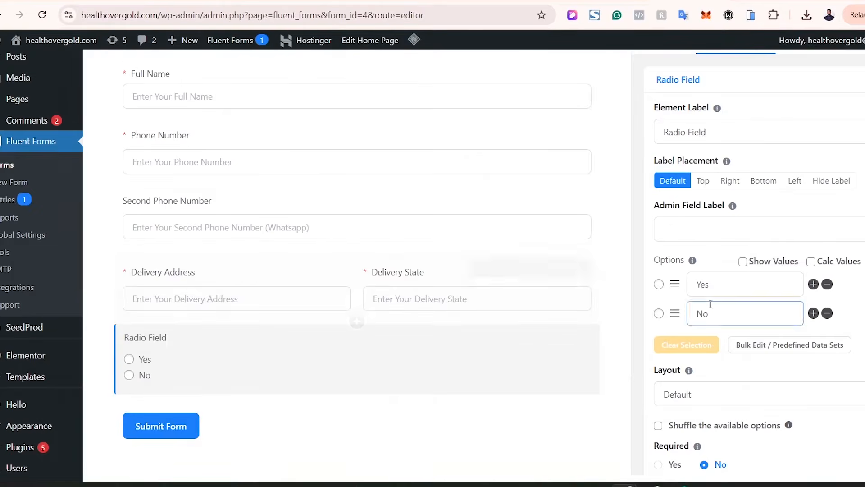
- Replace the first radio option 'Yes' with the BUY 1 bundle label at ₦28,000
left_click(723, 287)
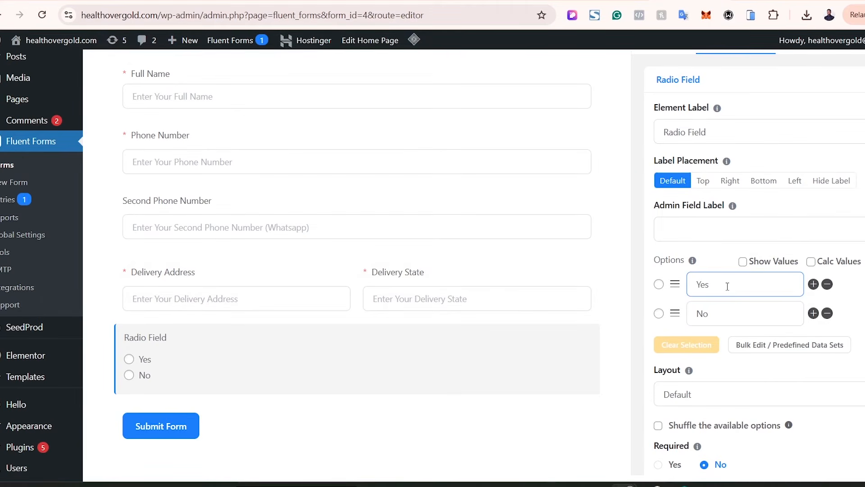
left_click_drag(731, 286, 690, 286)
type("BUY 1 GoutFlare Pain Relief Capsule + 1 Cream (₦28,000) Not Recommended")
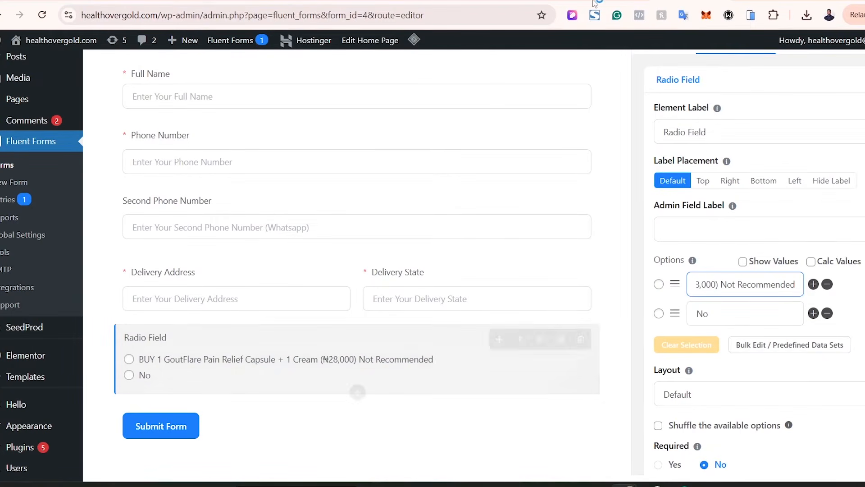
left_click(631, 3)
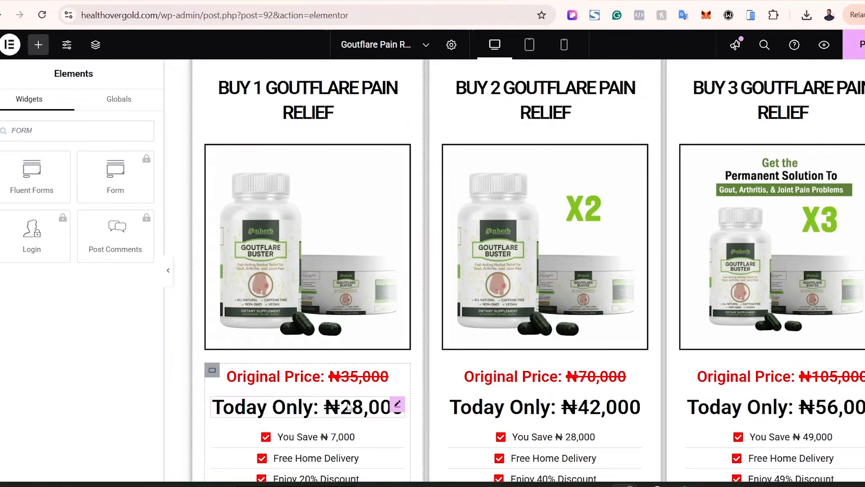
left_click(646, 2)
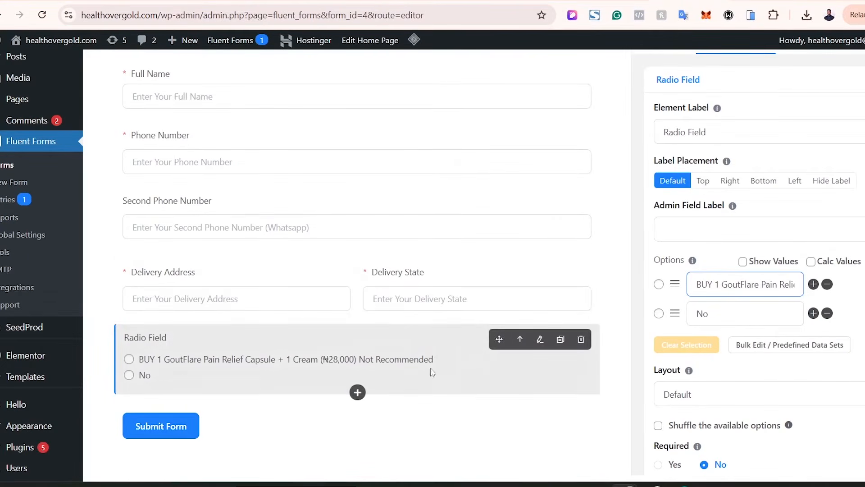
- Replace the second option 'No' with BUY 2 at ₦42,000
left_click(739, 312)
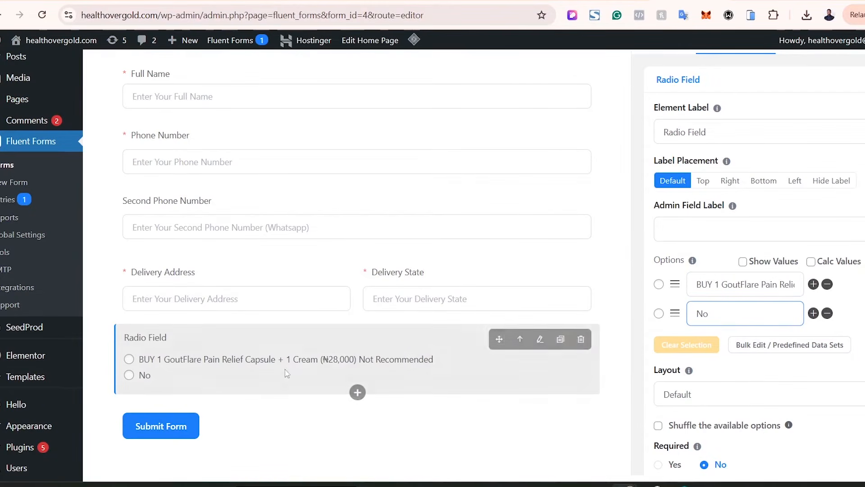
left_click_drag(733, 321, 648, 321)
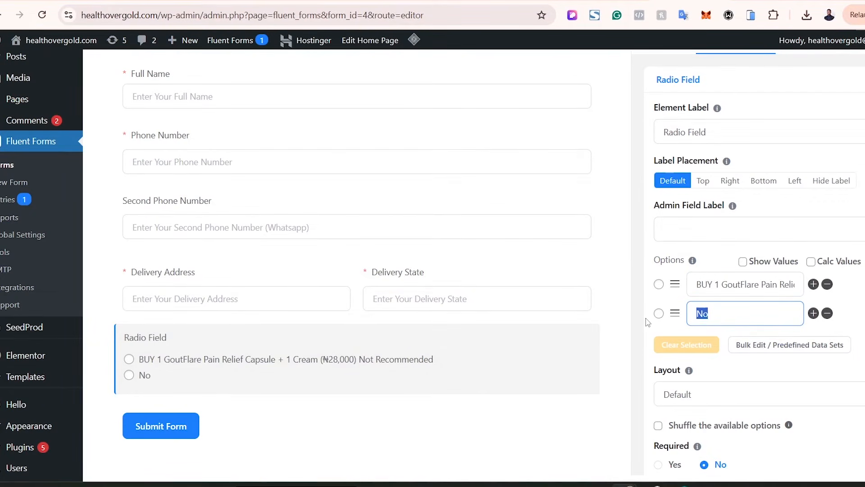
type("BUY 1 GoutFlare Pain Relief Capsule + 1 Cream (₦28,000) Not Recommended")
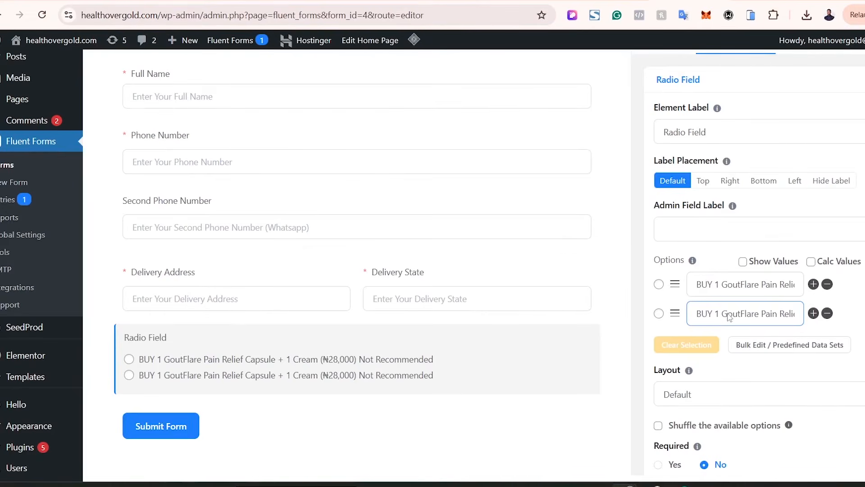
key("BackSpace")
type("2")
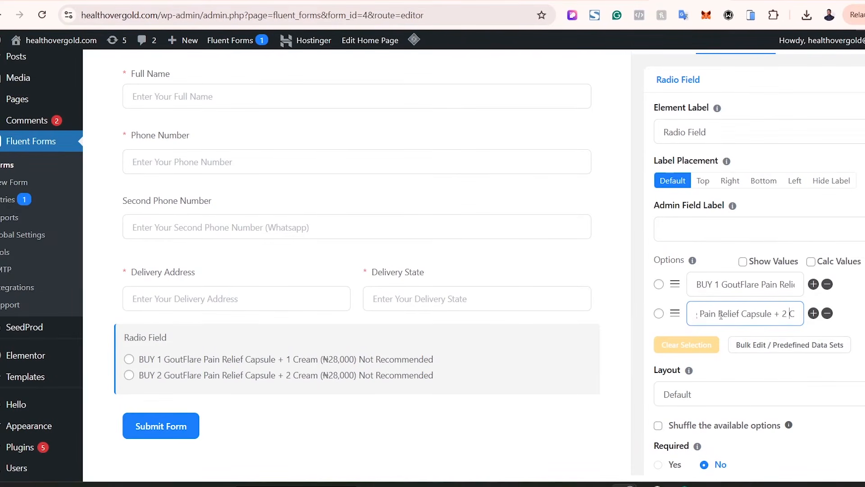
key("Right")
key("Right")
key("Right")
key("Right")
key("Right")
key("Right")
key("Right")
key("Right")
key("Right")
key("Right")
key("Right")
key("Right")
key("Right")
key("Right")
key("Right")
key("Right")
key("Right")
key("Right")
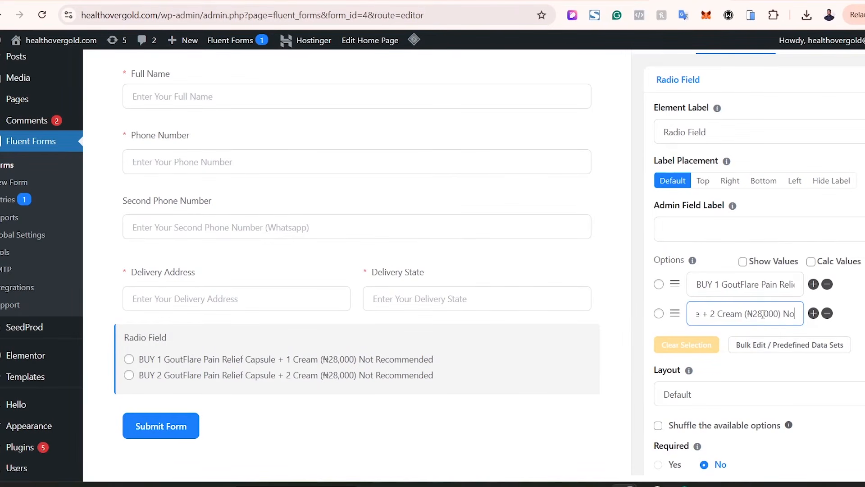
left_click(763, 314)
key("BackSpace")
key("BackSpace")
type("42")
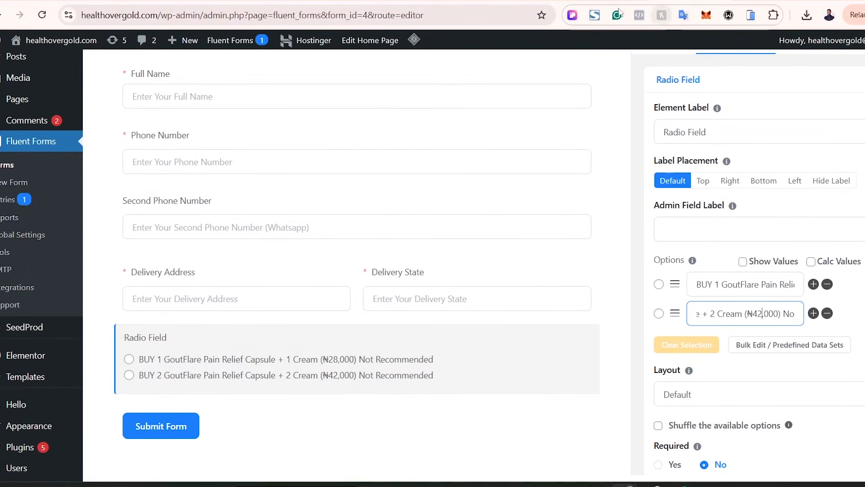
key("ctrl+shift+Tab")
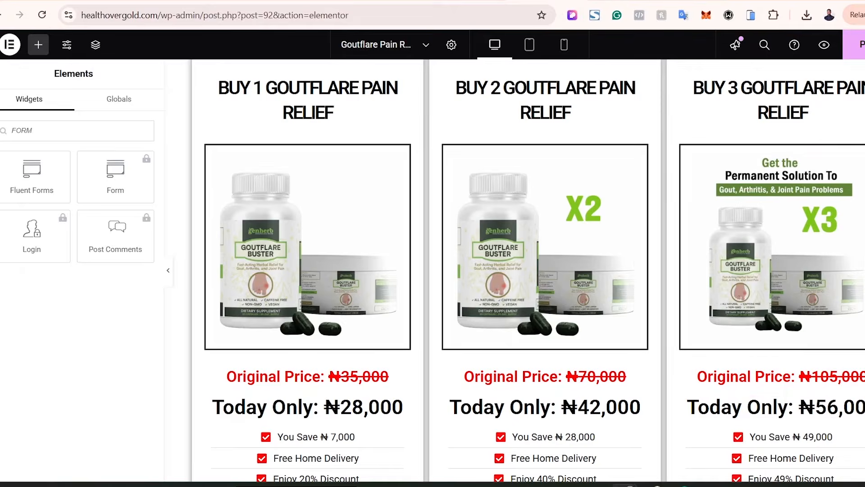
key("ctrl+Tab")
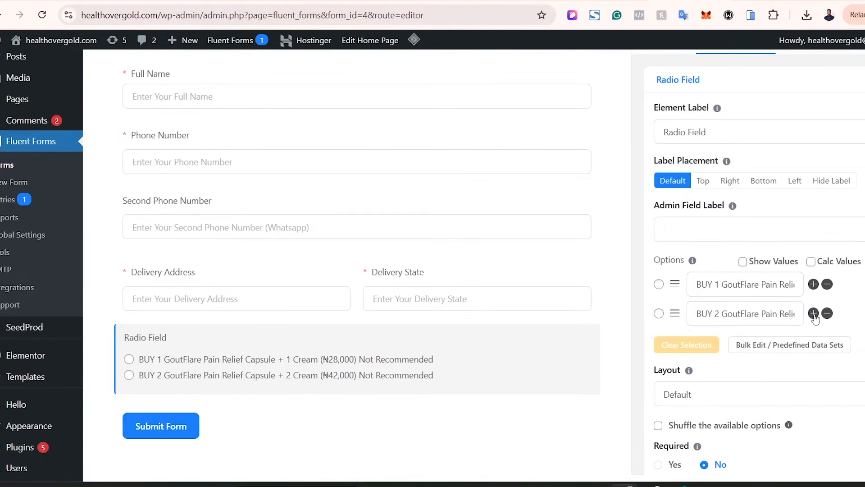
- Add a third option for BUY 3 at ₦56,000
left_click(813, 313)
left_click(737, 344)
left_click_drag(737, 344, 675, 343)
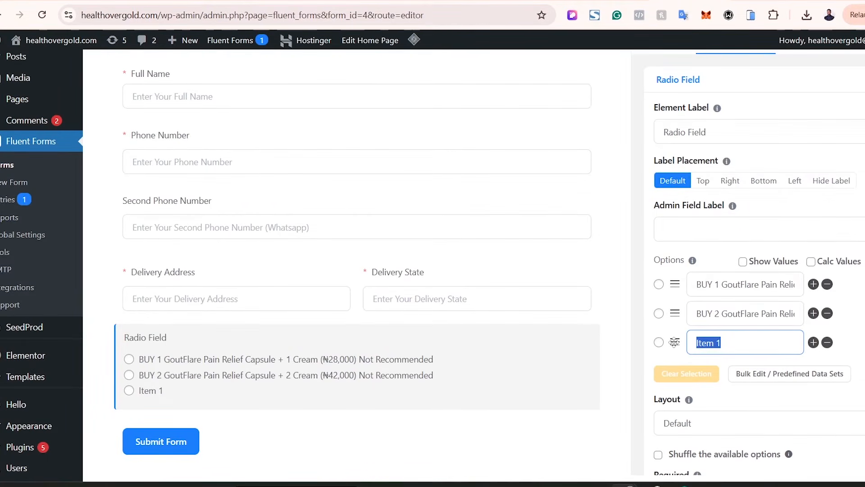
type("BUY 1 GoutFlare Pain Relief Capsule + 1 Cream (₦28,000) Not Recommended")
left_click(725, 361)
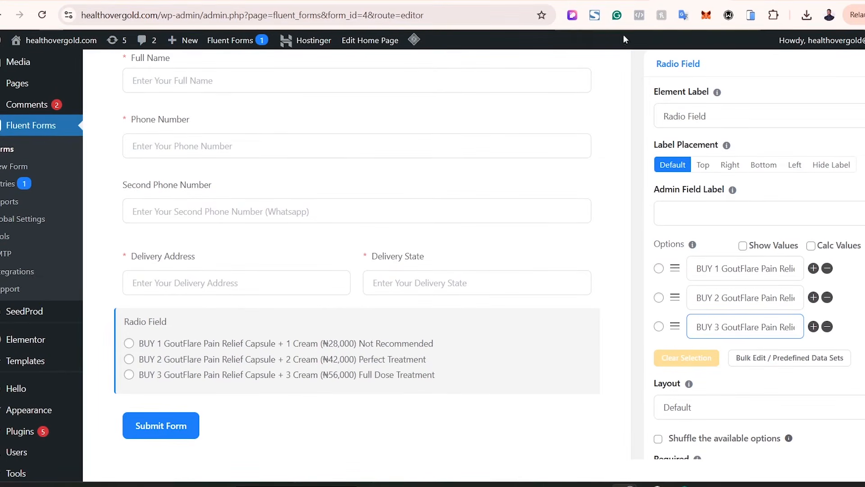
left_click(633, 2)
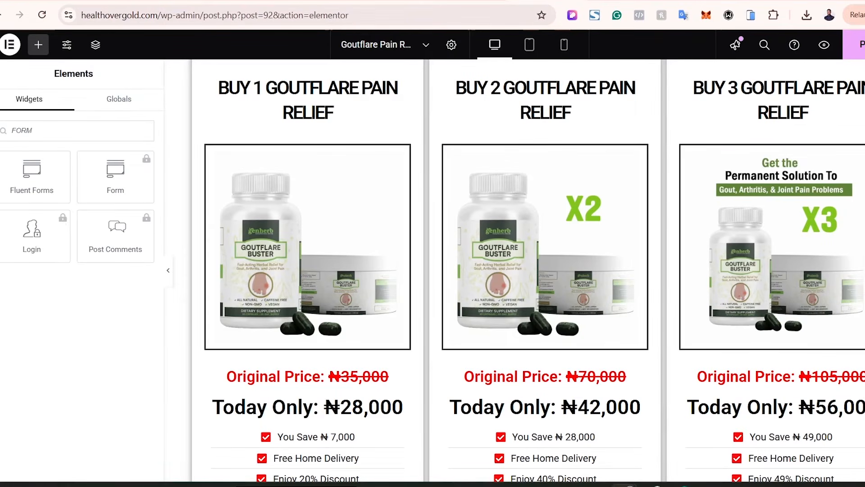
left_click(694, 2)
- Set the package choice field's Required option to Yes
left_click(860, 333)
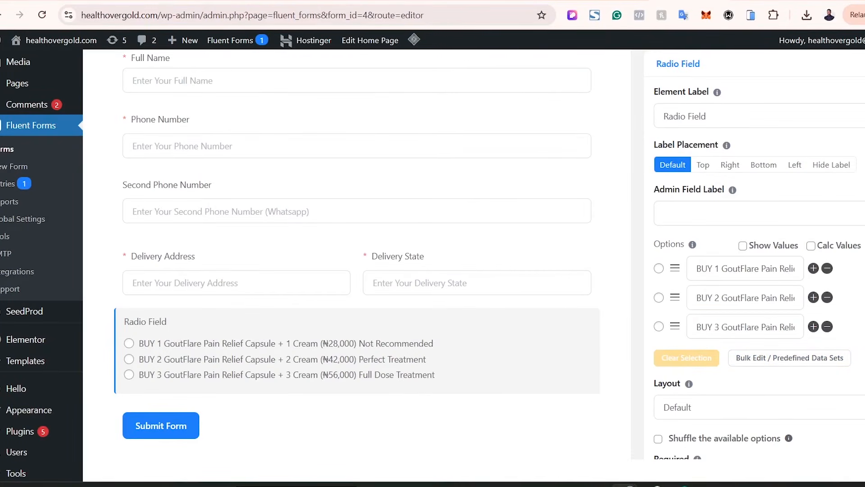
scroll(757, 271, "down", 3)
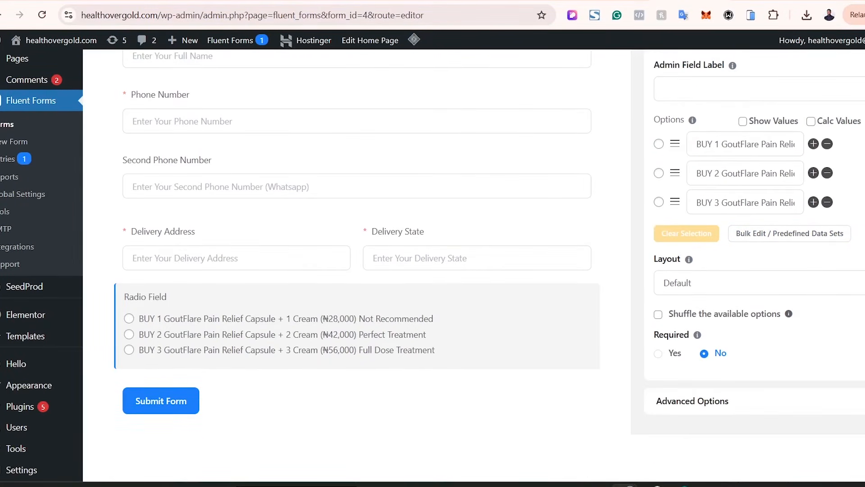
left_click(658, 354)
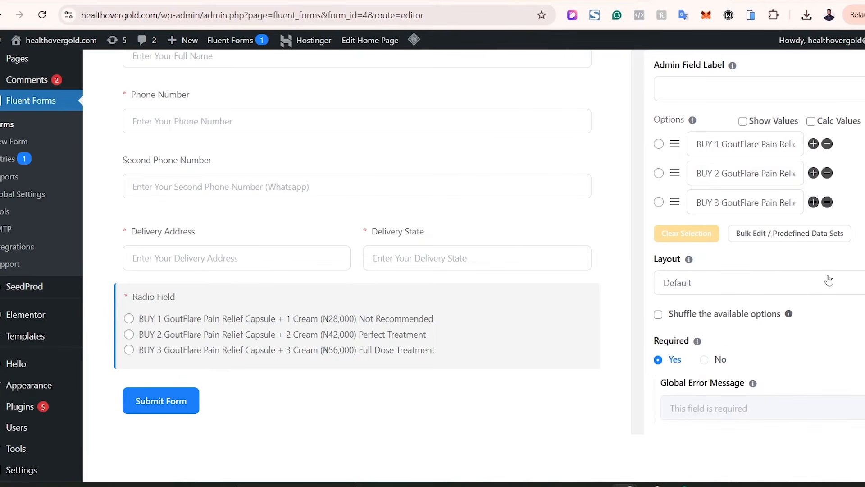
scroll(857, 255, "up", 5)
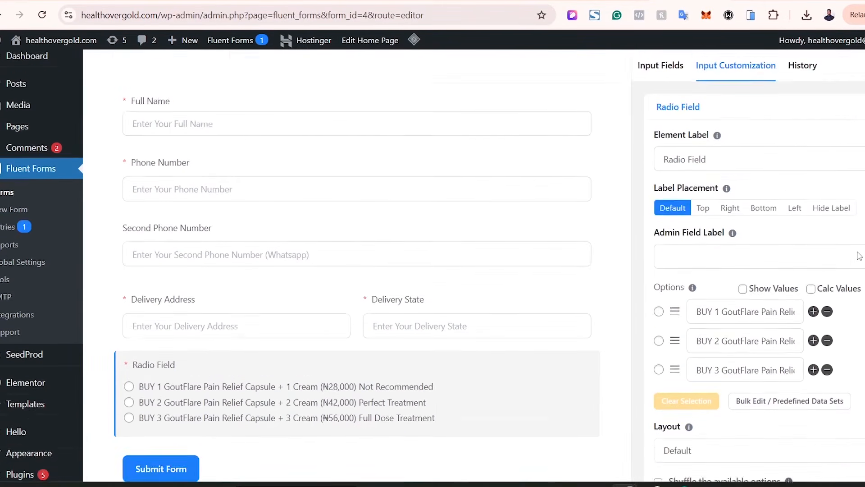
left_click(747, 203)
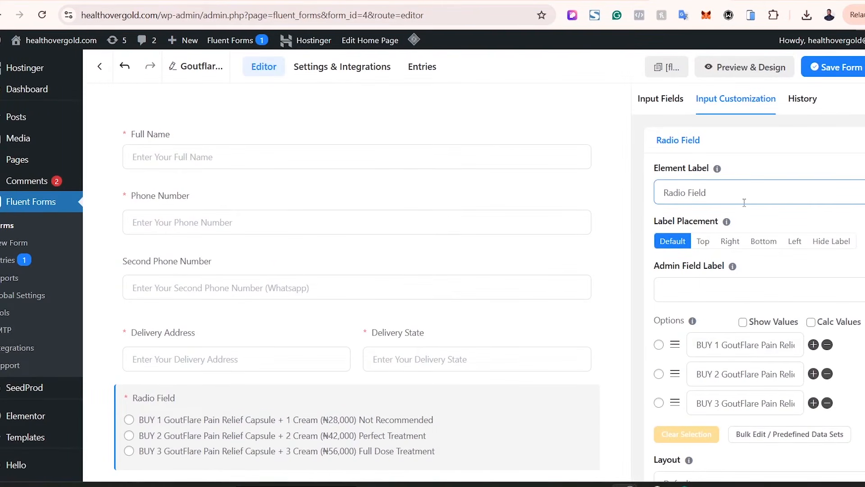
left_click_drag(740, 193, 603, 199)
type("Select The Number of Product You Need")
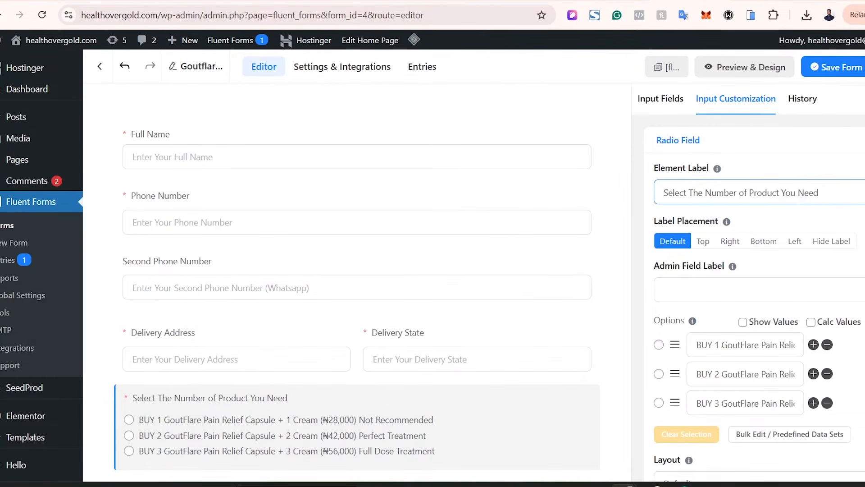
scroll(290, 377, "down", 3)
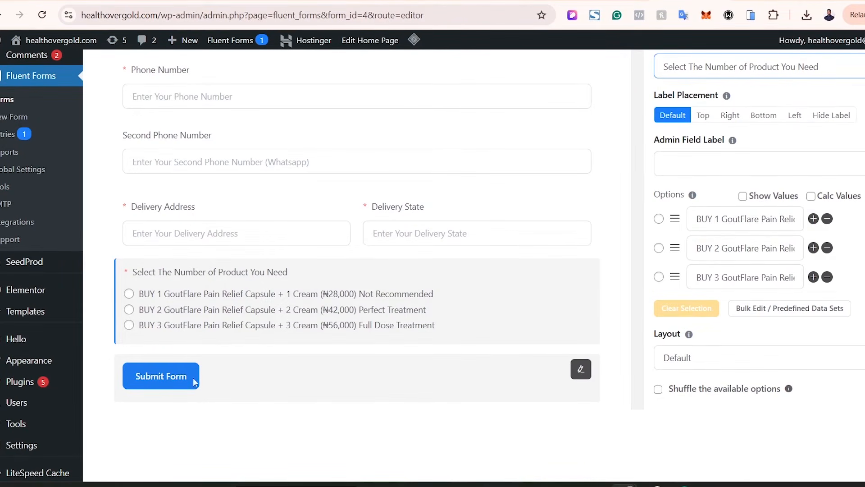
- Change the submit button text from 'Submit Form' to 'Place Your Order Now'
left_click(581, 370)
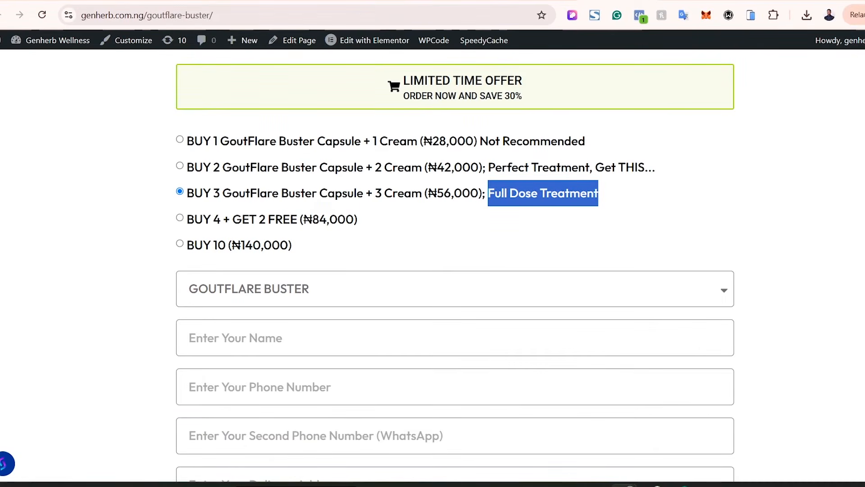
scroll(405, 261, "down", 7)
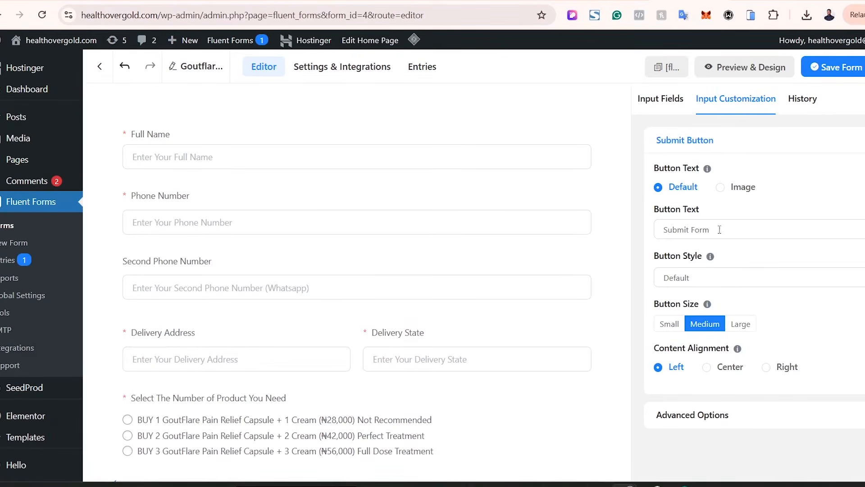
left_click(717, 230)
left_click_drag(717, 230, 655, 242)
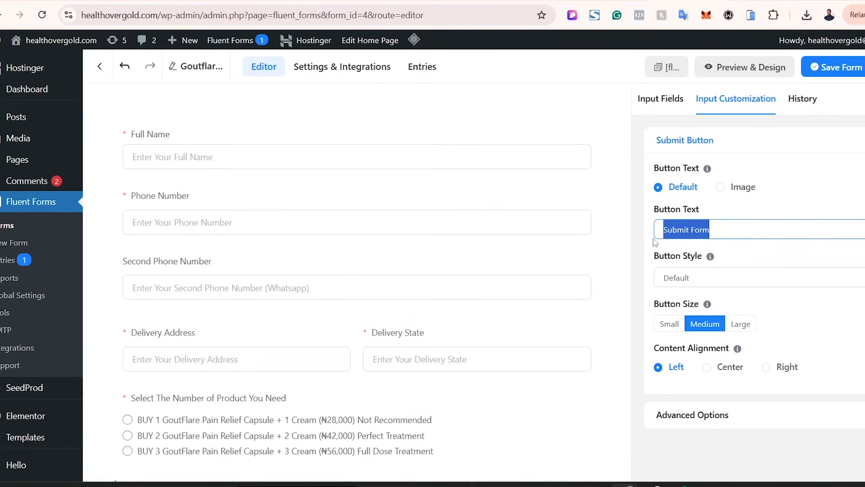
type("Place Your Order Now")
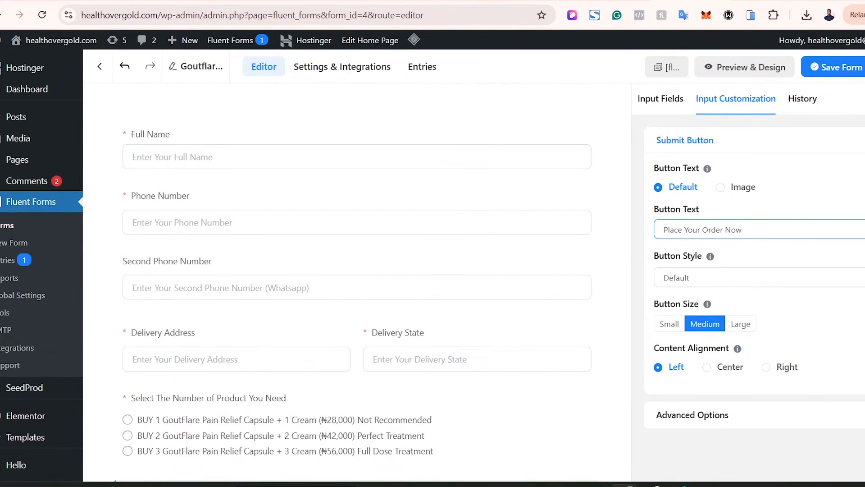
- Set the submit button size to Large and keep its alignment Left
scroll(794, 271, "down", 3)
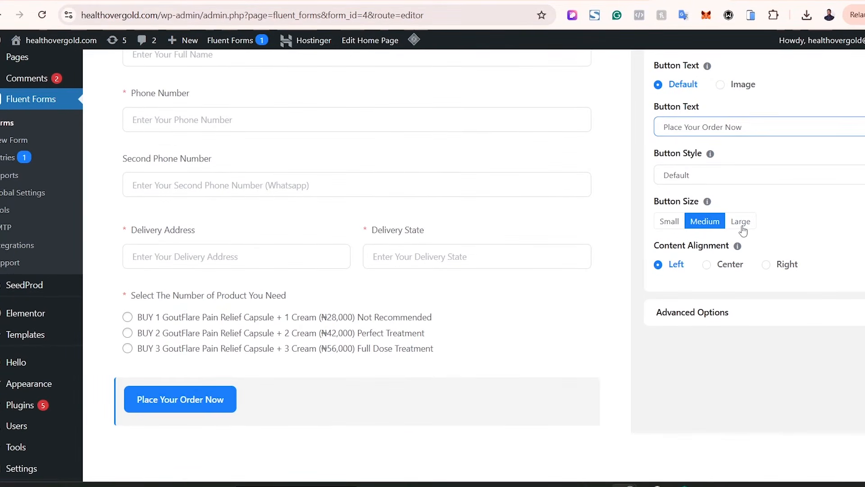
left_click(741, 221)
left_click(706, 221)
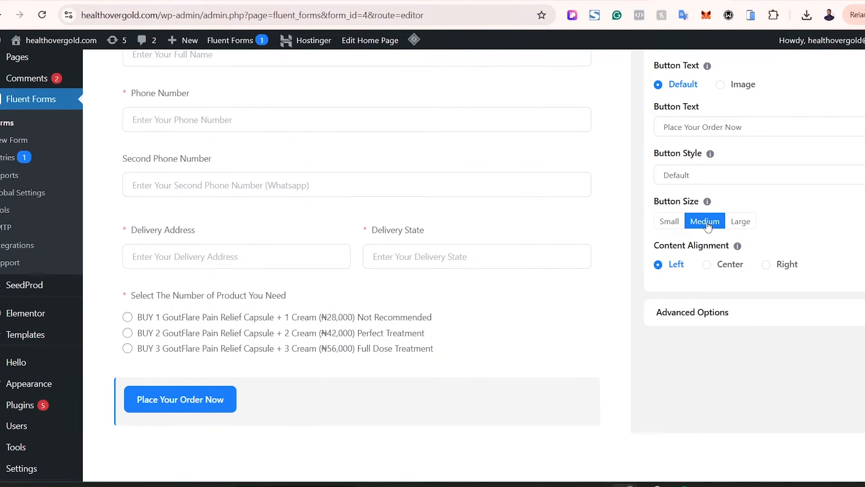
left_click(739, 223)
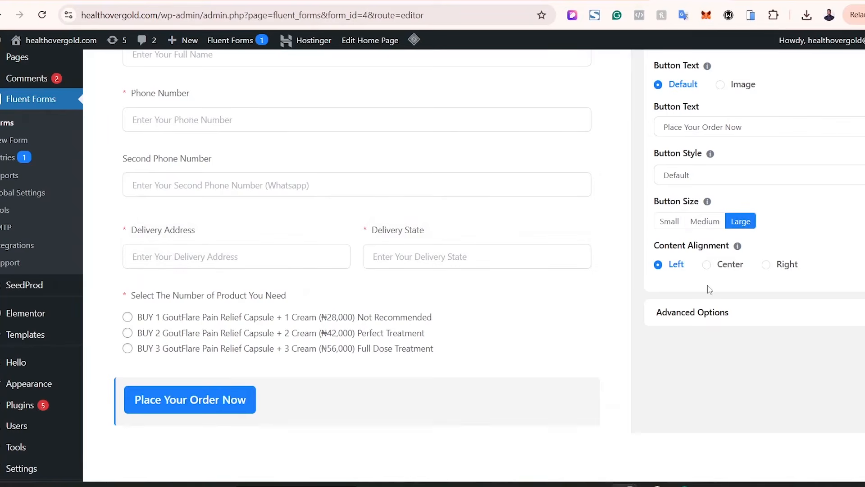
left_click(706, 266)
left_click(767, 266)
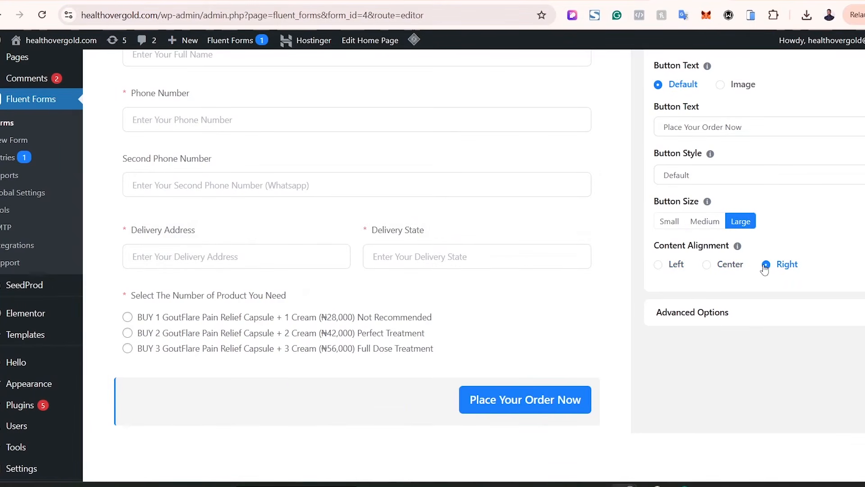
left_click(661, 266)
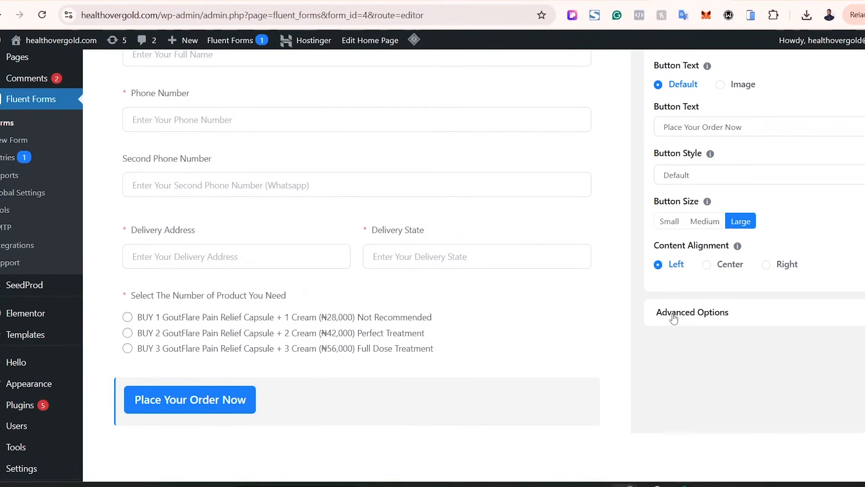
scroll(356, 270, "up", 2)
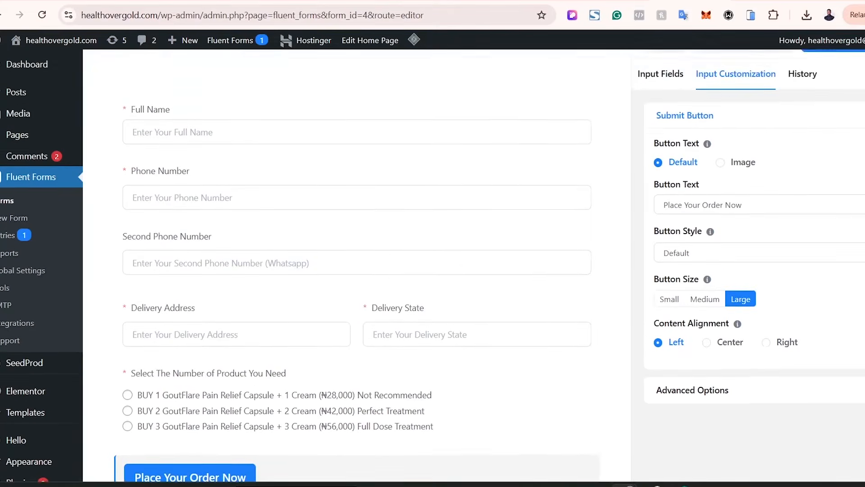
scroll(356, 271, "down", 3)
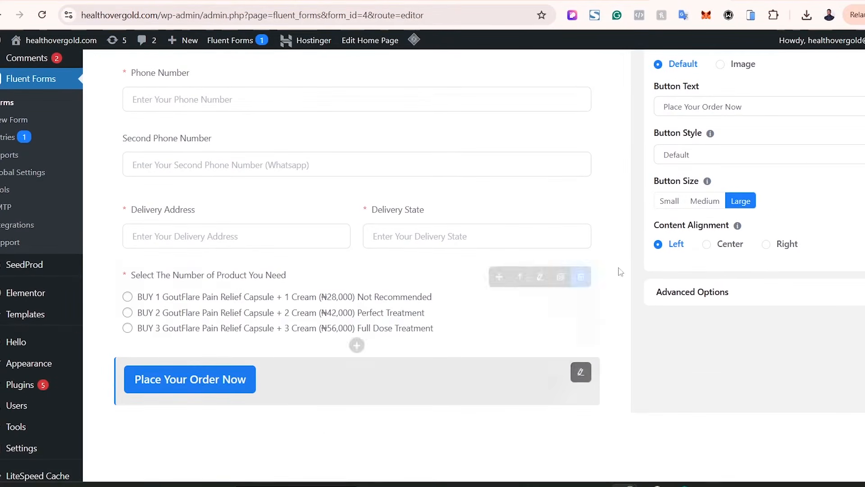
- Switch the Place Your Order Now button style to Custom
left_click(725, 158)
left_click(678, 232)
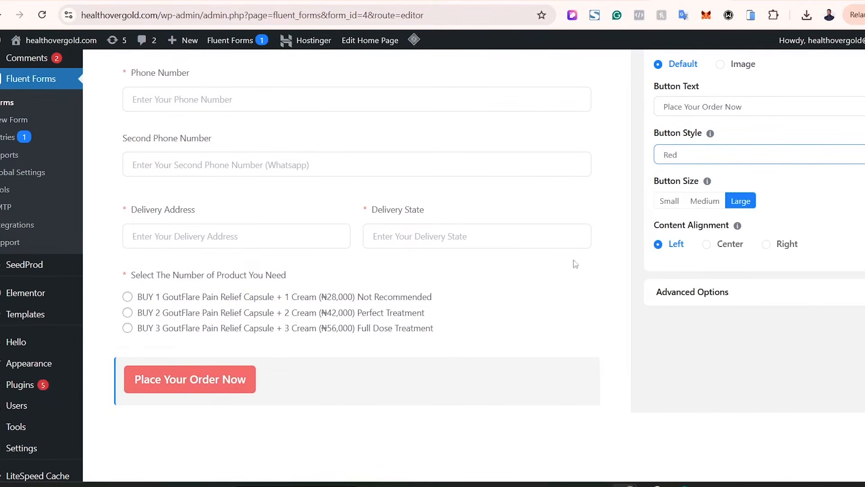
left_click(717, 162)
left_click(694, 317)
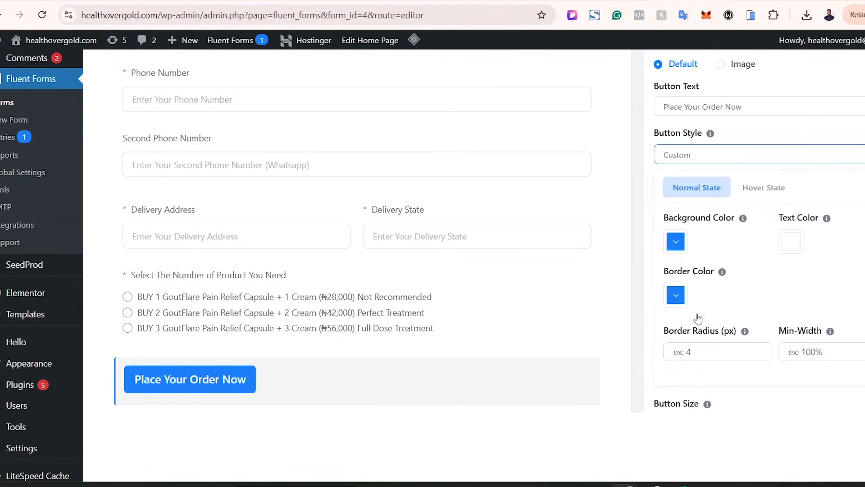
- Set the button background colour to red rgba(251, 26, 26, 1)
left_click(679, 247)
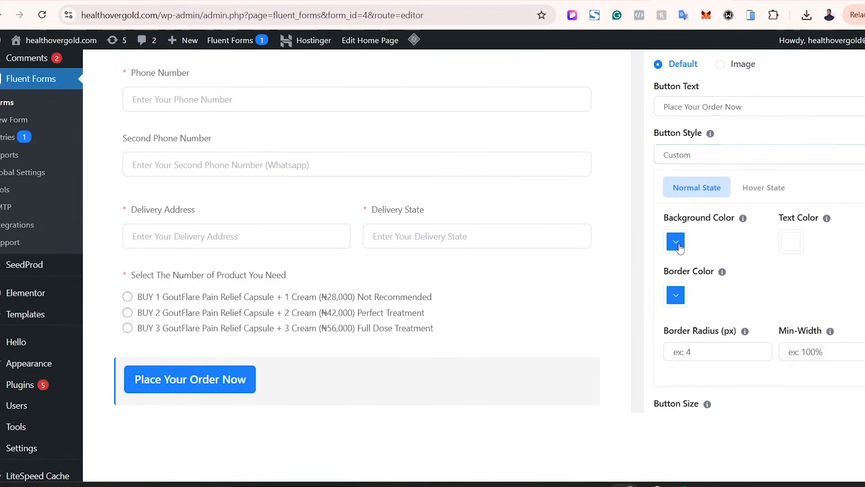
left_click(676, 242)
left_click_drag(766, 282, 766, 252)
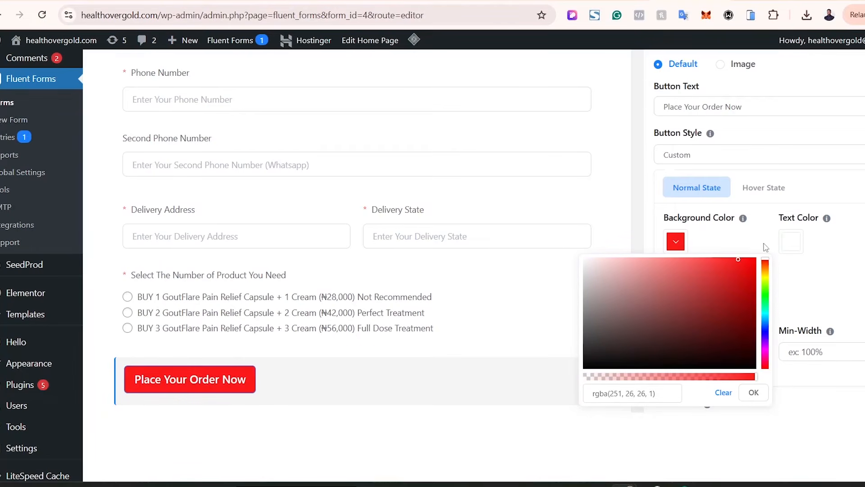
left_click(850, 259)
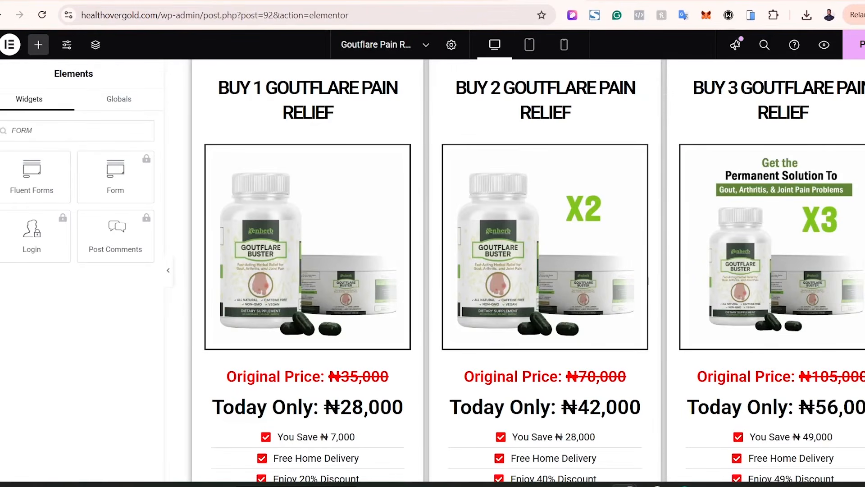
- Set the button border colour to the matching red rgba(251, 26, 26, 1)
scroll(534, 275, "down", 10)
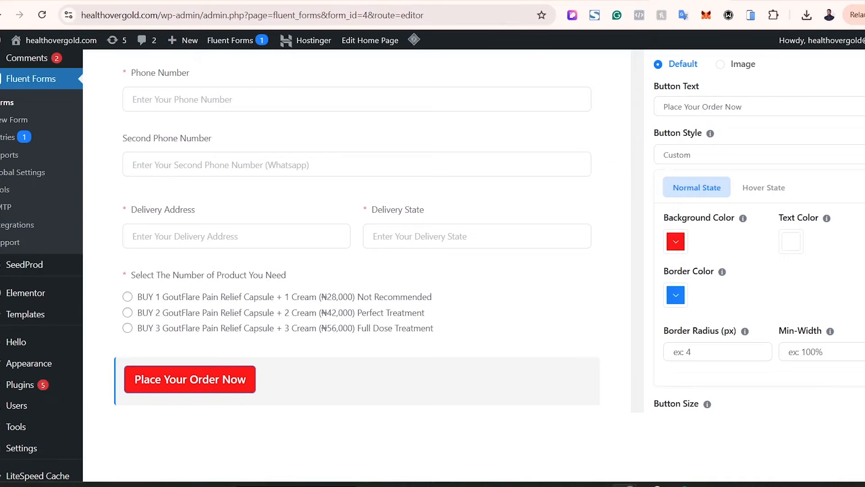
scroll(433, 265, "down", 1)
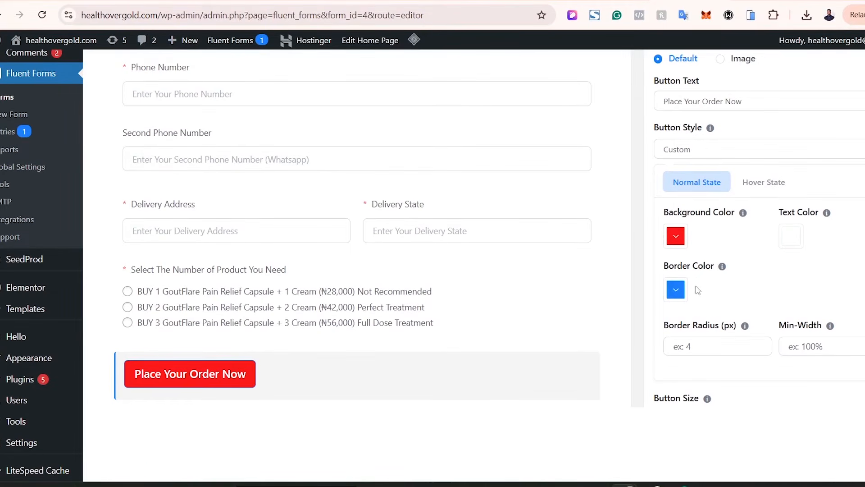
left_click(676, 291)
left_click_drag(766, 333, 770, 297)
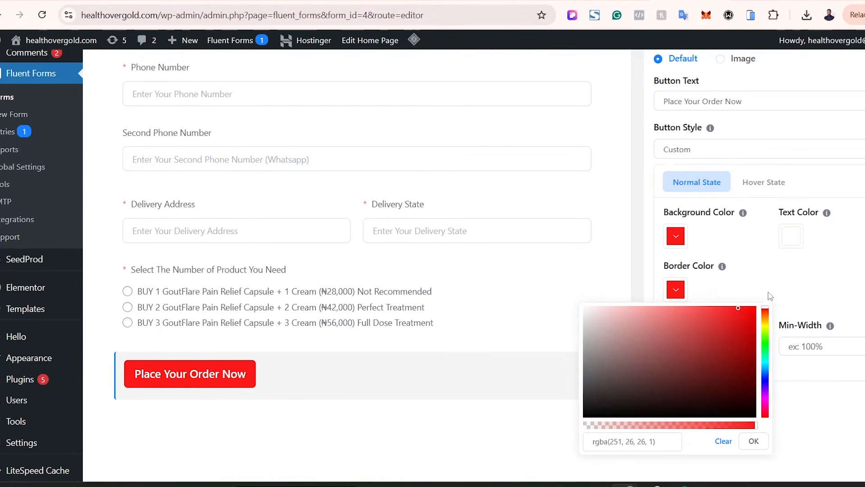
left_click(793, 287)
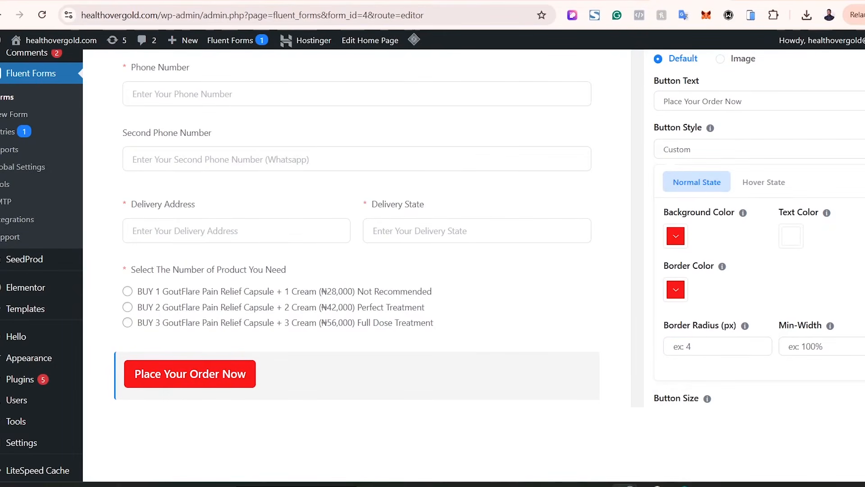
scroll(356, 261, "up", 2)
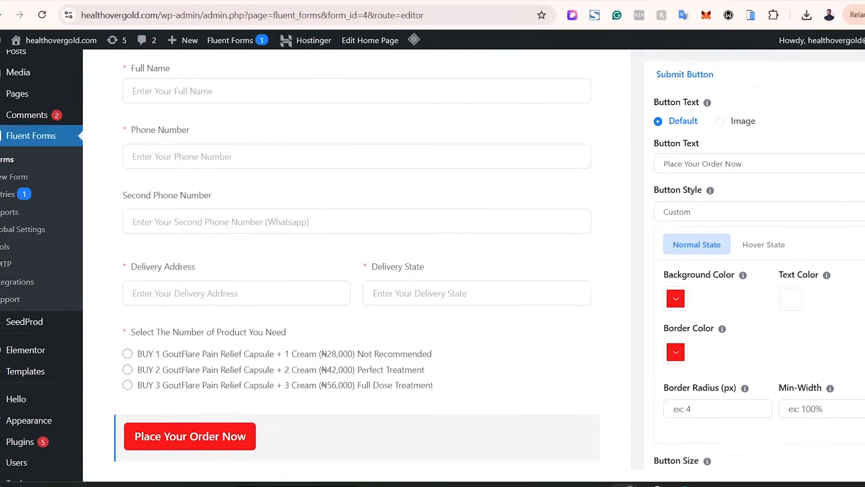
scroll(356, 261, "down", 2)
scroll(760, 216, "down", 3)
scroll(356, 261, "up", 3)
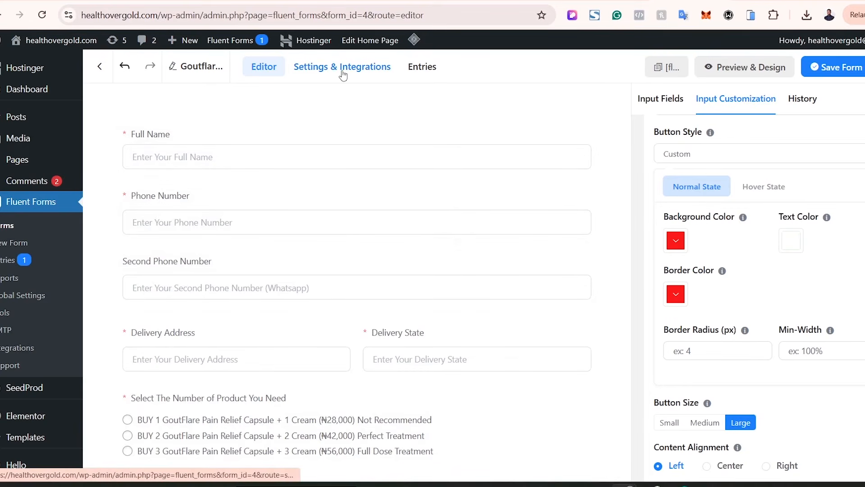
- Cancel the Leave site prompt and save the form
left_click(342, 73)
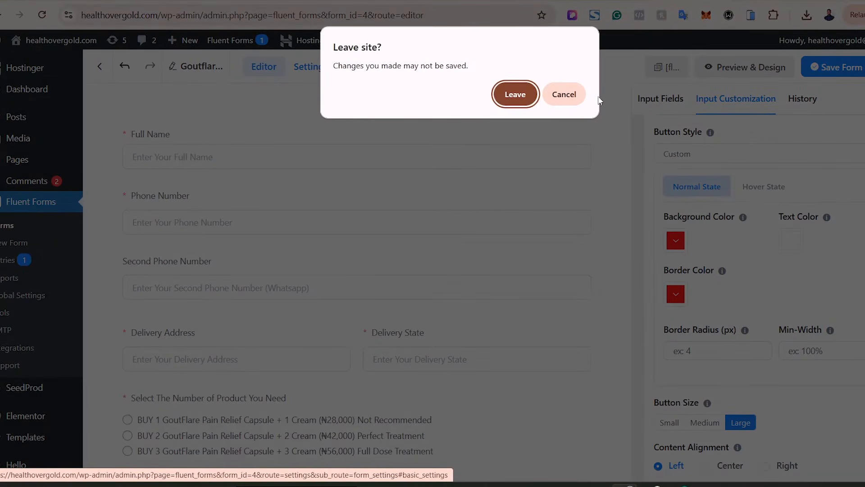
left_click(565, 95)
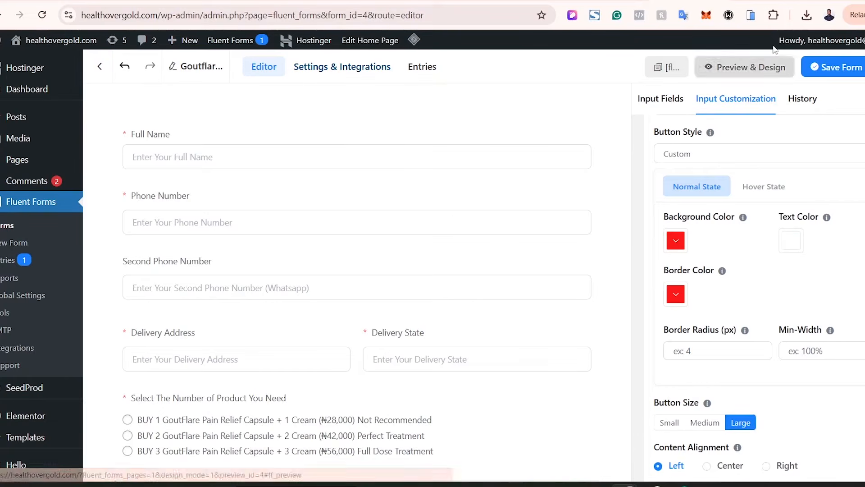
left_click(839, 71)
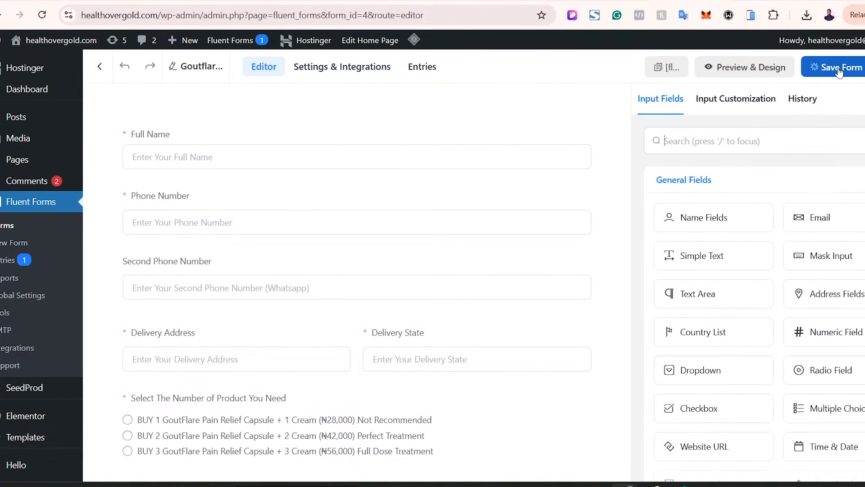
- Set the form's confirmation type to To a Page in Settings & Integrations
left_click(342, 74)
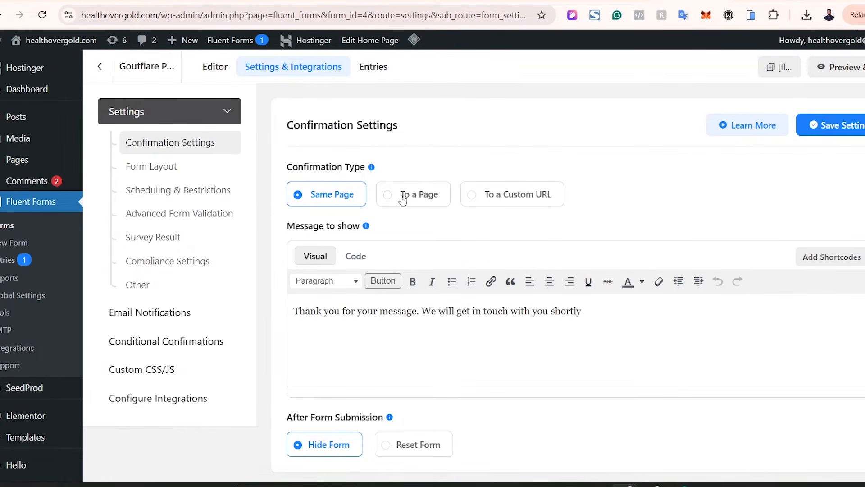
left_click(389, 202)
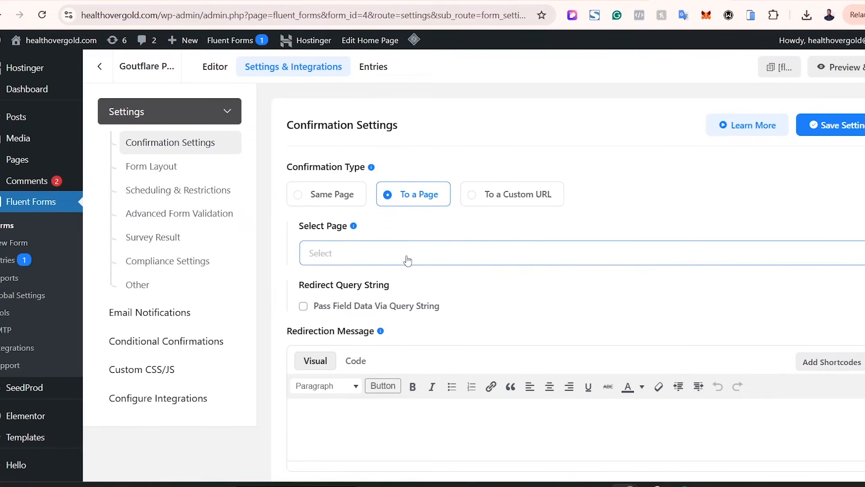
scroll(433, 265, "down", 1)
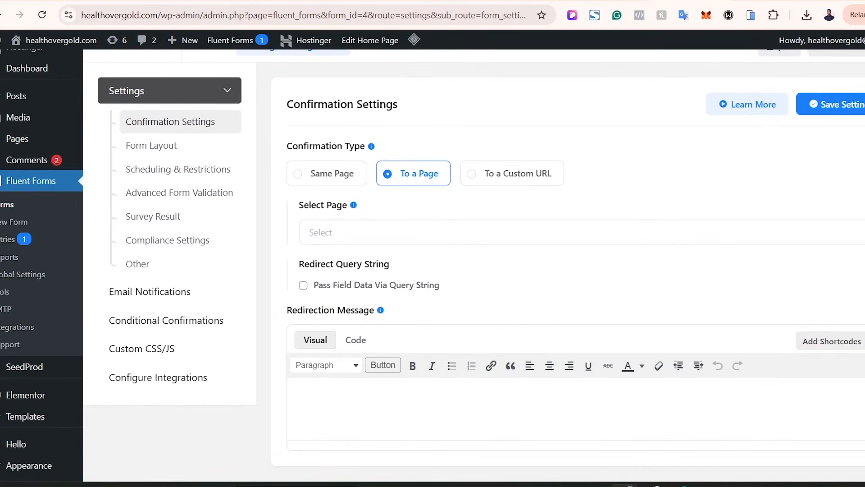
- Rename the admin email notification to 'Order for Goutflare Pain Relief'
left_click(160, 293)
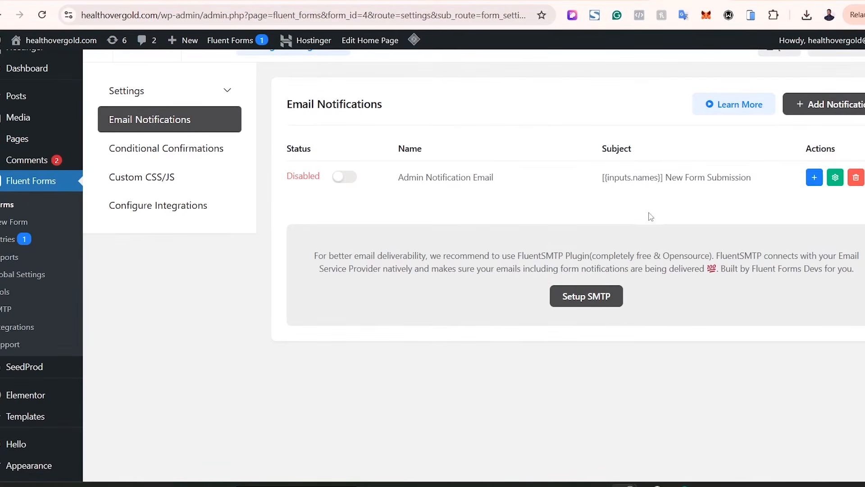
left_click(835, 181)
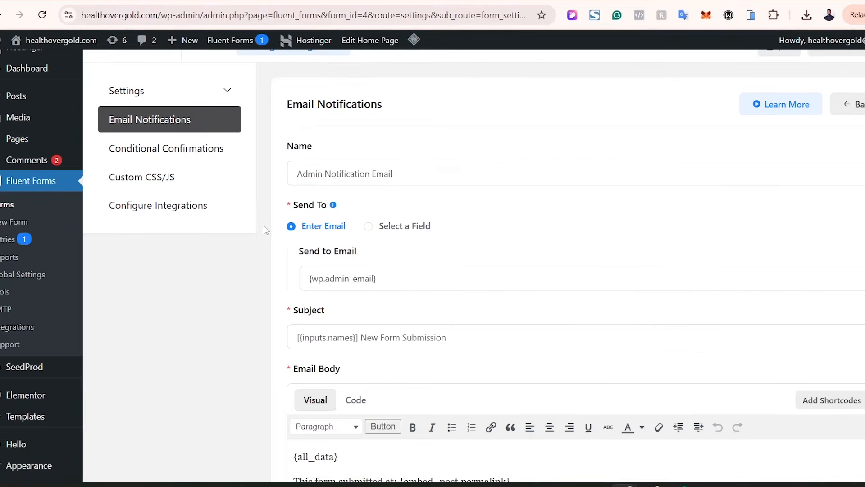
scroll(266, 244, "down", 1)
left_click(317, 174)
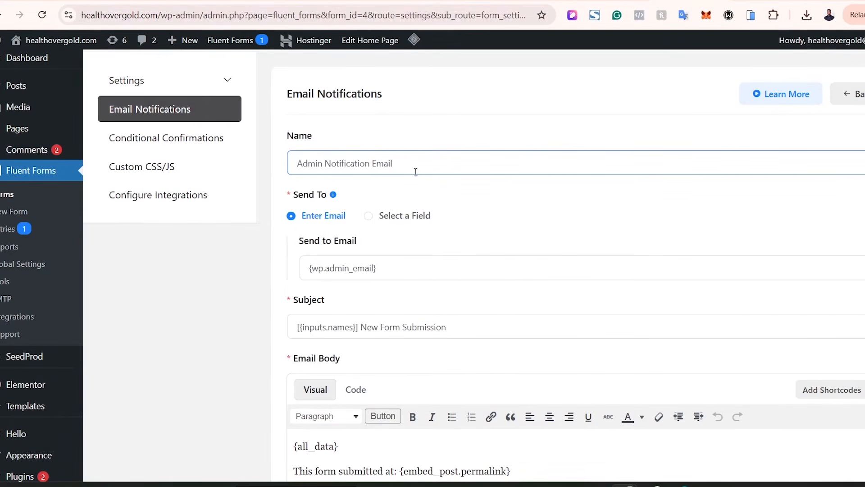
left_click_drag(436, 165, 287, 171)
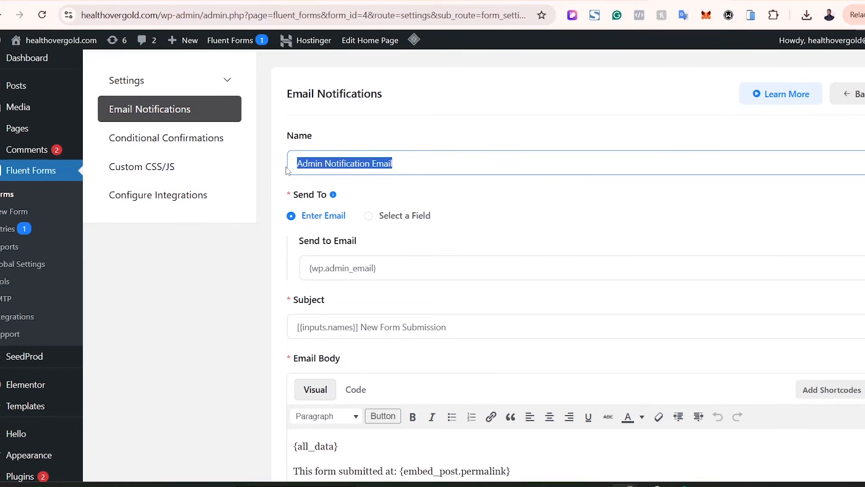
key("BackSpace")
type("Order for Goutflare Pain Relief")
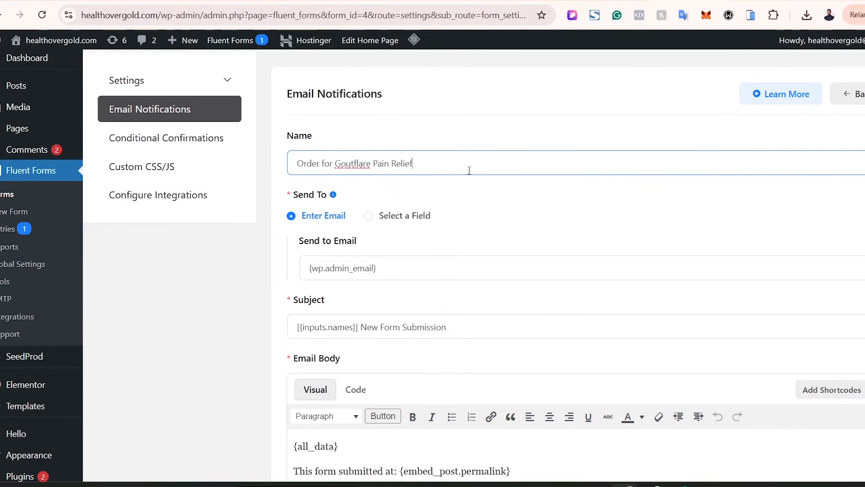
key("ctrl+a")
key("ctrl+c")
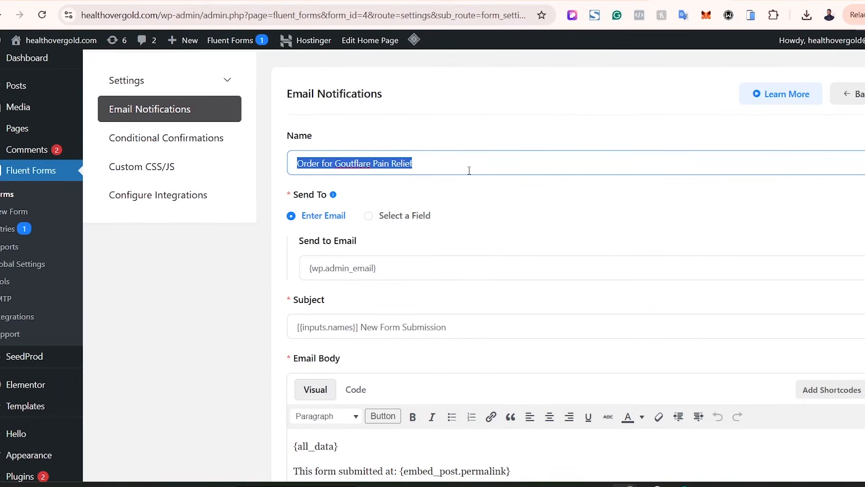
left_click(589, 217)
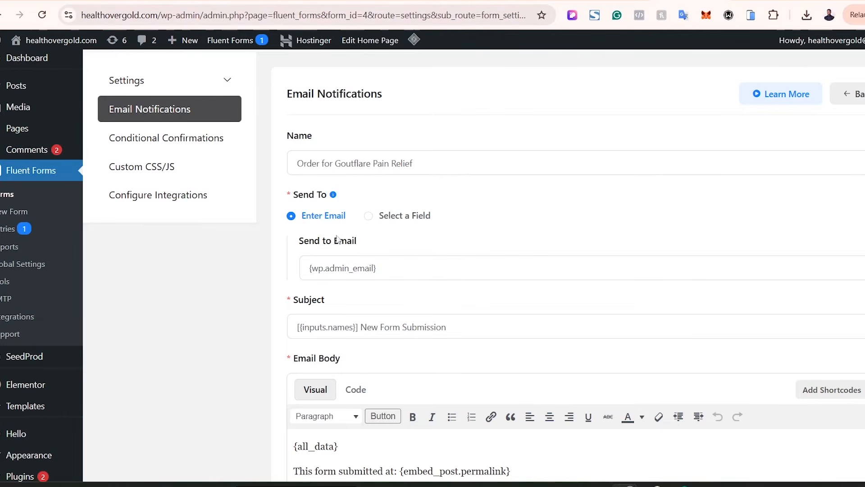
- Change the notification subject to 'New Order for Goutflare Pain Relief'
left_click(382, 267)
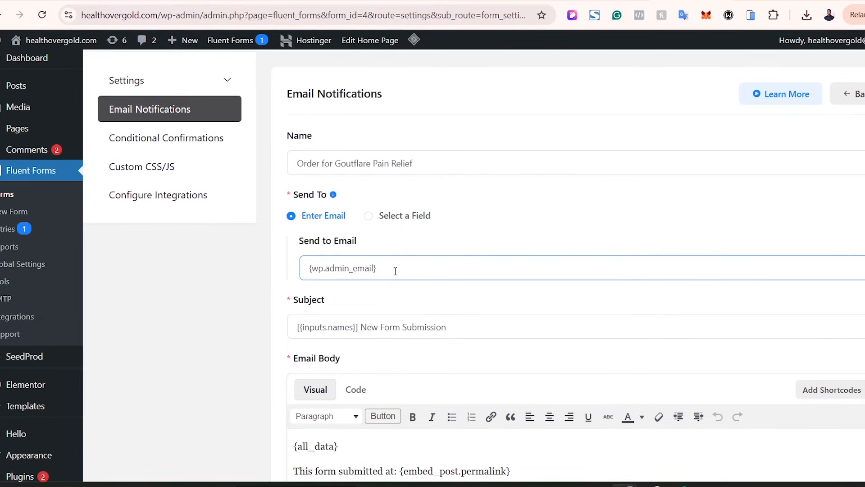
left_click_drag(395, 271, 285, 269)
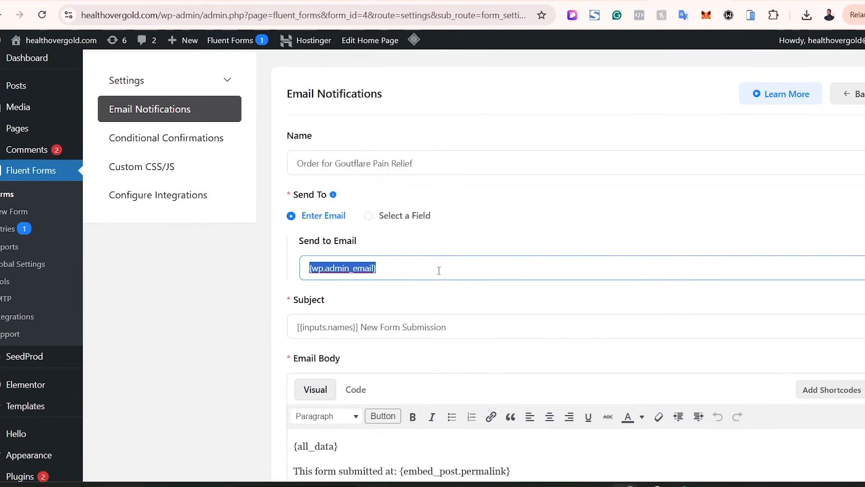
left_click(392, 270)
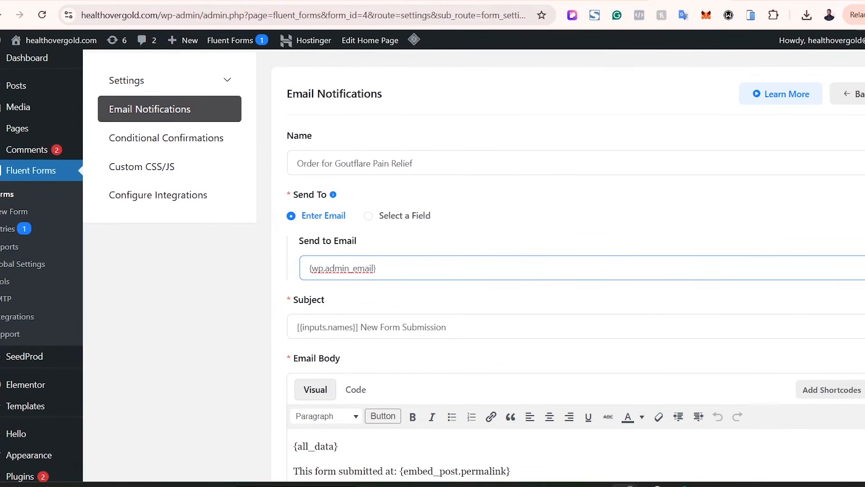
scroll(726, 299, "down", 2)
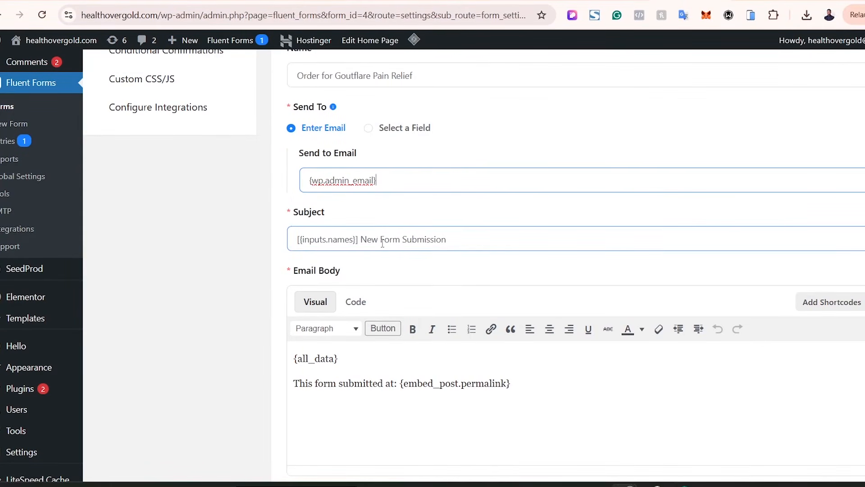
left_click_drag(382, 241, 456, 238)
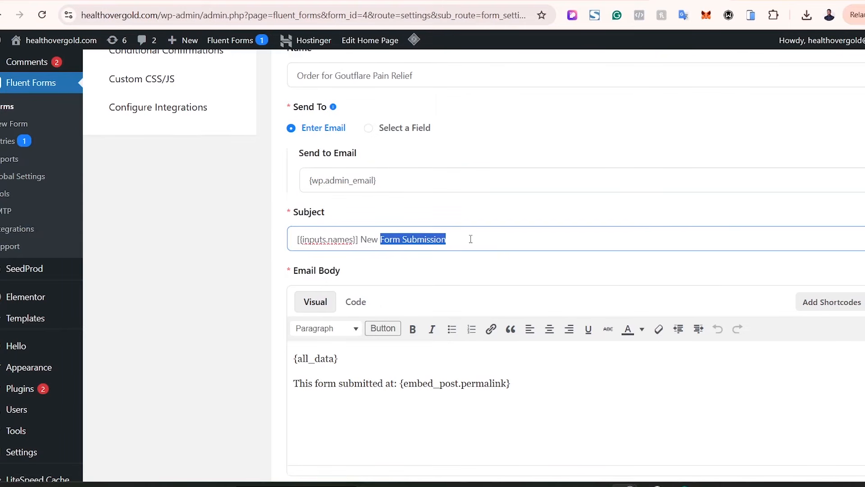
key("ctrl+v")
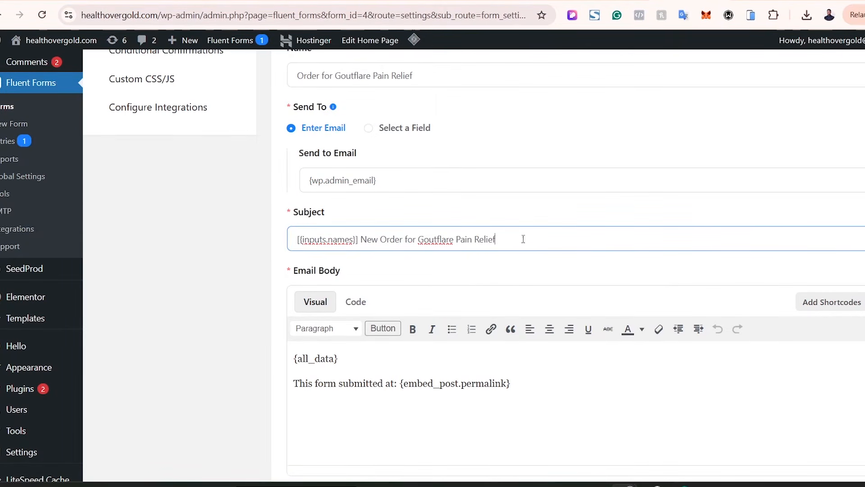
scroll(473, 266, "down", 4)
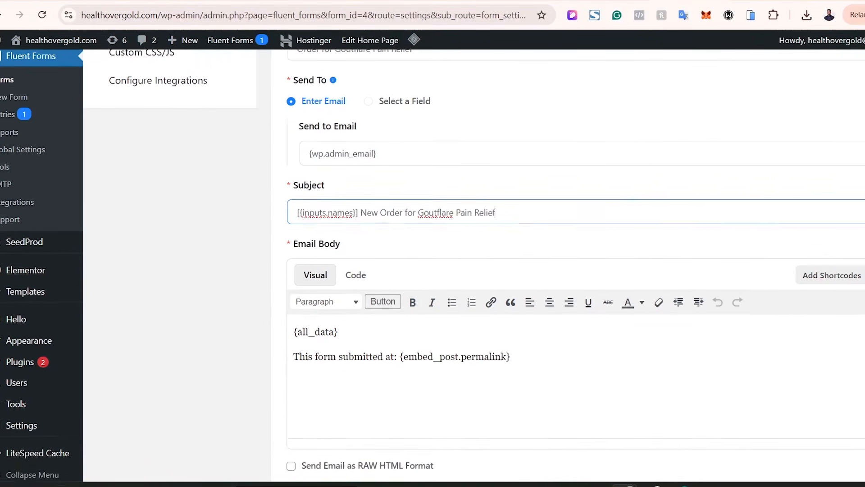
scroll(473, 266, "down", 3)
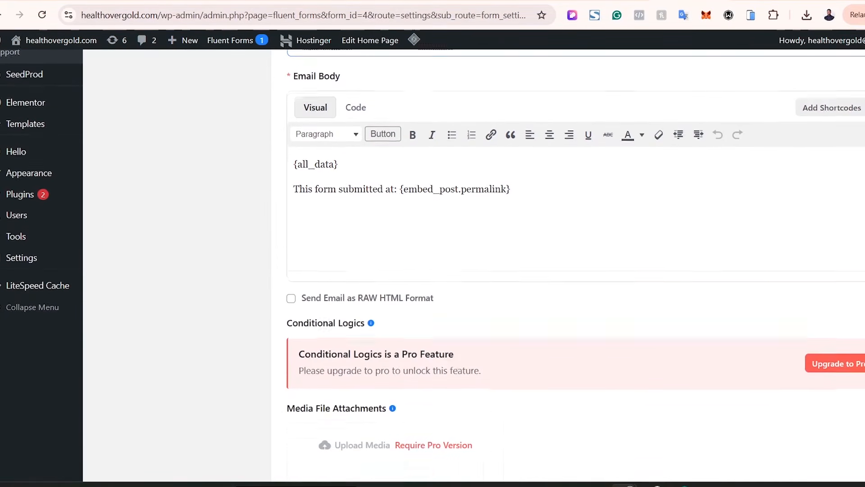
scroll(473, 266, "up", 6)
scroll(458, 276, "up", 4)
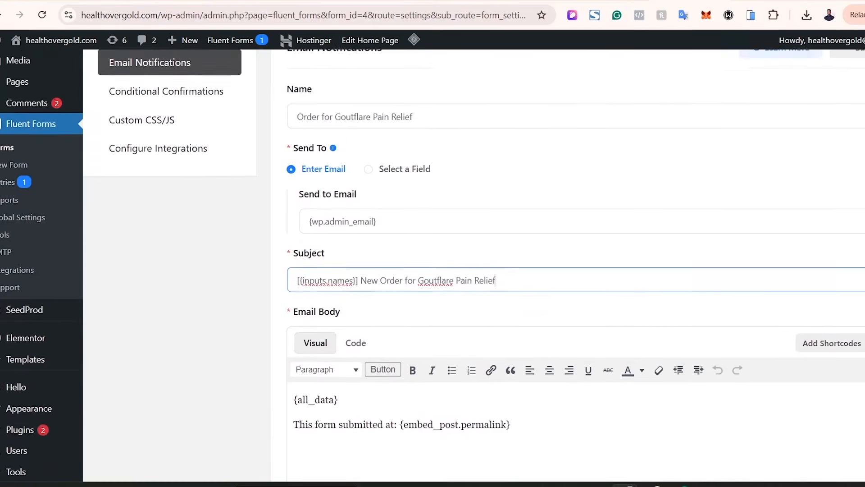
- Replace the {wp.admin_email} recipient with your own email address
left_click(351, 298)
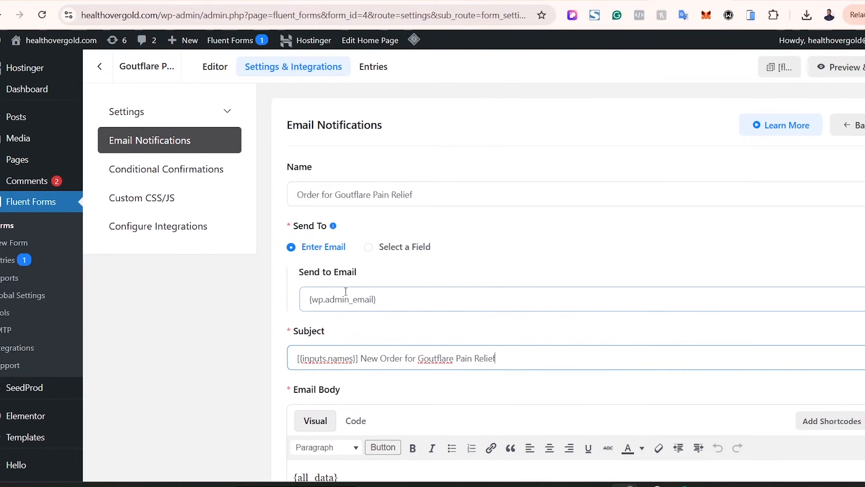
left_click_drag(388, 298, 282, 309)
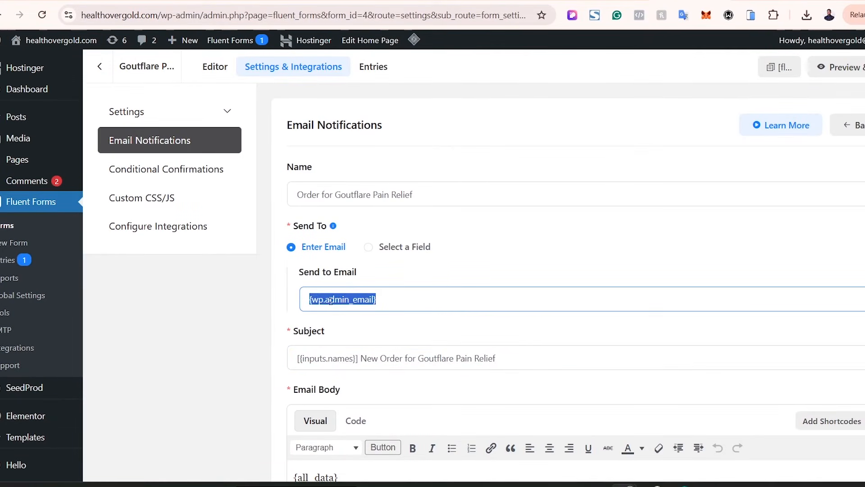
type("your")
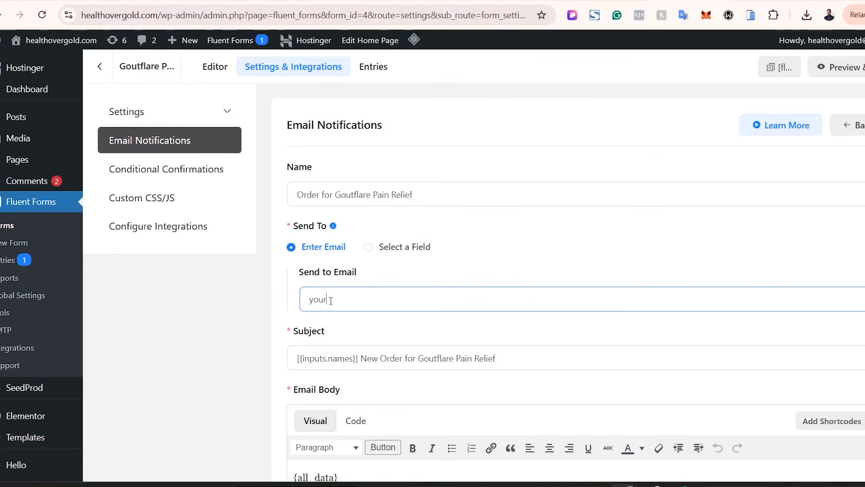
type("email@gmail.com")
scroll(510, 469, "down", 10)
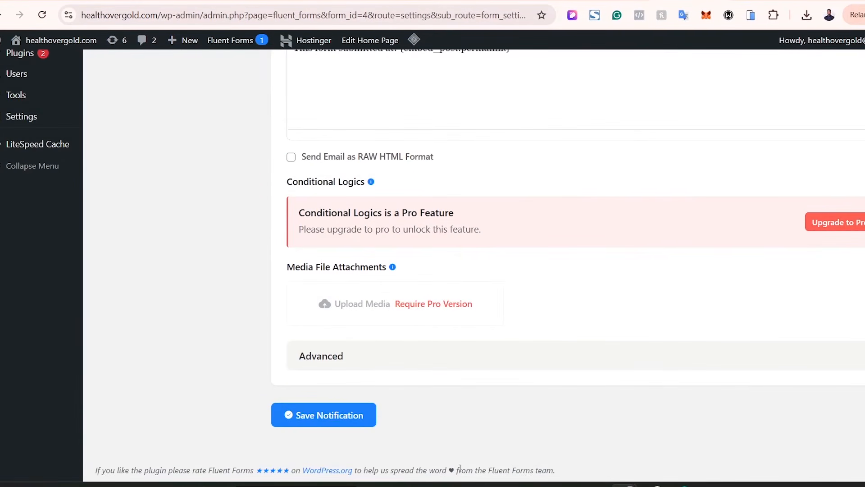
- Save and enable the Order for Goutflare Pain Relief notification, then view Entries
left_click(337, 426)
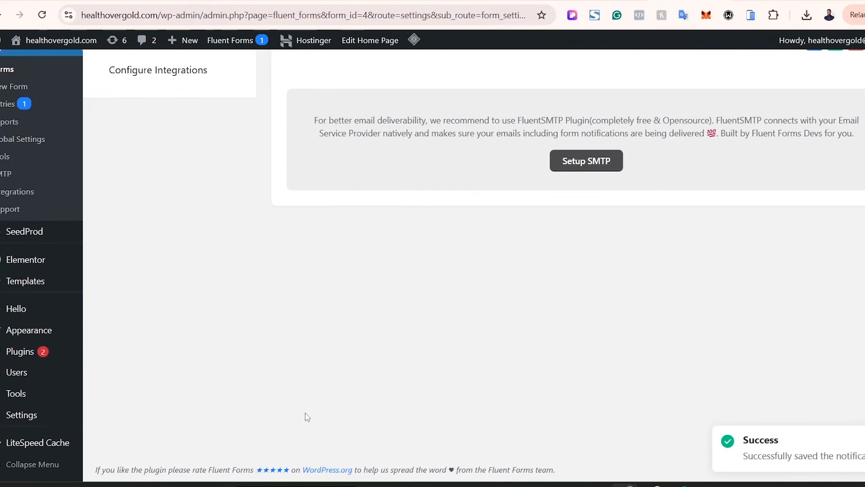
scroll(474, 265, "up", 4)
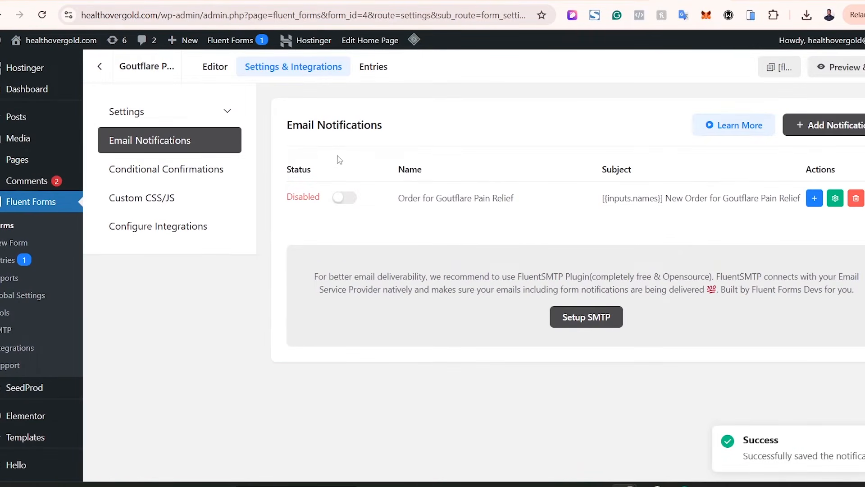
left_click(339, 203)
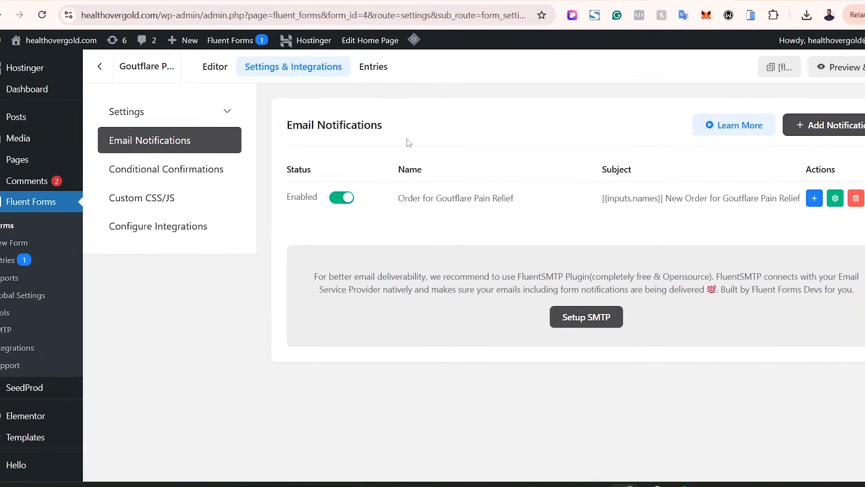
left_click(374, 67)
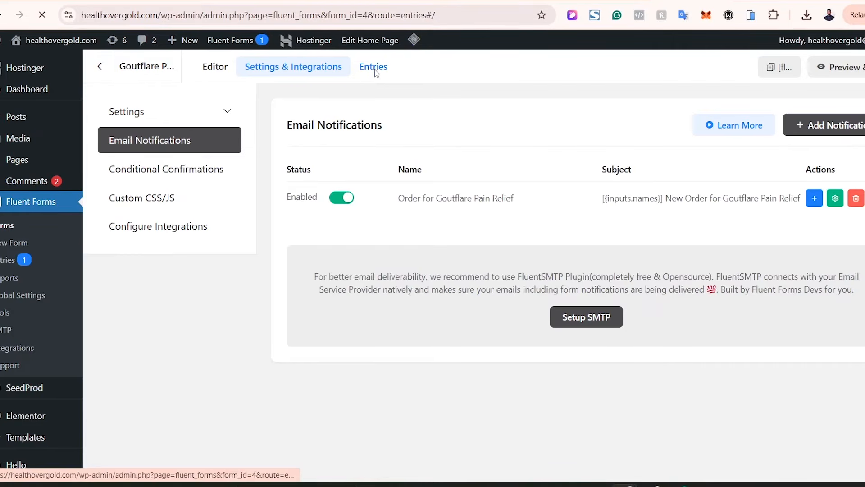
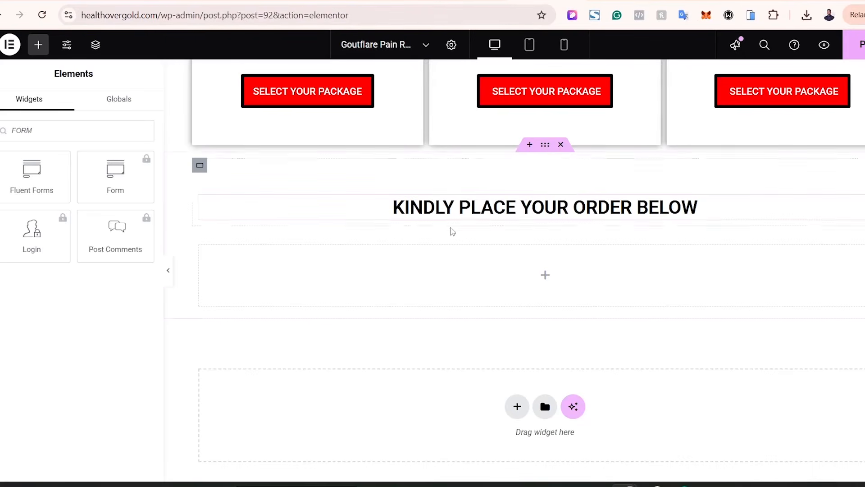
- Search for the Shortcode widget and drop it under the KINDLY PLACE YOUR ORDER BELOW heading
scroll(522, 243, "down", 1)
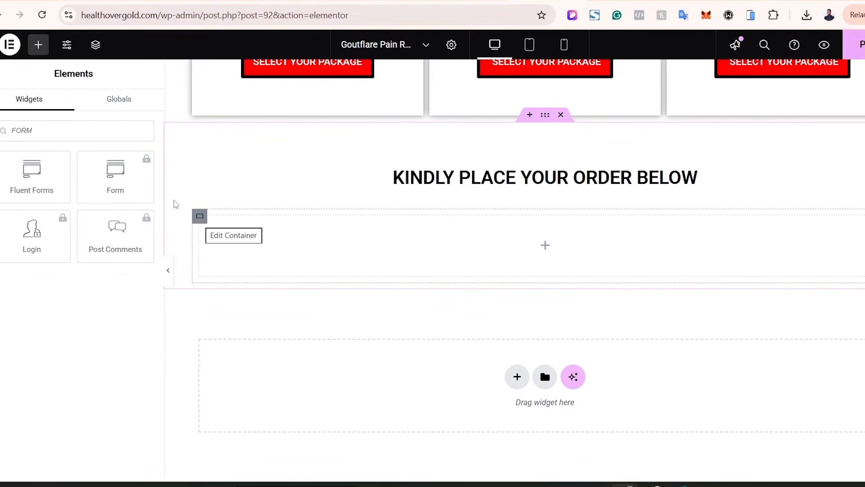
double_click(8, 126)
key("BackSpace")
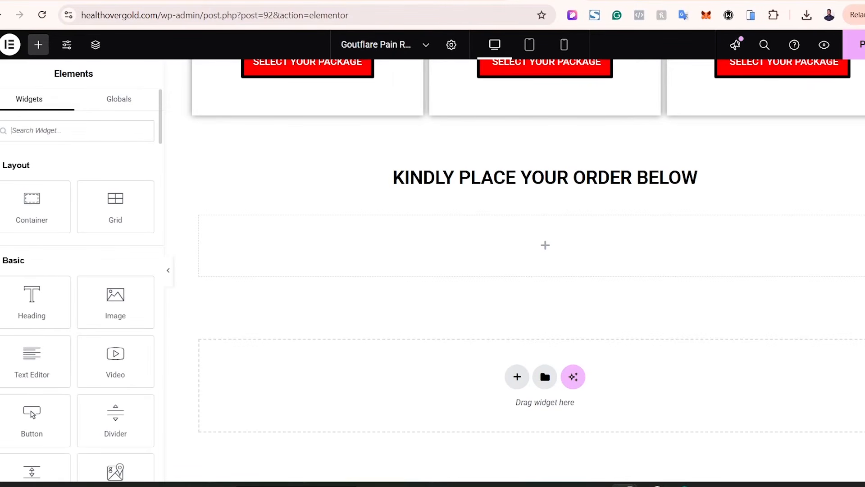
type("short")
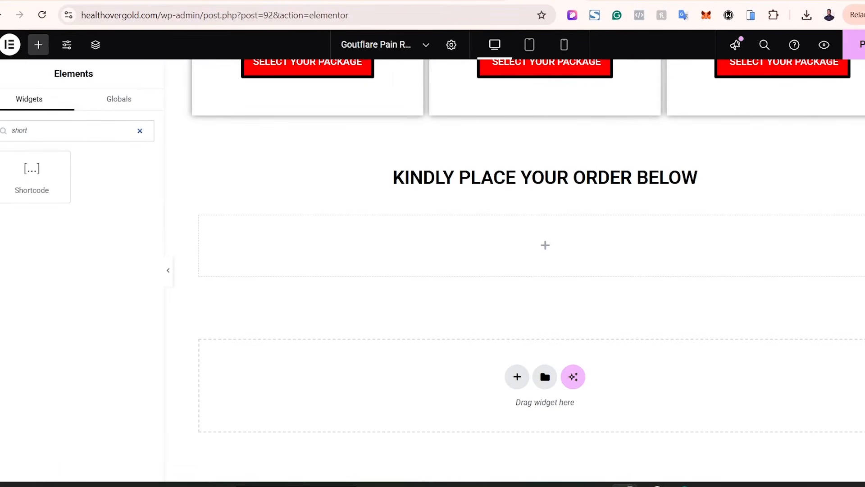
left_click_drag(2, 160, 497, 259)
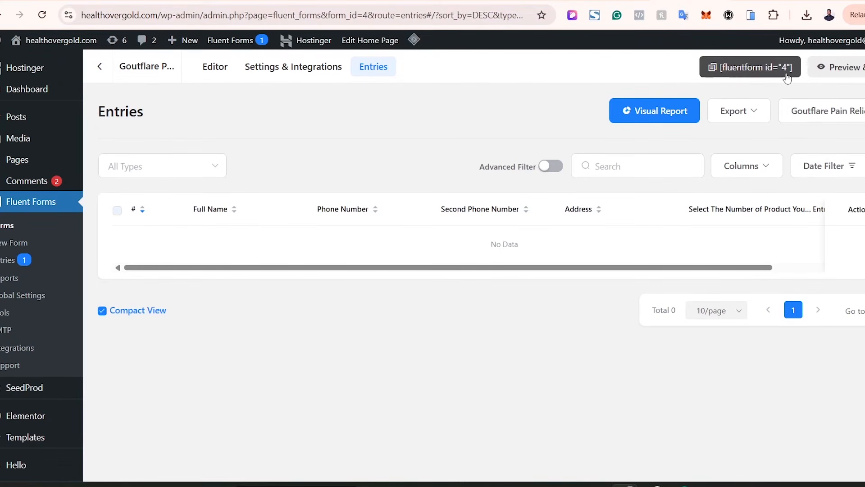
- Paste the order form shortcode [fluentform id="4"] into the widget and update the page
left_click(733, 74)
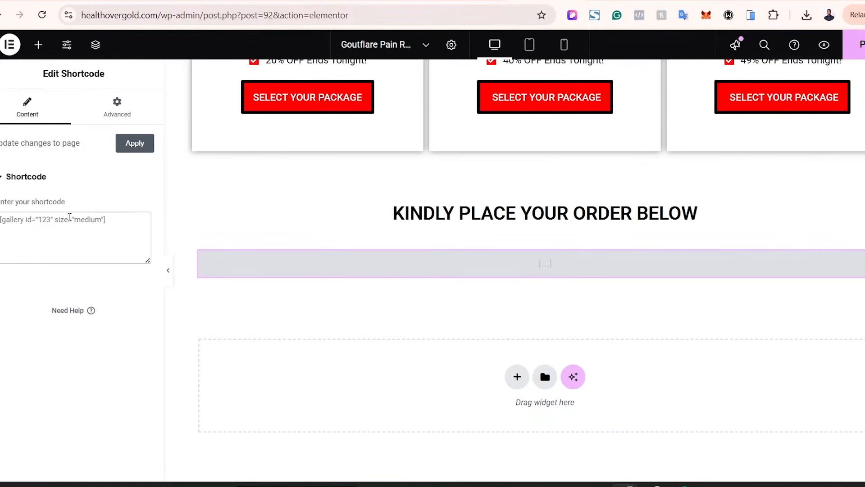
left_click(70, 216)
key("ctrl+v")
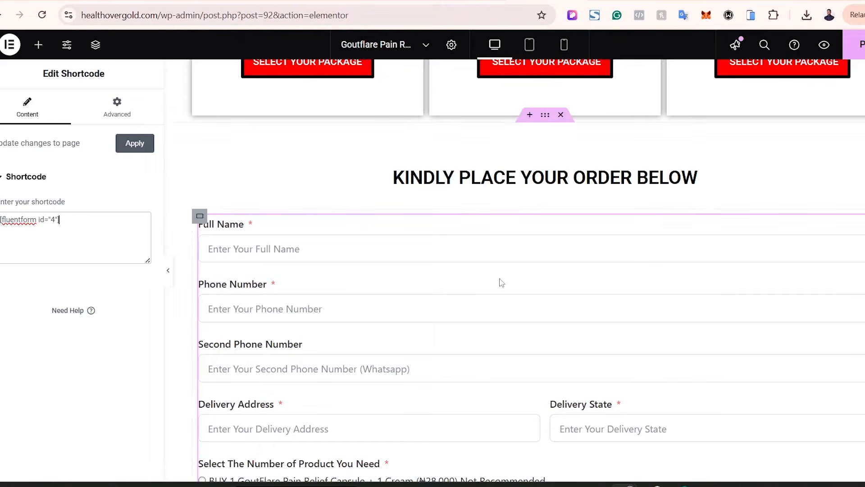
scroll(532, 271, "down", 5)
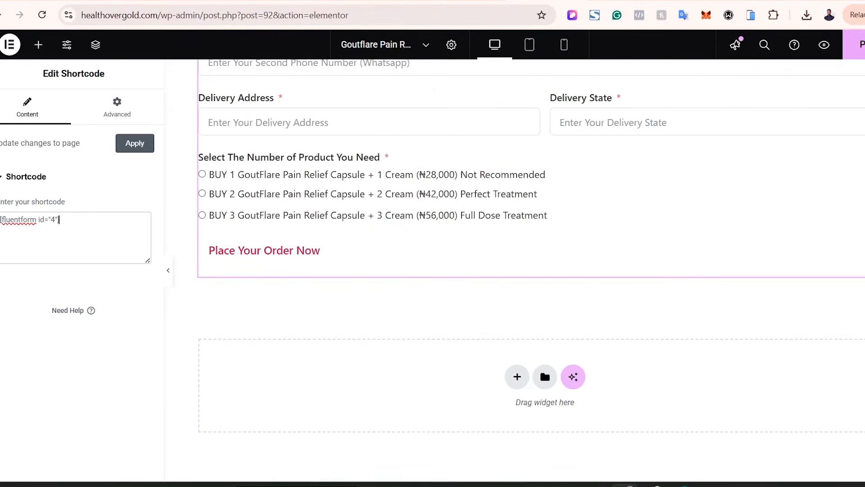
scroll(532, 270, "up", 9)
scroll(532, 271, "down", 8)
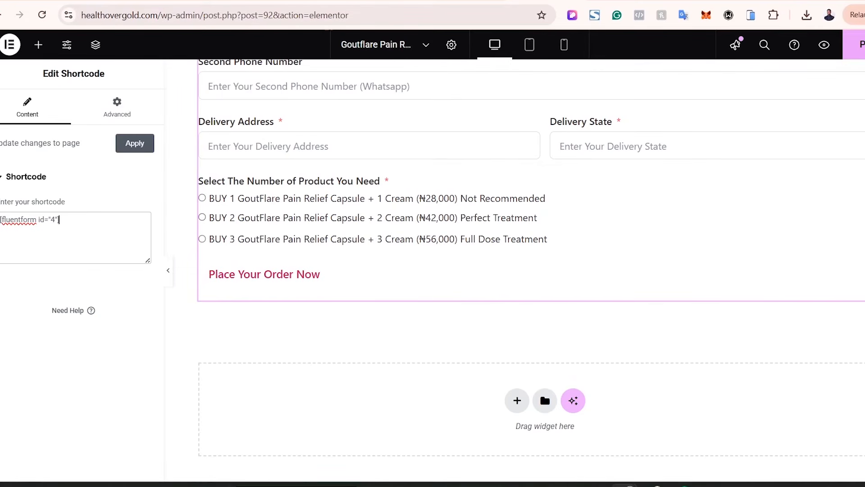
left_click(859, 44)
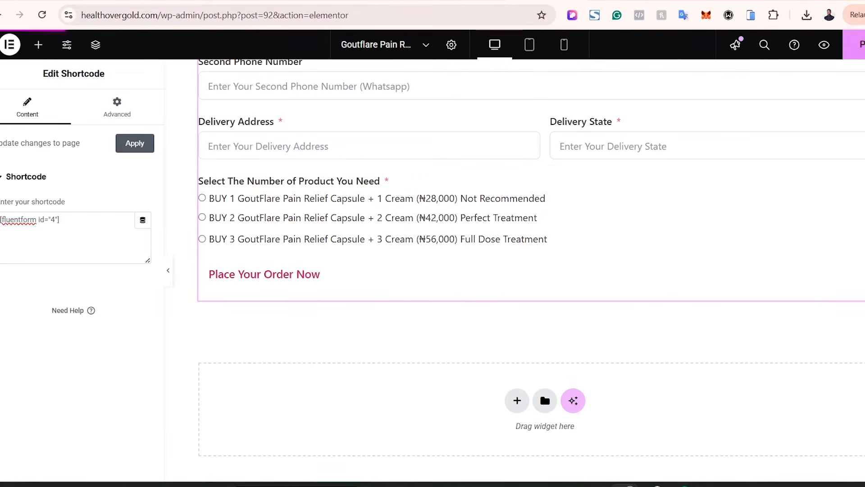
- Preview the live landing page and check the order form's fields, three packages and order button
left_click(824, 44)
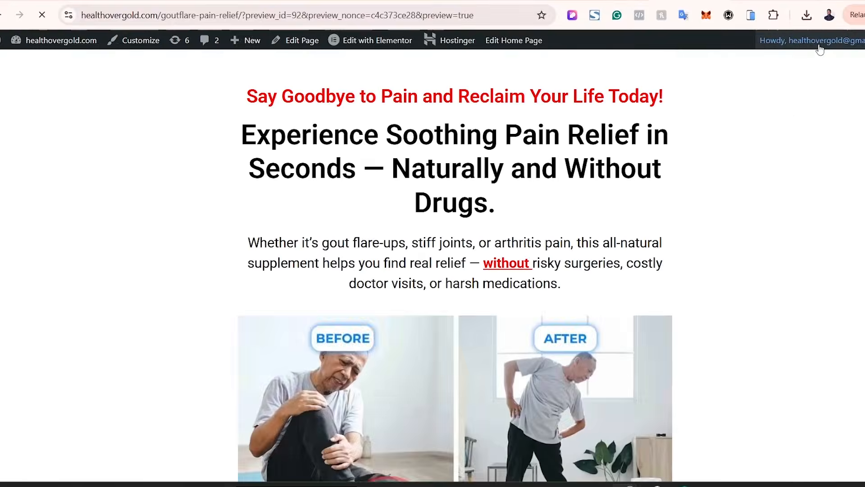
scroll(433, 265, "down", 15)
scroll(432, 265, "down", 20)
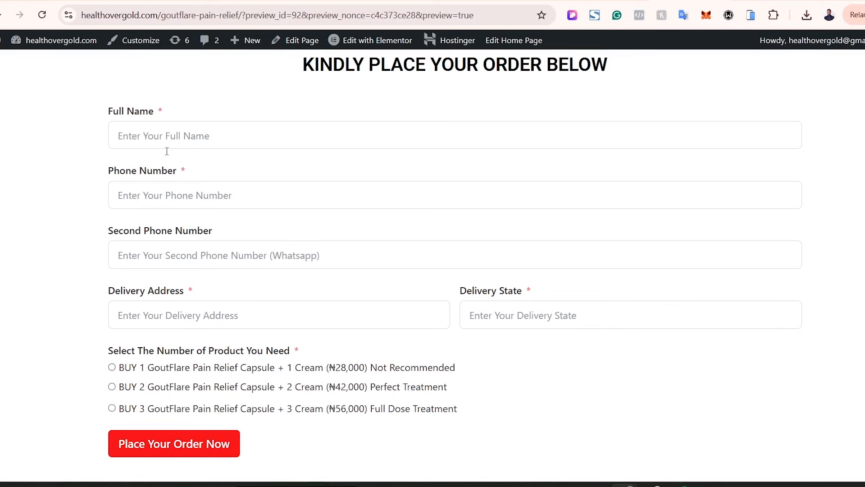
scroll(175, 162, "up", 8)
scroll(175, 162, "down", 8)
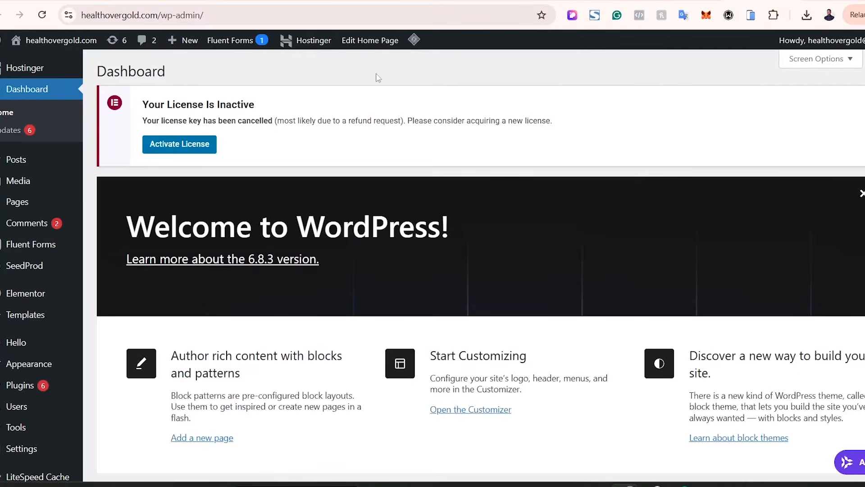
- Add a new page titled 'Goutflare Thank You Page' and open it in Elementor
left_click(27, 202)
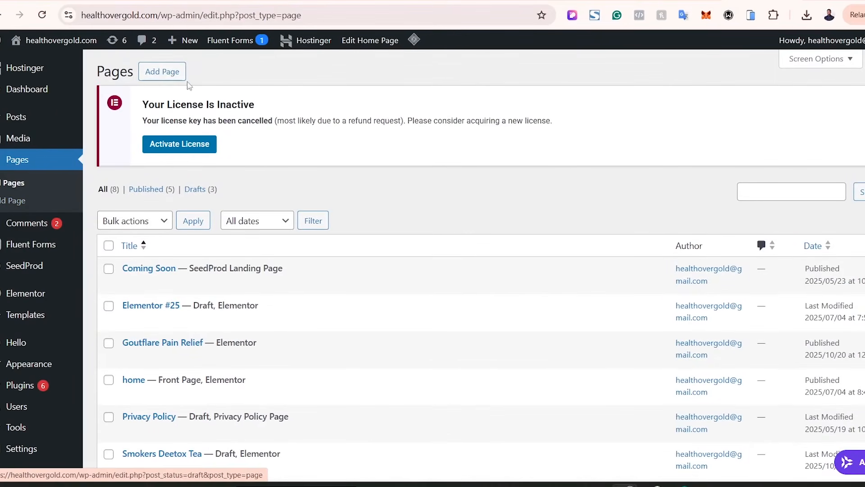
left_click(176, 76)
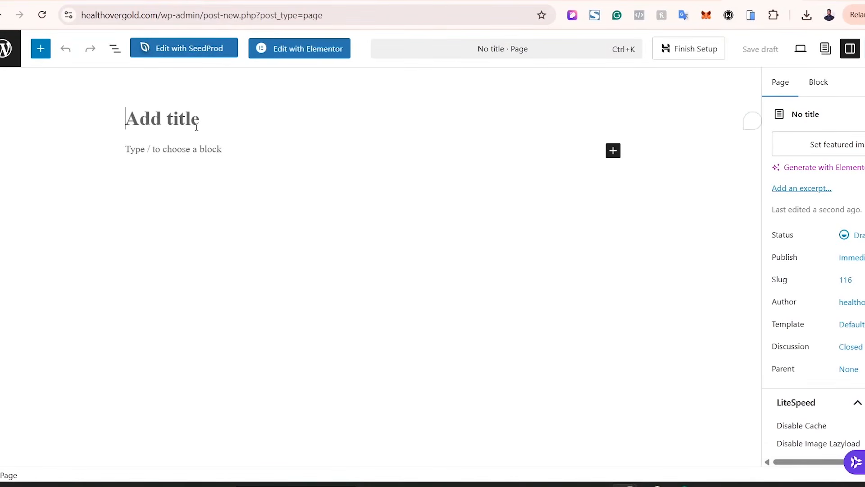
key("ctrl+v")
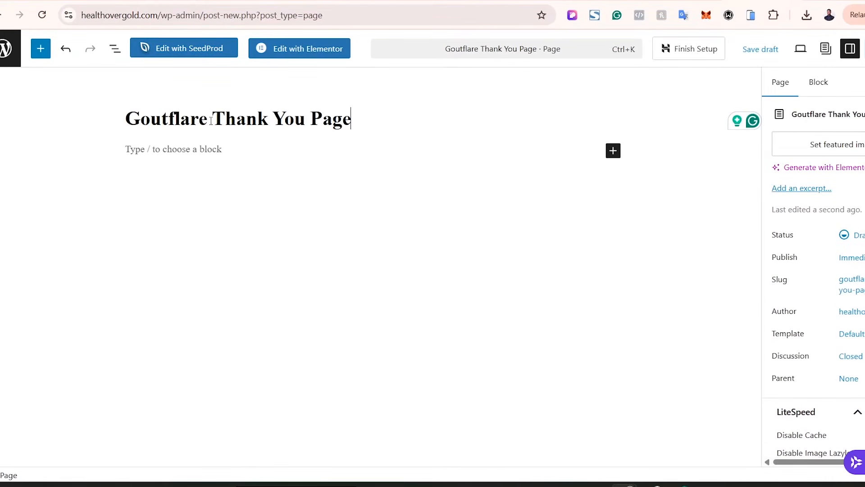
left_click(299, 50)
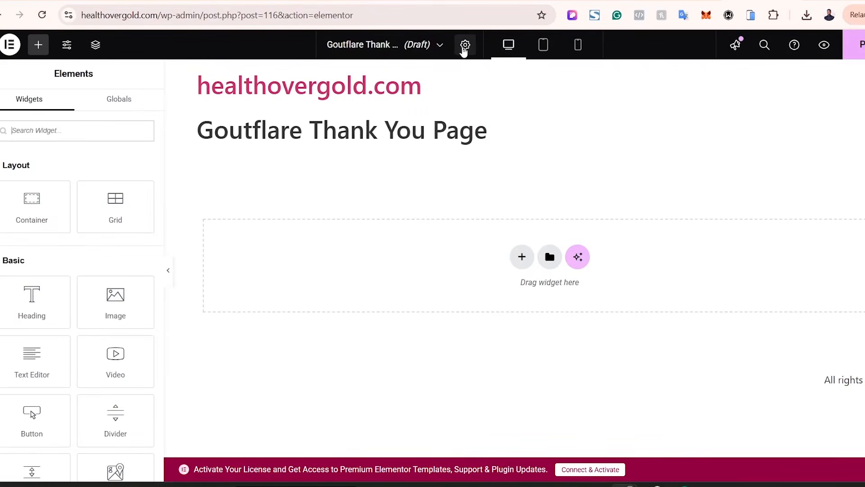
- Hide the page title and set the page layout to Elementor Canvas
left_click(465, 45)
scroll(127, 383, "down", 3)
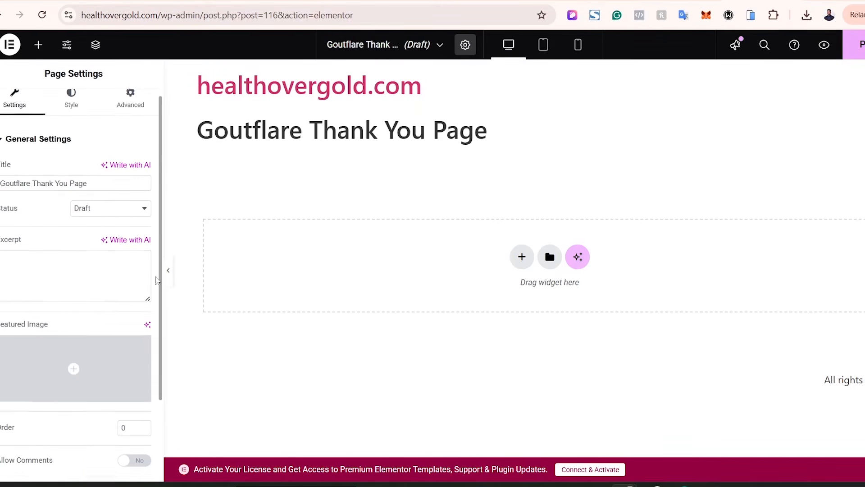
left_click(131, 392)
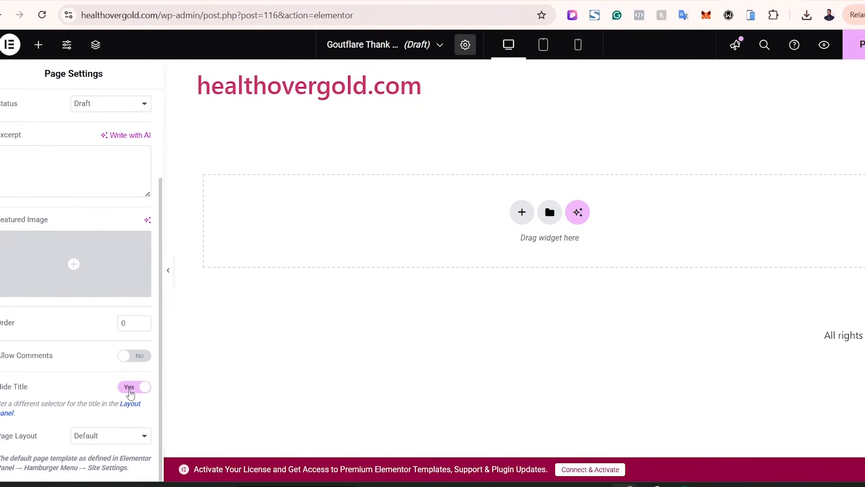
left_click(91, 440)
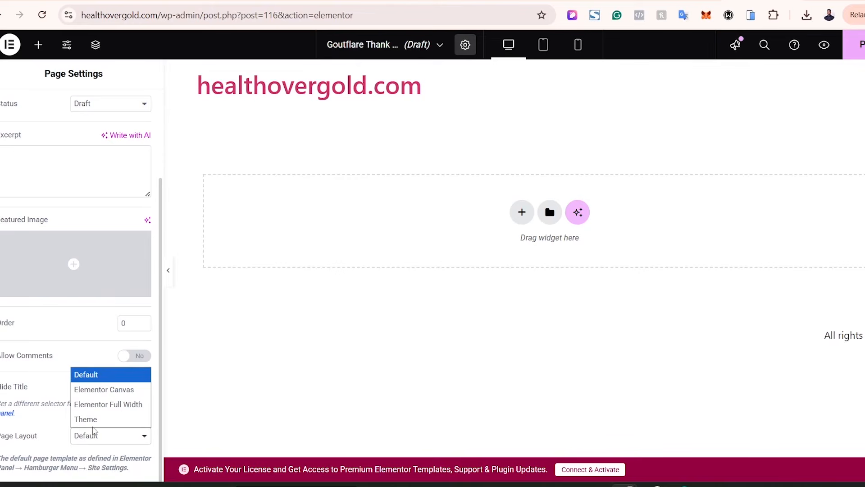
left_click(112, 390)
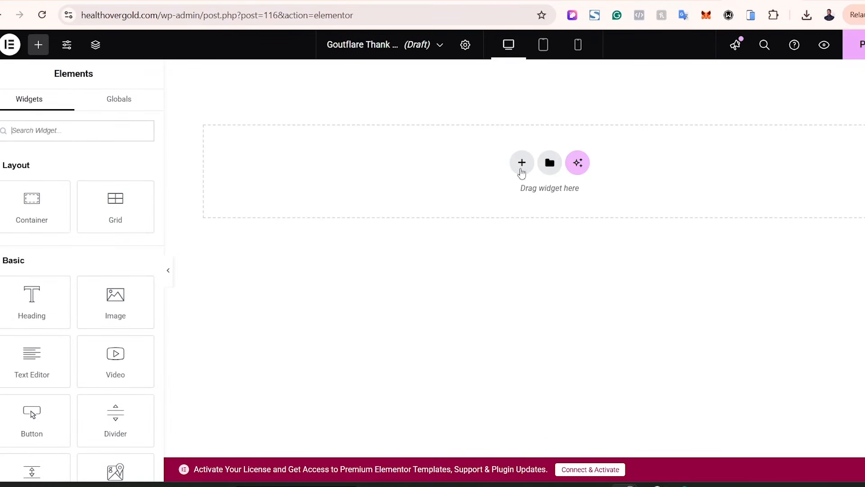
- Add a single-column Flexbox container and drop a widget from the panel into it
left_click(522, 168)
left_click(521, 200)
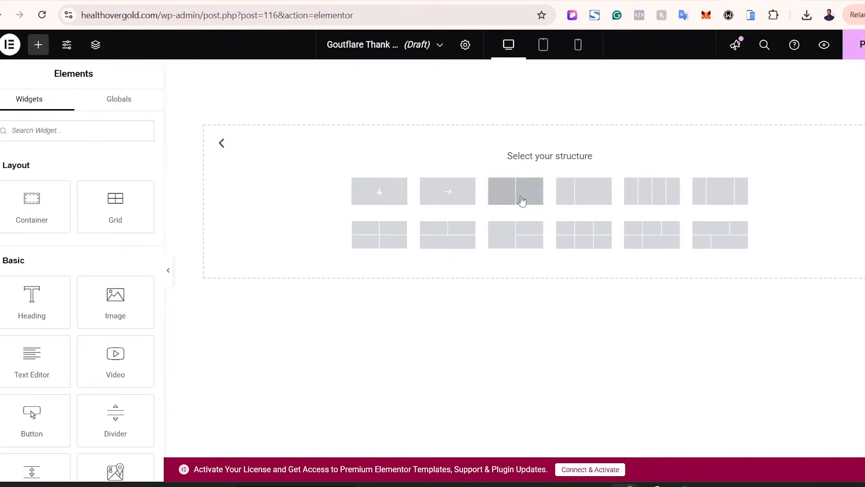
left_click(382, 194)
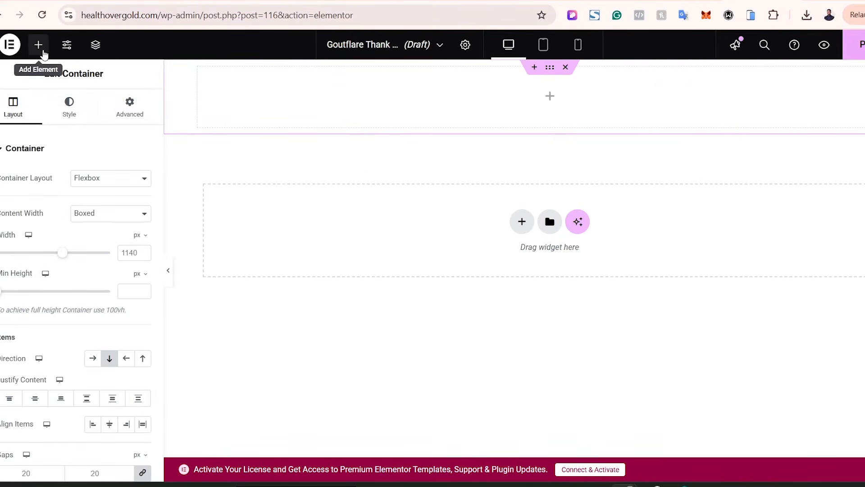
left_click(38, 44)
left_click_drag(36, 201, 535, 91)
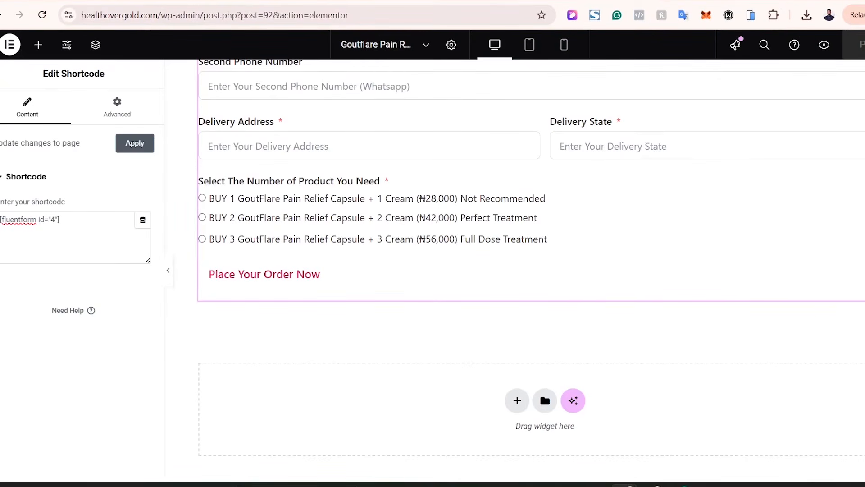
- Copy the WARNING!!! heading and paste it into the thank-you page's empty container
scroll(514, 270, "up", 15)
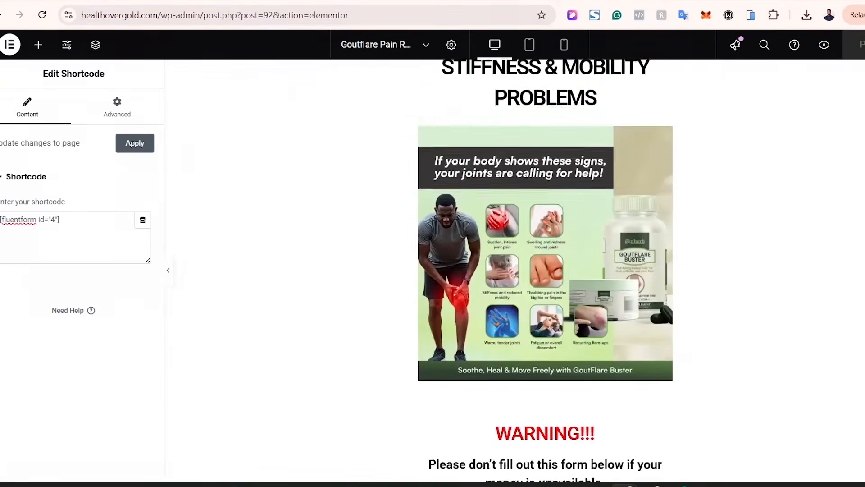
scroll(545, 271, "down", 12)
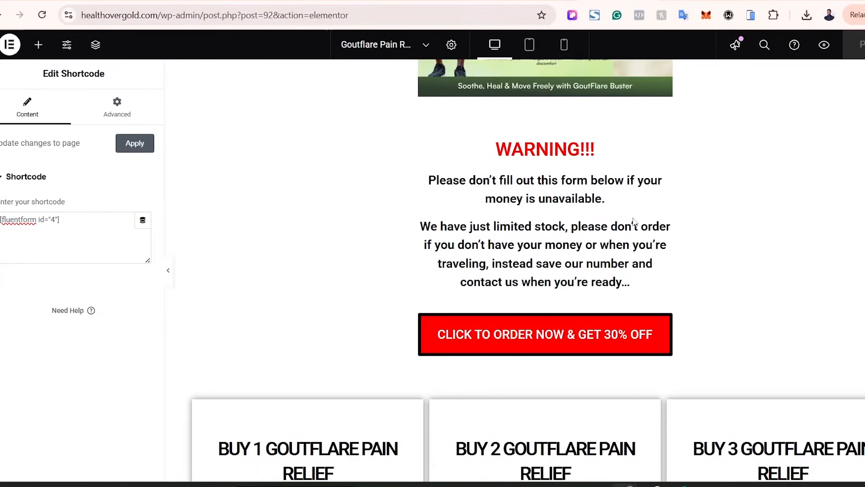
right_click(571, 147)
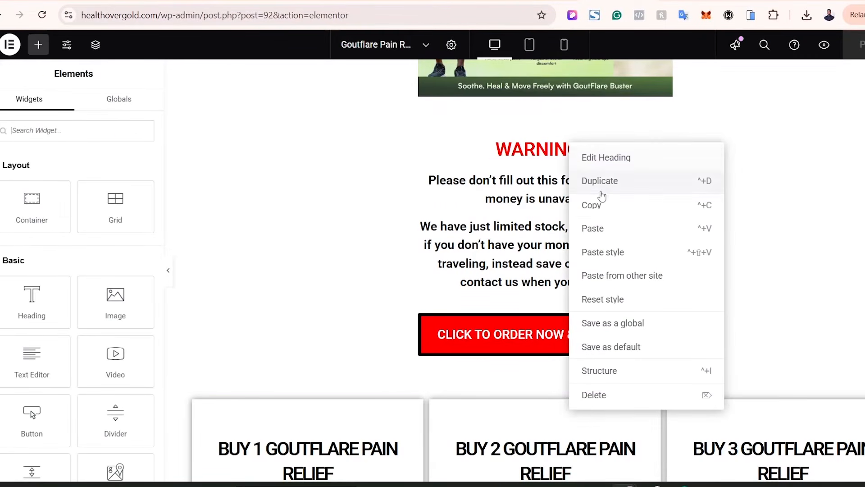
left_click(595, 204)
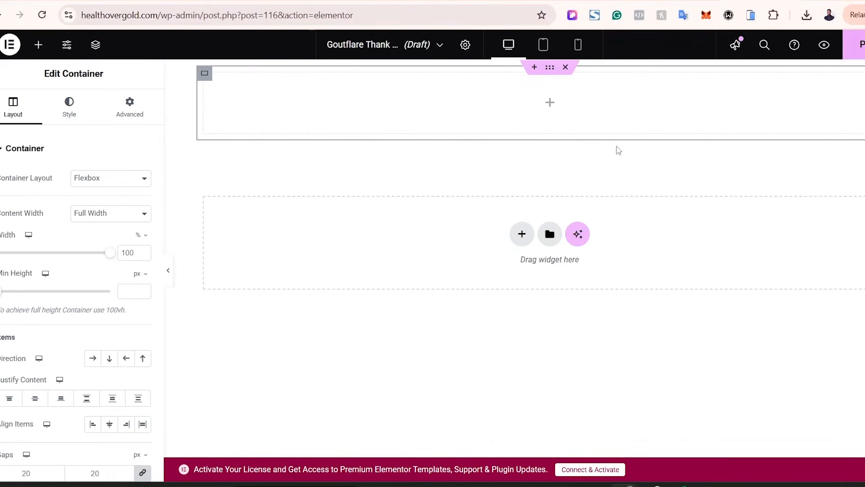
right_click(552, 108)
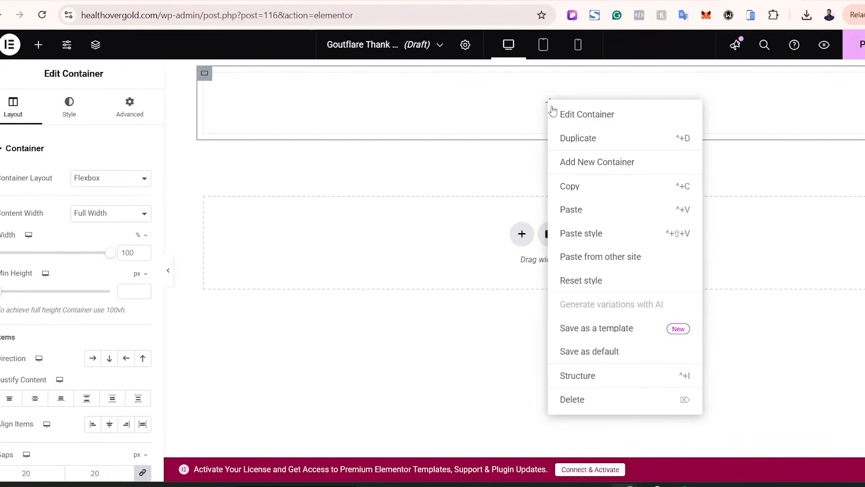
left_click(585, 209)
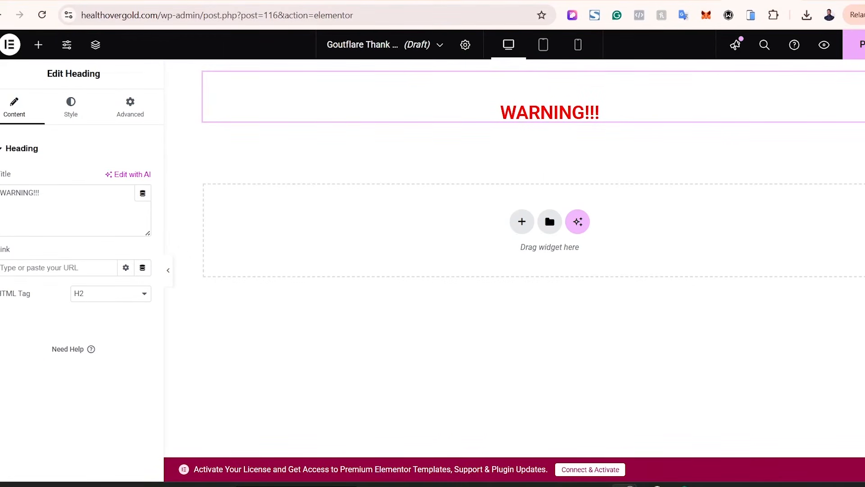
- Copy the landing page's warning text block and paste it below the thank-you page's WARNING!!! heading
left_click(604, 1)
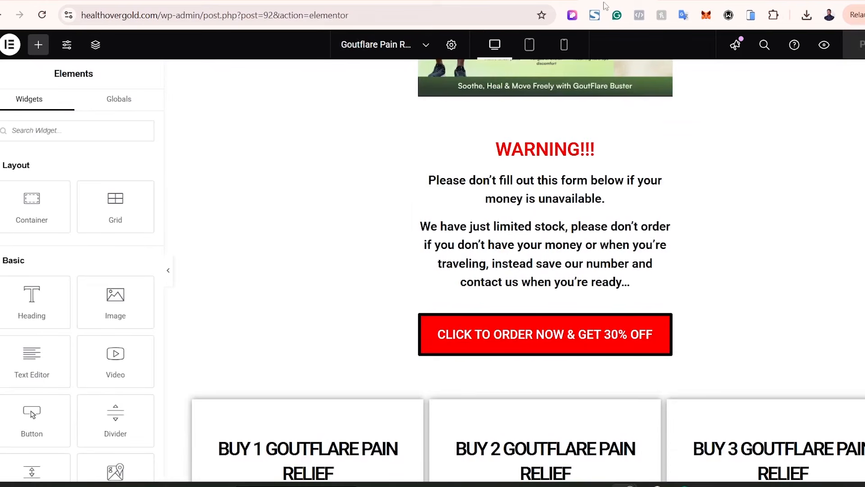
right_click(542, 223)
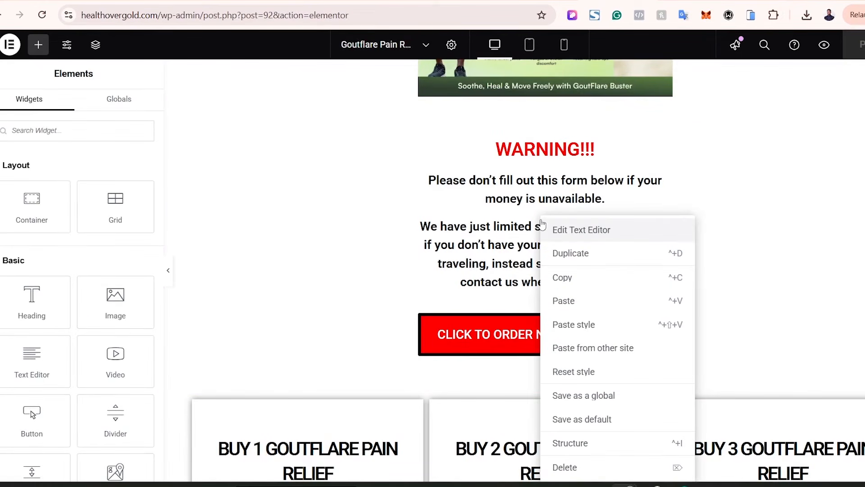
left_click(570, 280)
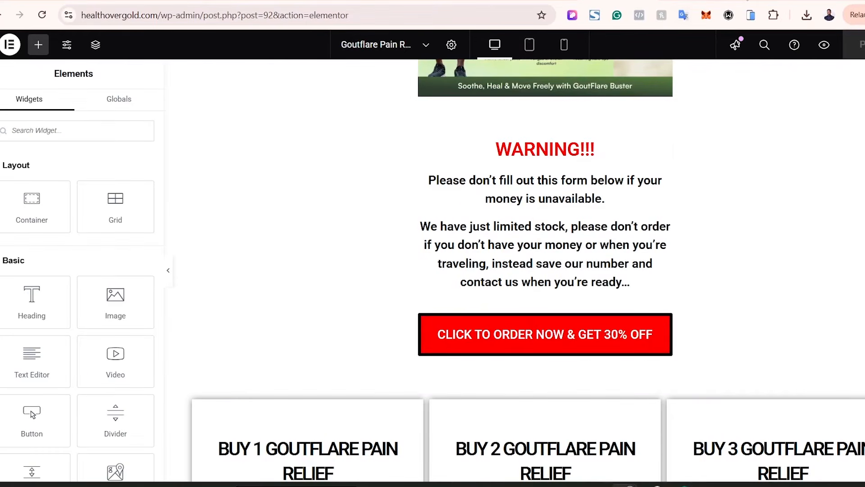
left_click(604, 1)
right_click(562, 118)
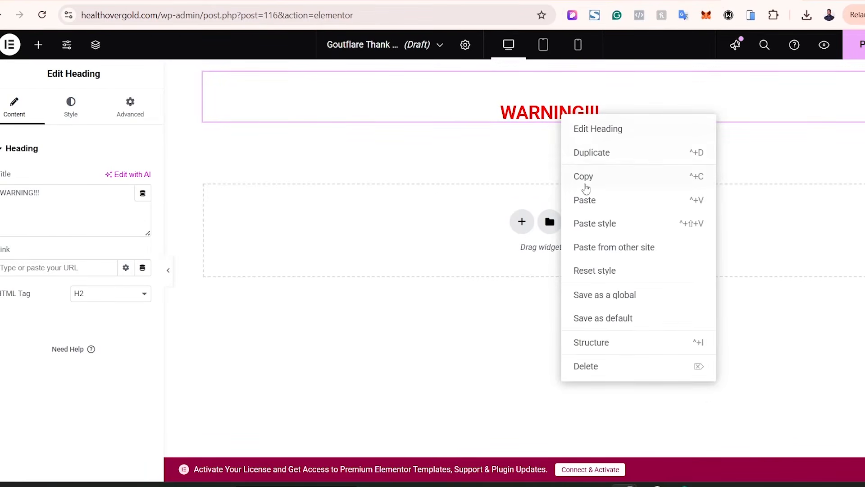
left_click(587, 200)
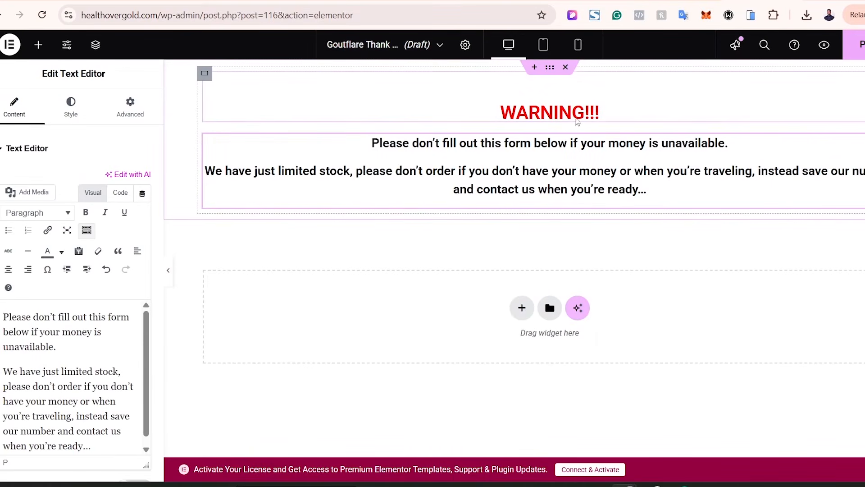
left_click(626, 109)
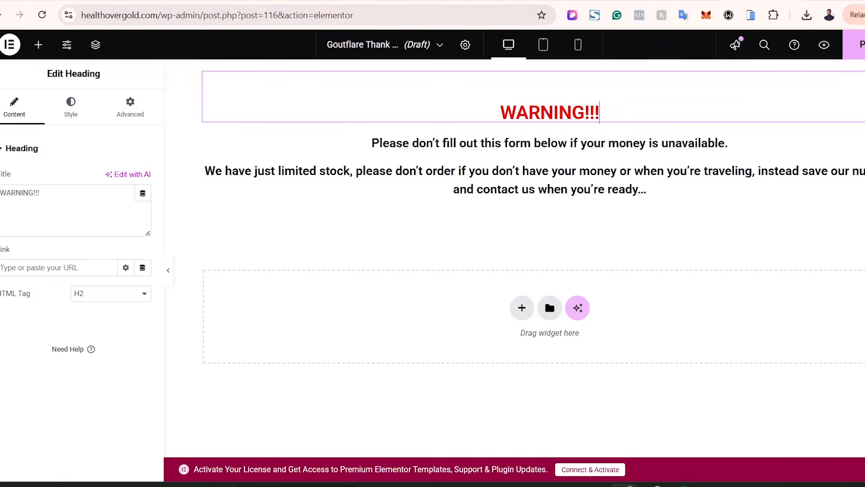
left_click(545, 1)
- Change the thank-you page heading to 'We Received Your Order!' copied from the reference thank-you page
left_click(489, 1)
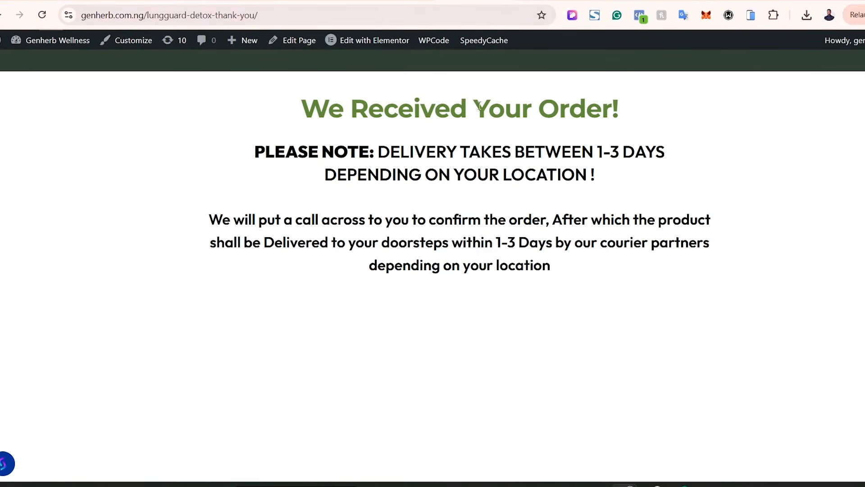
triple_click(484, 104)
right_click(473, 109)
left_click(520, 129)
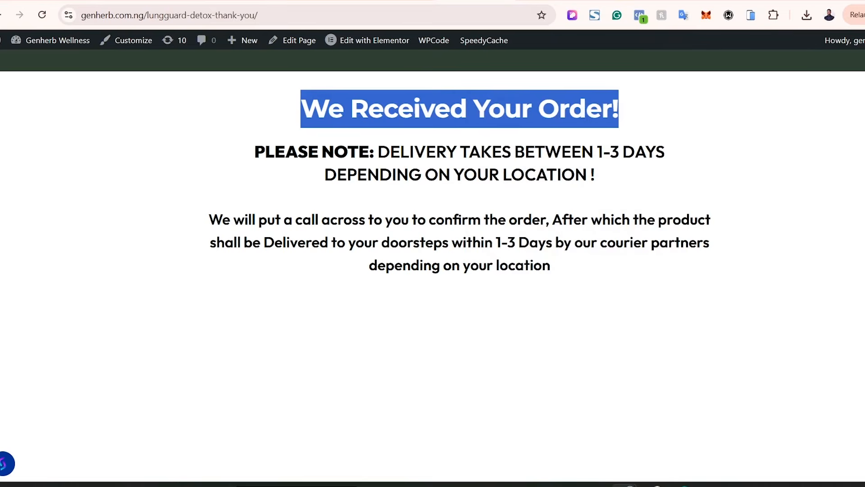
left_click(628, 1)
left_click(109, 190)
key("ctrl+a")
key("ctrl+v")
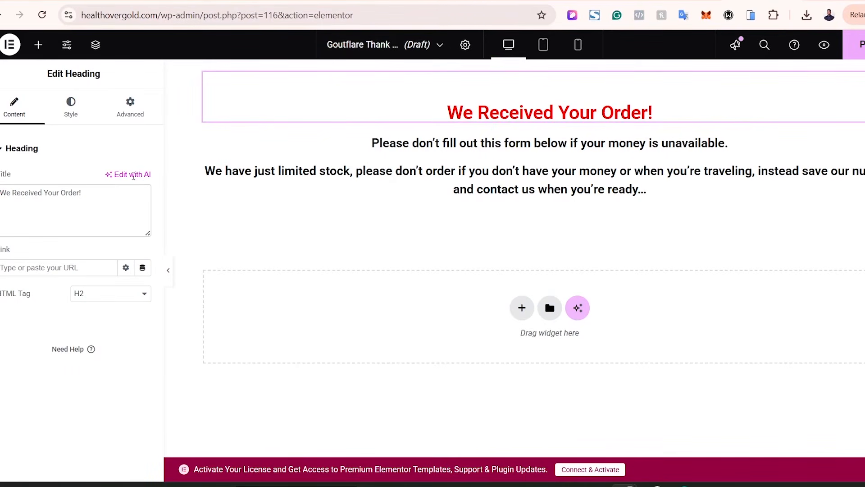
- Replace the warning paragraphs with the copied PLEASE NOTE delivery note and preview the result
left_click(489, 1)
left_click_drag(236, 141, 595, 271)
right_click(480, 240)
left_click(530, 258)
left_click(739, 0)
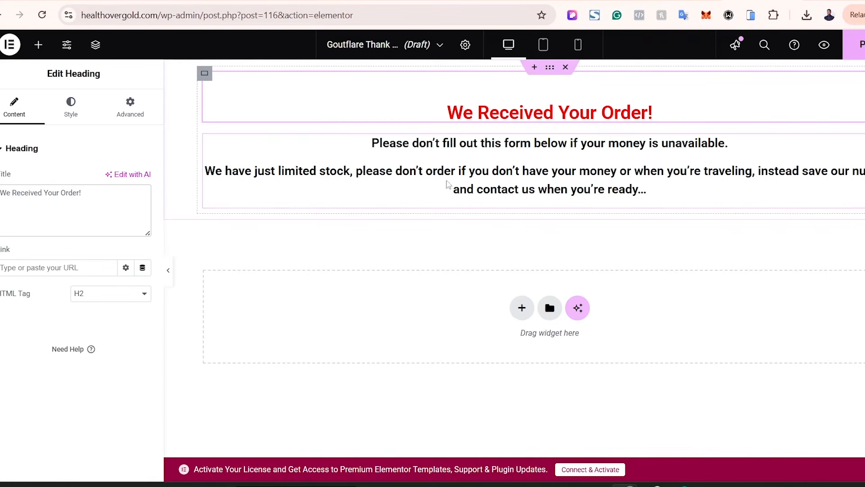
left_click(510, 165)
left_click(120, 192)
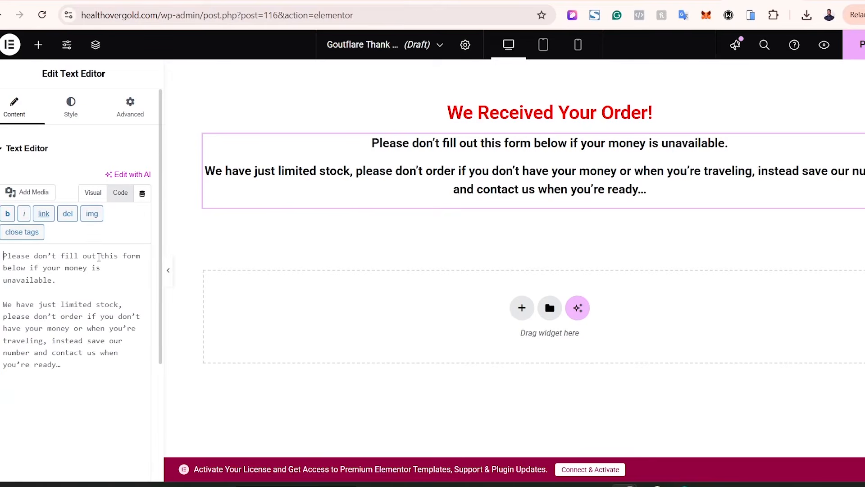
key("ctrl+a")
key("ctrl+v")
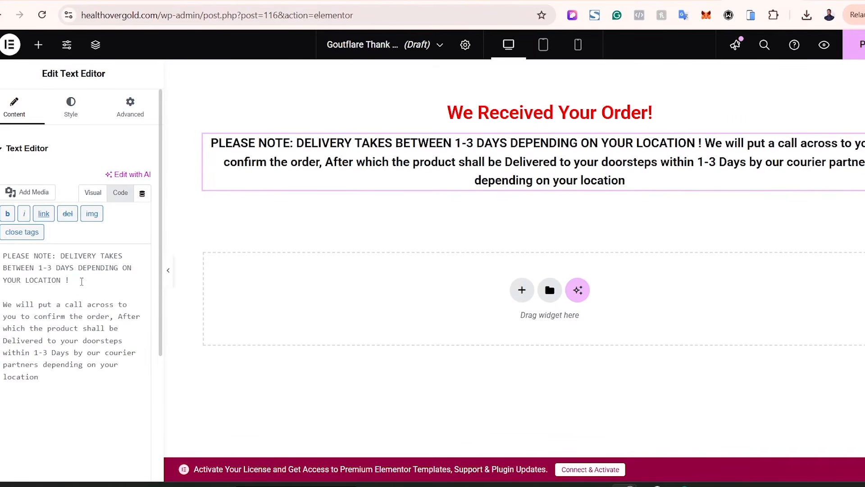
left_click(92, 193)
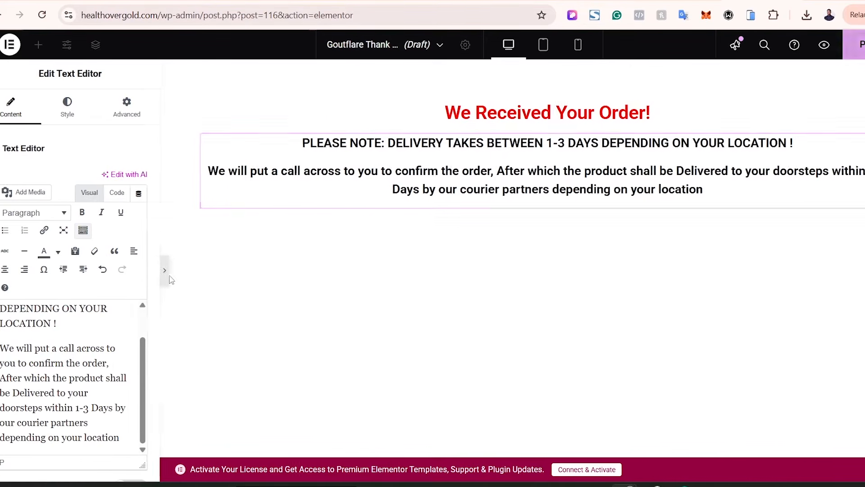
left_click(168, 275)
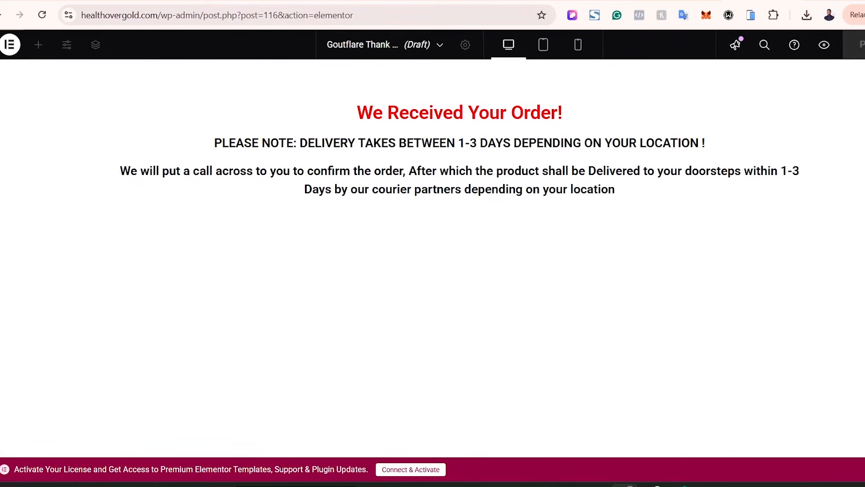
left_click(1, 272)
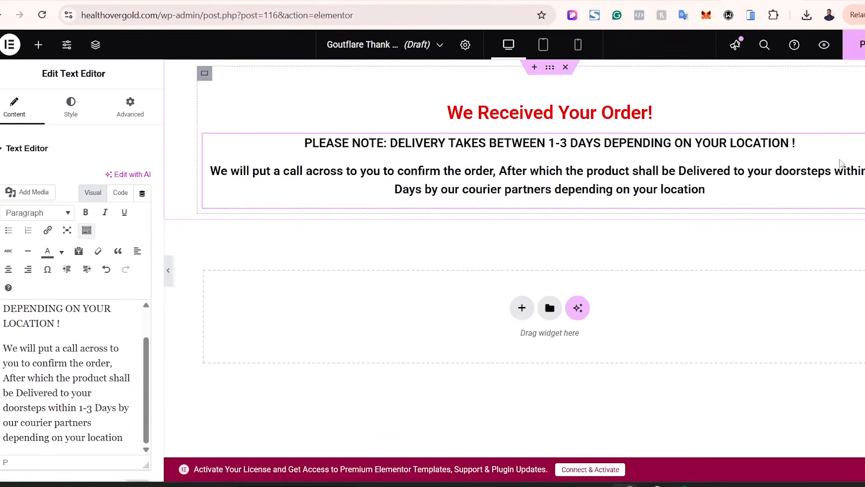
- Publish the Goutflare thank-you page and view it live
left_click(862, 44)
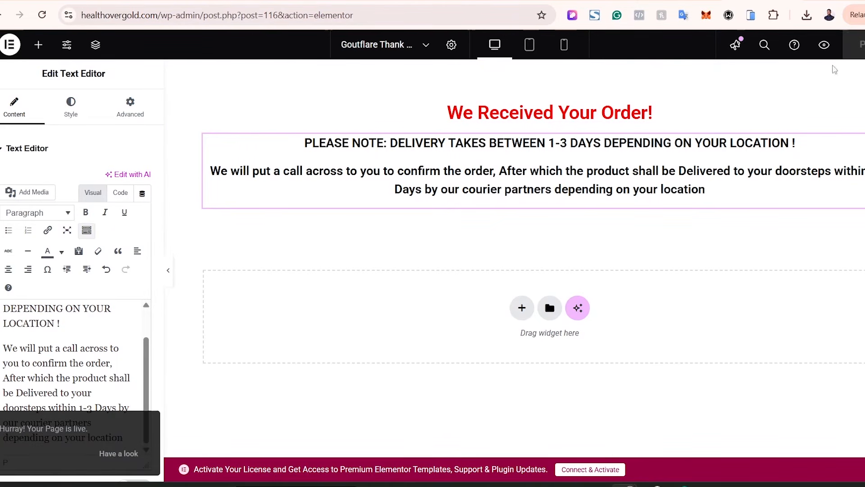
left_click(118, 459)
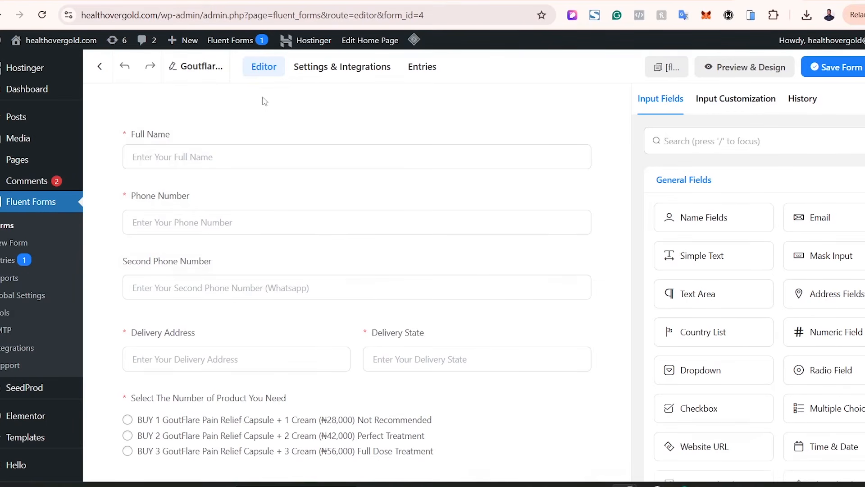
- Set the order form's confirmation to redirect to the Goutflare Thank You Page and save
left_click(341, 67)
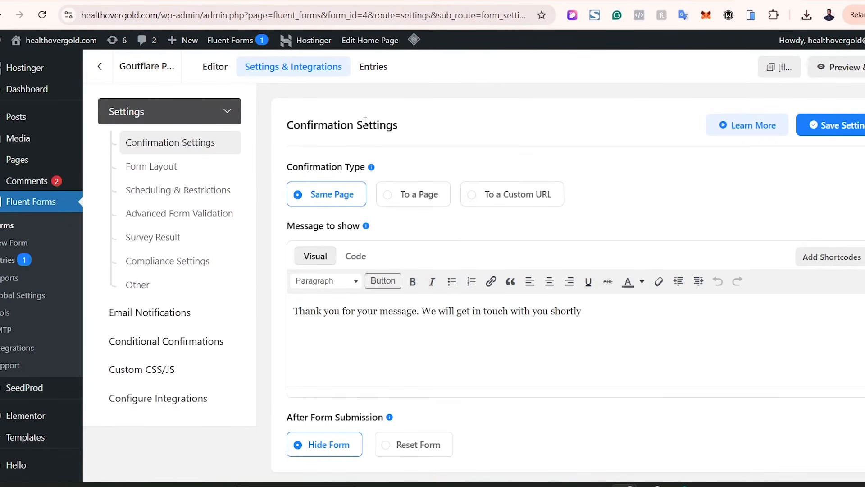
left_click(414, 199)
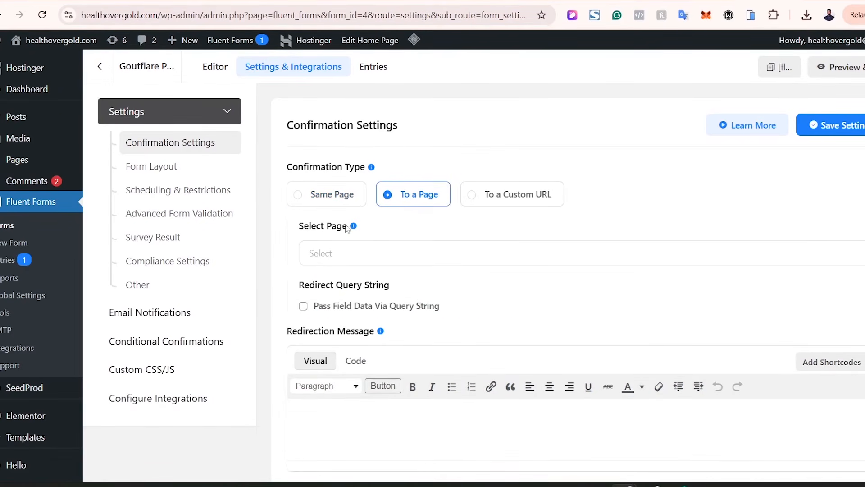
left_click(340, 257)
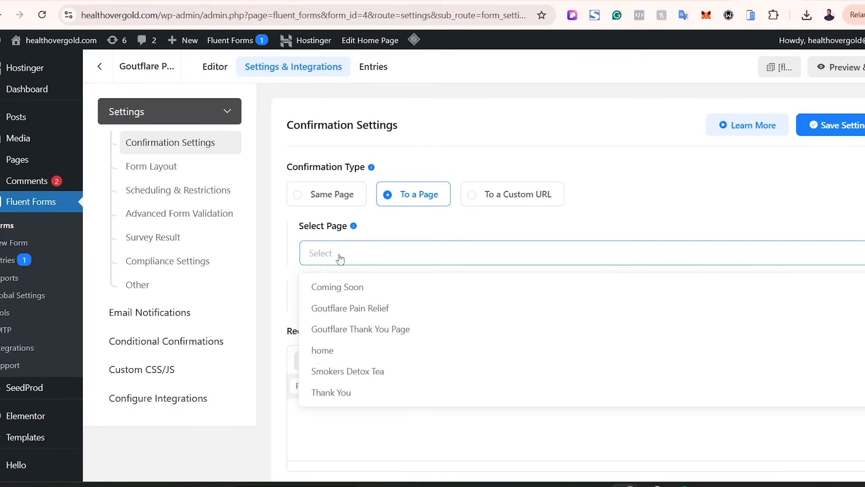
left_click(354, 336)
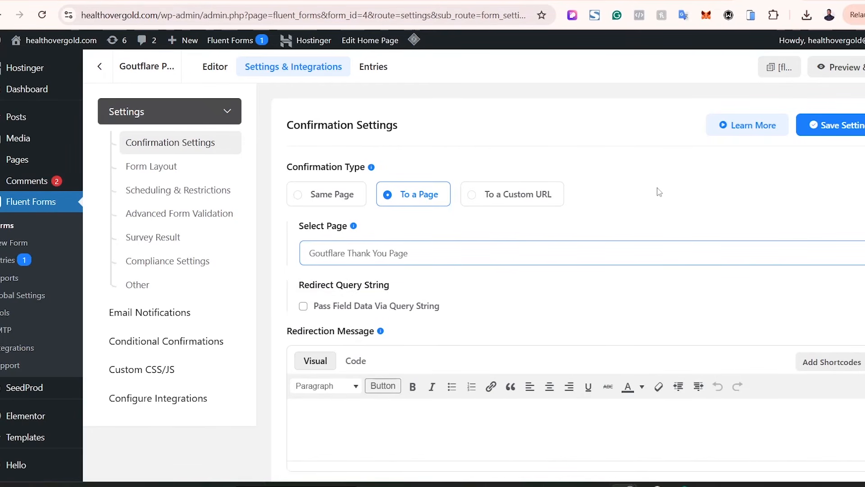
left_click(845, 131)
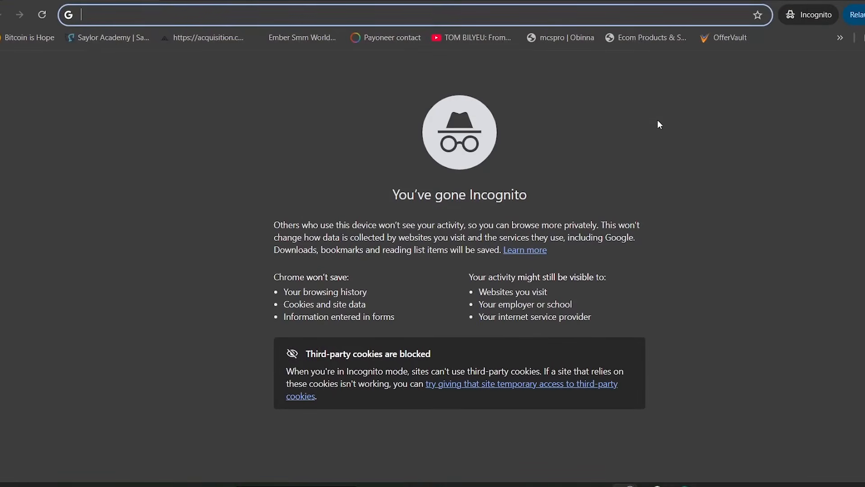
- Load the landing page in an Incognito tab and submit a test order, landing on the thank-you message
key("ctrl+v")
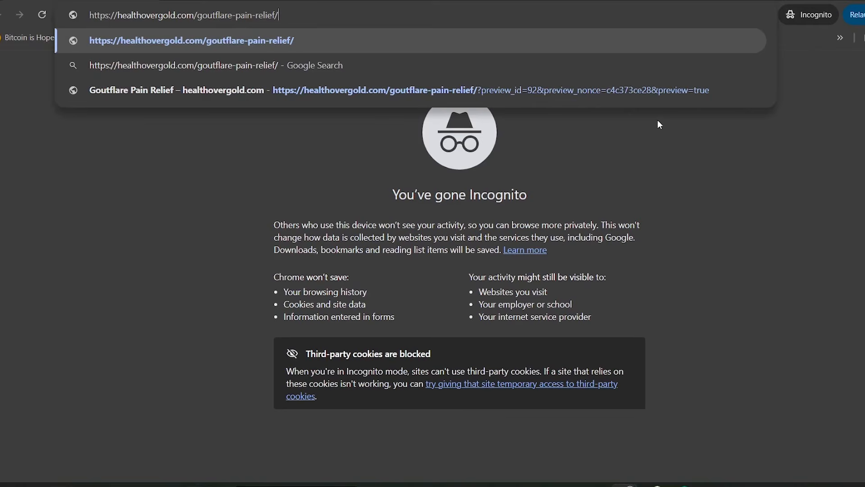
key("Return")
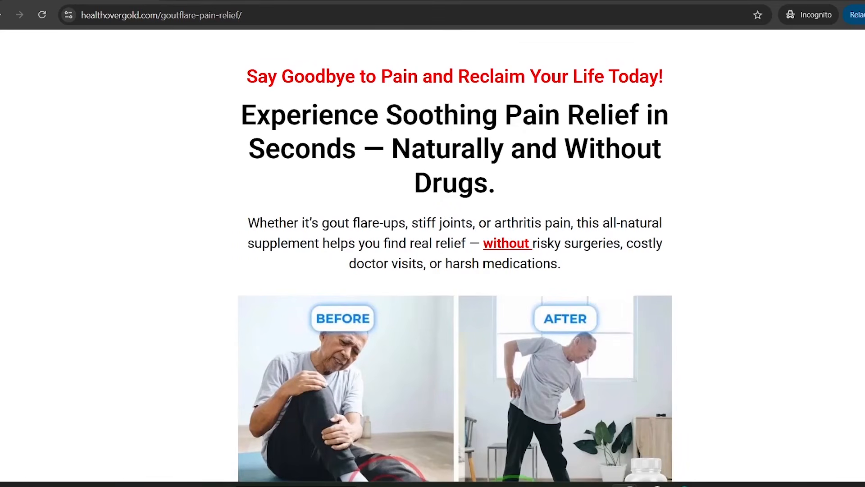
scroll(456, 257, "down", 20)
scroll(456, 257, "down", 15)
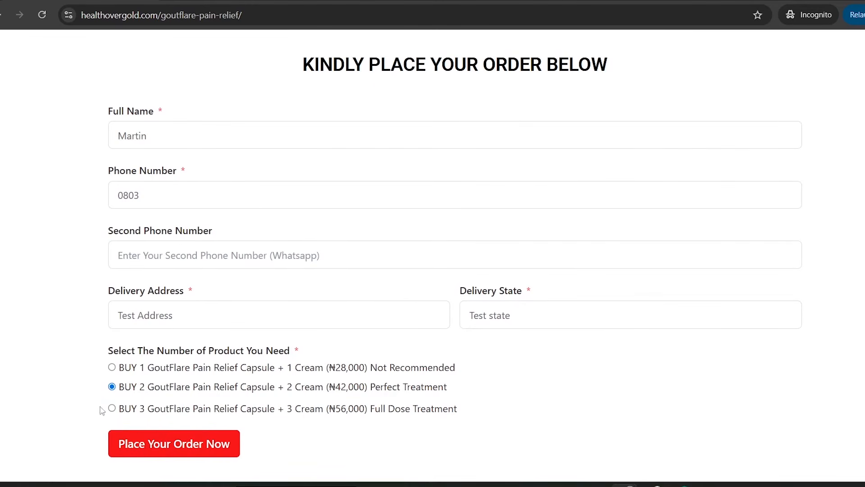
left_click(155, 447)
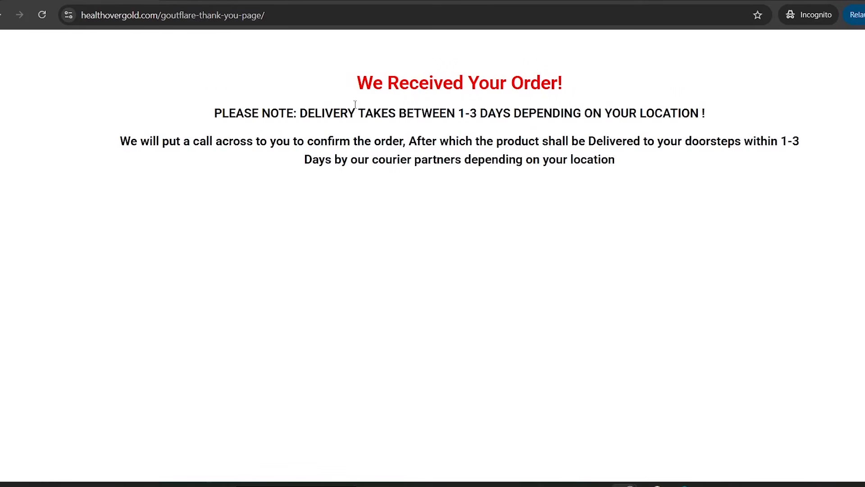
left_click_drag(350, 87, 667, 170)
left_click(686, 184)
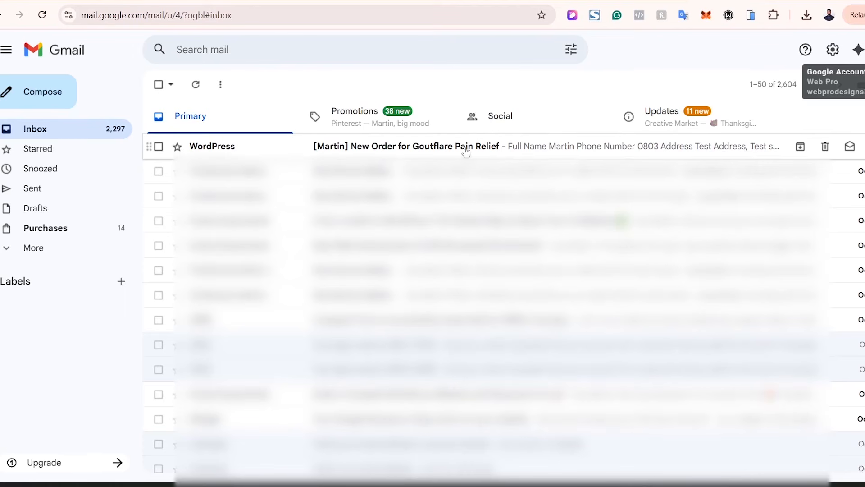
- Open the 'New Order for Goutflare Pain Relief' email and check the chosen package line
left_click(575, 155)
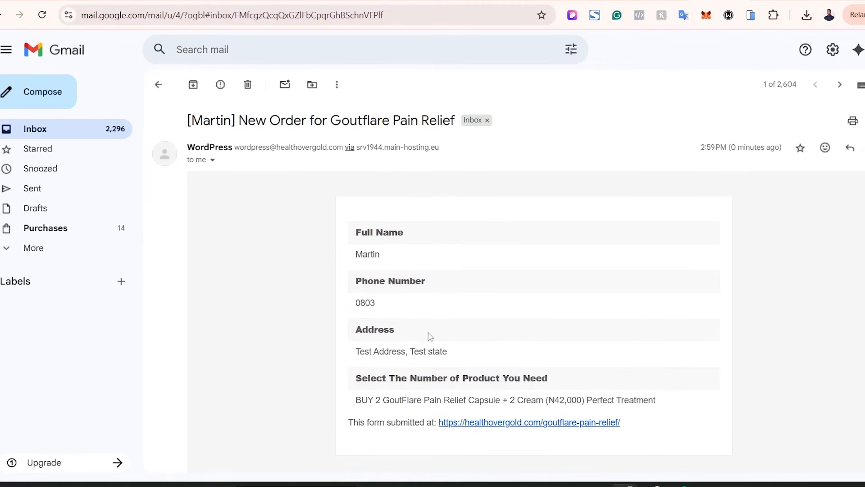
left_click_drag(356, 401, 659, 402)
left_click(681, 401)
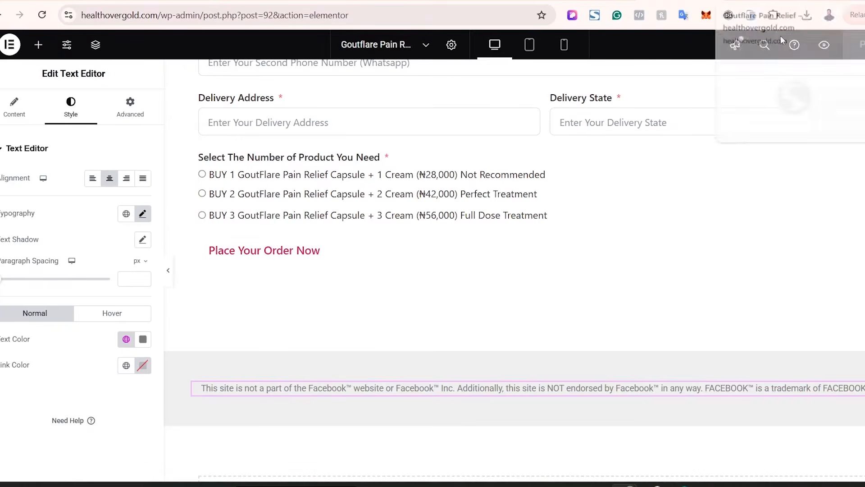
- Collapse the panel and preview the Goutflare page at Mobile Portrait width, ending in mobile mode
left_click(171, 276)
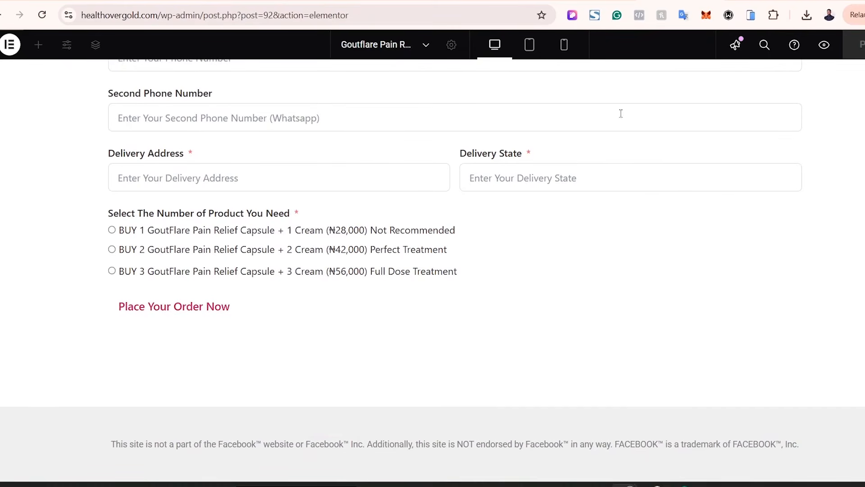
left_click(564, 51)
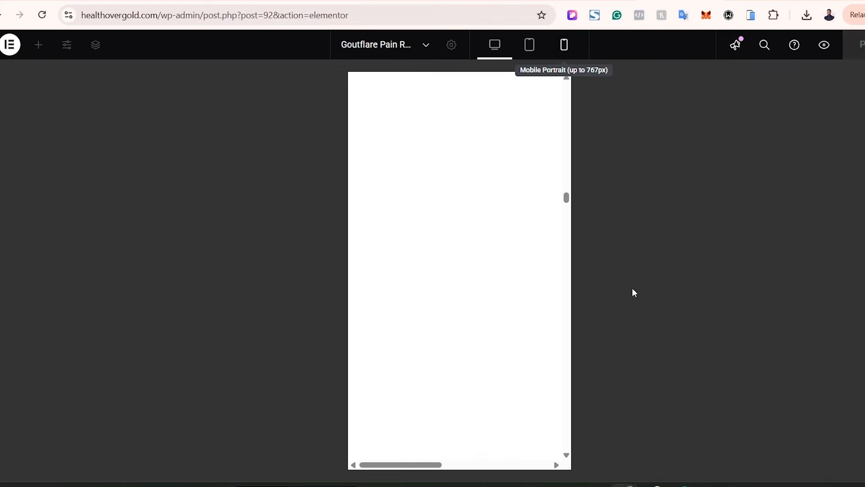
left_click_drag(567, 198, 562, 70)
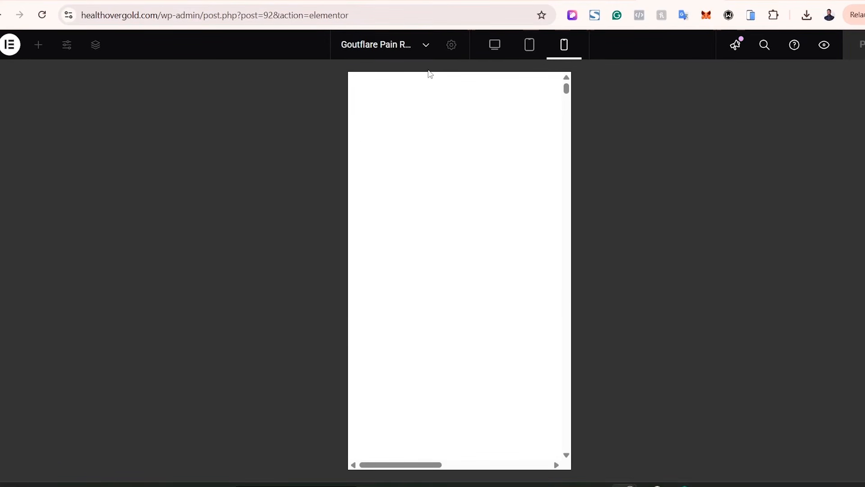
left_click(487, 47)
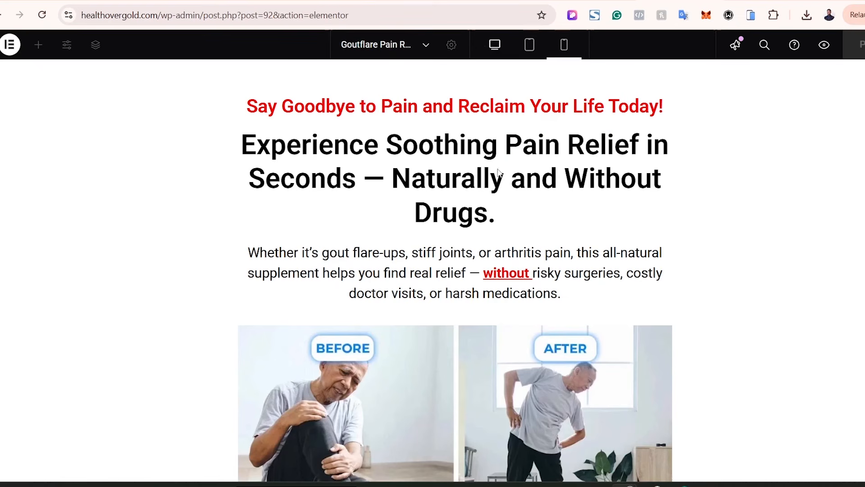
left_click(1, 269)
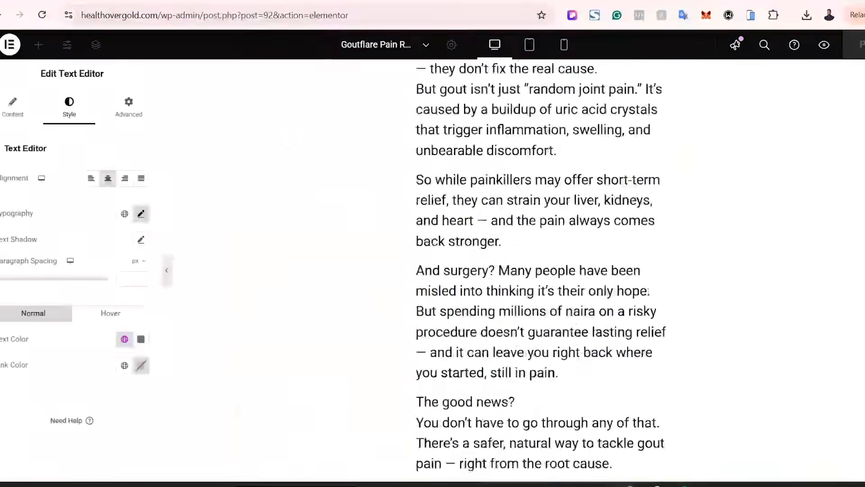
left_click_drag(863, 369, 863, 68)
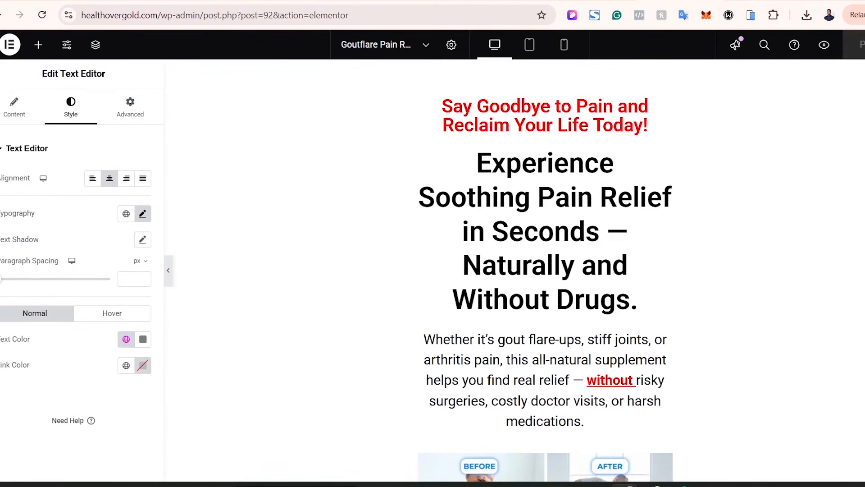
left_click(564, 48)
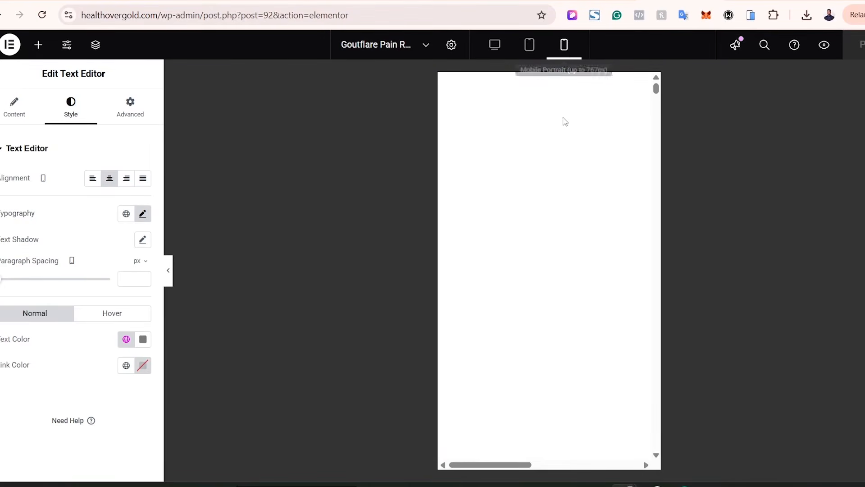
- Open the Structure outline from the section's context menu and collapse the expanded containers
right_click(517, 115)
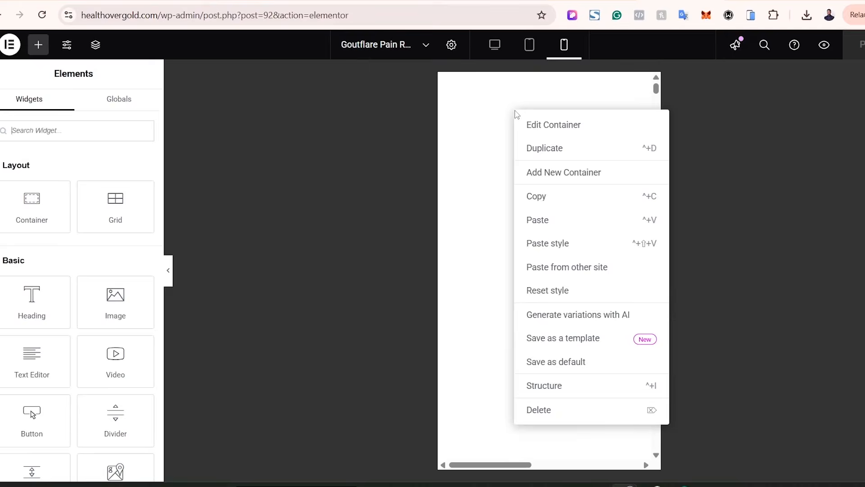
left_click(582, 392)
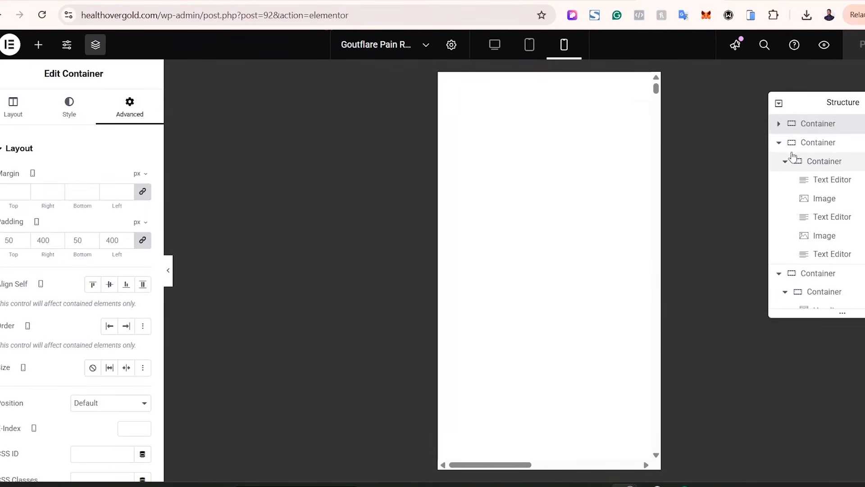
left_click(779, 142)
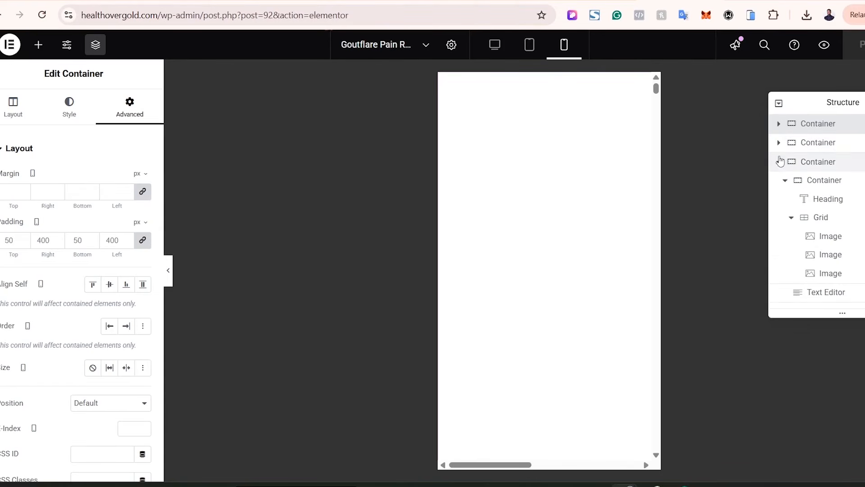
left_click(779, 161)
left_click(779, 182)
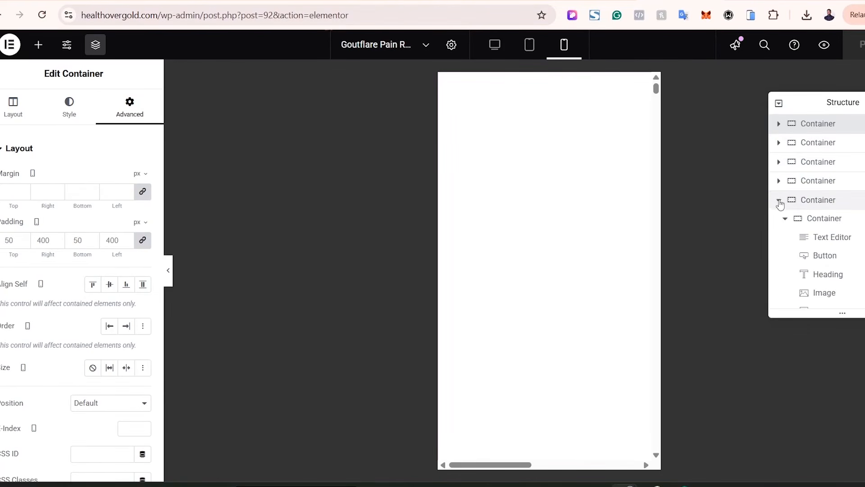
left_click(779, 218)
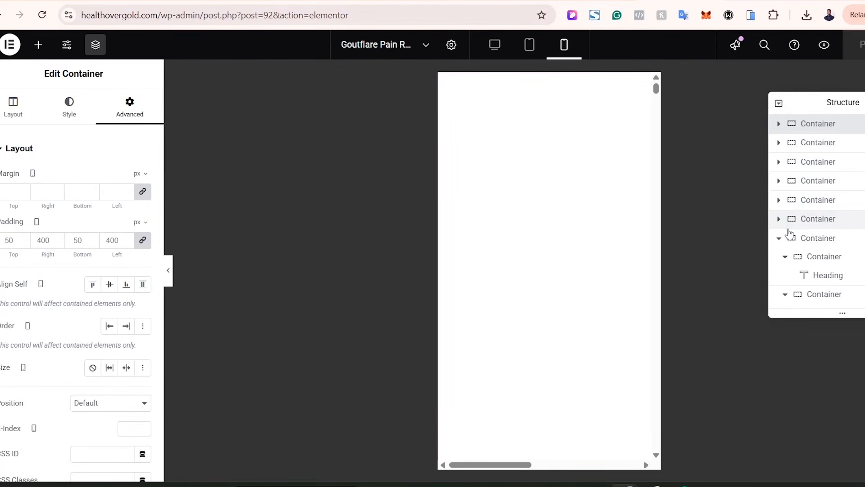
left_click(778, 238)
left_click(779, 257)
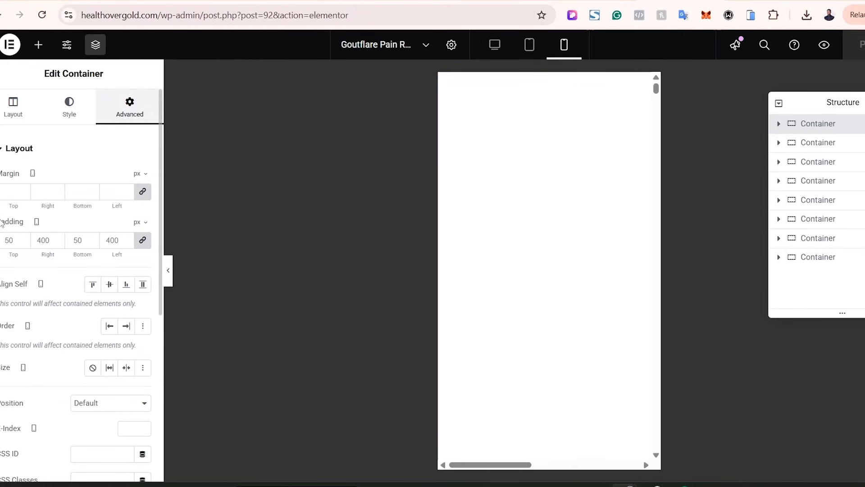
- Set the top section's mobile padding to 50 top and bottom, 10 left and right
left_click(143, 242)
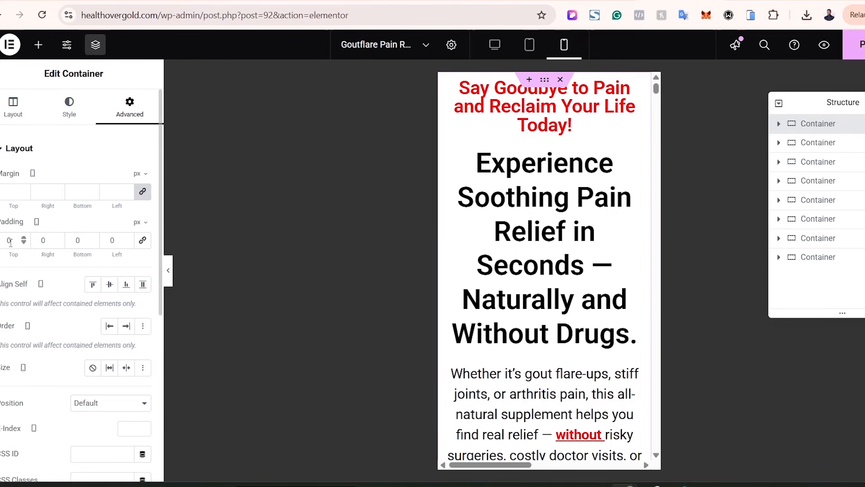
type("5")
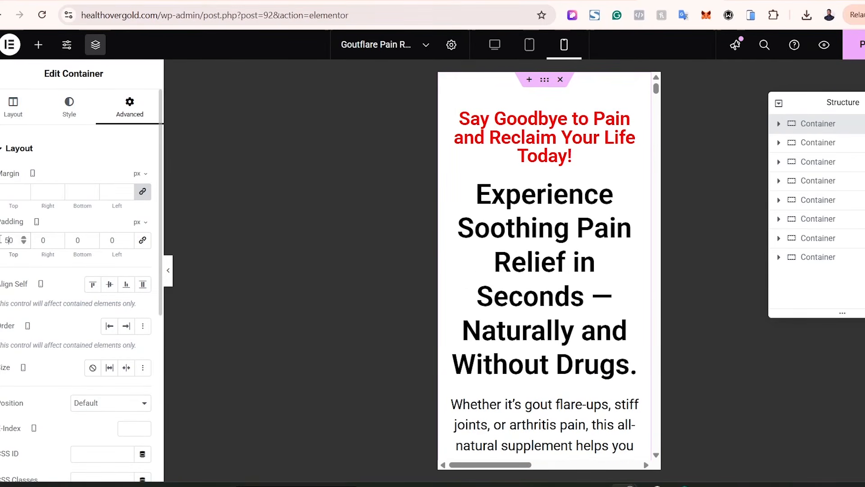
left_click(110, 241)
type("1")
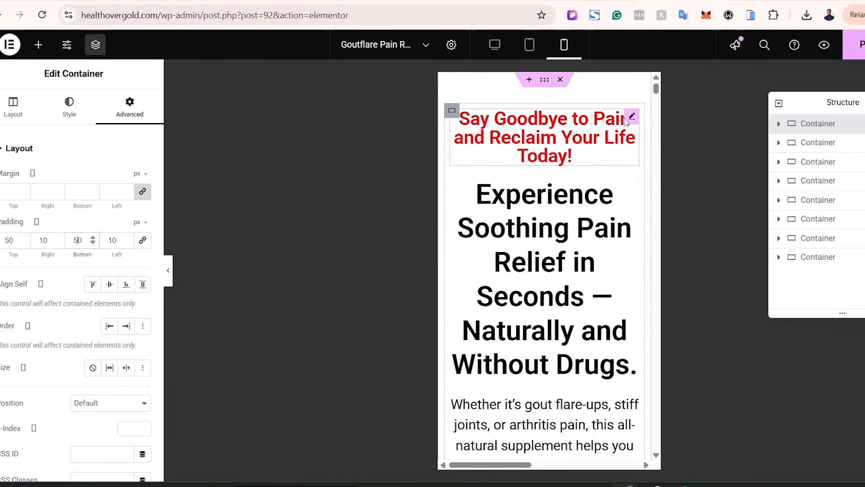
- Set the red tagline heading's mobile font size to 20 px
left_click(632, 118)
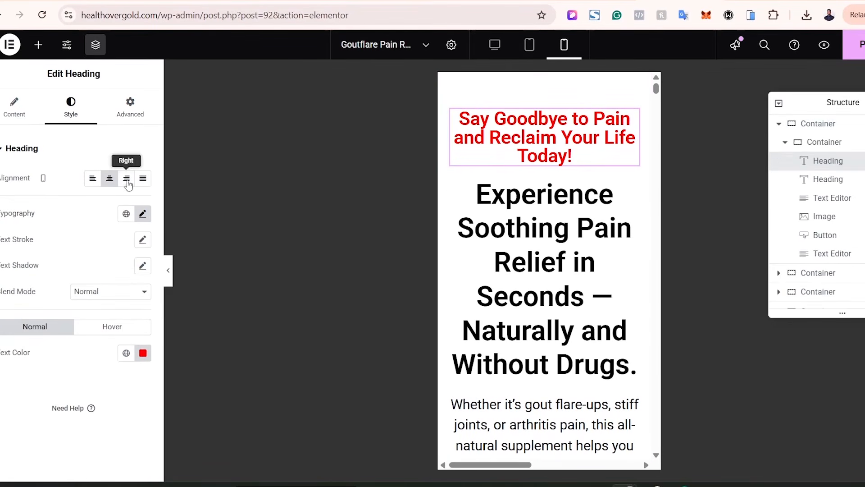
left_click(142, 214)
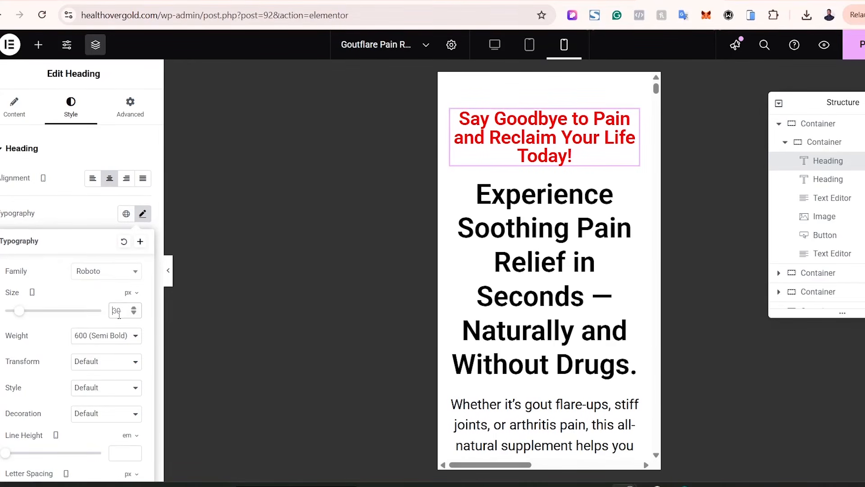
key("BackSpace")
key("BackSpace")
type("20")
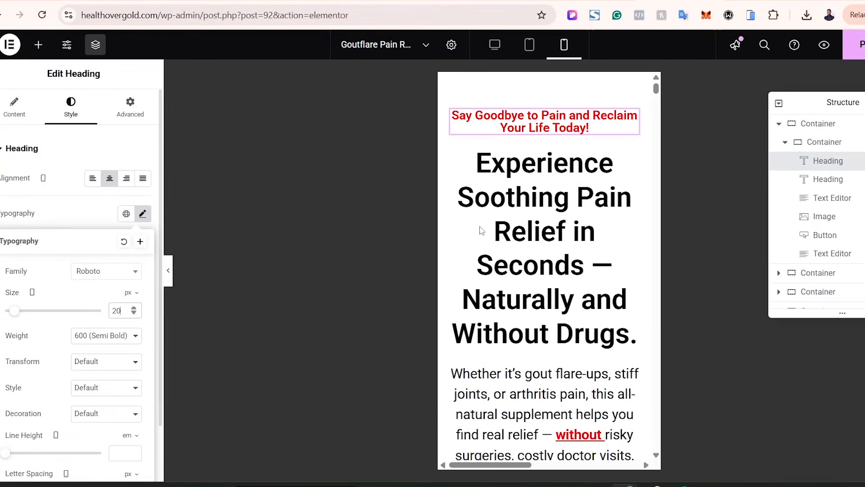
- Give the main headline a 35 px mobile font size and 45 px line height
left_click(634, 155)
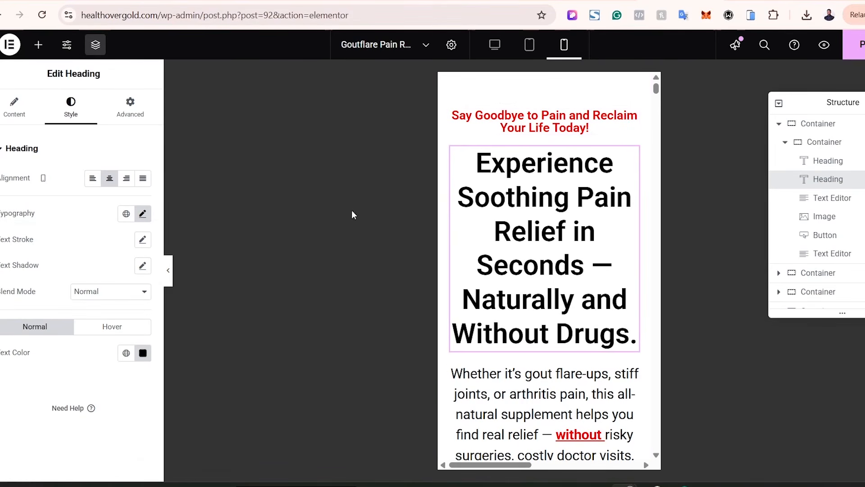
left_click(143, 213)
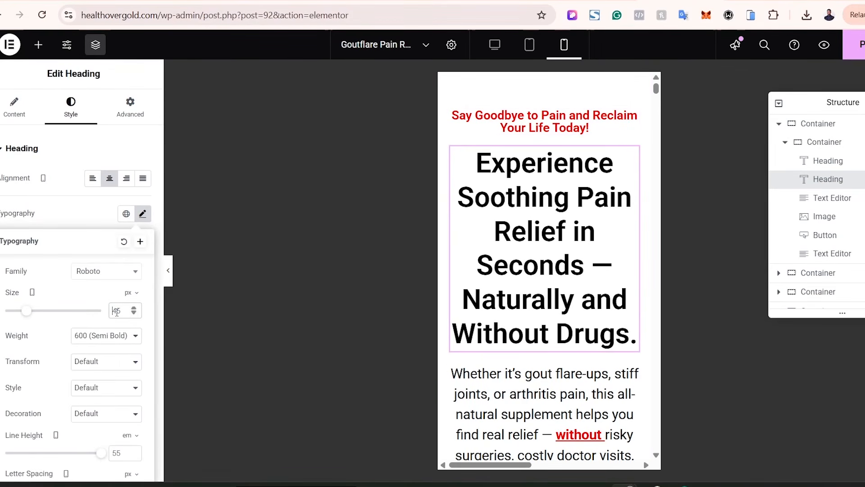
type("35")
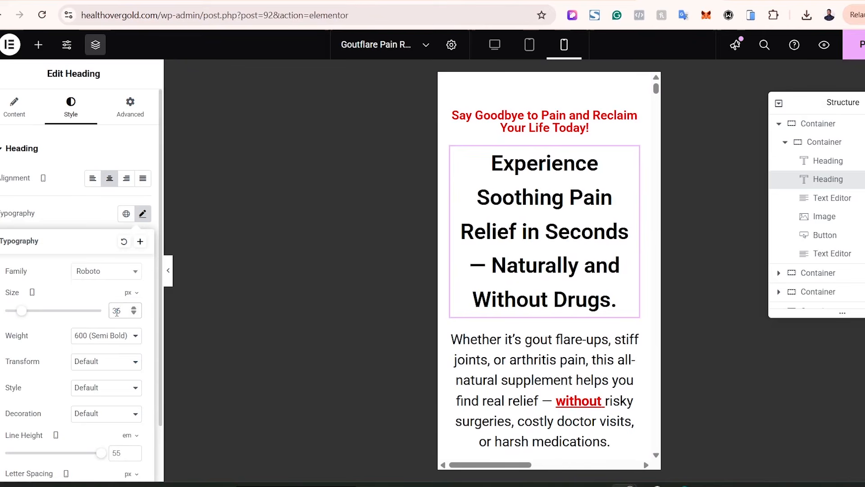
left_click(128, 435)
left_click(128, 444)
type("45")
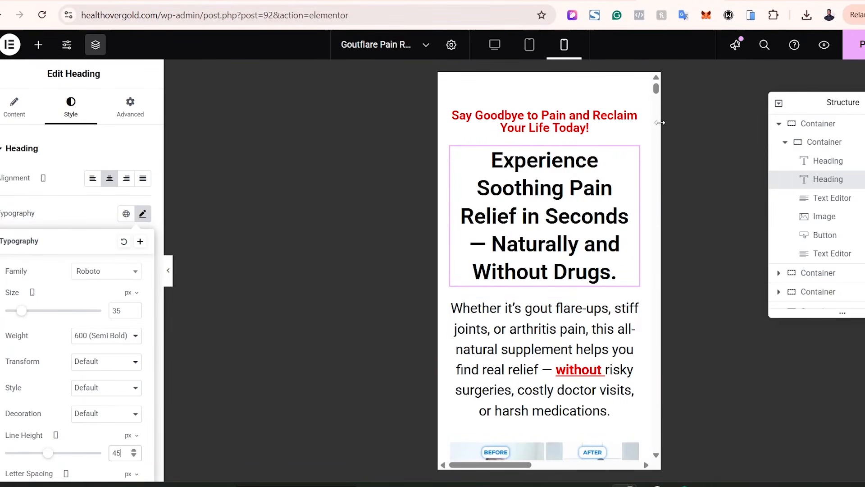
scroll(657, 454, "down", 8)
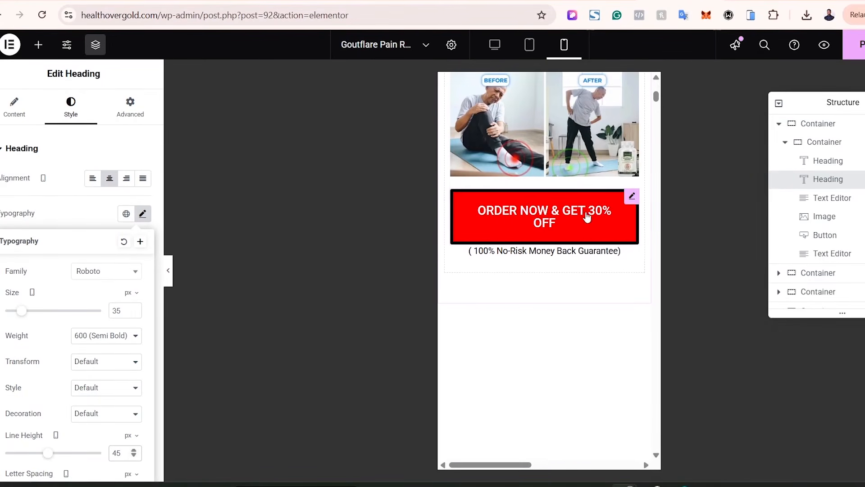
- Set the ORDER NOW & GET 30% OFF button's mobile font size to 18
left_click(632, 198)
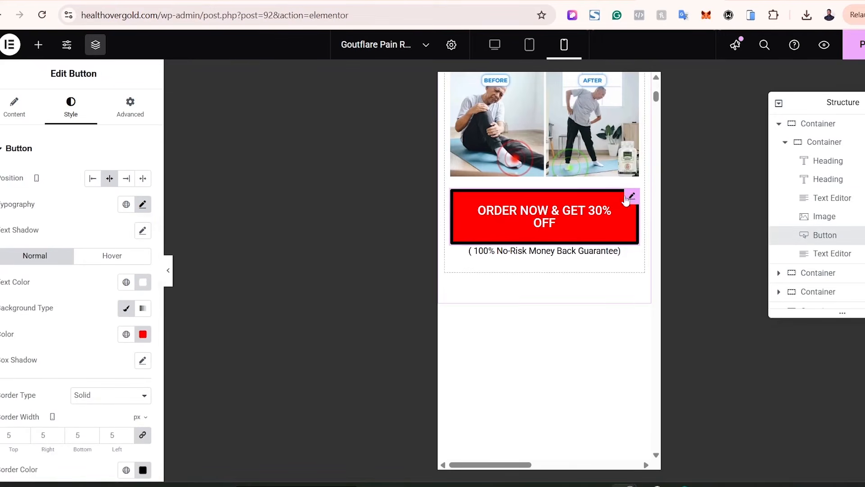
left_click(142, 204)
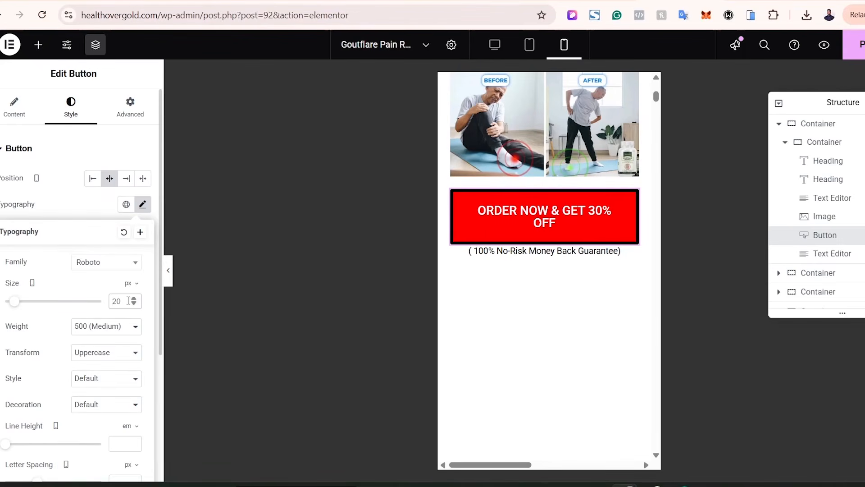
type("18")
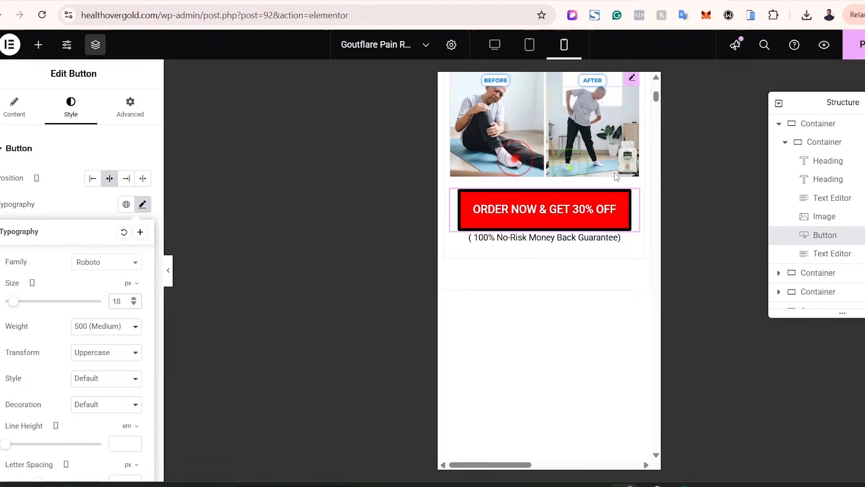
left_click_drag(658, 100, 658, 102)
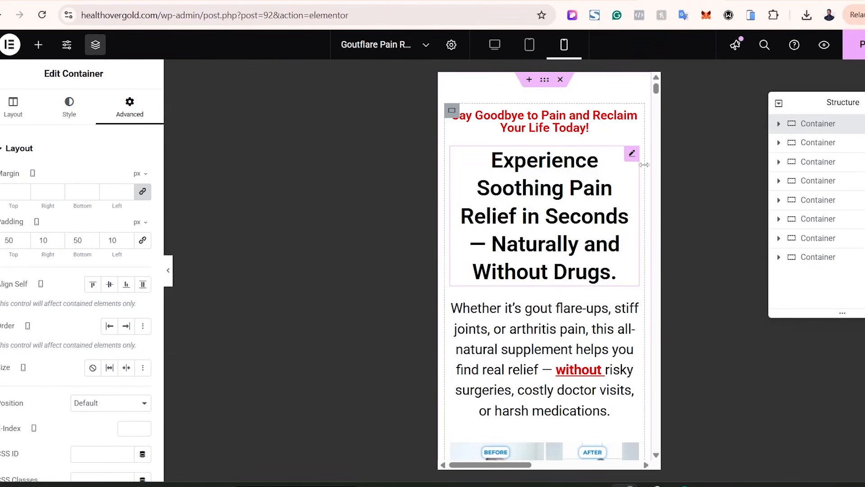
- Clear the second section's 400 px padding and set its left and right padding to 10
left_click(818, 144)
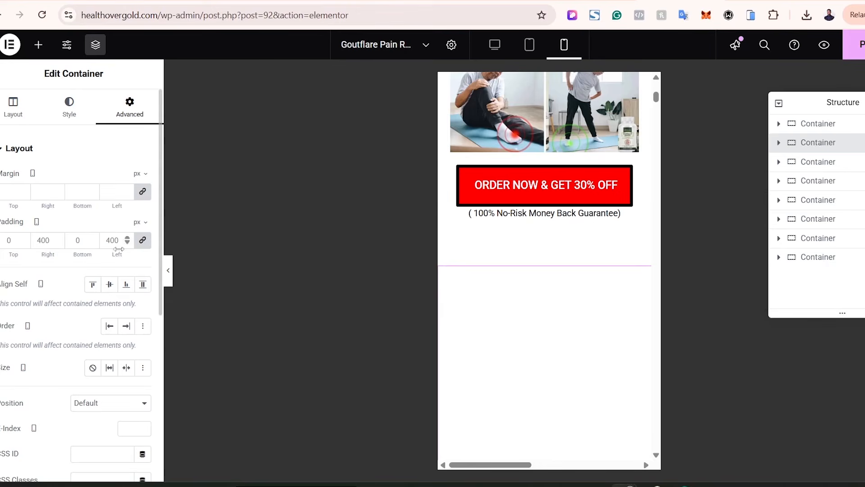
left_click(143, 242)
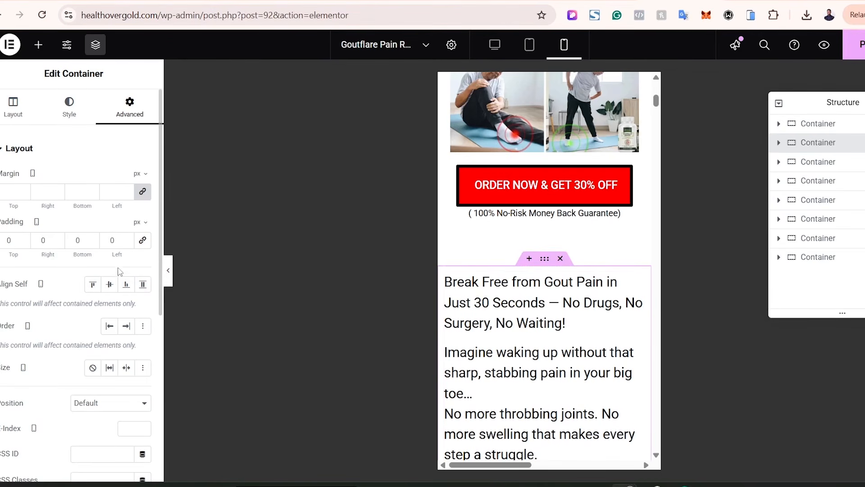
left_click(109, 241)
type("1")
left_click(41, 240)
type("1")
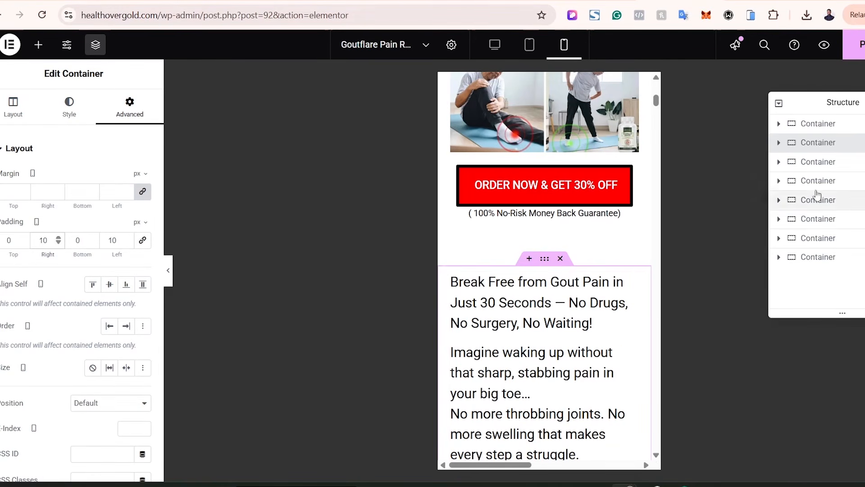
- Select the third section, then the Introducing Goutflare section, in the Navigator
left_click(818, 163)
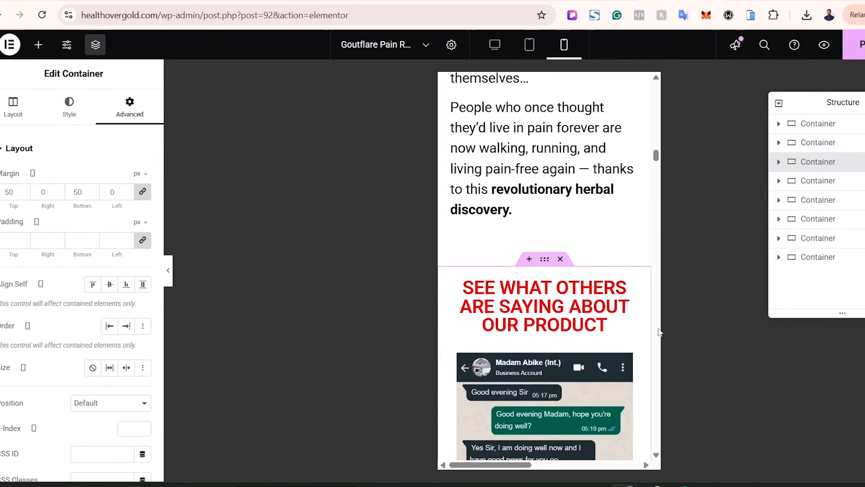
left_click_drag(656, 155, 656, 193)
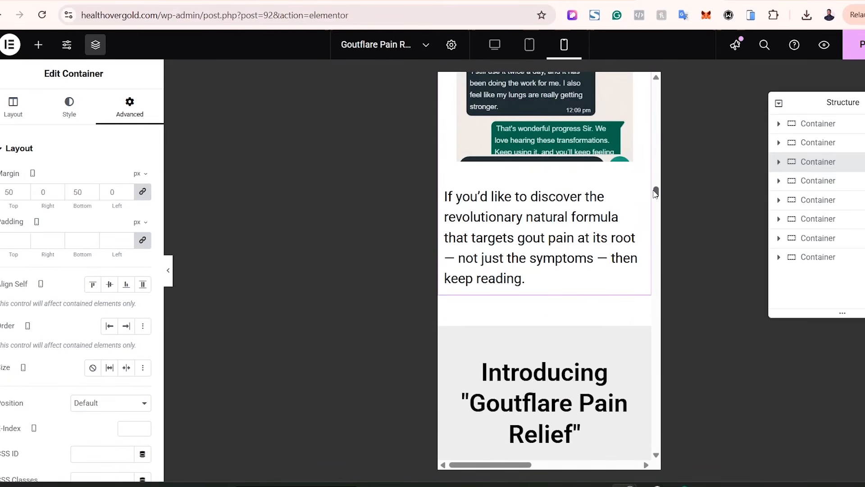
left_click(810, 182)
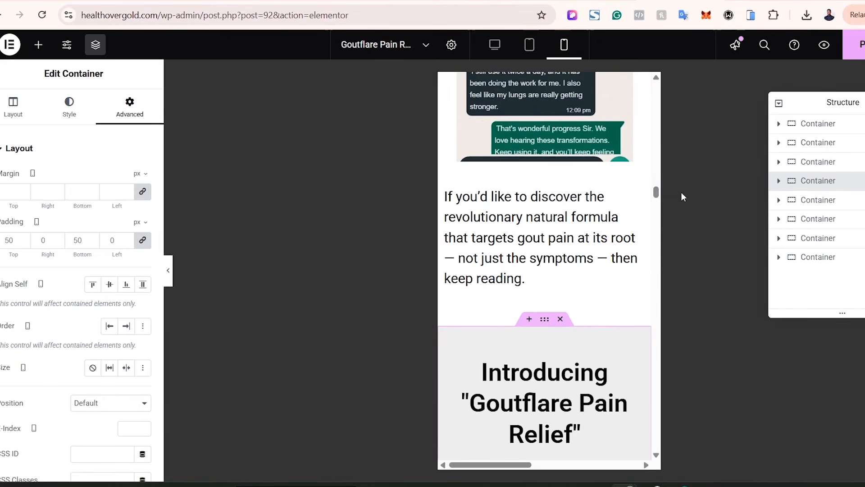
left_click_drag(655, 195, 656, 211)
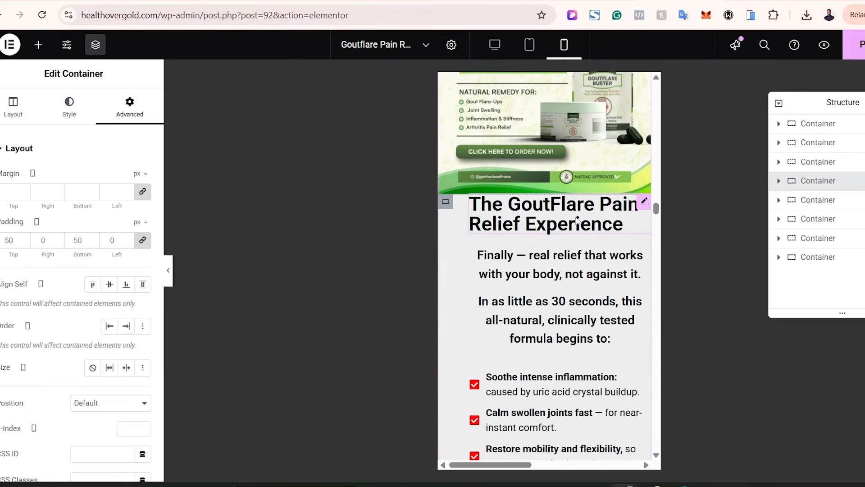
- Clear the inner container's padding and set the outer section's mobile padding to 50/10/10/10
left_click(452, 206)
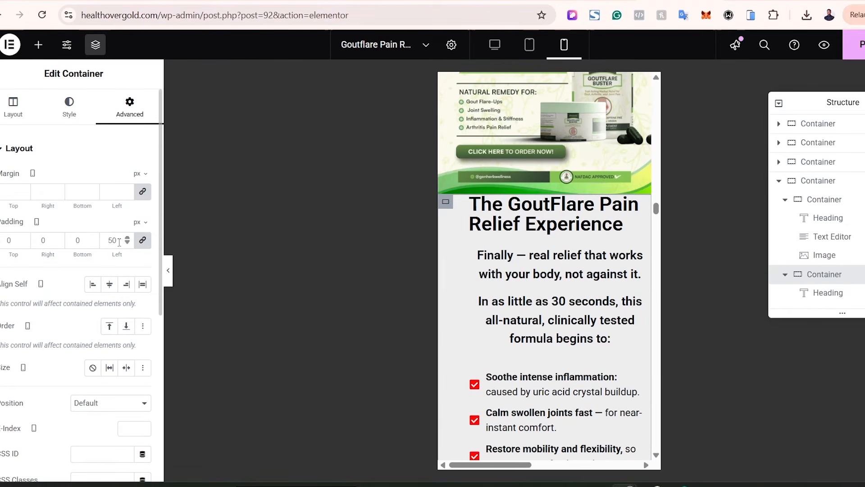
left_click(148, 245)
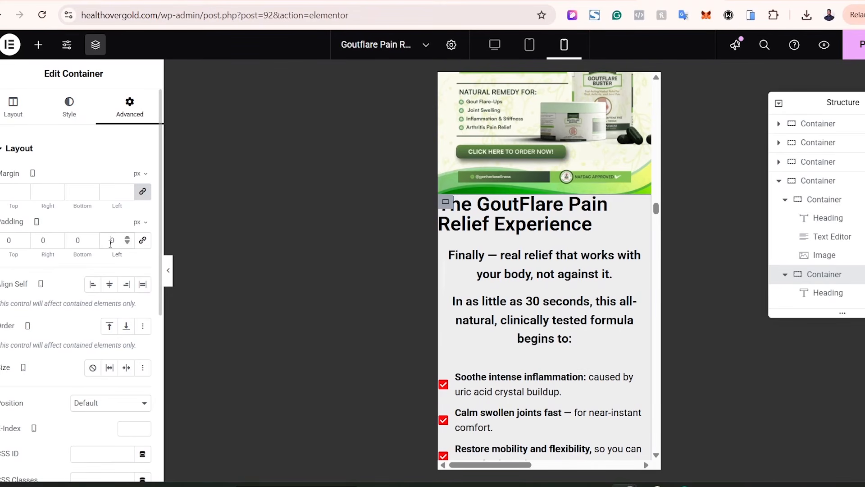
left_click(825, 188)
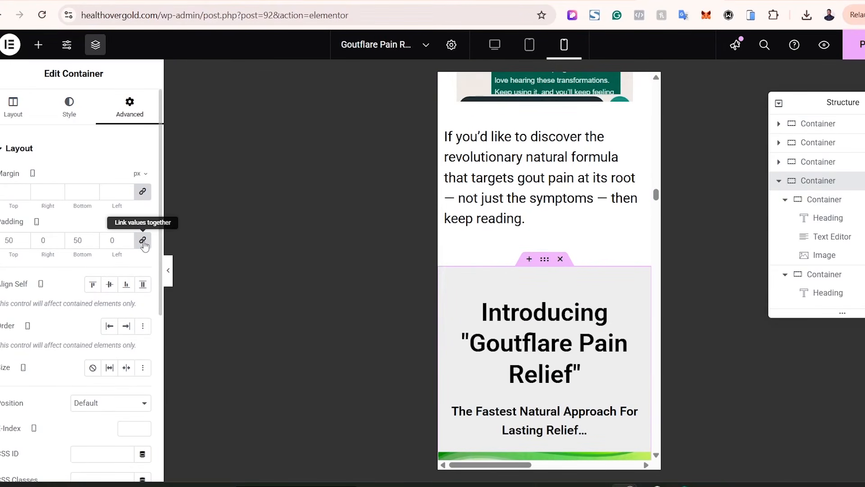
left_click(144, 242)
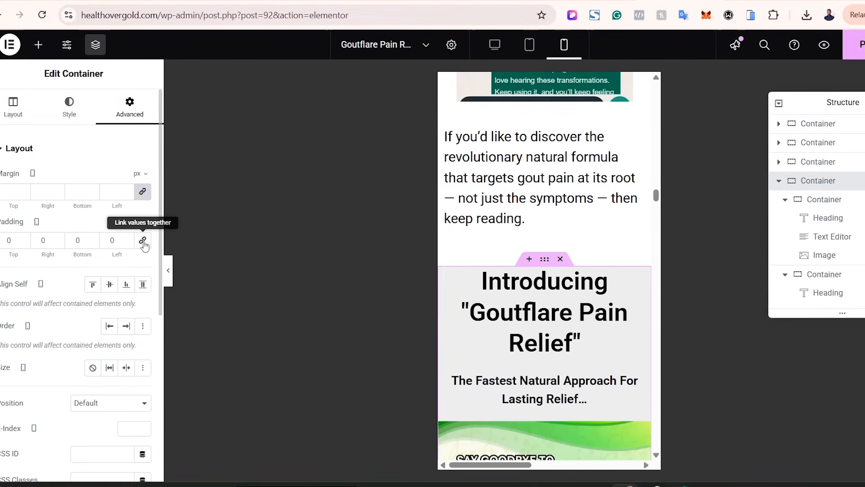
left_click(6, 240)
type("5")
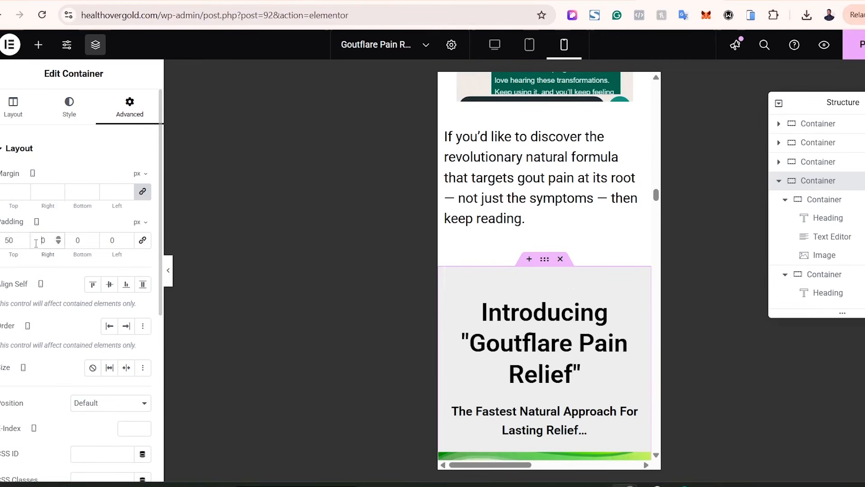
left_click(36, 240)
type("1")
left_click(108, 240)
type("1")
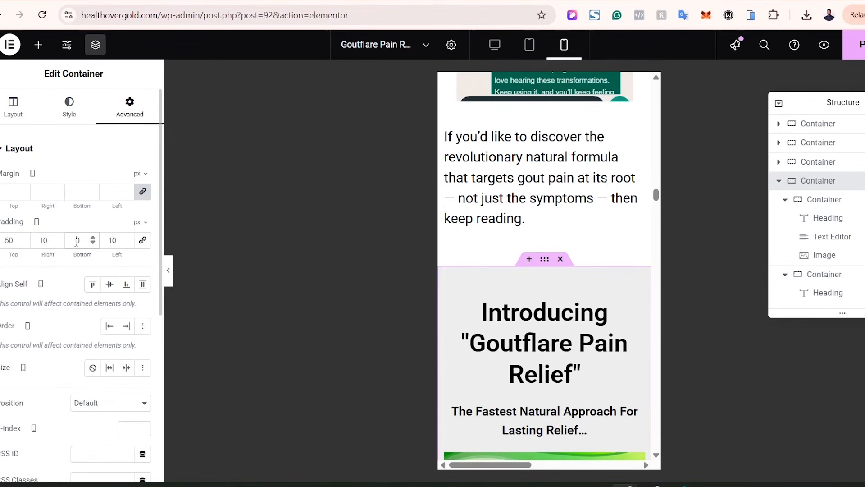
left_click(80, 241)
type("10")
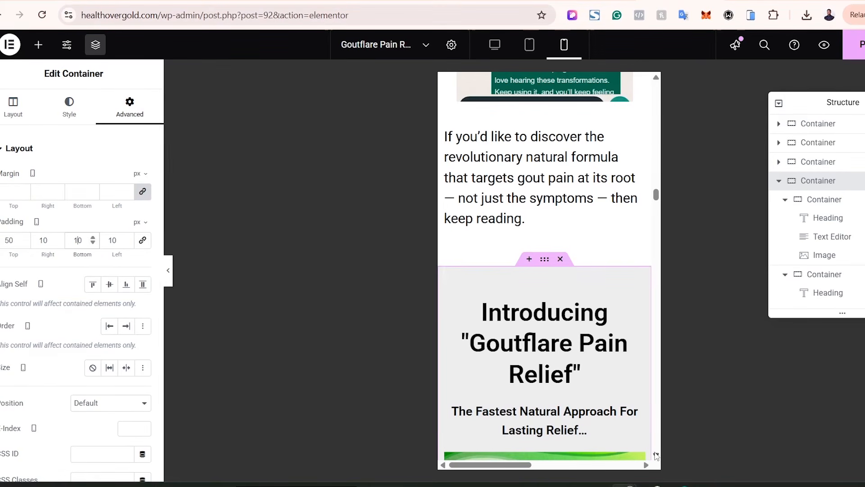
- Left-align the GoutFlare Pain Relief Experience description text
scroll(656, 456, "down", 5)
scroll(656, 456, "down", 10)
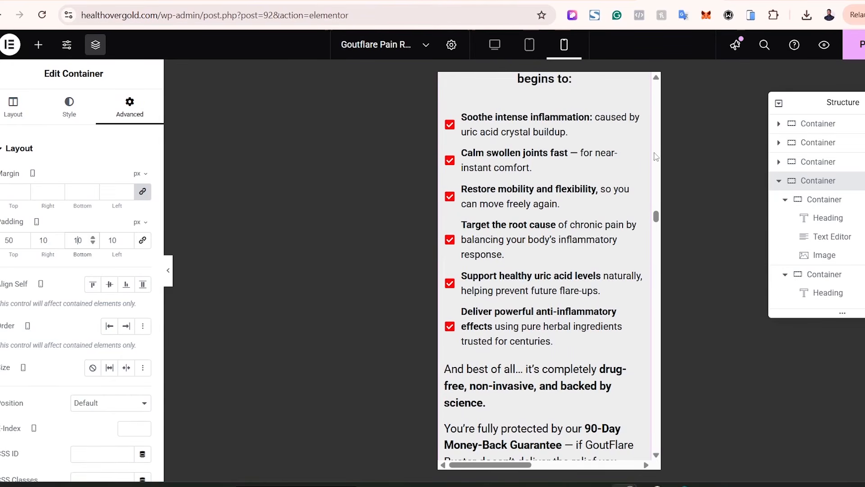
scroll(656, 166, "up", 7)
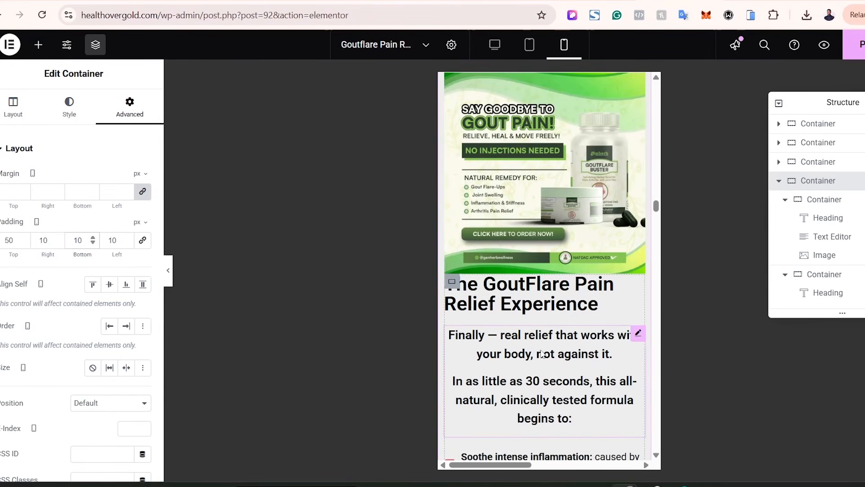
left_click(637, 334)
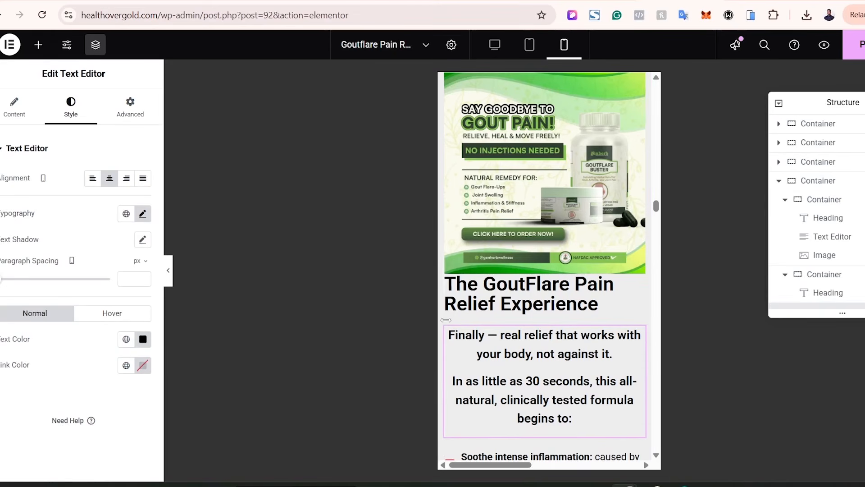
left_click(92, 178)
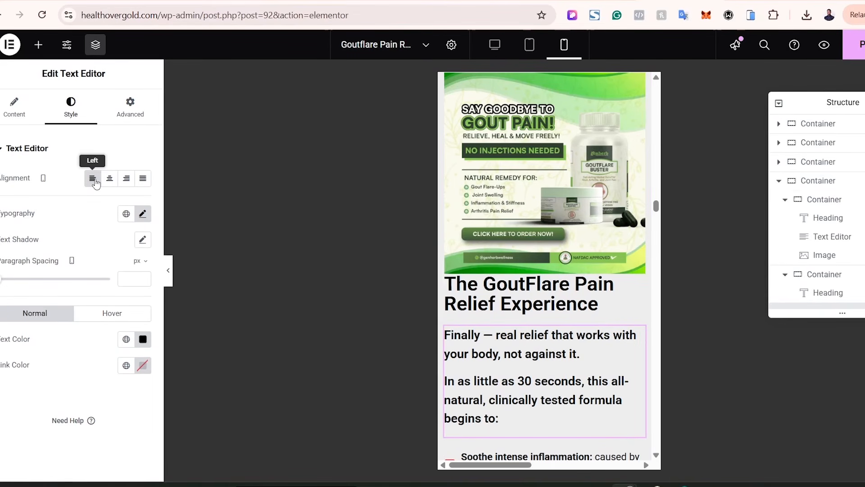
- Give the inner container holding the experience heading 50 px top padding
left_click(452, 282)
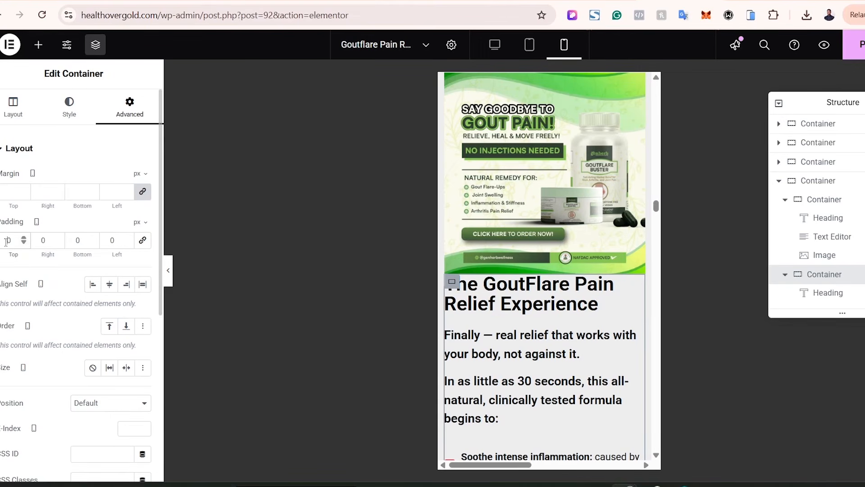
type("5")
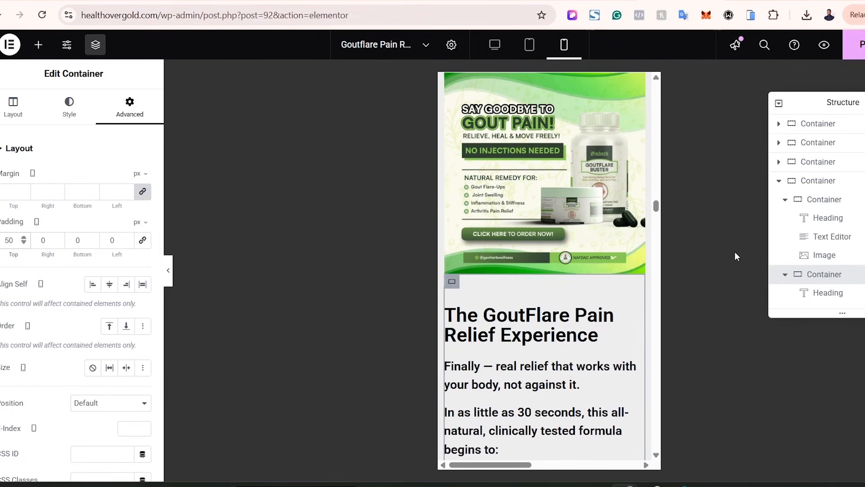
mouse_move(657, 210)
left_mouse_down()
mouse_move(658, 235)
mouse_move(659, 225)
left_mouse_up()
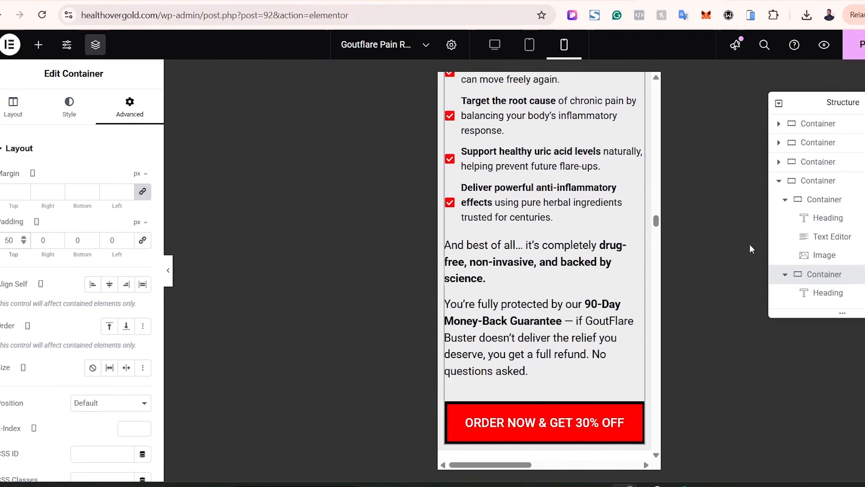
- Clear the 400 px side padding of the section after Introducing Goutflare
left_click(780, 181)
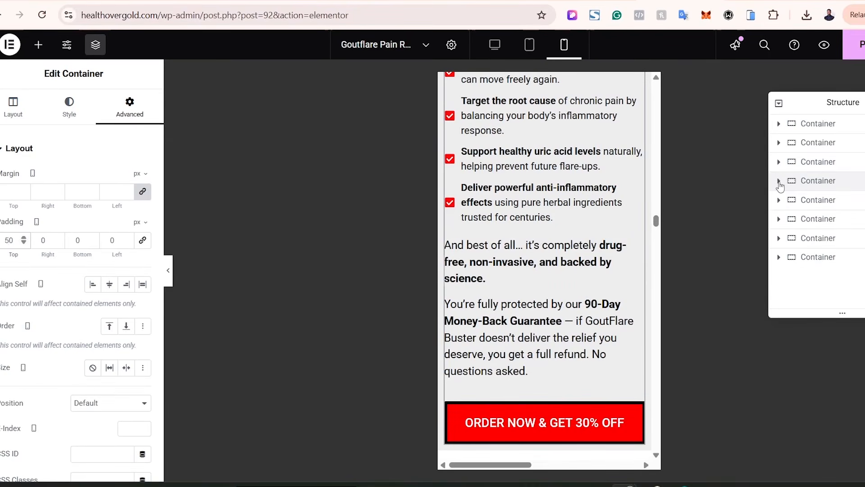
left_click(813, 201)
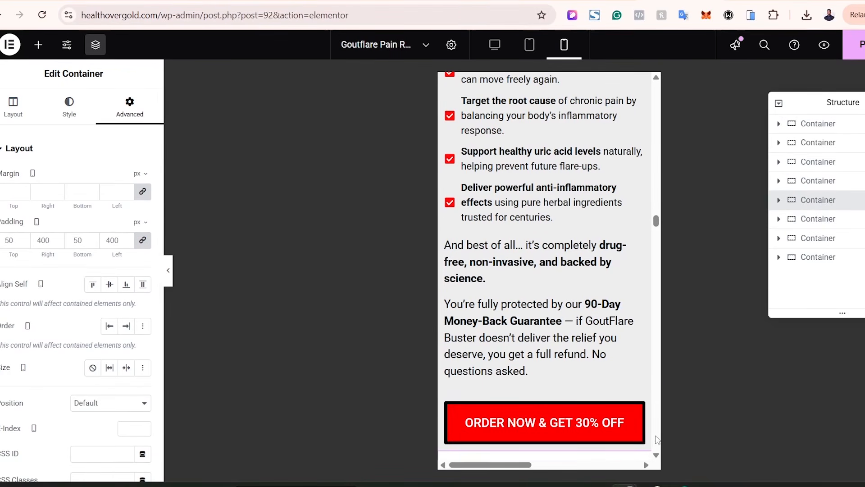
scroll(657, 440, "down", 3)
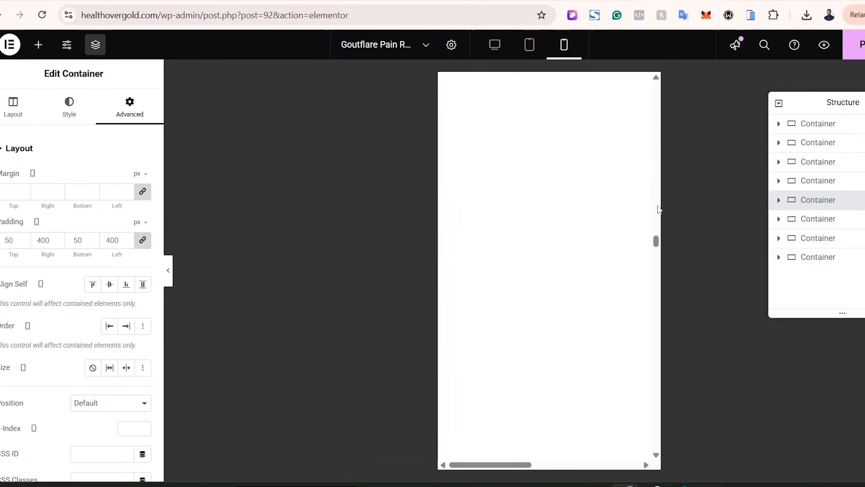
scroll(659, 209, "up", 2)
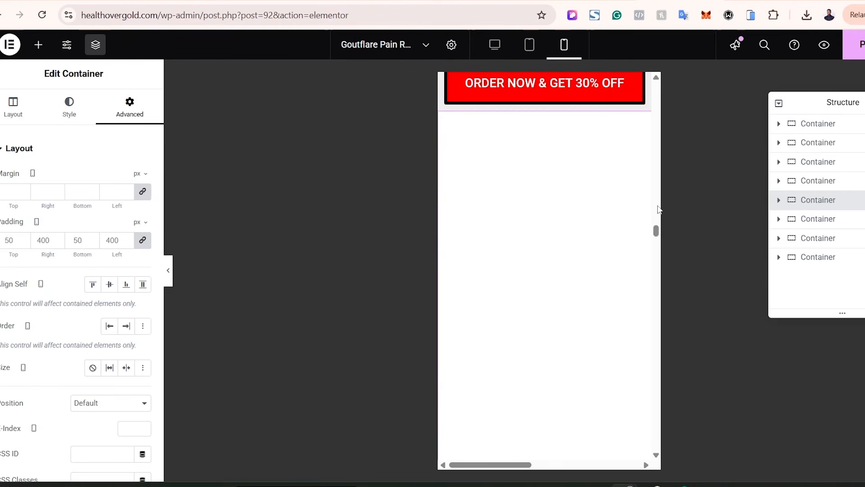
left_click(141, 240)
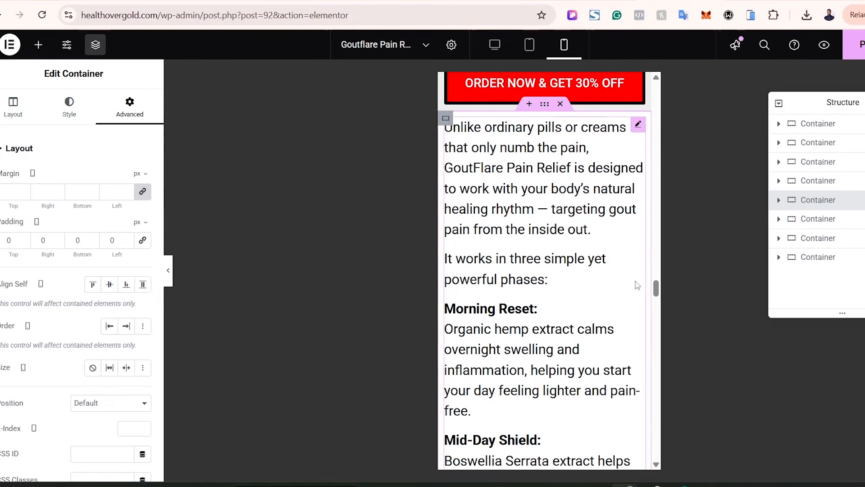
- Reset the BUY 2 GOUTFLARE PAIN RELIEF card's margins and give it a 30 px top margin
left_click(826, 220)
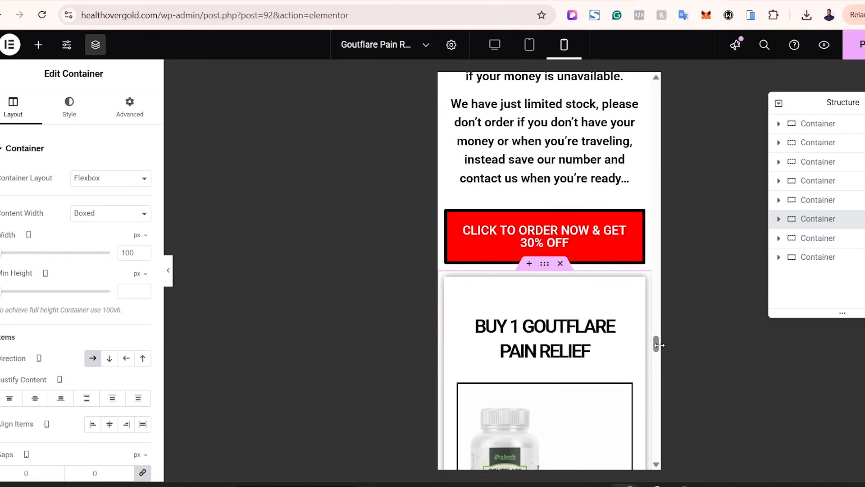
mouse_move(657, 353)
left_mouse_down()
mouse_move(663, 384)
mouse_move(666, 370)
mouse_move(655, 408)
mouse_move(656, 368)
left_mouse_up()
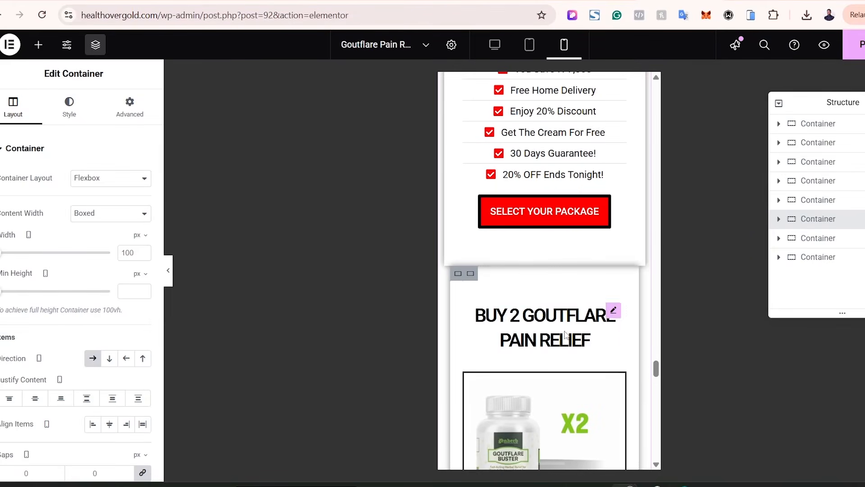
left_click(458, 274)
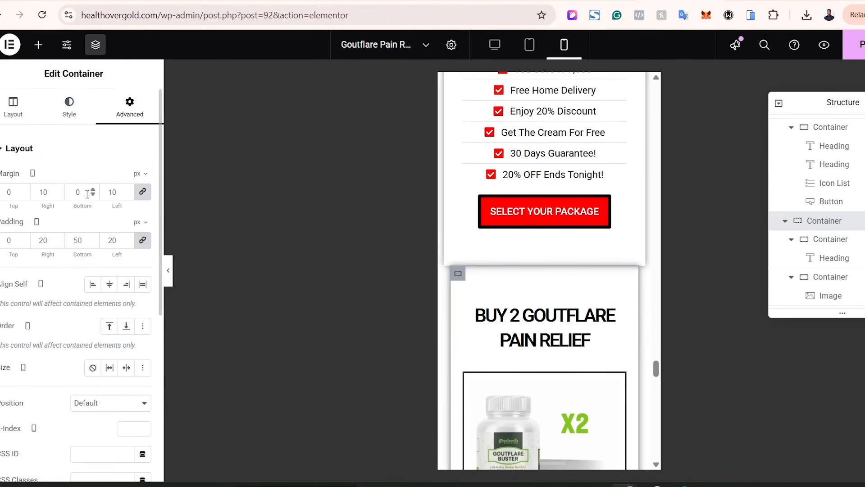
left_click(143, 193)
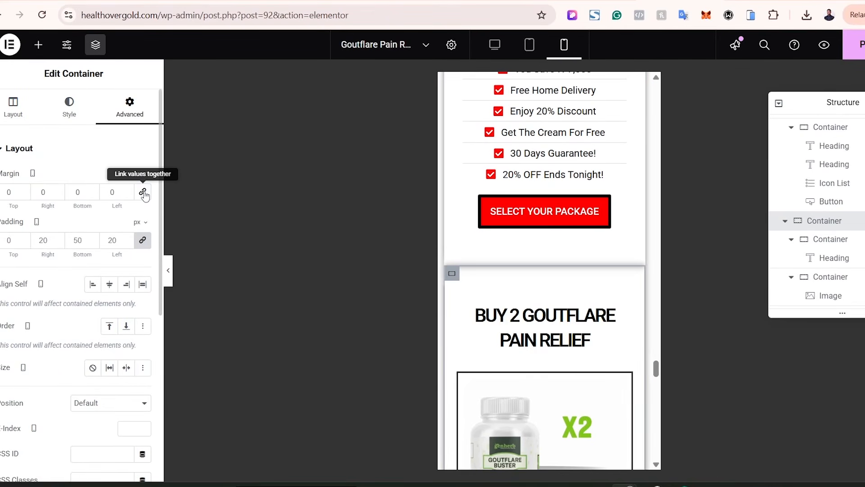
left_click(4, 192)
type("3")
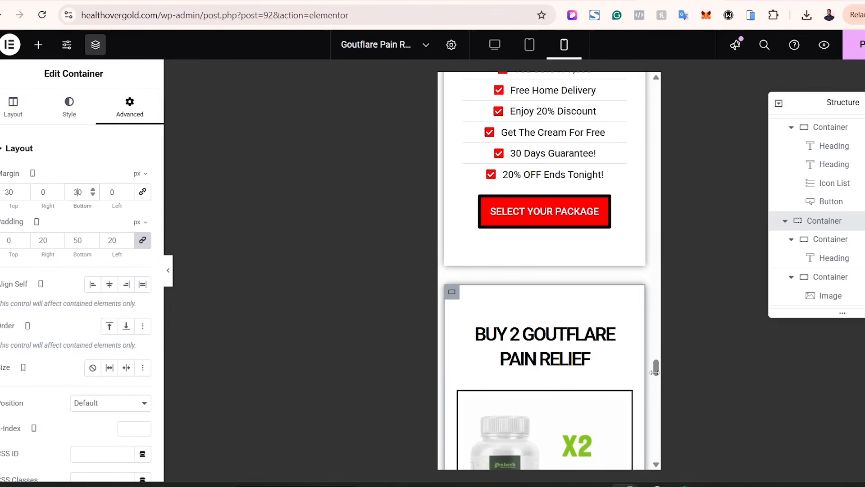
left_click_drag(656, 370, 658, 426)
left_click(827, 243)
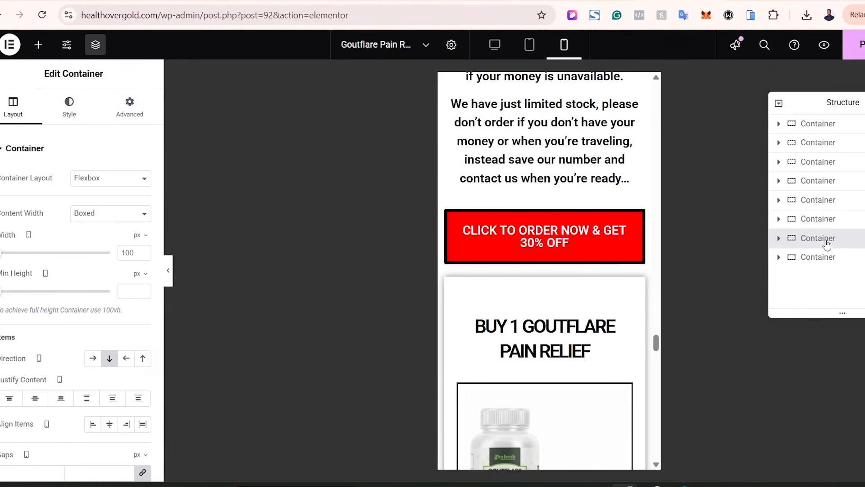
left_click_drag(658, 417, 658, 440)
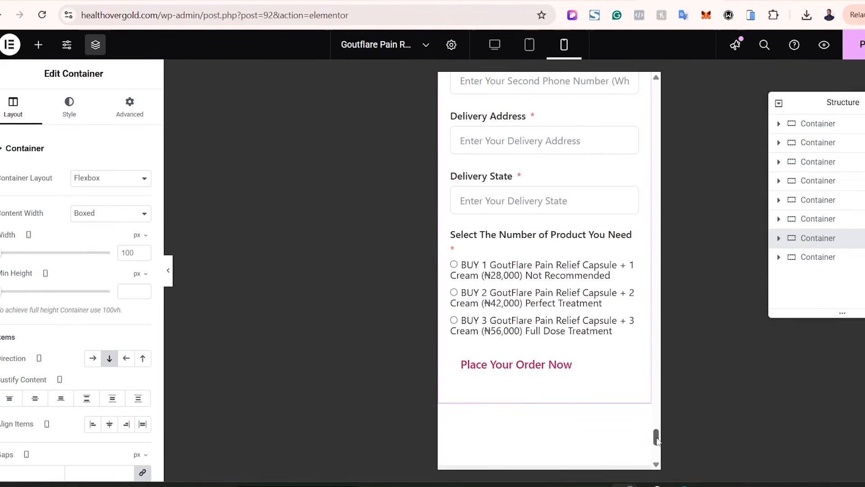
left_click(826, 259)
left_click_drag(656, 440, 656, 459)
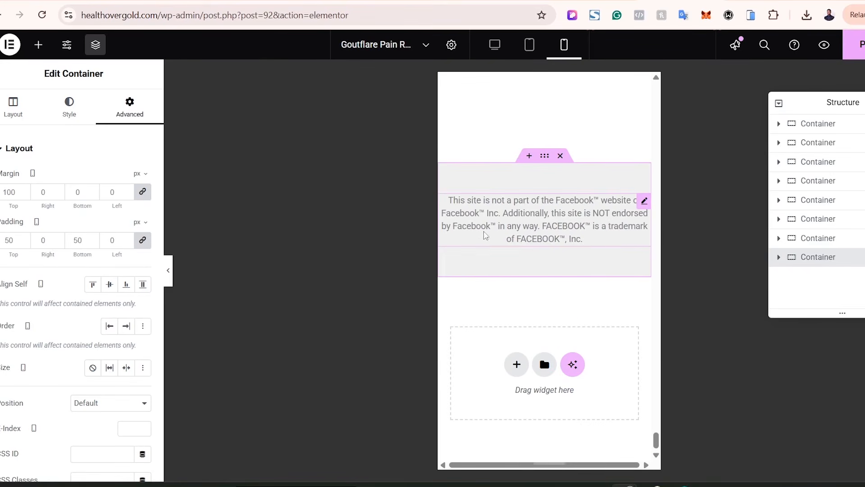
left_click(169, 280)
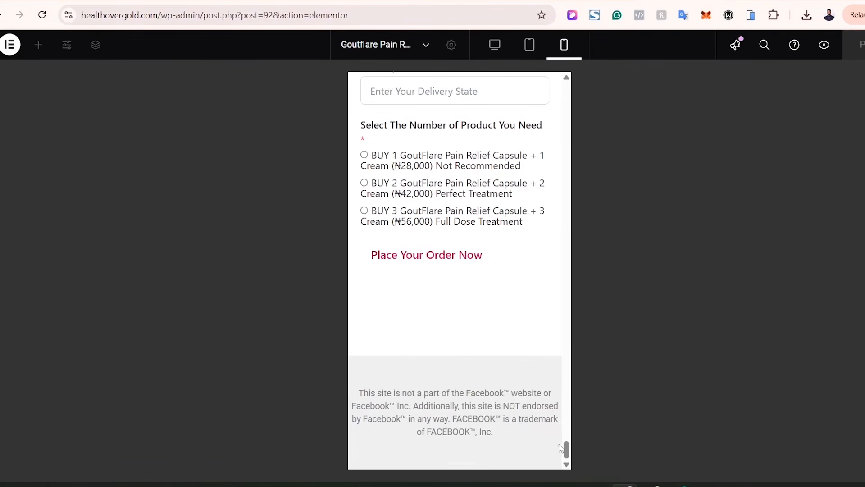
left_click_drag(566, 453, 572, 85)
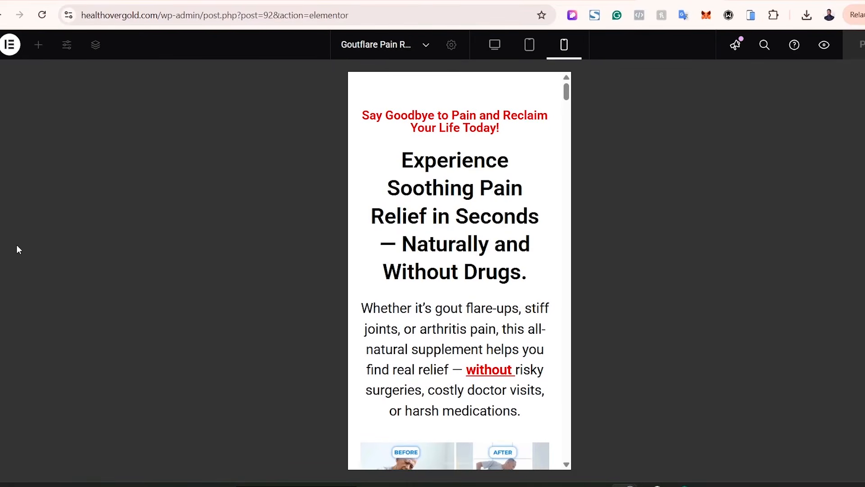
left_click(1, 271)
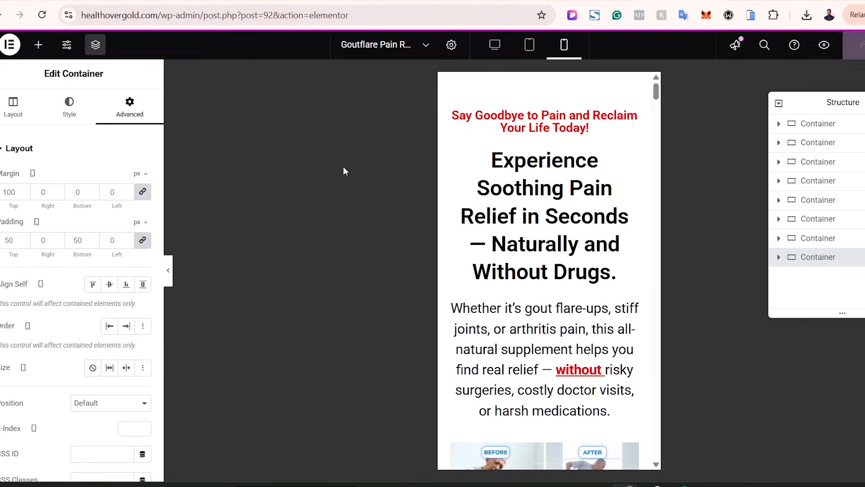
left_click(167, 272)
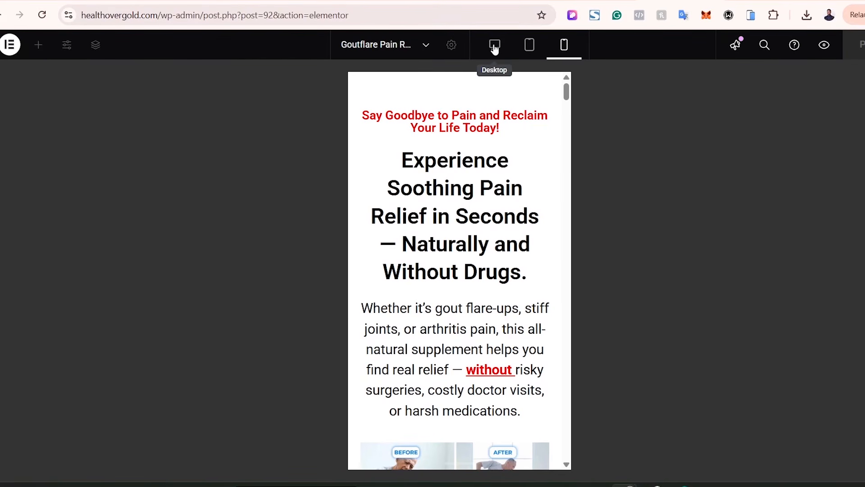
- Scroll through the page at Desktop width, then check it at Mobile Portrait width
left_click(494, 46)
scroll(455, 271, "down", 20)
scroll(455, 270, "down", 8)
scroll(455, 271, "up", 20)
scroll(455, 271, "up", 20)
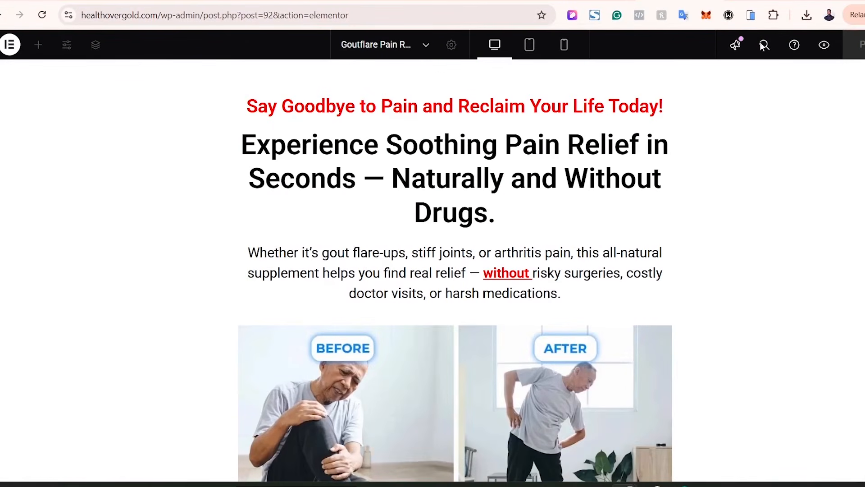
left_click(562, 44)
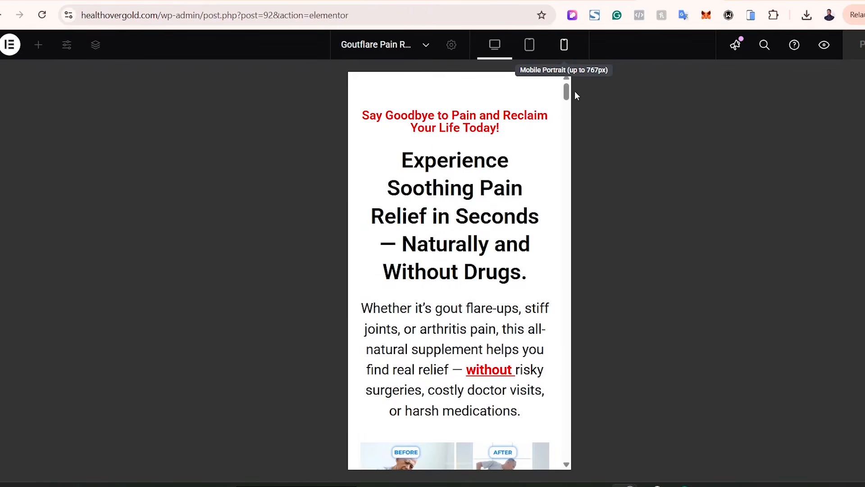
left_click_drag(567, 120, 623, 76)
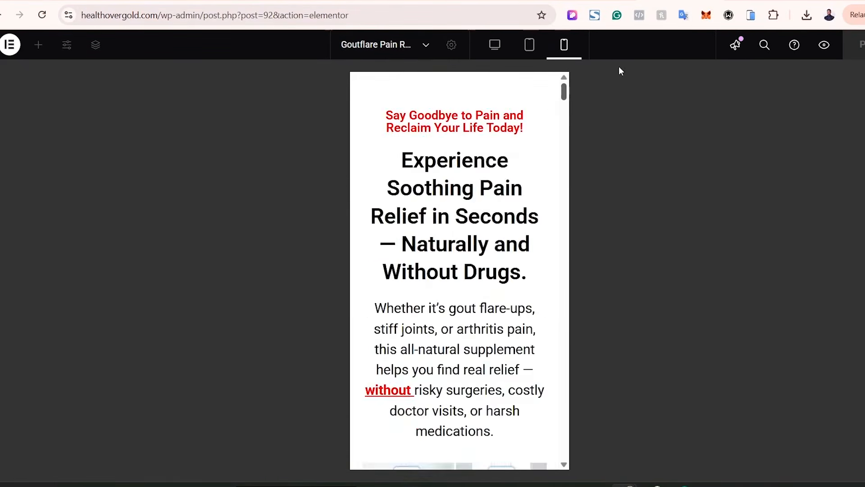
- Return to Desktop width and scroll down to the three pricing cards
left_click(494, 45)
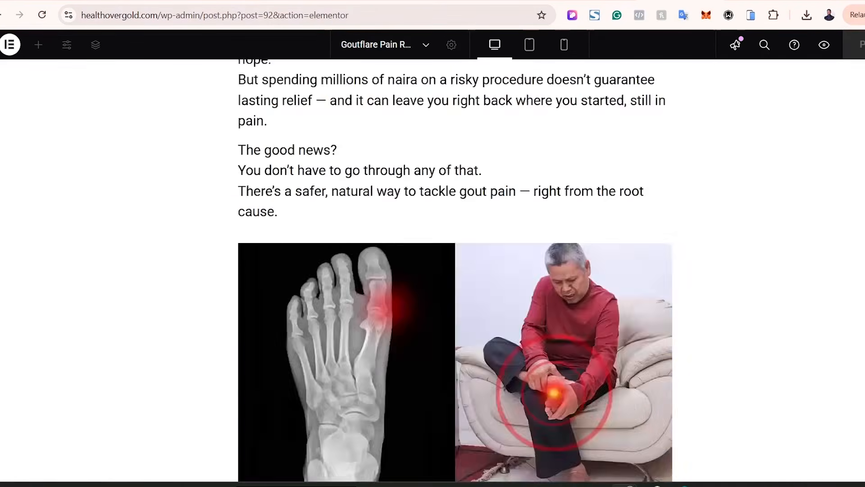
scroll(455, 270, "down", 8)
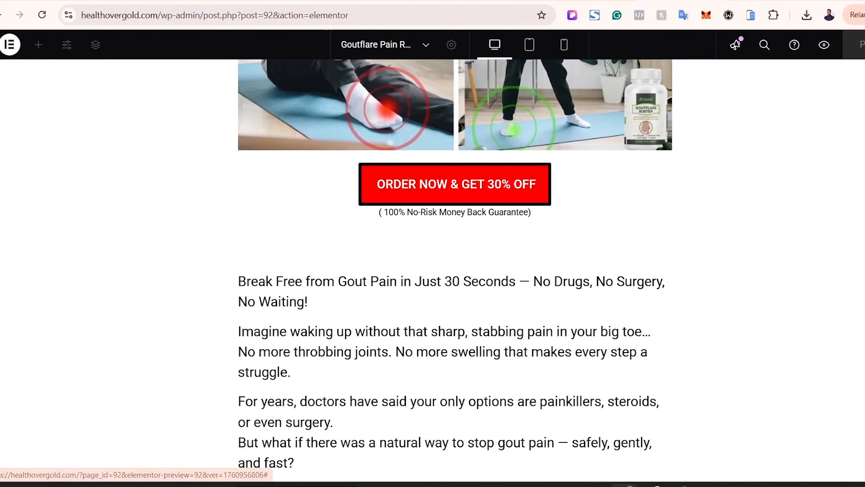
scroll(455, 271, "down", 20)
scroll(455, 271, "down", 20)
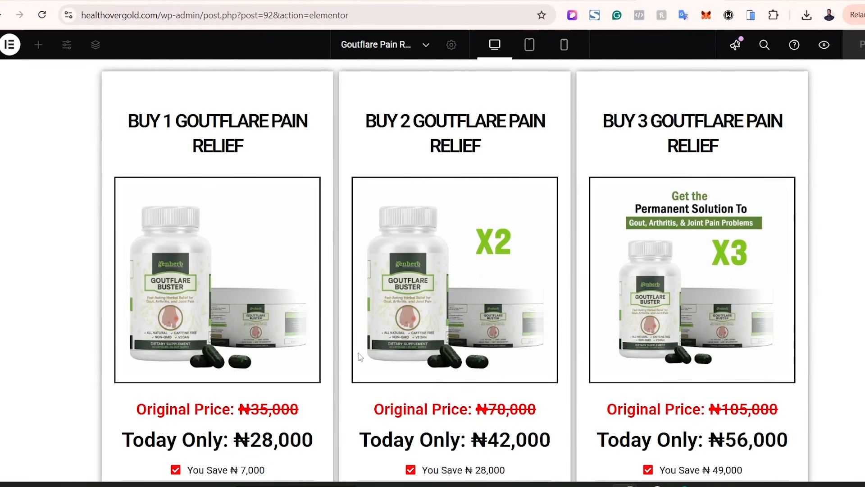
scroll(455, 271, "down", 8)
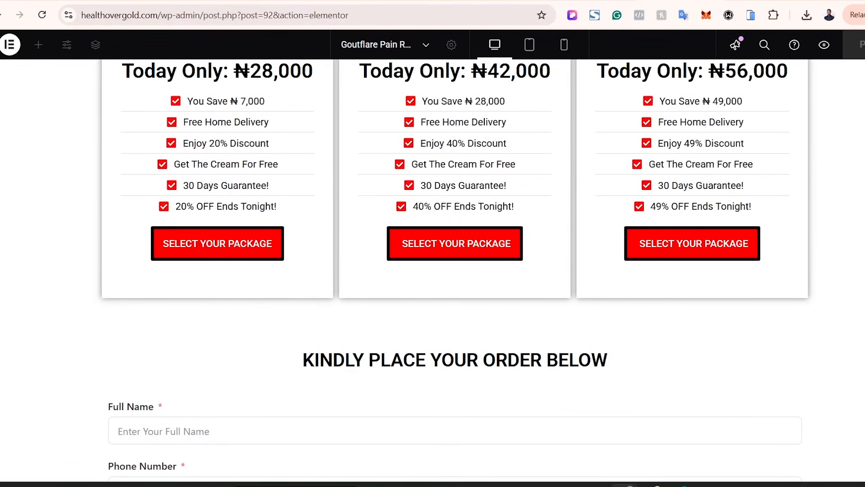
scroll(773, 372, "down", 8)
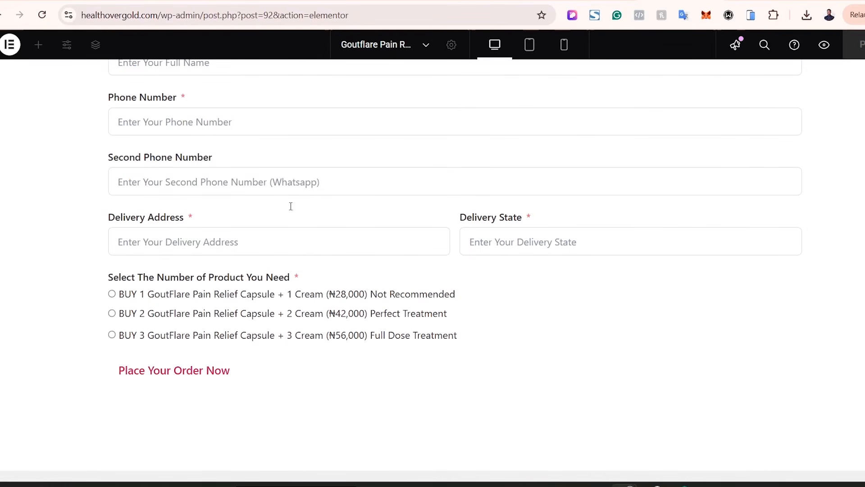
scroll(455, 266, "down", 1)
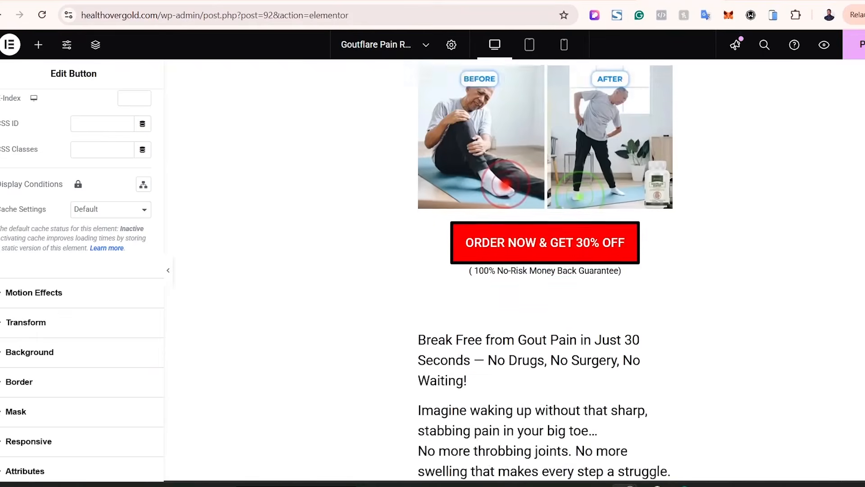
scroll(545, 270, "down", 10)
scroll(545, 271, "down", 20)
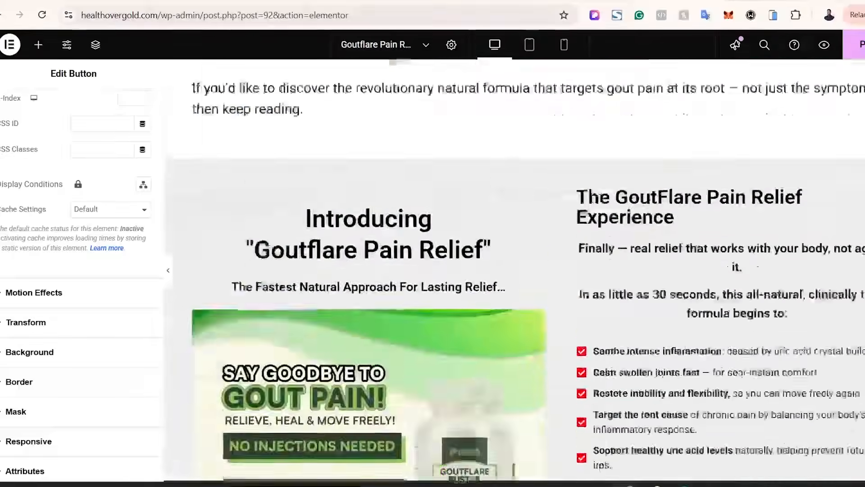
scroll(545, 271, "down", 20)
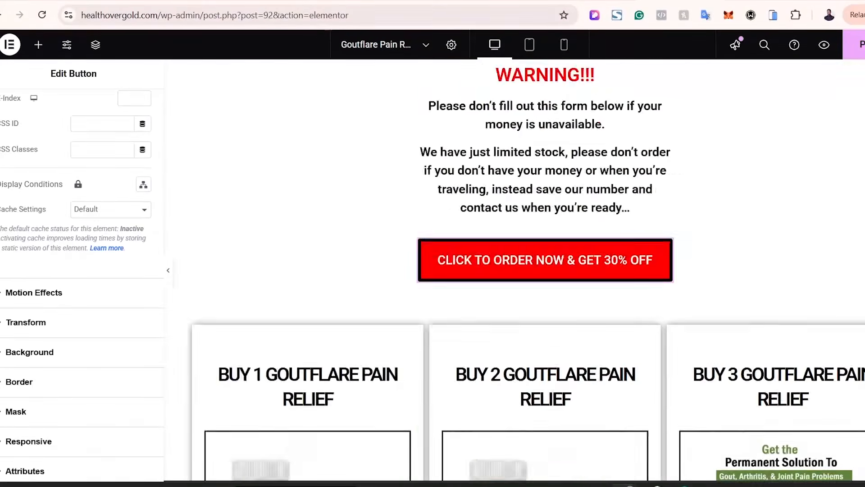
scroll(541, 144, "up", 1)
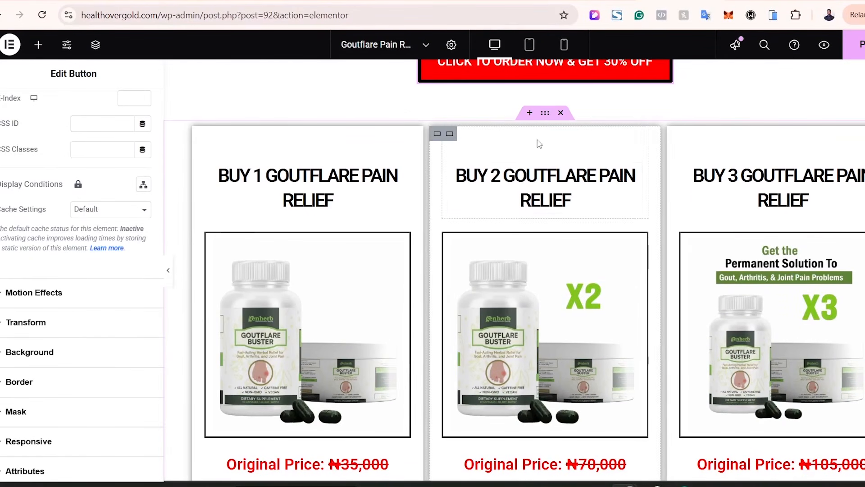
- Set the CSS ID of the section holding the three pricing cards to 'order'
left_click(545, 114)
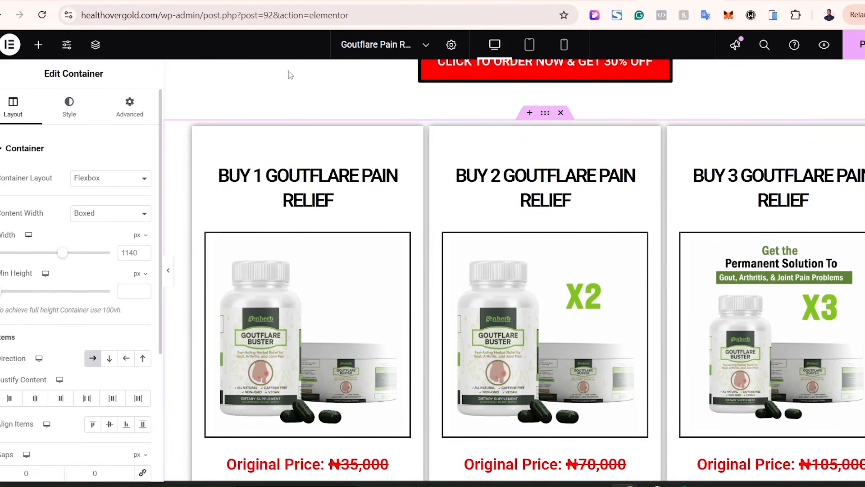
left_click(131, 110)
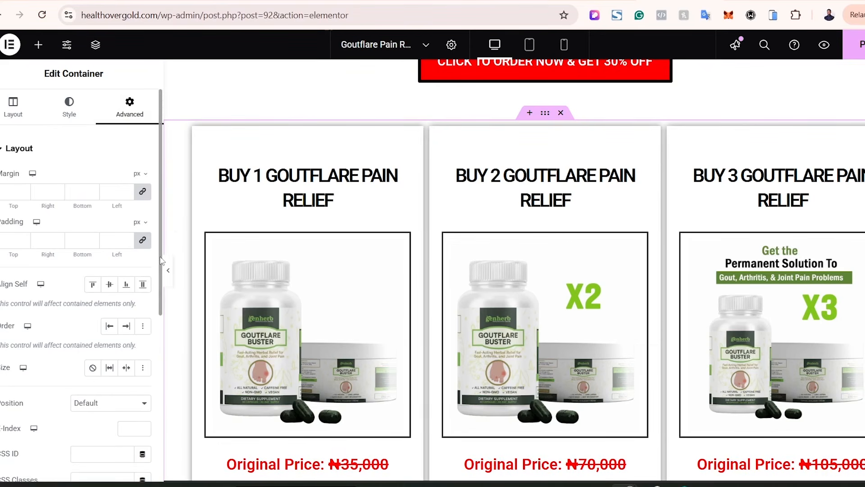
scroll(81, 261, "down", 5)
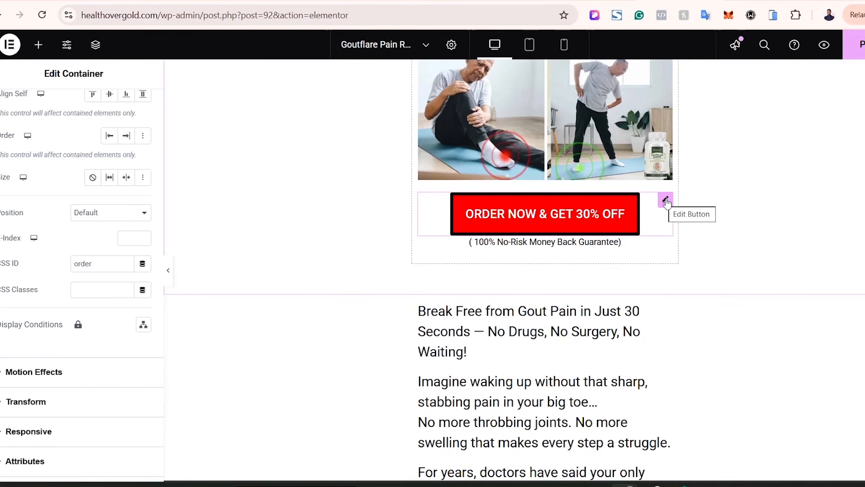
- Link the first ORDER NOW & GET 30% OFF button to #order
left_click(666, 200)
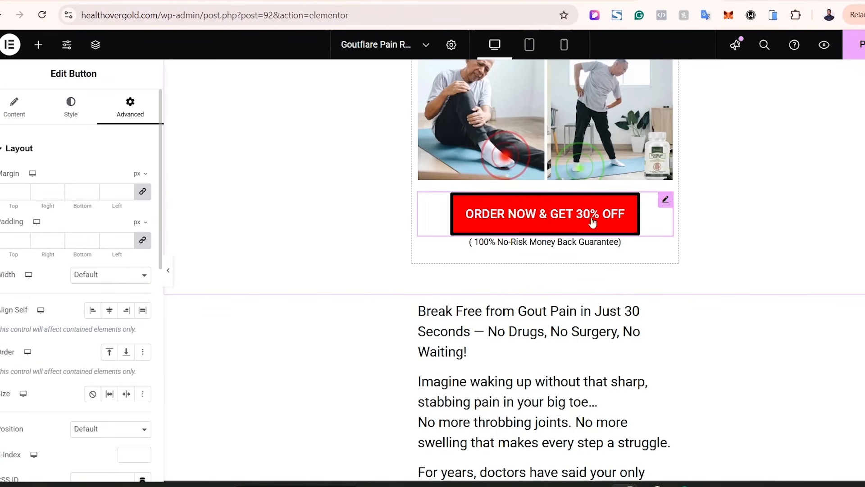
left_click(14, 111)
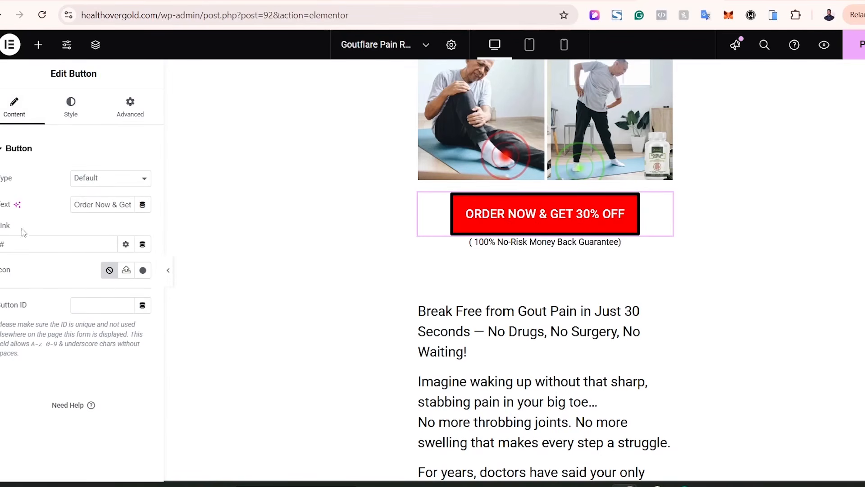
left_click(17, 242)
type("order")
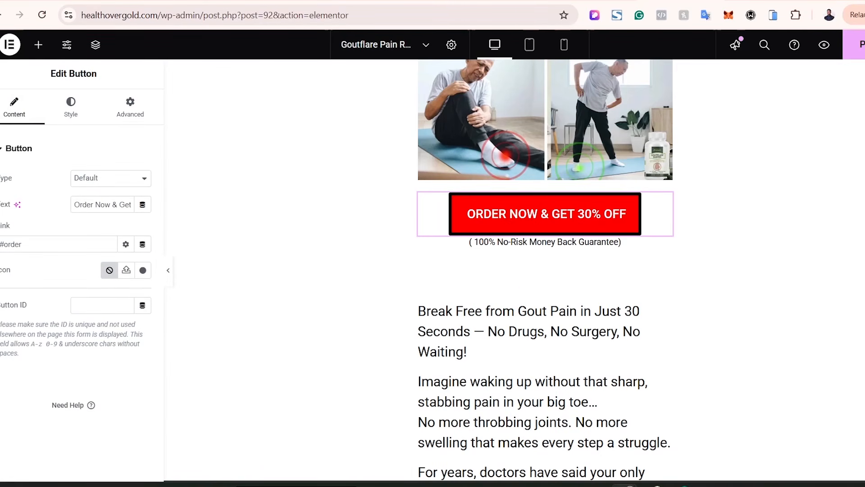
scroll(513, 271, "down", 20)
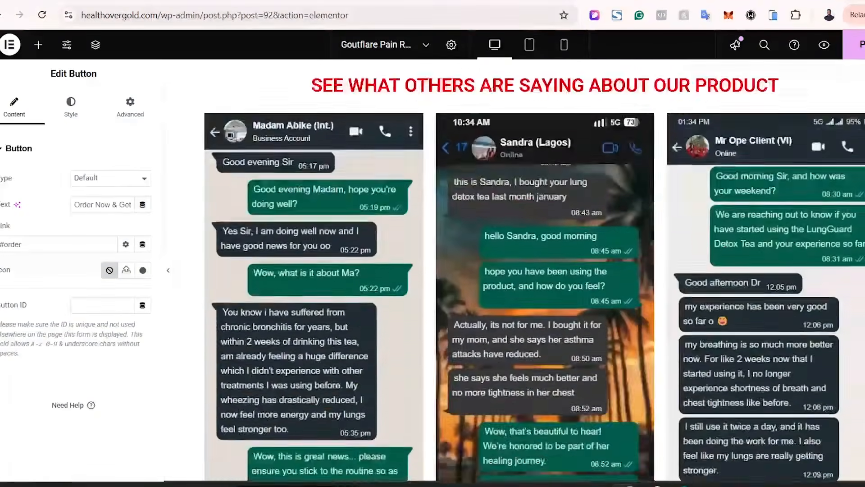
scroll(514, 271, "down", 7)
scroll(514, 270, "up", 1)
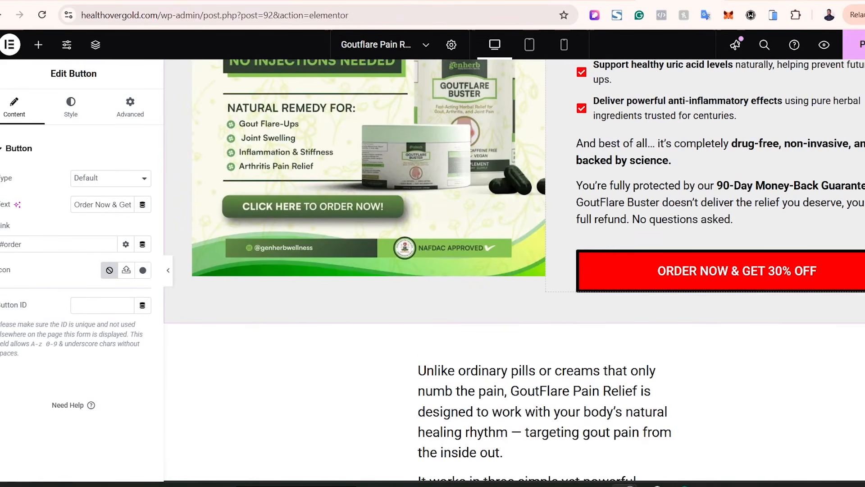
- Link the next ORDER NOW button and the CLICK TO ORDER NOW button to #order
left_click(130, 108)
left_click(15, 107)
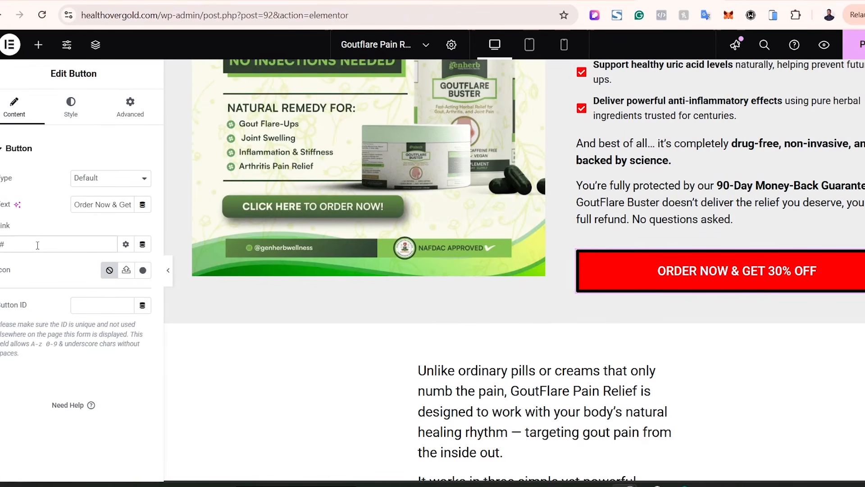
type("order")
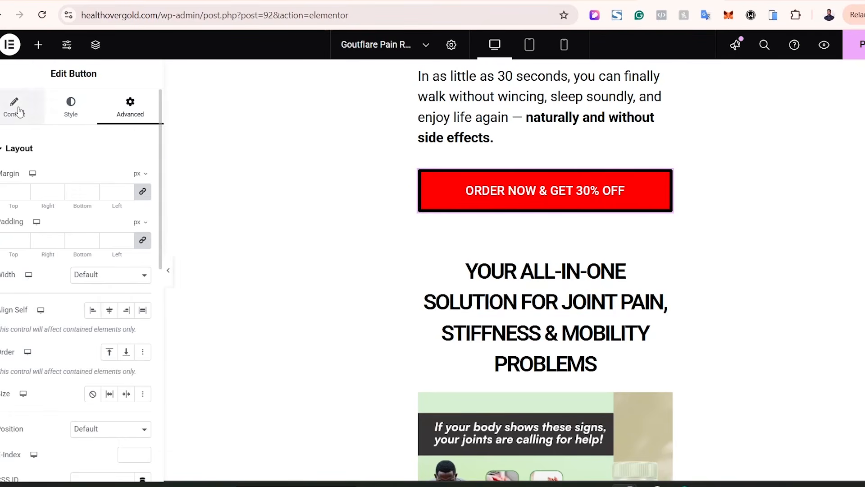
left_click(19, 112)
left_click(41, 245)
type("order")
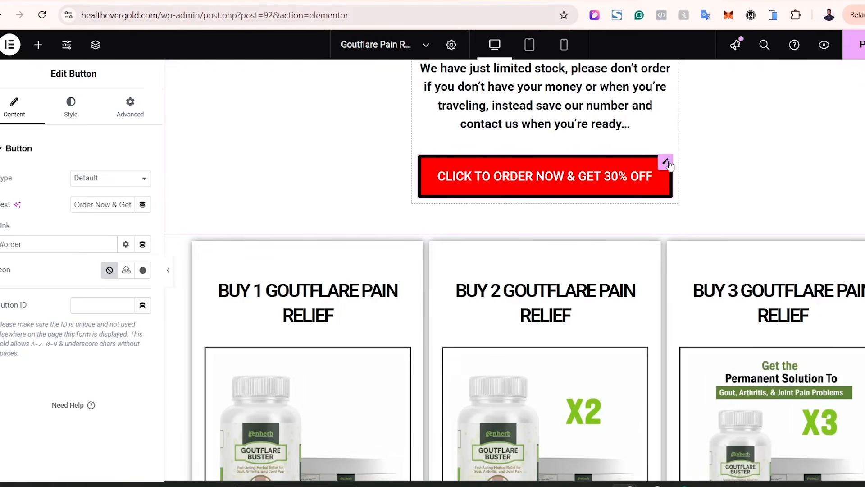
left_click(131, 107)
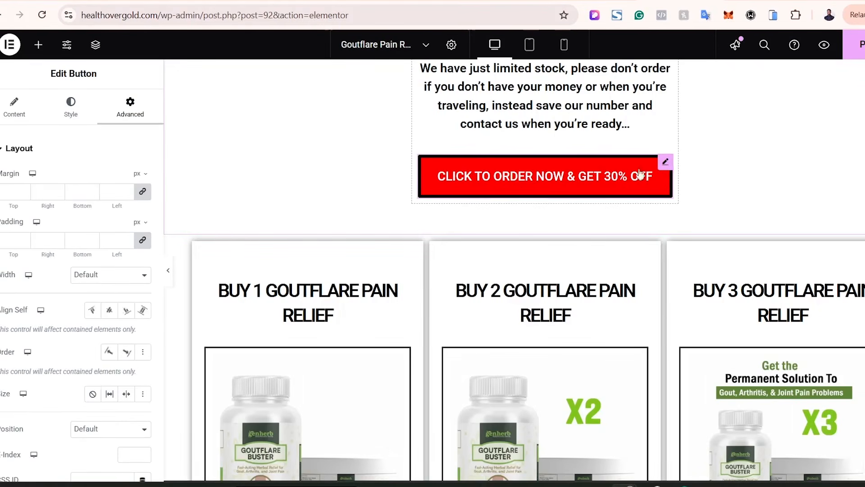
left_click(15, 111)
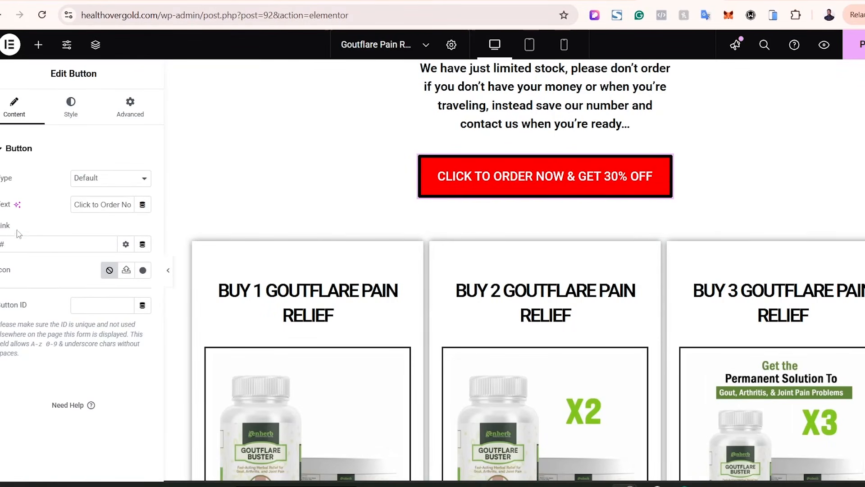
left_click(55, 246)
type("order")
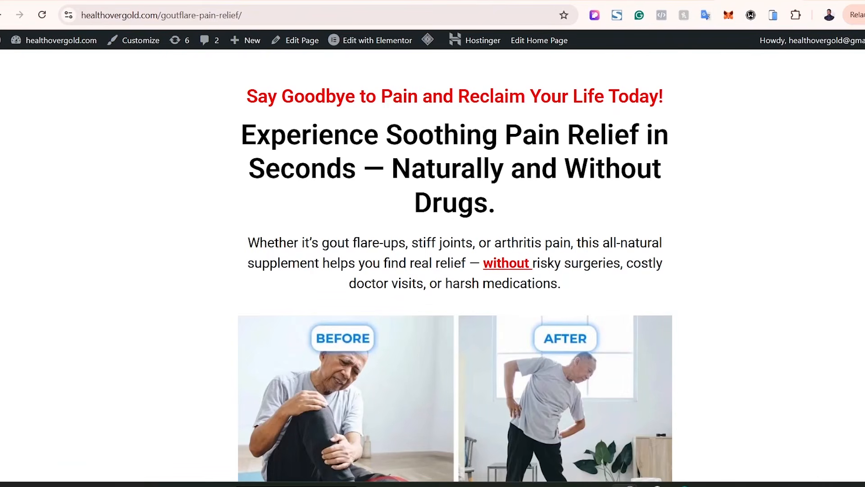
scroll(641, 149, "down", 10)
scroll(641, 150, "up", 3)
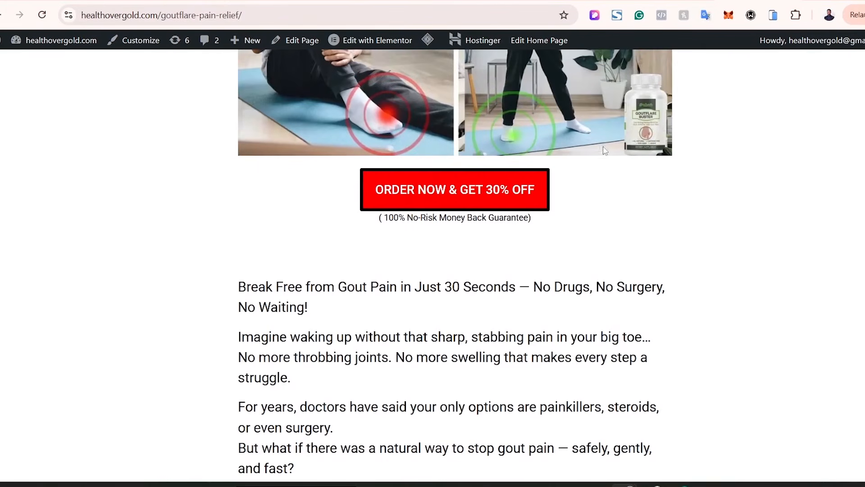
left_click(447, 187)
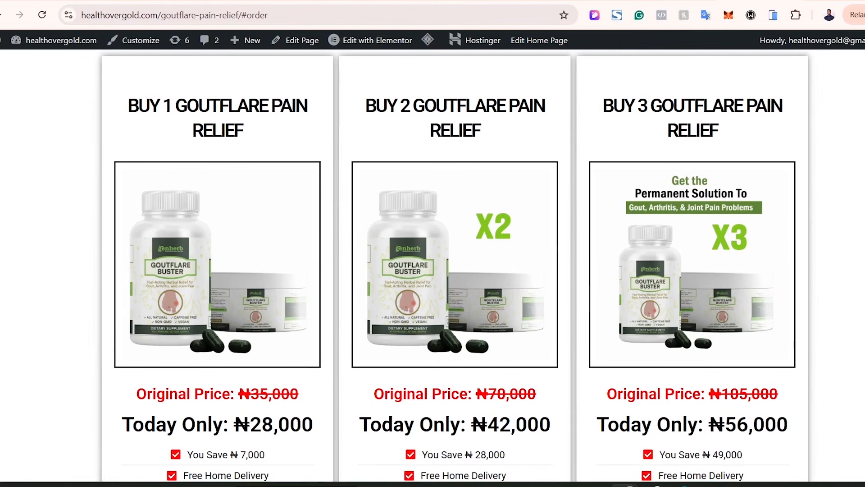
scroll(455, 266, "down", 2)
scroll(455, 266, "up", 10)
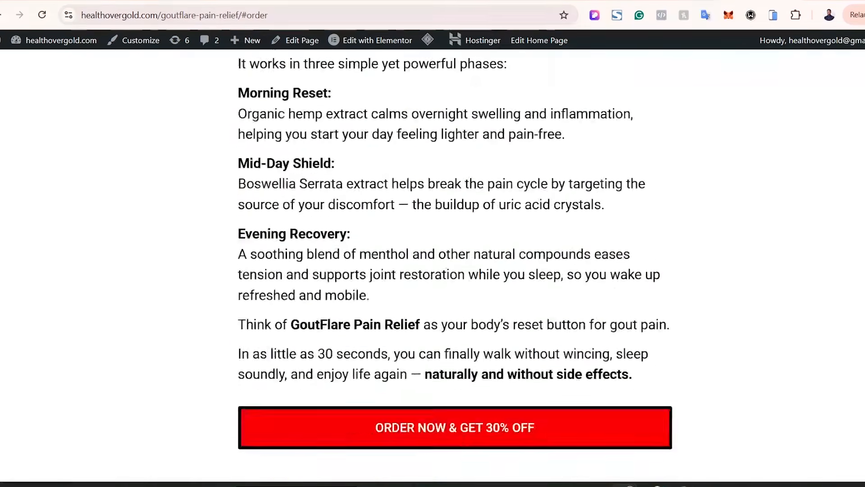
scroll(432, 266, "up", 5)
left_click(710, 186)
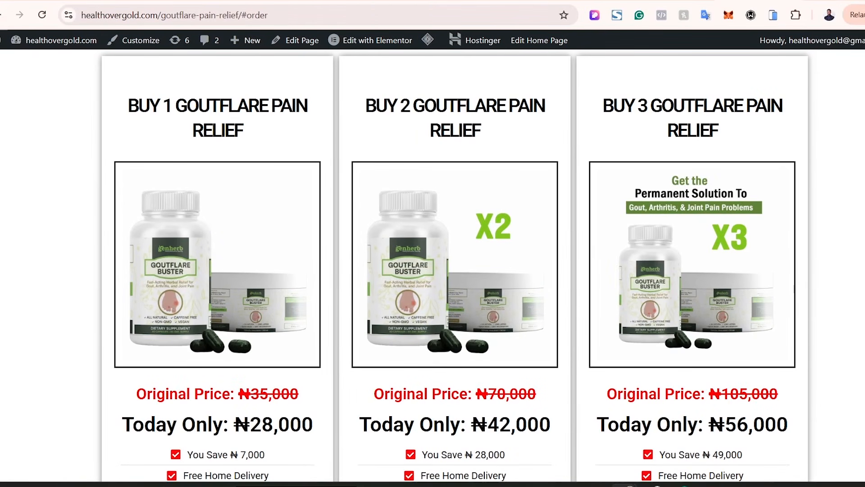
scroll(455, 181, "down", 7)
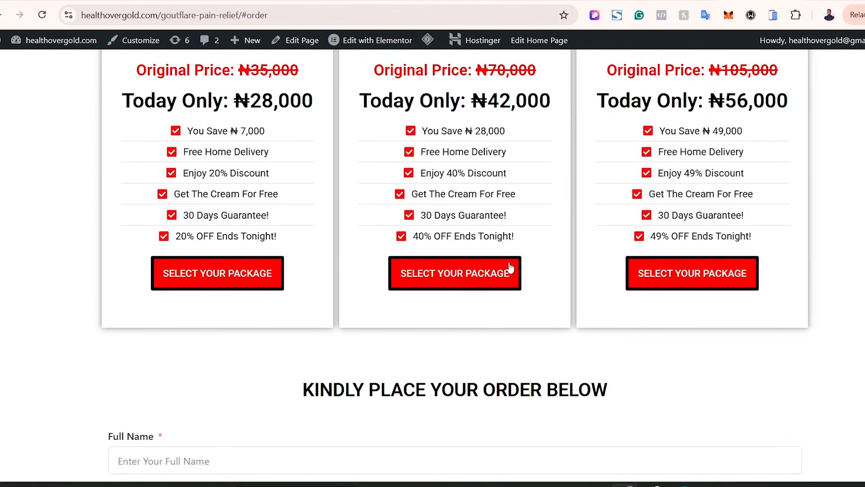
scroll(301, 113, "down", 6)
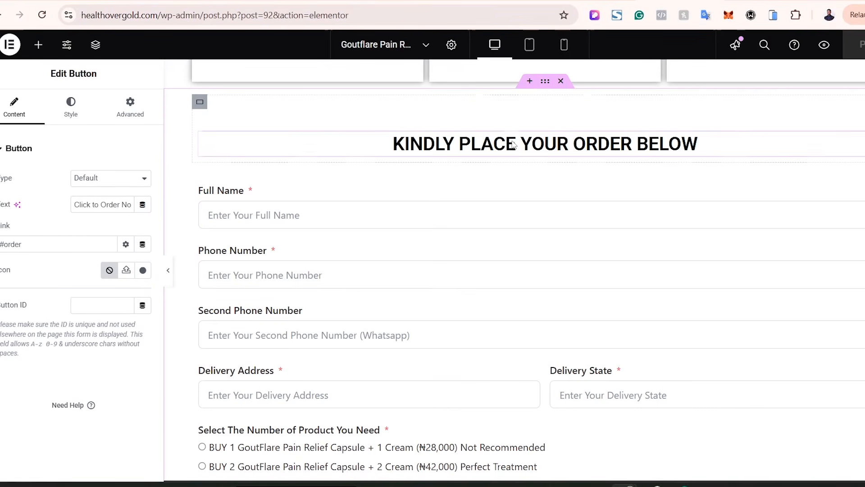
- Give the container under 'KINDLY PLACE YOUR ORDER BELOW' the CSS ID order_form
left_click(545, 83)
left_click(122, 122)
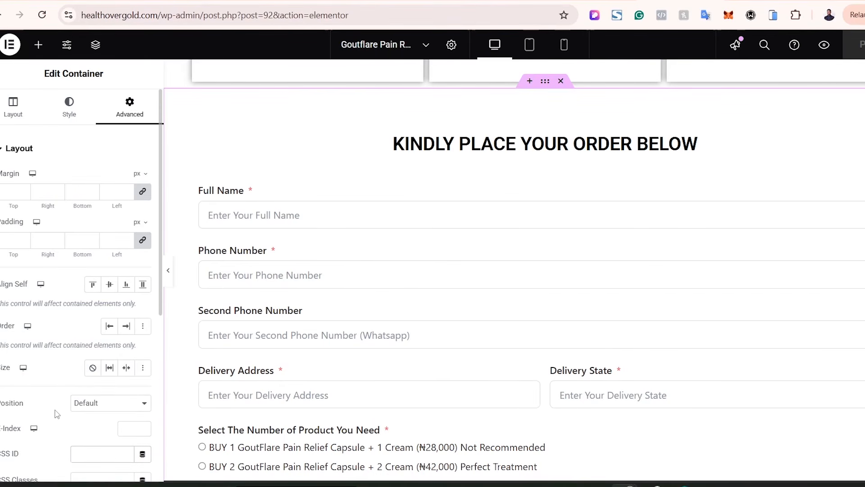
type("order_form")
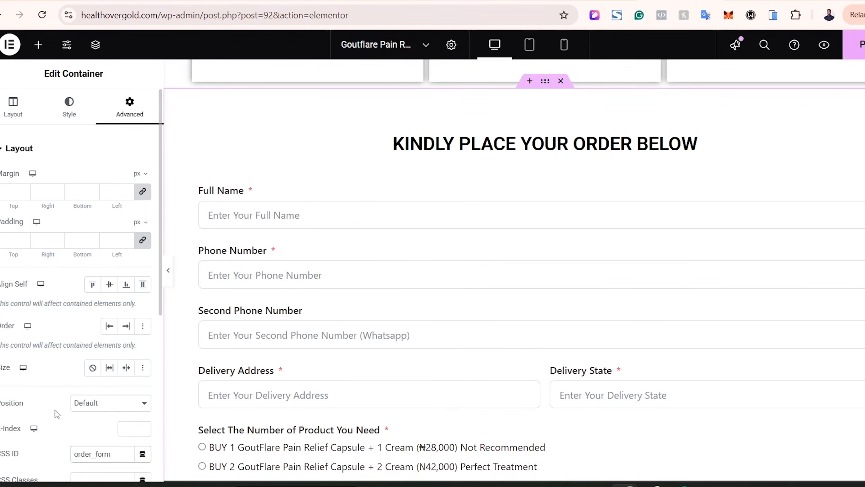
key("ctrl+a")
key("ctrl+c")
left_click(69, 431)
- Set the first Select Your Package button's link to #order_form
scroll(377, 342, "up", 9)
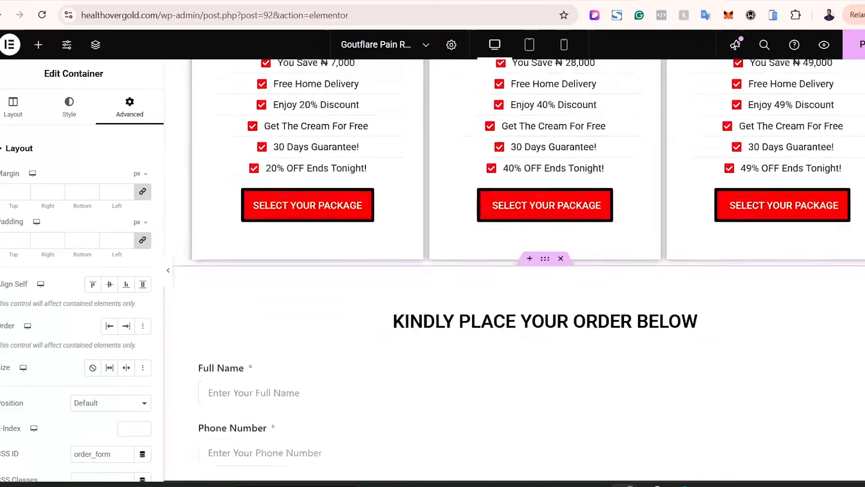
scroll(377, 342, "down", 3)
mouse_move(338, 320)
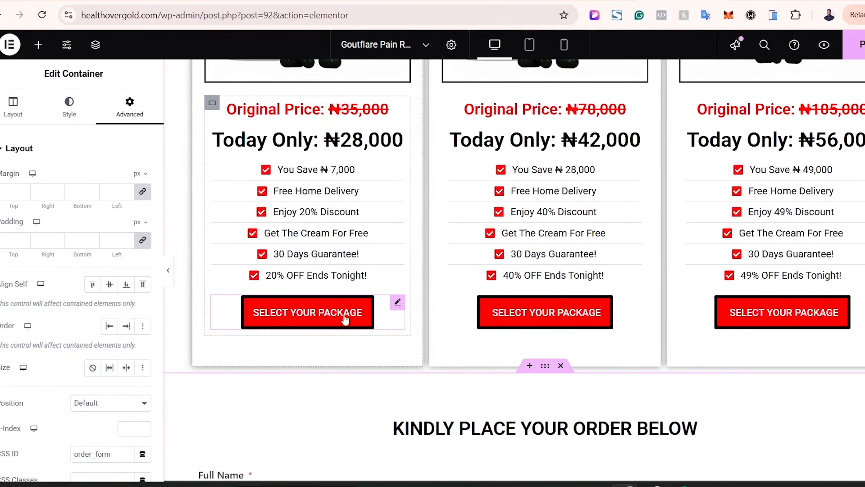
left_click(397, 305)
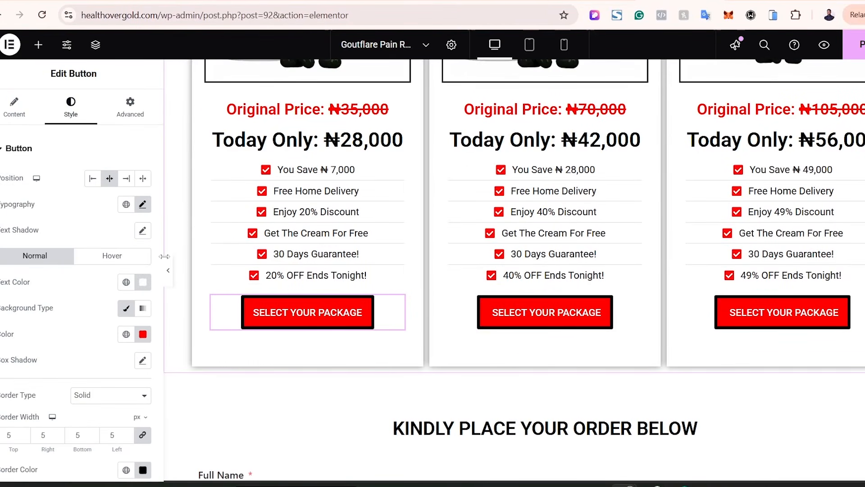
left_click(24, 111)
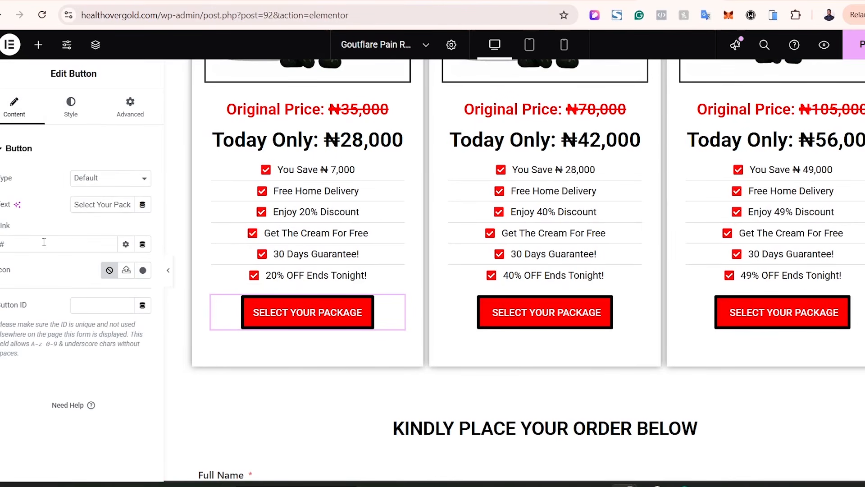
left_click(19, 245)
key("ctrl+v")
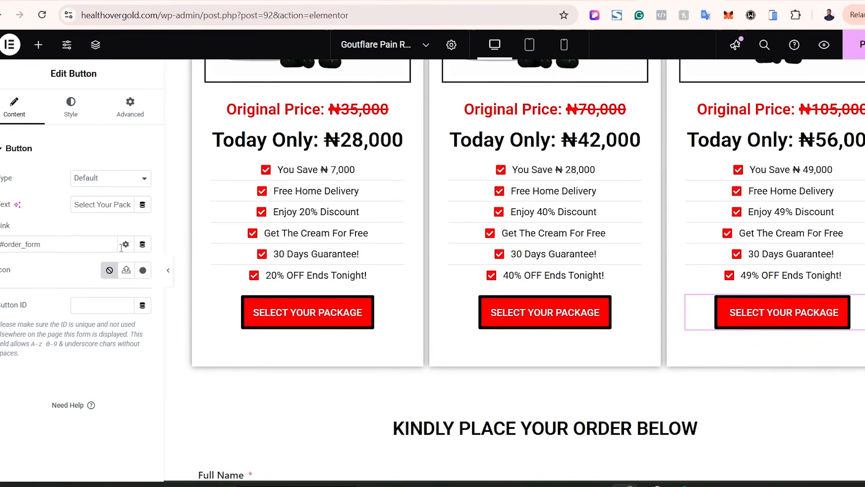
- Update the page and view the live Goutflare landing page
scroll(513, 270, "down", 7)
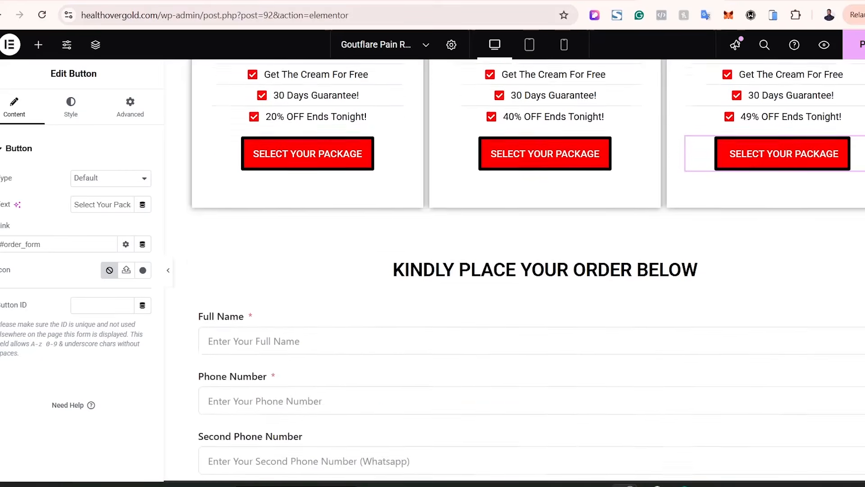
scroll(514, 271, "up", 2)
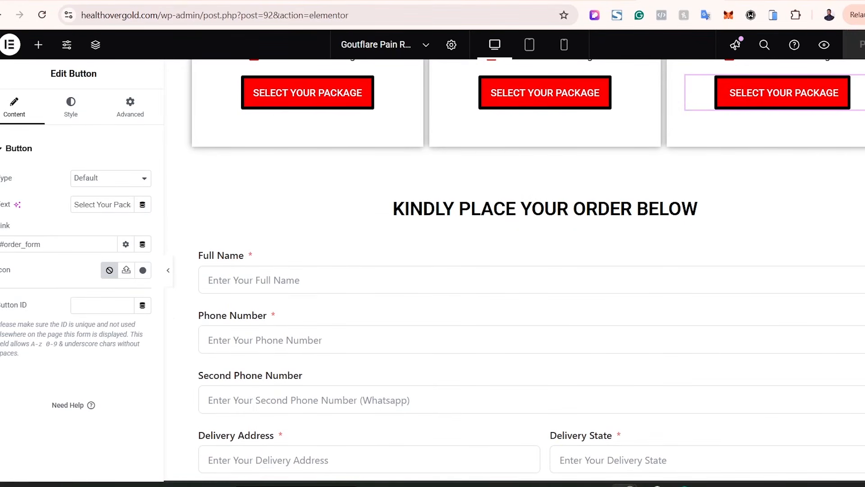
left_click(825, 45)
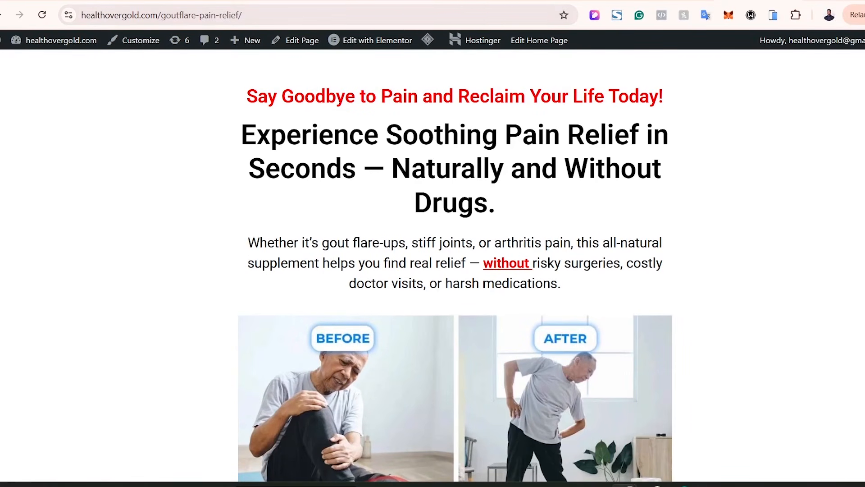
- Test that the ORDER NOW button jumps to the pricing section
scroll(455, 266, "down", 8)
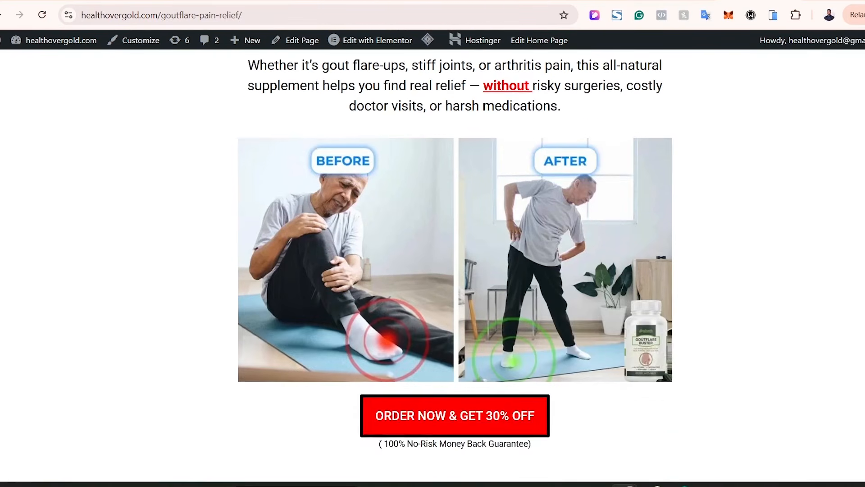
scroll(455, 266, "down", 1)
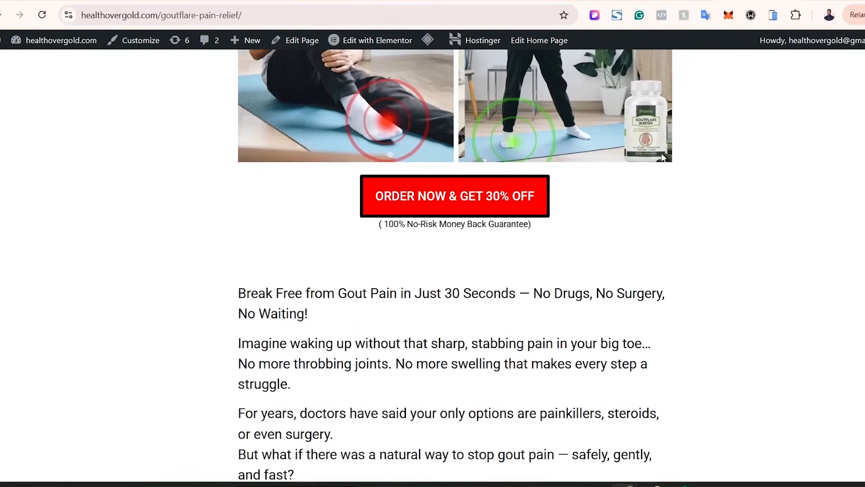
left_click(436, 206)
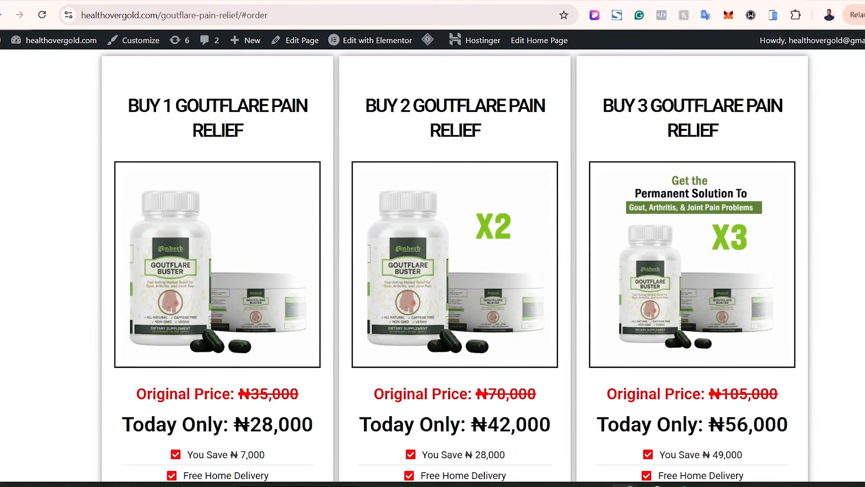
scroll(648, 145, "up", 2)
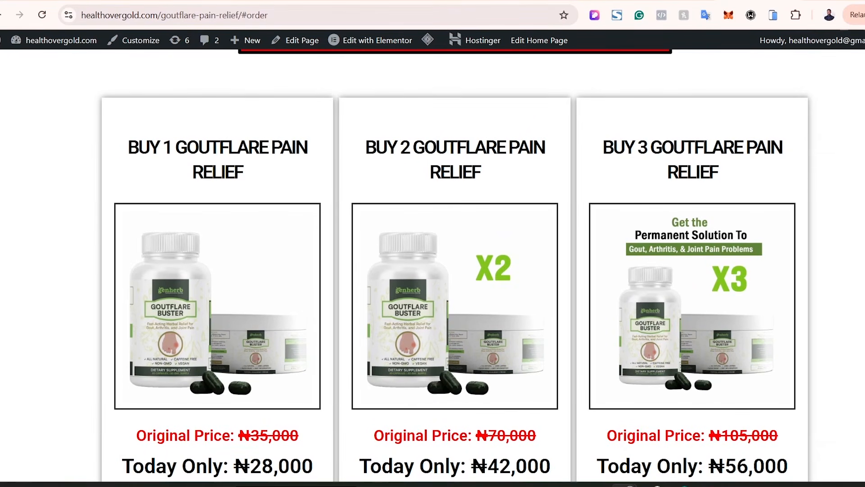
scroll(455, 271, "down", 8)
- Check that Select Your Package jumps to the order form, then open the form's Fluent Forms entries
left_click(455, 279)
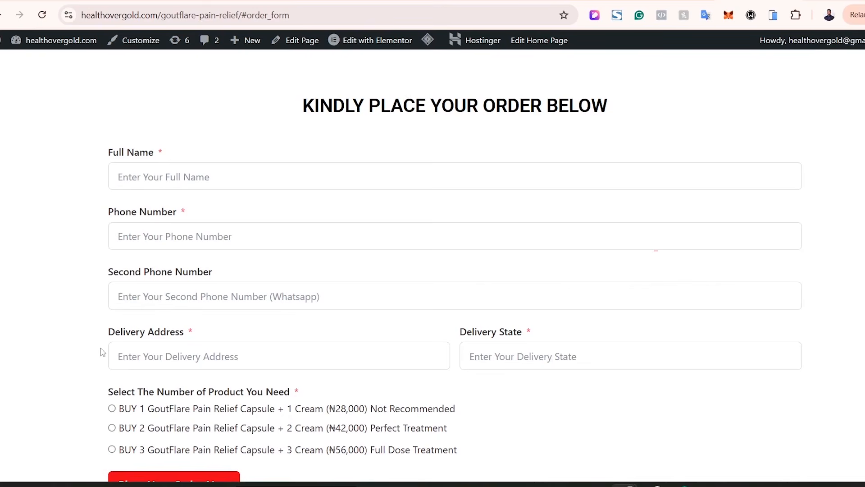
scroll(433, 270, "down", 4)
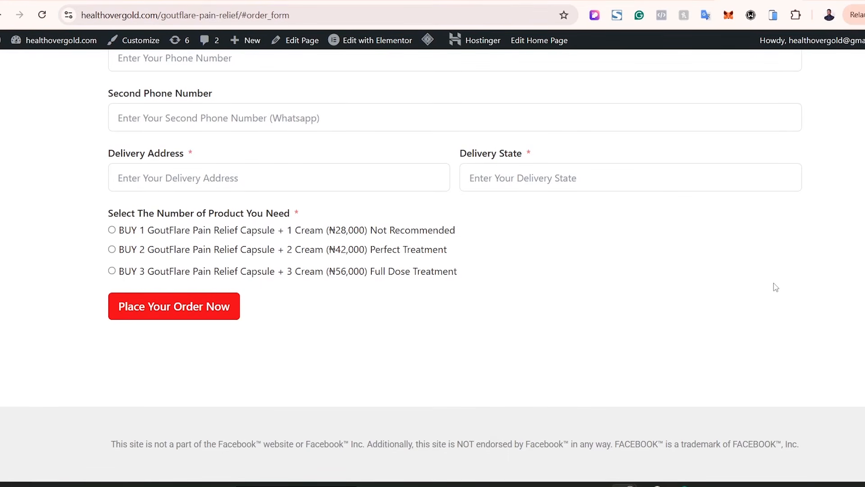
left_click(631, 1)
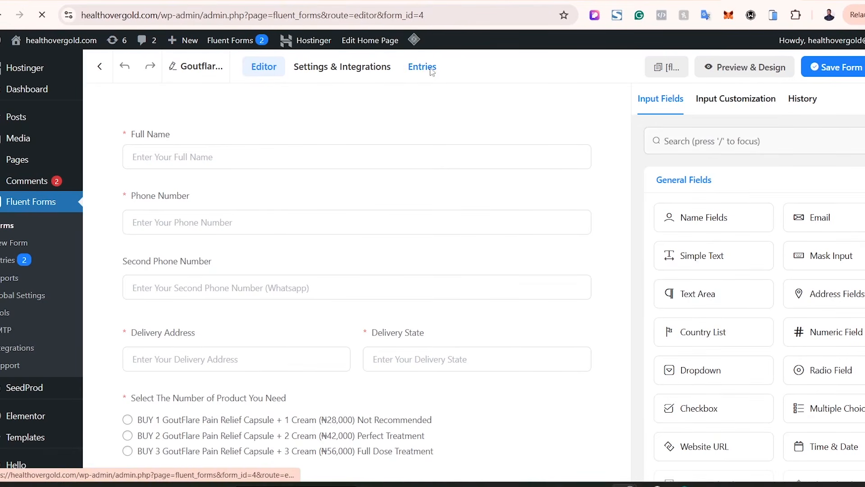
left_click(427, 68)
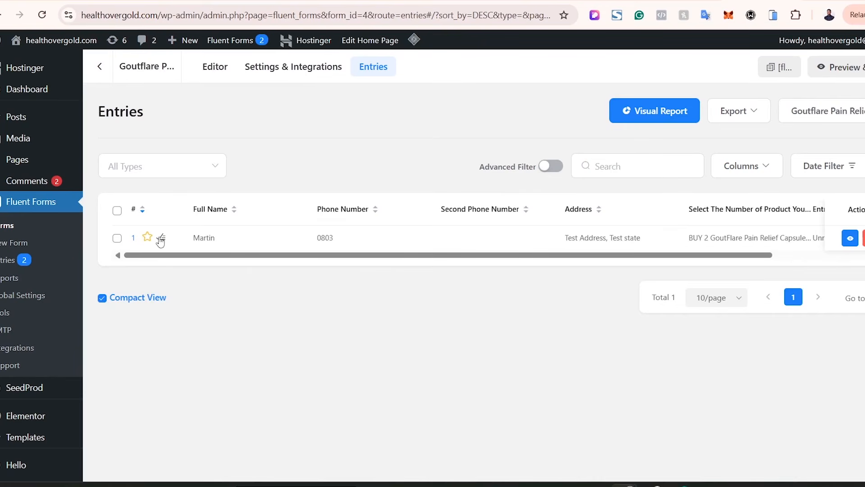